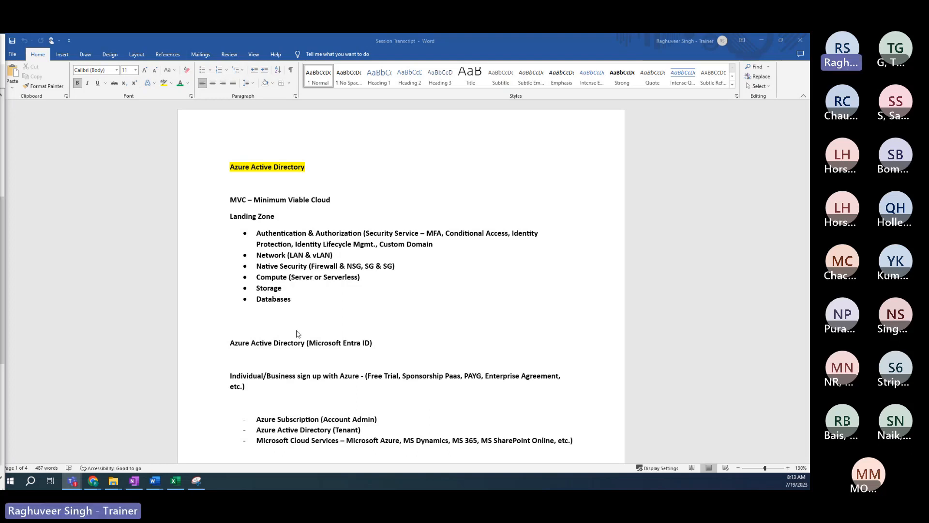
# Step: Scroll the transcript down to the Data (Security) list ending with Discard (Crypto shredding)
pyautogui.scroll(-3, 322, 329)
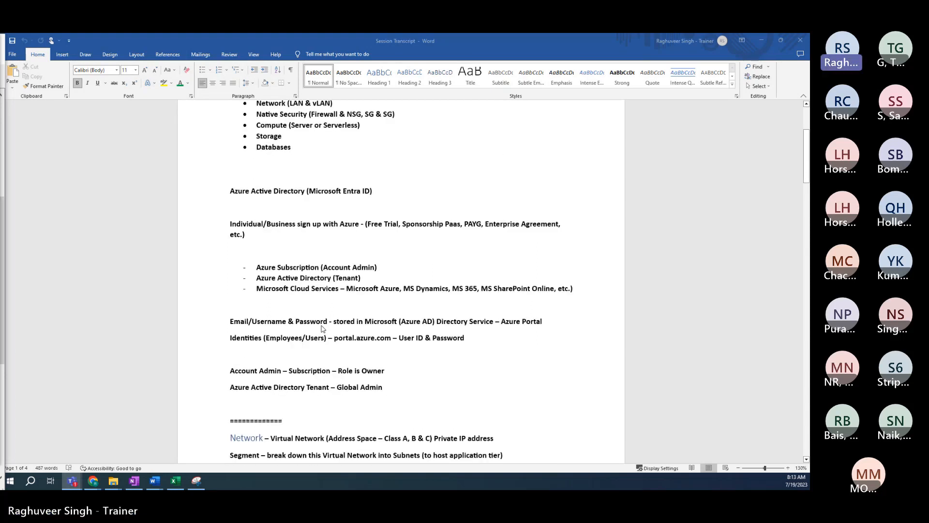
pyautogui.scroll(-6, 323, 329)
pyautogui.scroll(-9, 292, 333)
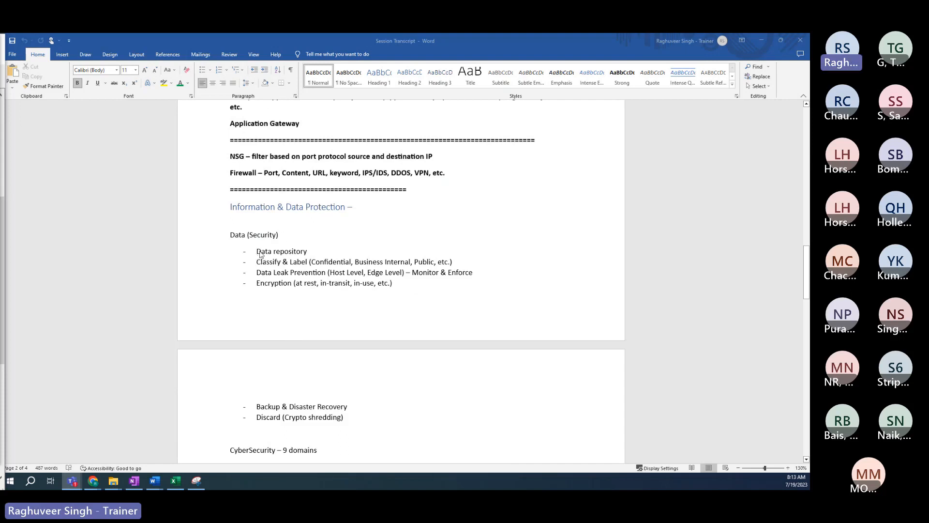
pyautogui.scroll(-4, 306, 307)
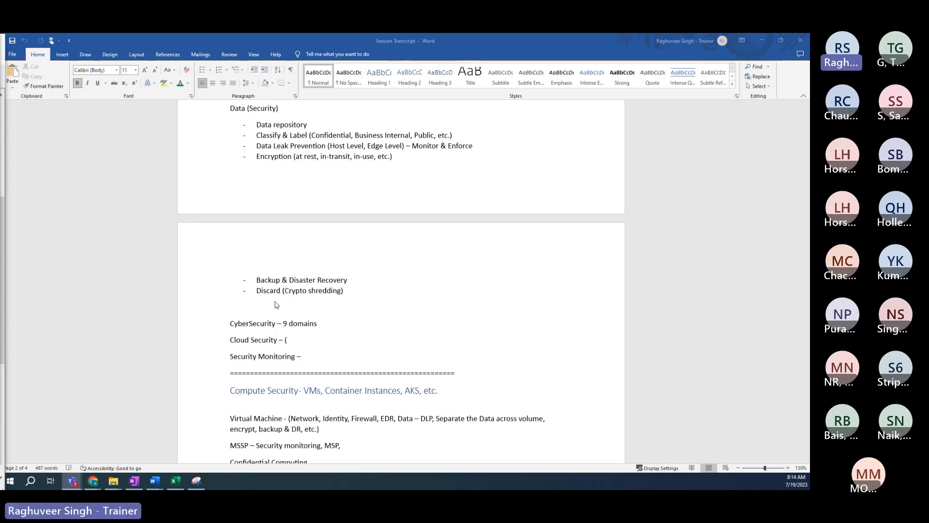
# Step: Scroll through Logging, Monitoring & Auditing, then back up to the Governance & Compliance and Defender for Cloud notes
pyautogui.scroll(-1, 264, 338)
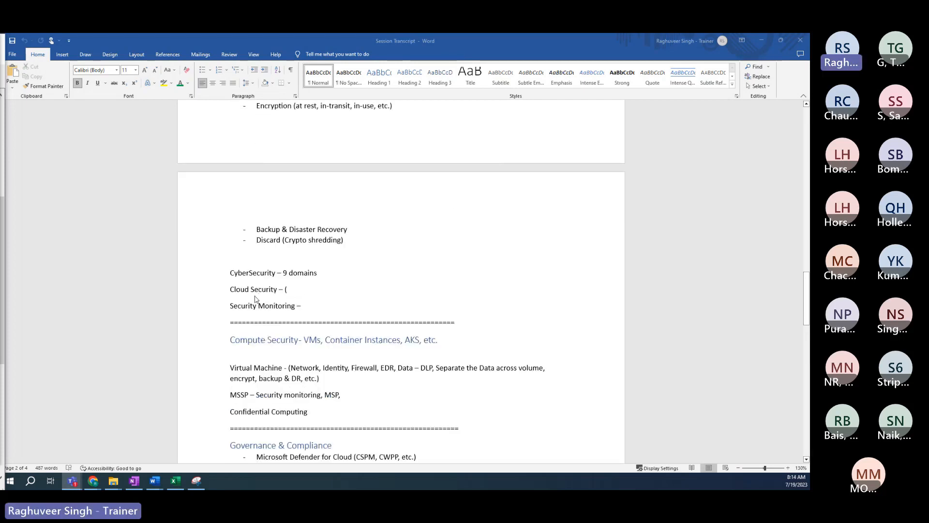
pyautogui.scroll(-1, 302, 313)
pyautogui.scroll(-1, 272, 320)
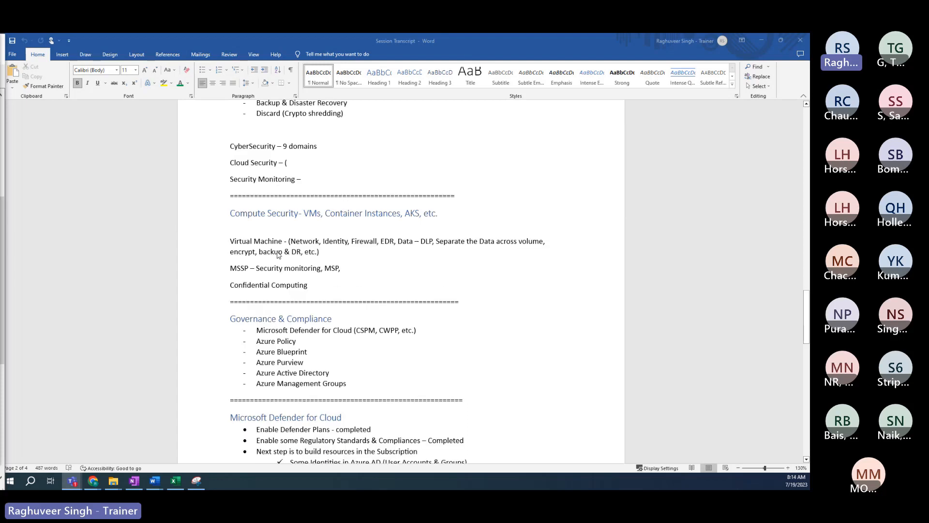
pyautogui.scroll(-1, 314, 262)
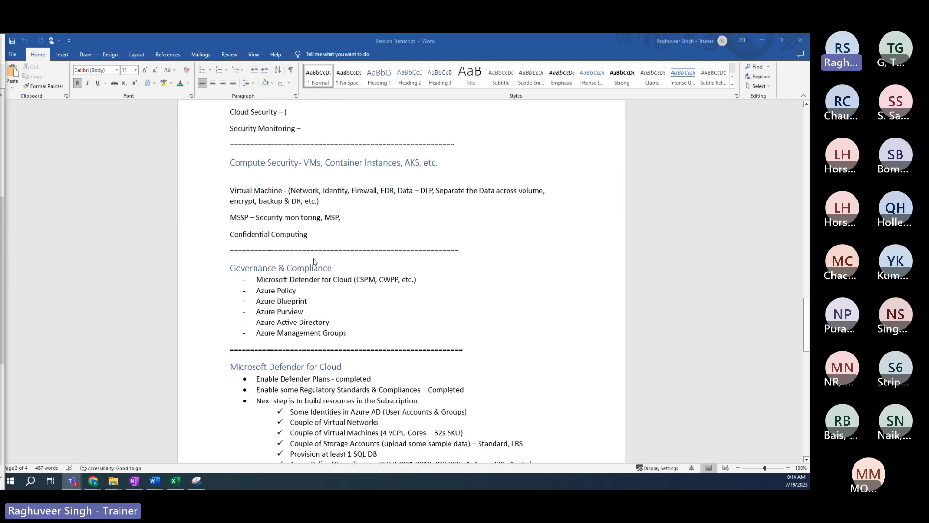
pyautogui.scroll(-1, 308, 290)
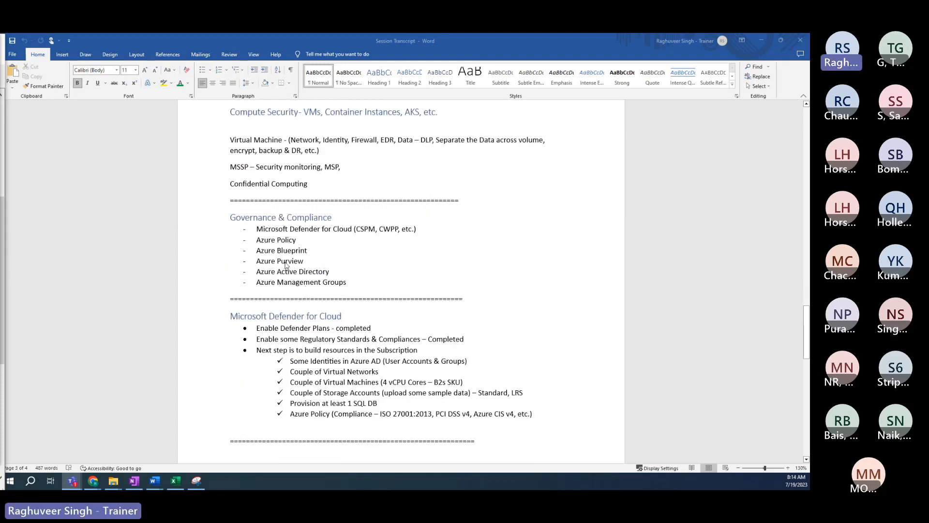
pyautogui.scroll(-1, 287, 266)
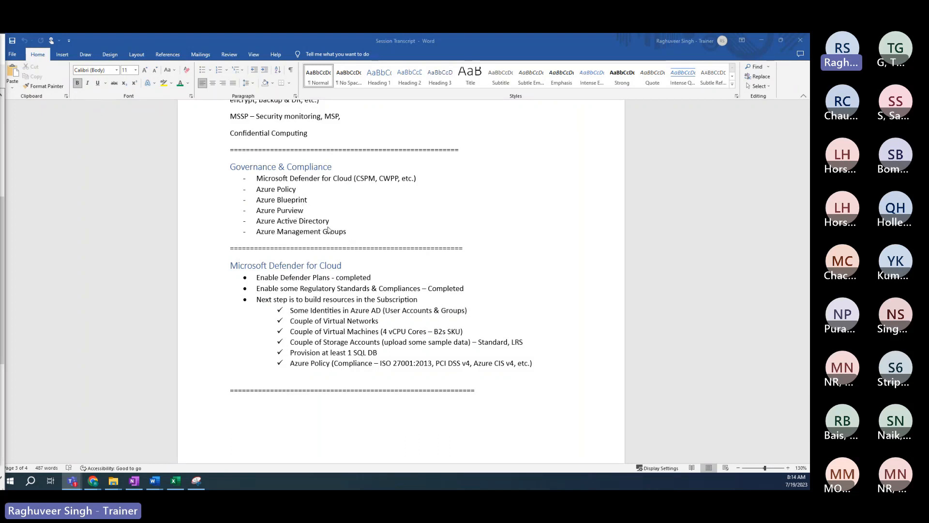
pyautogui.scroll(-5, 319, 265)
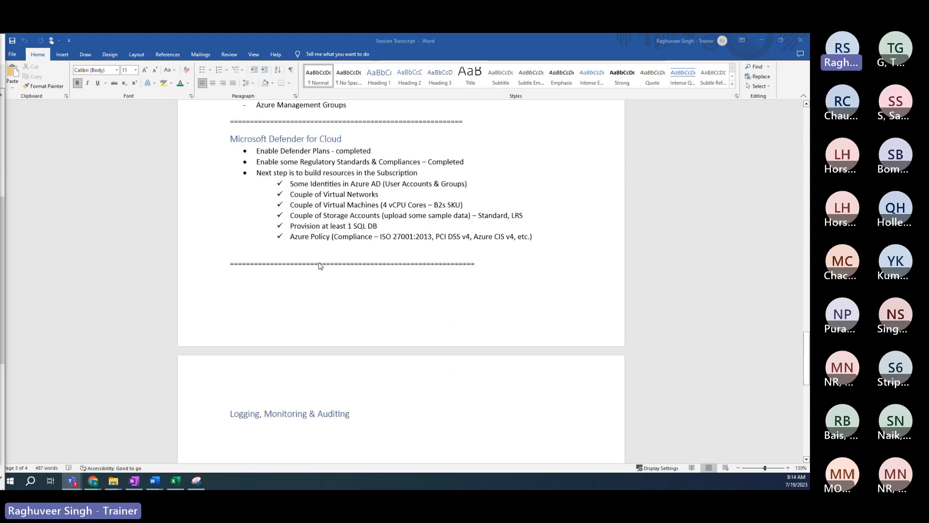
pyautogui.scroll(8, 336, 283)
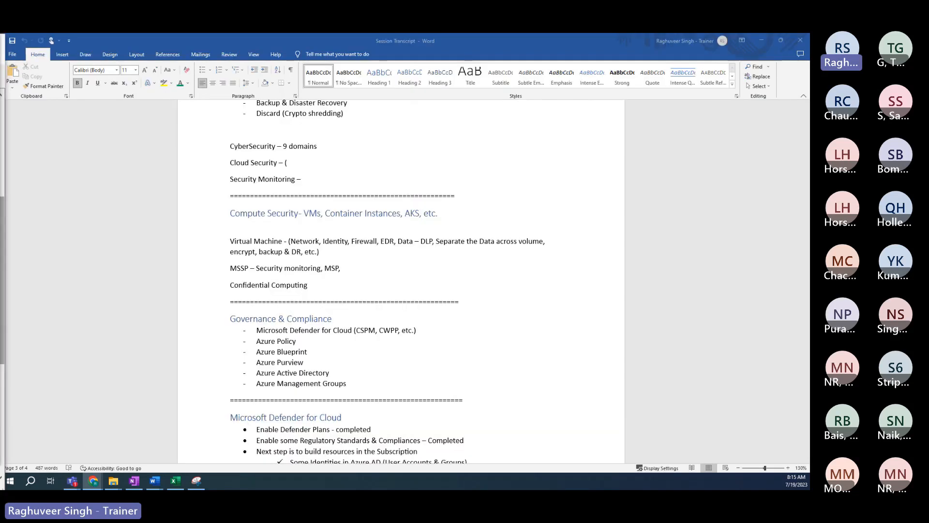
# Step: Maximize the Azure browser at 125% zoom and open Azure Active Directory via a search for 'active'
pyautogui.moveTo(2, 92); pyautogui.dragTo(375, 123)
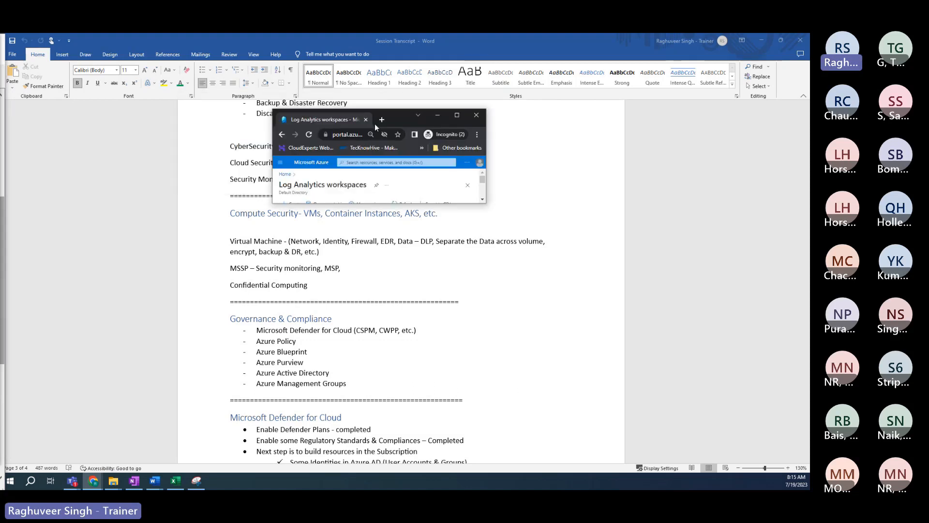
pyautogui.click(459, 116)
pyautogui.hotkey('ctrl', '+')
pyautogui.hotkey('ctrl', '+')
pyautogui.hotkey('ctrl', '+')
pyautogui.hotkey('ctrl', '+')
pyautogui.hotkey('ctrl', '+')
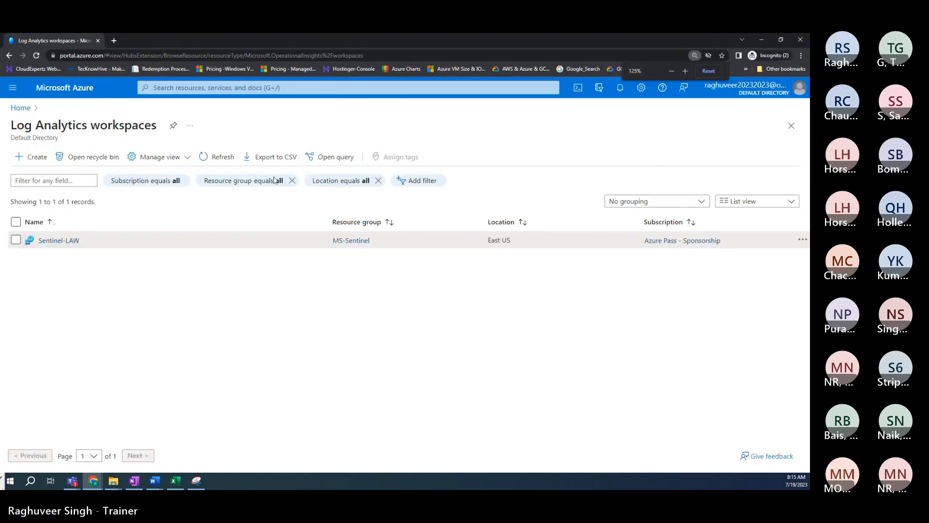
pyautogui.click(213, 91)
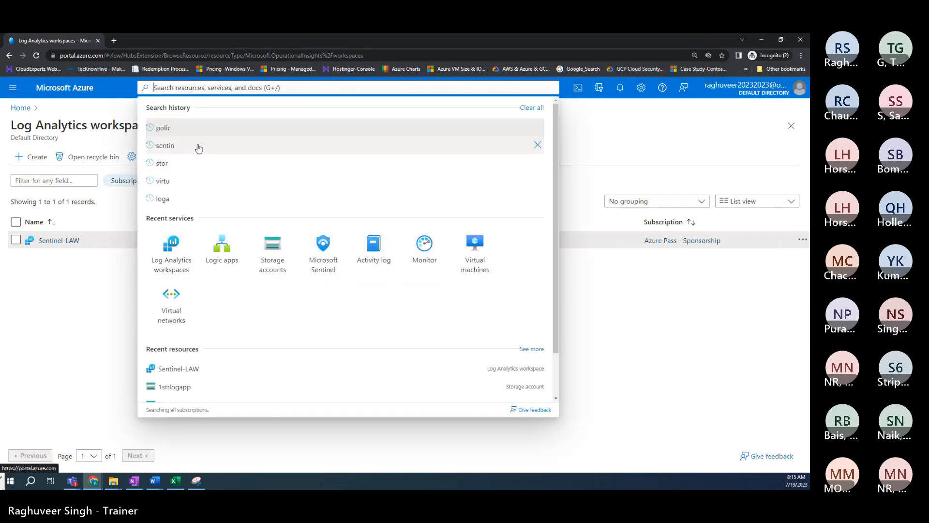
pyautogui.write('active')
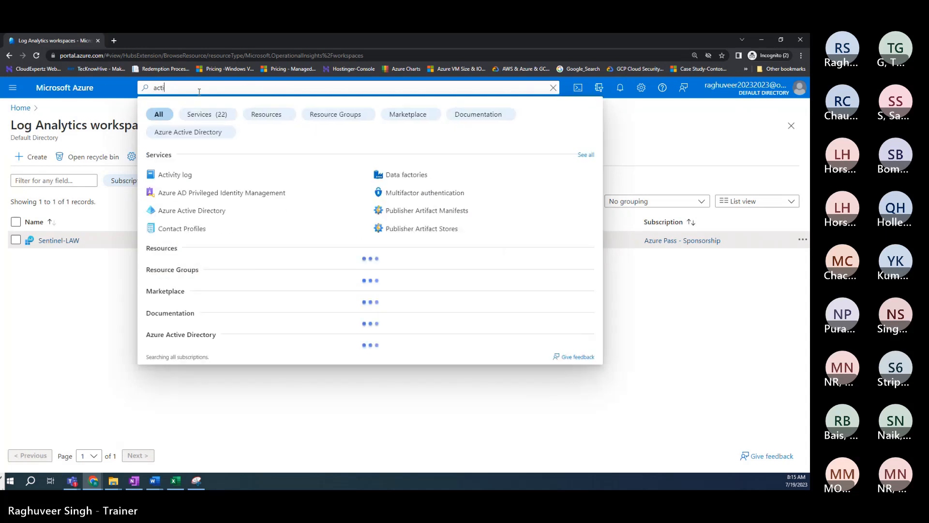
pyautogui.click(191, 193)
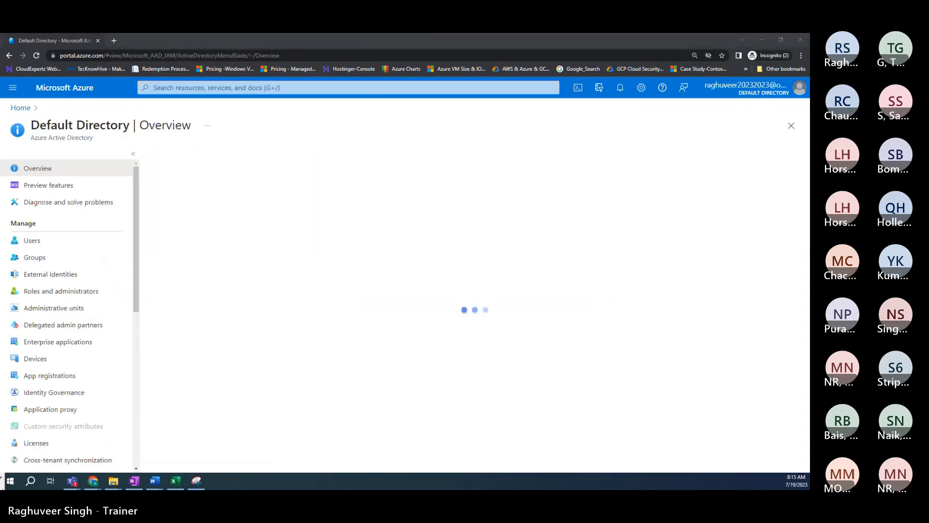
# Step: Switch back to the Word transcript and scroll to the Logging, Monitoring & Auditing heading
pyautogui.hotkey('alt', 'Tab')
pyautogui.scroll(-10, 557, 266)
pyautogui.scroll(-4, 558, 266)
pyautogui.scroll(6, 409, 224)
# Step: Scroll to the Logging, Monitoring & Auditing heading and type 'Day 3' beneath it
pyautogui.scroll(-1, 346, 252)
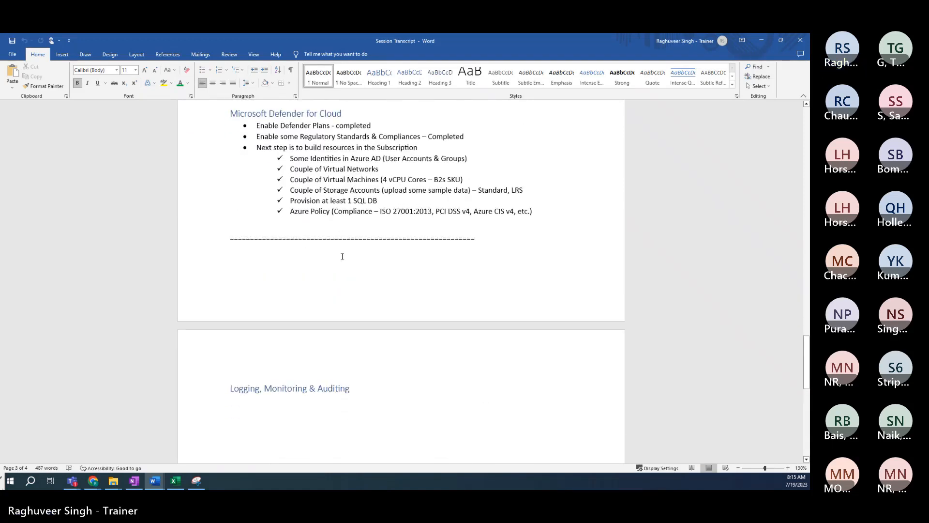
pyautogui.scroll(-2, 291, 293)
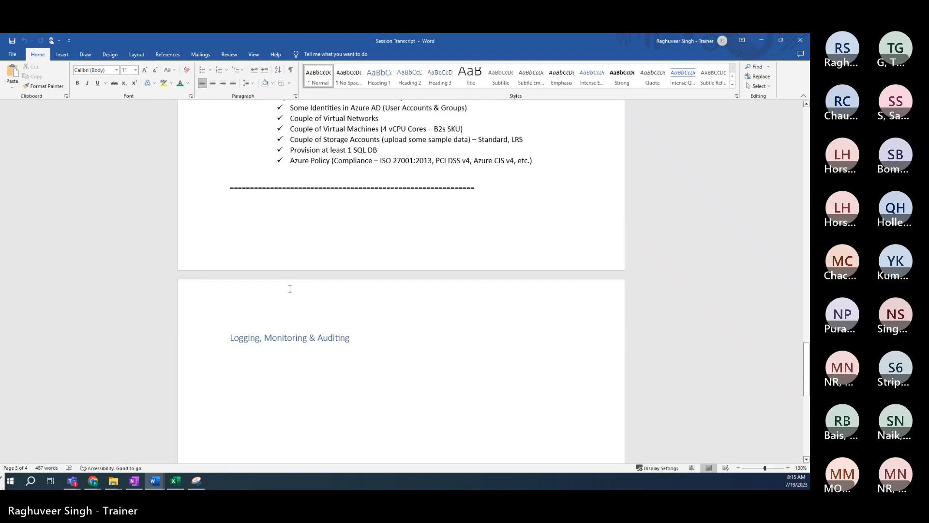
pyautogui.scroll(-3, 263, 346)
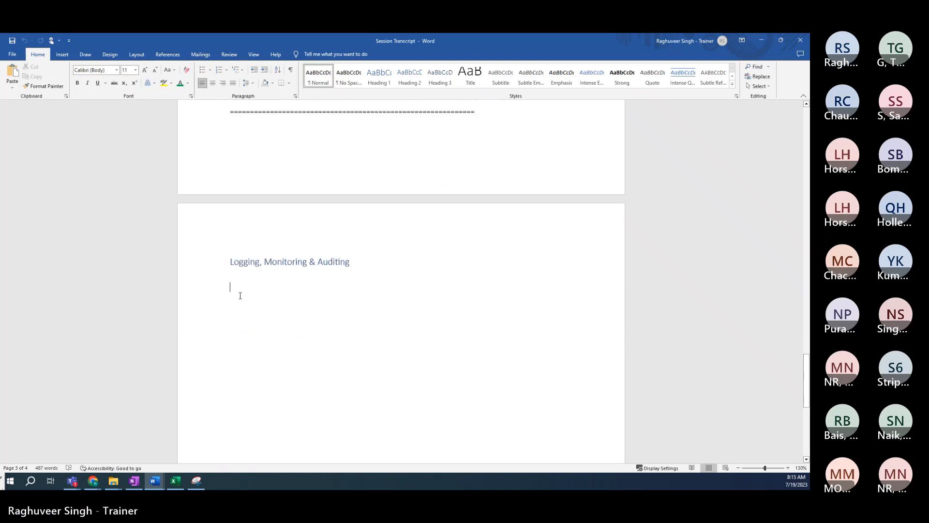
pyautogui.write('Day 3')
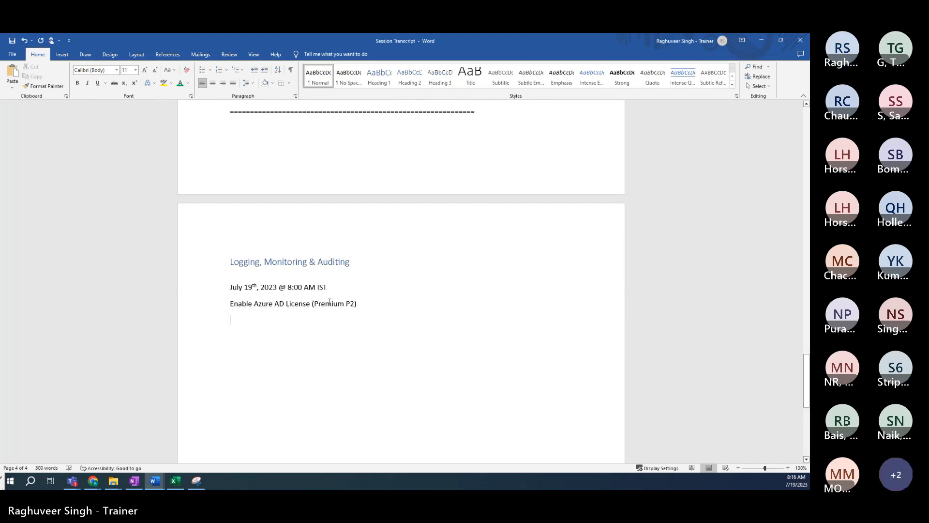
# Step: Make the license line a bullet reading 'Enabled Azure AD License (Premium P2)' and start a new bullet
pyautogui.click(231, 304)
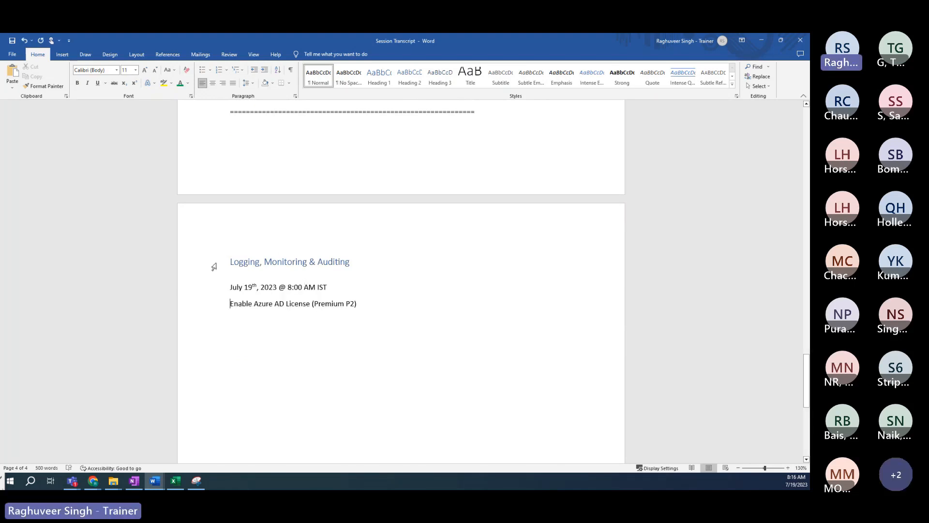
pyautogui.click(202, 71)
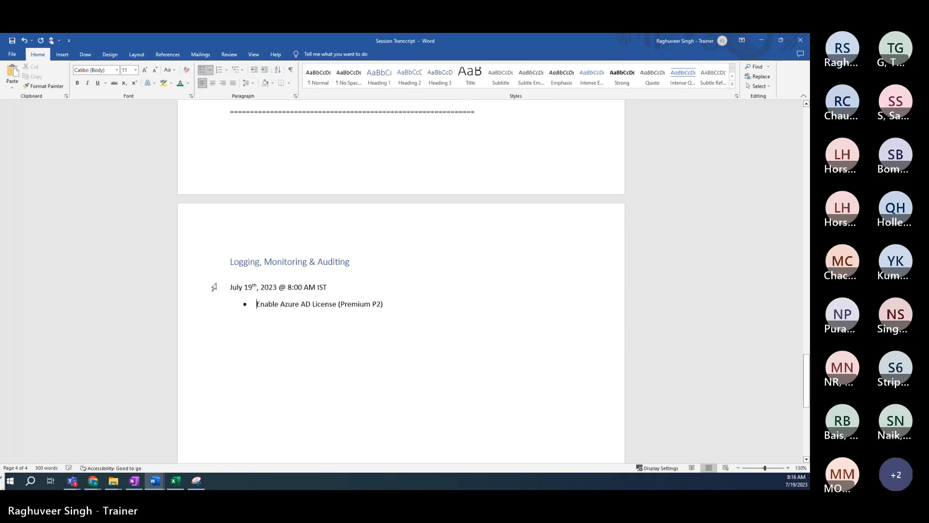
pyautogui.click(280, 304)
pyautogui.write('d')
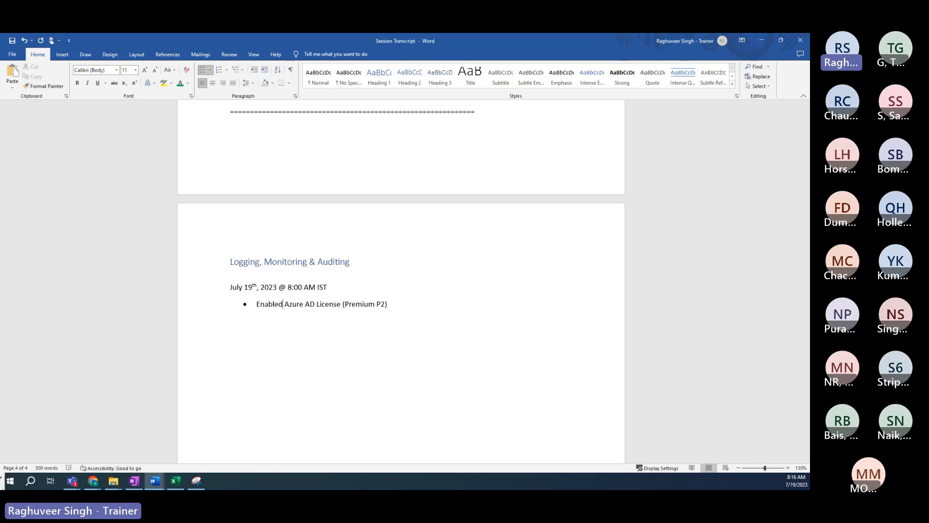
pyautogui.click(438, 310)
pyautogui.press('Return')
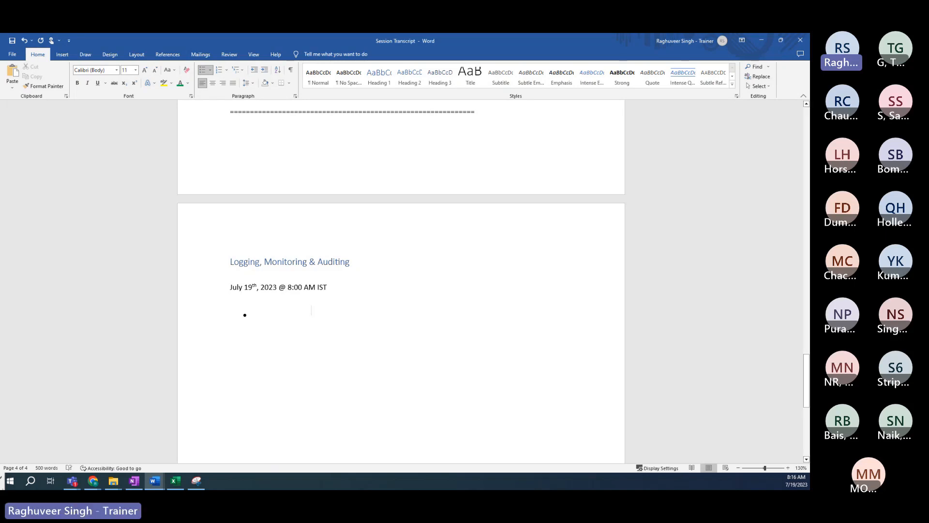
pyautogui.press('alt')
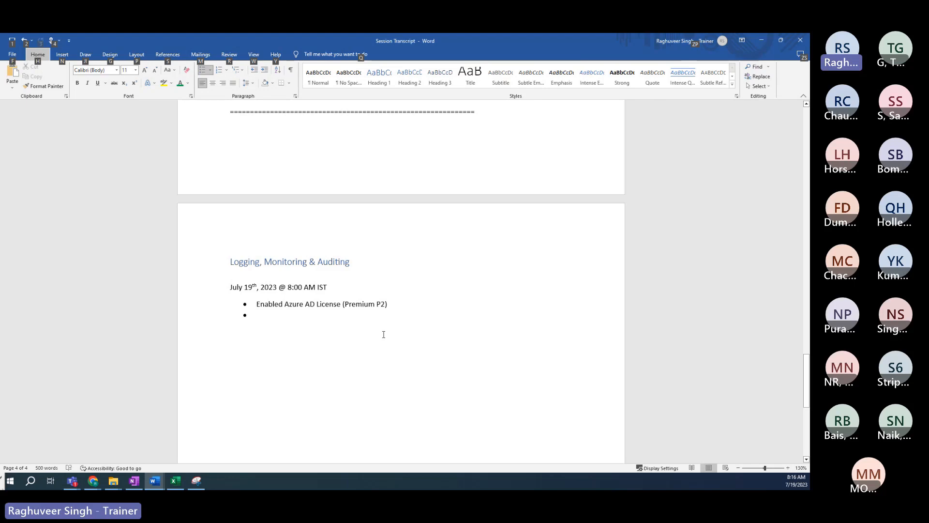
pyautogui.click(93, 481)
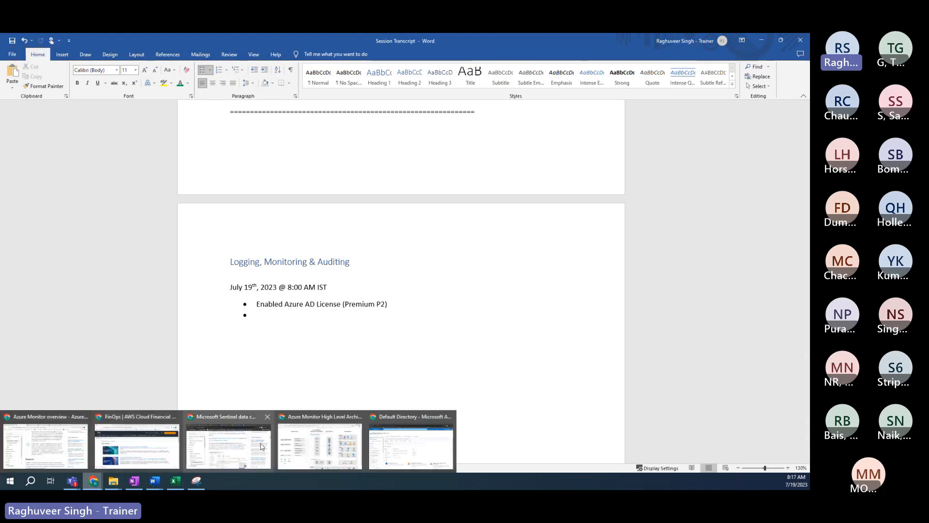
# Step: Bring back the Default Directory window, zoom out, and scroll the sidebar to the Monitoring section
pyautogui.click(414, 448)
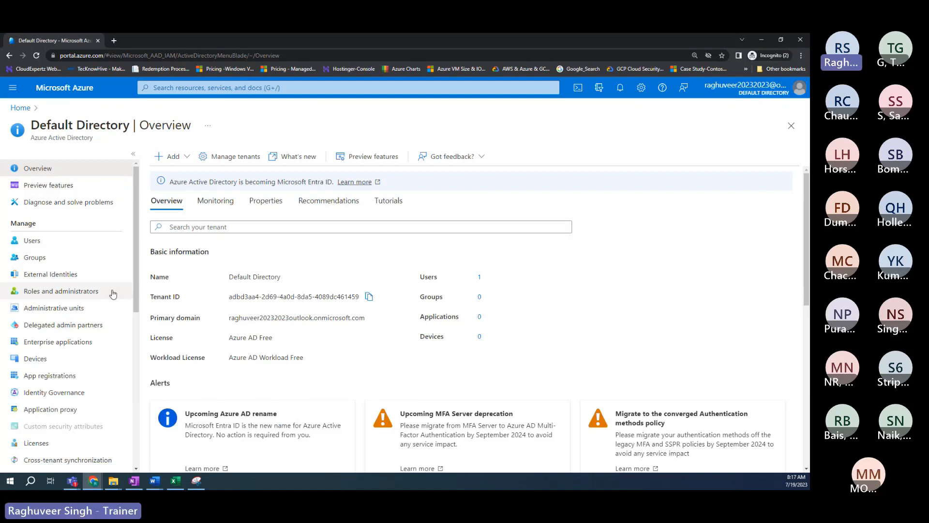
pyautogui.hotkey('ctrl', '-')
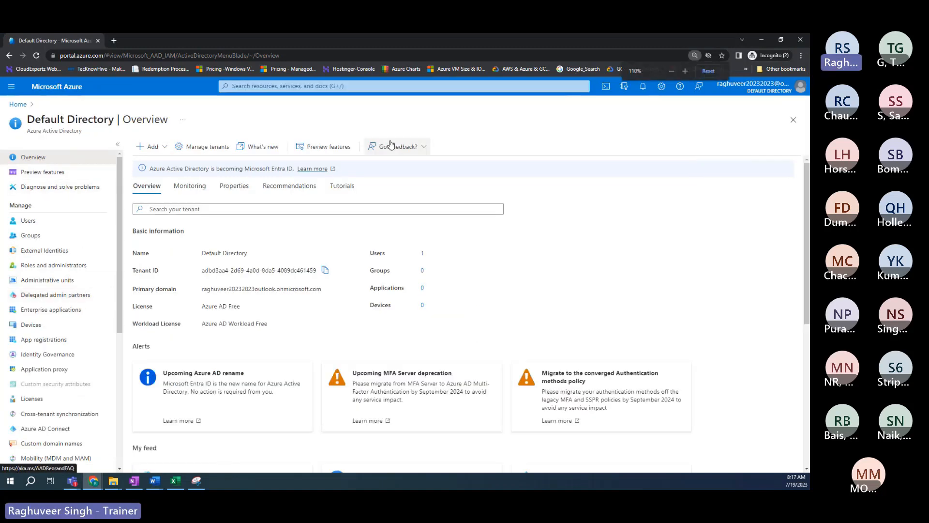
pyautogui.scroll(-5, 70, 344)
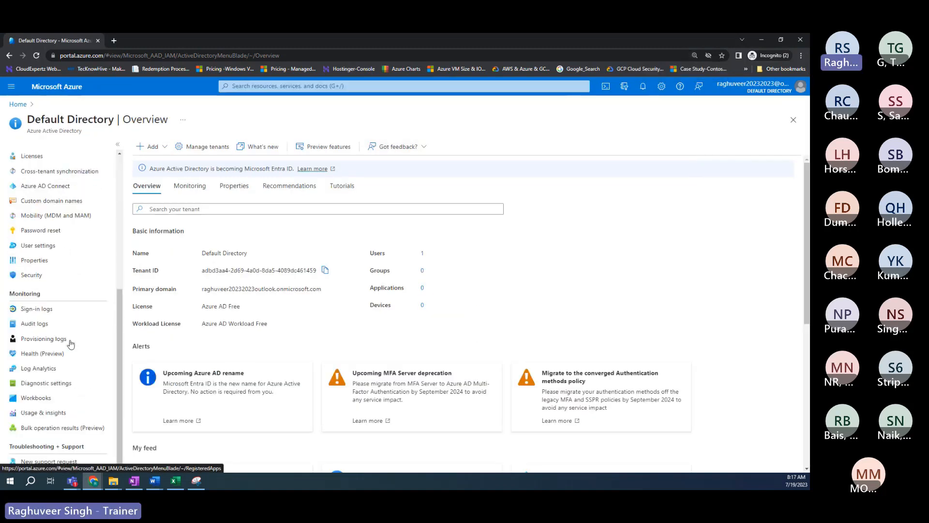
pyautogui.moveTo(8, 295); pyautogui.dragTo(43, 295)
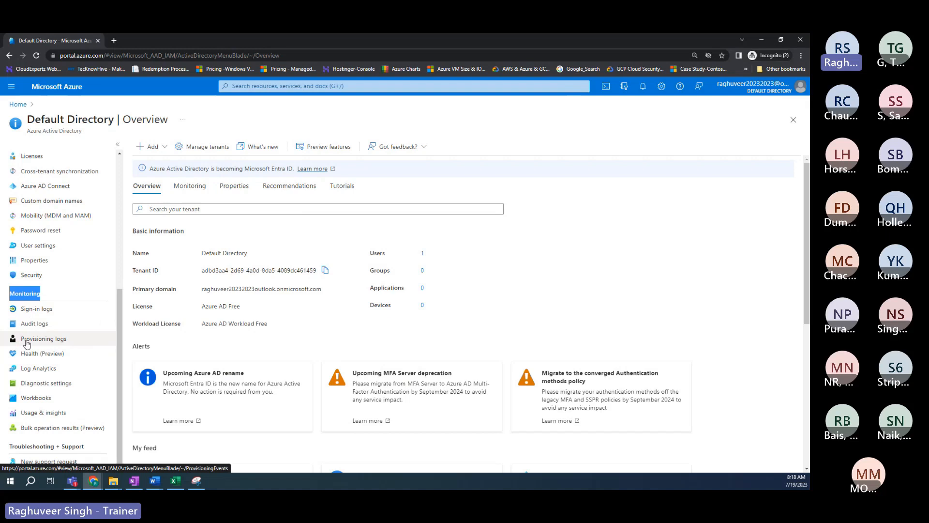
# Step: Note the Azure AD Free license, then open Licenses from the Default Directory's Manage menu
pyautogui.moveTo(203, 307); pyautogui.dragTo(274, 309)
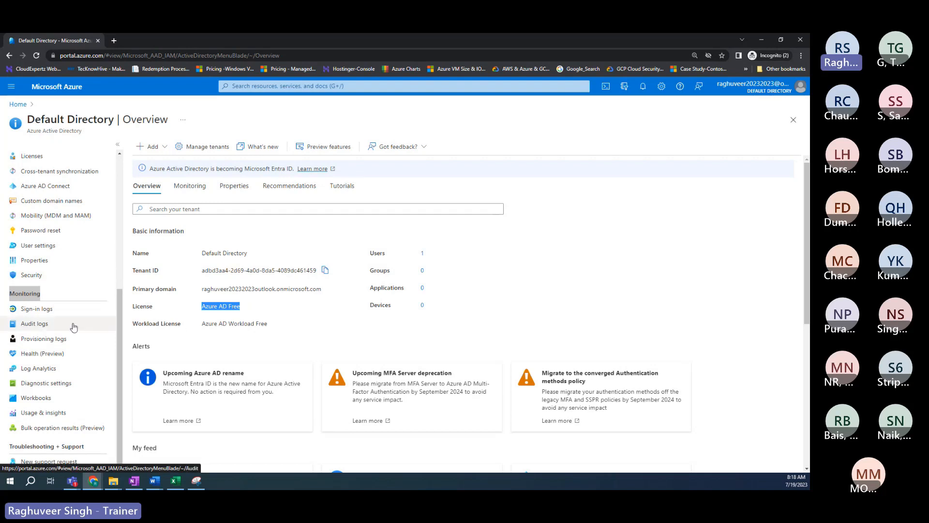
pyautogui.scroll(5, 77, 326)
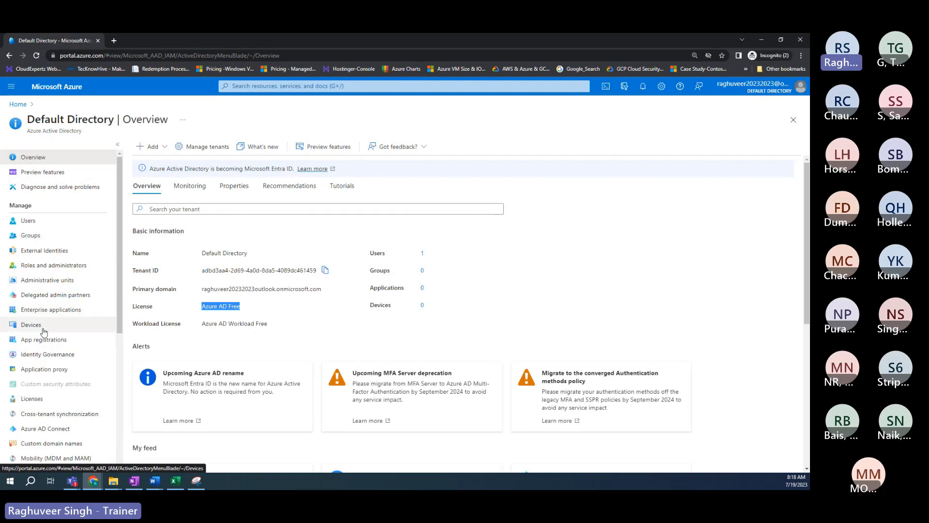
pyautogui.scroll(-1, 41, 337)
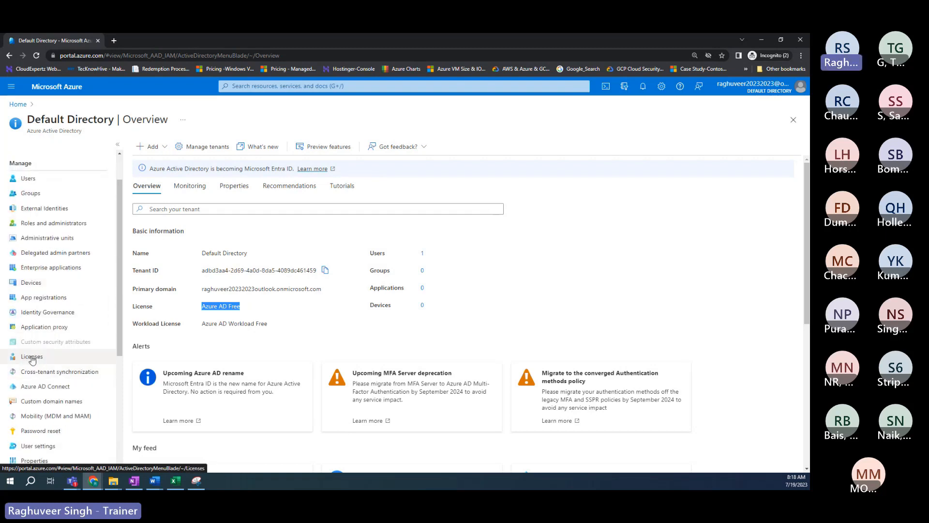
pyautogui.scroll(1, 22, 339)
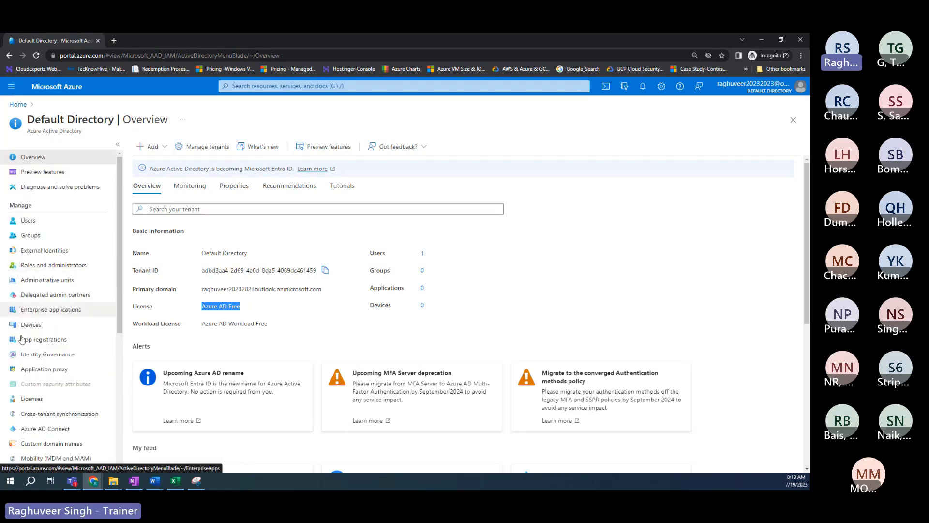
pyautogui.scroll(-1, 29, 359)
pyautogui.click(31, 358)
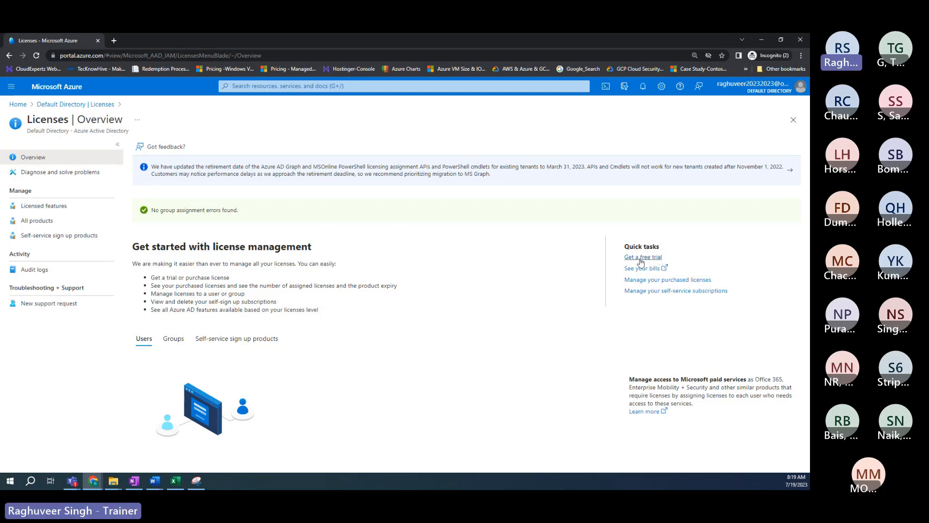
# Step: From Quick tasks, get a free trial and activate the Azure AD Premium P2 trial
pyautogui.moveTo(627, 246); pyautogui.dragTo(659, 247)
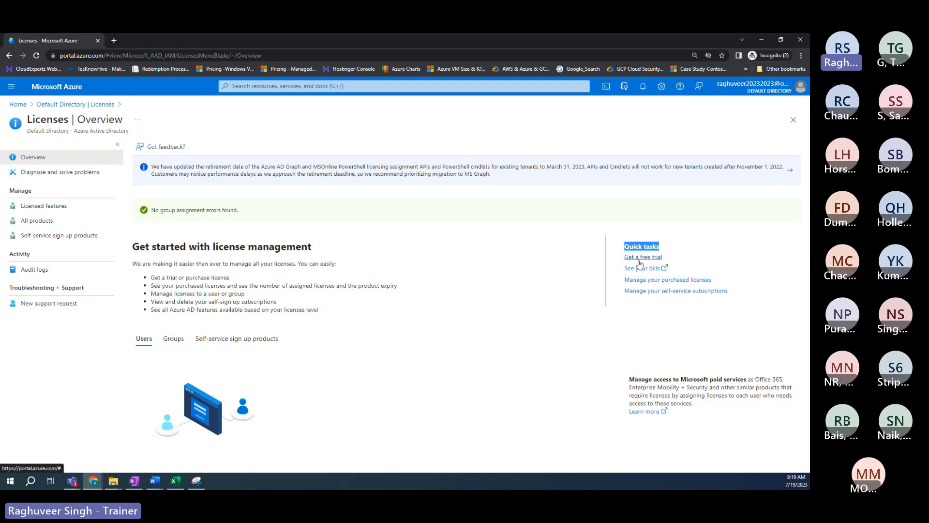
pyautogui.click(584, 258)
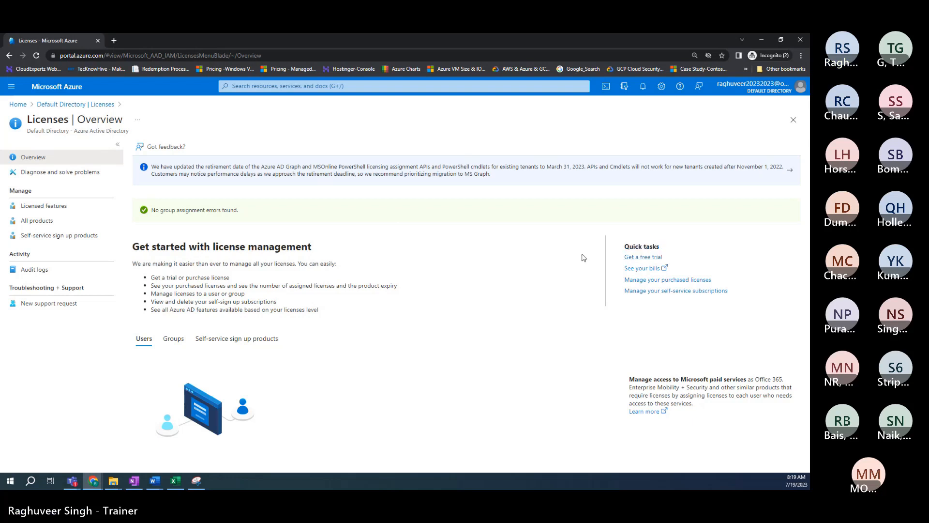
pyautogui.click(638, 258)
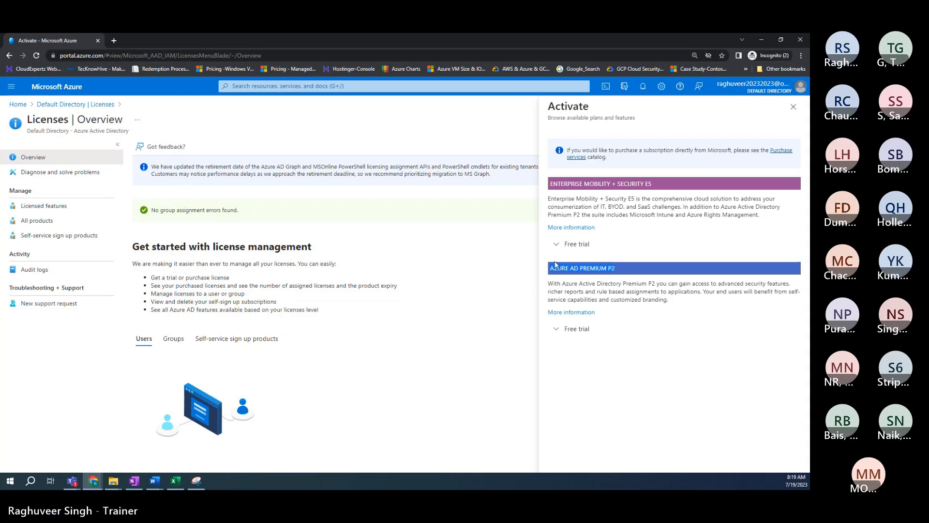
pyautogui.click(557, 332)
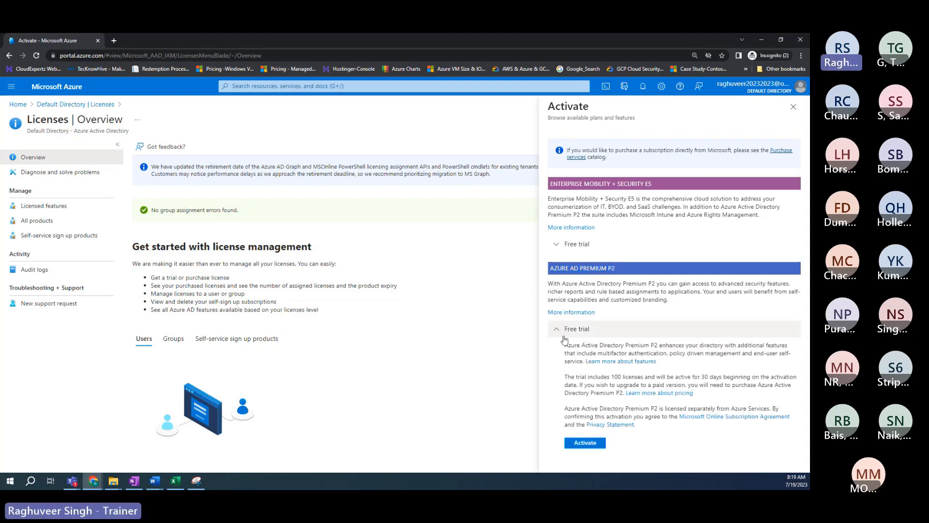
pyautogui.click(586, 443)
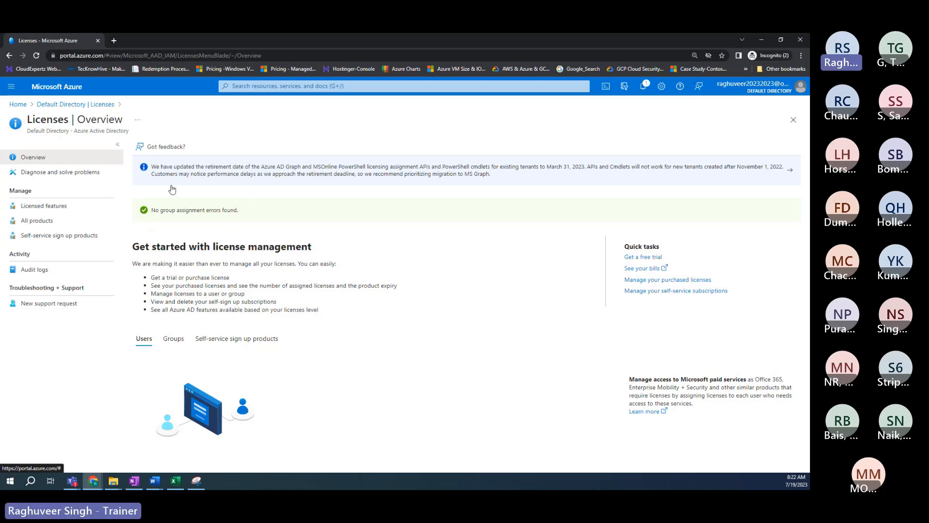
# Step: Return to the Default Directory via the breadcrumb and open its Users page
pyautogui.click(252, 86)
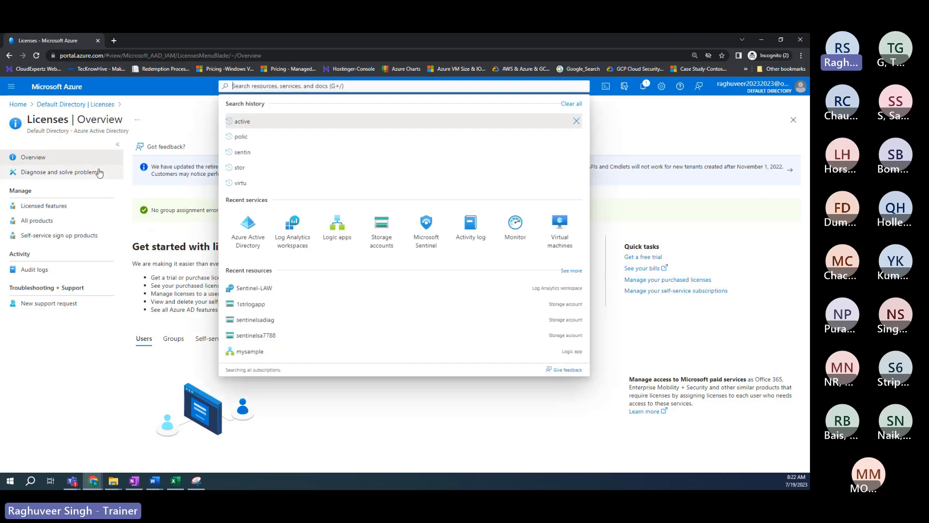
pyautogui.click(54, 104)
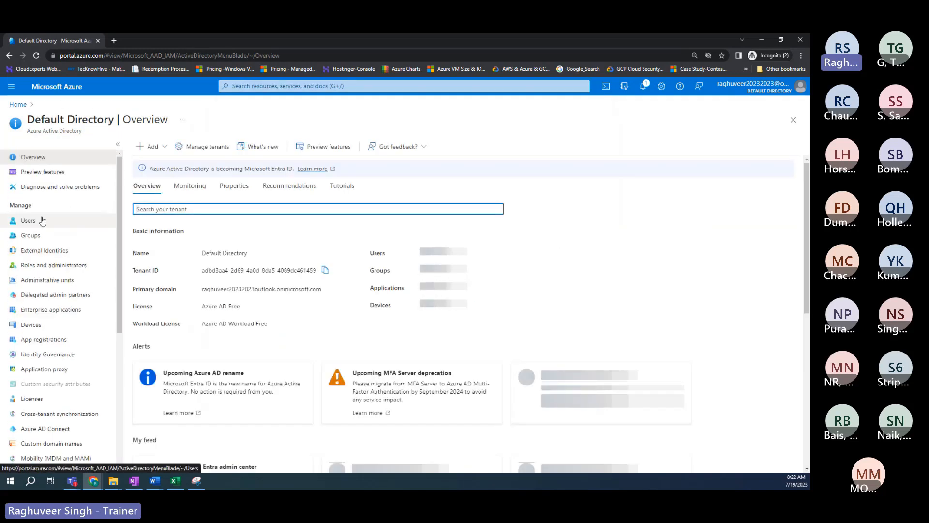
pyautogui.click(26, 220)
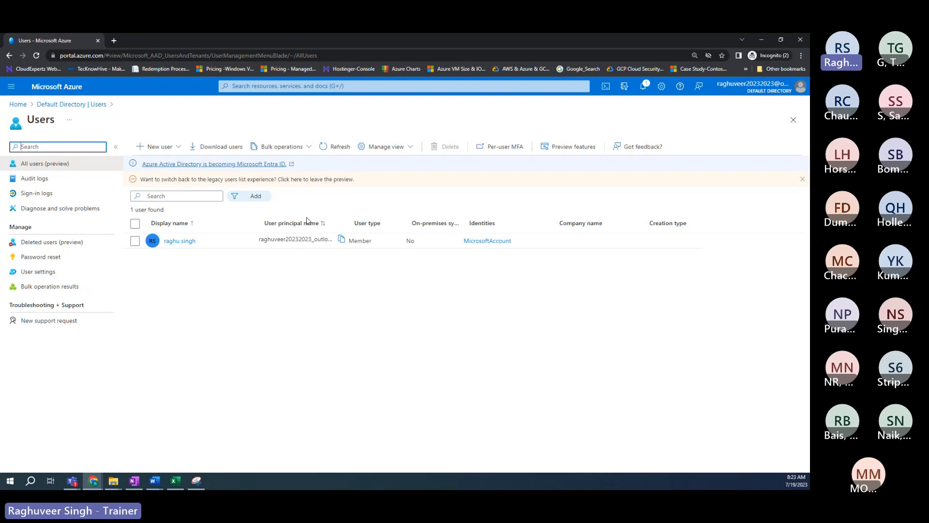
# Step: Start a new internal user via New user > Create new user and enter the user's principal name
pyautogui.click(166, 147)
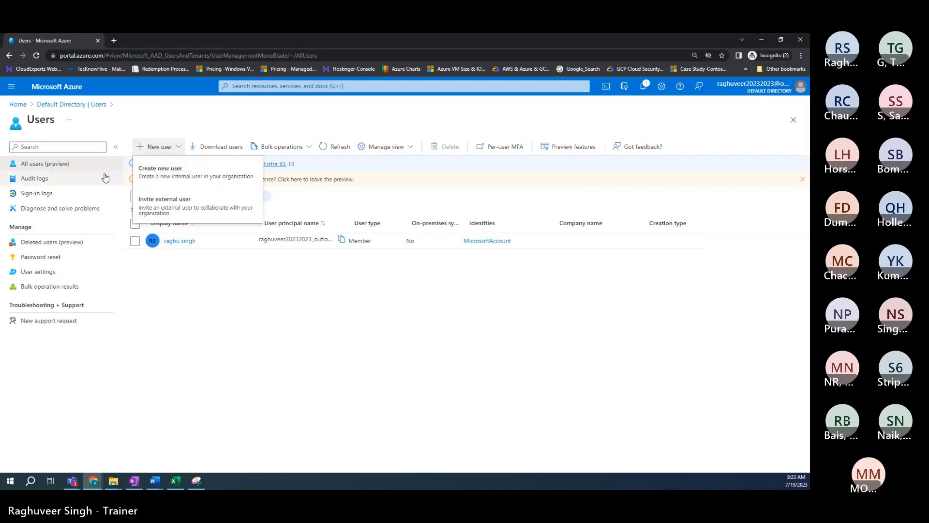
pyautogui.click(166, 174)
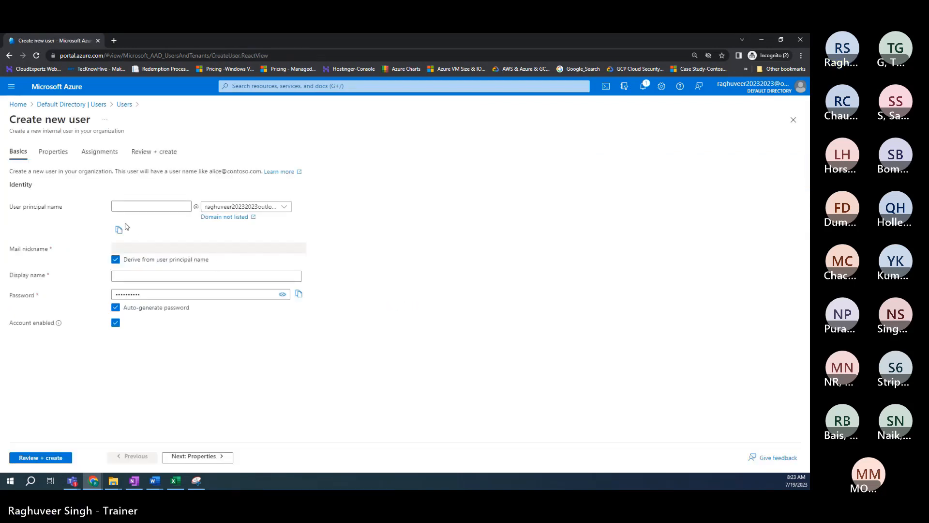
pyautogui.click(147, 207)
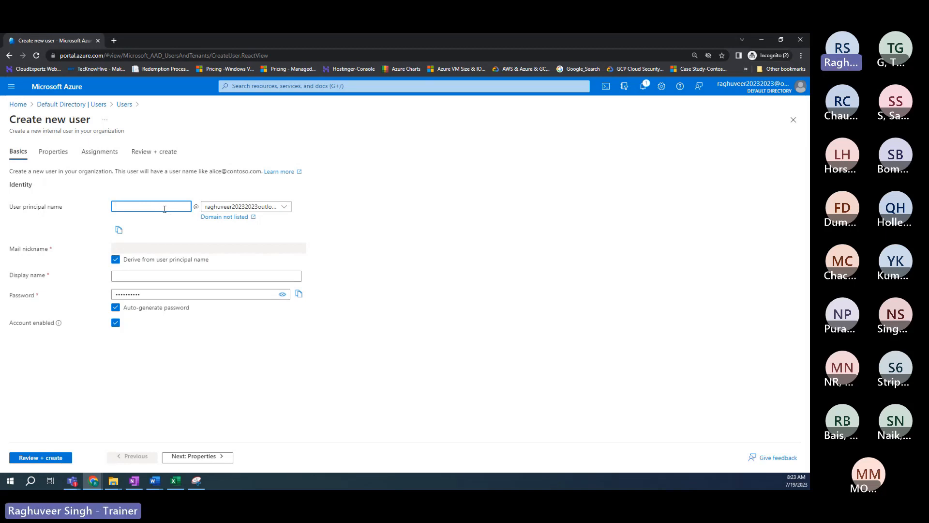
pyautogui.write('am.kumrAR')
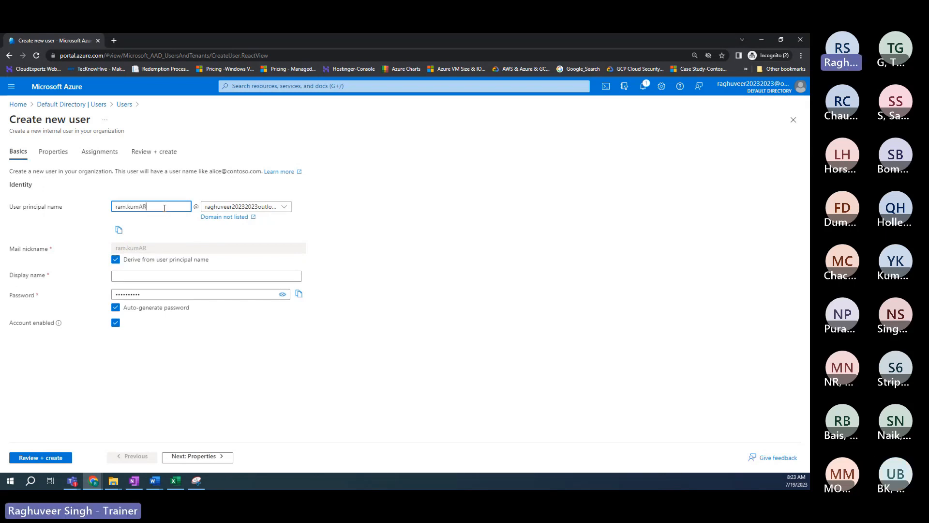
pyautogui.press('BackSpace')
pyautogui.press('BackSpace')
pyautogui.press('BackSpace')
pyautogui.write('umar')
# Step: Choose the tenant's onmicrosoft.com domain and enter the user's full name as the display name
pyautogui.click(284, 207)
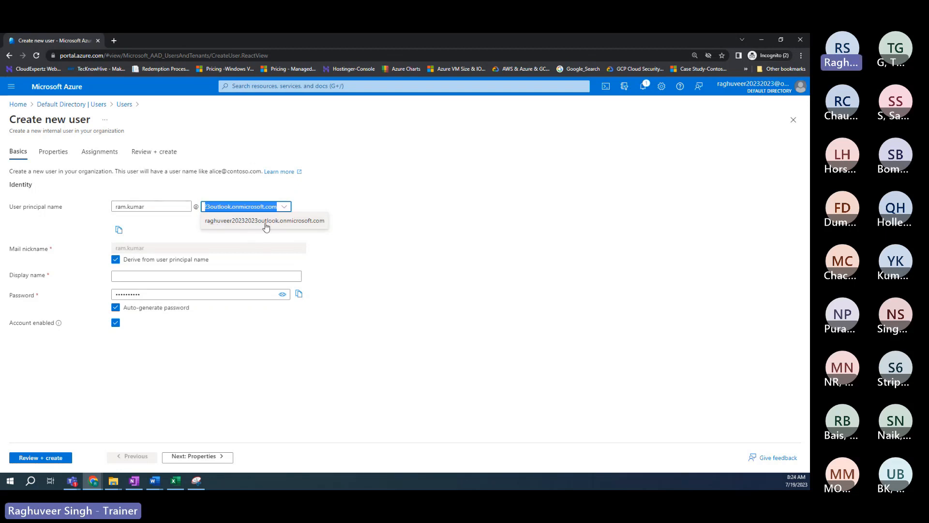
pyautogui.click(232, 229)
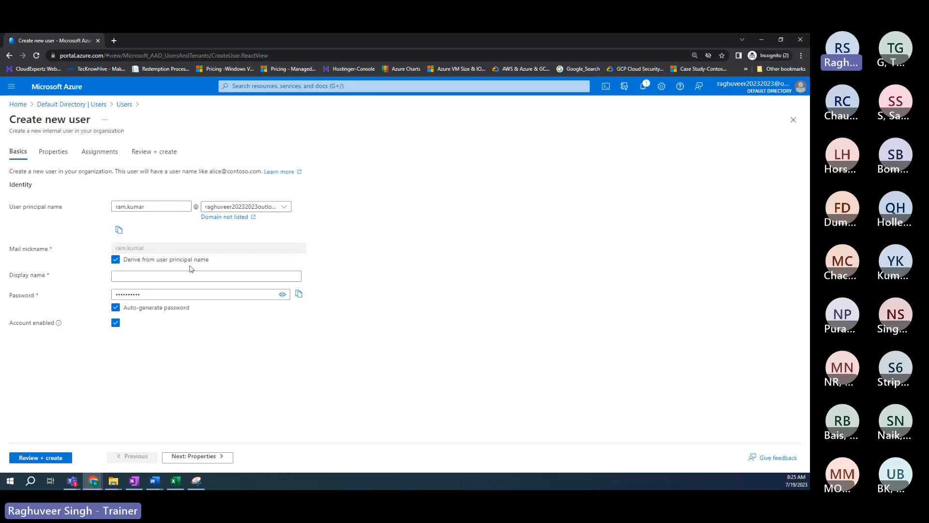
pyautogui.moveTo(49, 252); pyautogui.dragTo(7, 251)
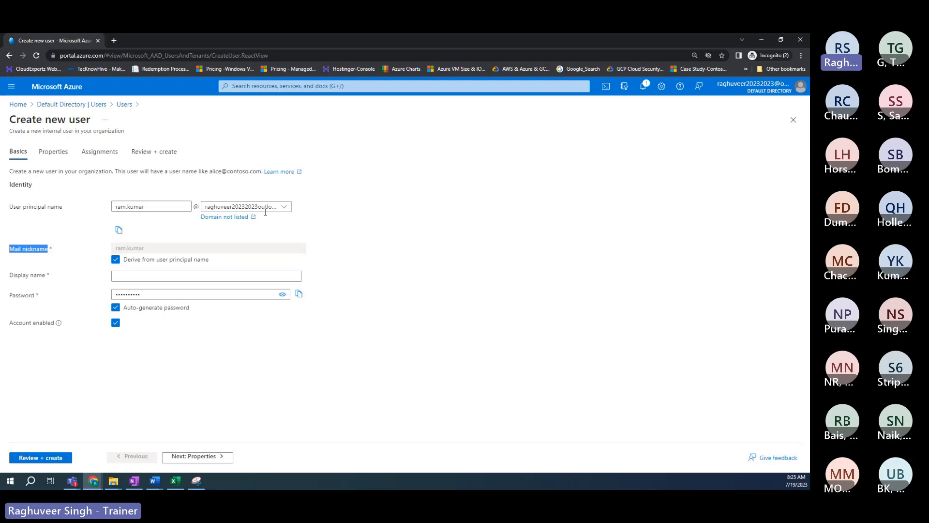
pyautogui.click(136, 276)
pyautogui.write('Ram Kumar')
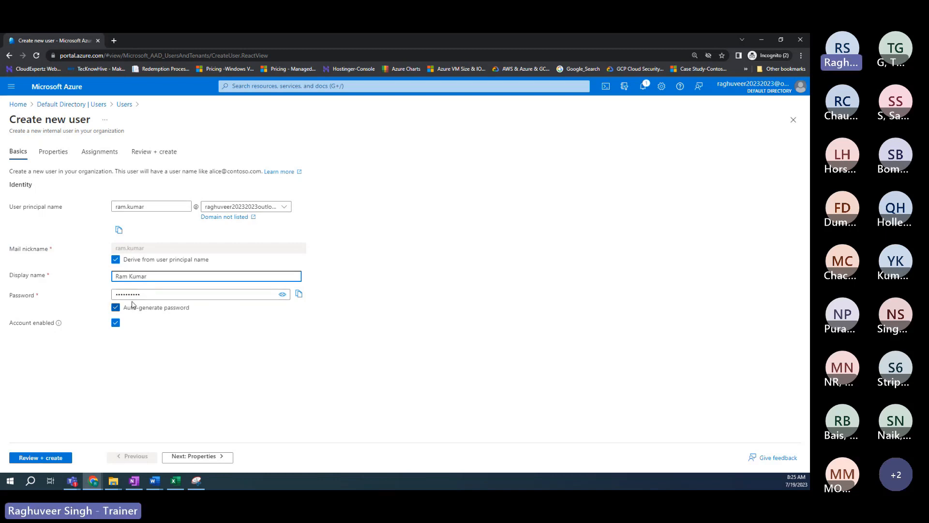
# Step: Keep Auto-generate password enabled for the new user
pyautogui.click(117, 307)
pyautogui.click(143, 293)
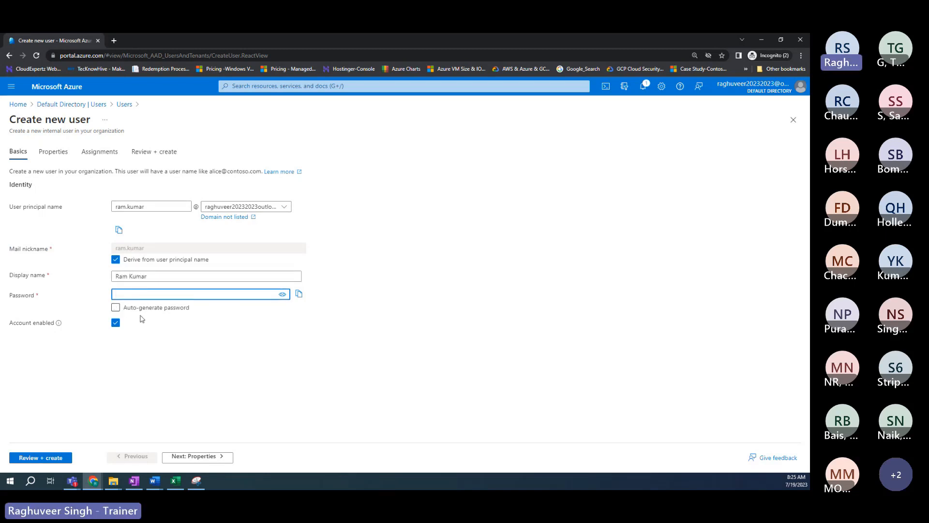
pyautogui.click(116, 308)
pyautogui.click(116, 315)
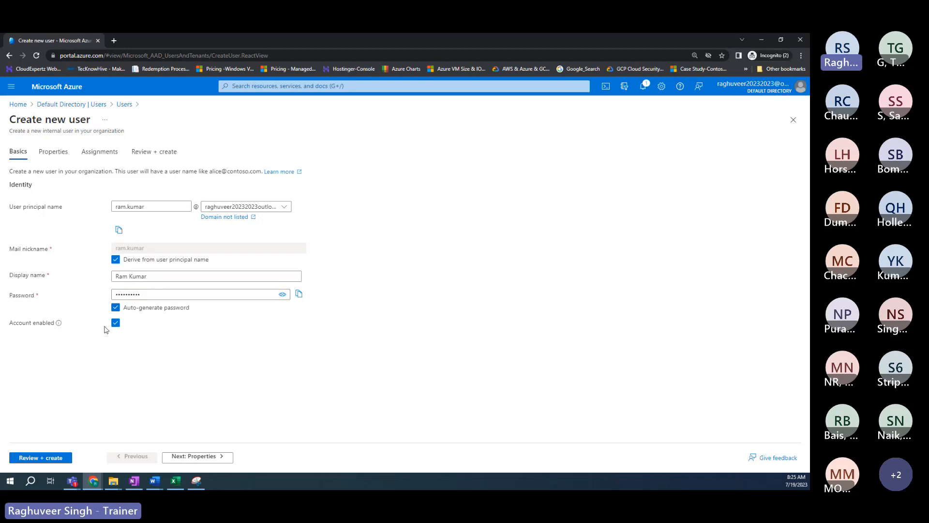
# Step: On the Properties page, enter the user's given name as First name and surname as Last name
pyautogui.click(188, 457)
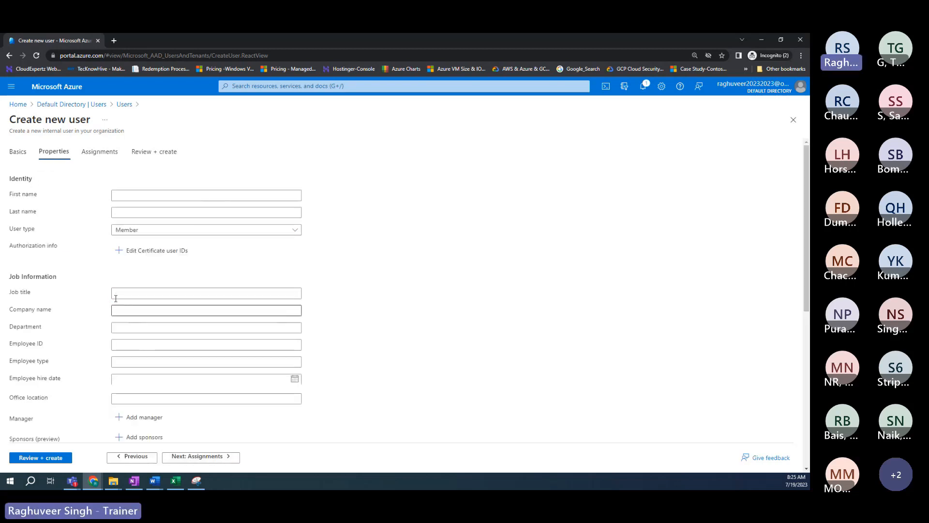
pyautogui.click(119, 198)
pyautogui.write('Ram Kumar')
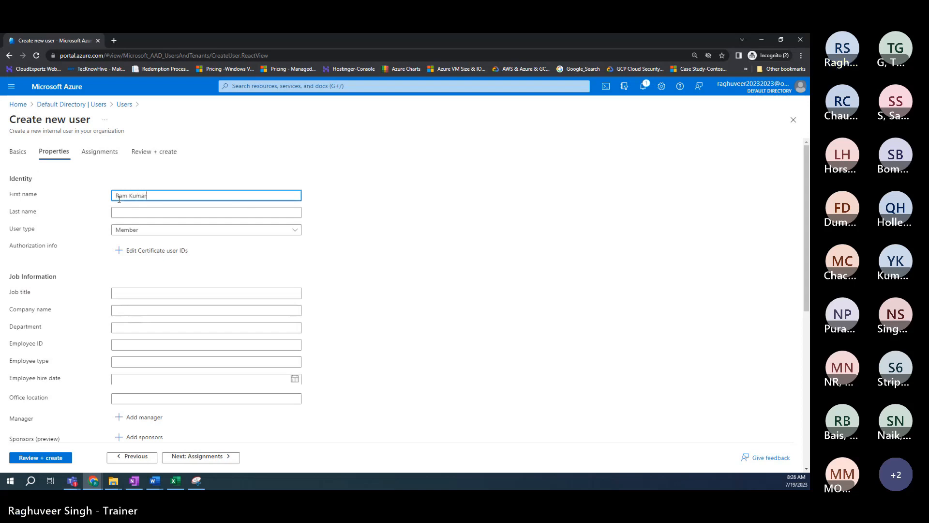
pyautogui.press('BackSpace')
pyautogui.press('BackSpace')
pyautogui.press('BackSpace')
pyautogui.press('BackSpace')
pyautogui.press('BackSpace')
pyautogui.press('BackSpace')
pyautogui.click(143, 213)
pyautogui.write('Kumar')
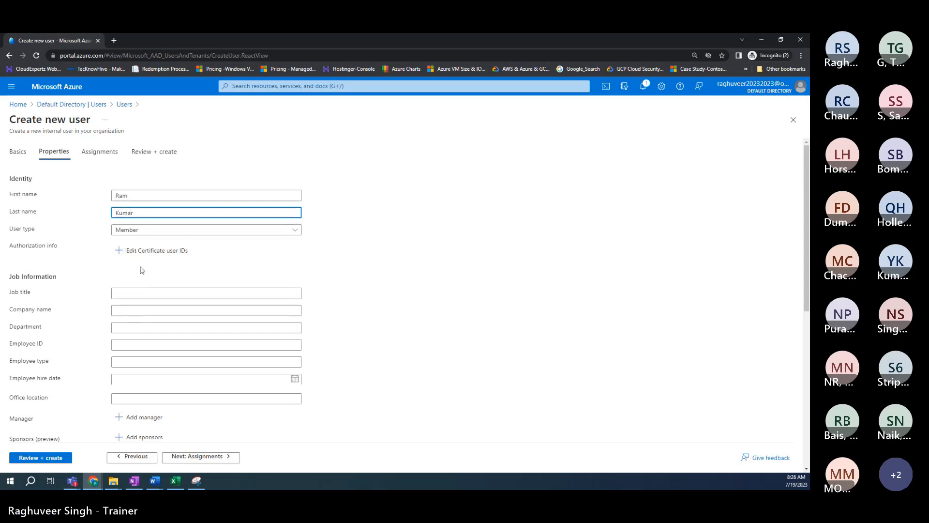
pyautogui.click(135, 231)
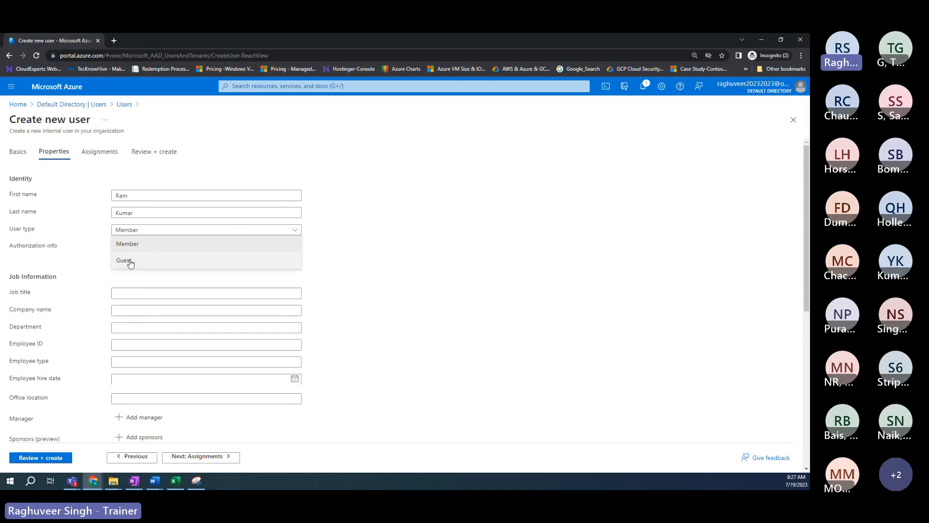
# Step: Keep the user type as Member and drop down the Usage location country list
pyautogui.click(132, 245)
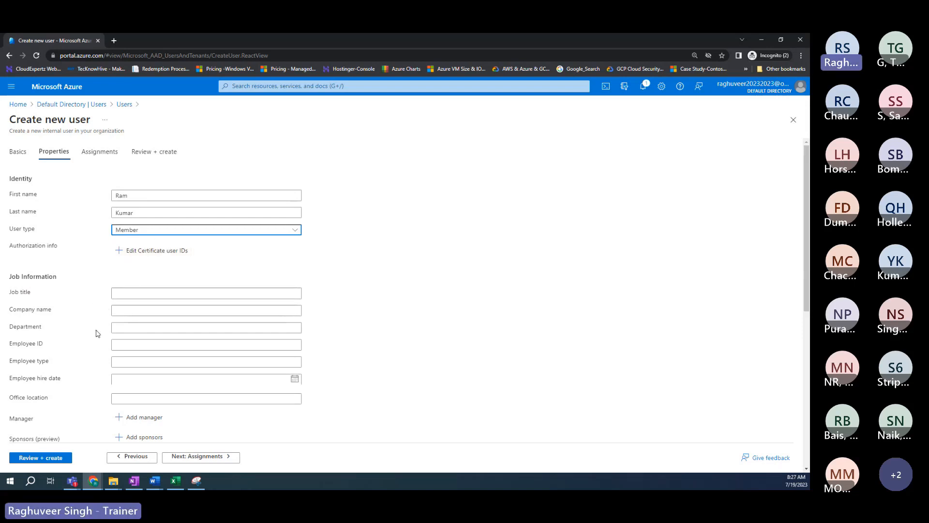
pyautogui.scroll(-1, 96, 333)
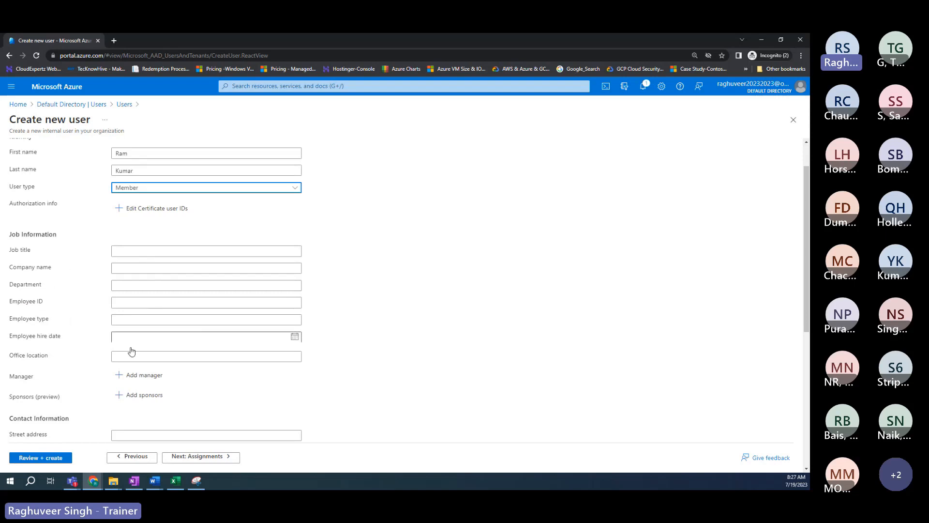
pyautogui.scroll(-2, 140, 361)
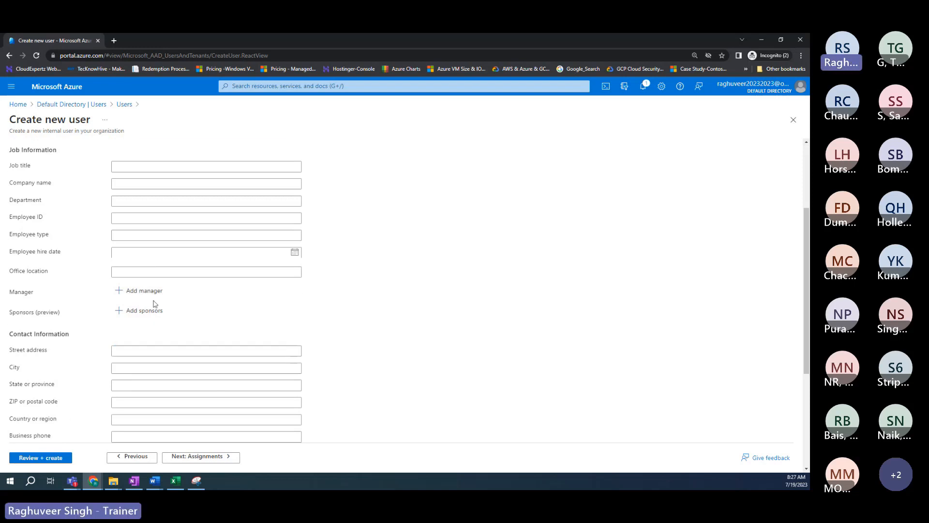
pyautogui.scroll(-2, 96, 338)
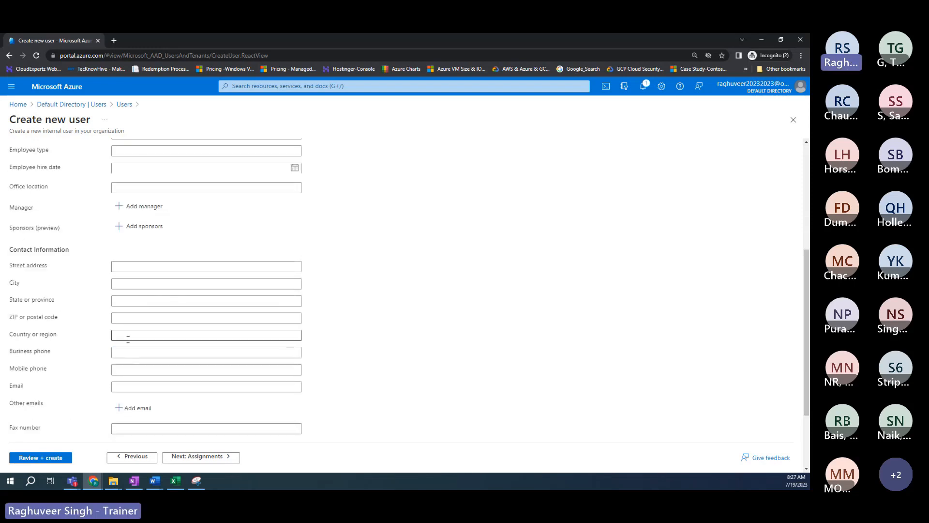
pyautogui.scroll(-2, 127, 339)
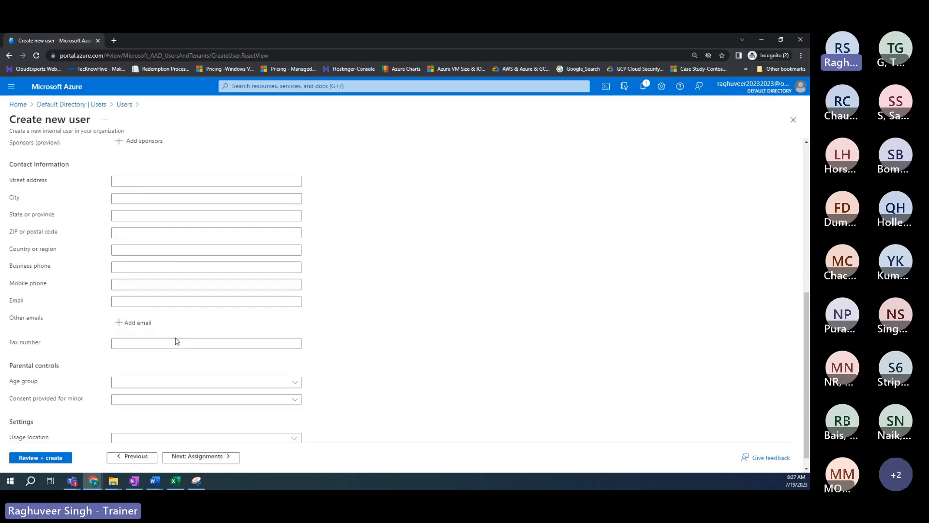
pyautogui.scroll(-1, 175, 341)
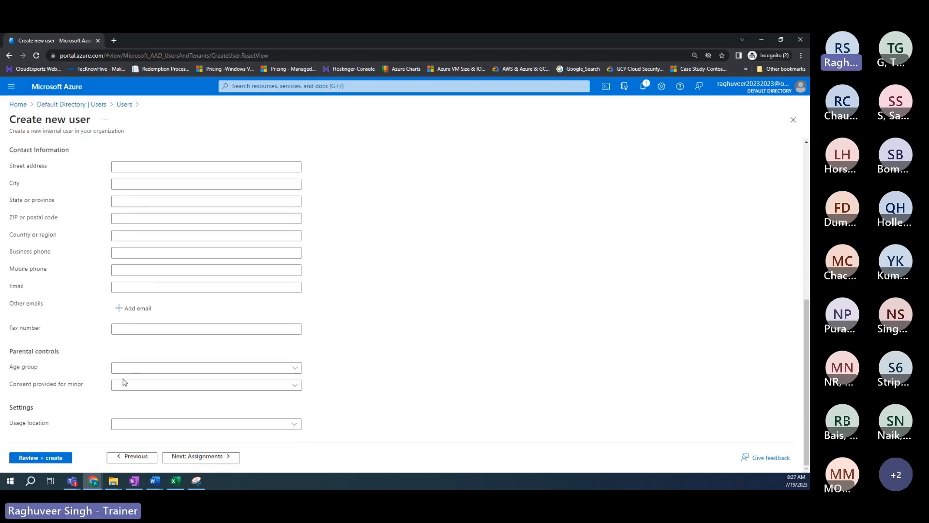
pyautogui.scroll(4, 154, 288)
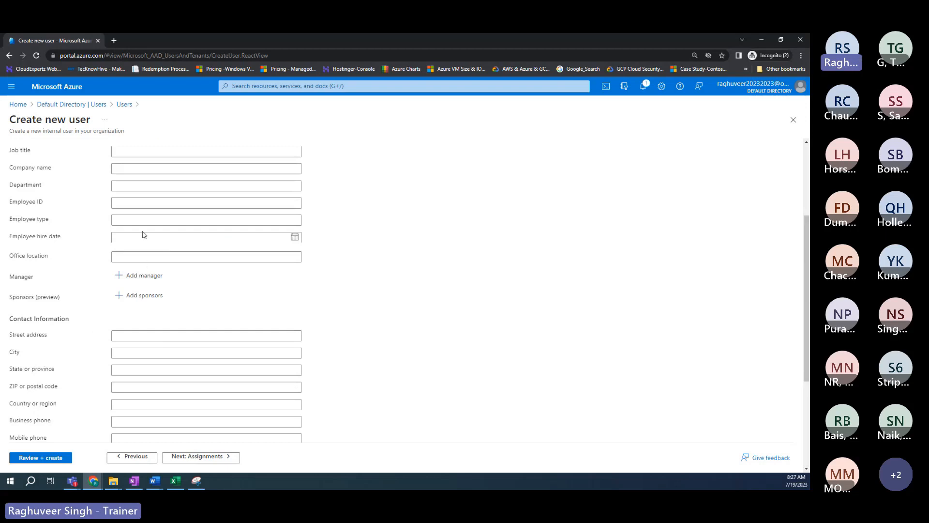
pyautogui.scroll(-4, 149, 332)
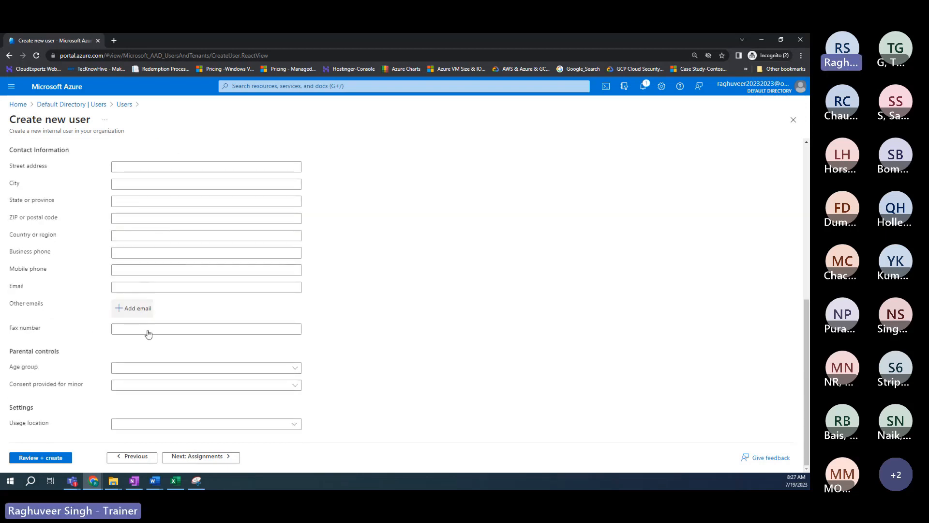
pyautogui.click(154, 423)
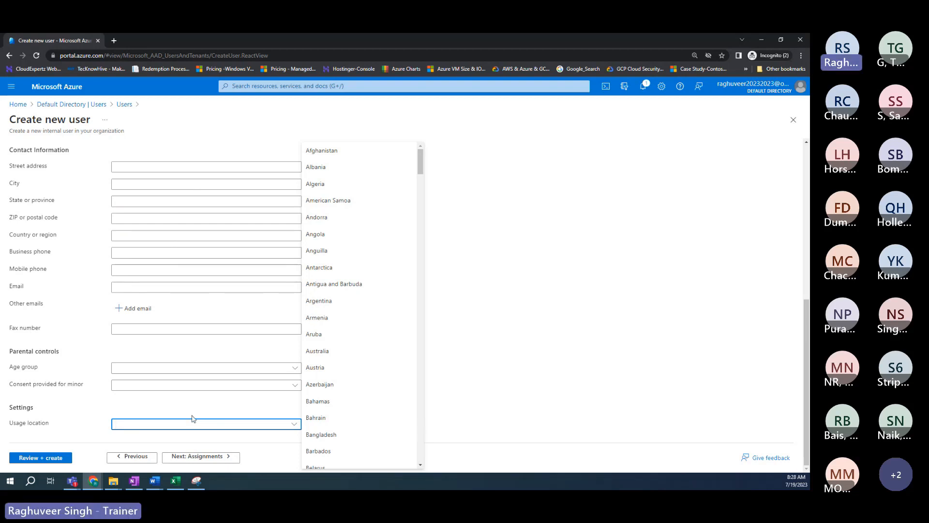
# Step: Filter the countries with 'In', choose India, and advance to Assignments
pyautogui.write('India')
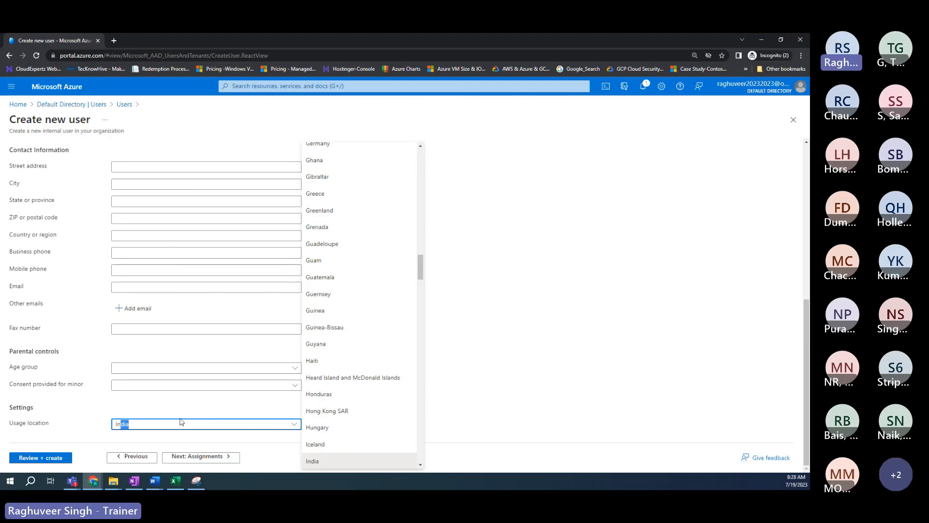
pyautogui.click(312, 461)
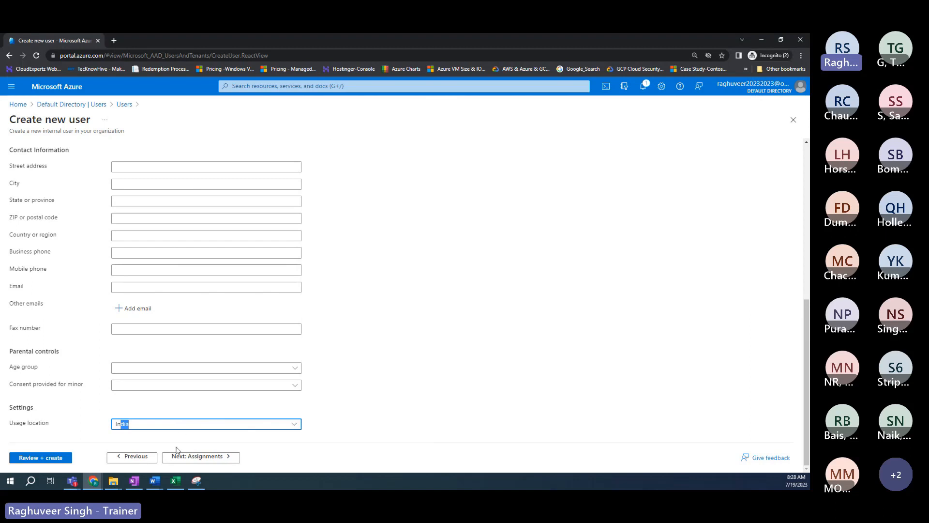
pyautogui.click(199, 457)
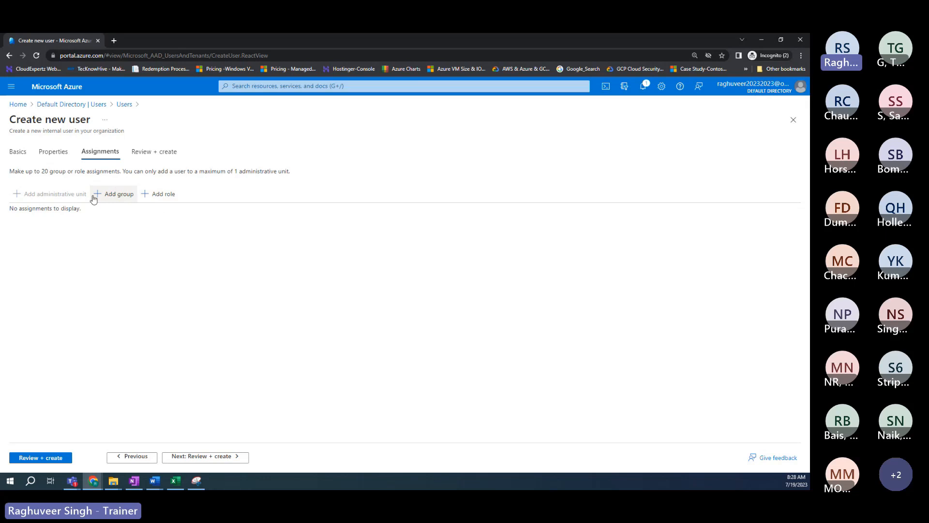
# Step: Dismiss the group picker without choosing, then bring up the Directory roles list
pyautogui.click(112, 196)
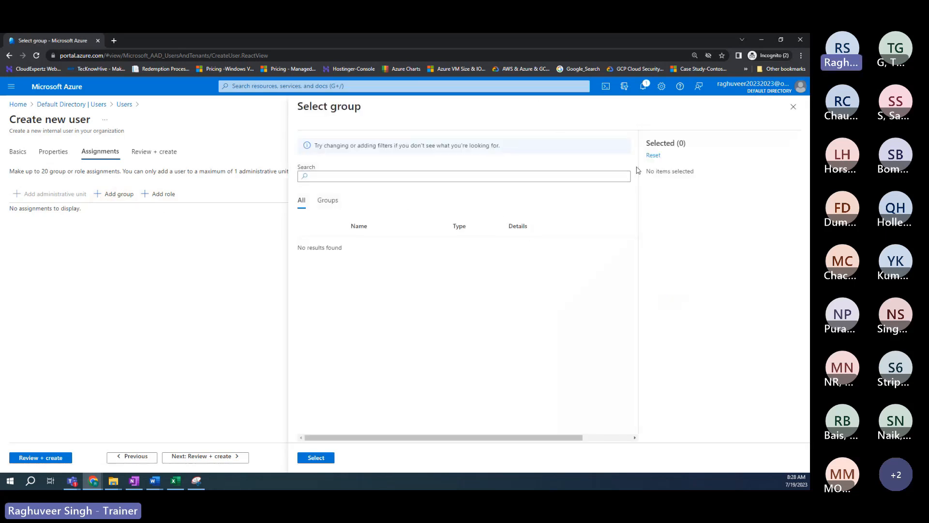
pyautogui.click(794, 106)
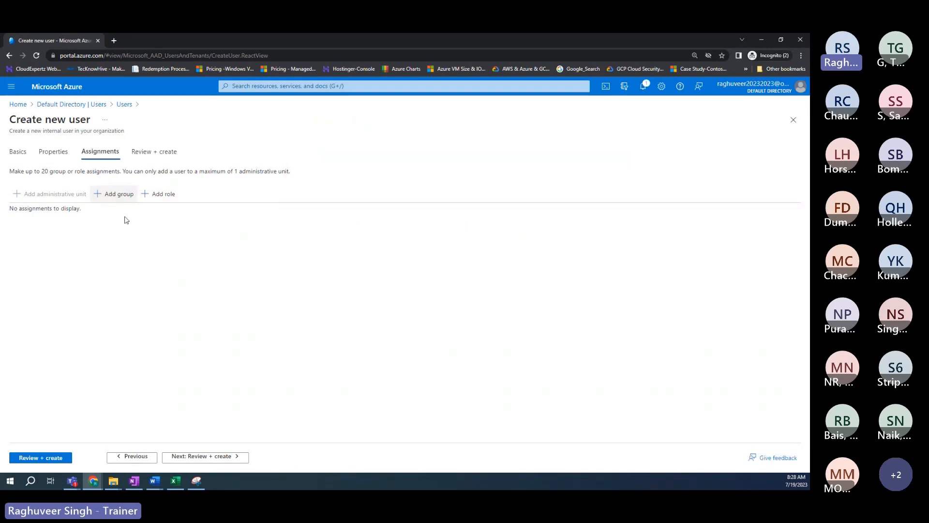
pyautogui.click(165, 199)
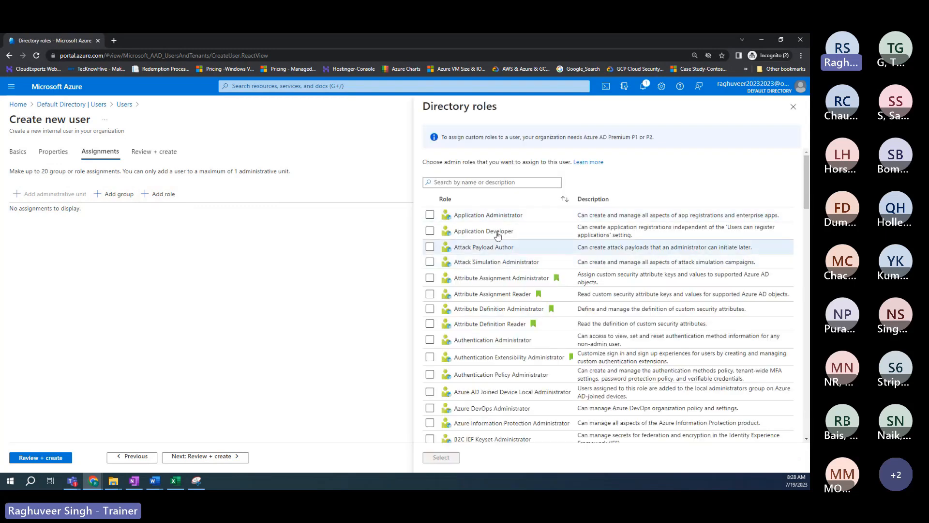
# Step: Search 'gl' to assign the Global Reader role, then review and create the user
pyautogui.scroll(-3, 491, 372)
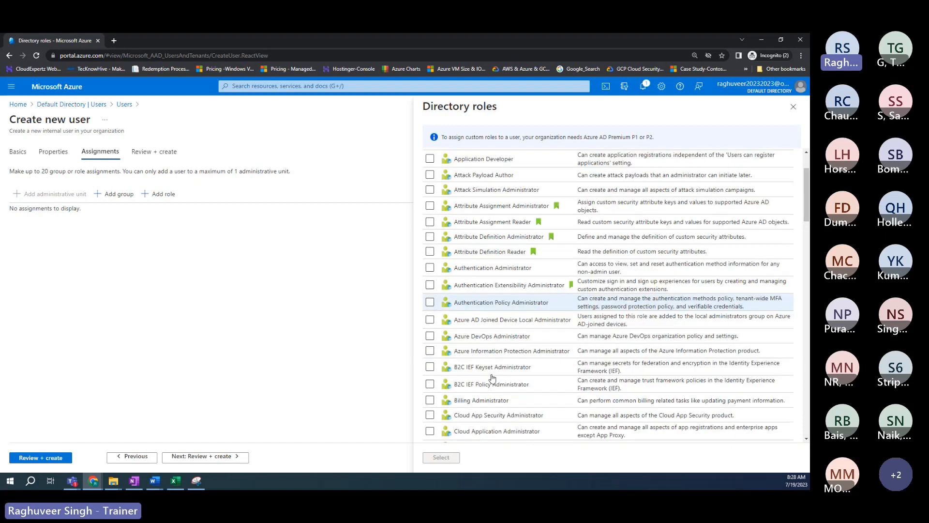
pyautogui.scroll(-5, 491, 334)
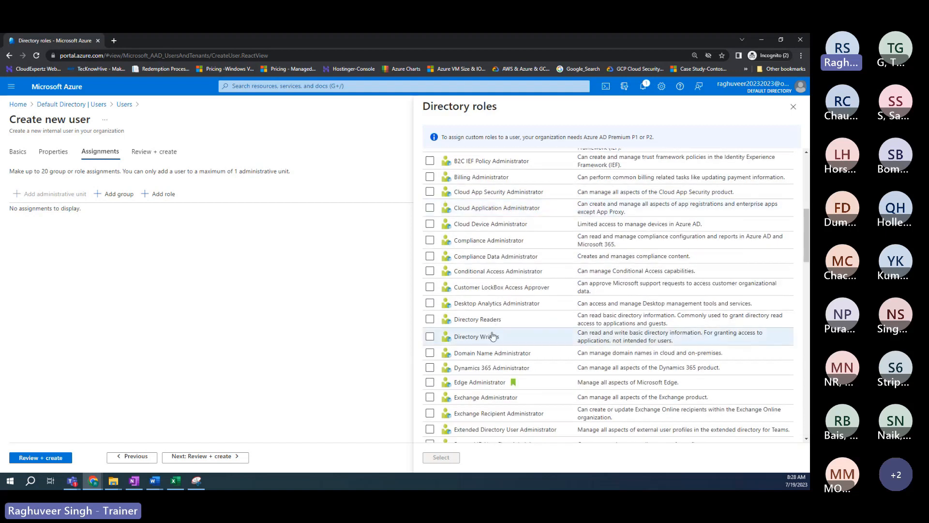
pyautogui.scroll(10, 492, 332)
pyautogui.click(470, 183)
pyautogui.write('gl')
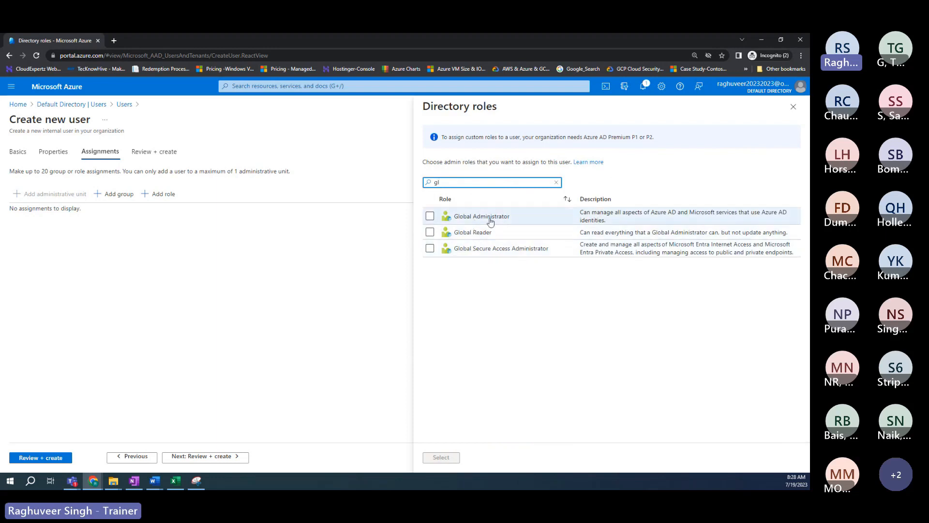
pyautogui.click(430, 232)
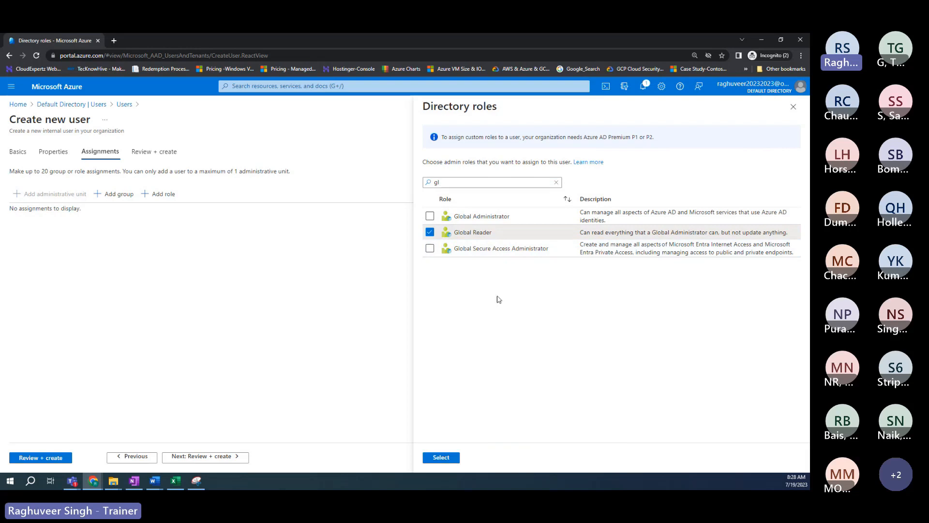
pyautogui.click(442, 457)
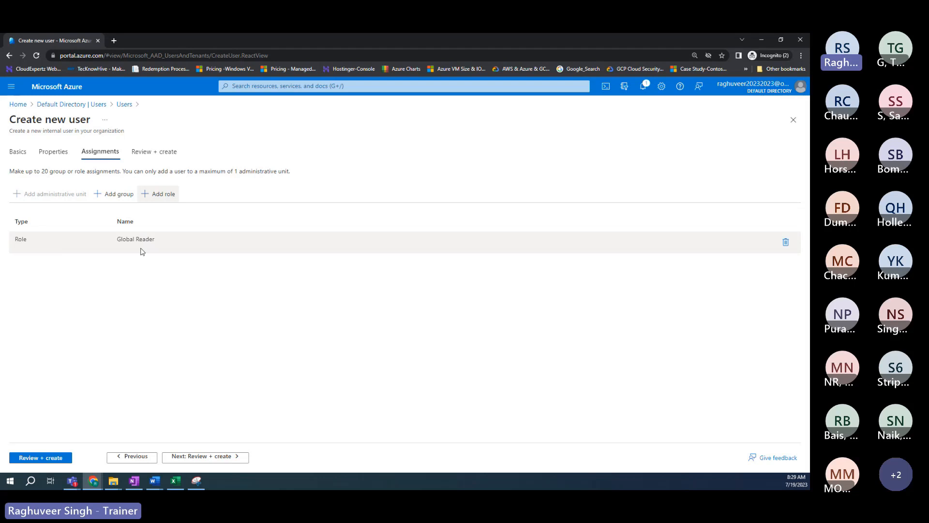
pyautogui.click(196, 456)
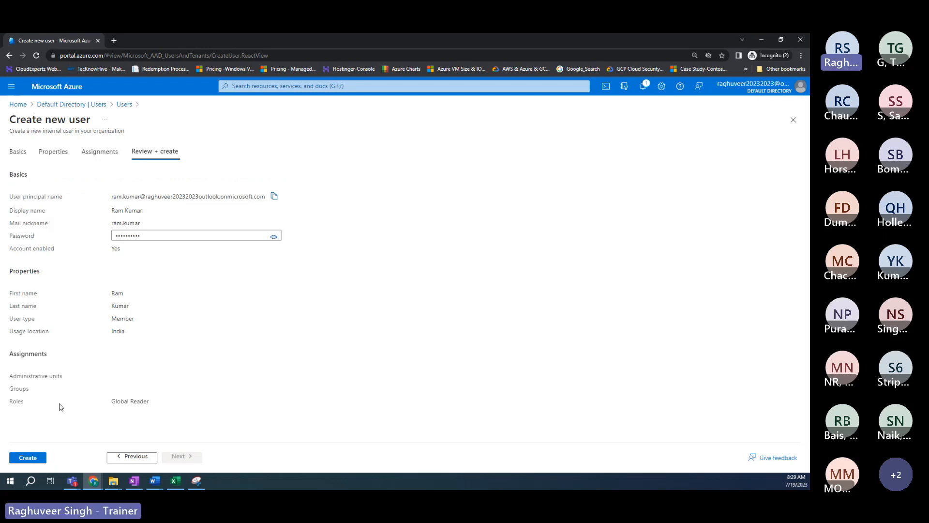
pyautogui.click(29, 456)
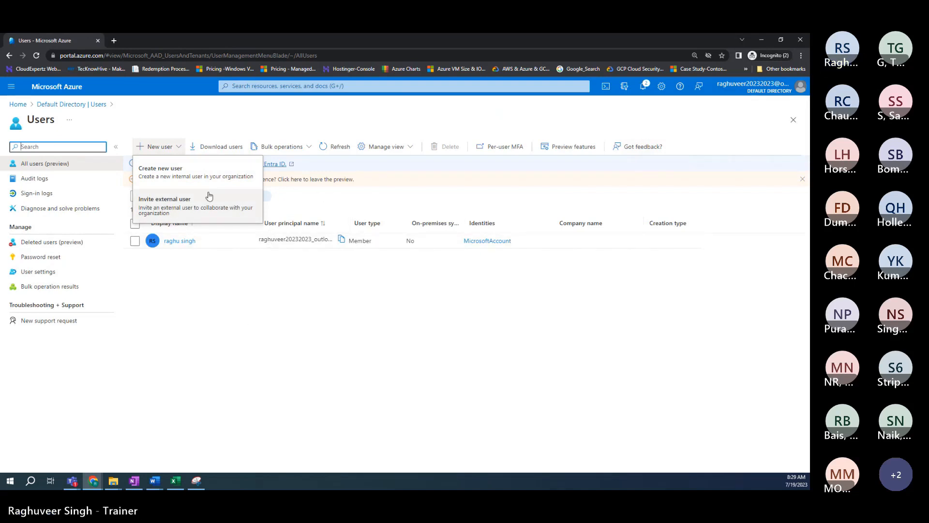
# Step: Open the new user's profile from the refreshed Users list and start a password reset
pyautogui.click(332, 148)
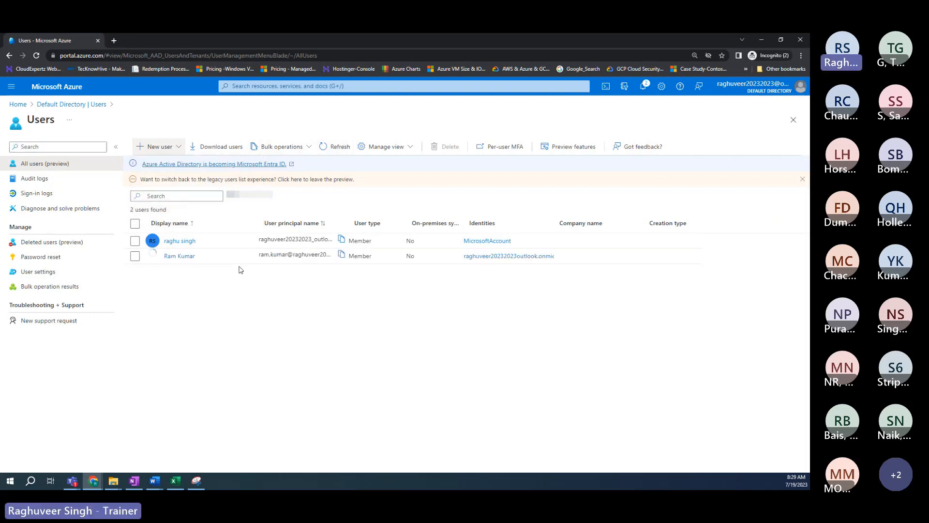
pyautogui.click(178, 256)
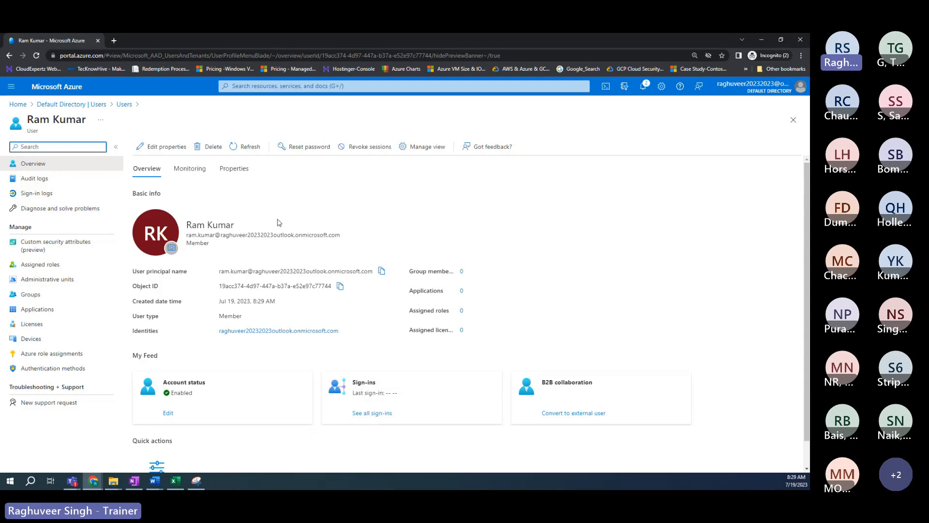
pyautogui.scroll(-1, 276, 242)
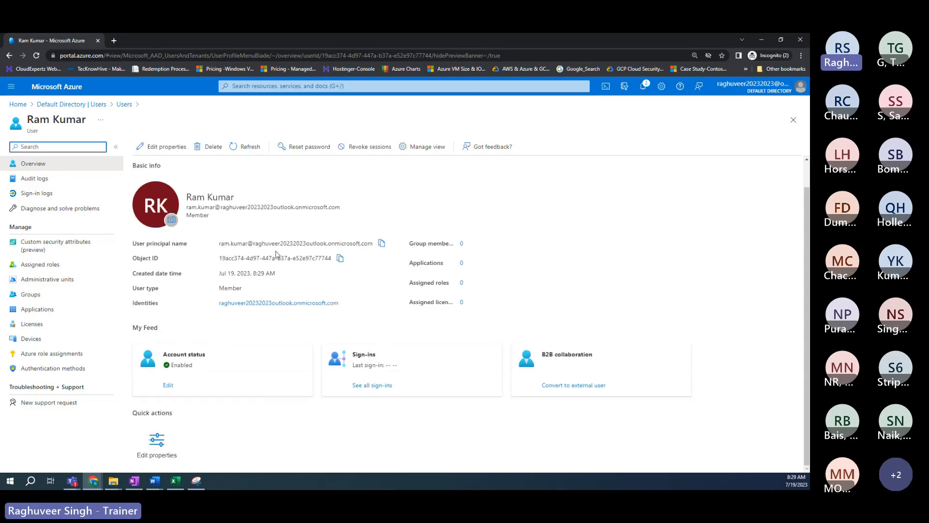
pyautogui.scroll(1, 275, 254)
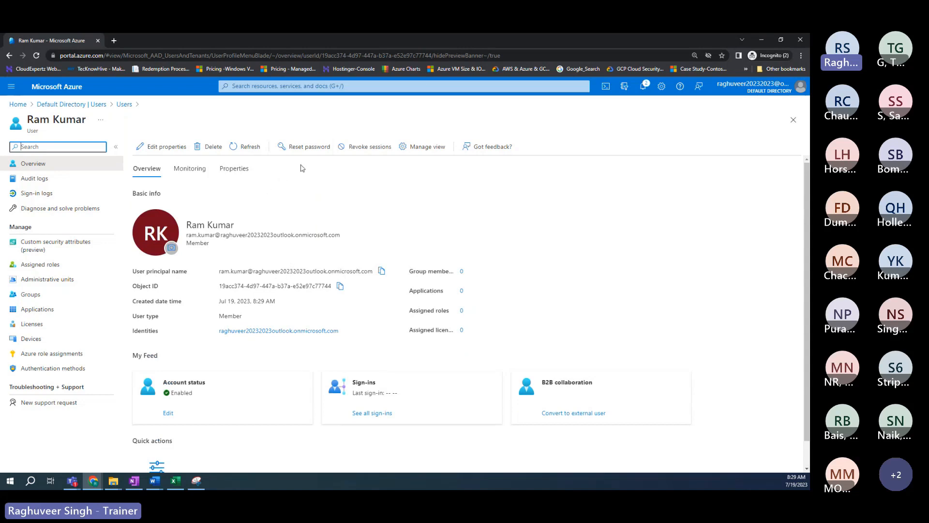
pyautogui.click(301, 148)
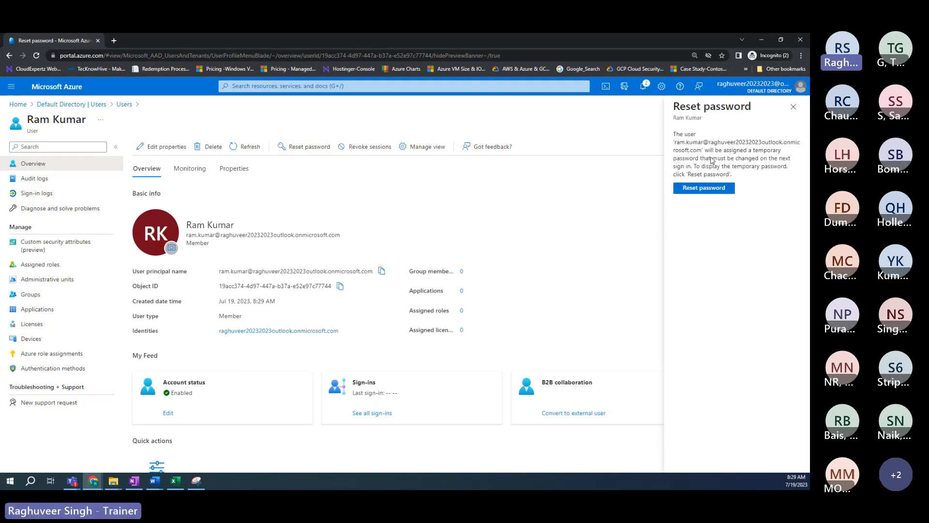
# Step: Reset the password and copy the generated temporary password to the clipboard
pyautogui.click(697, 193)
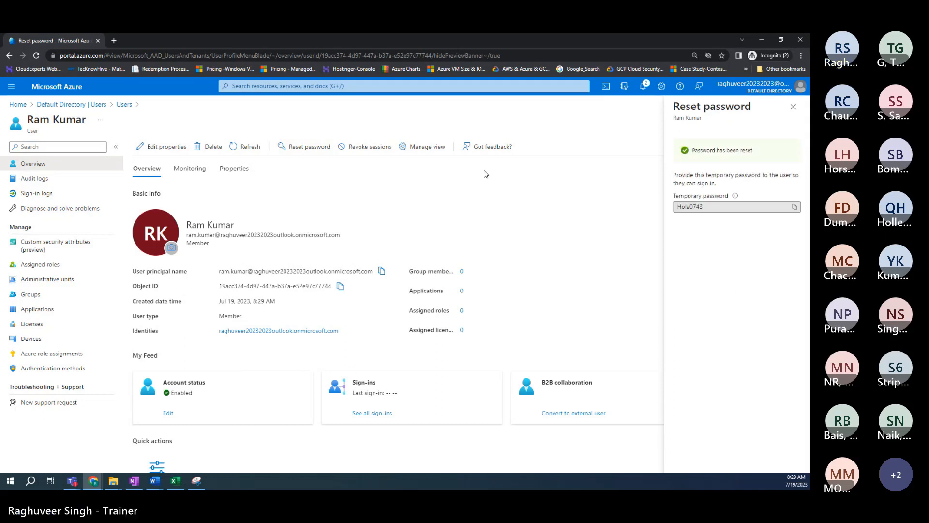
pyautogui.click(794, 207)
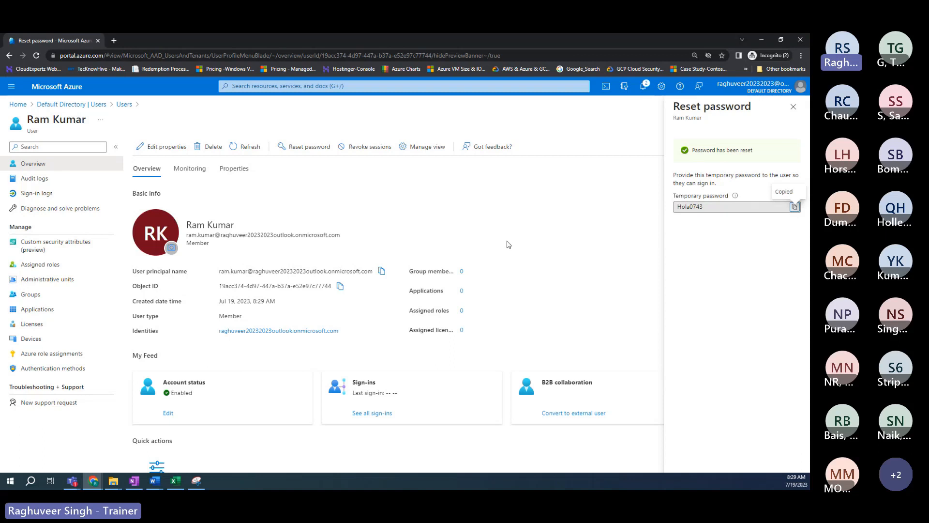
pyautogui.press('super+r')
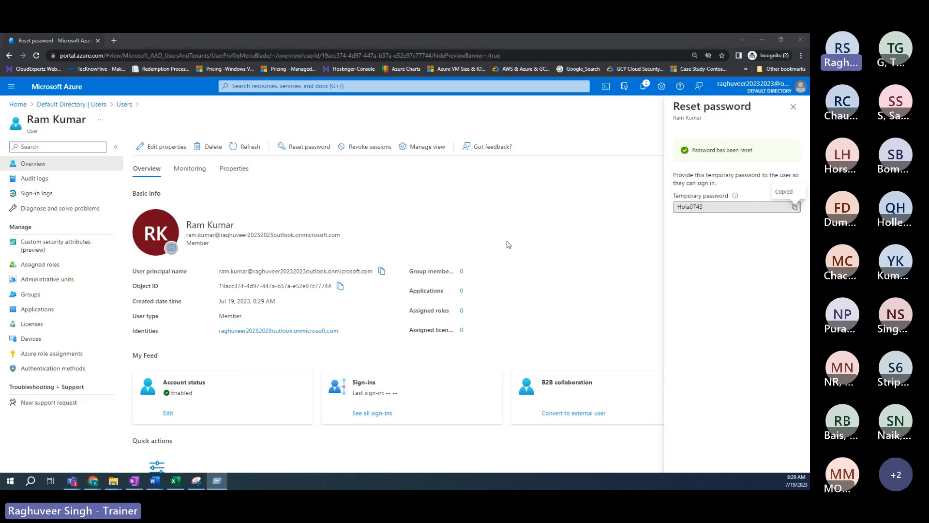
# Step: Type the user's display name into a repositioned Notepad window
pyautogui.moveTo(0, 63); pyautogui.dragTo(387, 283)
pyautogui.write('Ram Kumar')
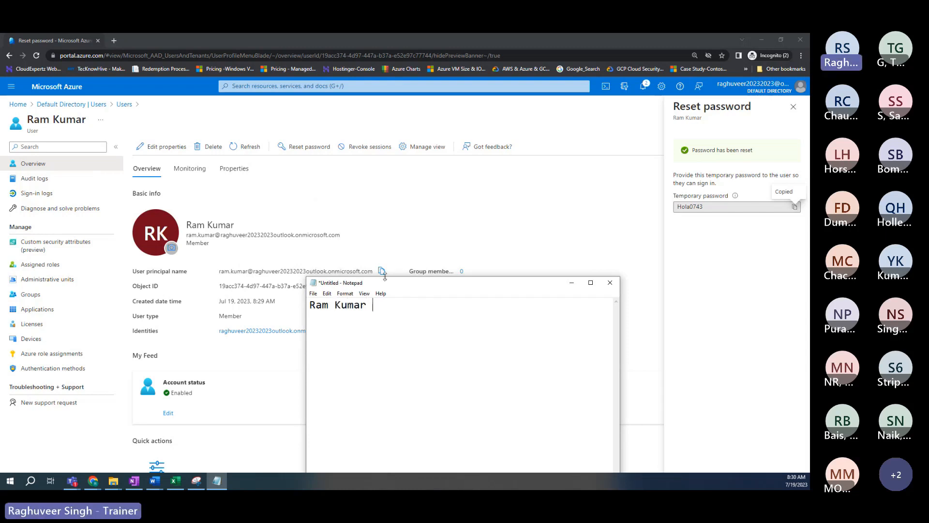
pyautogui.moveTo(385, 278); pyautogui.dragTo(378, 299)
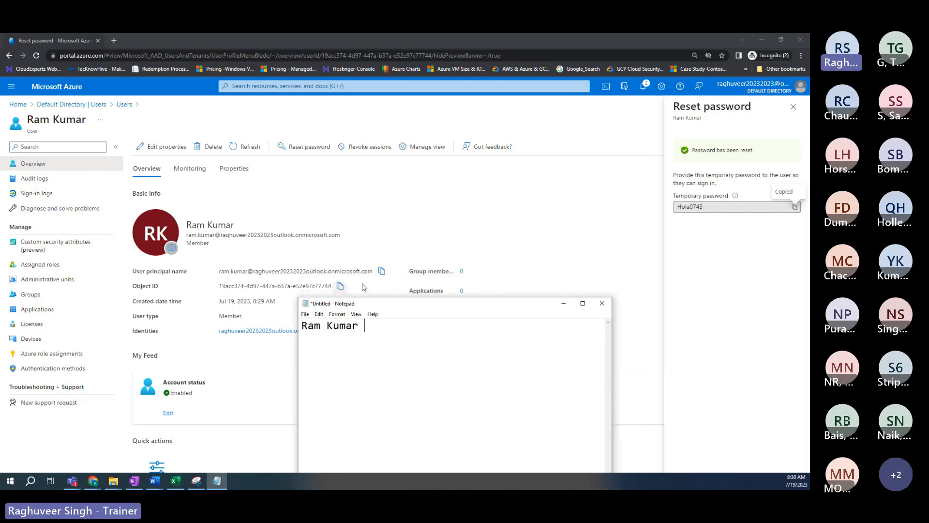
# Step: Copy the user principal name from the profile into Notepad on a new line, widening the window
pyautogui.click(382, 281)
pyautogui.moveTo(213, 276); pyautogui.dragTo(368, 275)
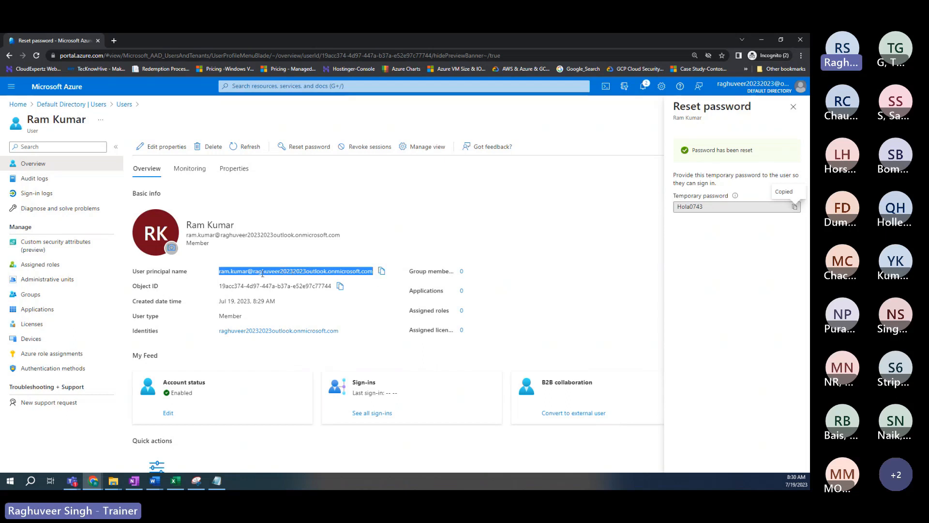
pyautogui.click(382, 272)
pyautogui.hotkey('alt', 'Tab')
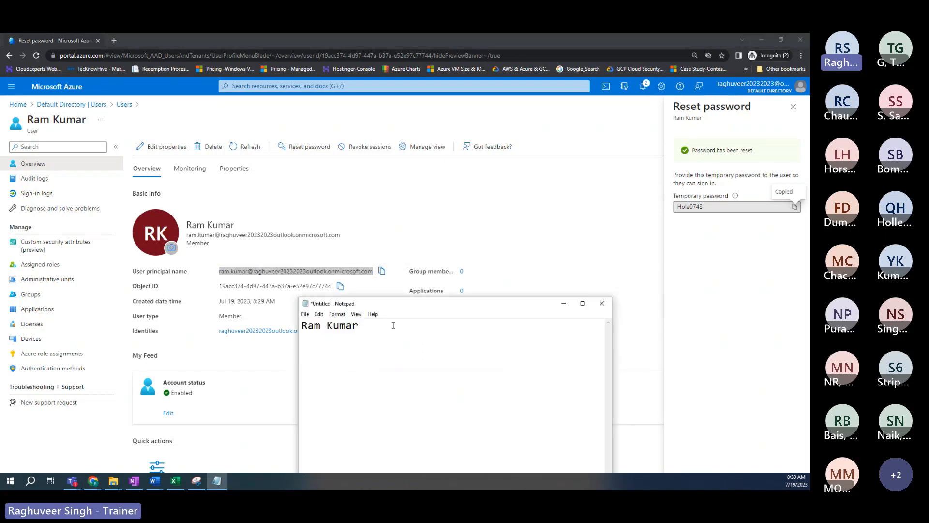
pyautogui.press('Return')
pyautogui.hotkey('ctrl', 'v')
pyautogui.moveTo(609, 356); pyautogui.dragTo(722, 356)
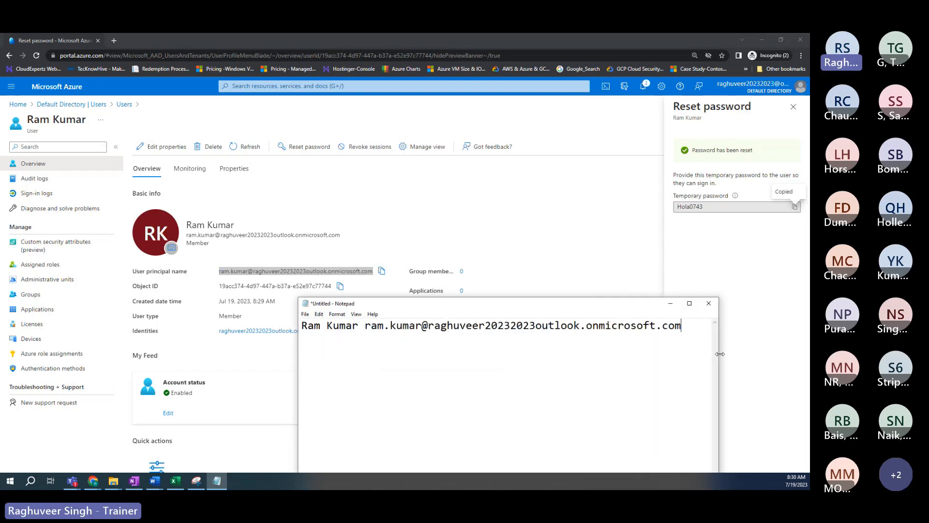
pyautogui.moveTo(543, 304); pyautogui.dragTo(472, 175)
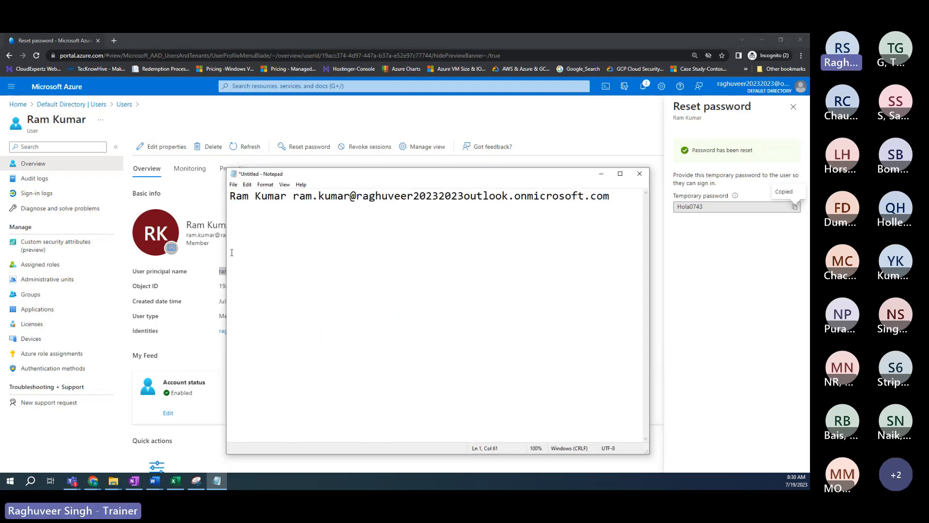
pyautogui.moveTo(228, 251); pyautogui.dragTo(116, 237)
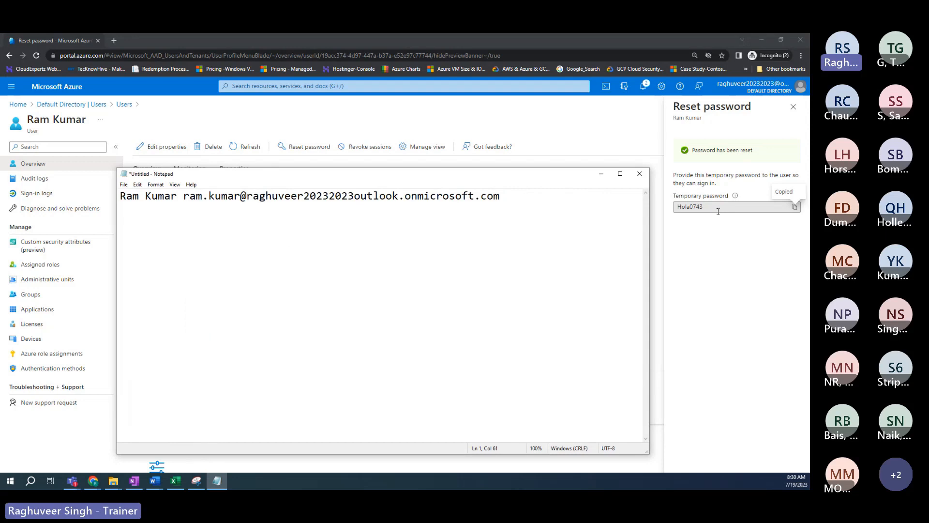
# Step: Paste the temporary password after the sign-in address, minimize Notepad, and close the reset pane
pyautogui.click(794, 208)
pyautogui.hotkey('alt', 'Tab')
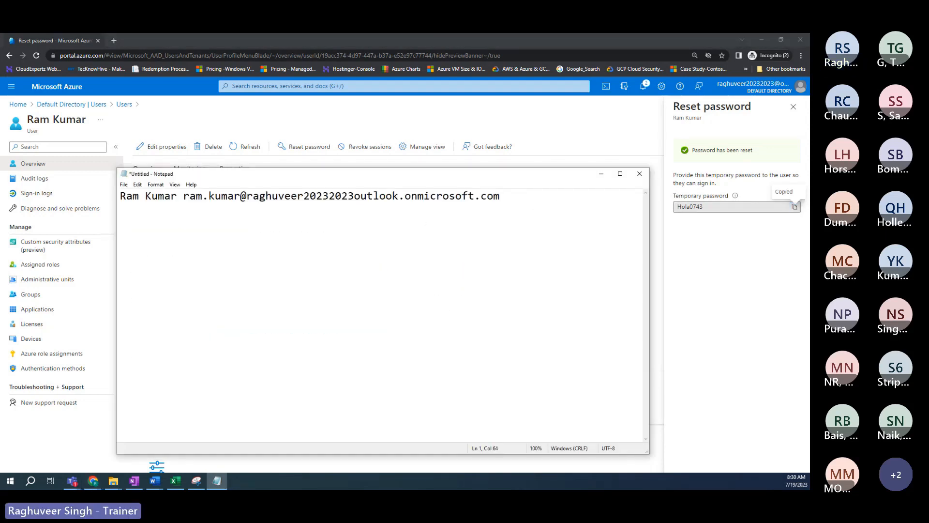
pyautogui.hotkey('ctrl', 'v')
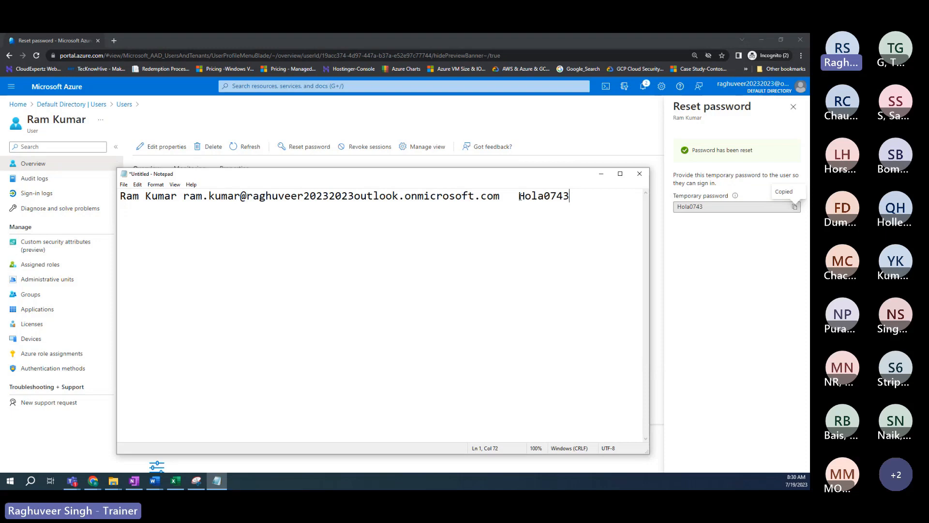
pyautogui.moveTo(520, 196); pyautogui.dragTo(584, 201)
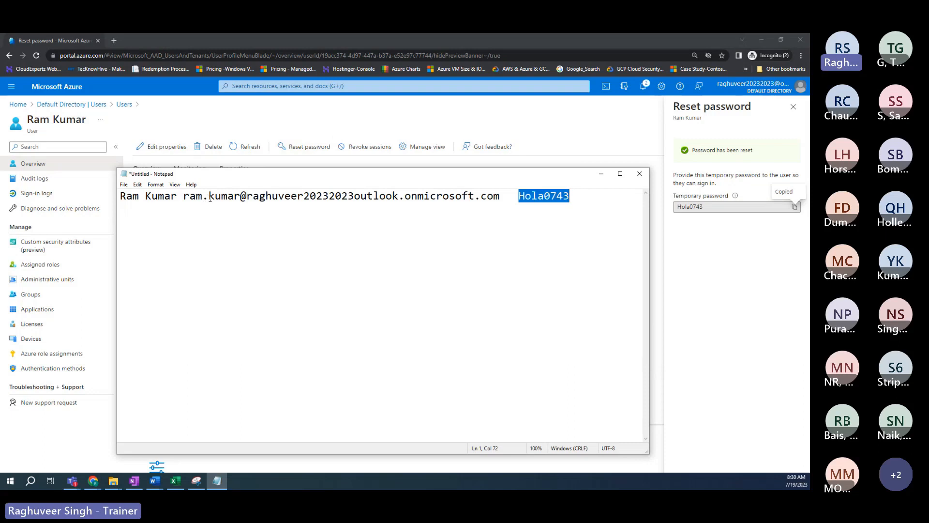
pyautogui.click(601, 175)
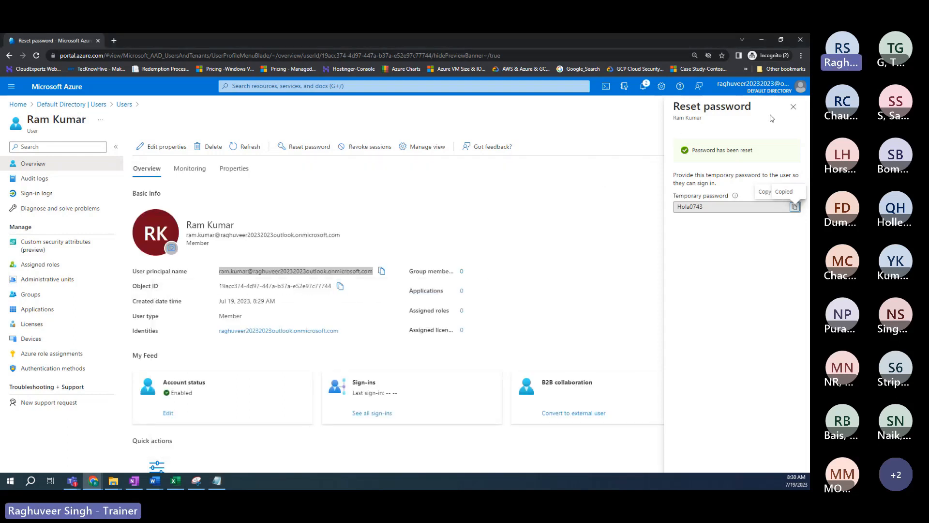
pyautogui.click(794, 107)
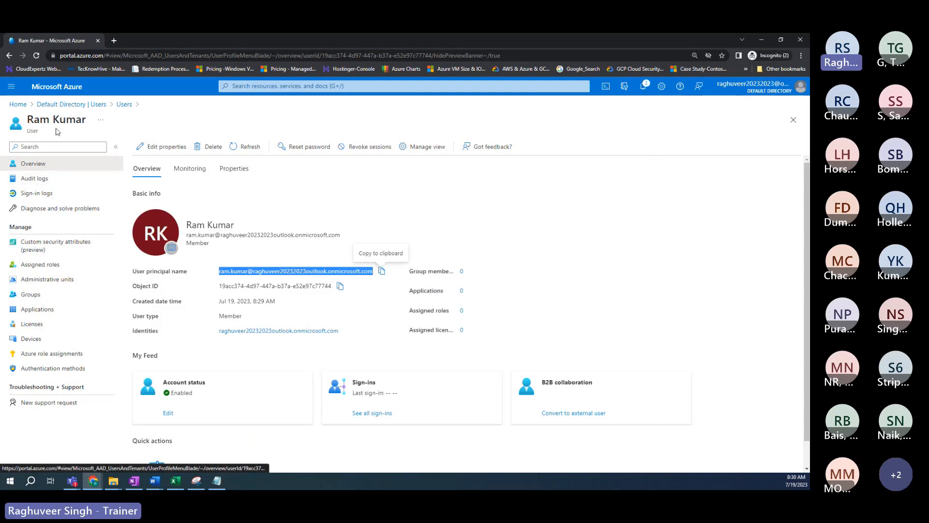
# Step: Go from Default Directory to its Groups list and start a New group
pyautogui.click(73, 105)
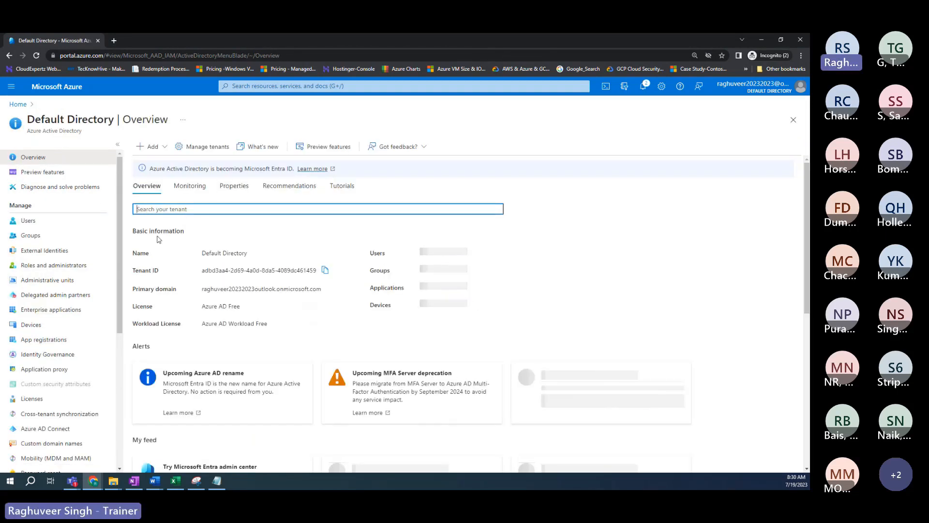
pyautogui.moveTo(10, 206); pyautogui.dragTo(56, 207)
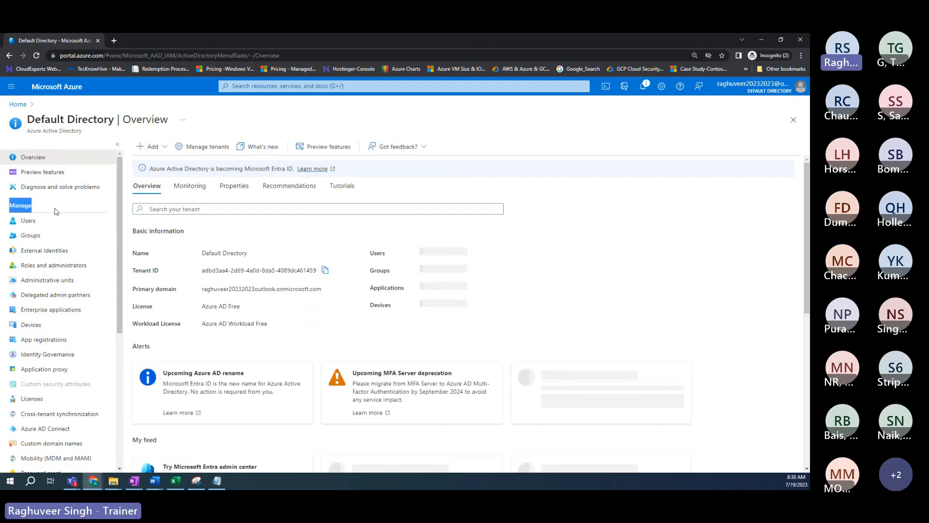
pyautogui.click(29, 238)
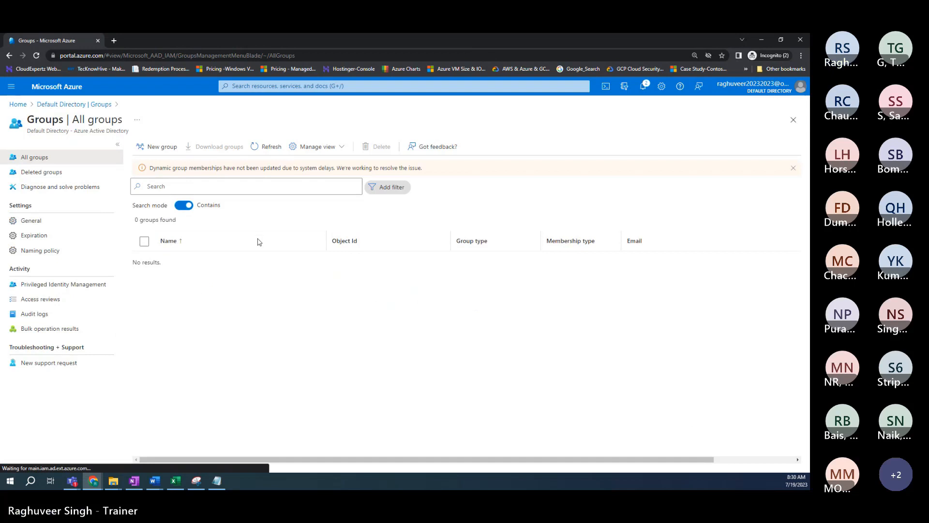
pyautogui.click(159, 147)
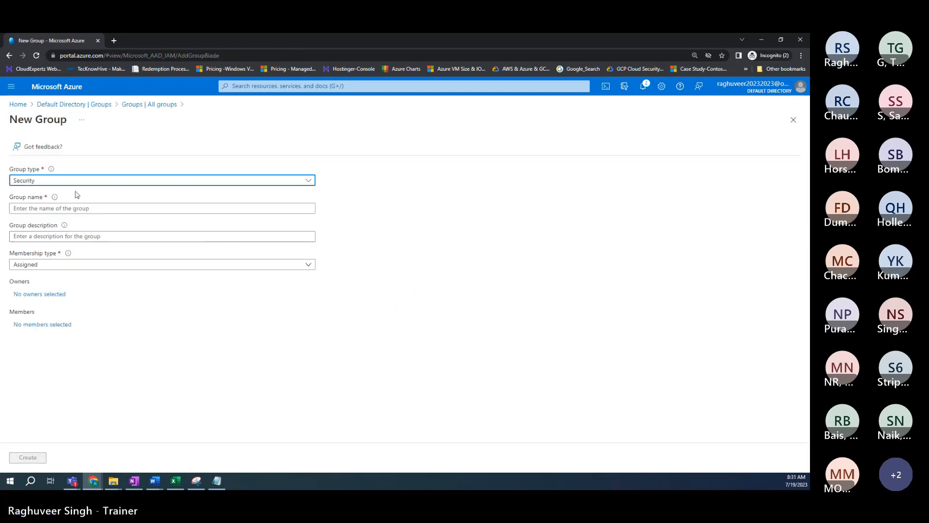
# Step: Make it a Security group named 'SOC-Operations' and bring up the owner picker
pyautogui.click(45, 180)
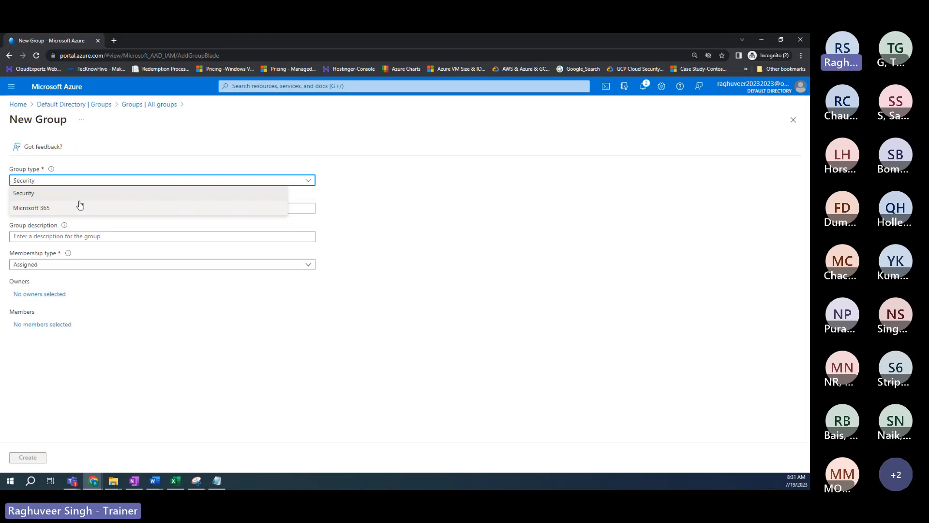
pyautogui.click(30, 199)
pyautogui.click(31, 208)
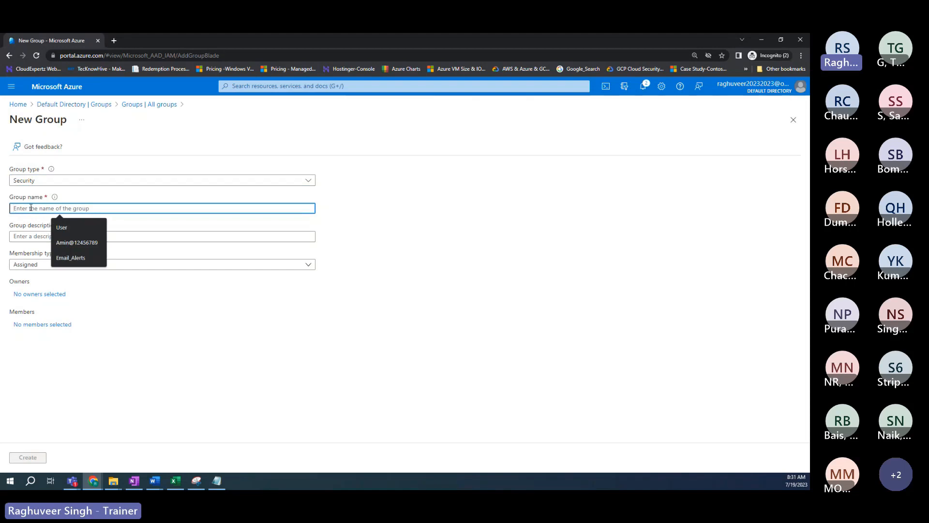
pyautogui.write('Operation')
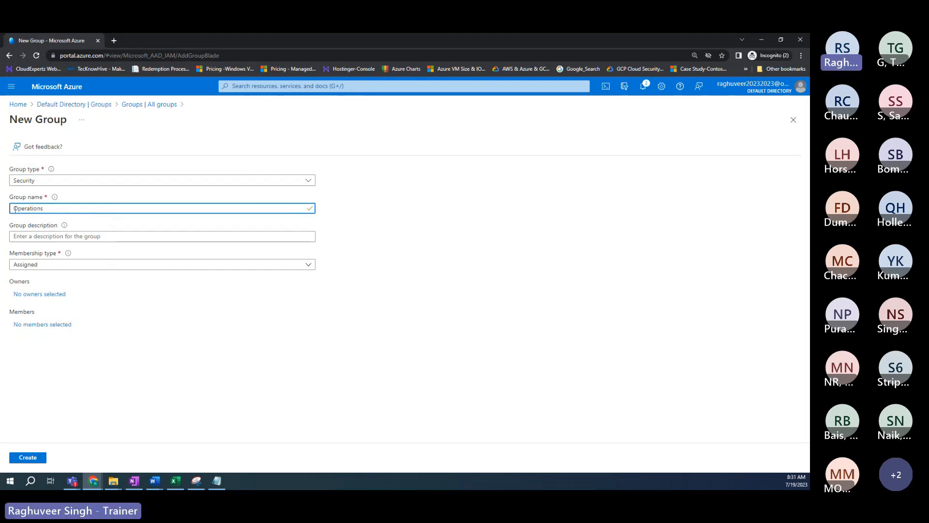
pyautogui.write('SOC-')
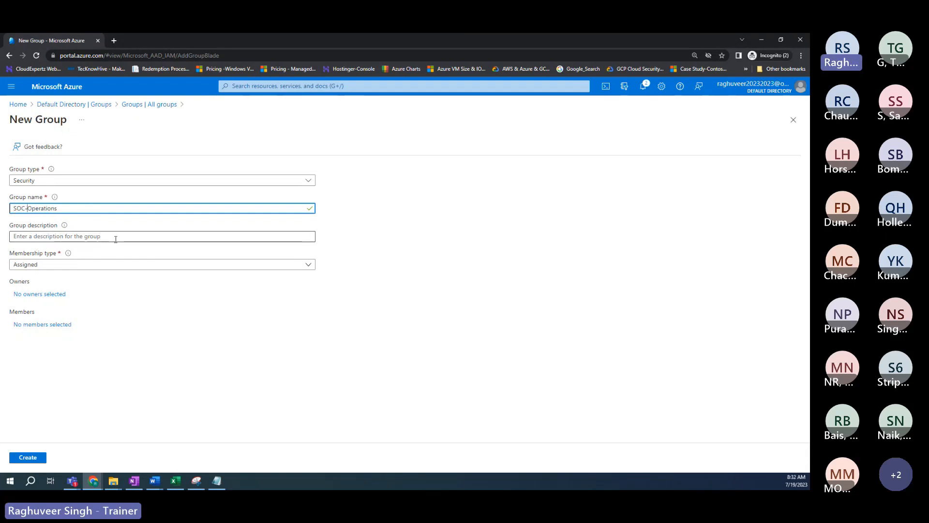
pyautogui.click(41, 296)
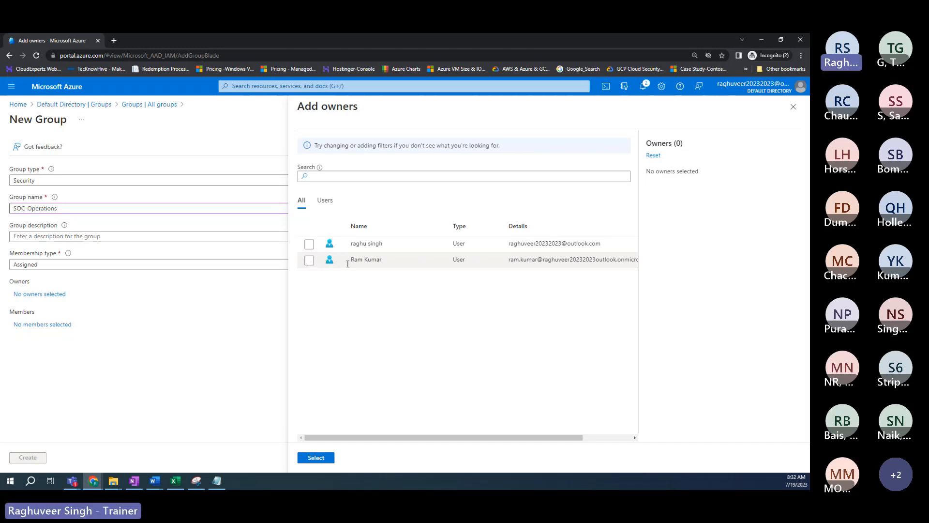
# Step: Choose the newly created user as the sole owner of SOC-Operations
pyautogui.click(310, 261)
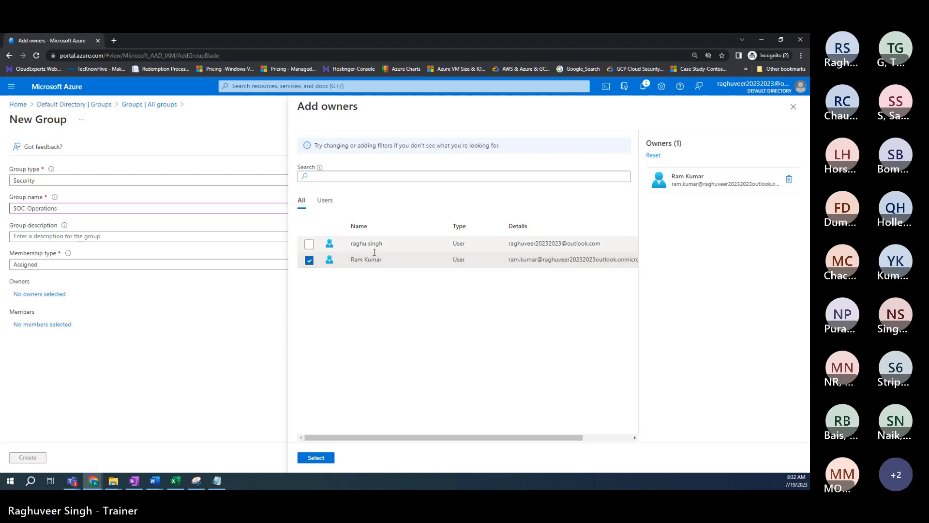
pyautogui.click(316, 458)
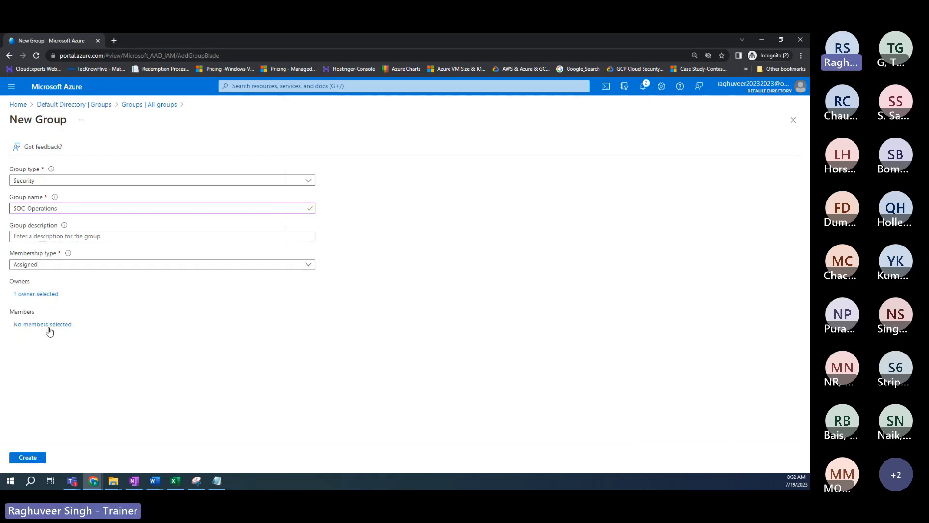
# Step: Create the SOC-Operations security group, verify it in the refreshed list, and open a new Create new user form
pyautogui.click(29, 457)
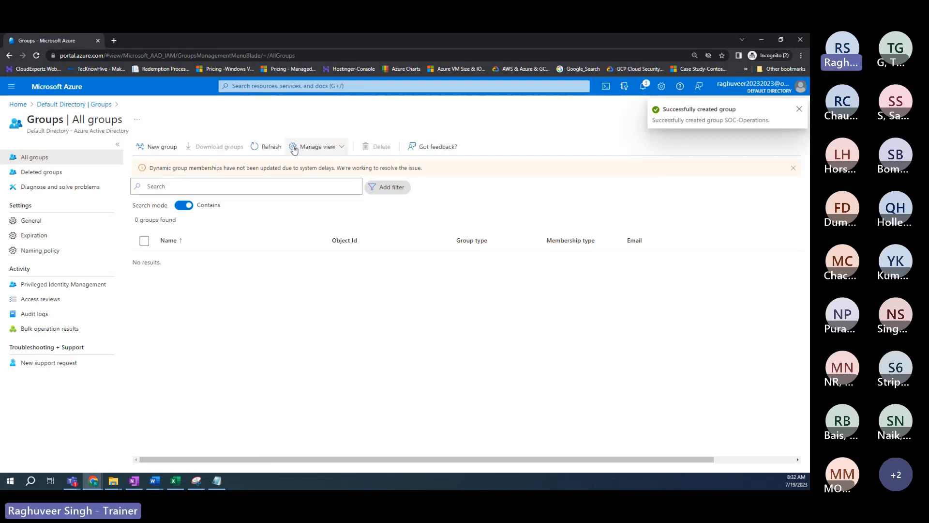
pyautogui.click(265, 150)
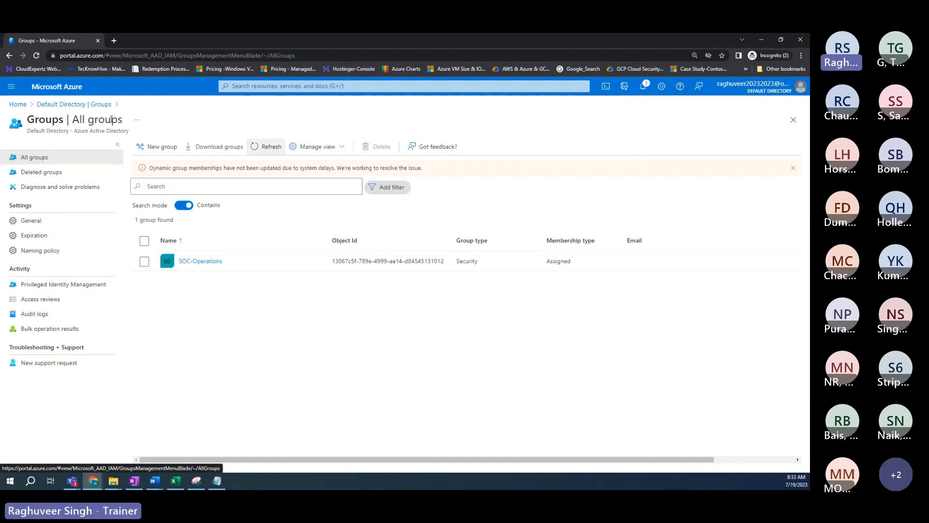
pyautogui.click(90, 107)
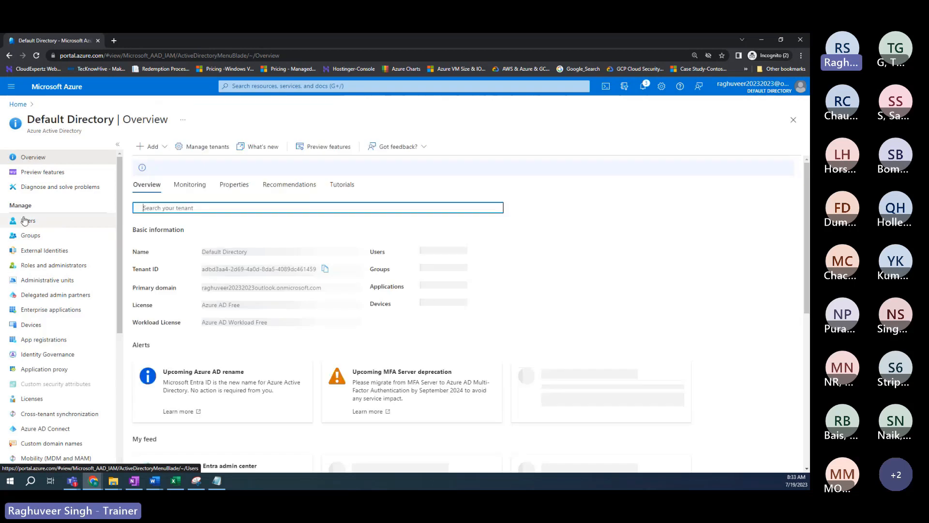
pyautogui.click(49, 221)
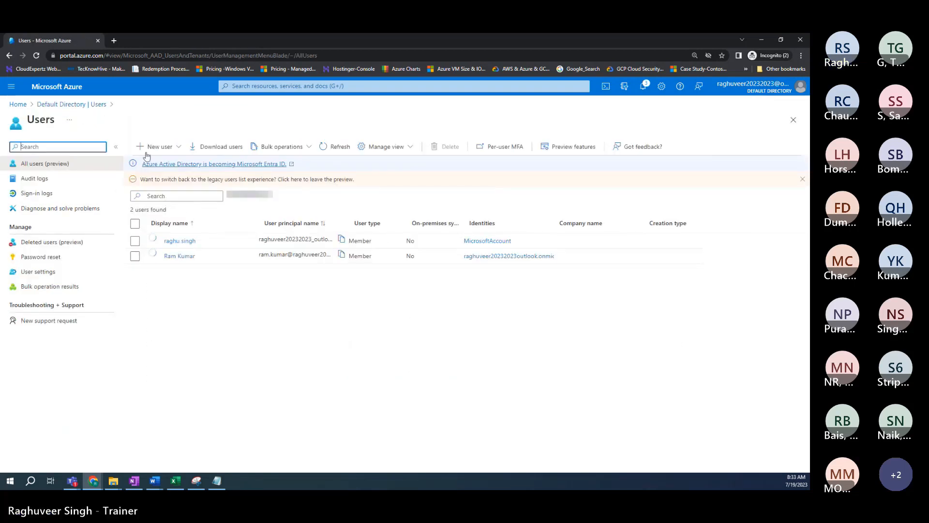
pyautogui.click(146, 147)
pyautogui.click(161, 170)
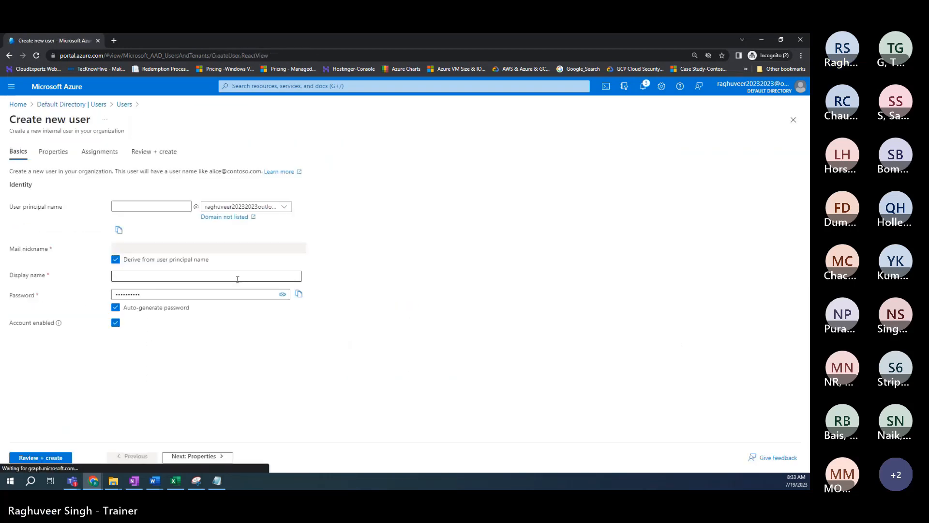
# Step: Enter the second user's sign-in name and display name on the Basics form
pyautogui.click(148, 205)
pyautogui.write('Kirsh')
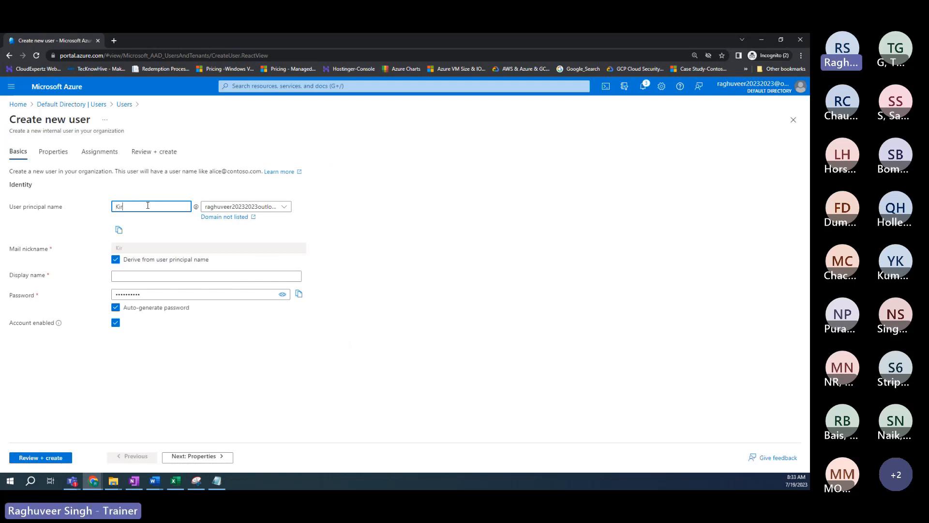
pyautogui.press('BackSpace')
pyautogui.press('BackSpace')
pyautogui.press('BackSpace')
pyautogui.write('shan.')
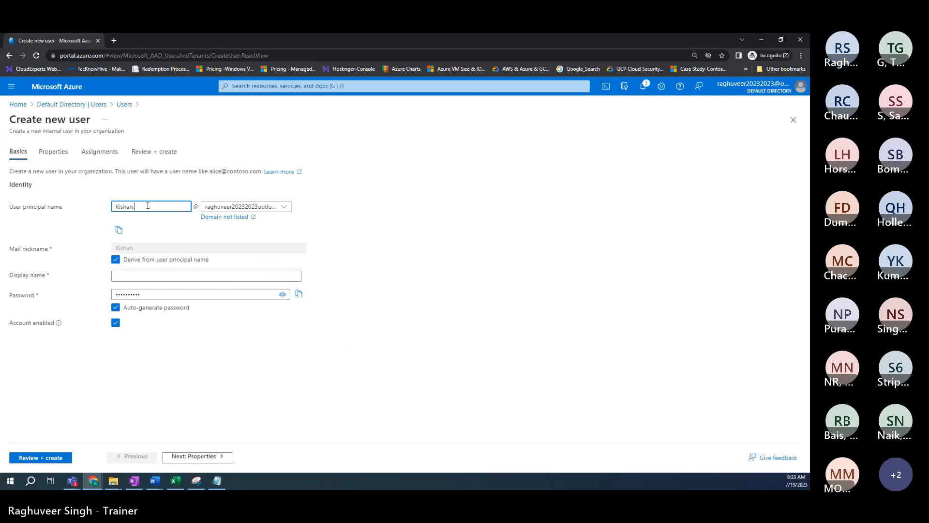
pyautogui.write('Kumar')
pyautogui.click(176, 361)
pyautogui.click(128, 277)
pyautogui.write('o')
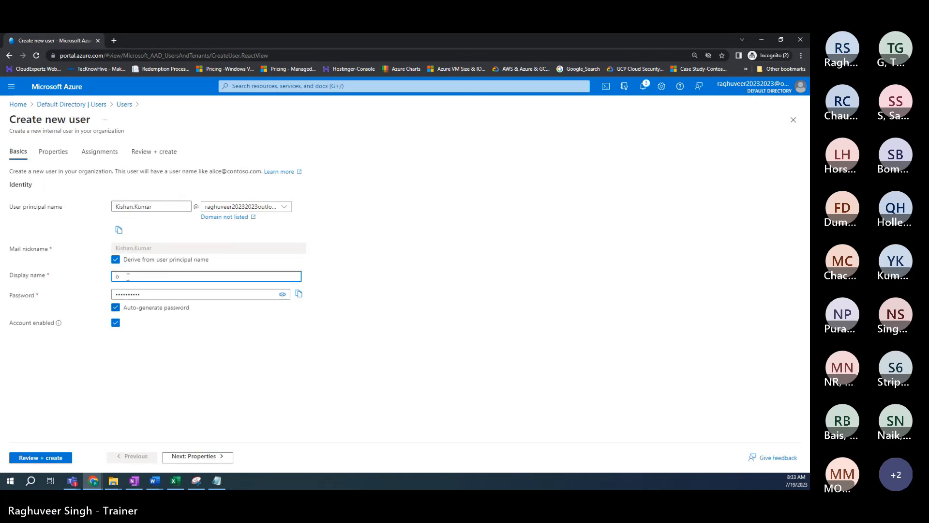
pyautogui.press('BackSpace')
pyautogui.write('Kishan Kumar')
# Step: Copy the auto-generated password and paste it onto line 2 of the Notepad notes
pyautogui.click(283, 296)
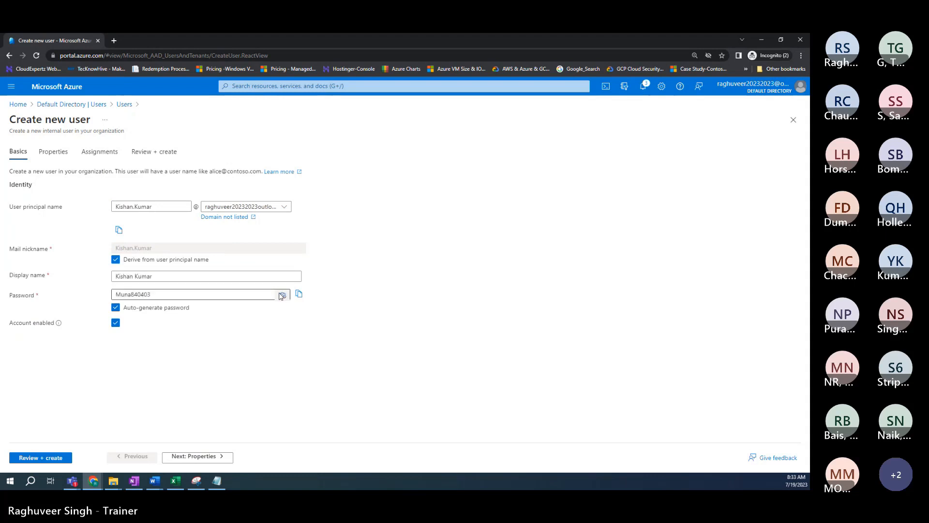
pyautogui.moveTo(153, 294); pyautogui.dragTo(69, 287)
pyautogui.hotkey('ctrl', 'c')
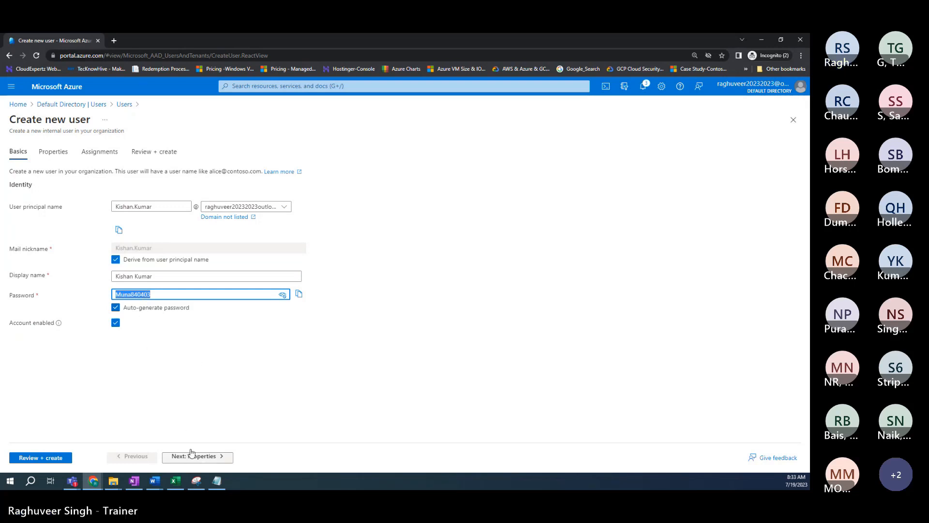
pyautogui.hotkey('alt', 'Tab')
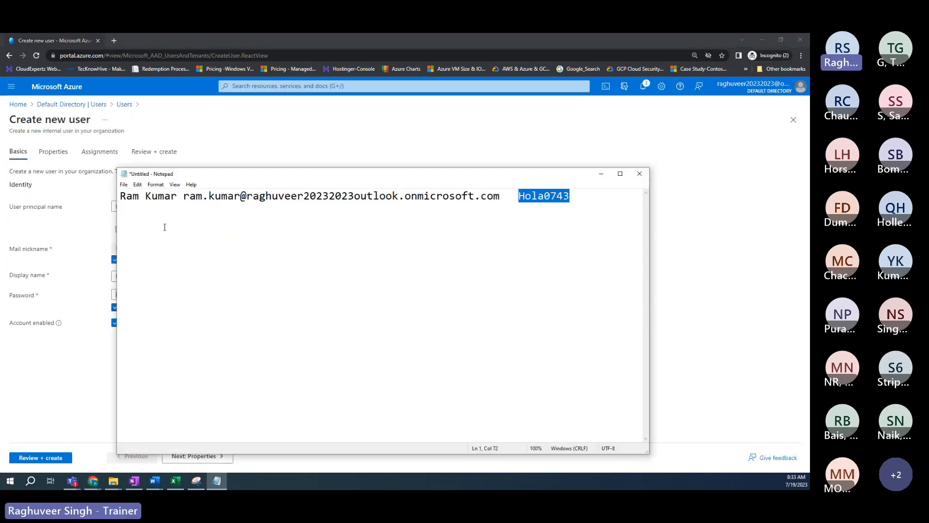
pyautogui.click(163, 227)
pyautogui.click(589, 196)
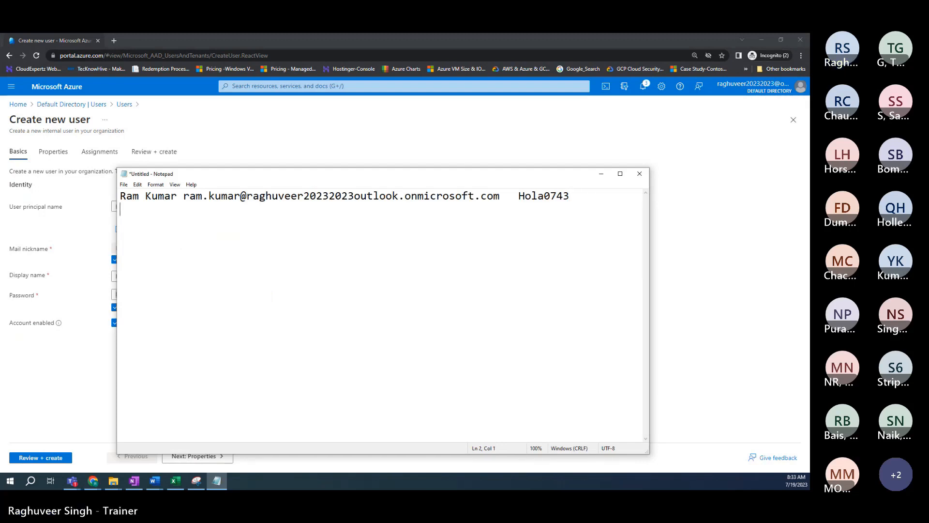
pyautogui.hotkey('ctrl', 'v')
pyautogui.hotkey('alt', 'Tab')
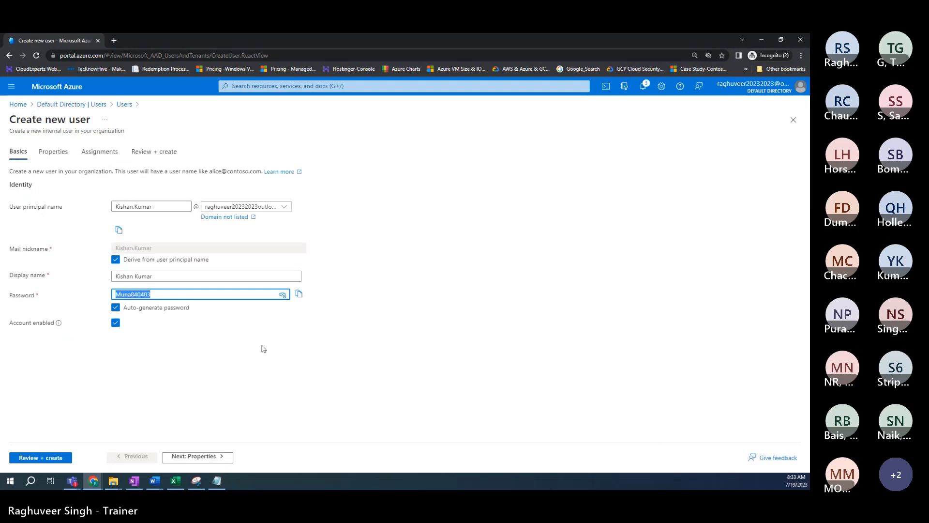
# Step: Enter the second user's first and last name on the Properties tab
pyautogui.click(195, 457)
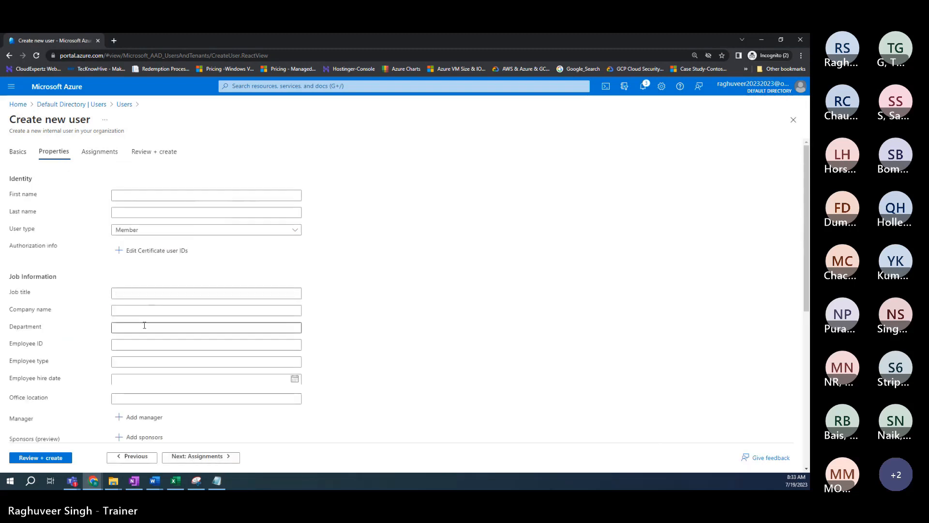
pyautogui.click(128, 192)
pyautogui.write('Kishan')
pyautogui.press('Tab')
pyautogui.write('Kua')
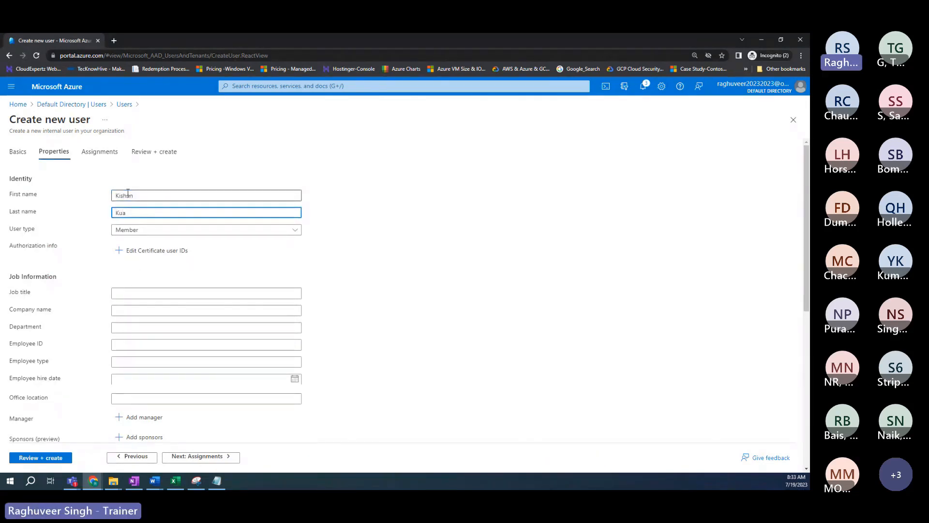
pyautogui.press('BackSpace')
pyautogui.write('mar')
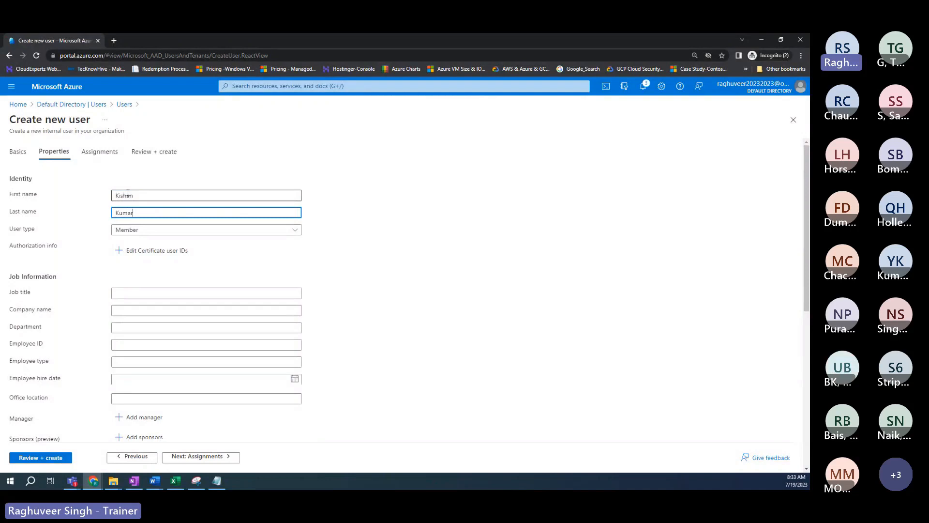
# Step: Set the usage location to India and continue to Assignments
pyautogui.scroll(-3, 154, 272)
pyautogui.scroll(-3, 155, 272)
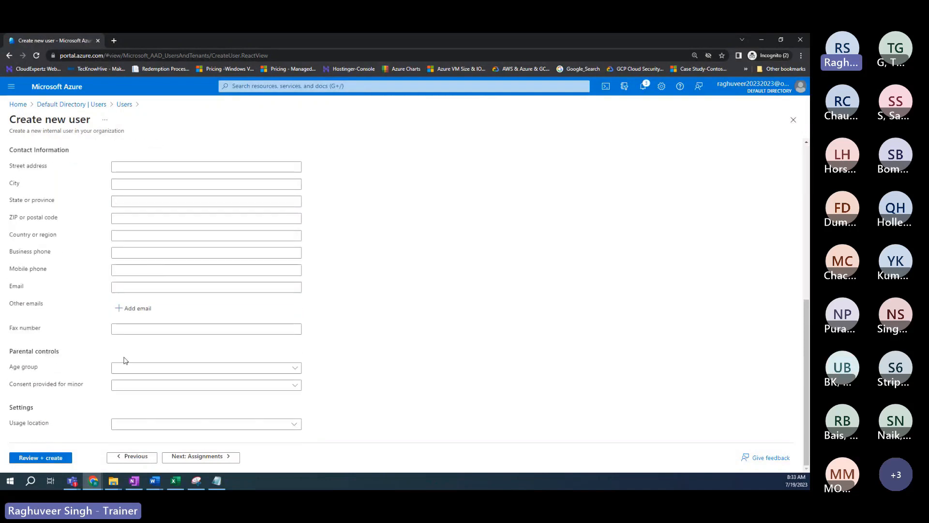
pyautogui.click(124, 425)
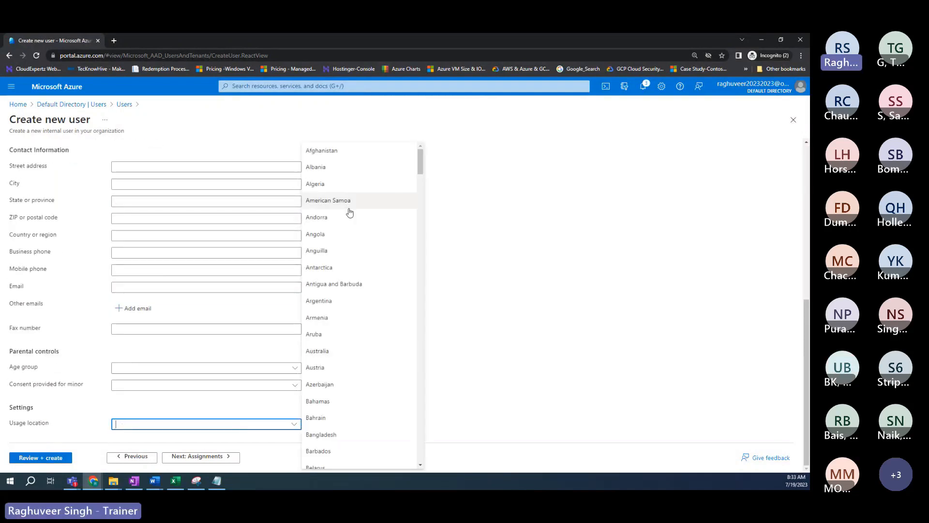
pyautogui.write('in')
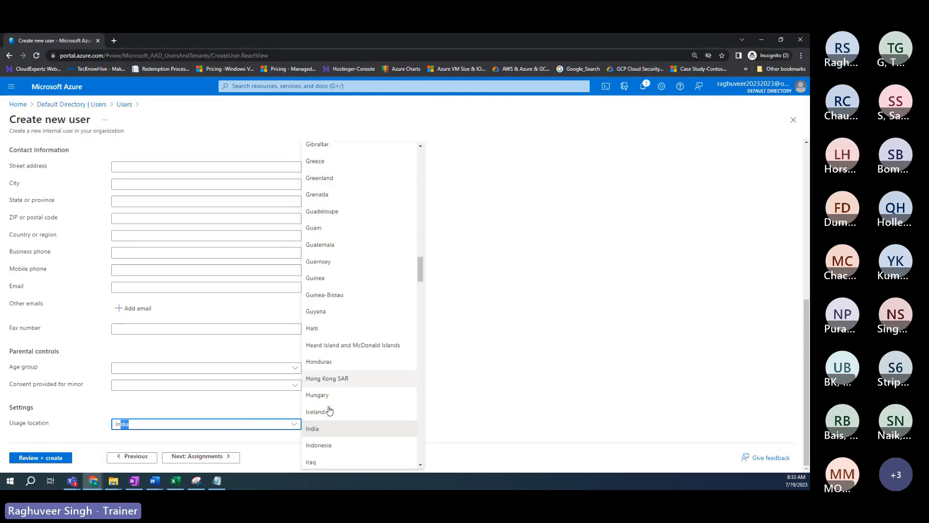
pyautogui.click(313, 419)
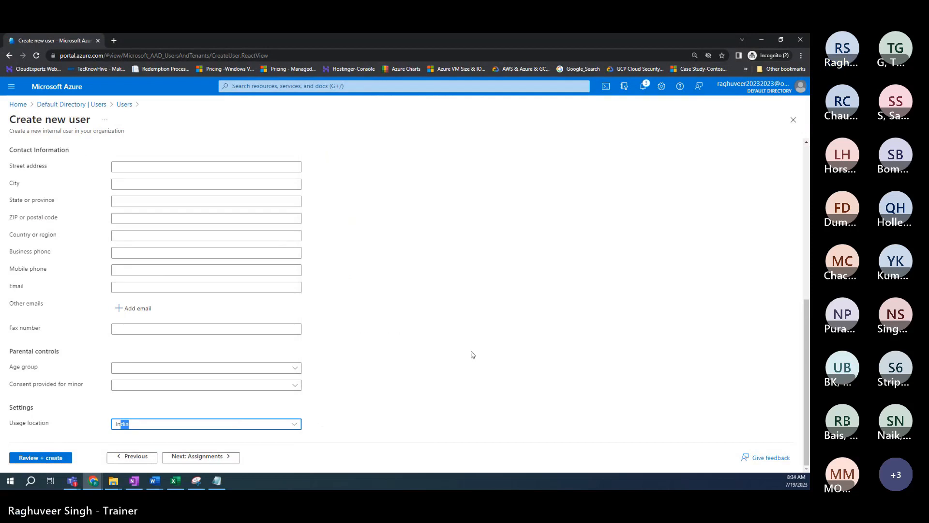
pyautogui.click(196, 457)
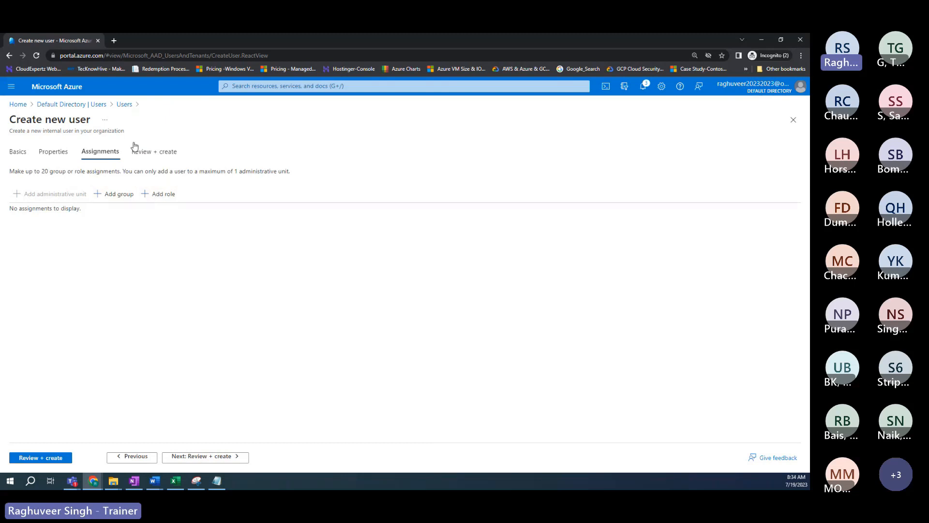
# Step: Add SOC-Operations as a group membership, then review and create the second user account
pyautogui.click(112, 196)
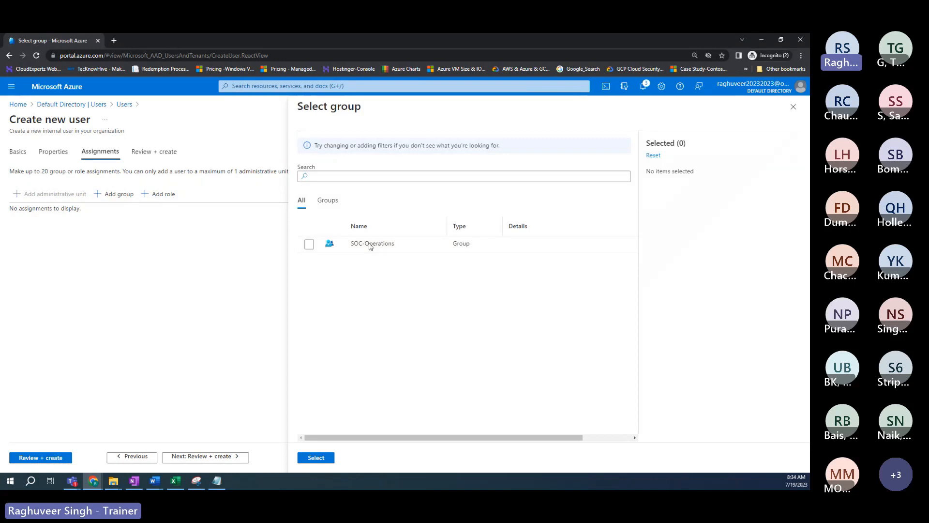
pyautogui.click(309, 244)
pyautogui.click(315, 457)
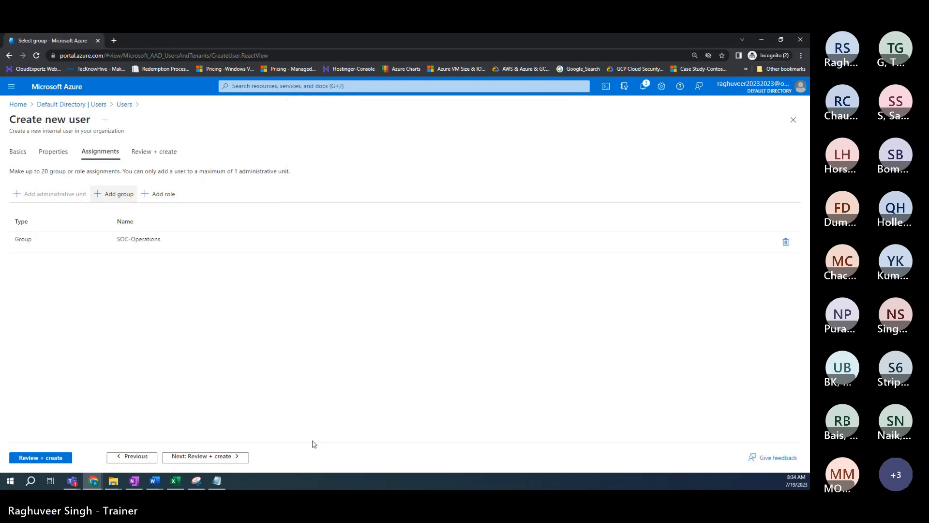
pyautogui.click(205, 457)
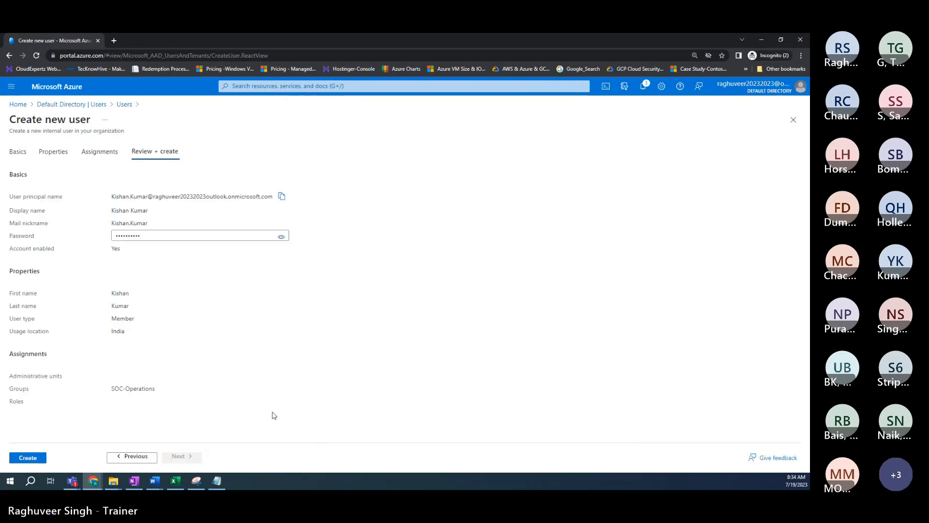
pyautogui.click(35, 459)
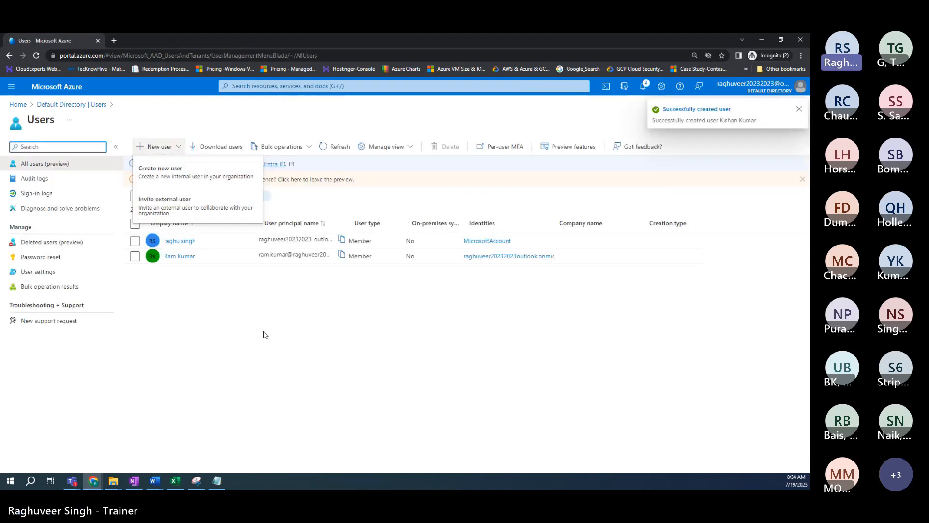
# Step: Refresh the Users list to show 3 users, open the new user's profile and copy its principal name
pyautogui.click(332, 150)
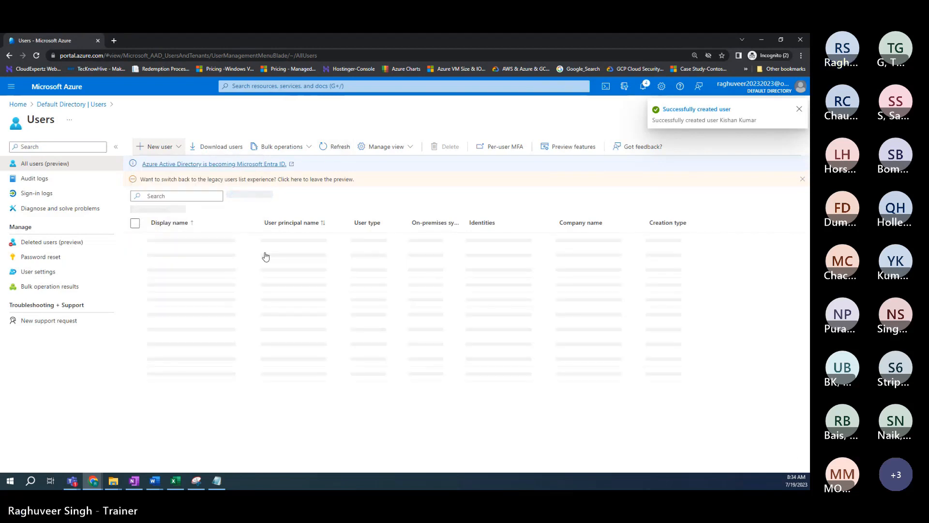
pyautogui.click(328, 150)
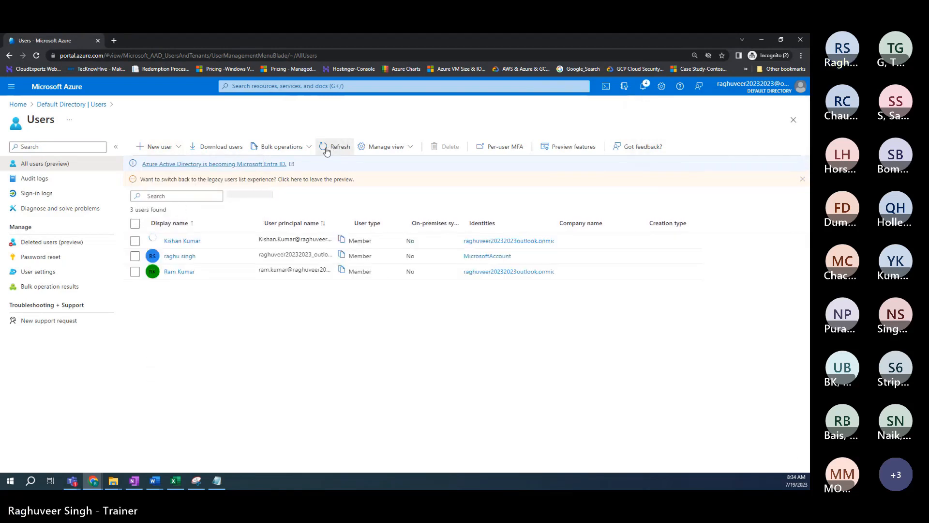
pyautogui.moveTo(348, 220); pyautogui.dragTo(405, 220)
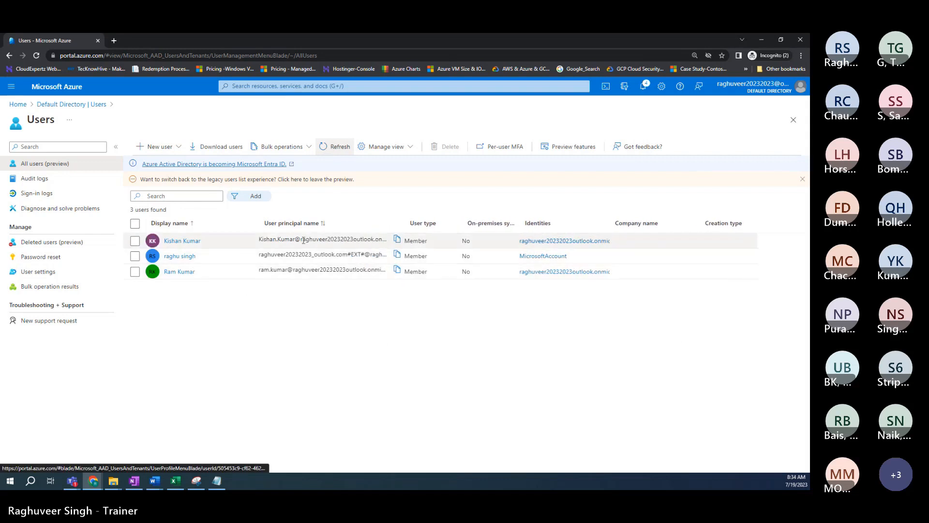
pyautogui.click(177, 241)
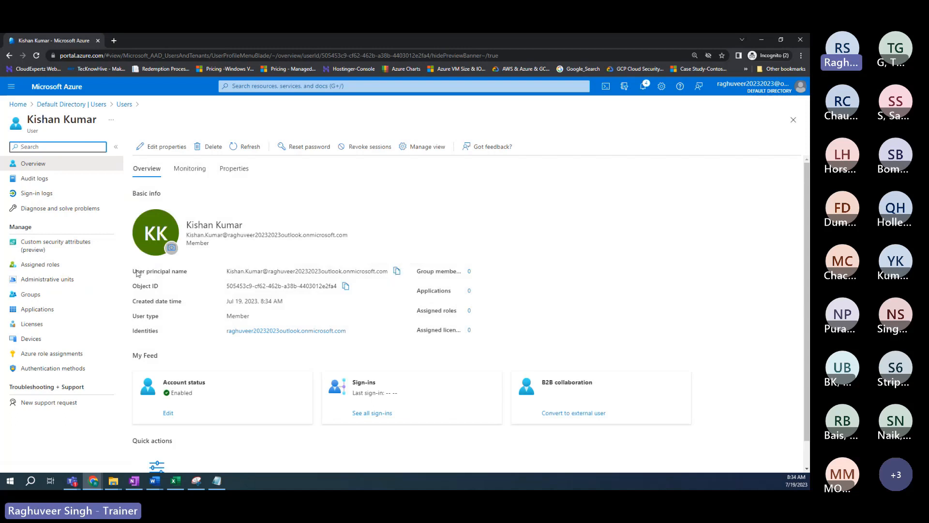
pyautogui.click(397, 270)
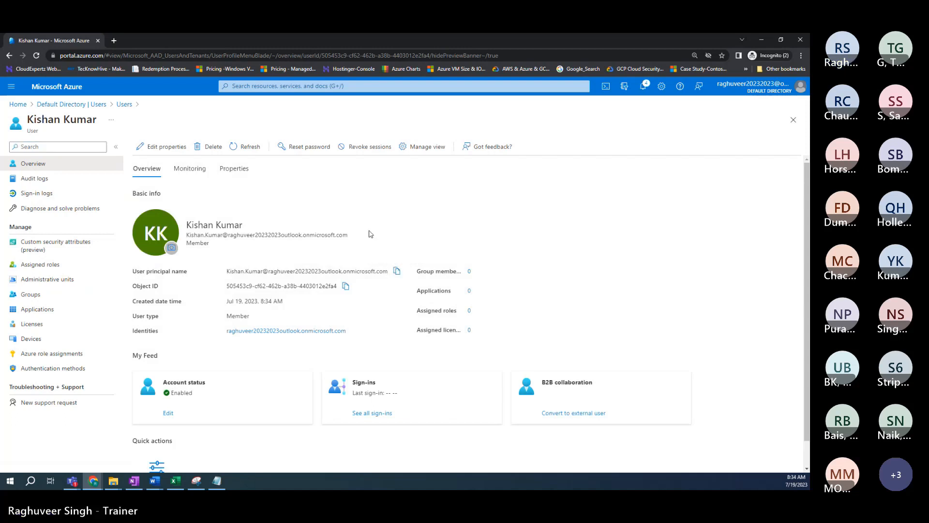
pyautogui.hotkey('alt', 'Tab')
# Step: Fill line 2 with the second user's display name and pasted principal name, aligning the columns
pyautogui.click(124, 210)
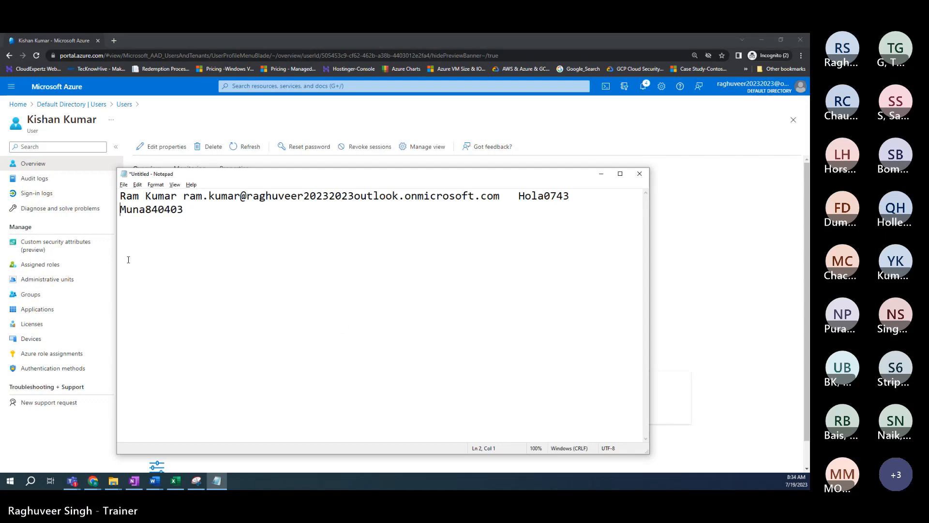
pyautogui.write('Kishan Kumar')
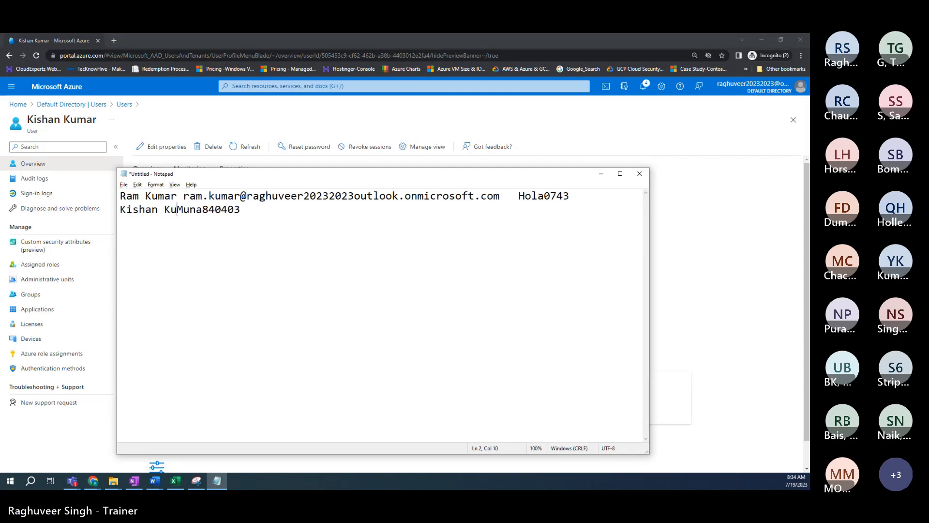
pyautogui.hotkey('ctrl', 'v')
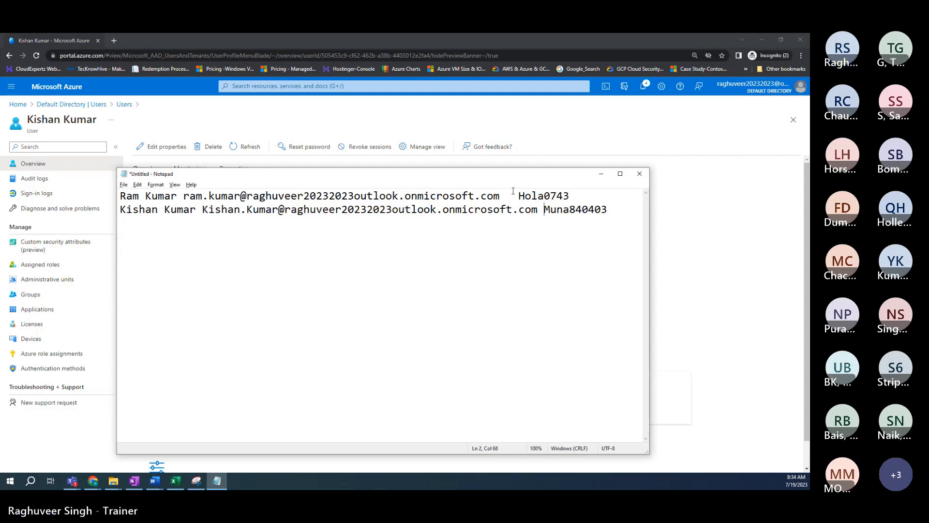
pyautogui.write('b')
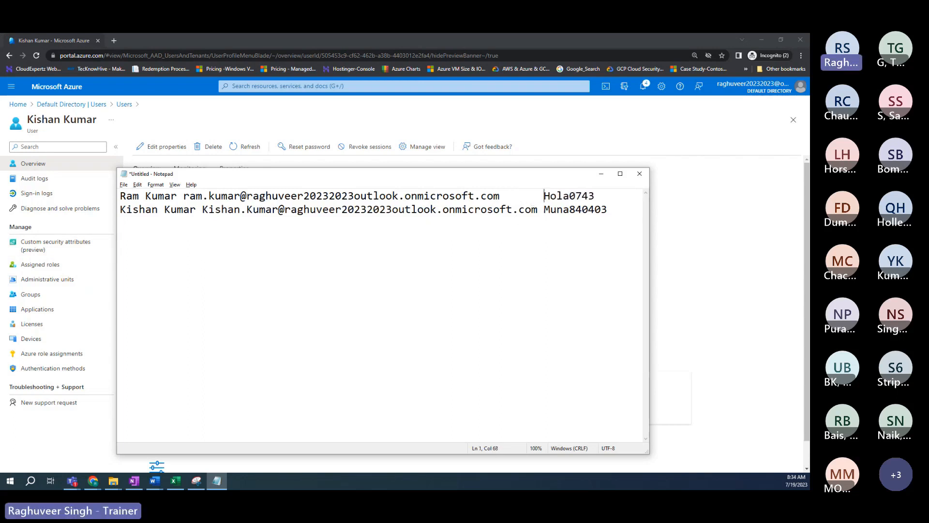
pyautogui.click(548, 215)
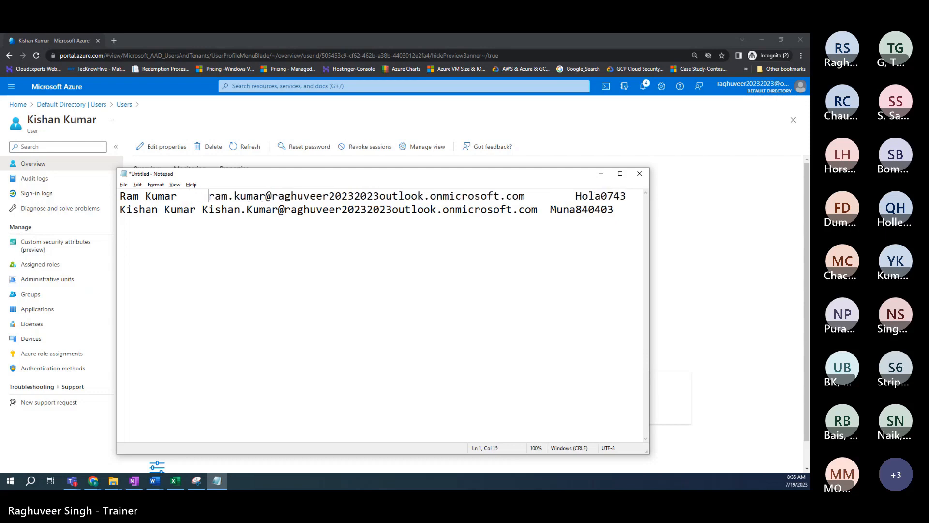
pyautogui.press('BackSpace')
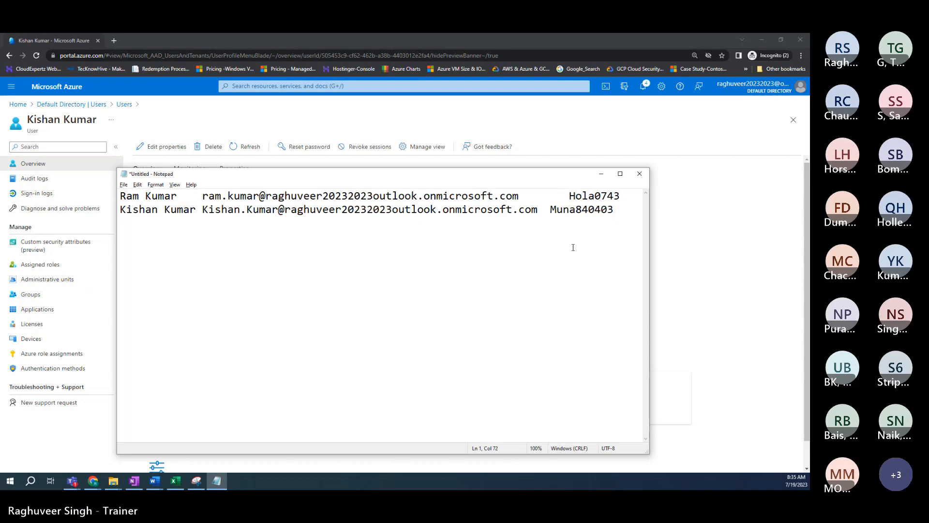
pyautogui.press('BackSpace')
pyautogui.press('BackSpace')
pyautogui.press('BackSpace')
# Step: Select both aligned credential lines in Notepad
pyautogui.click(220, 256)
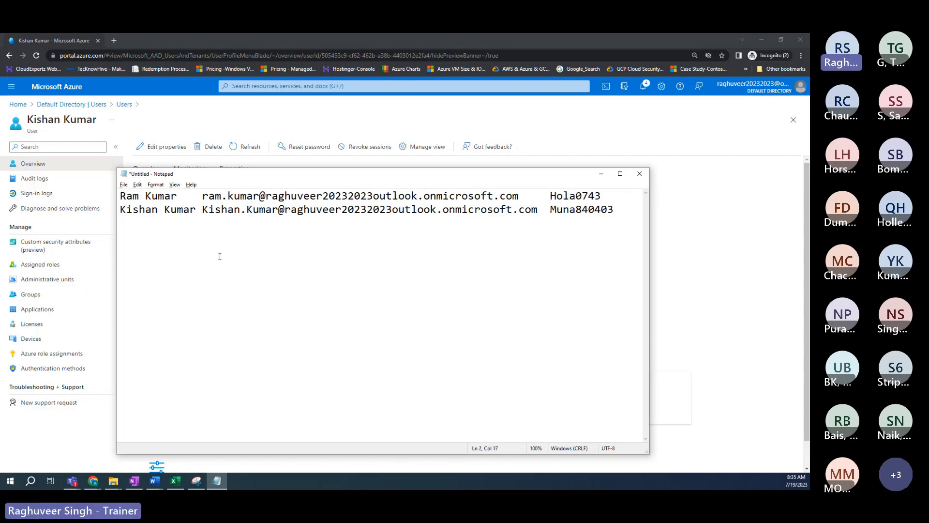
pyautogui.hotkey('alt', 'Tab')
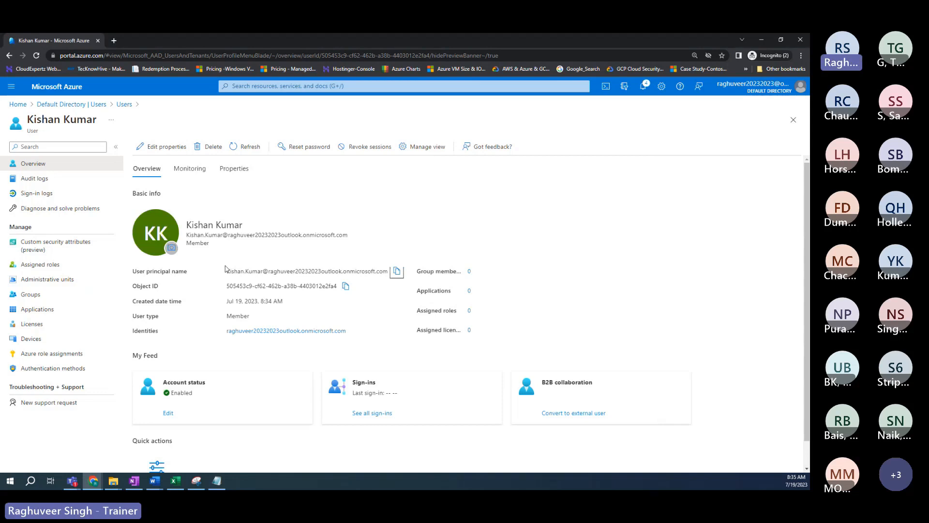
pyautogui.hotkey('alt', 'Tab')
pyautogui.moveTo(123, 195); pyautogui.dragTo(635, 225)
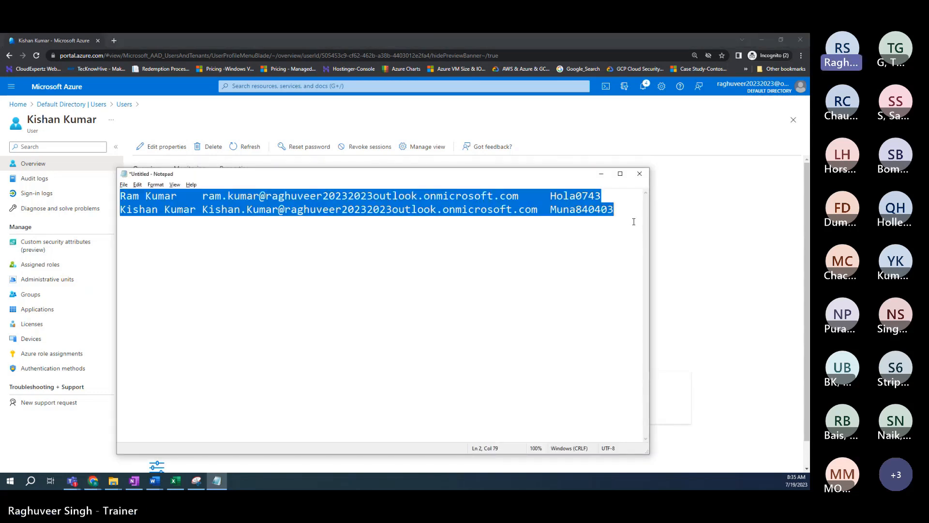
pyautogui.hotkey('alt', 'Tab')
pyautogui.hotkey('alt', 'Tab')
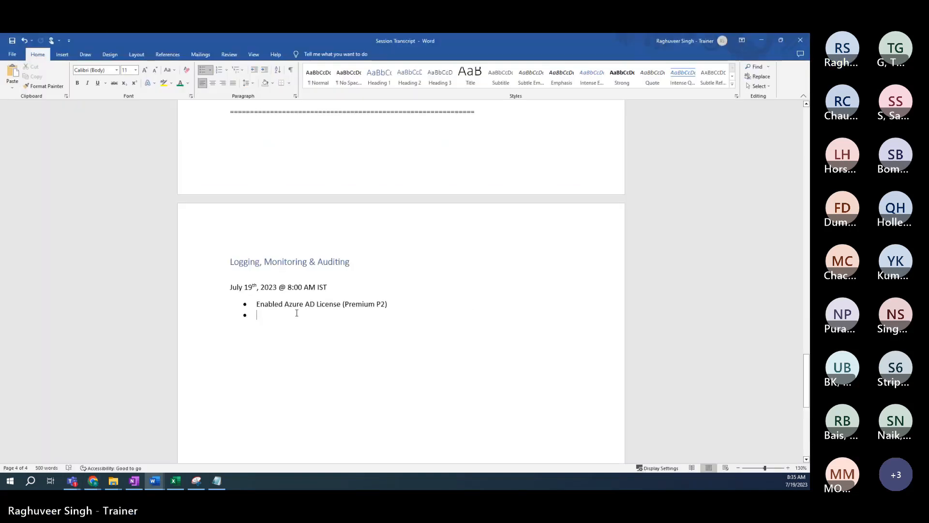
# Step: Write the bullet 'Provisioned a couple of Users & Group. Assigned them license.' in Word
pyautogui.write('Prov')
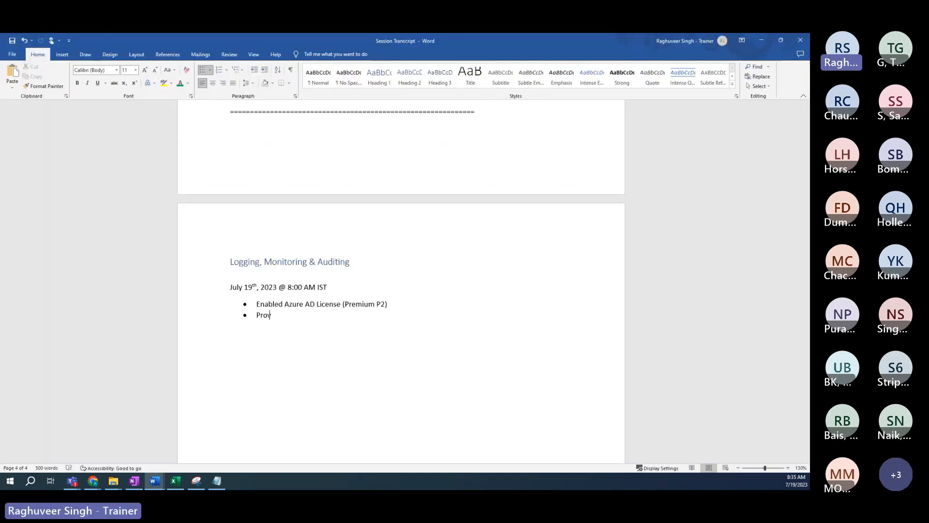
pyautogui.write('isioned a Copu')
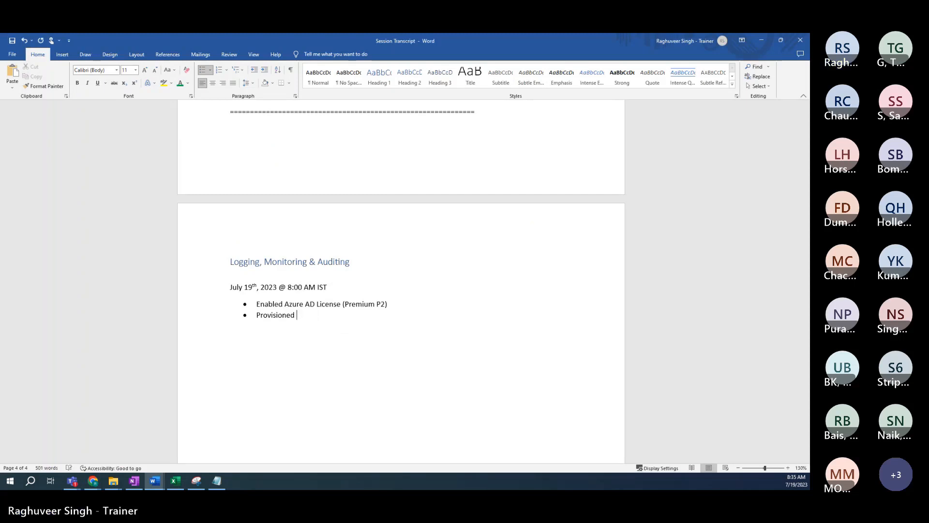
pyautogui.write('le of U')
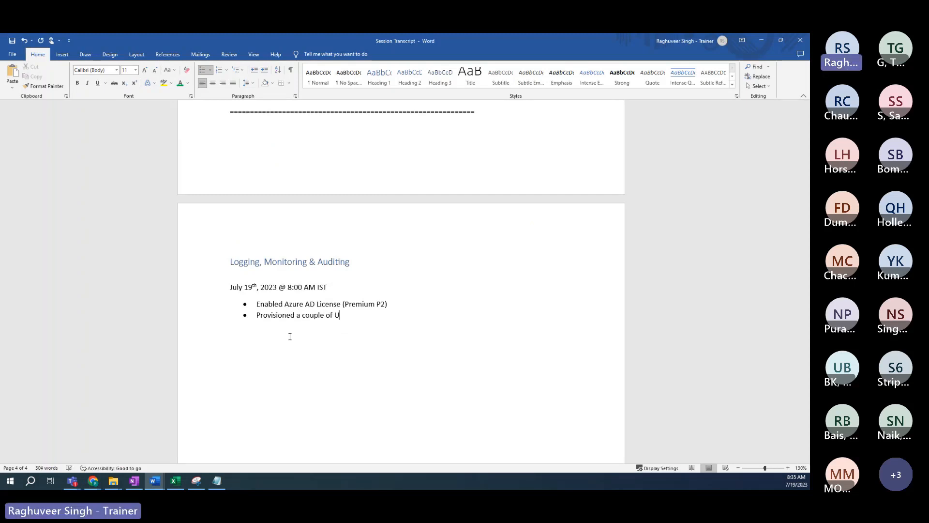
pyautogui.write('sers & Group')
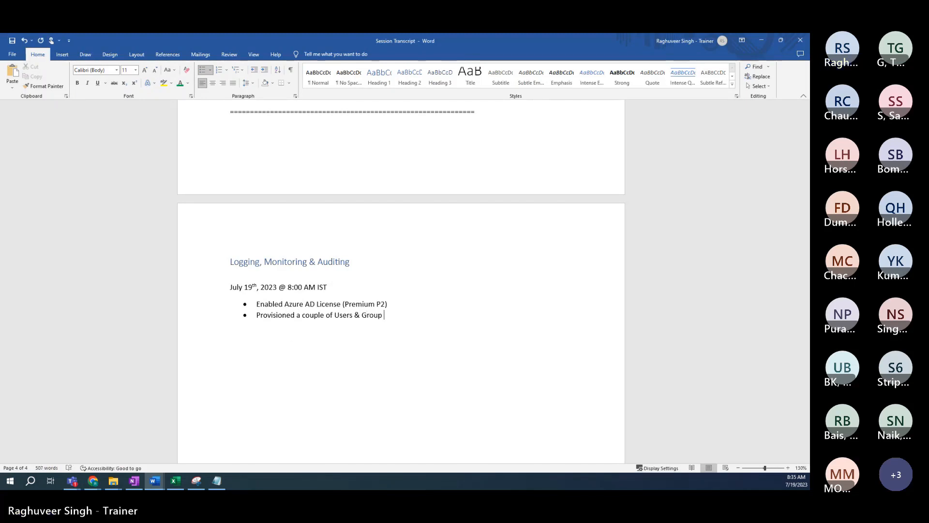
pyautogui.write('. As')
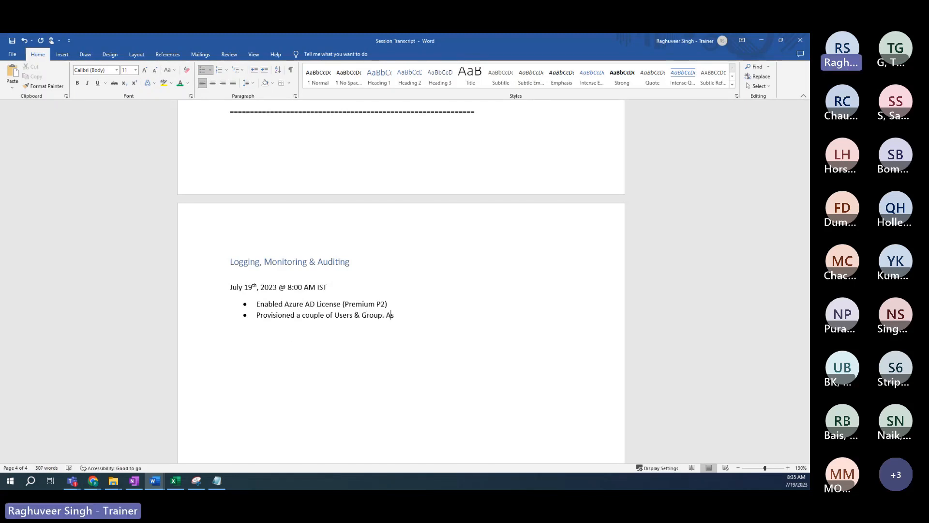
pyautogui.write('signed them lince')
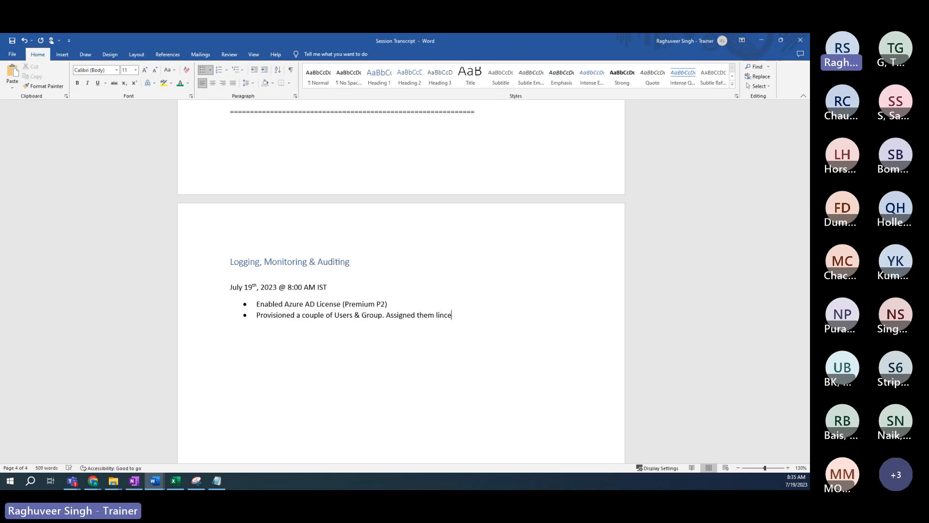
pyautogui.press('BackSpace')
pyautogui.write('cense e.')
pyautogui.hotkey('alt', 'Tab')
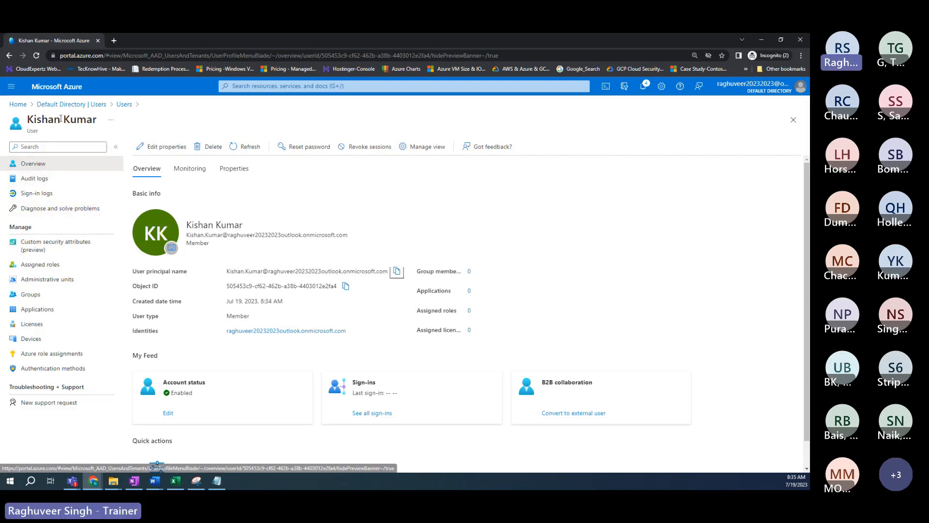
# Step: Open a third Create new user form and enter its principal name and display name
pyautogui.click(71, 104)
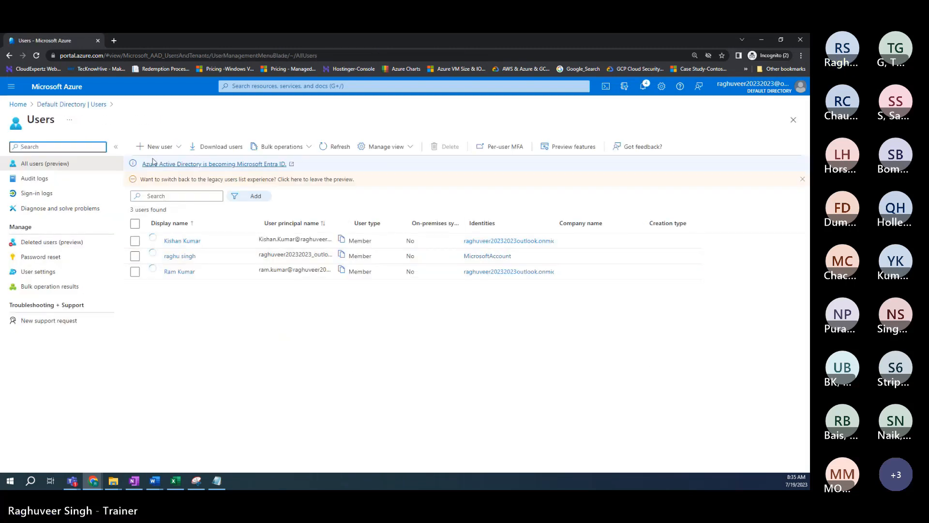
pyautogui.click(156, 146)
pyautogui.click(162, 169)
pyautogui.click(129, 207)
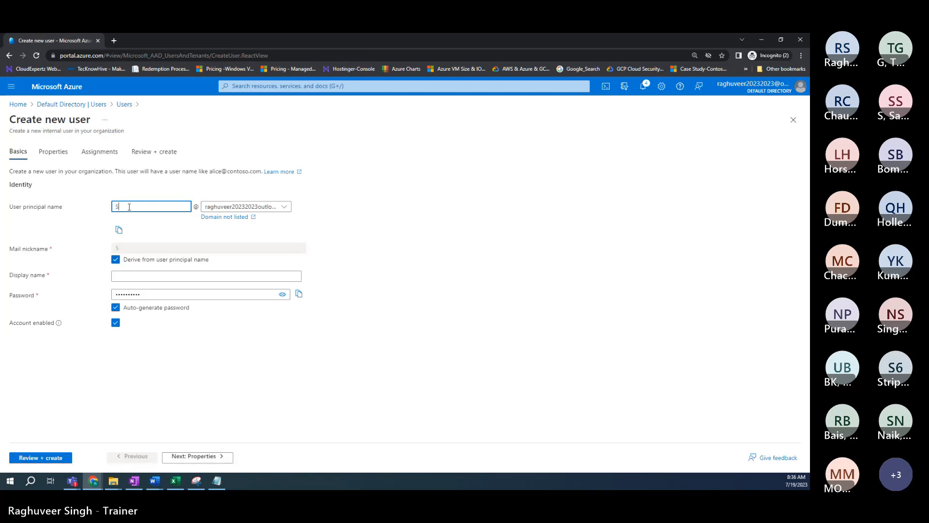
pyautogui.write('Sita.K')
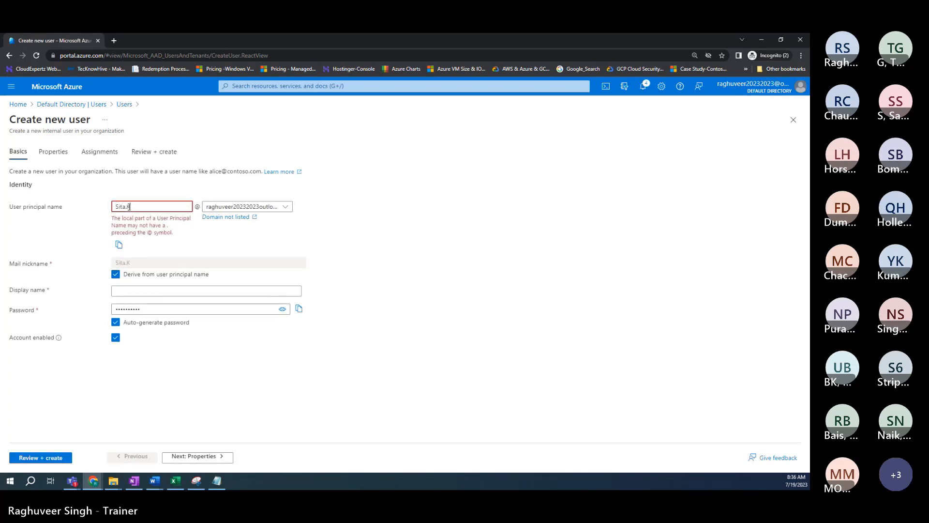
pyautogui.write('mumar')
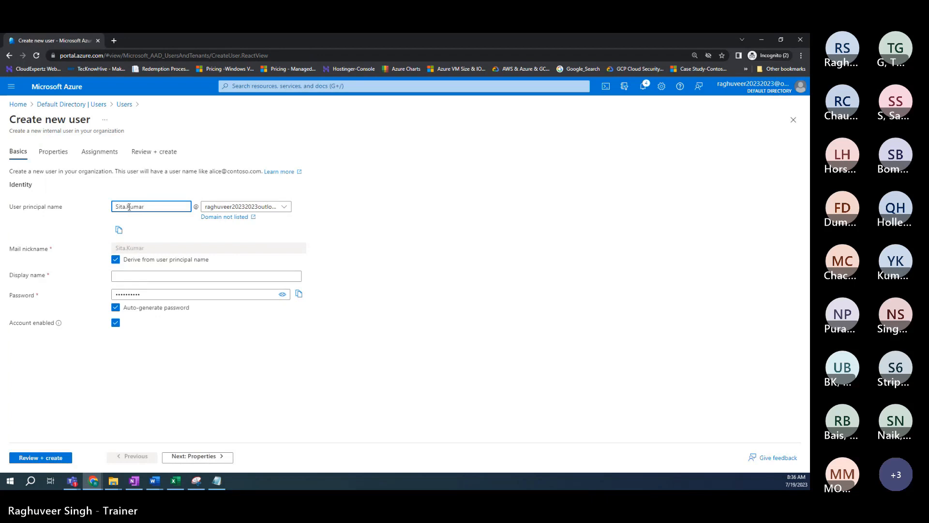
pyautogui.click(203, 345)
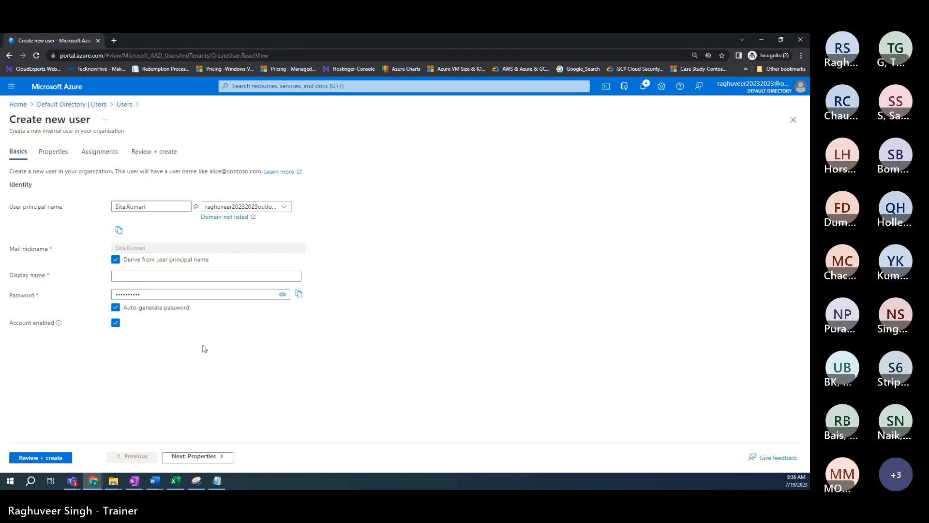
pyautogui.click(141, 279)
pyautogui.write('Sita Kumari')
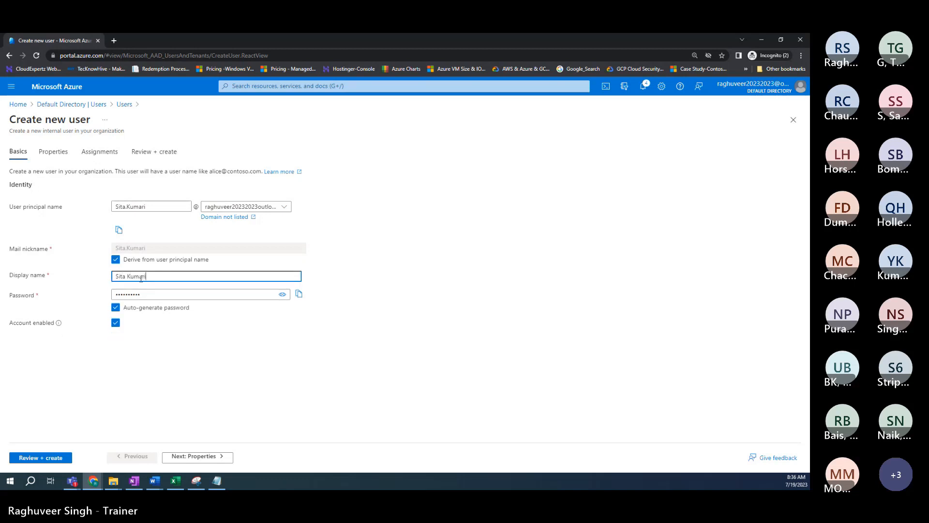
# Step: Fill in the third user's first and last name and set usage location to India
pyautogui.click(151, 329)
pyautogui.click(198, 456)
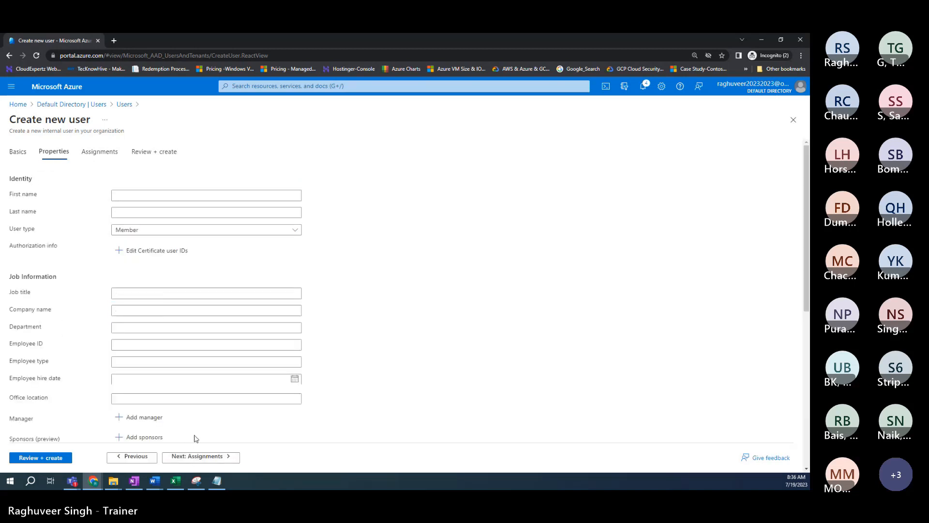
pyautogui.click(138, 199)
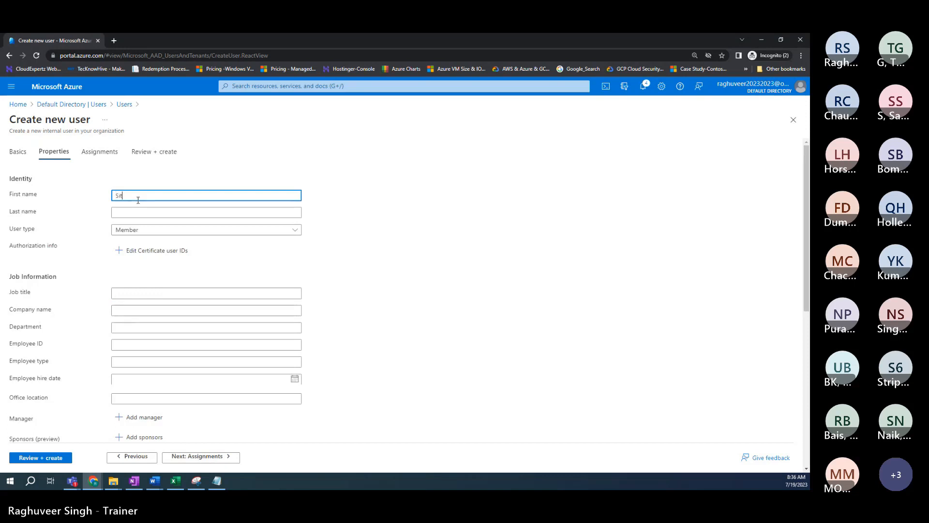
pyautogui.press('Tab')
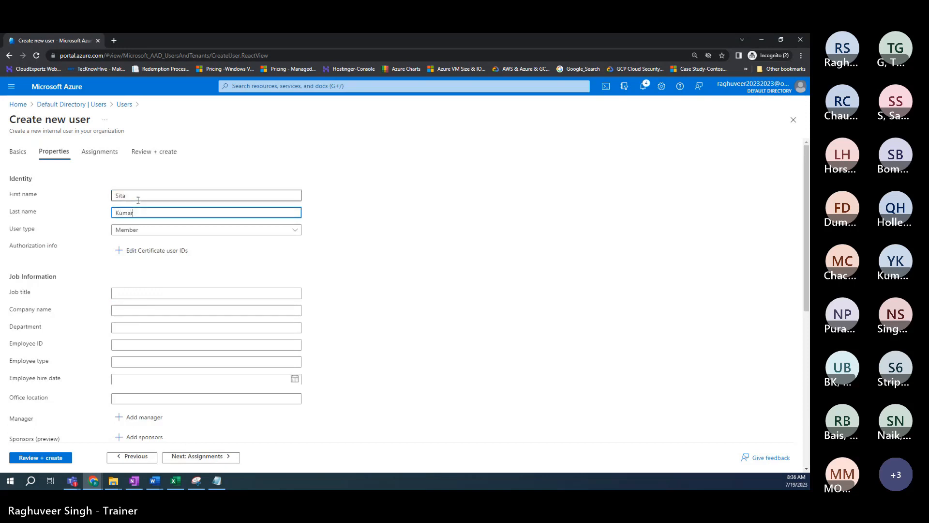
pyautogui.write('Kumar')
pyautogui.scroll(-6, 125, 323)
pyautogui.click(140, 424)
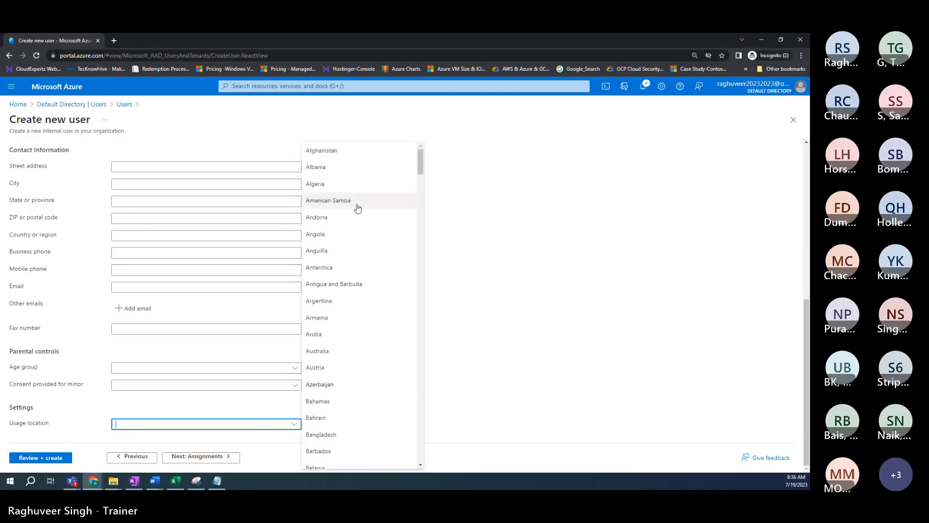
pyautogui.scroll(-20, 358, 208)
pyautogui.click(315, 459)
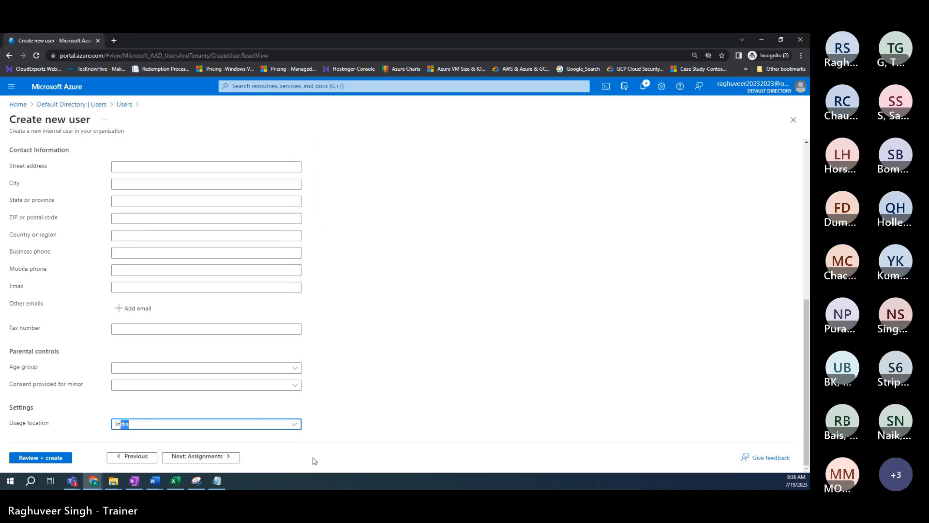
# Step: Add SOC-Operations group membership, then review and create the third user account
pyautogui.click(213, 457)
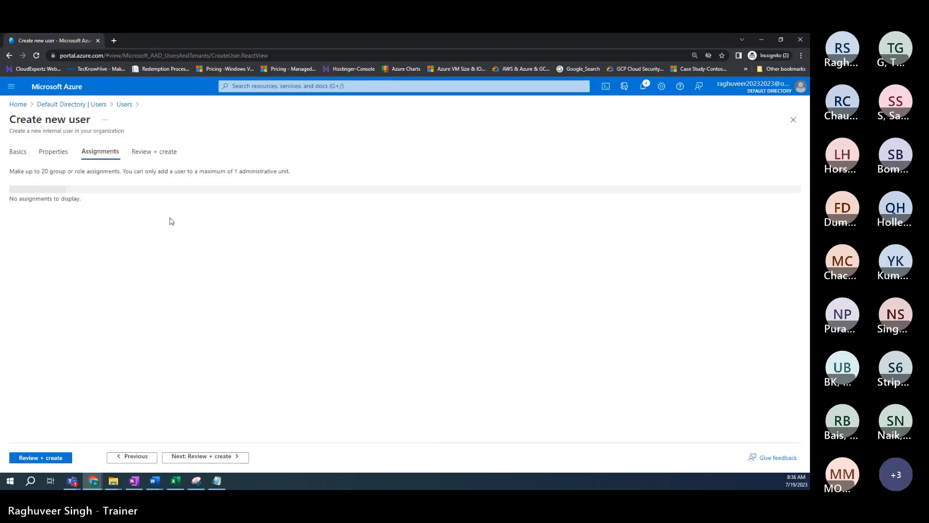
pyautogui.click(113, 194)
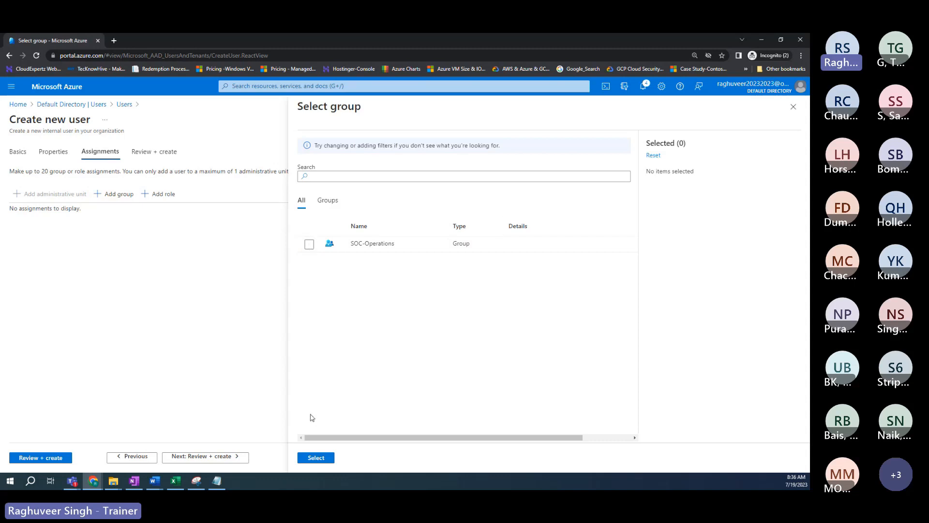
pyautogui.click(309, 244)
pyautogui.click(316, 458)
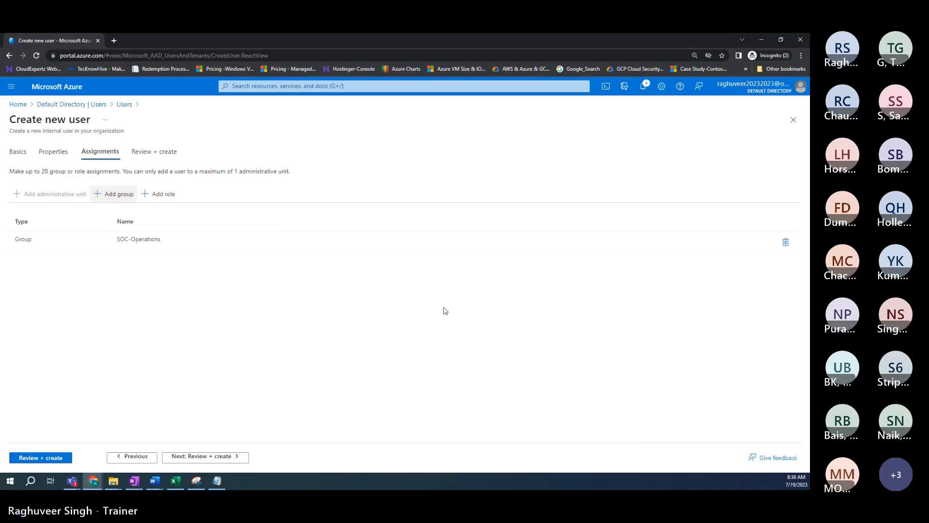
pyautogui.click(207, 456)
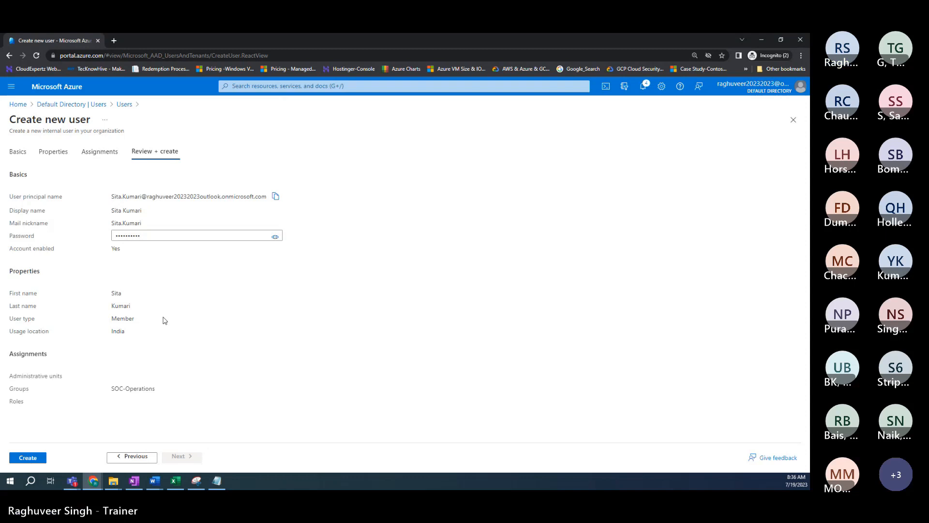
pyautogui.click(34, 458)
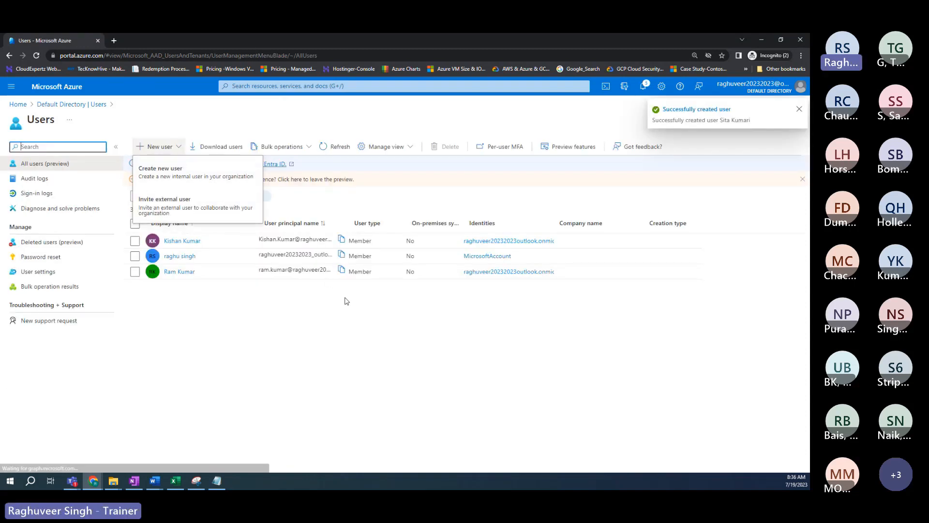
# Step: Start another new internal user through New user > Create new user
pyautogui.click(228, 290)
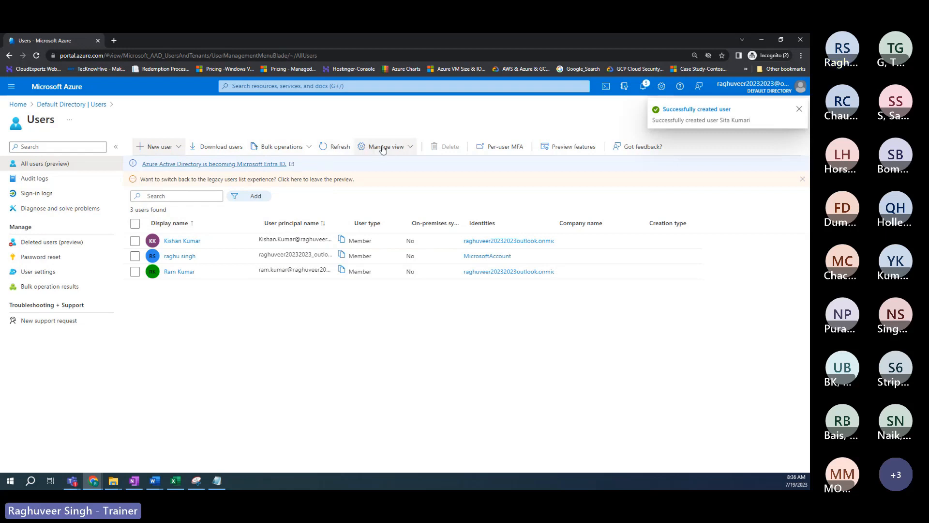
pyautogui.click(162, 146)
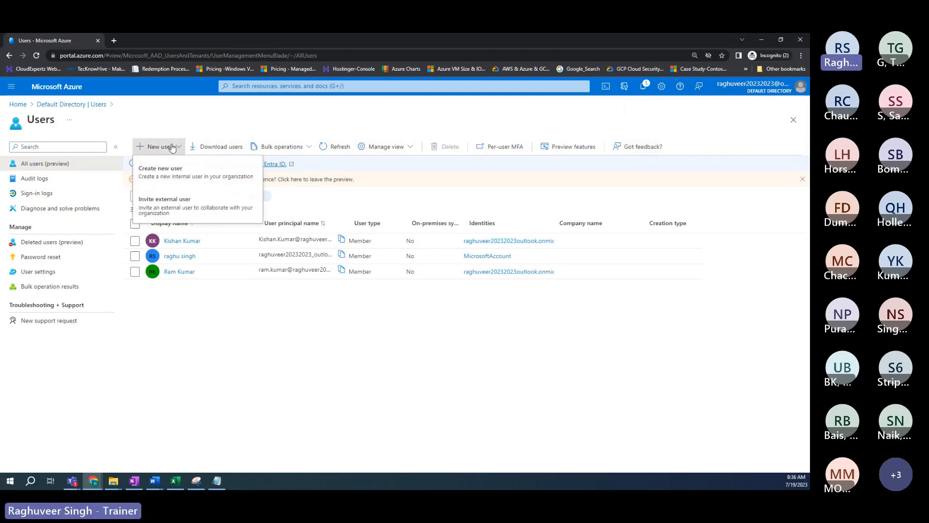
pyautogui.click(151, 170)
# Step: Enter the second user's principal name and display name, then go on to Properties
pyautogui.click(127, 204)
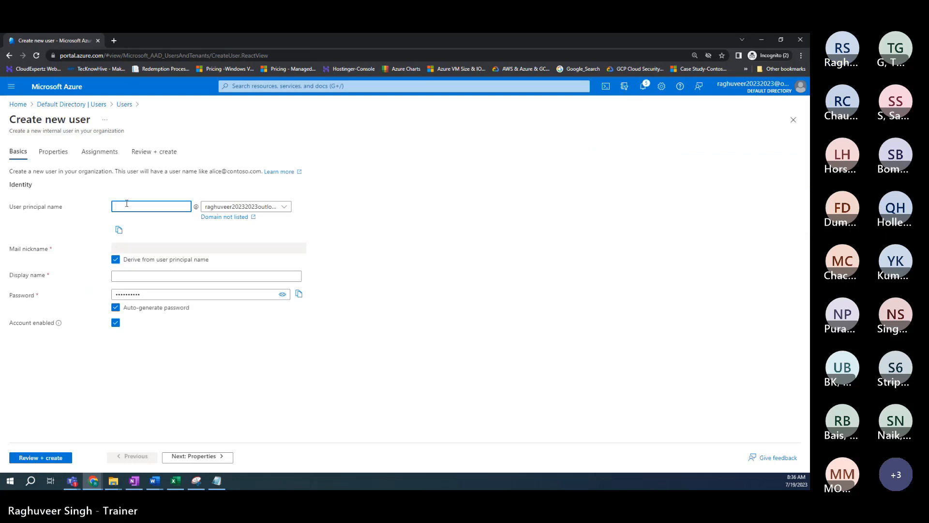
pyautogui.write('Radha.Kumari')
pyautogui.click(178, 390)
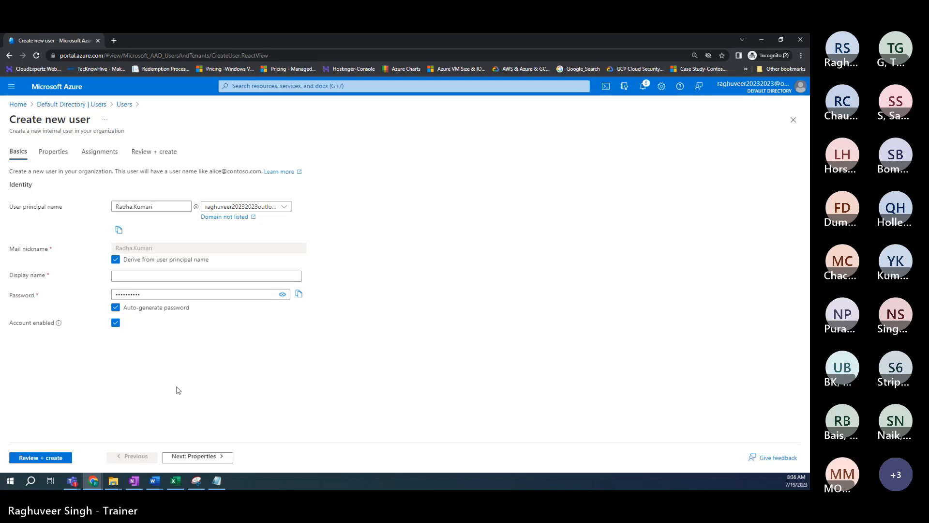
pyautogui.click(124, 277)
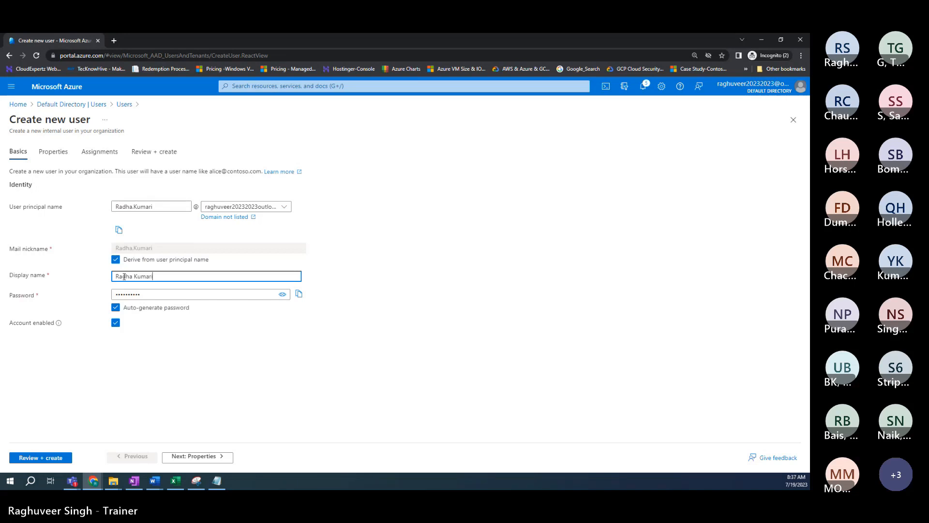
pyautogui.click(185, 456)
pyautogui.click(128, 193)
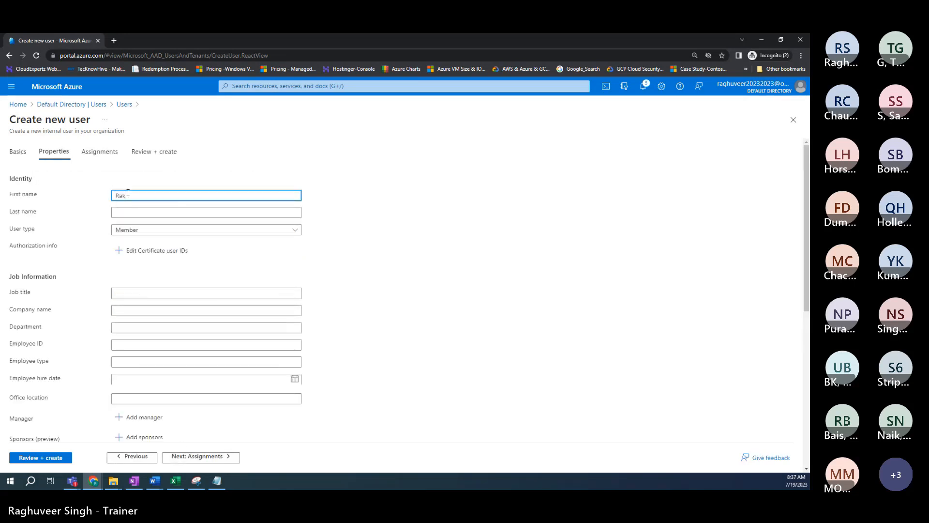
# Step: Fill in the user's last name and set the usage location to India
pyautogui.press('Tab')
pyautogui.write('Kumar')
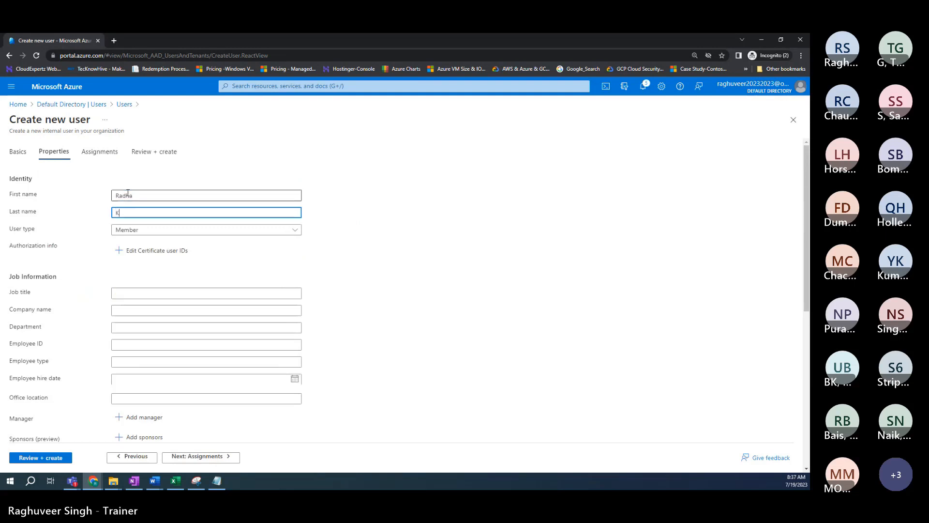
pyautogui.scroll(-6, 126, 271)
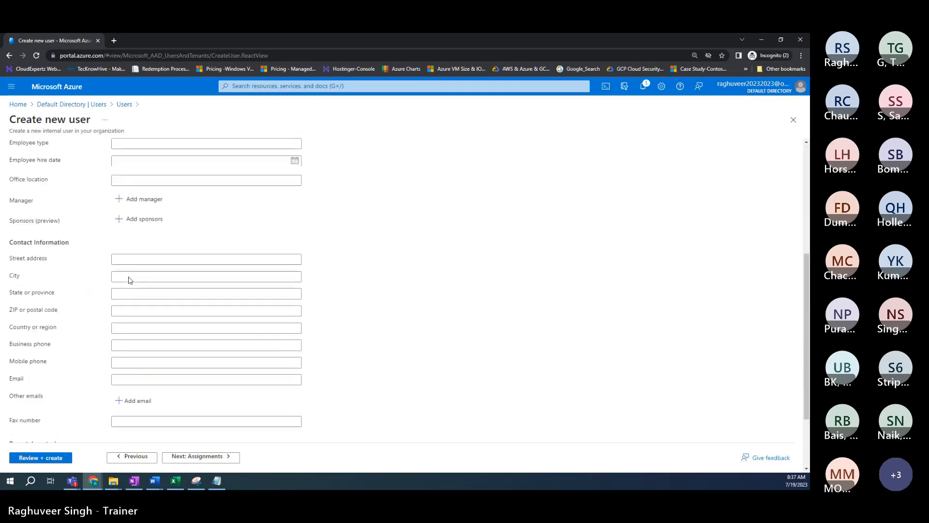
pyautogui.click(124, 426)
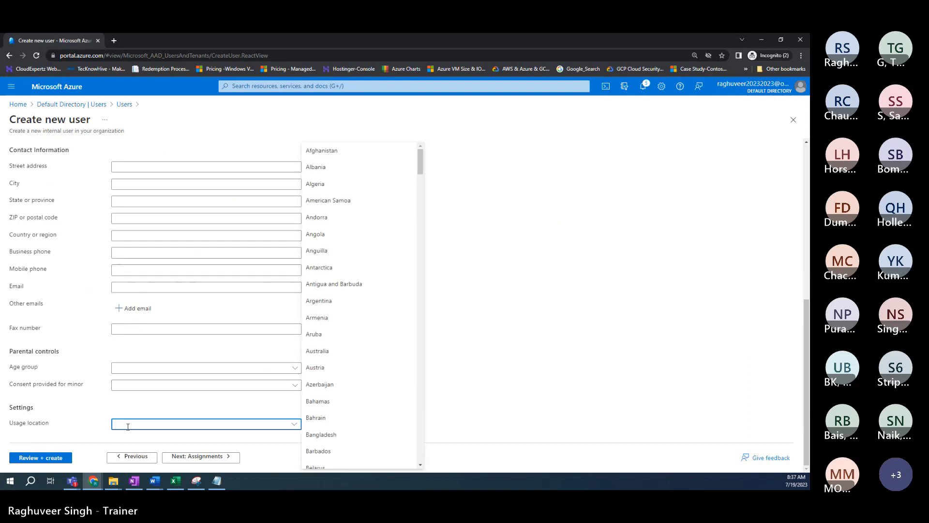
pyautogui.write('India')
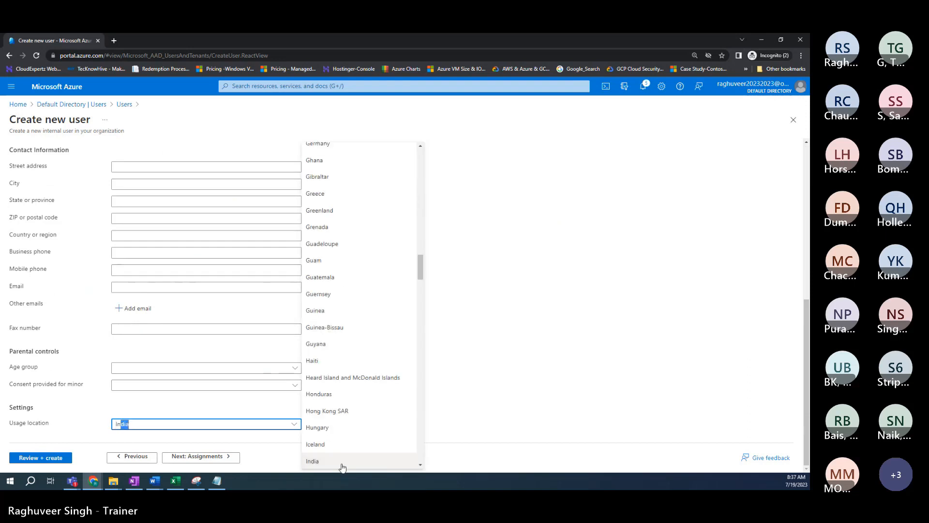
pyautogui.click(325, 463)
# Step: Assign the user to the SOC-Operations group and create the account
pyautogui.click(213, 457)
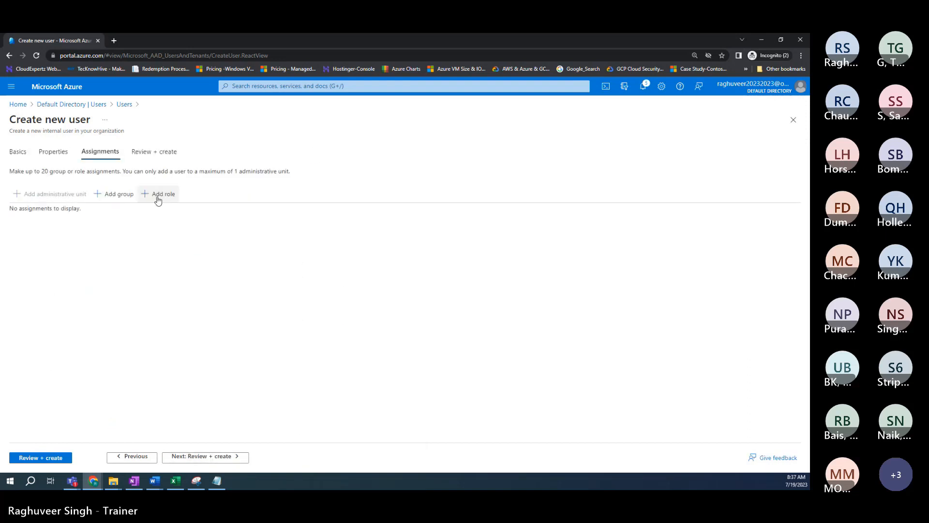
pyautogui.click(157, 198)
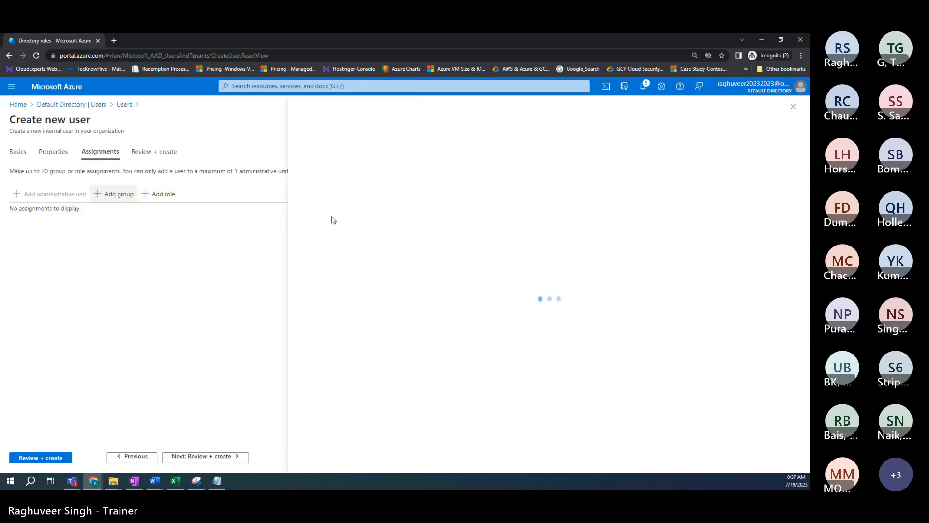
pyautogui.click(309, 244)
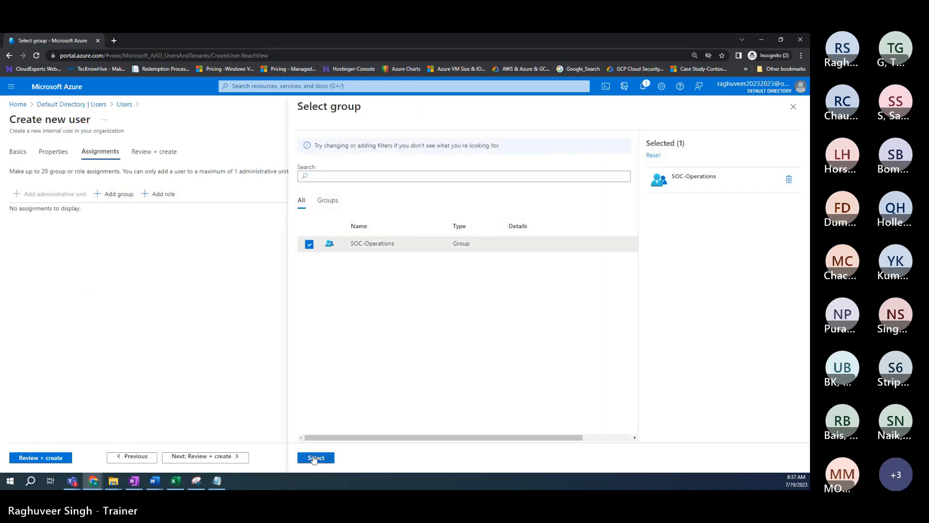
pyautogui.click(314, 458)
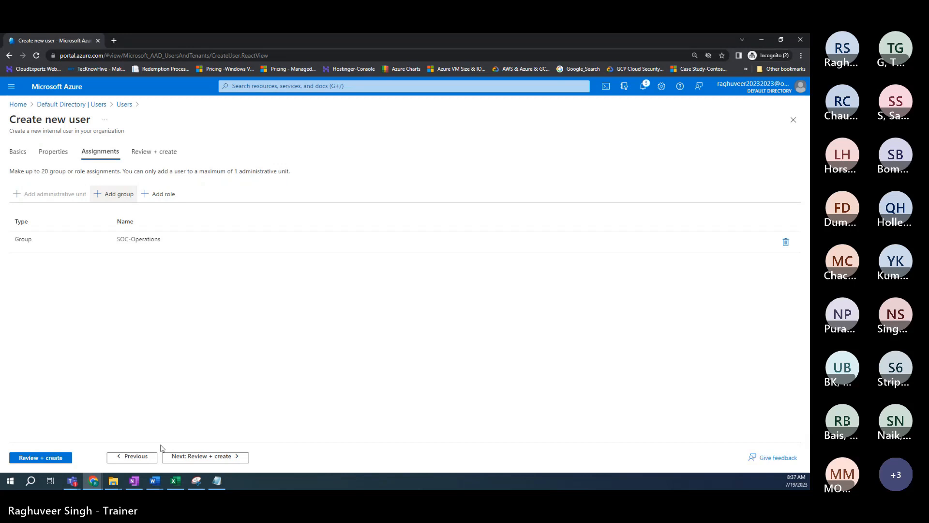
pyautogui.click(203, 456)
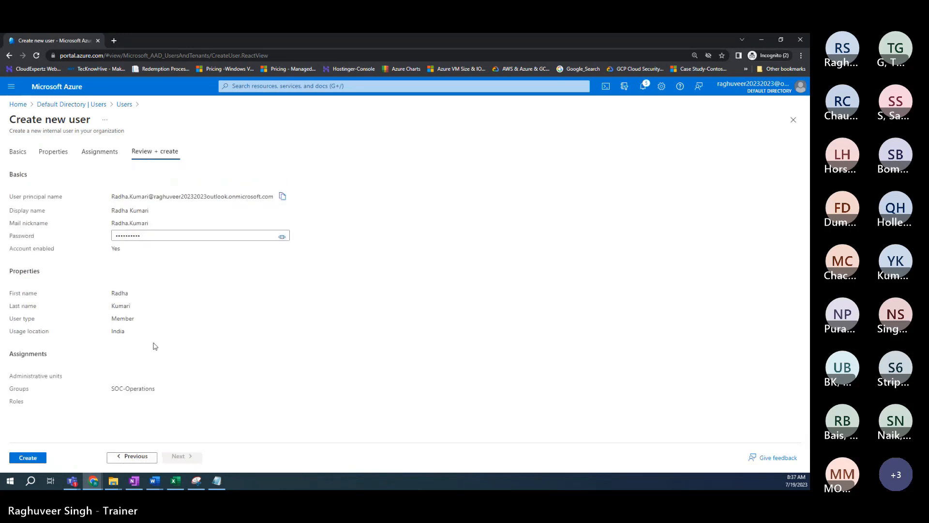
pyautogui.click(26, 457)
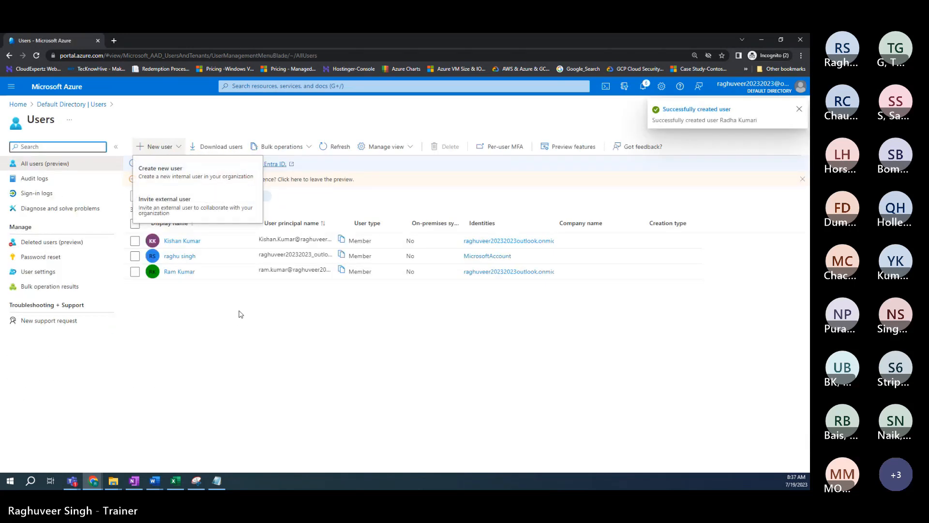
# Step: Refresh the Users list to show four users, then return to the Default Directory overview
pyautogui.click(266, 323)
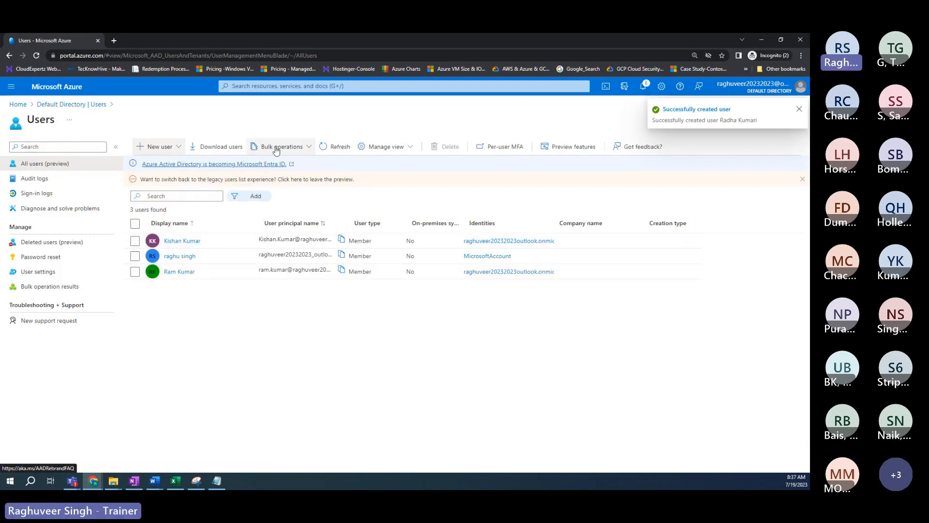
pyautogui.click(335, 147)
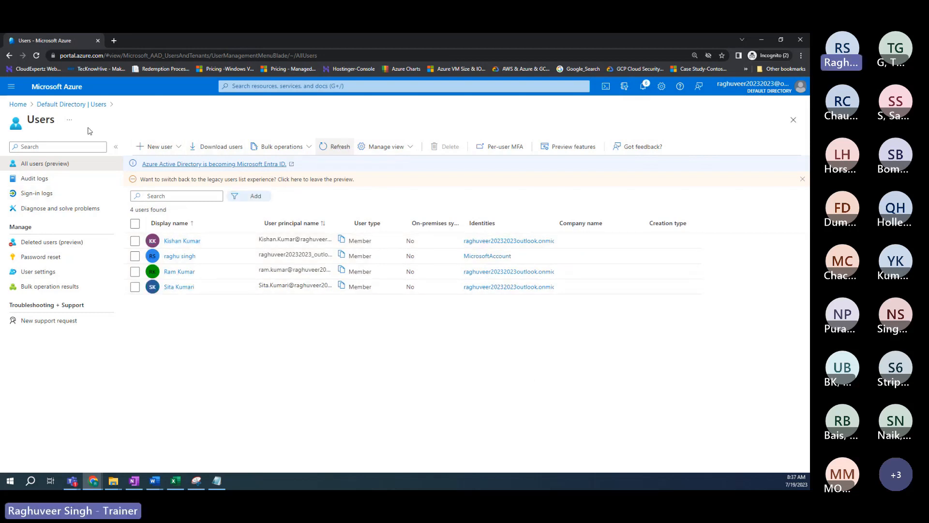
pyautogui.click(63, 104)
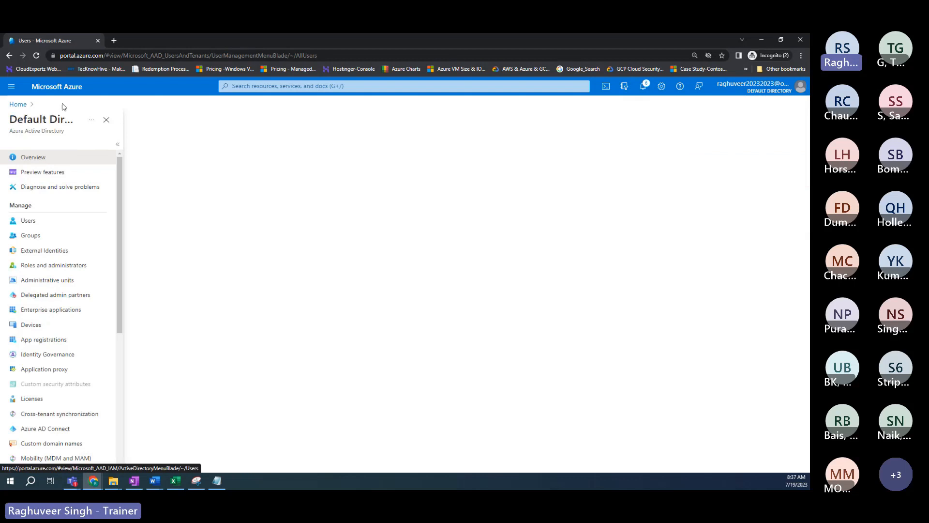
# Step: Go to All groups and open a blank New Group form
pyautogui.click(31, 235)
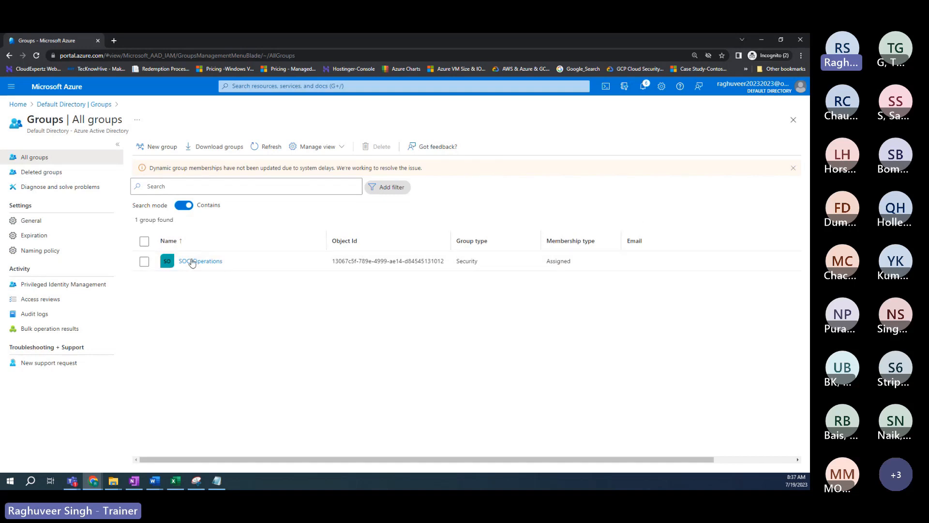
pyautogui.click(155, 147)
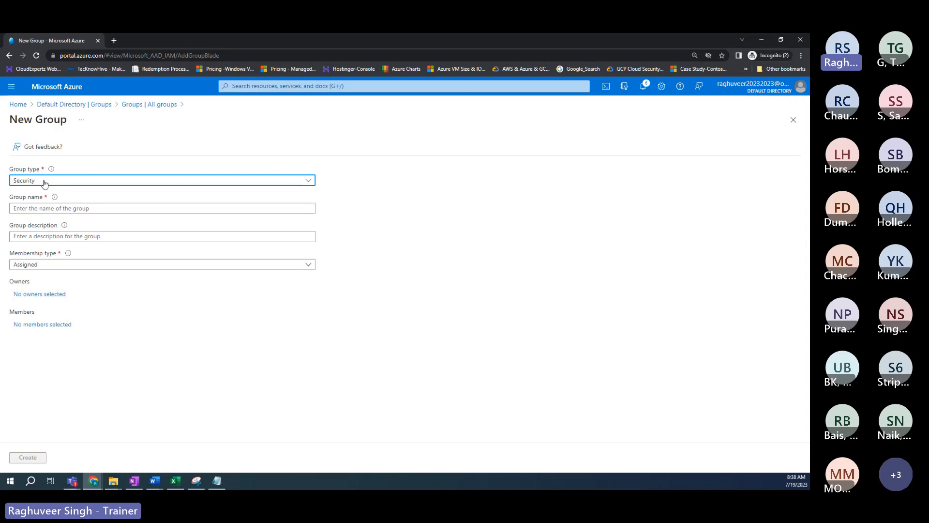
# Step: Create the Sentinel-Admin security group, refresh the group list, and return to Default Directory
pyautogui.click(43, 207)
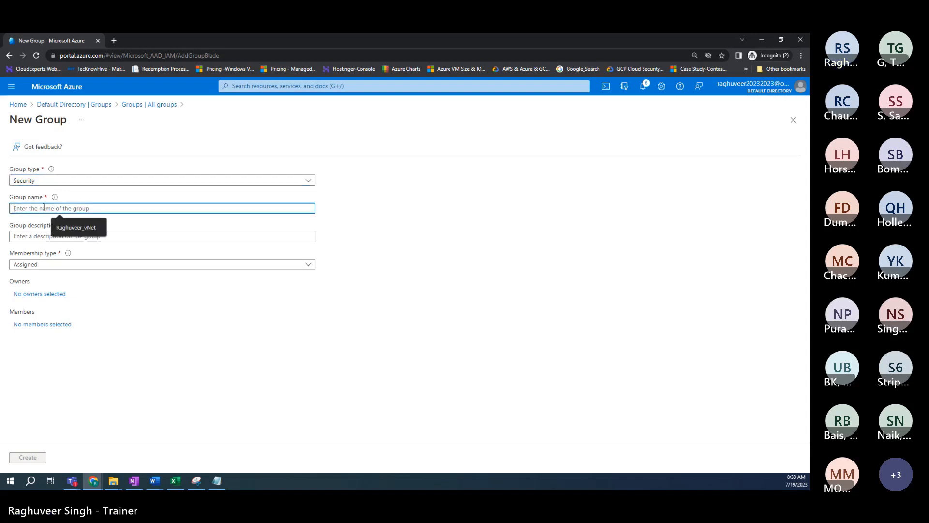
pyautogui.write('Admin-')
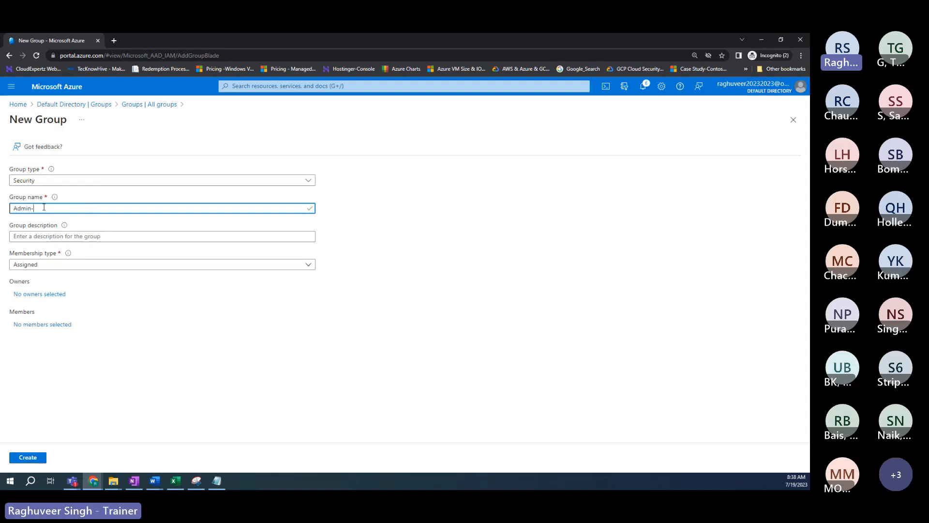
pyautogui.press('BackSpace')
pyautogui.press('BackSpace')
pyautogui.press('BackSpace')
pyautogui.press('BackSpace')
pyautogui.write('Sentinel-Admin')
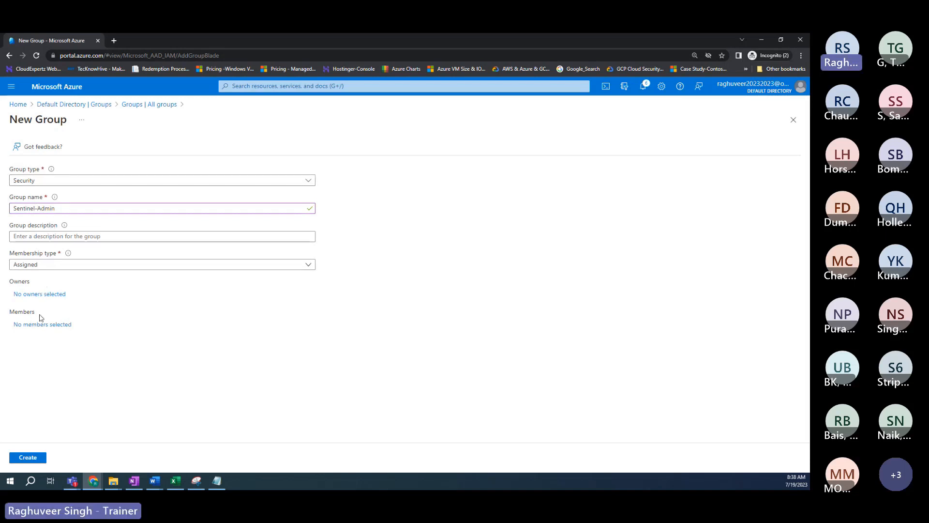
pyautogui.click(29, 459)
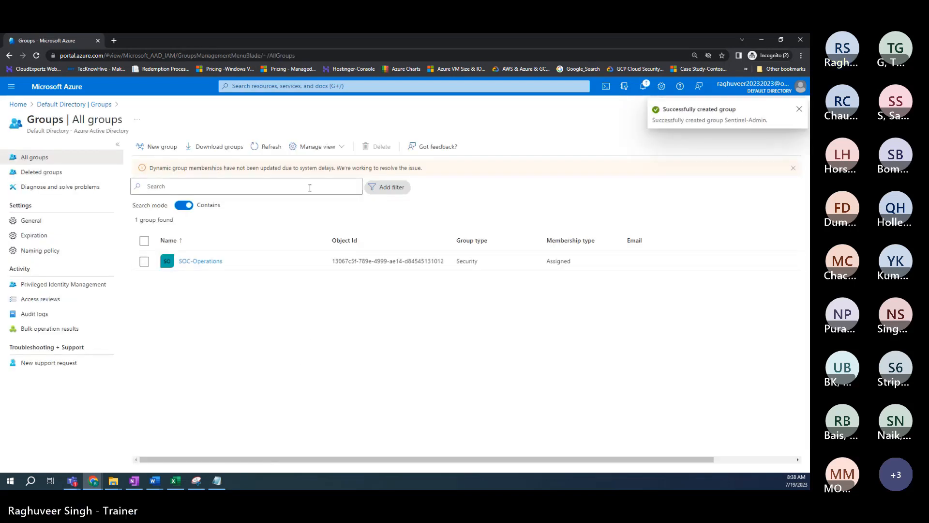
pyautogui.click(267, 146)
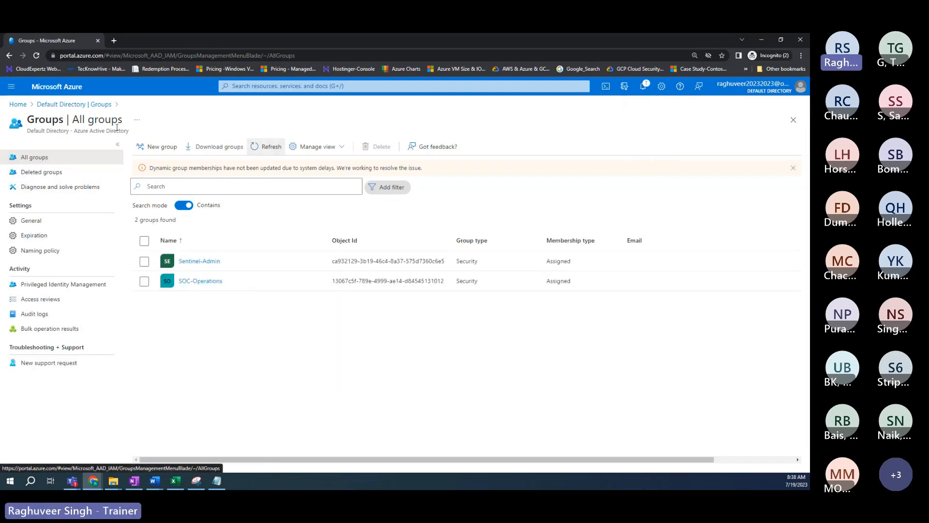
pyautogui.click(85, 107)
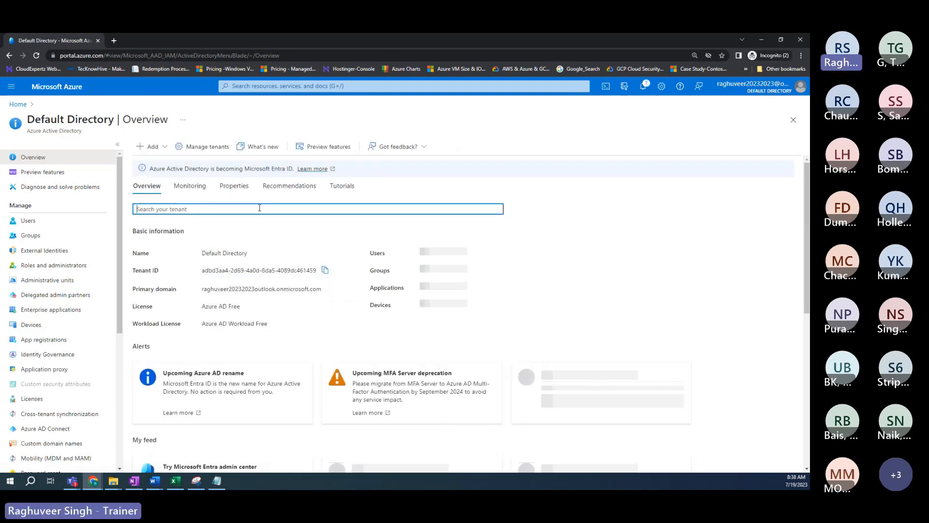
# Step: From the Users list, now counting five users, open a new Create new user form
pyautogui.click(156, 150)
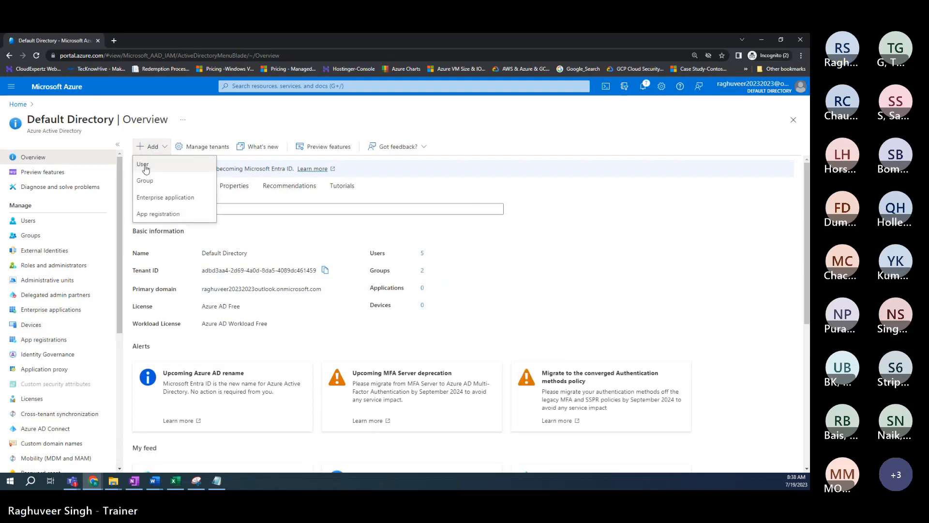
pyautogui.click(156, 160)
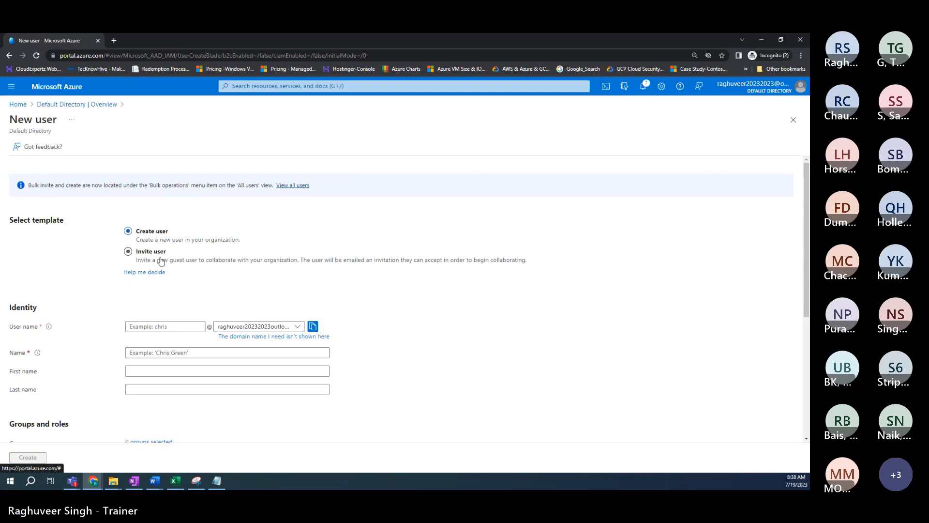
pyautogui.scroll(-1, 146, 315)
pyautogui.scroll(-1, 145, 318)
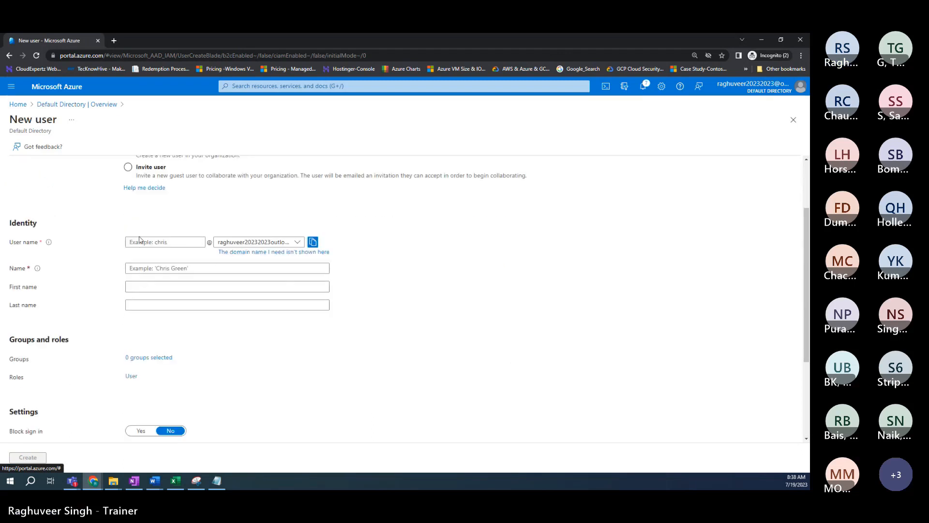
pyautogui.scroll(2, 145, 271)
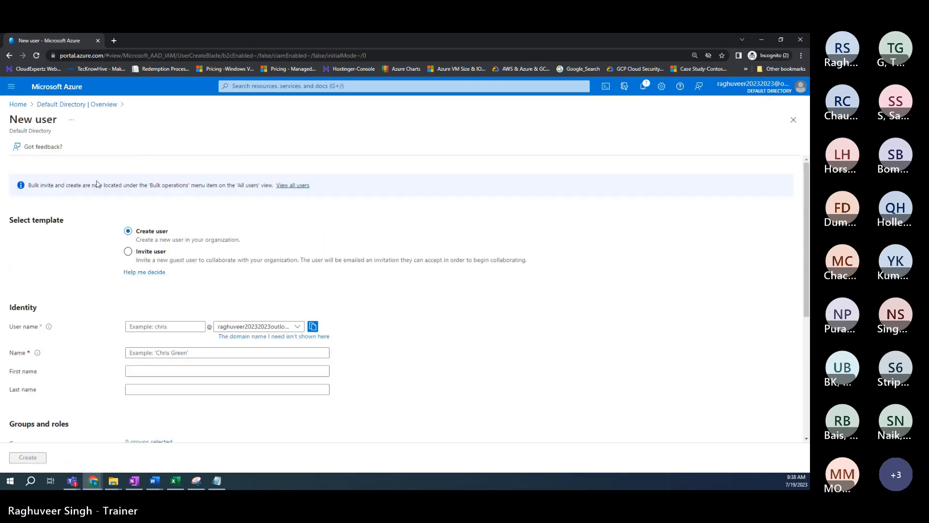
pyautogui.scroll(-1, 188, 286)
pyautogui.scroll(1, 120, 162)
pyautogui.click(77, 104)
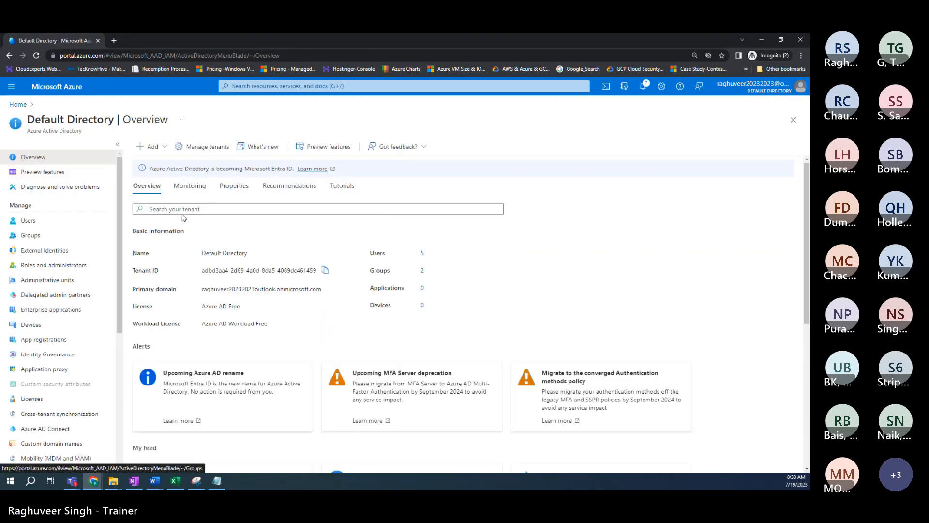
pyautogui.click(28, 220)
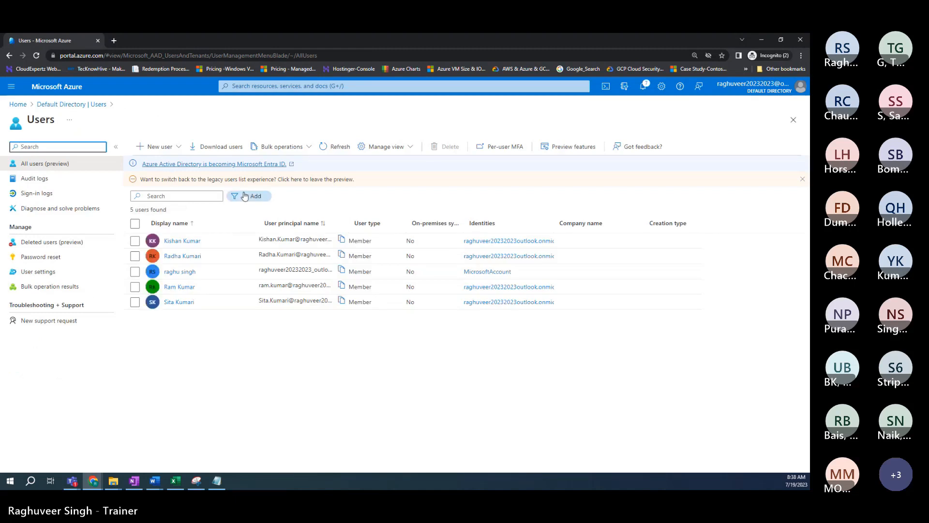
pyautogui.click(151, 148)
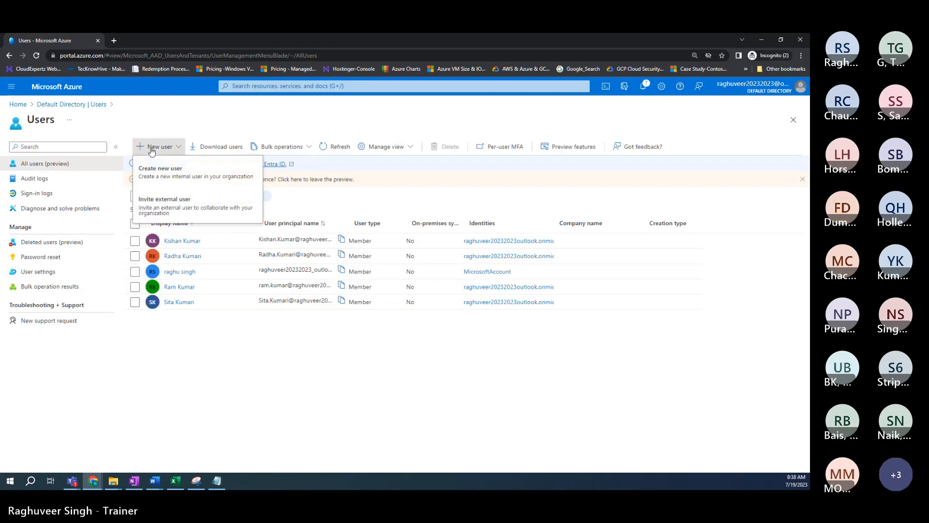
pyautogui.click(162, 172)
# Step: Enter the new user's principal name, display name, first name and last name
pyautogui.click(161, 211)
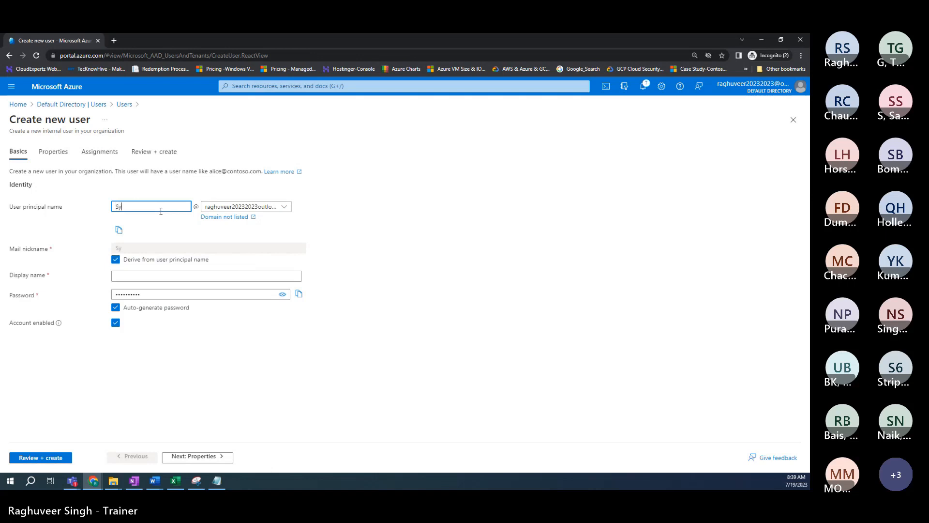
pyautogui.write('Shyam.Kumar')
pyautogui.click(133, 277)
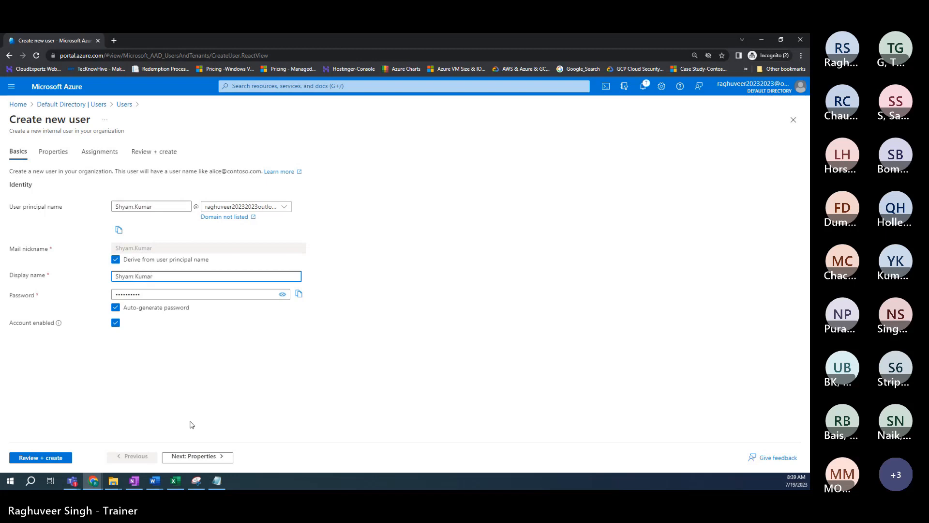
pyautogui.click(203, 457)
pyautogui.click(134, 198)
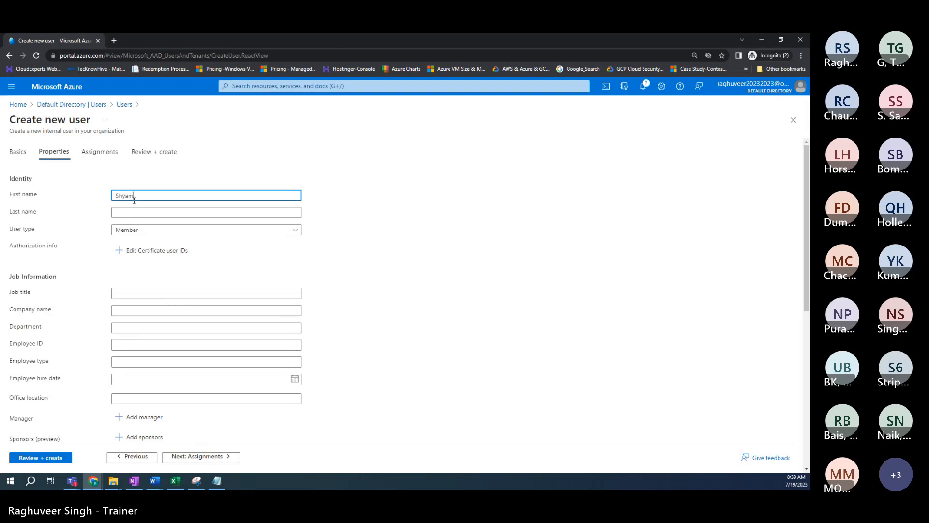
pyautogui.write('Shyam K')
pyautogui.press('BackSpace')
pyautogui.press('BackSpace')
pyautogui.press('Tab')
pyautogui.write('Kumar')
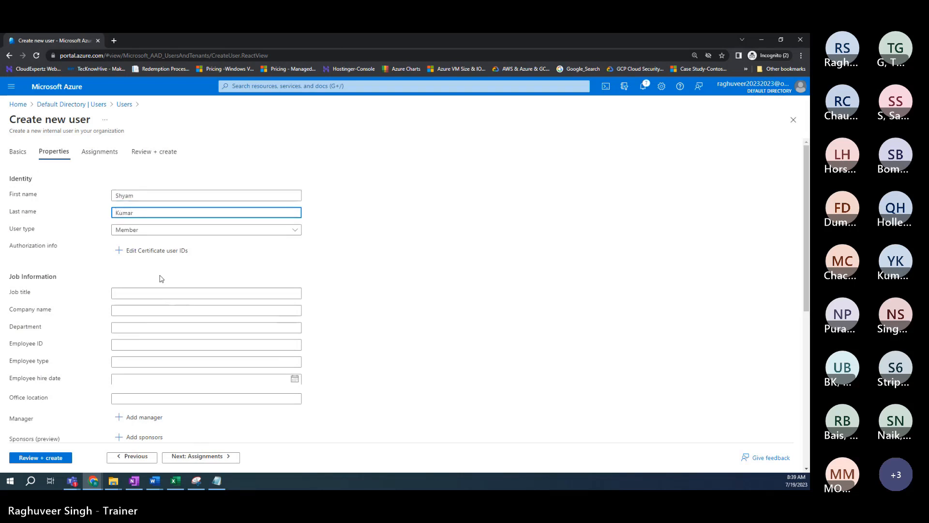
# Step: Set the usage location to India and move to the Assignments step
pyautogui.scroll(-2, 141, 251)
pyautogui.scroll(-4, 139, 289)
pyautogui.click(136, 423)
pyautogui.write('India')
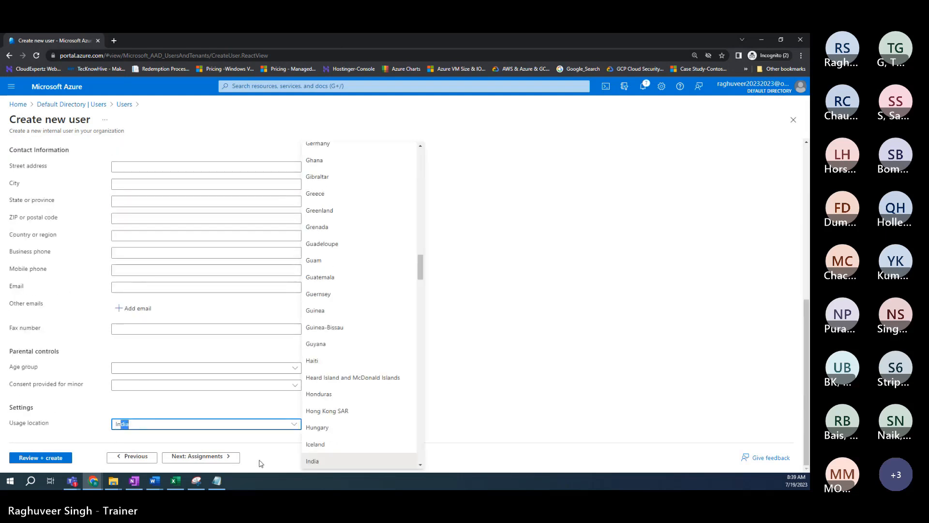
pyautogui.click(315, 461)
pyautogui.click(196, 457)
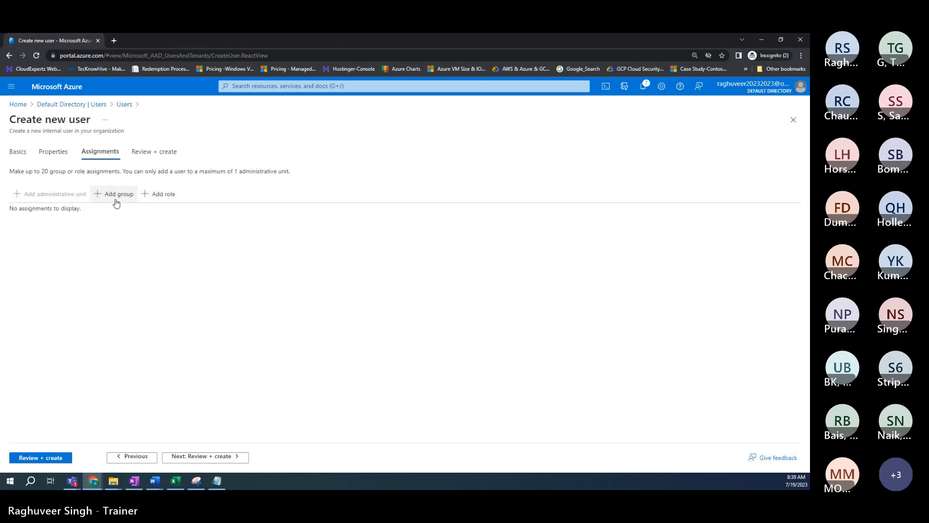
# Step: Add the user to the Sentinel-Admin group and create the account
pyautogui.click(116, 195)
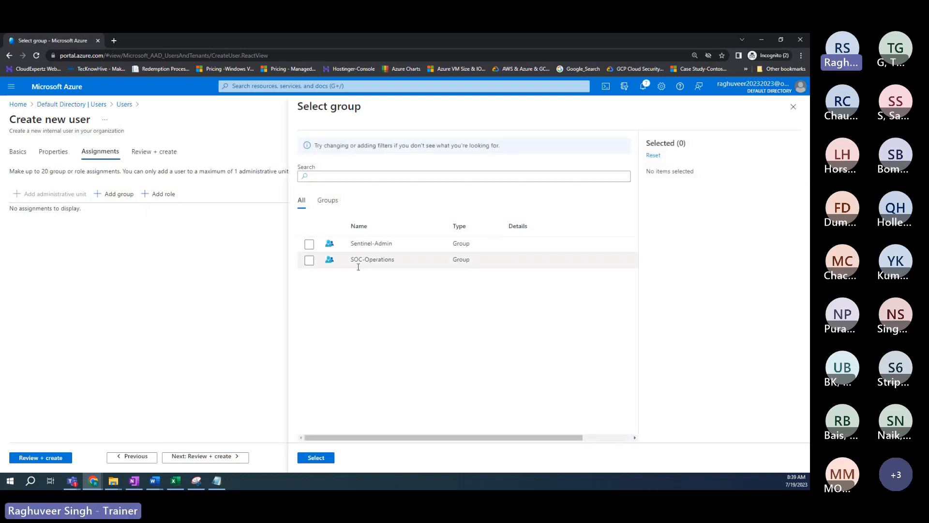
pyautogui.click(309, 244)
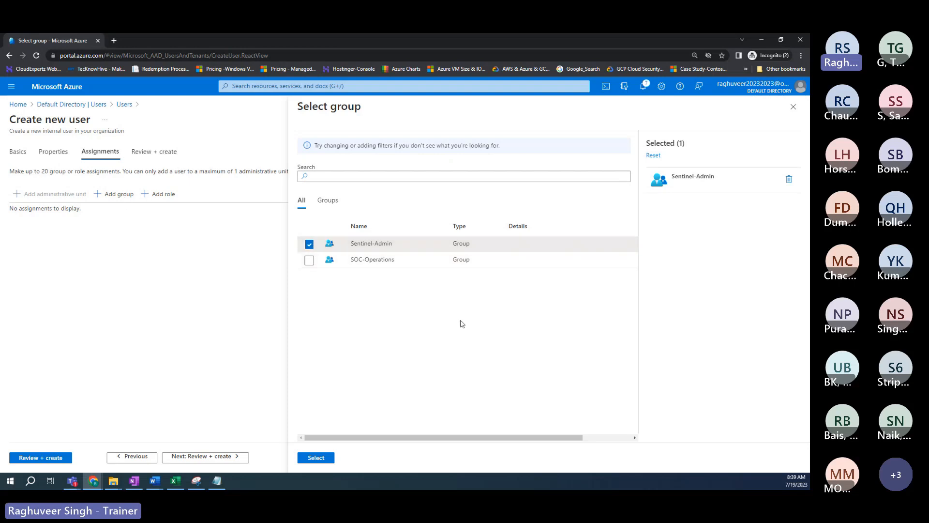
pyautogui.click(310, 461)
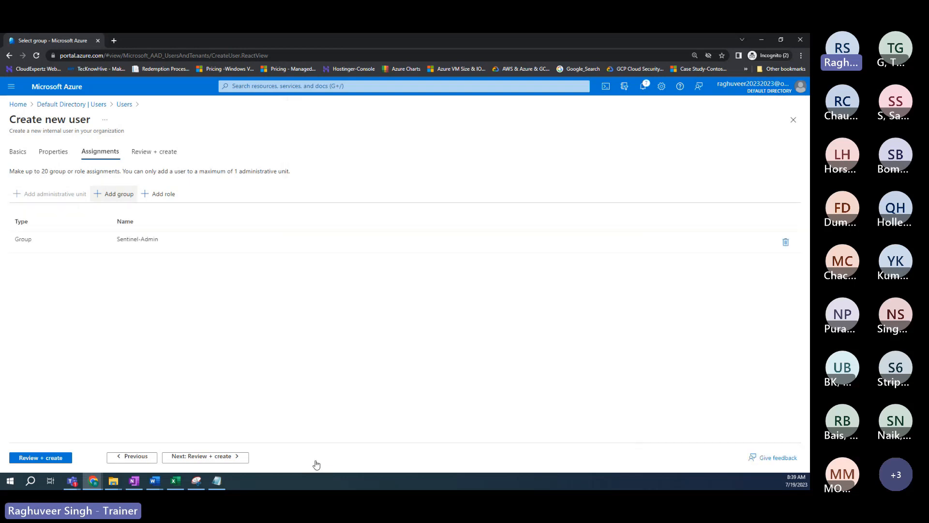
pyautogui.click(199, 455)
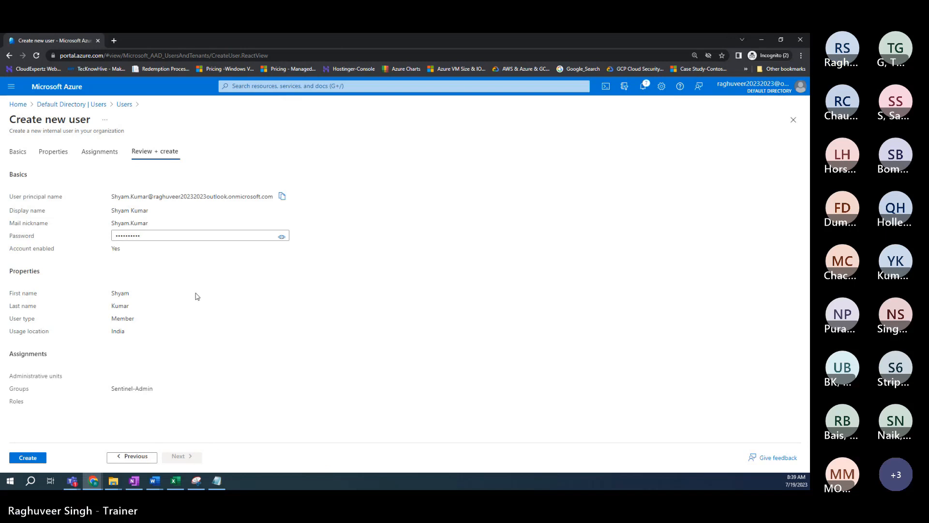
pyautogui.click(37, 458)
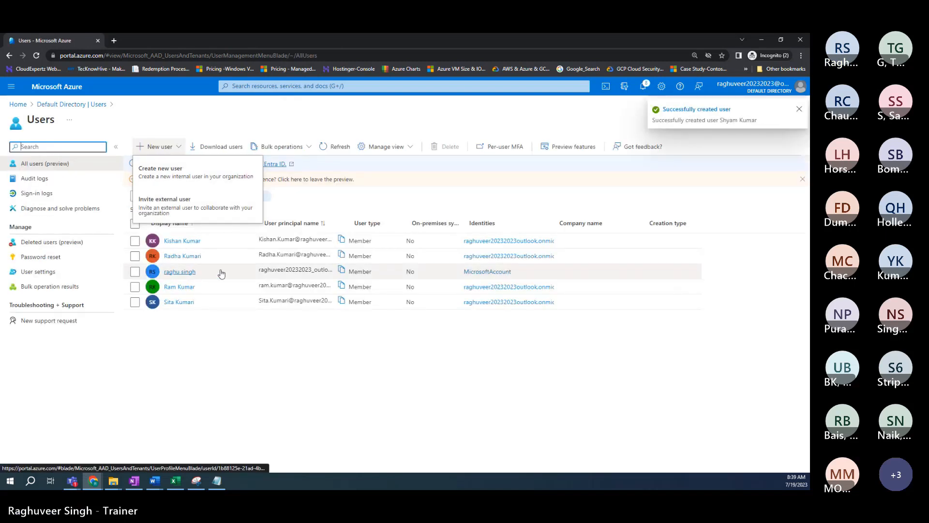
# Step: Start a fresh Create new user form for the next account
pyautogui.click(216, 340)
pyautogui.click(158, 146)
pyautogui.click(161, 170)
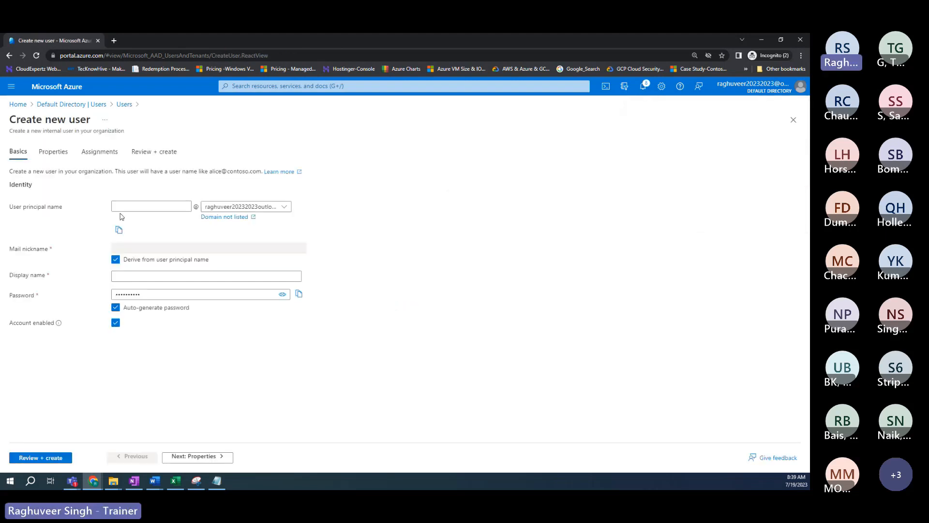
# Step: Enter the next user's principal name and display name, then go to Properties
pyautogui.click(120, 206)
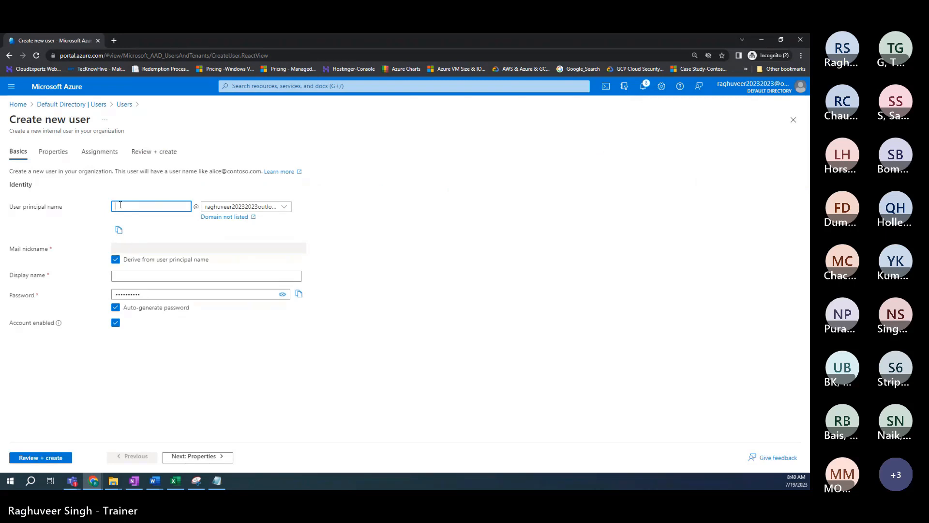
pyautogui.write('Ravi.Kumar')
pyautogui.click(125, 277)
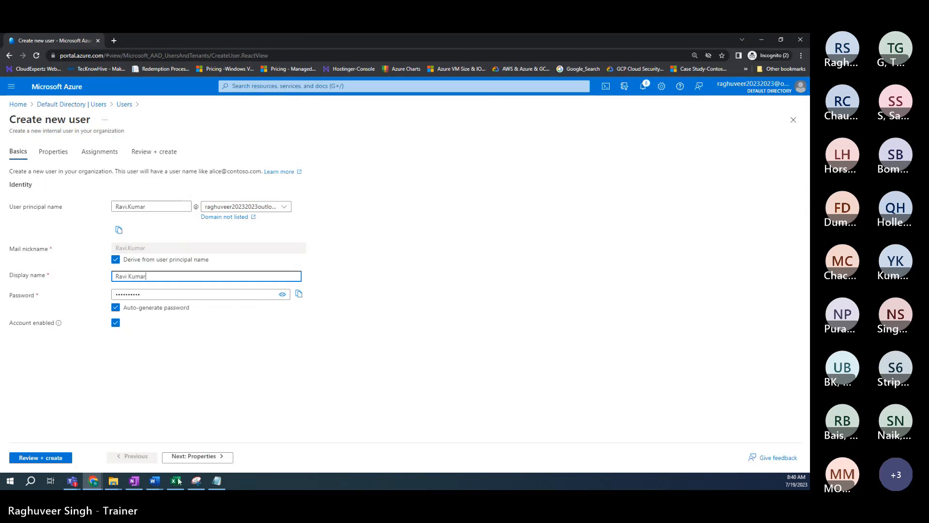
pyautogui.click(203, 457)
# Step: Fill in the user's first and last names and set usage location to India
pyautogui.write('Ravi')
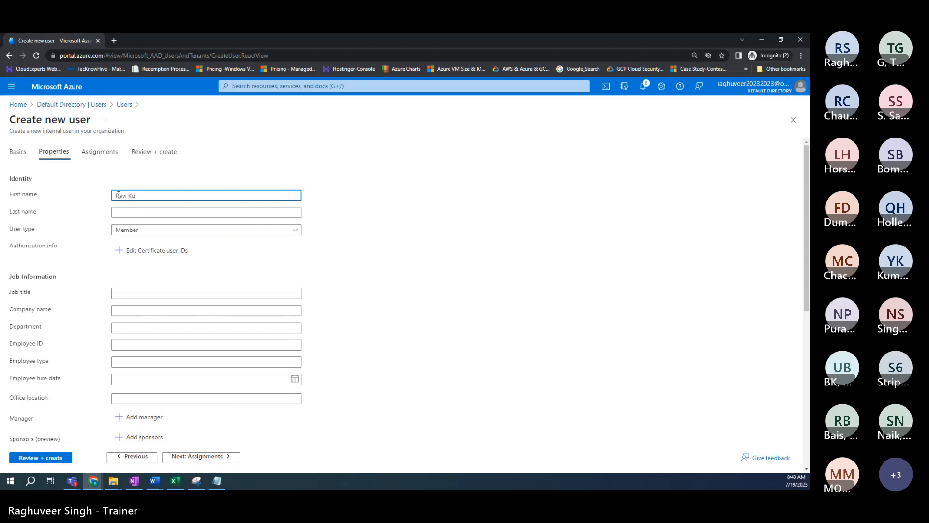
pyautogui.press('Tab')
pyautogui.write('Kumar')
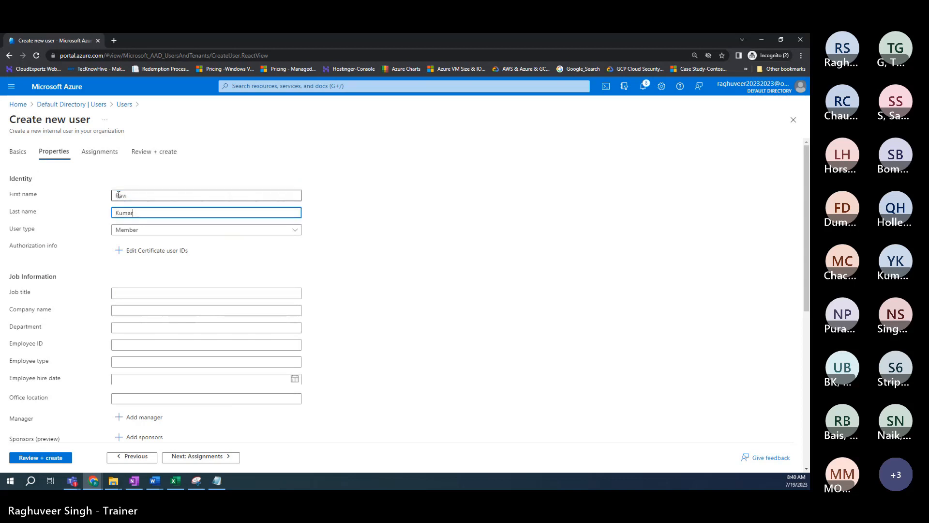
pyautogui.scroll(-6, 136, 281)
pyautogui.click(149, 423)
pyautogui.write('India')
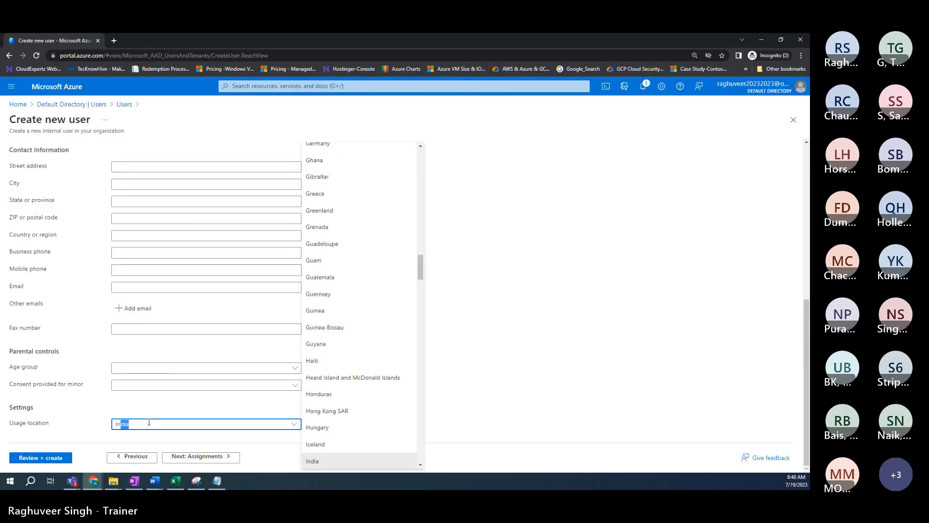
pyautogui.click(327, 463)
# Step: Assign the Sentinel-Admin group, then reveal and select the generated password on the review summary
pyautogui.click(217, 456)
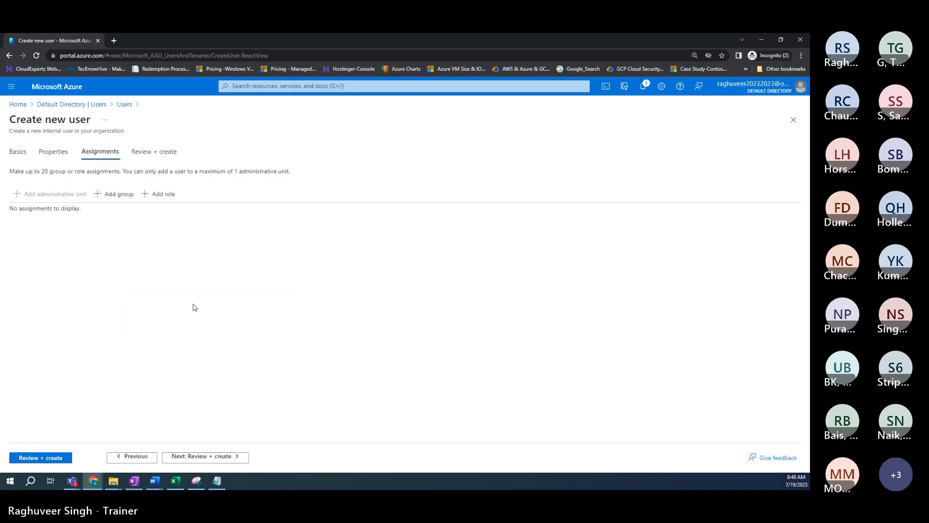
pyautogui.click(121, 194)
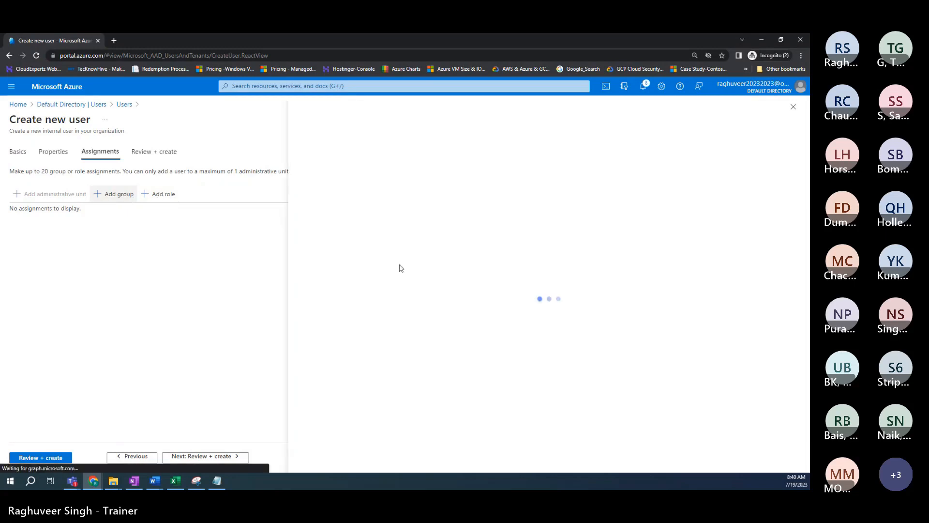
pyautogui.click(309, 244)
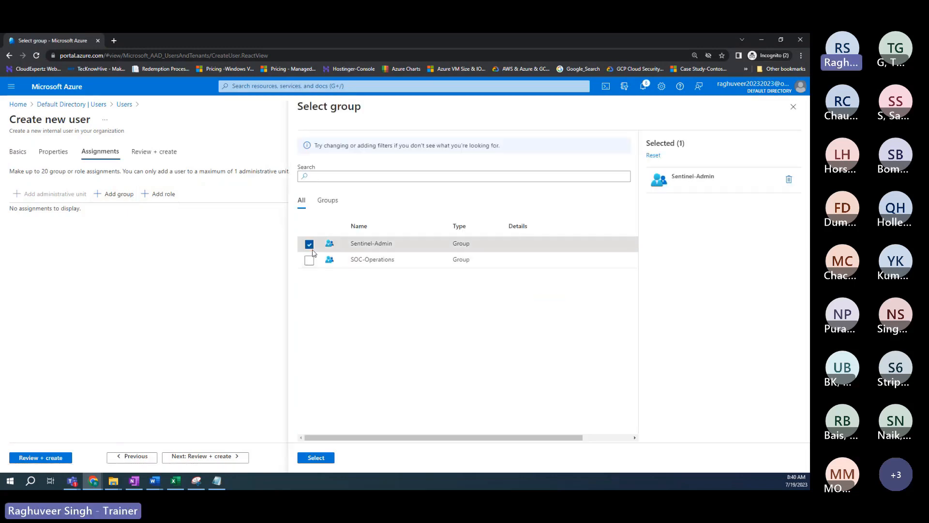
pyautogui.click(313, 460)
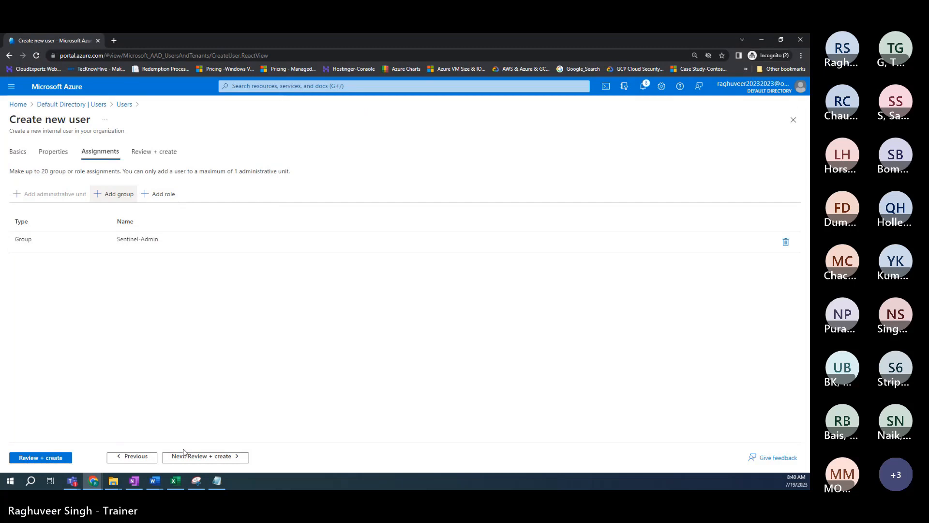
pyautogui.click(201, 463)
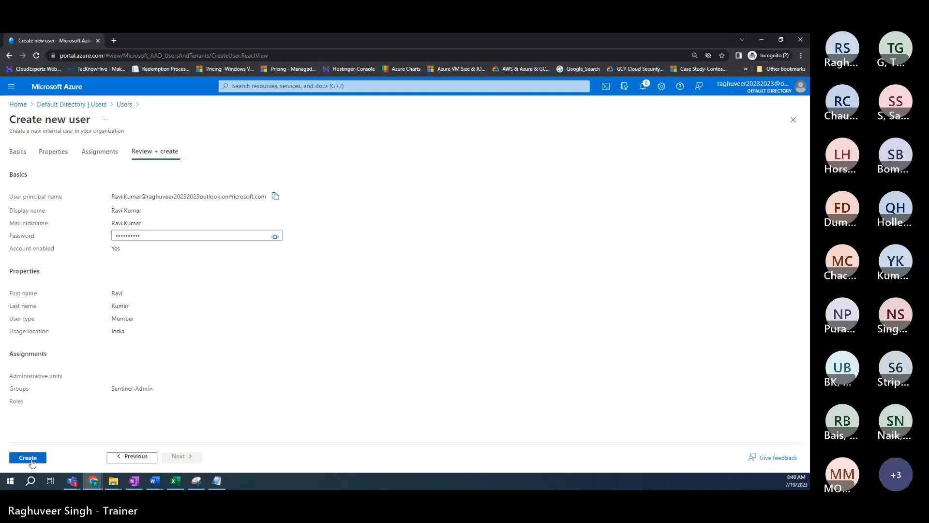
pyautogui.click(275, 237)
pyautogui.moveTo(151, 236); pyautogui.dragTo(55, 234)
pyautogui.hotkey('ctrl', 'c')
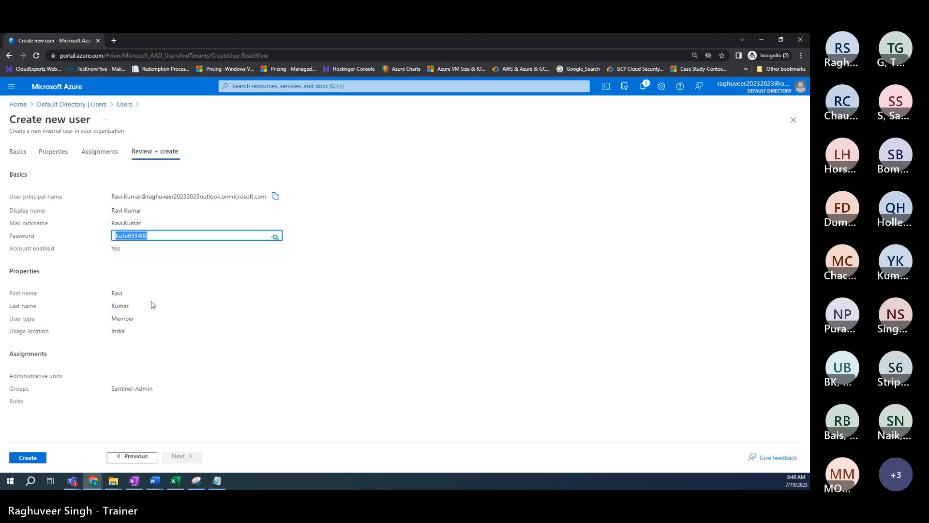
# Step: Create the second user and paste its password onto a new third line in Notepad
pyautogui.click(27, 457)
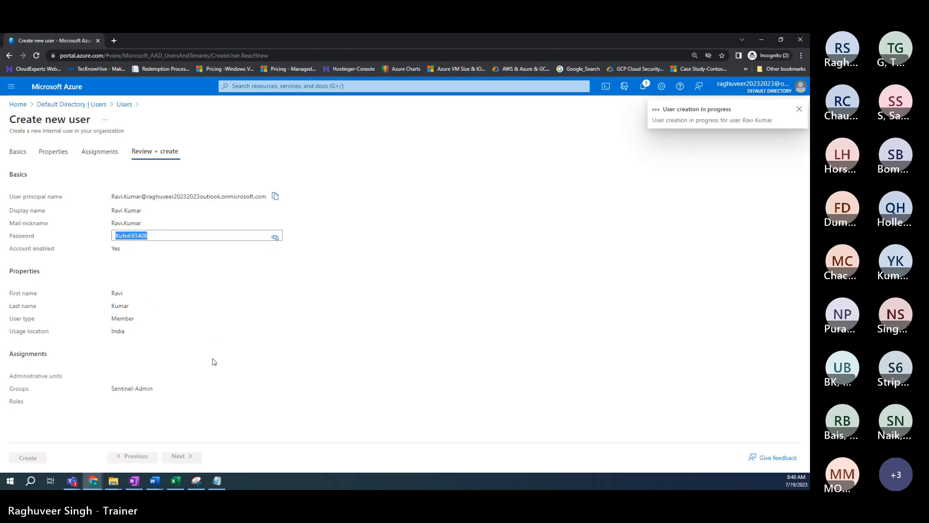
pyautogui.click(217, 480)
pyautogui.click(633, 208)
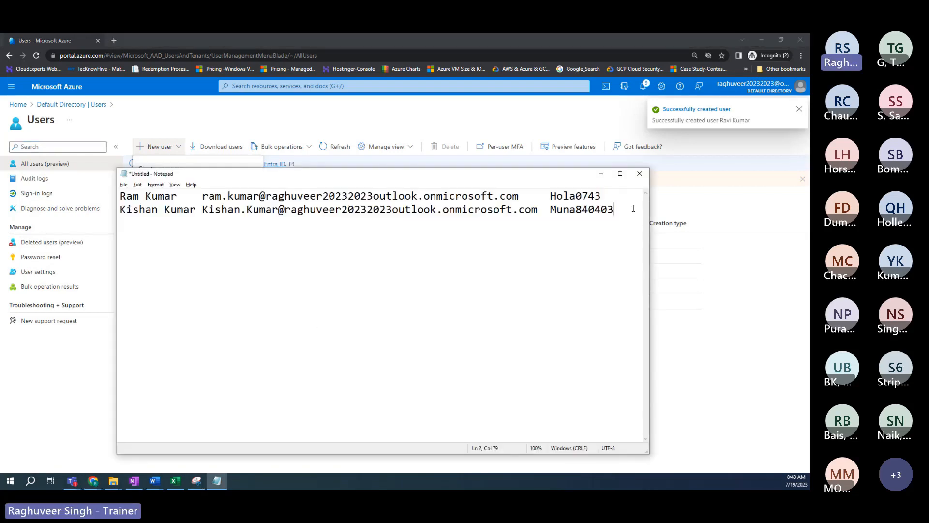
pyautogui.press('Return')
pyautogui.hotkey('ctrl', 'v')
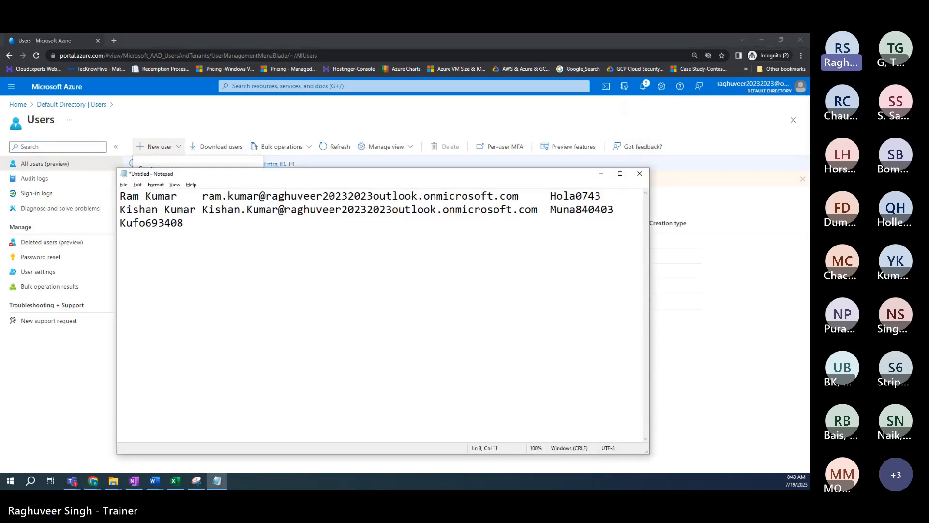
# Step: Refresh the user list, then add the new user's principal name and full name to Notepad's line 3
pyautogui.click(601, 174)
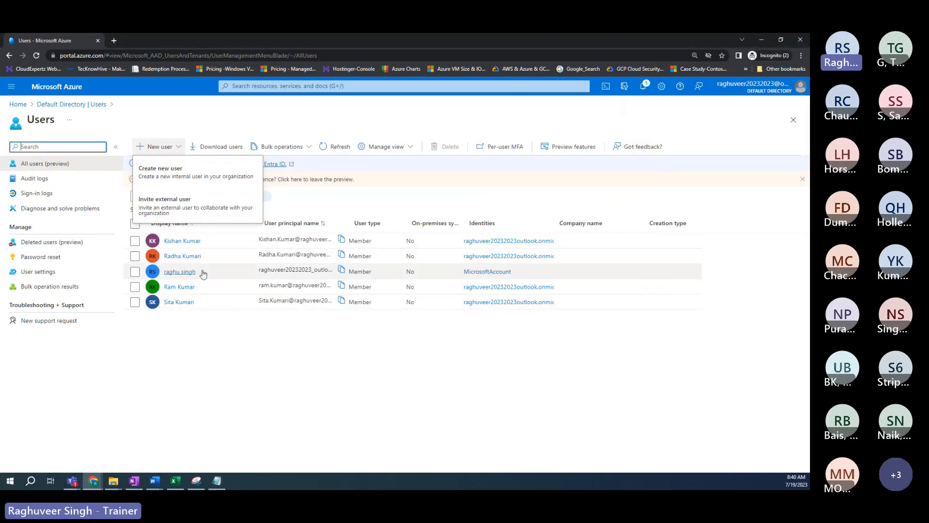
pyautogui.click(336, 147)
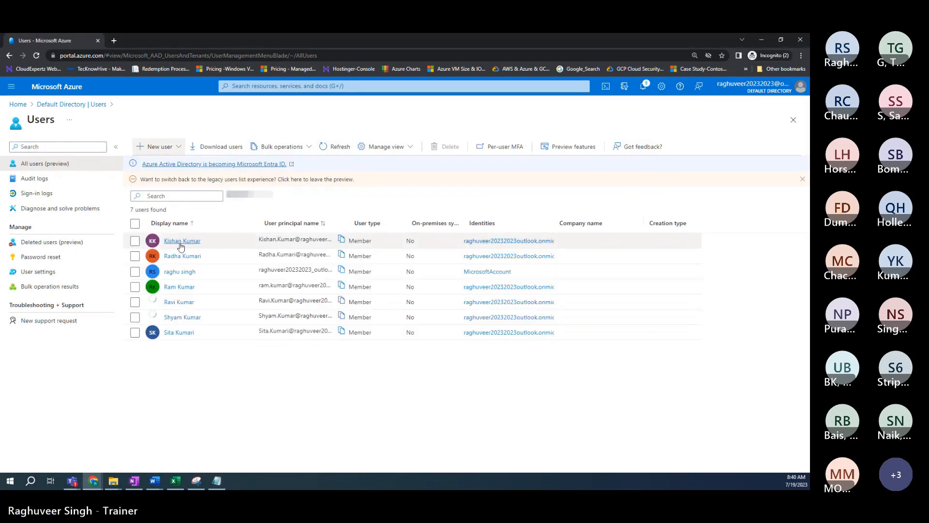
pyautogui.click(183, 307)
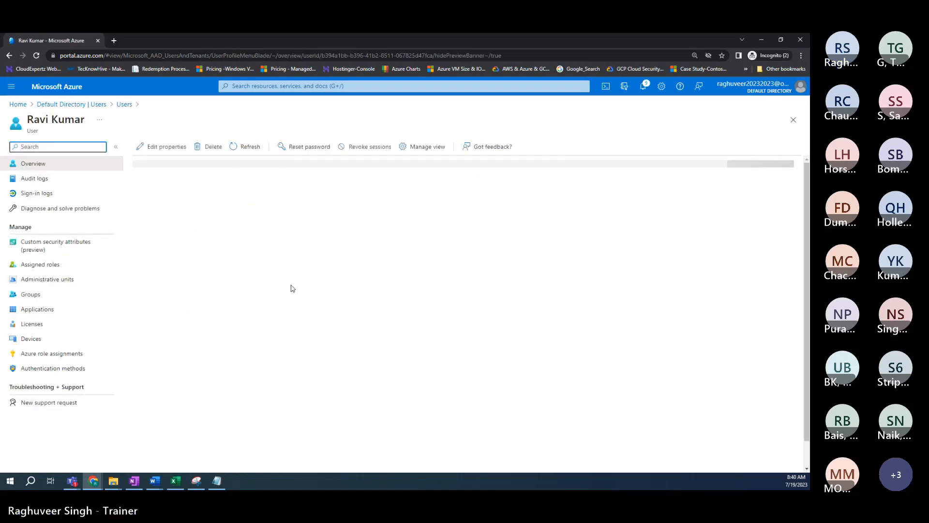
pyautogui.click(385, 272)
pyautogui.hotkey('alt', 'Tab')
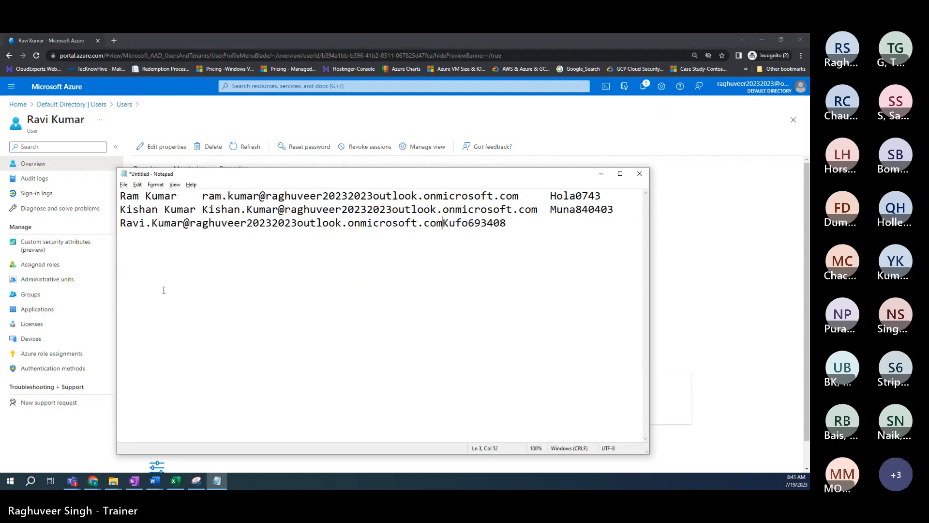
pyautogui.hotkey('alt', 'Tab')
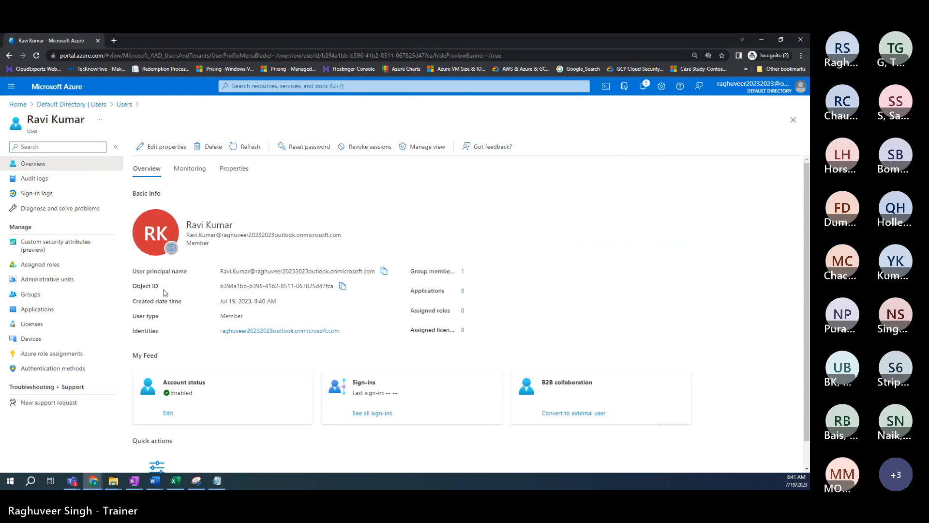
pyautogui.hotkey('alt', 'Tab')
pyautogui.press('BackSpace')
pyautogui.press('BackSpace')
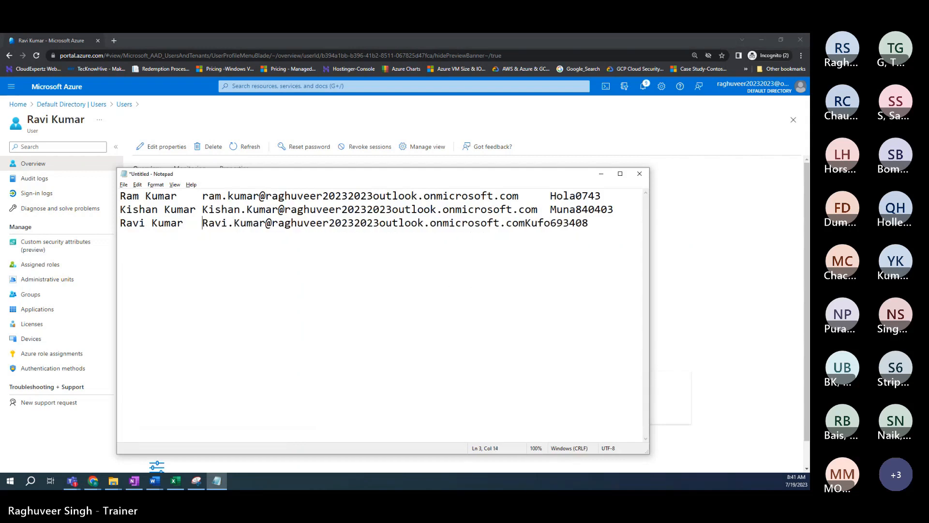
pyautogui.hotkey('alt', 'Tab')
pyautogui.hotkey('alt', 'Tab')
pyautogui.hotkey('alt', 'Tab')
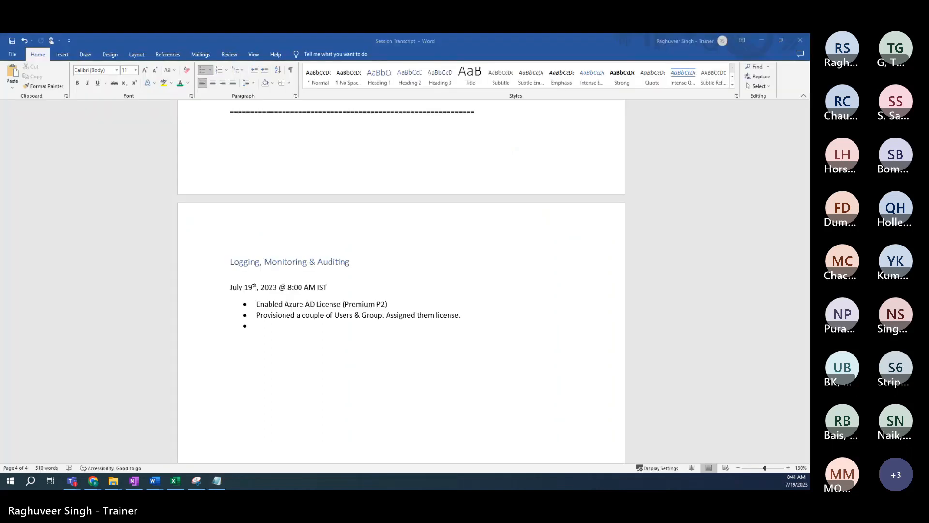
# Step: Clear the empty bullet and insert a 3-column, 5-row table below the list
pyautogui.press('BackSpace')
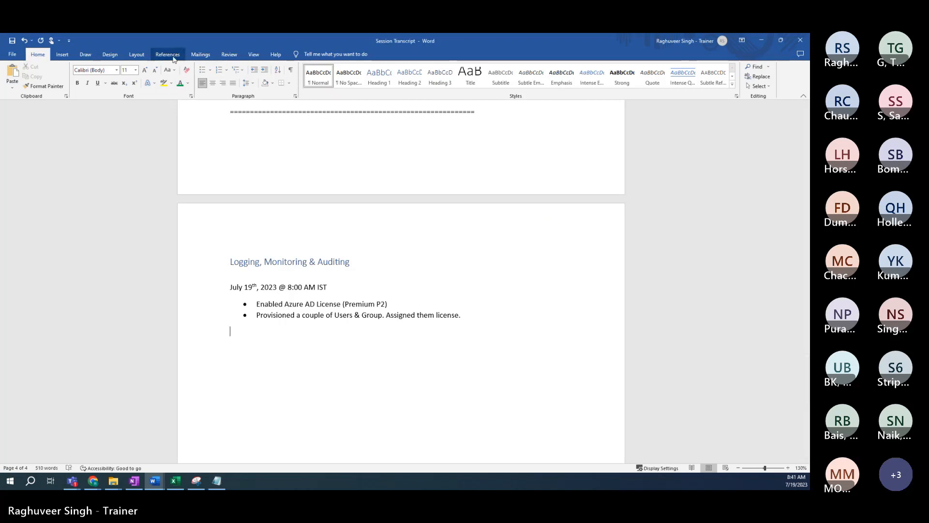
pyautogui.click(62, 54)
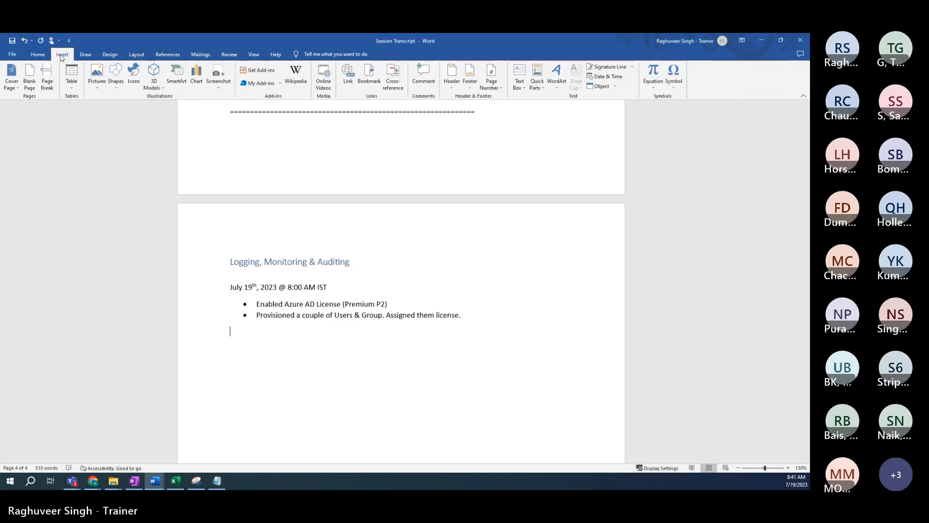
pyautogui.click(75, 85)
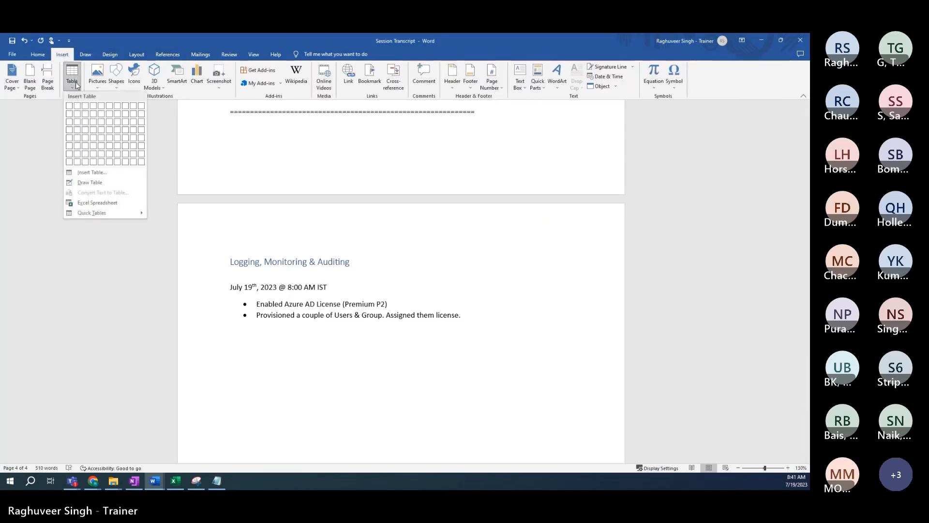
pyautogui.click(86, 139)
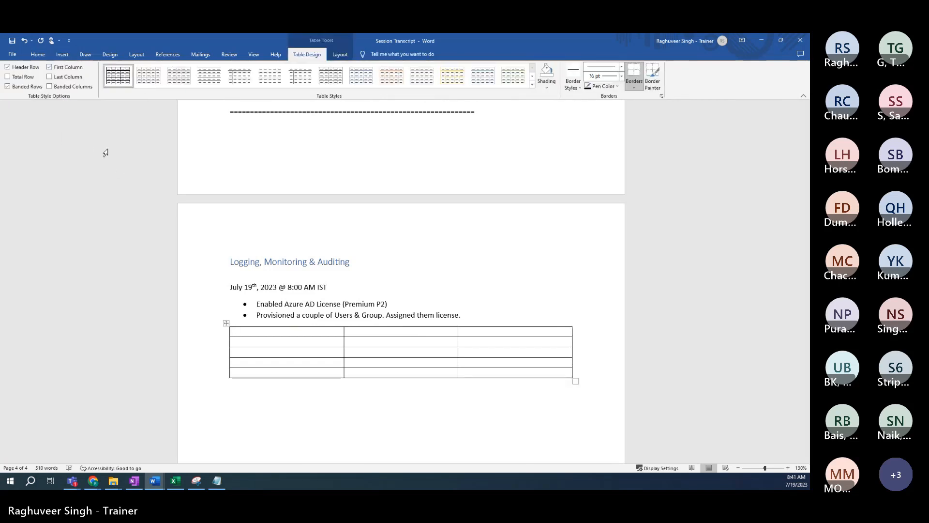
# Step: Add a fourth column on the left side of the table
pyautogui.rightClick(270, 334)
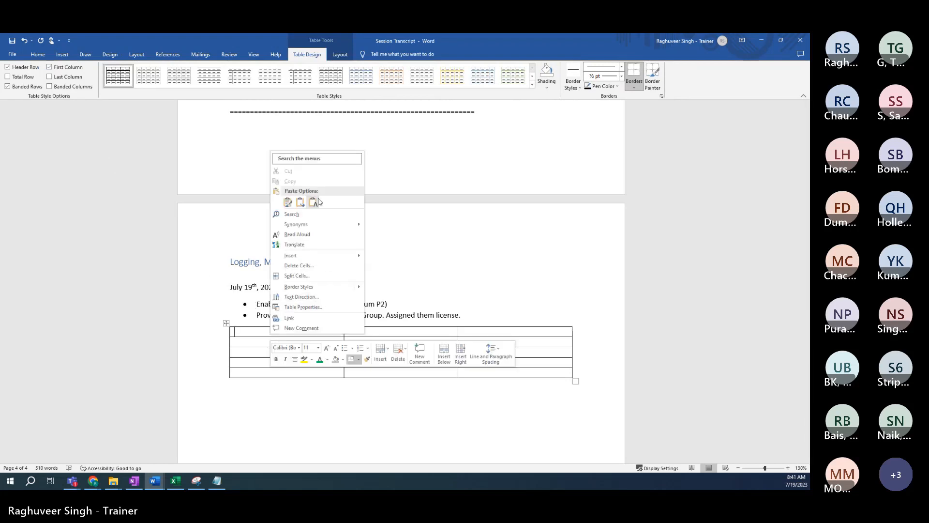
pyautogui.rightClick(258, 333)
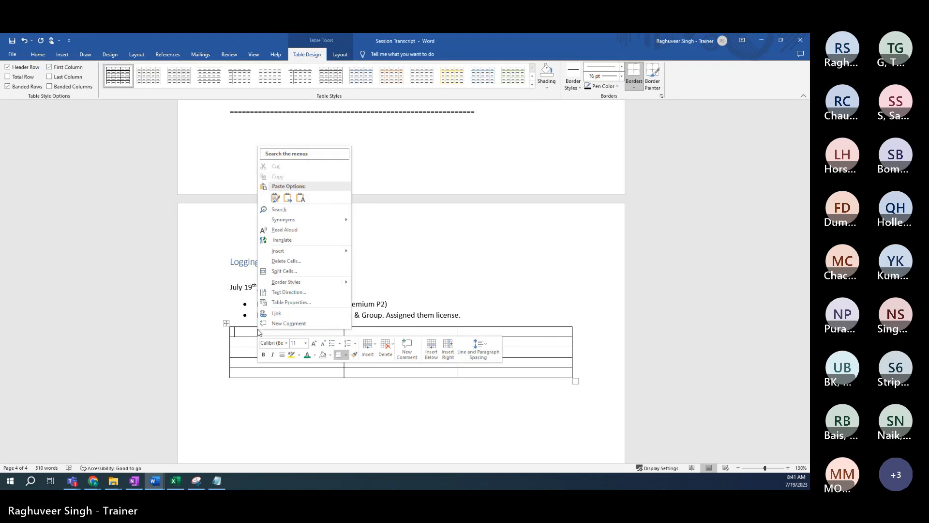
pyautogui.click(368, 346)
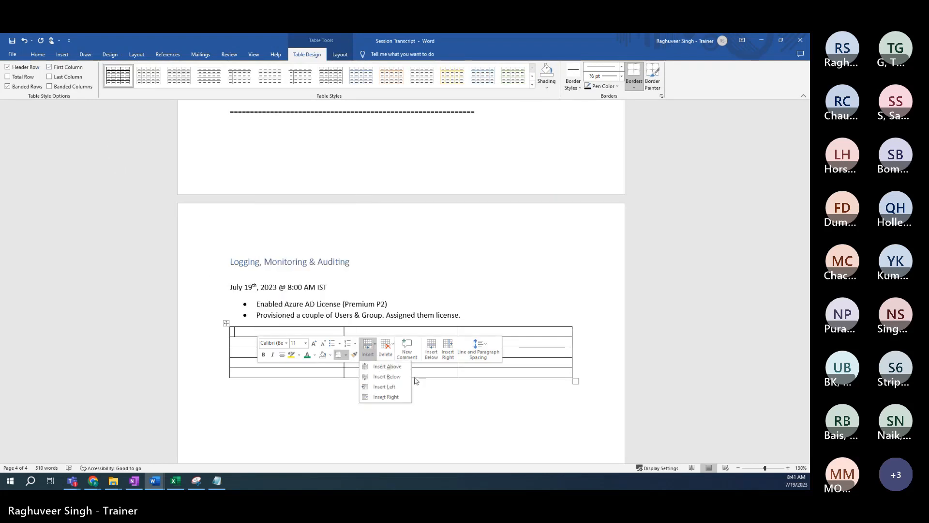
pyautogui.click(388, 389)
pyautogui.click(238, 339)
# Step: Type the headers User Name, User Principle Name, Password and Group MemberShip
pyautogui.click(238, 334)
pyautogui.write('Usr')
pyautogui.press('BackSpace')
pyautogui.write('er Name')
pyautogui.press('Tab')
pyautogui.write('User Princile')
pyautogui.press('BackSpace')
pyautogui.press('BackSpace')
pyautogui.press('BackSpace')
pyautogui.write('iple Name\t')
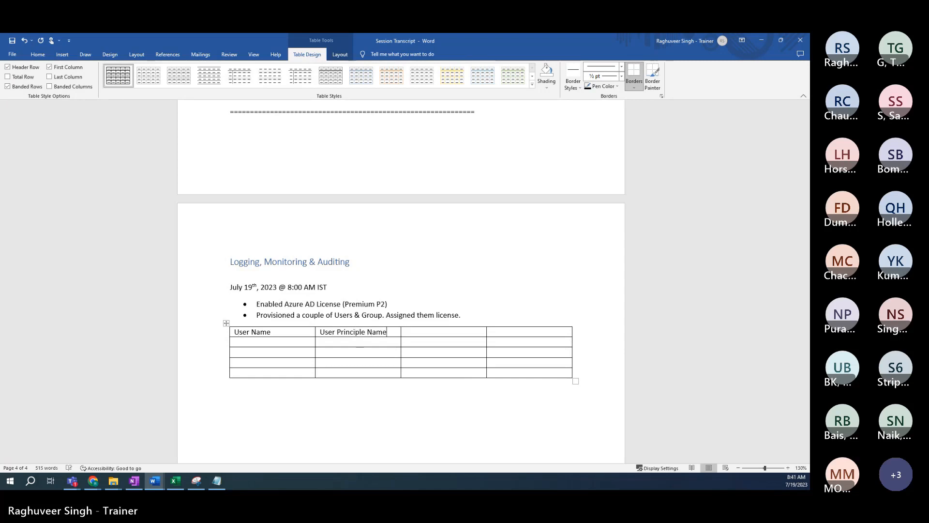
pyautogui.write('Password')
pyautogui.press('Tab')
pyautogui.write('Group Membe')
pyautogui.press('BackSpace')
pyautogui.write('berShip')
# Step: Correct the header word Principle to Principal using the spelling suggestion
pyautogui.click(261, 410)
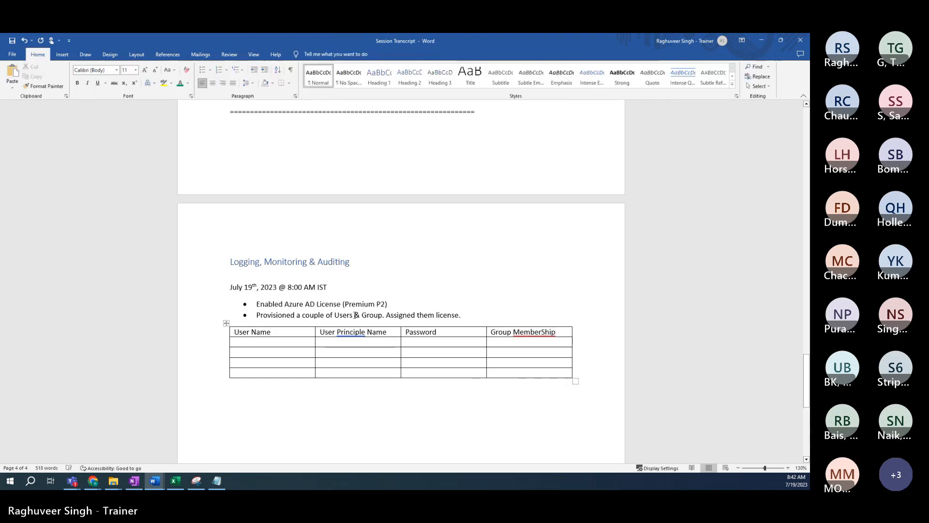
pyautogui.rightClick(350, 333)
pyautogui.click(345, 344)
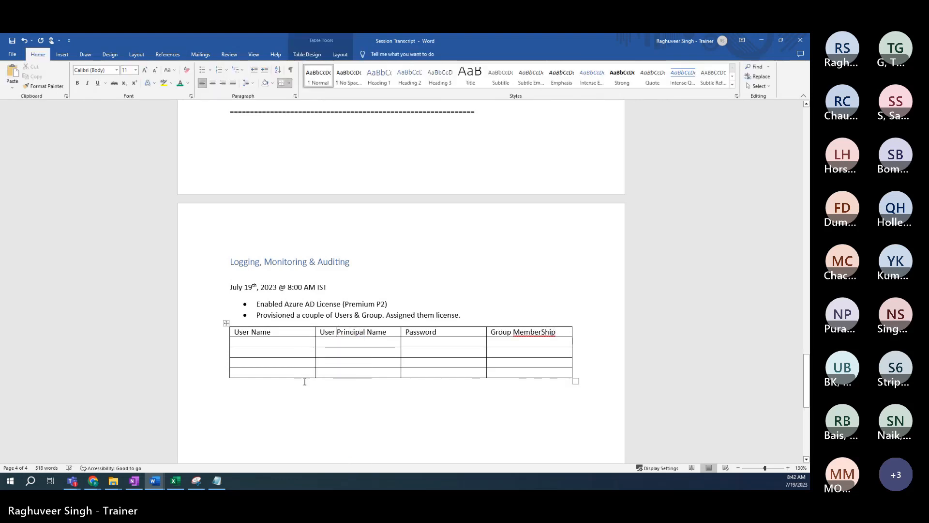
# Step: Copy the first user's name from Notepad into the first User Name cell
pyautogui.hotkey('alt', 'Tab')
pyautogui.hotkey('alt', 'Tab')
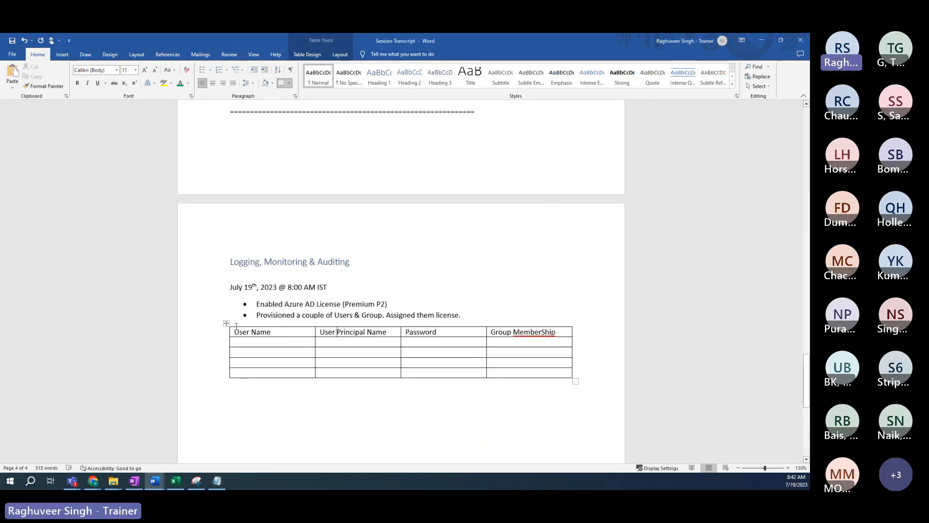
pyautogui.hotkey('alt', 'Tab')
pyautogui.moveTo(121, 196); pyautogui.dragTo(184, 195)
pyautogui.hotkey('ctrl', 'c')
pyautogui.hotkey('alt', 'Tab')
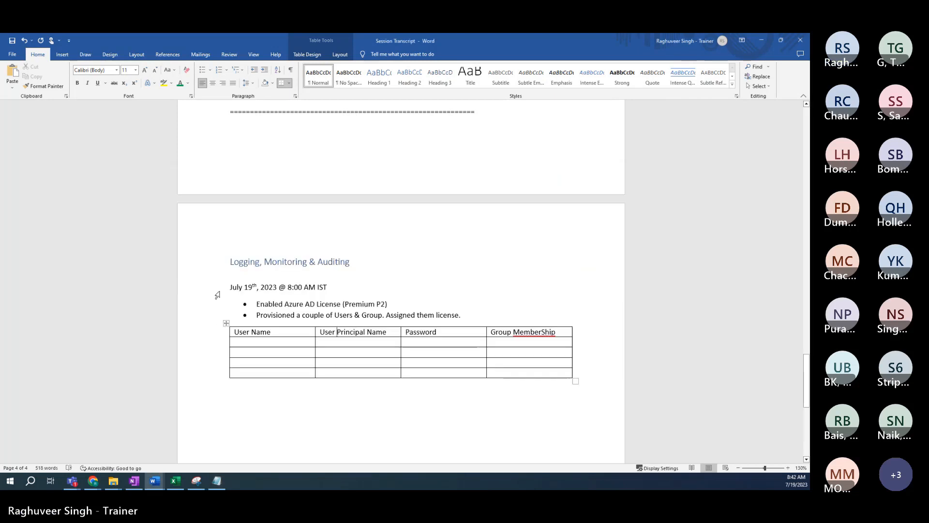
pyautogui.click(249, 343)
pyautogui.hotkey('ctrl', 'v')
pyautogui.hotkey('alt', 'Tab')
# Step: Paste the first user's principal name and password from Notepad into the row, then select the table
pyautogui.moveTo(203, 196); pyautogui.dragTo(519, 197)
pyautogui.hotkey('ctrl', 'c')
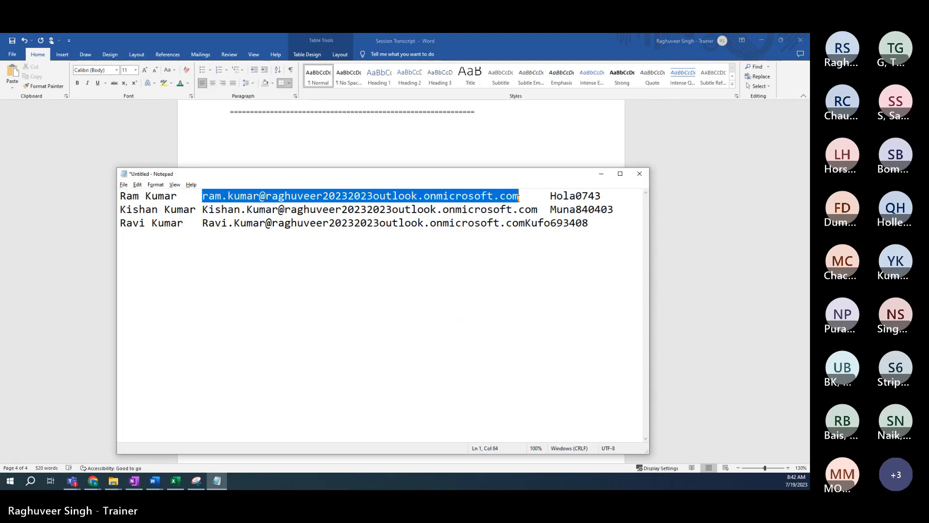
pyautogui.hotkey('alt', 'Tab')
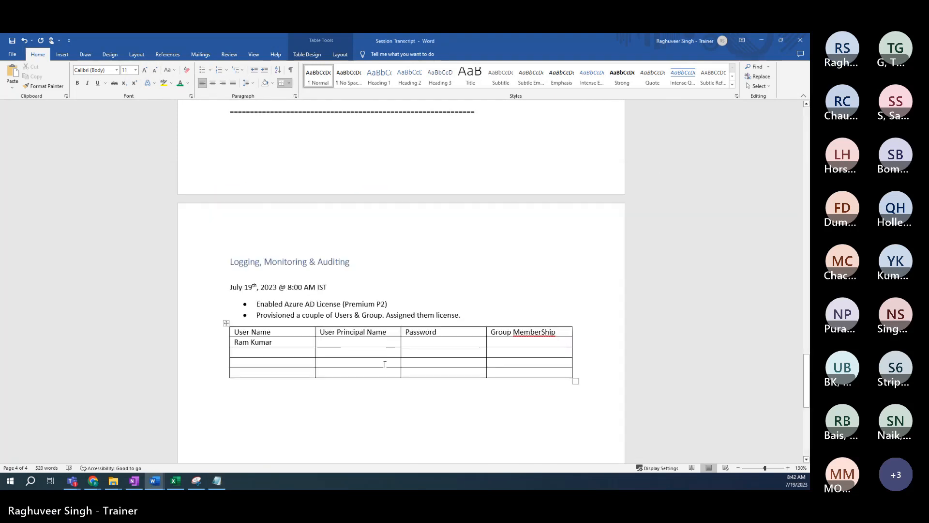
pyautogui.hotkey('ctrl', 'v')
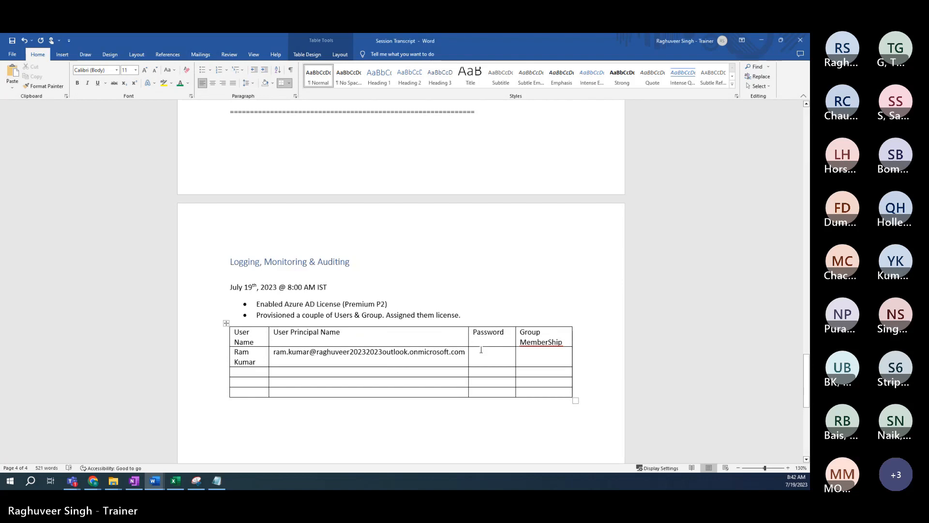
pyautogui.hotkey('alt', 'Tab')
pyautogui.doubleClick(564, 199)
pyautogui.hotkey('ctrl', 'c')
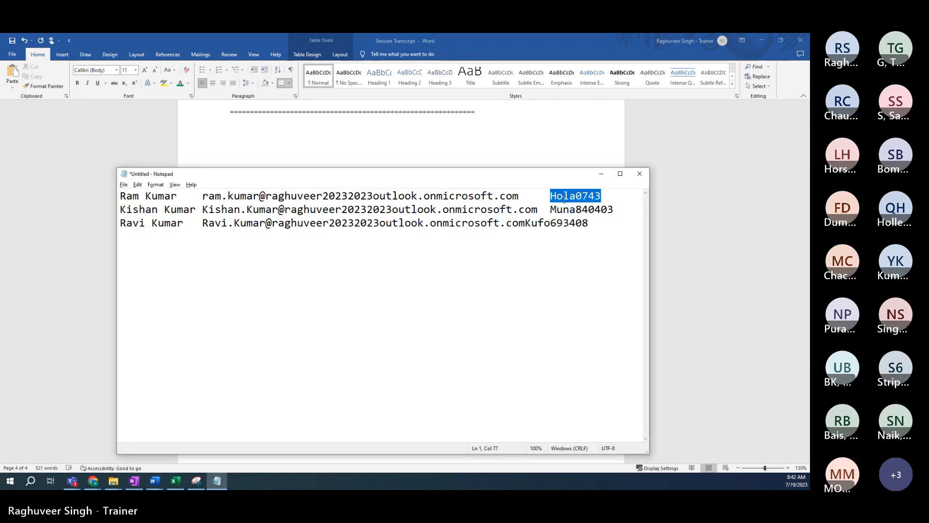
pyautogui.hotkey('alt', 'Tab')
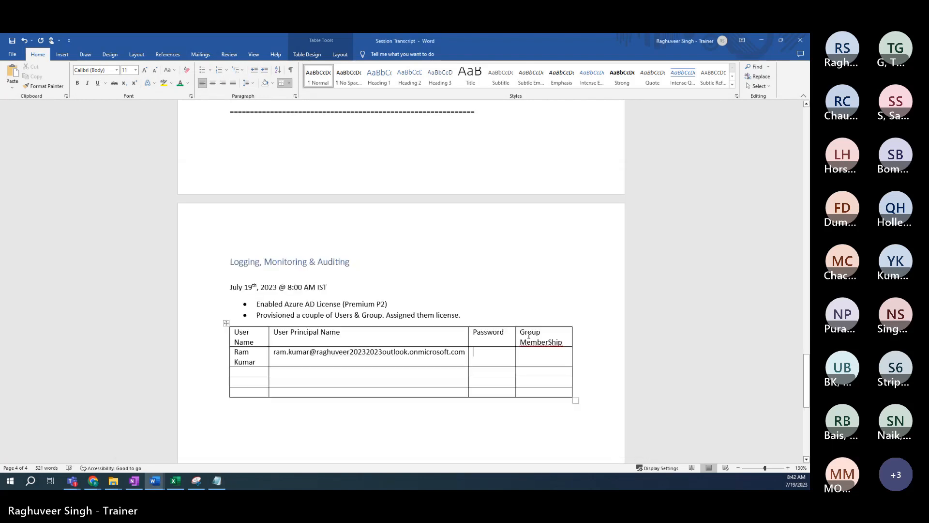
pyautogui.hotkey('ctrl', 'v')
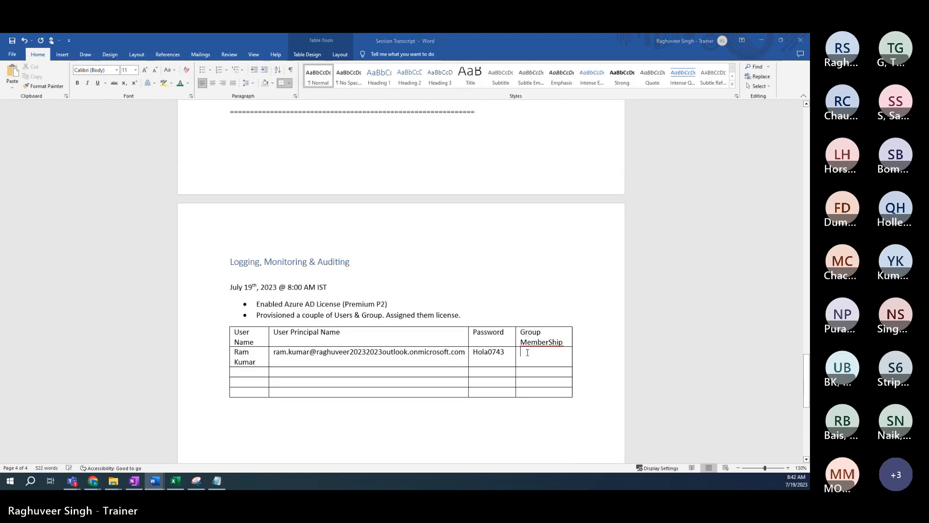
pyautogui.hotkey('alt', 'Tab')
pyautogui.hotkey('alt', 'Tab')
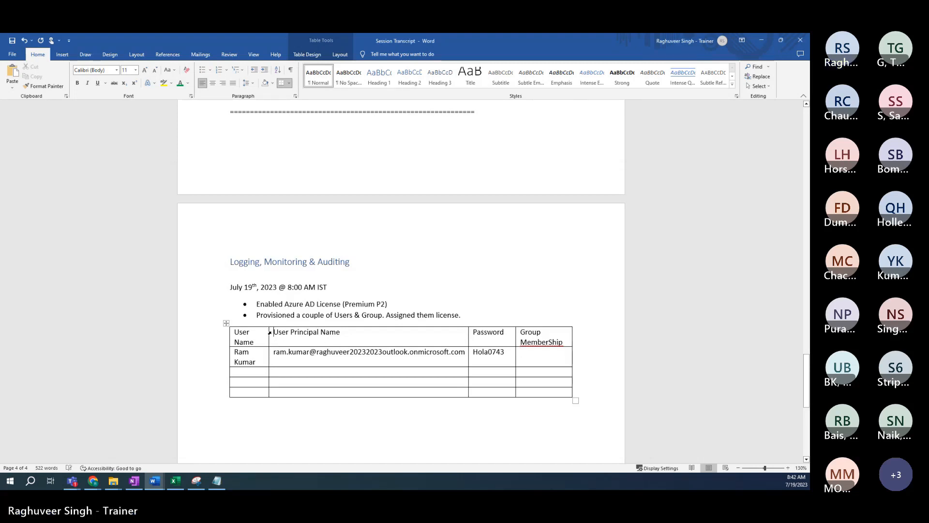
pyautogui.moveTo(236, 331)
pyautogui.mouseDown()
pyautogui.moveTo(561, 385)
pyautogui.moveTo(564, 393)
pyautogui.mouseUp()
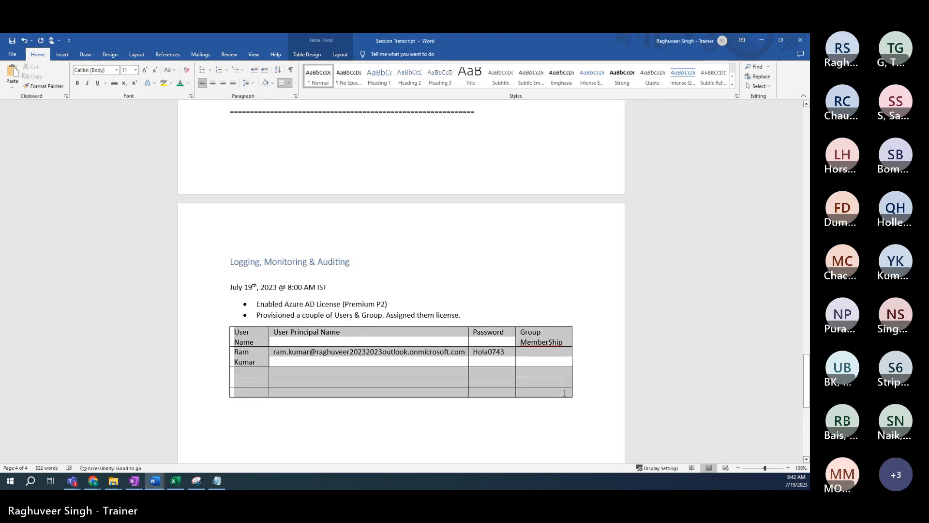
# Step: Set the table text to font size 9
pyautogui.click(136, 71)
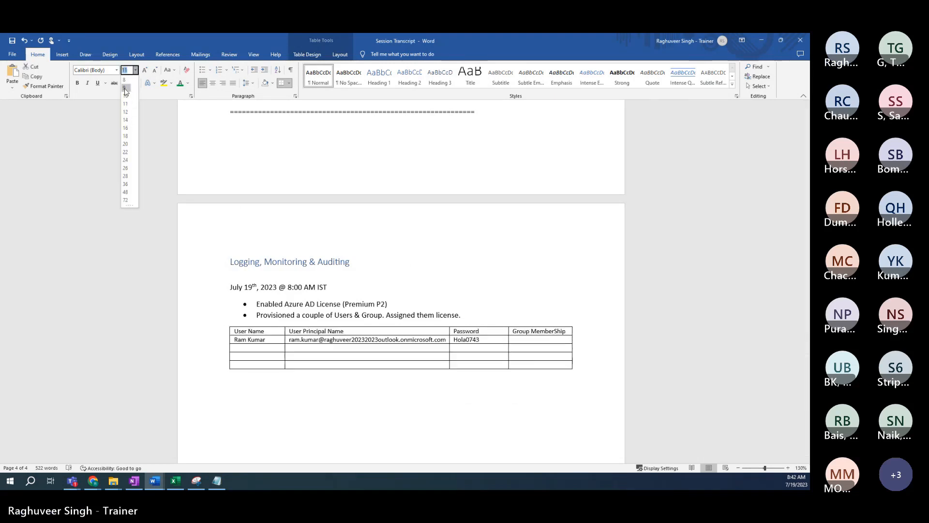
pyautogui.click(125, 88)
pyautogui.click(256, 366)
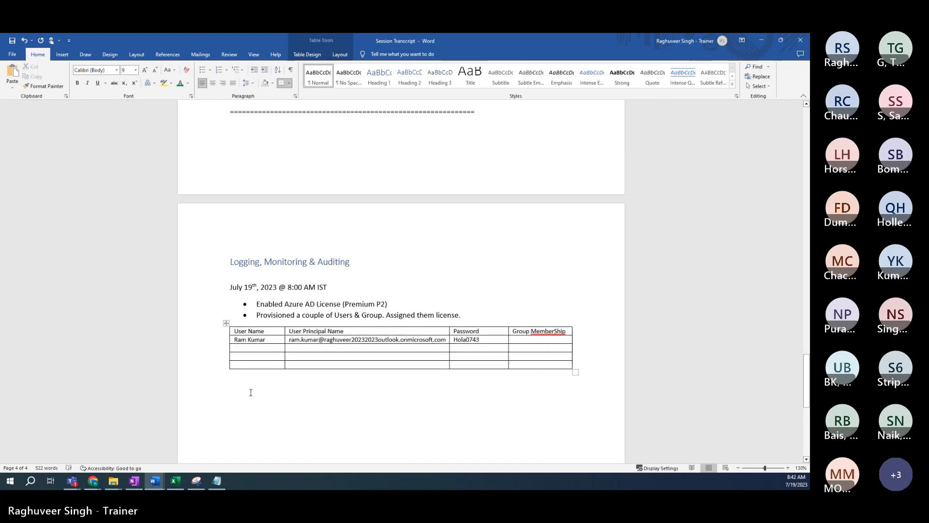
# Step: Bold the header row and correct MemberShip to Membership
pyautogui.moveTo(237, 332); pyautogui.dragTo(544, 332)
pyautogui.hotkey('ctrl', 'b')
pyautogui.click(544, 332)
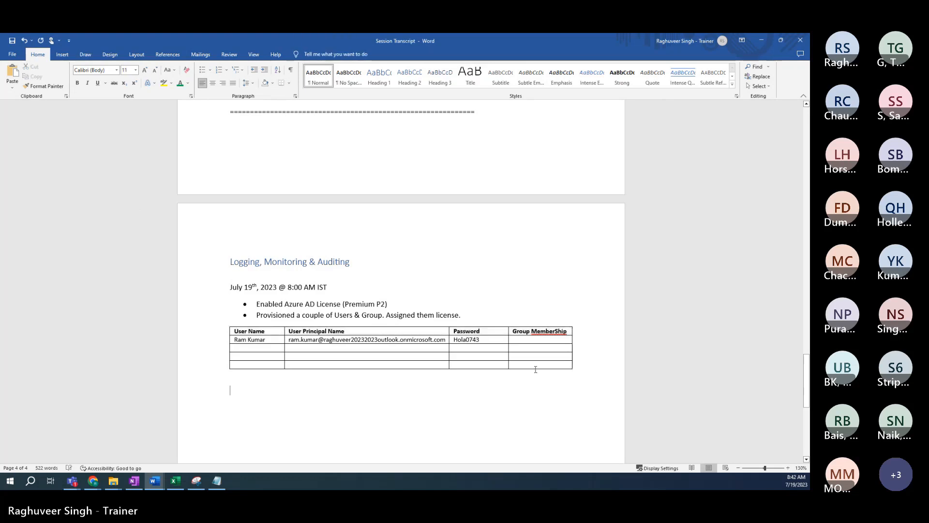
pyautogui.rightClick(545, 333)
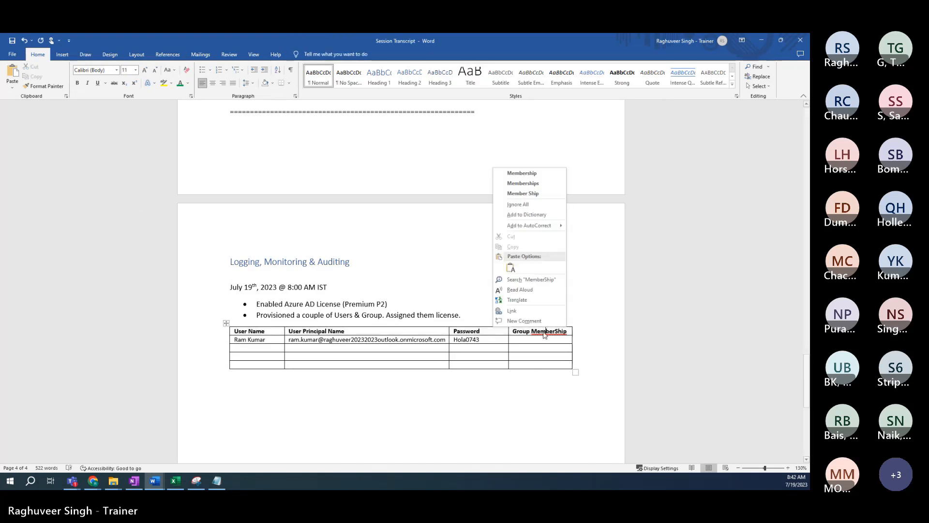
pyautogui.click(522, 173)
pyautogui.click(249, 373)
pyautogui.scroll(-1, 251, 359)
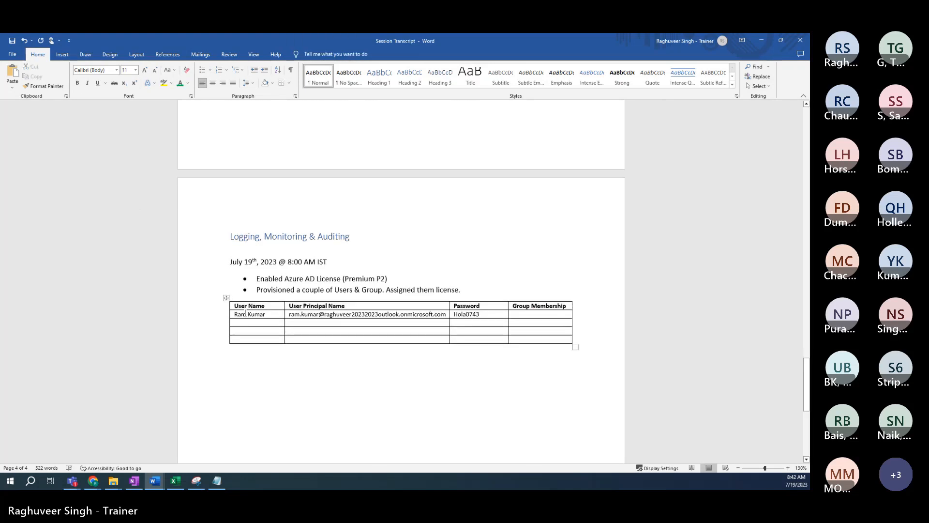
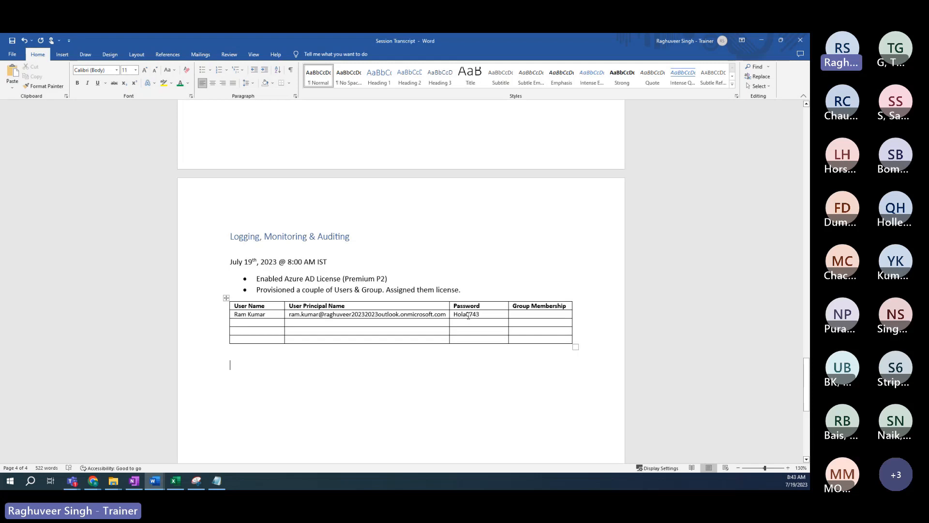
# Step: Copy the second and third users' principal names from Notepad into table rows 2 and 3
pyautogui.moveTo(482, 315); pyautogui.dragTo(454, 315)
pyautogui.click(462, 323)
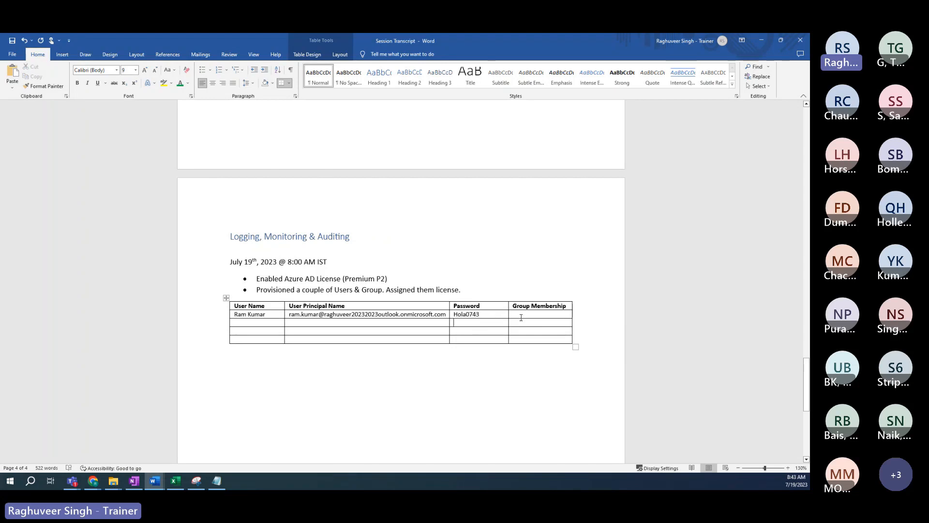
pyautogui.hotkey('alt', 'Tab')
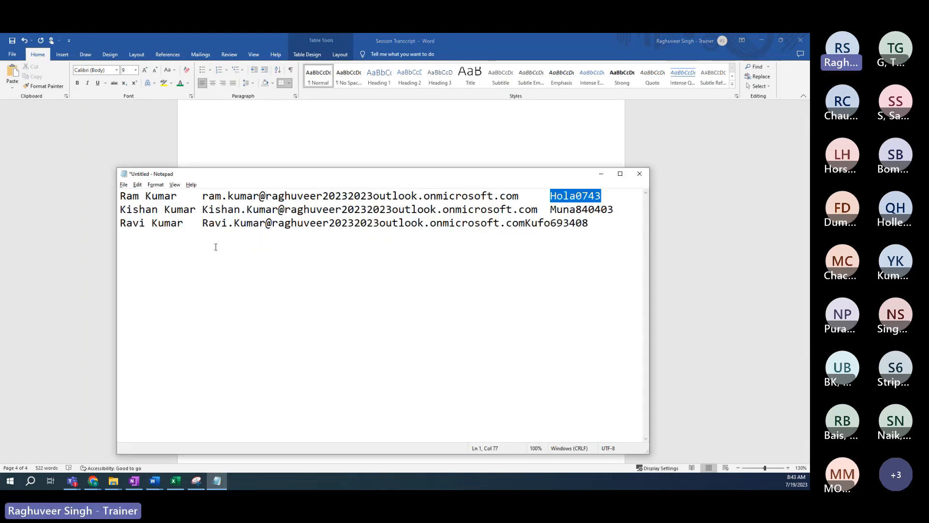
pyautogui.moveTo(202, 209); pyautogui.dragTo(538, 211)
pyautogui.hotkey('ctrl', 'c')
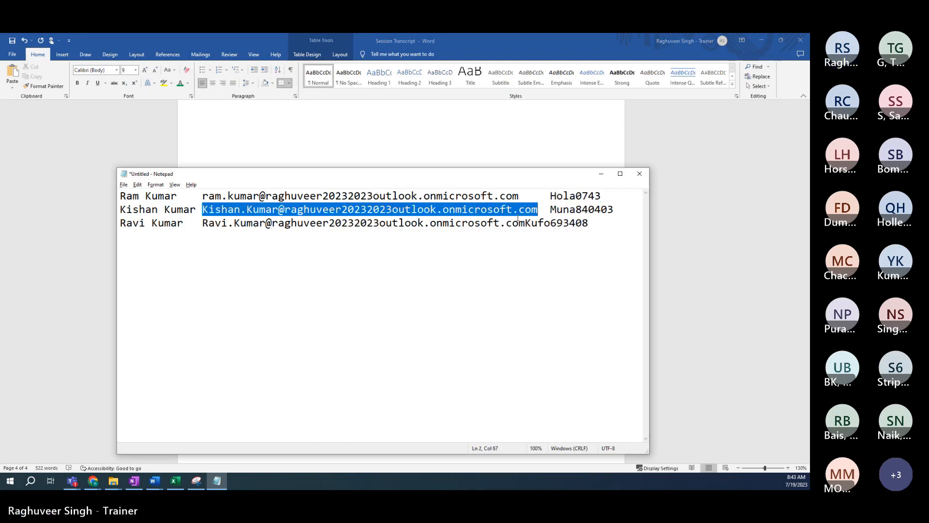
pyautogui.hotkey('alt', 'Tab')
pyautogui.click(318, 323)
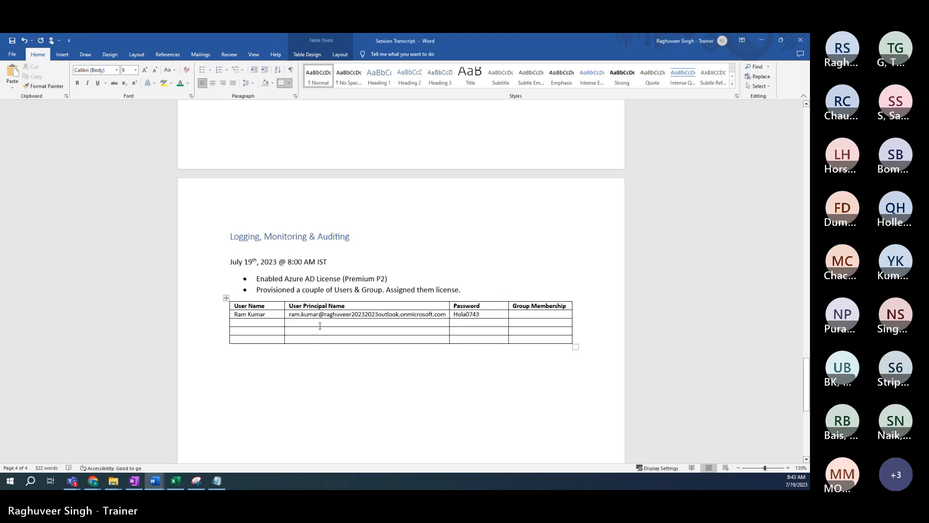
pyautogui.hotkey('ctrl', 'v')
pyautogui.hotkey('alt', 'Tab')
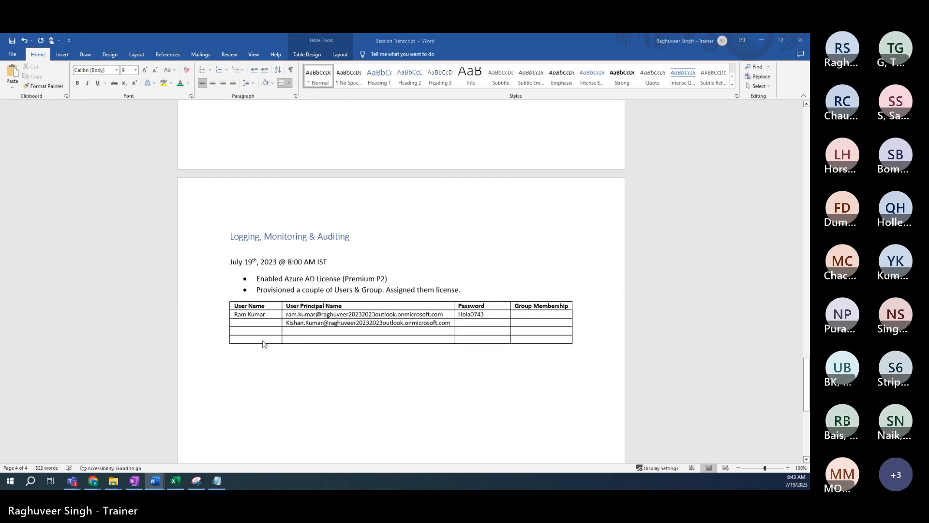
pyautogui.moveTo(203, 223); pyautogui.dragTo(525, 223)
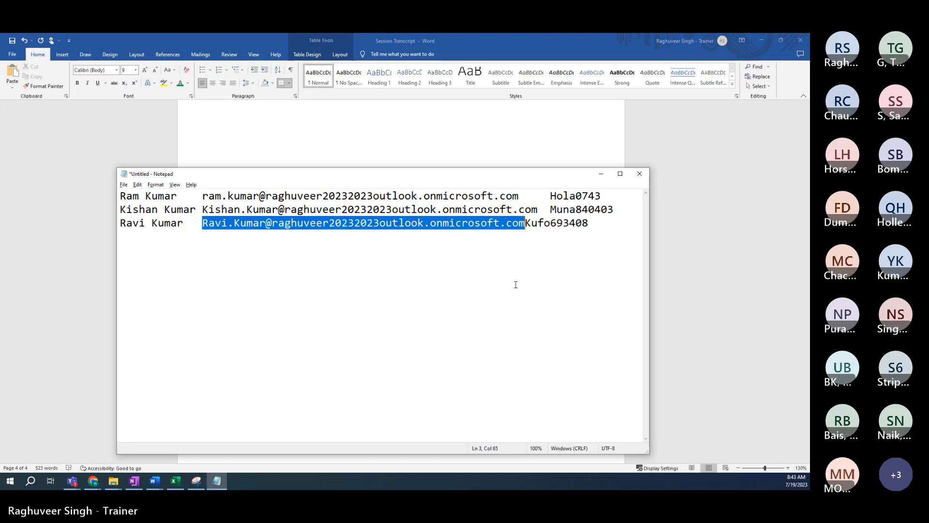
pyautogui.hotkey('ctrl', 'c')
pyautogui.hotkey('alt', 'Tab')
pyautogui.click(293, 333)
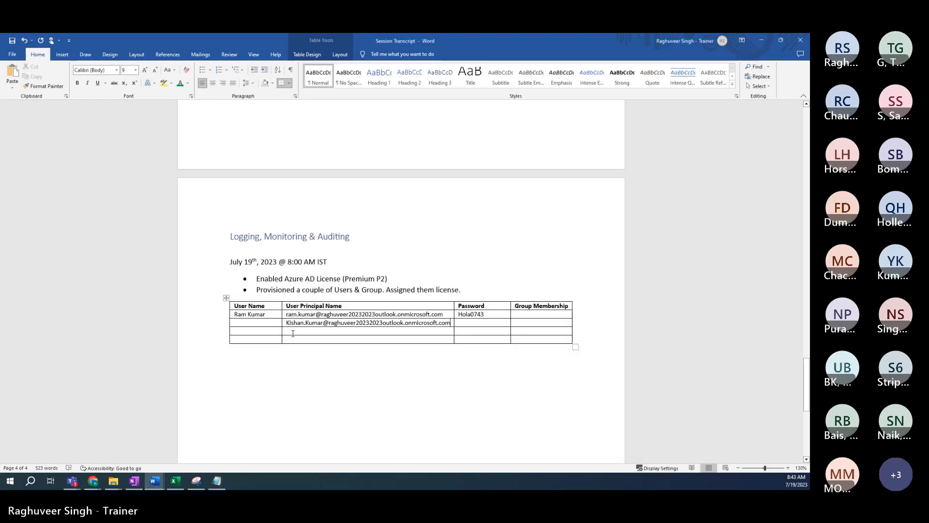
pyautogui.hotkey('ctrl', 'v')
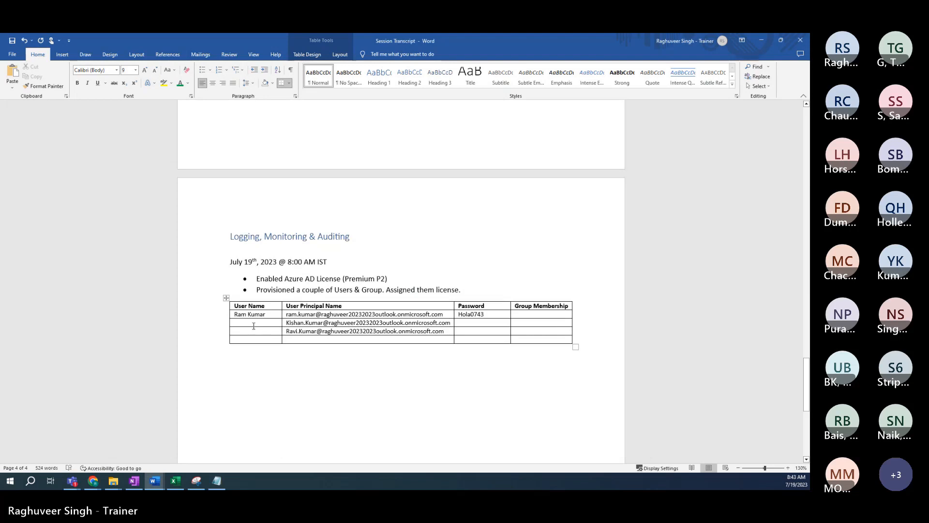
# Step: Type the second and third users' names into their rows and add the second user's first name to the dictionary
pyautogui.hotkey('alt', 'Tab')
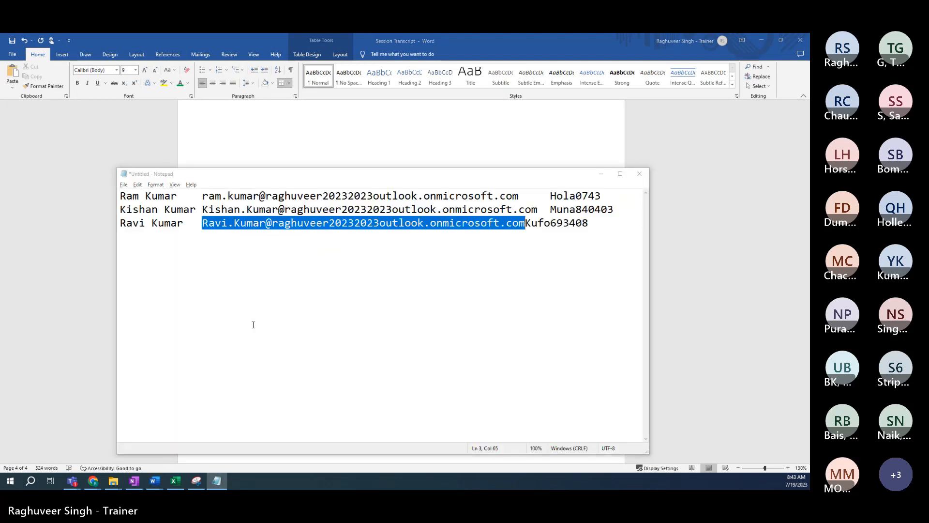
pyautogui.hotkey('alt', 'Tab')
pyautogui.write('Kisha')
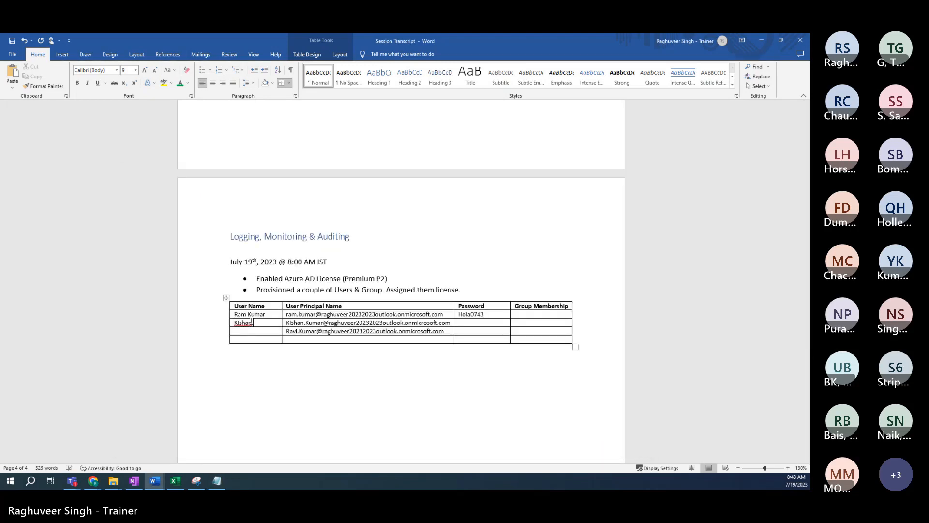
pyautogui.write('n Kumar')
pyautogui.press('Tab')
pyautogui.hotkey('alt', 'Tab')
pyautogui.hotkey('alt', 'Tab')
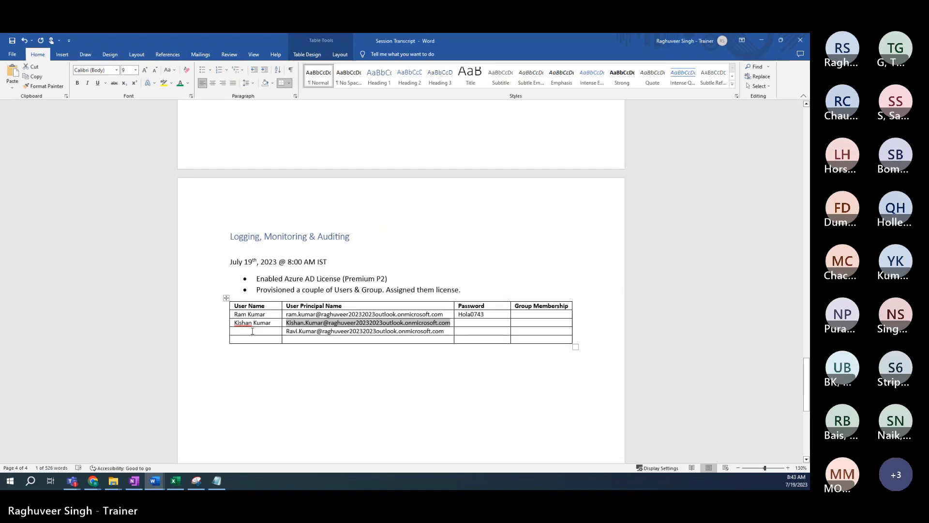
pyautogui.click(253, 331)
pyautogui.write('Ravi Kumar')
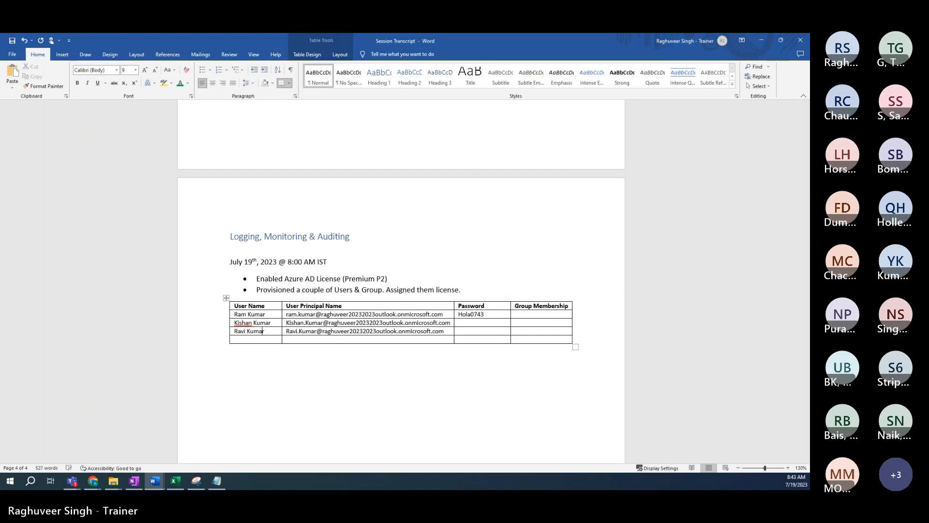
pyautogui.rightClick(242, 323)
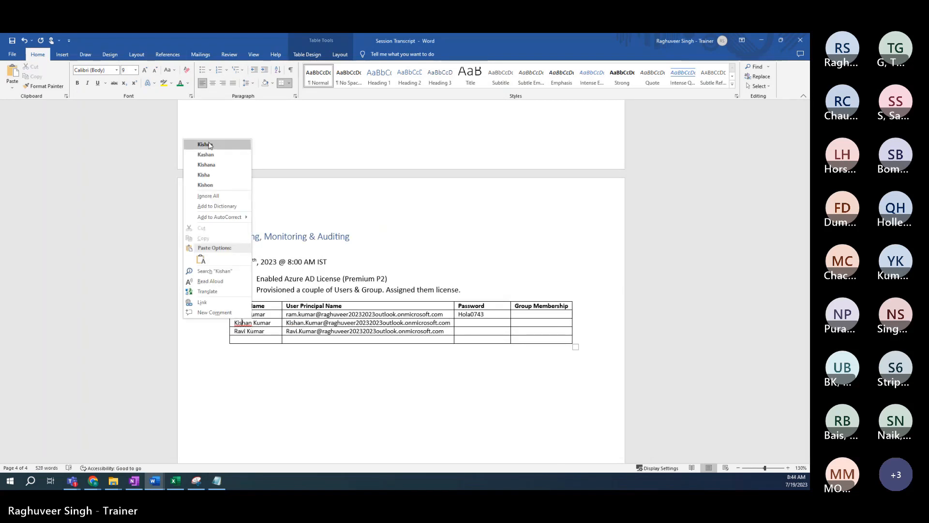
pyautogui.click(213, 207)
pyautogui.click(313, 371)
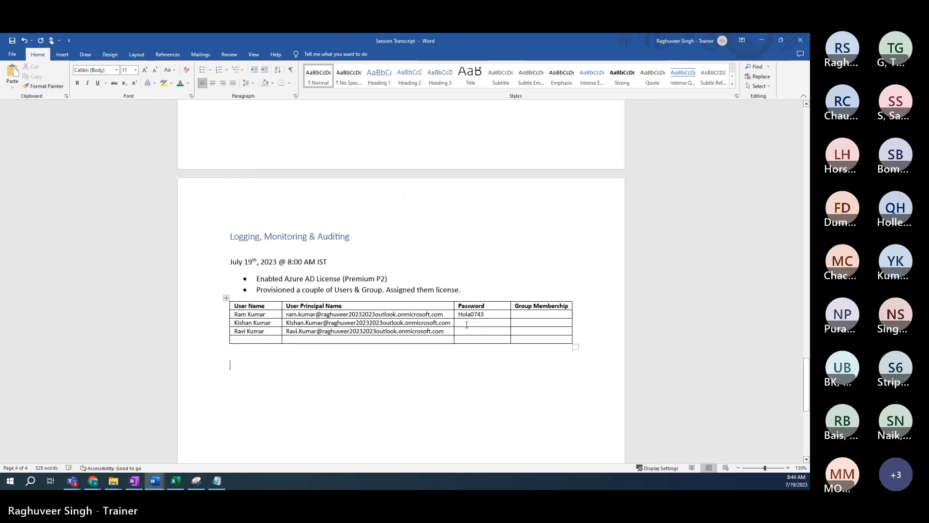
# Step: Copy the second and third users' passwords from Notepad into their Password cells
pyautogui.hotkey('alt', 'Tab')
pyautogui.moveTo(551, 209); pyautogui.dragTo(617, 208)
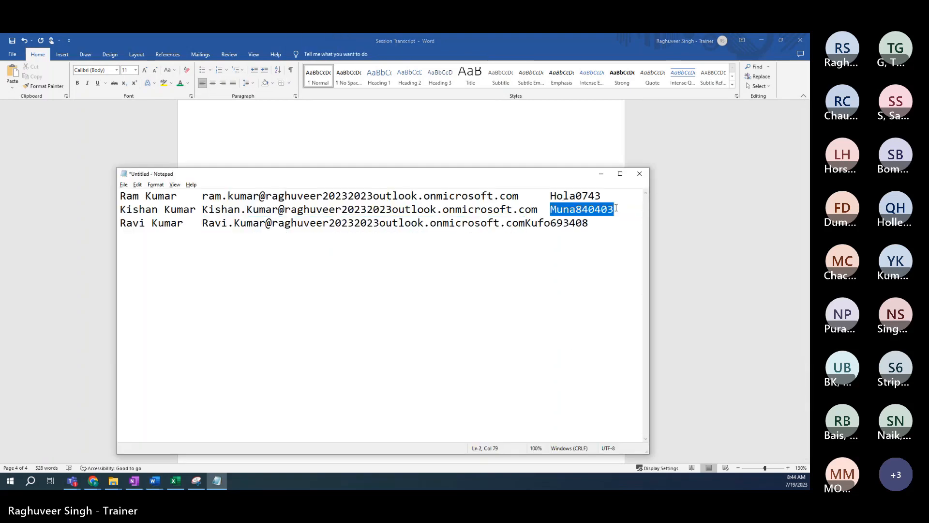
pyautogui.hotkey('alt', 'Tab')
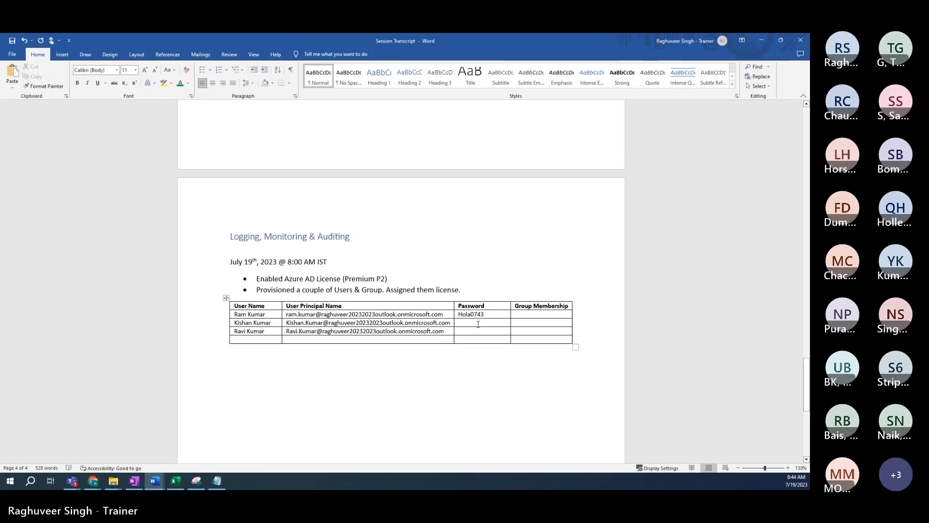
pyautogui.click(478, 325)
pyautogui.hotkey('ctrl', 'v')
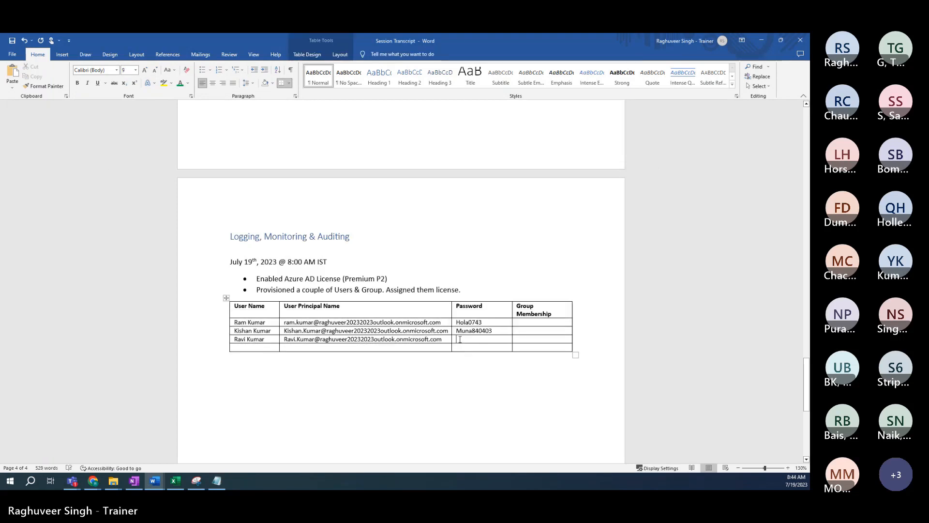
pyautogui.hotkey('alt', 'Tab')
pyautogui.moveTo(523, 223); pyautogui.dragTo(592, 223)
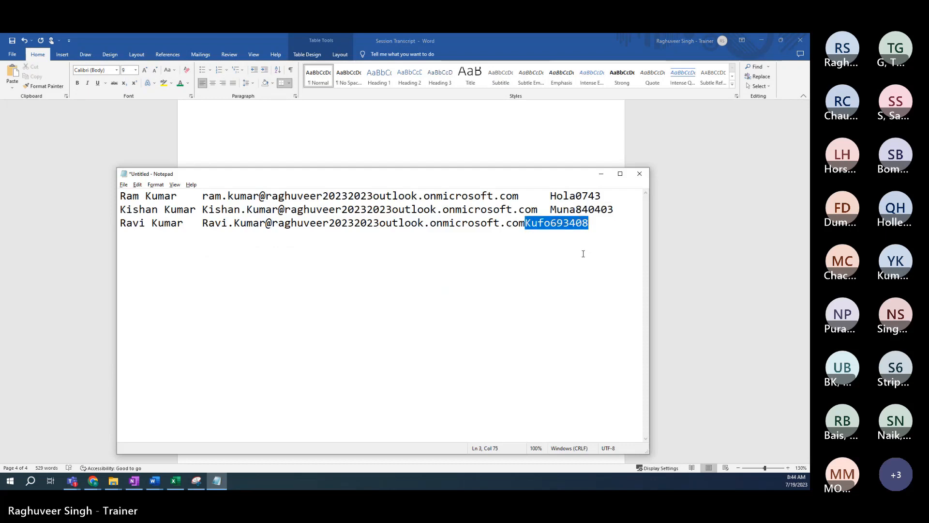
pyautogui.hotkey('alt', 'Tab')
pyautogui.hotkey('ctrl', 'v')
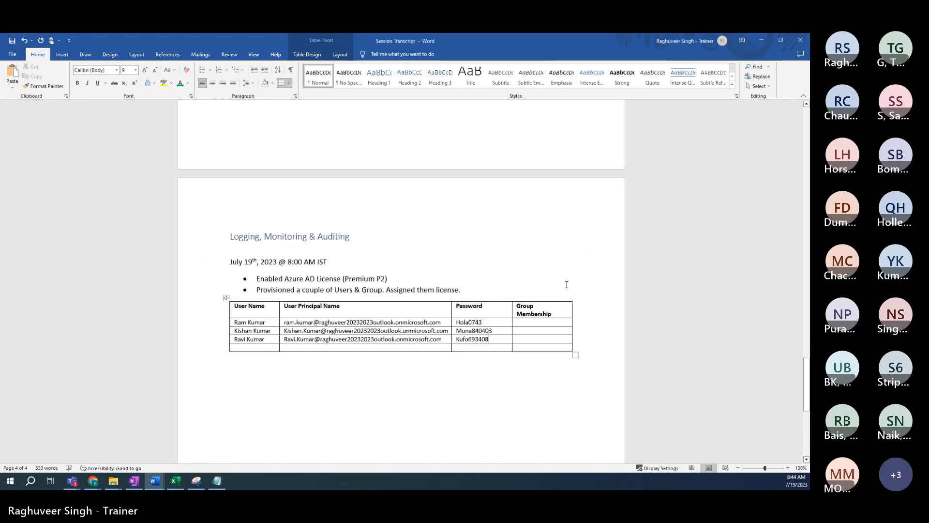
# Step: Close the Notepad list without saving and save the Word document
pyautogui.hotkey('alt', 'Tab')
pyautogui.click(639, 174)
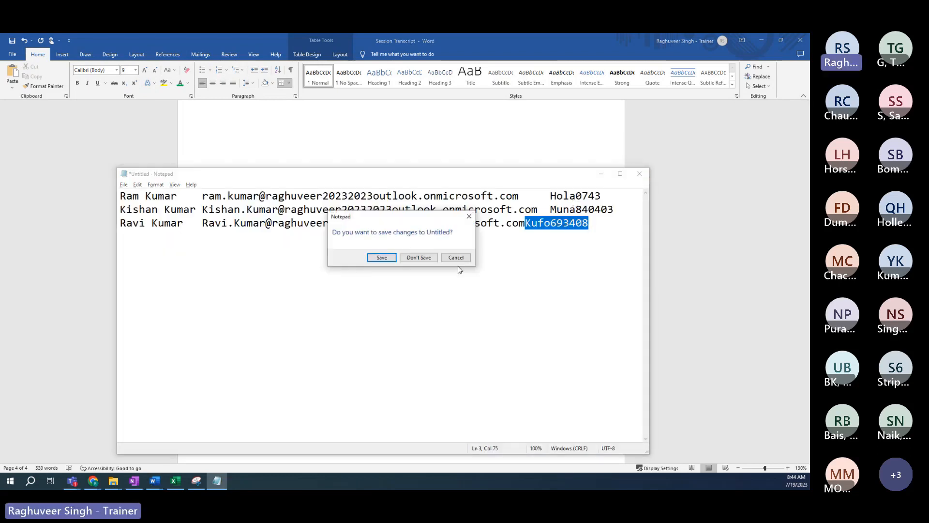
pyautogui.click(419, 257)
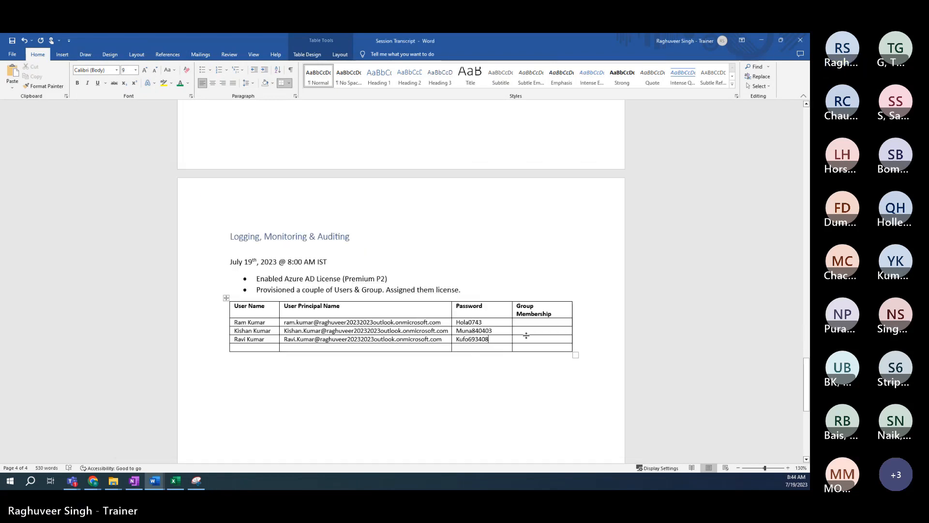
pyautogui.hotkey('ctrl', 's')
pyautogui.hotkey('alt', 'Tab')
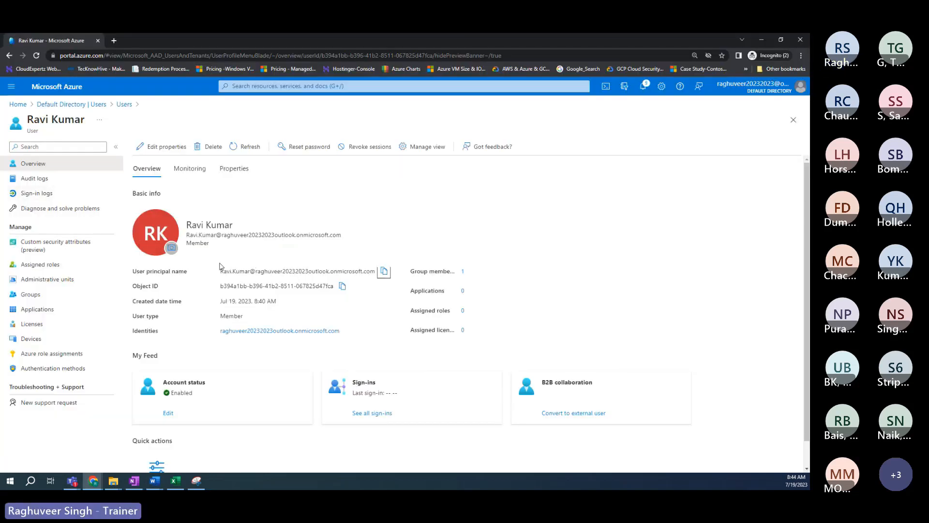
# Step: Go to the directory's Users list, open Edit columns and add a new column
pyautogui.click(56, 105)
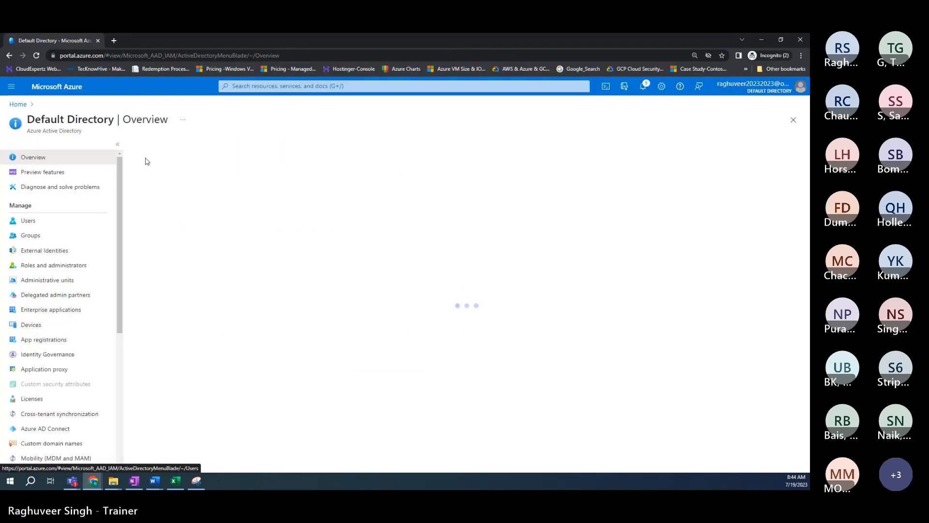
pyautogui.click(46, 221)
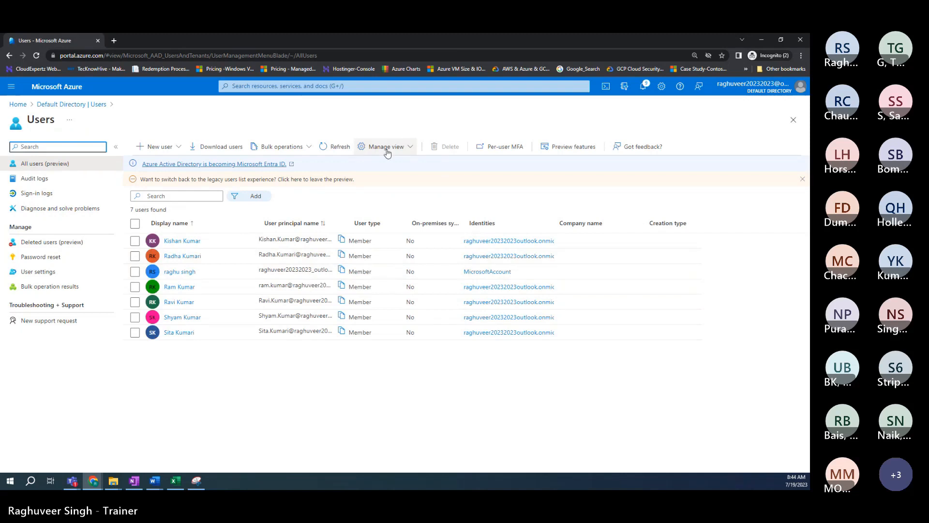
pyautogui.click(386, 165)
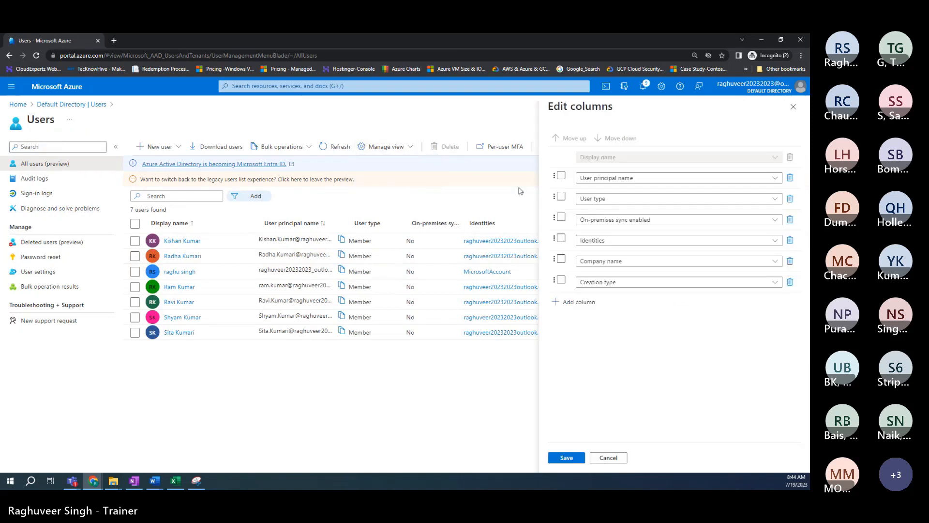
pyautogui.click(578, 305)
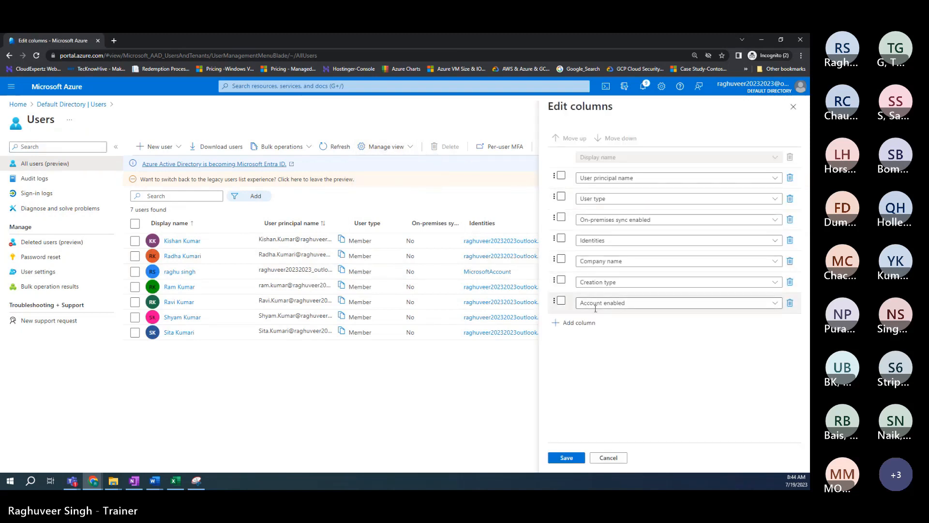
pyautogui.click(606, 305)
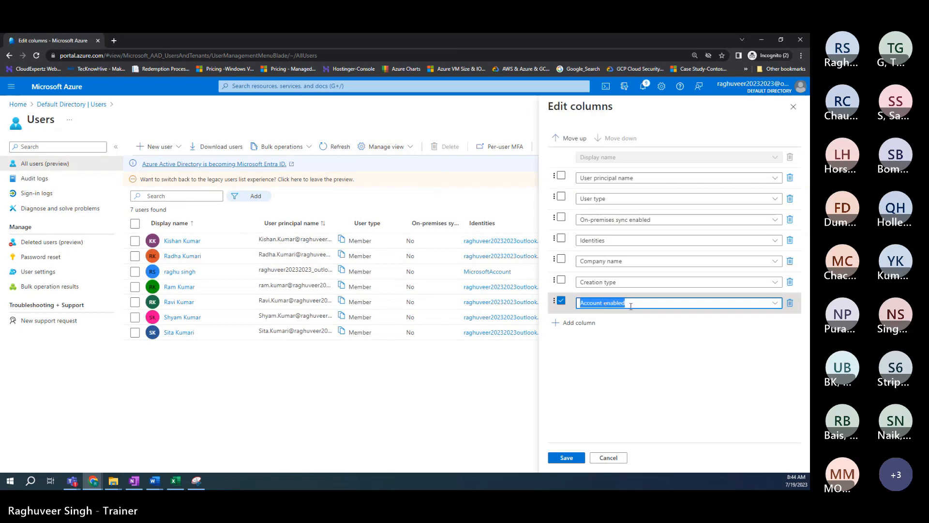
# Step: Scroll through the available user fields in the new column's dropdown
pyautogui.click(768, 305)
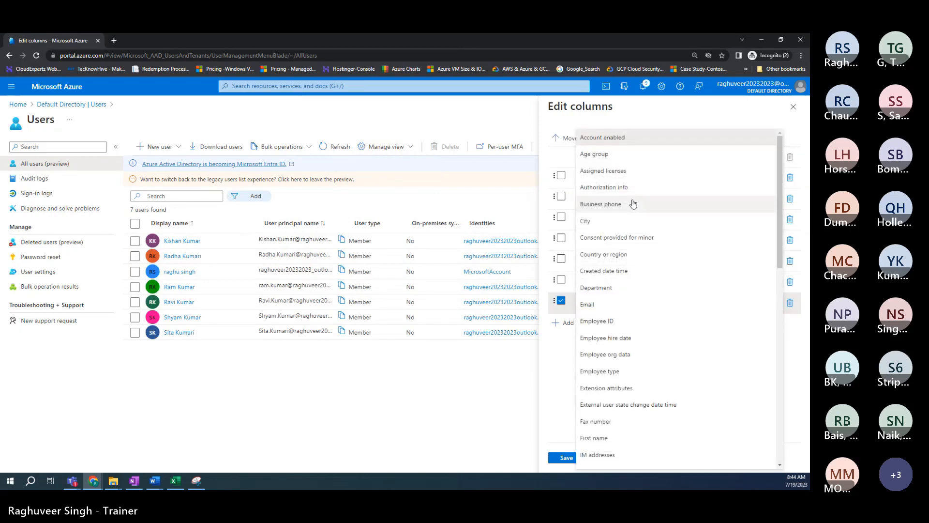
pyautogui.scroll(-3, 623, 322)
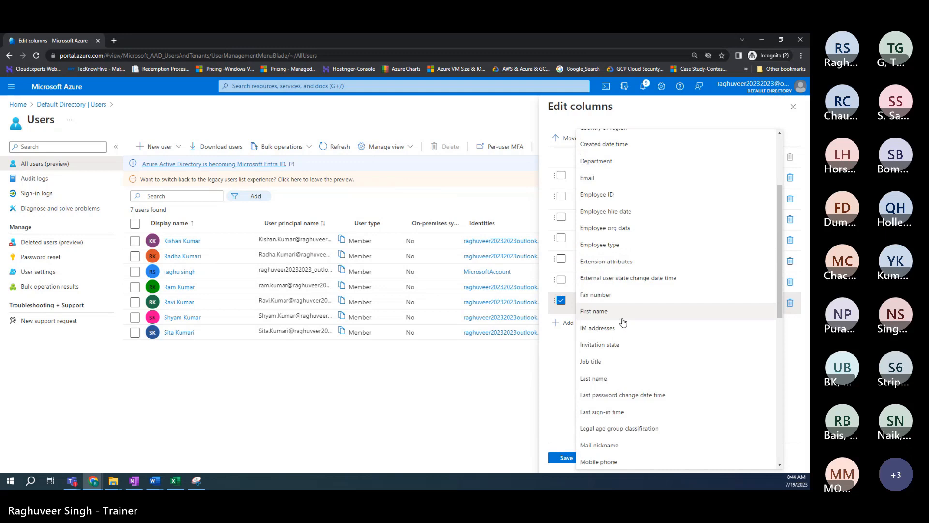
pyautogui.scroll(2, 623, 321)
pyautogui.scroll(1, 623, 321)
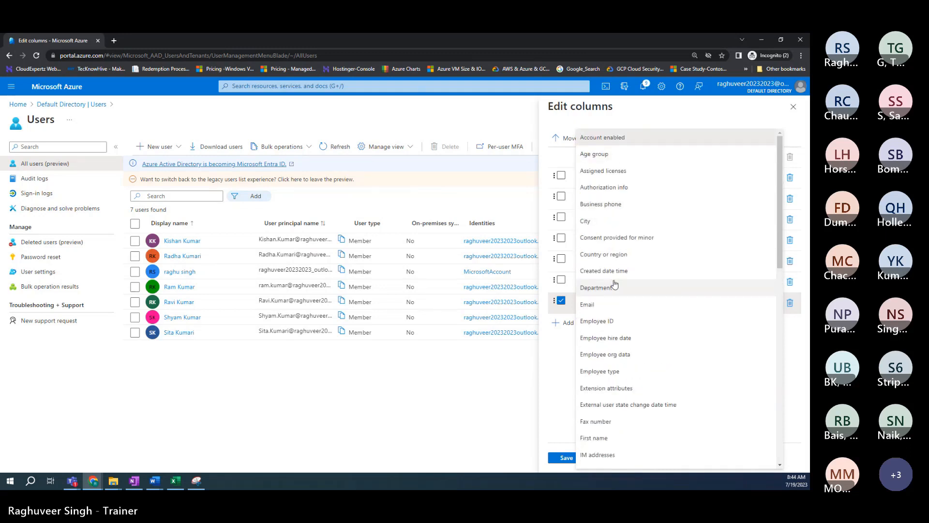
pyautogui.scroll(-2, 622, 322)
pyautogui.scroll(-5, 623, 325)
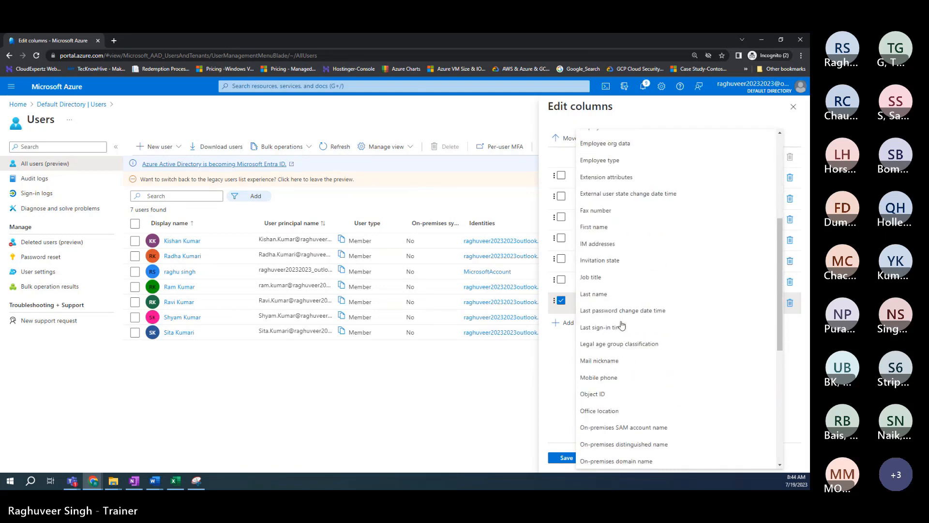
pyautogui.scroll(-5, 622, 325)
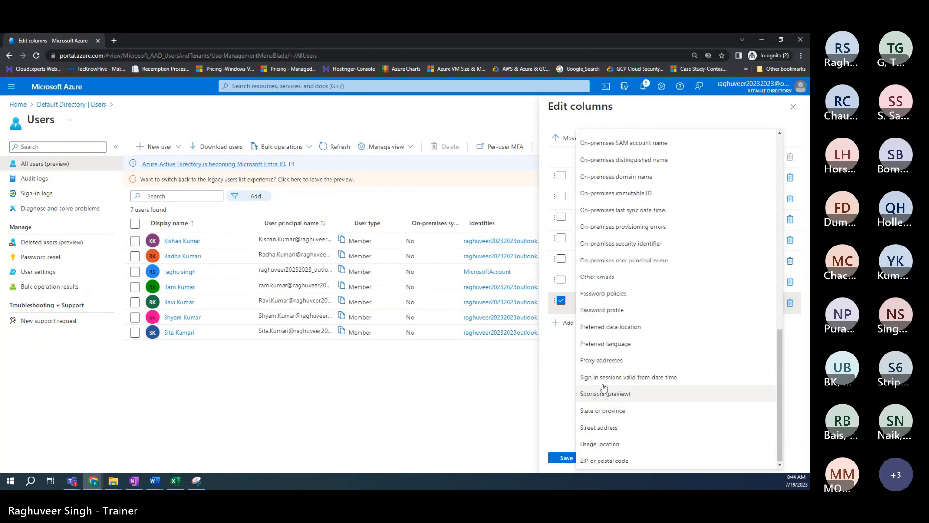
pyautogui.scroll(1, 610, 305)
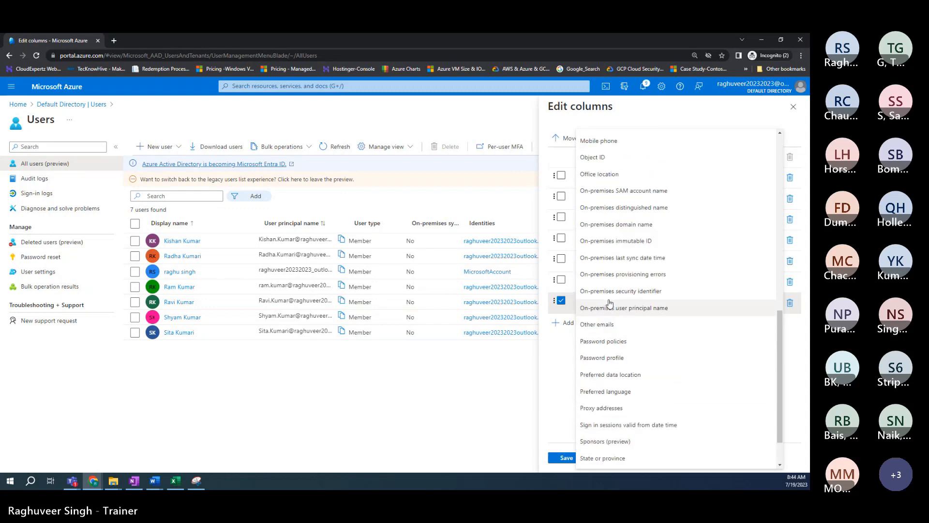
pyautogui.scroll(3, 609, 305)
pyautogui.scroll(1, 605, 304)
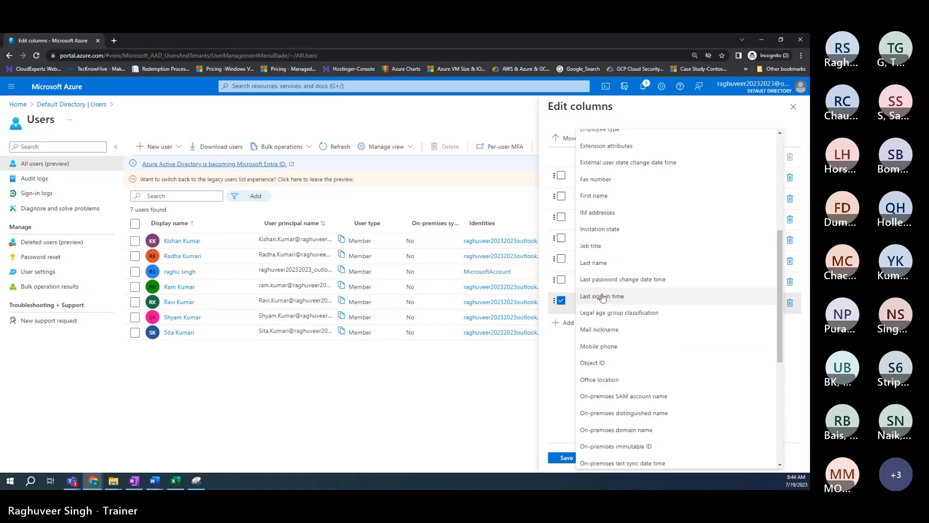
pyautogui.scroll(2, 605, 339)
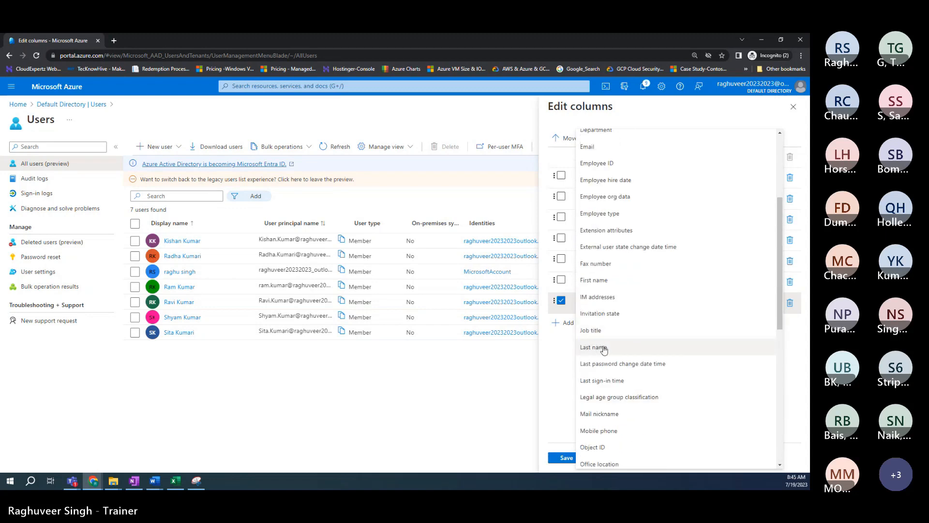
pyautogui.scroll(2, 605, 312)
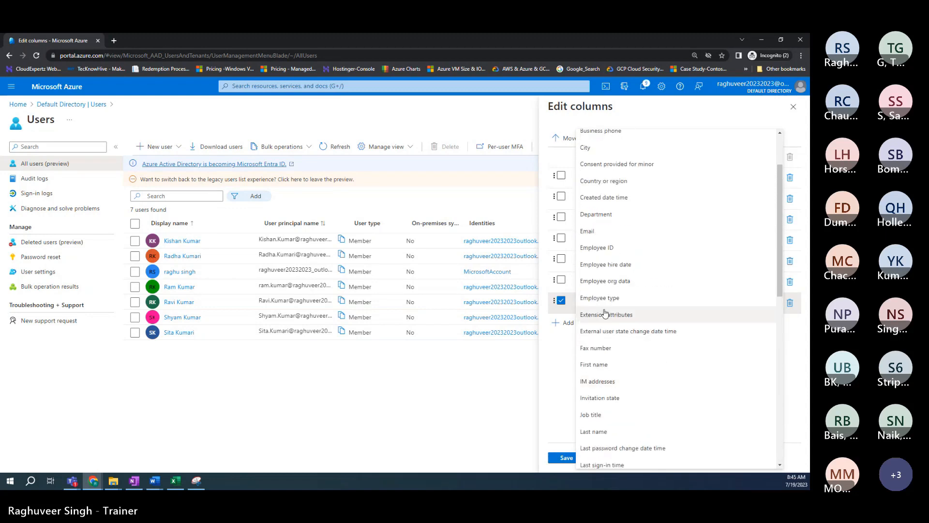
pyautogui.scroll(2, 605, 274)
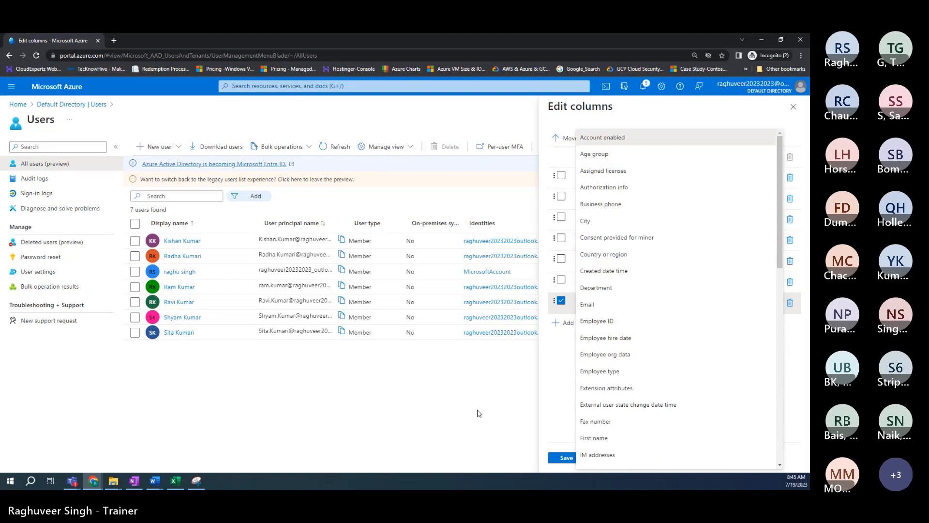
# Step: Add an Assigned licenses column to the Users list and save the column changes
pyautogui.click(793, 107)
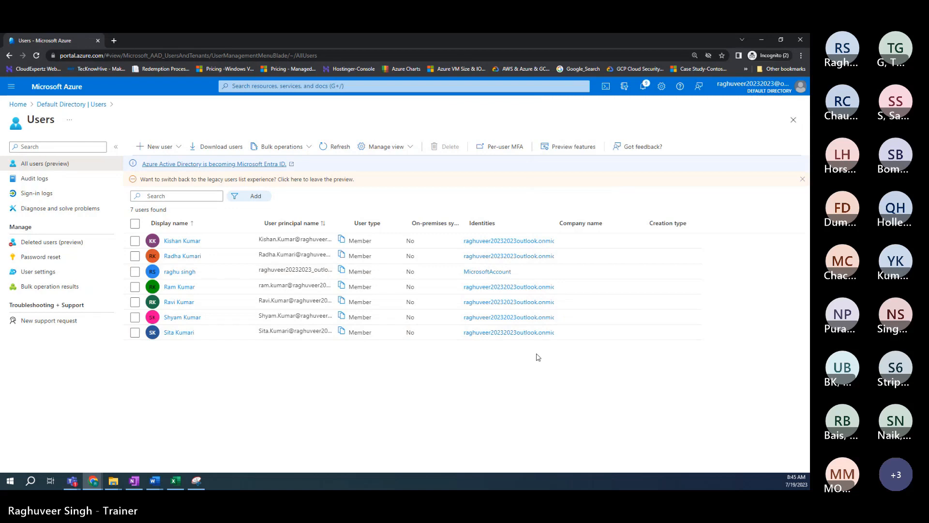
pyautogui.click(378, 164)
pyautogui.click(581, 309)
pyautogui.click(643, 308)
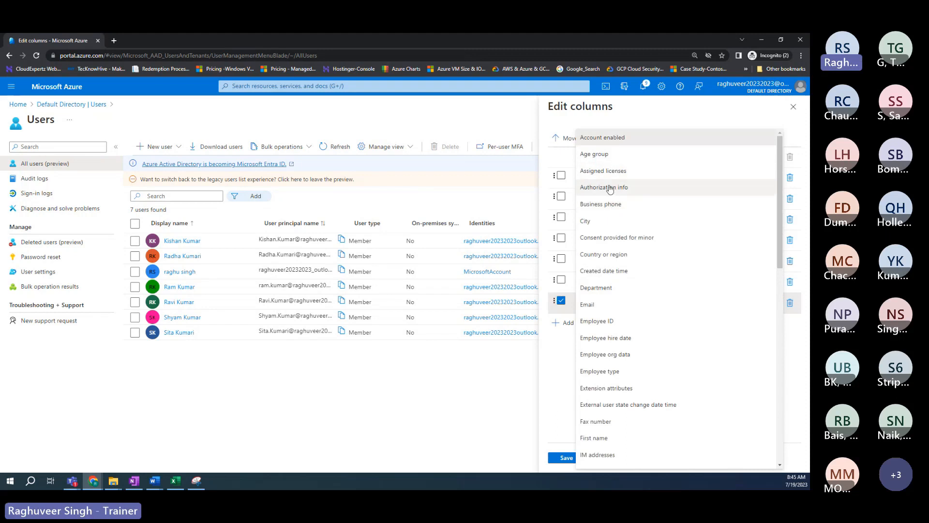
pyautogui.click(604, 170)
pyautogui.click(774, 282)
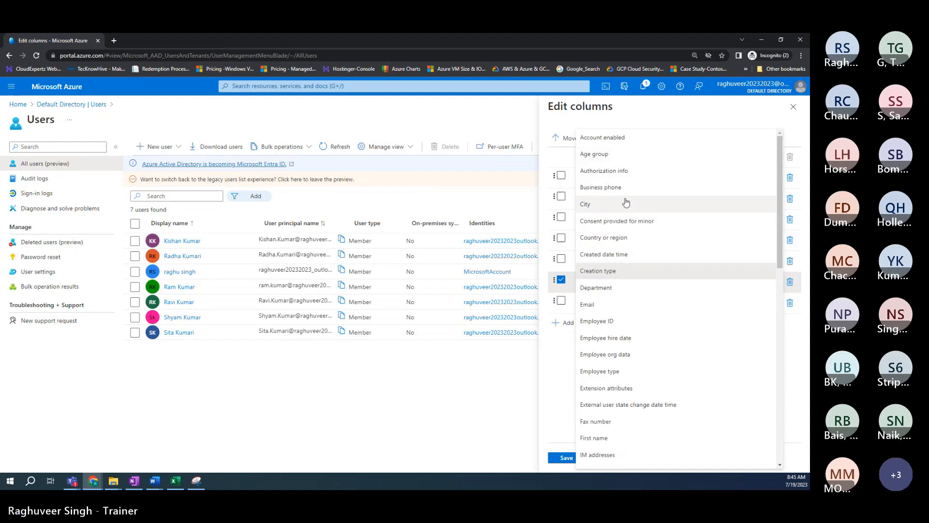
pyautogui.scroll(-1, 630, 271)
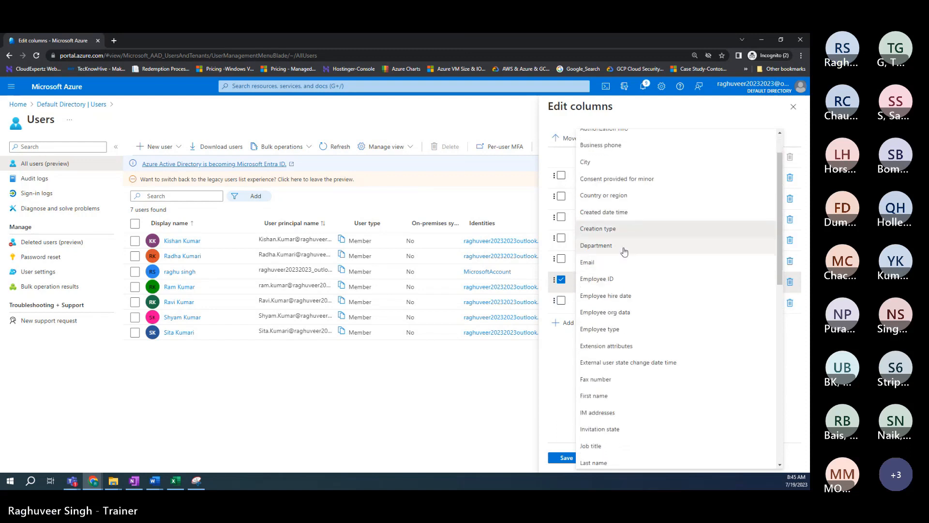
pyautogui.scroll(-2, 627, 309)
pyautogui.scroll(-4, 627, 309)
pyautogui.scroll(-2, 626, 309)
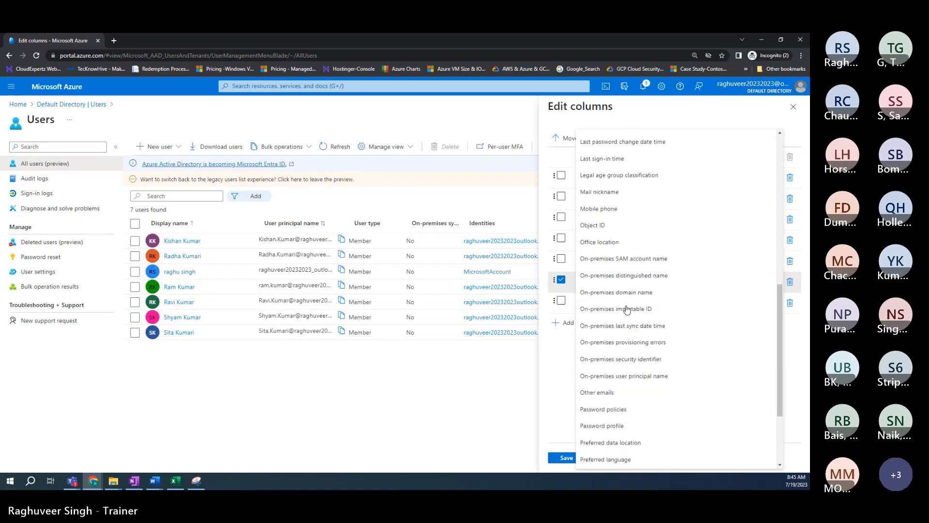
pyautogui.scroll(-2, 619, 298)
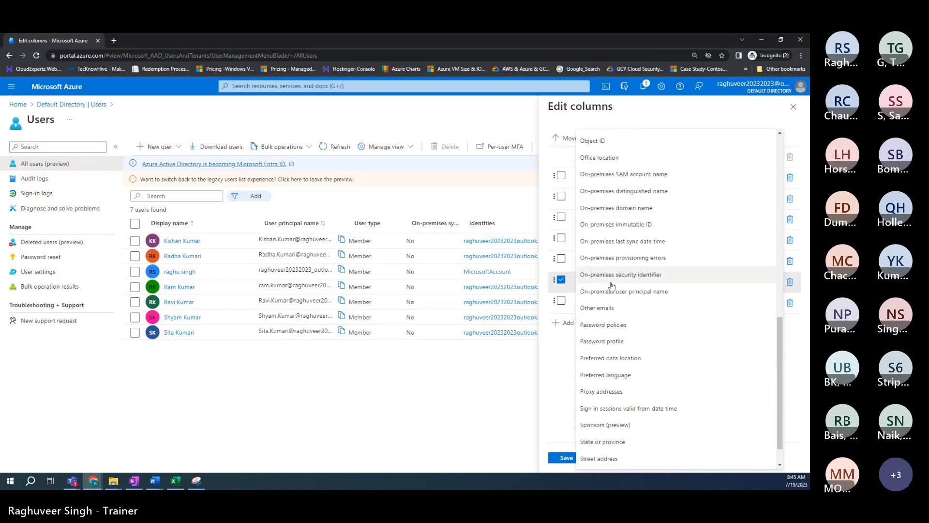
pyautogui.scroll(-1, 614, 327)
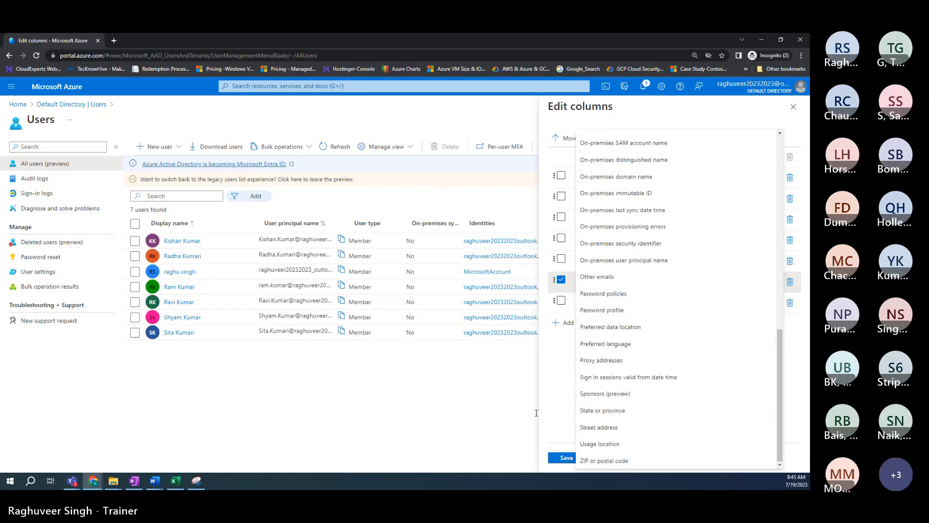
pyautogui.click(562, 458)
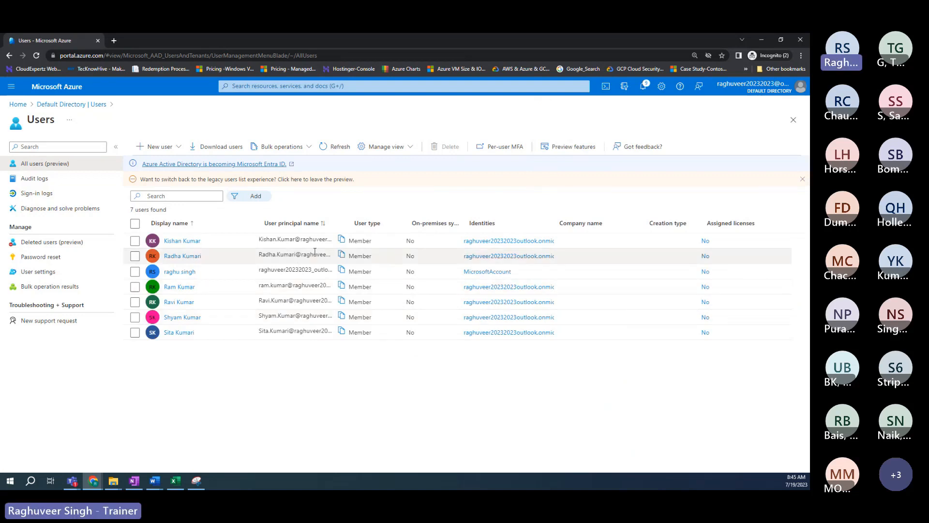
# Step: Widen the User principal name column so full principal names show
pyautogui.moveTo(348, 220); pyautogui.dragTo(454, 215)
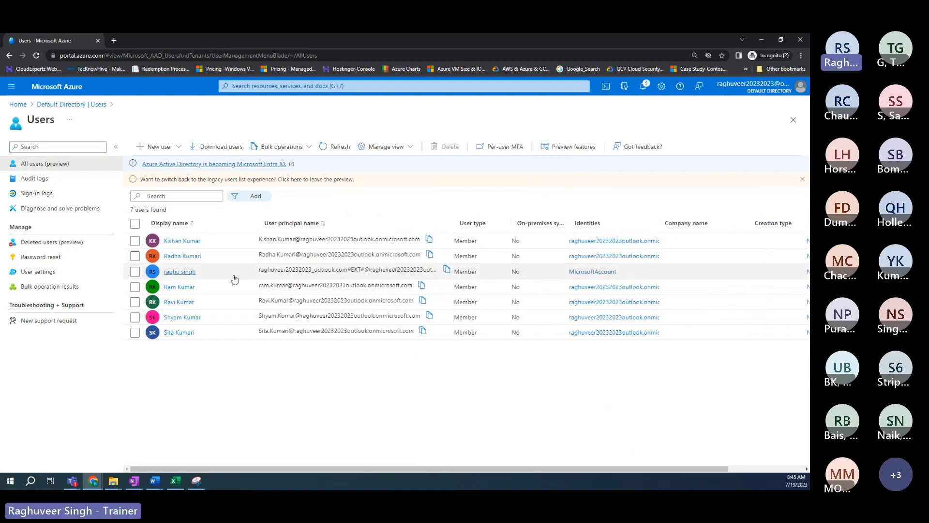
pyautogui.moveTo(571, 215); pyautogui.dragTo(570, 218)
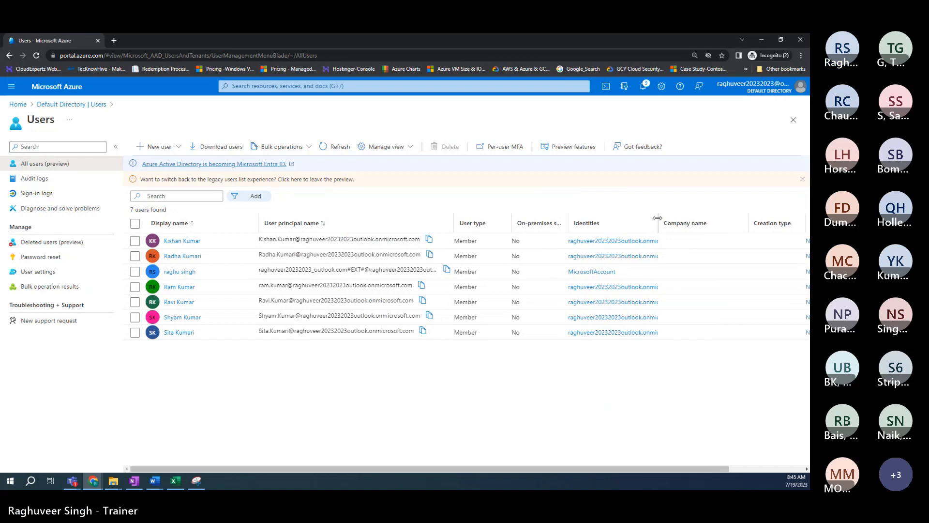
pyautogui.click(373, 166)
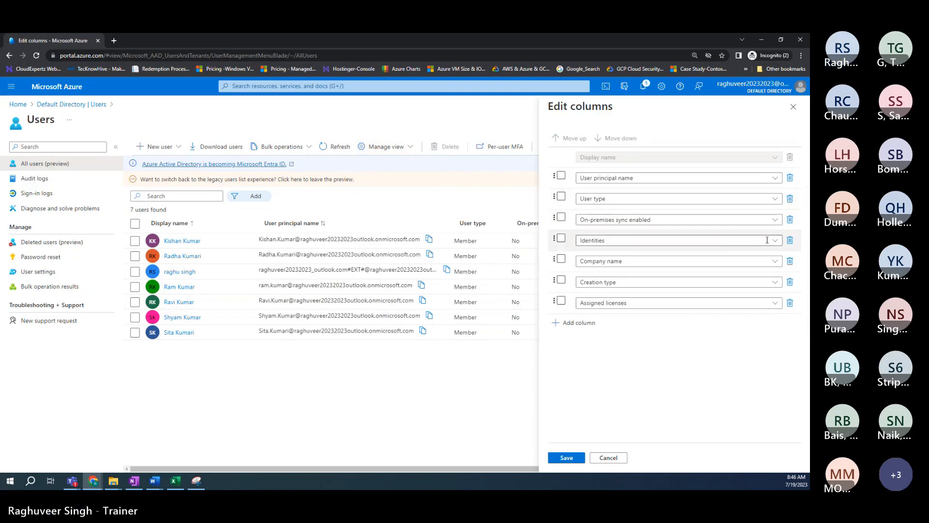
pyautogui.click(566, 458)
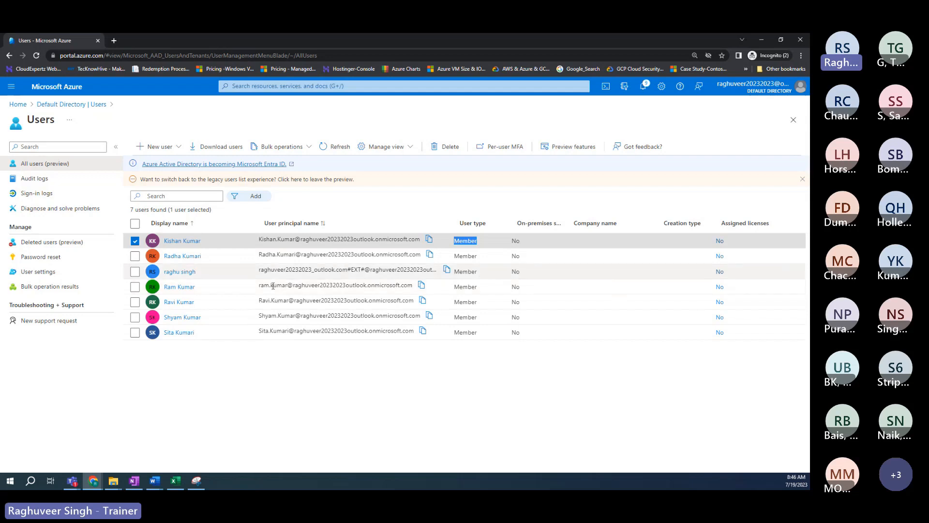
# Step: Delete the Company name and Creation type columns in Edit columns and save the layout
pyautogui.click(398, 151)
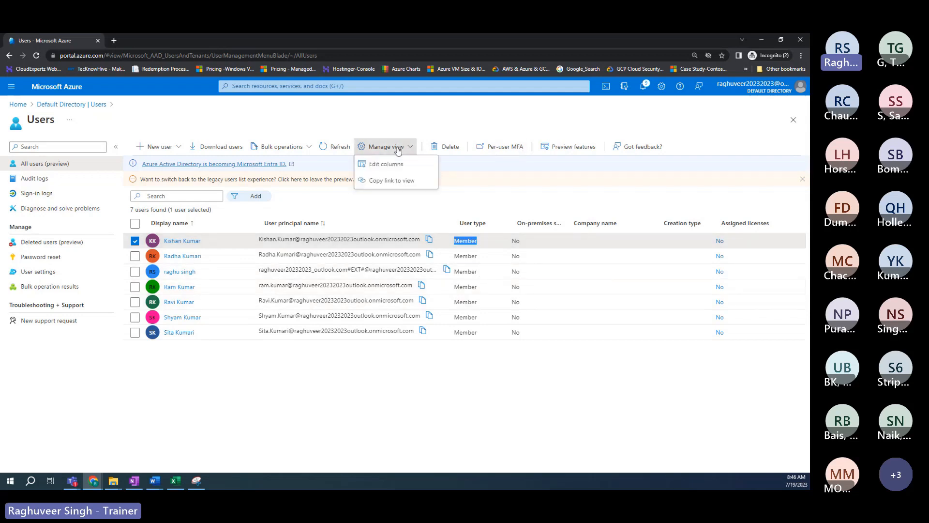
pyautogui.click(375, 165)
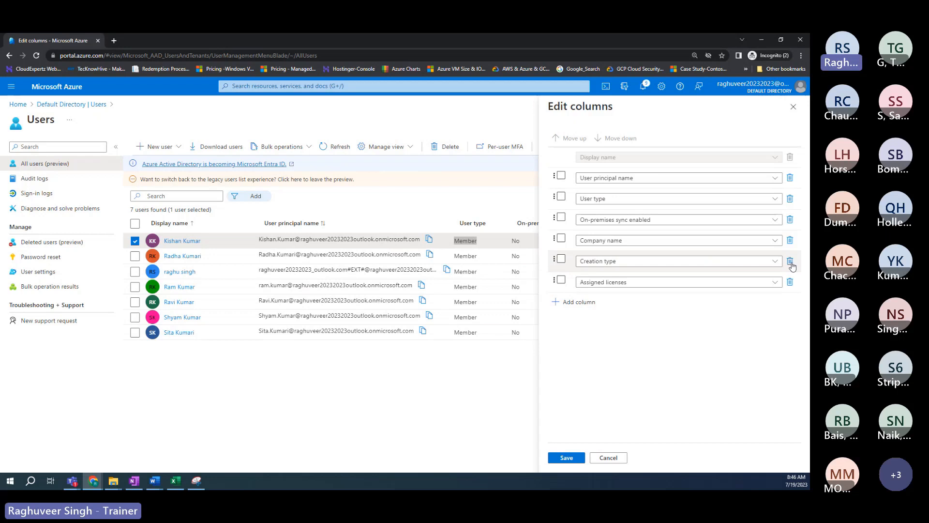
pyautogui.click(789, 241)
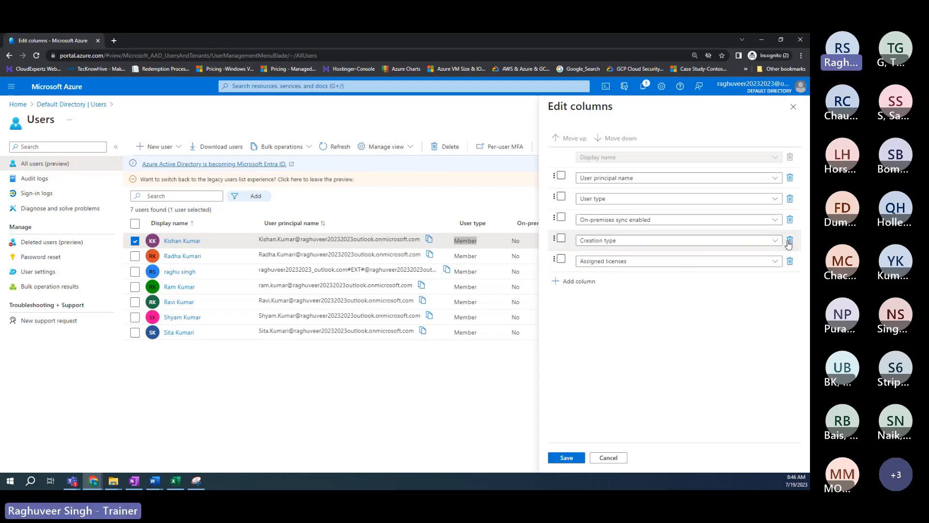
pyautogui.click(790, 241)
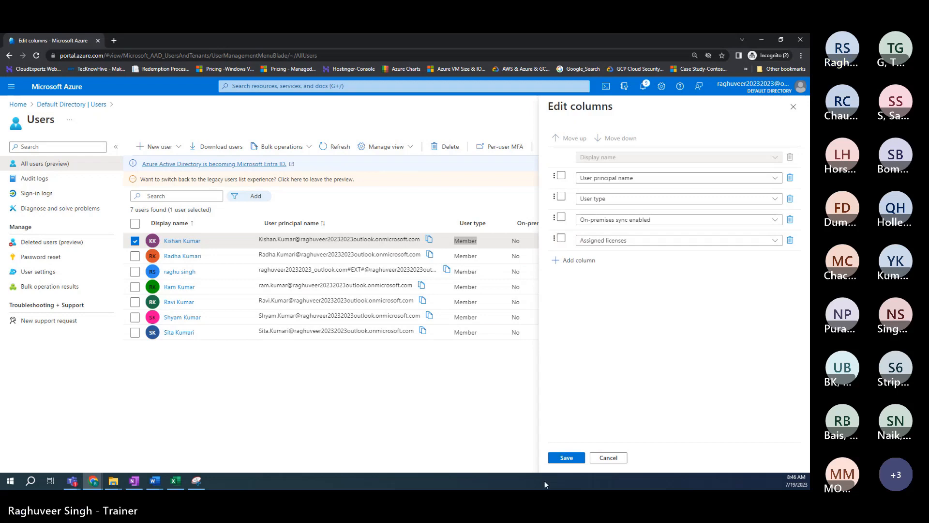
pyautogui.click(565, 457)
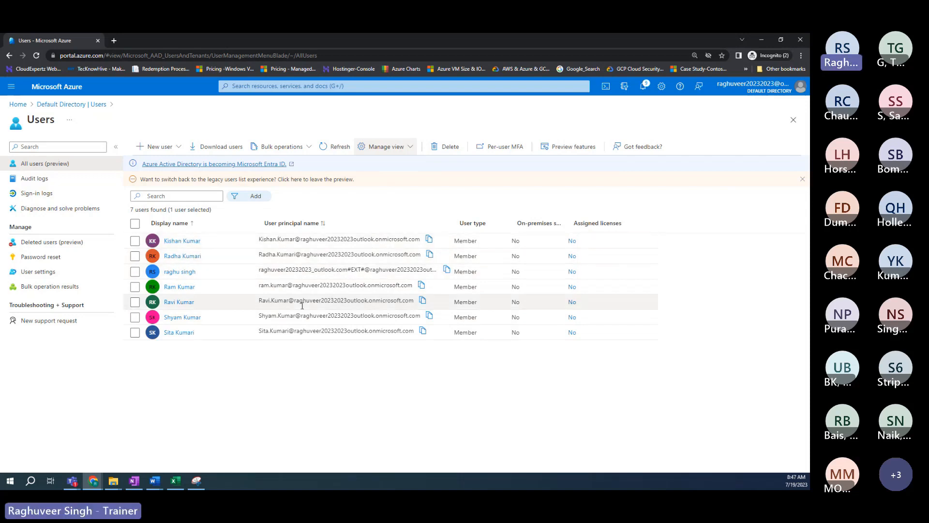
pyautogui.click(172, 243)
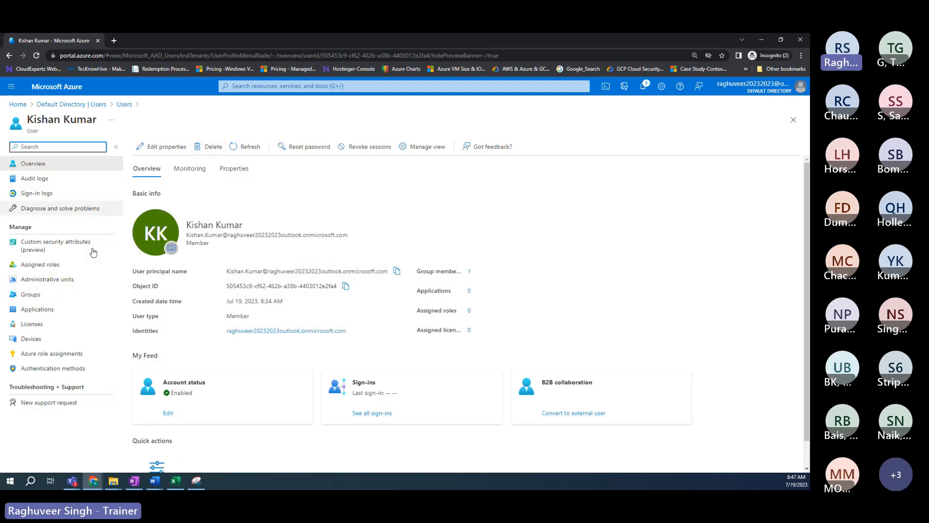
pyautogui.moveTo(9, 228); pyautogui.dragTo(28, 229)
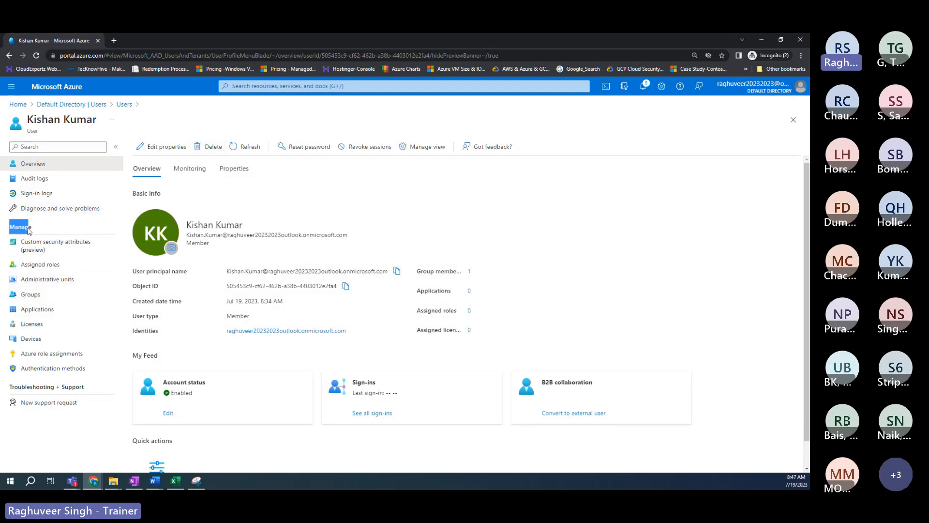
pyautogui.click(31, 294)
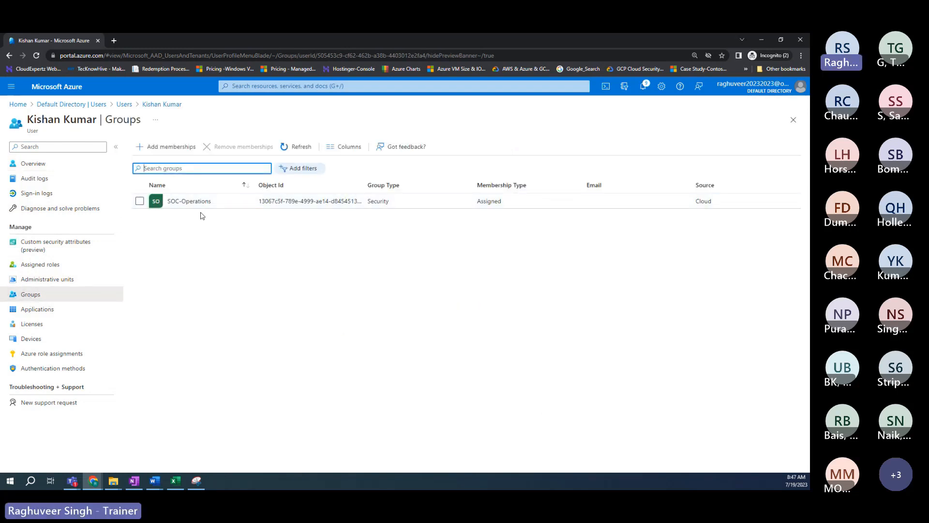
pyautogui.click(125, 104)
pyautogui.click(180, 256)
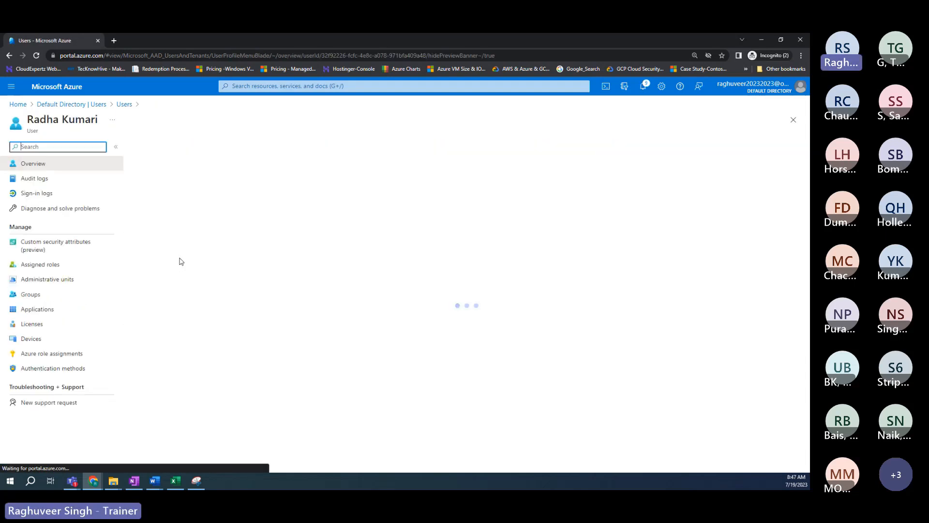
pyautogui.click(31, 294)
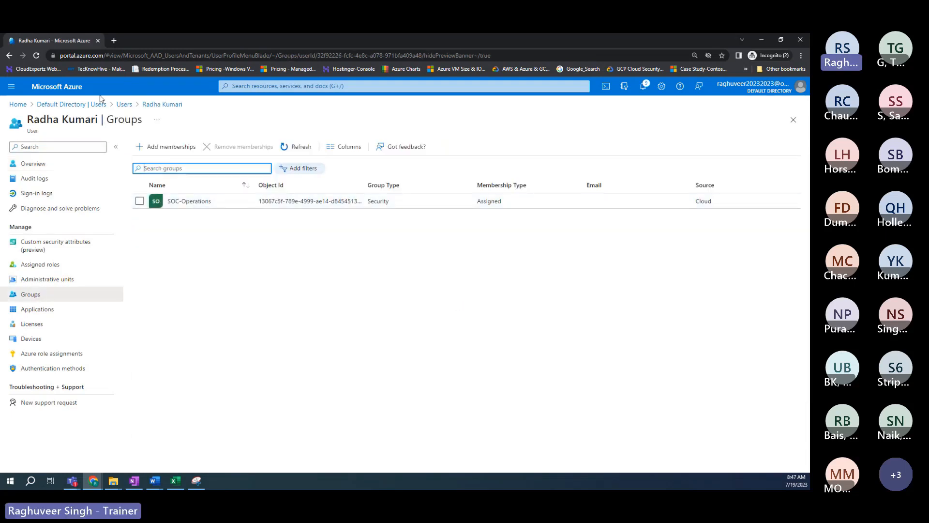
pyautogui.click(124, 104)
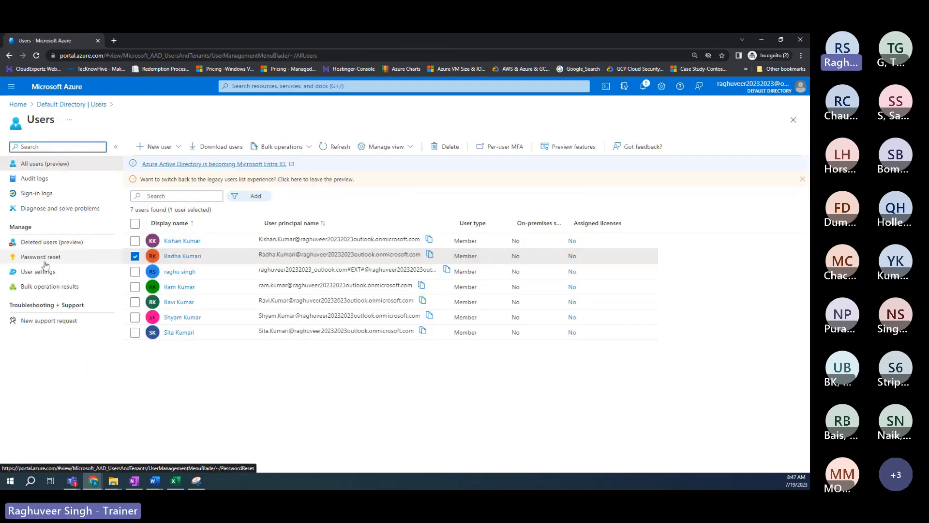
# Step: Add the fourth user to the Sentinel-Admin group from their Groups page and refresh
pyautogui.click(179, 286)
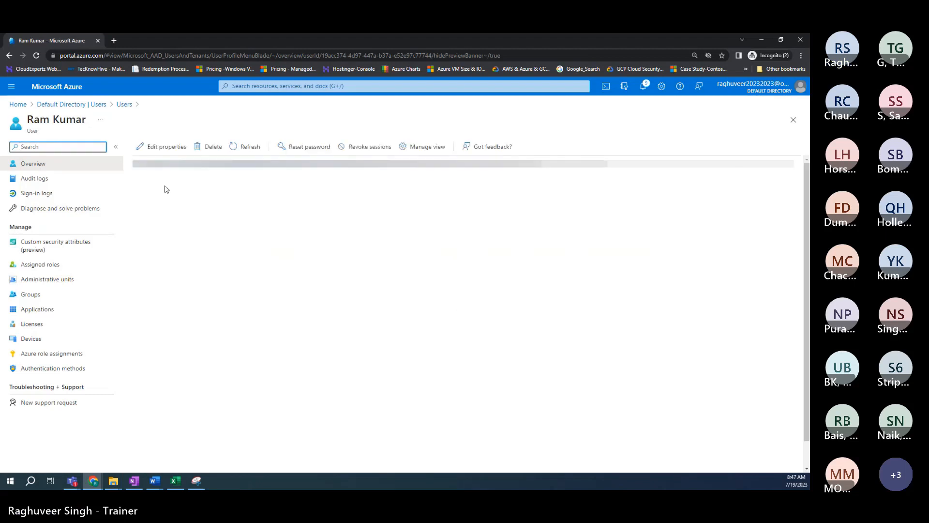
pyautogui.click(31, 293)
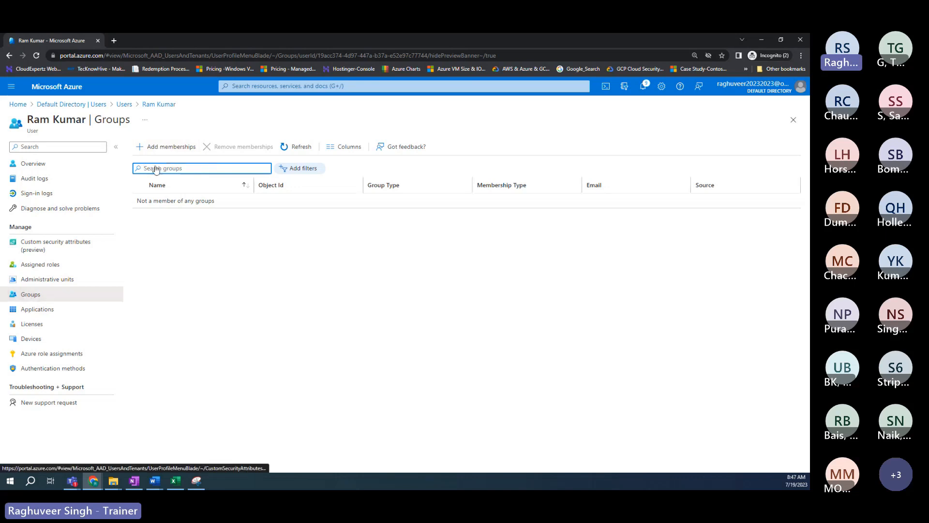
pyautogui.click(152, 146)
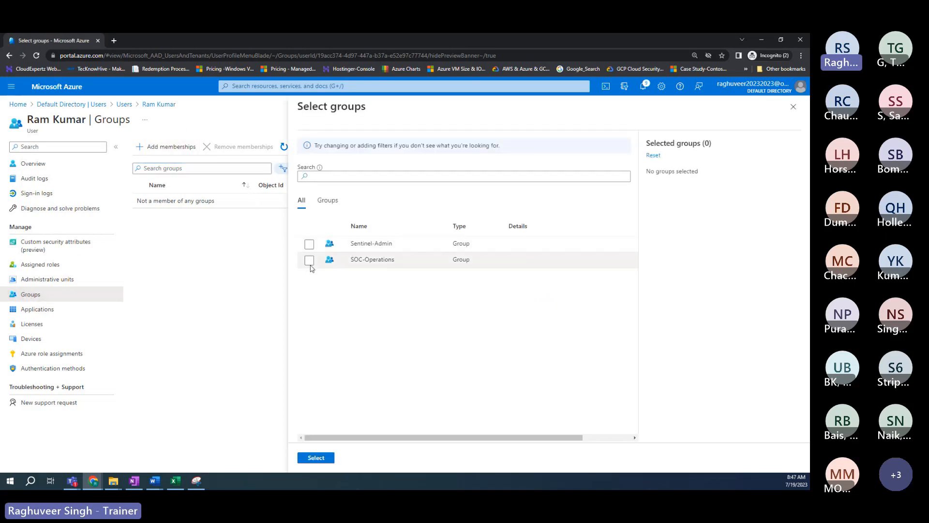
pyautogui.click(310, 244)
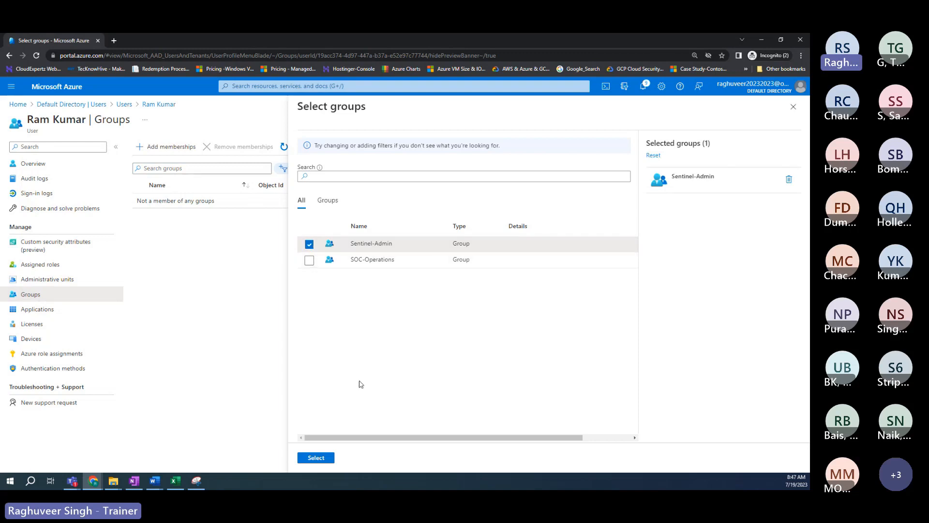
pyautogui.click(316, 457)
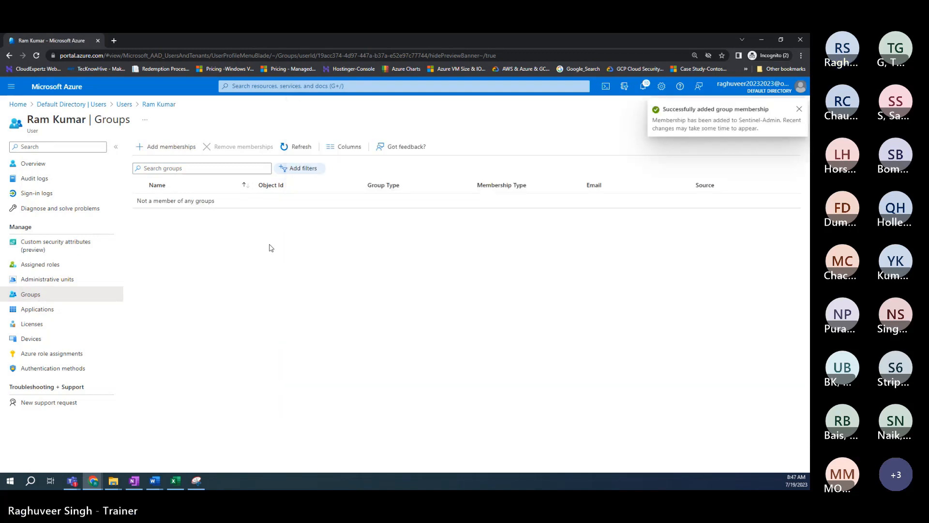
pyautogui.click(298, 150)
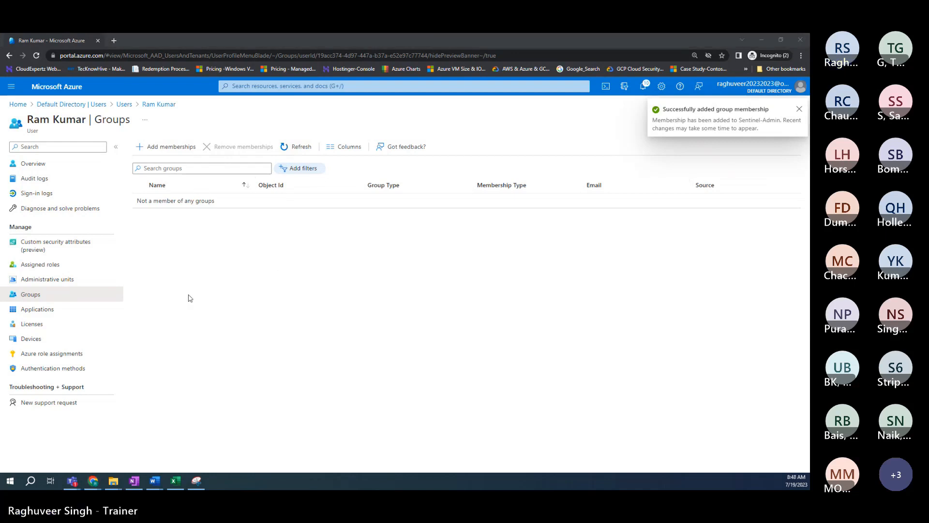
pyautogui.hotkey('alt', 'Tab')
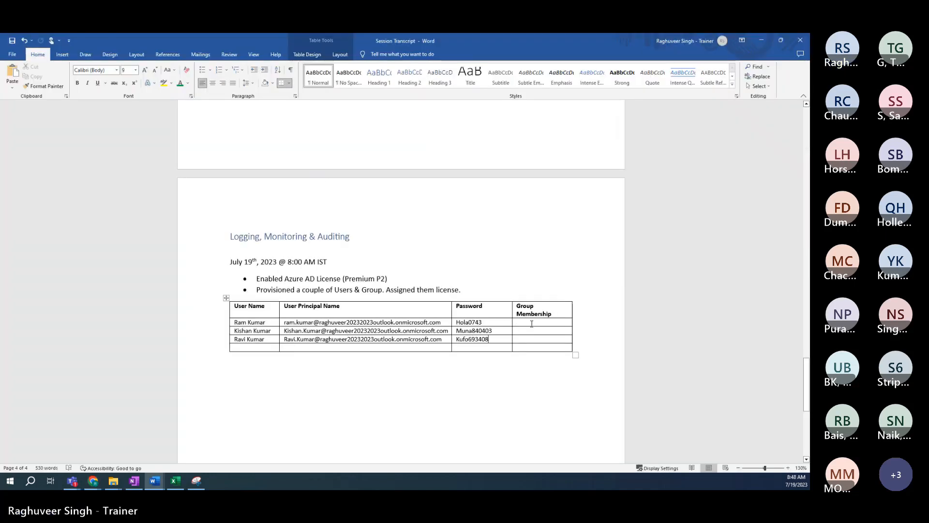
# Step: Enter Sentinel-Admin and SOC-Operations in the first two users' Group Membership cells
pyautogui.write('SEnti')
pyautogui.press('BackSpace')
pyautogui.press('BackSpace')
pyautogui.press('BackSpace')
pyautogui.press('BackSpace')
pyautogui.write('enti')
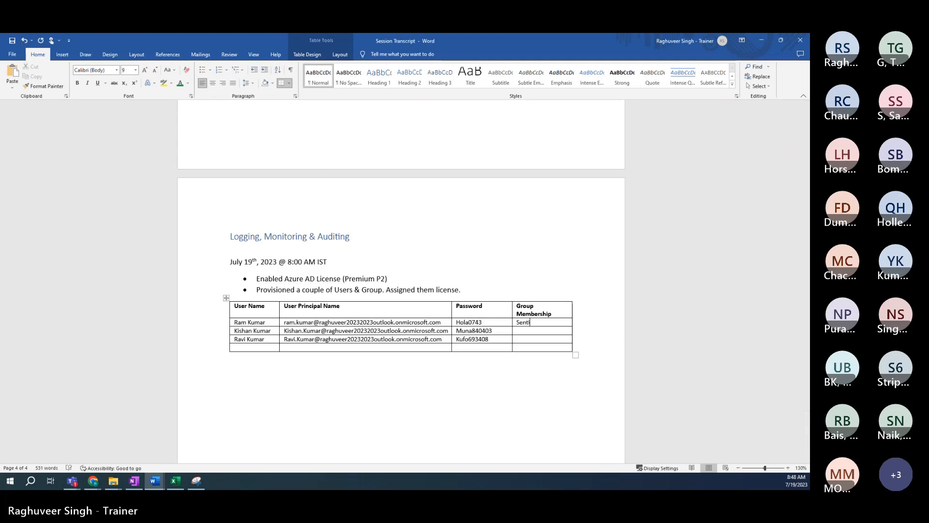
pyautogui.write('nel-Admin')
pyautogui.press('Down')
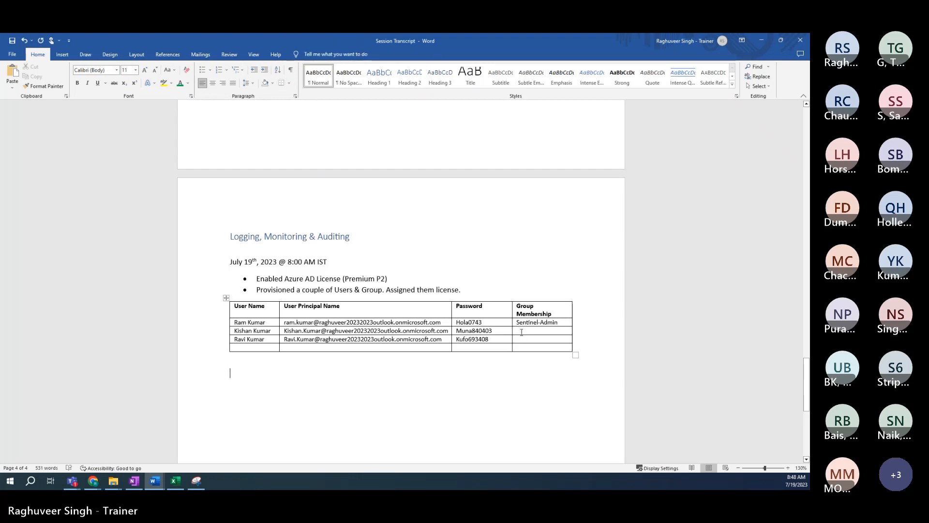
pyautogui.write('SOC-Operation')
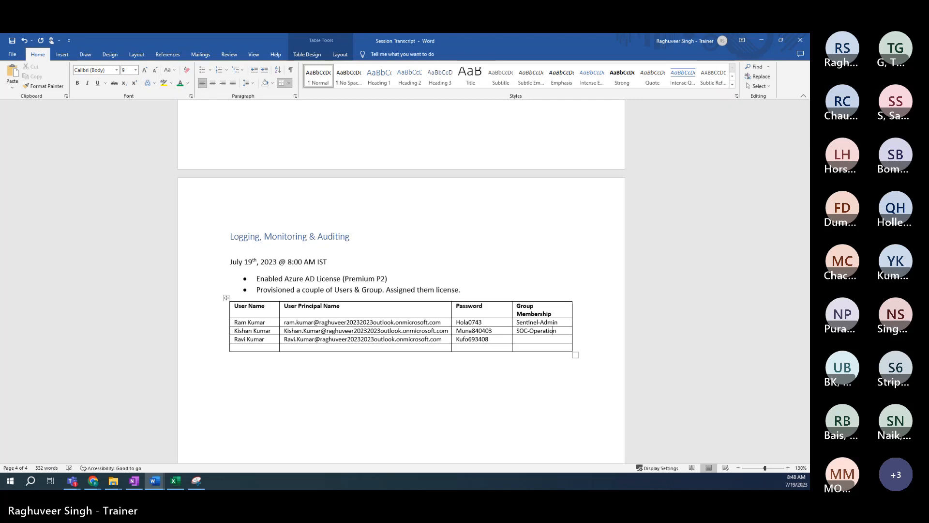
pyautogui.write('s')
pyautogui.click(384, 376)
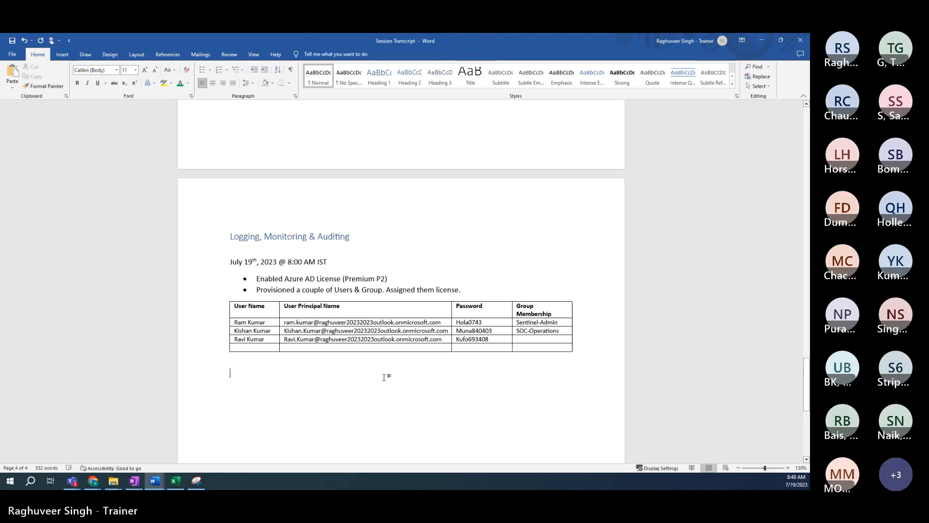
pyautogui.hotkey('alt', 'Tab')
# Step: Refresh the user's group list to confirm the Sentinel-Admin membership
pyautogui.click(333, 148)
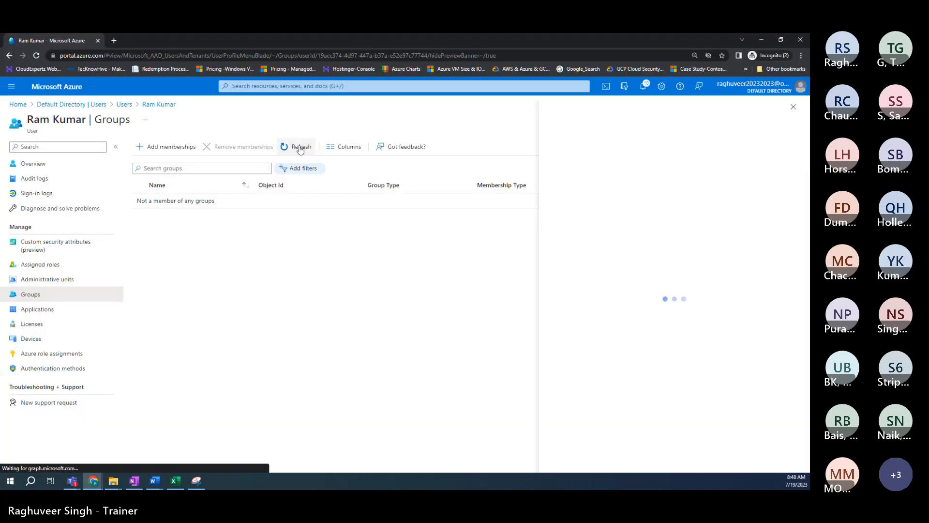
pyautogui.click(299, 148)
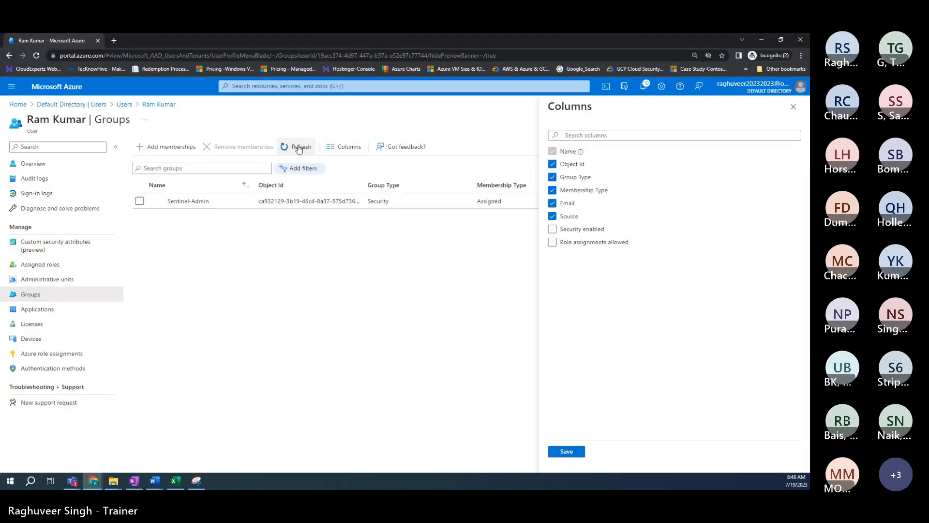
pyautogui.click(793, 106)
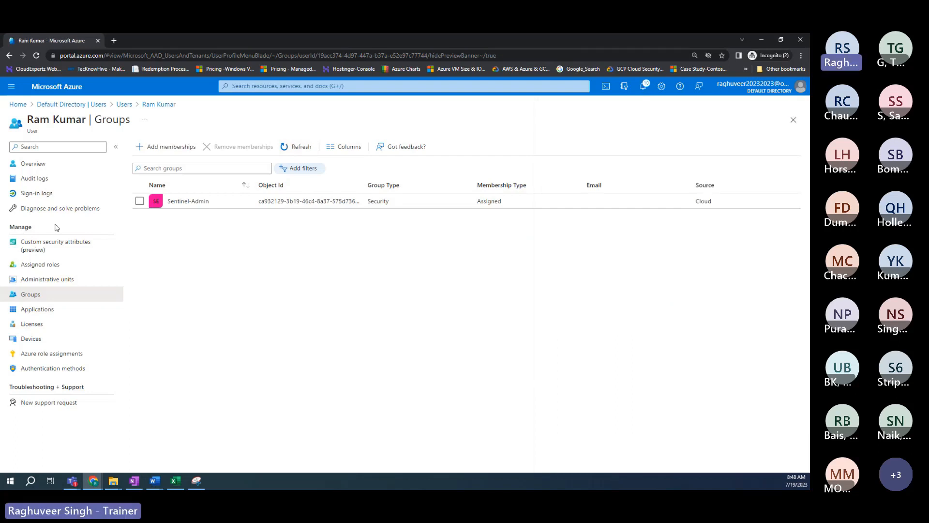
# Step: Open the next user's Groups page, which lists SOC-Operations, and start the table's last row
pyautogui.click(123, 104)
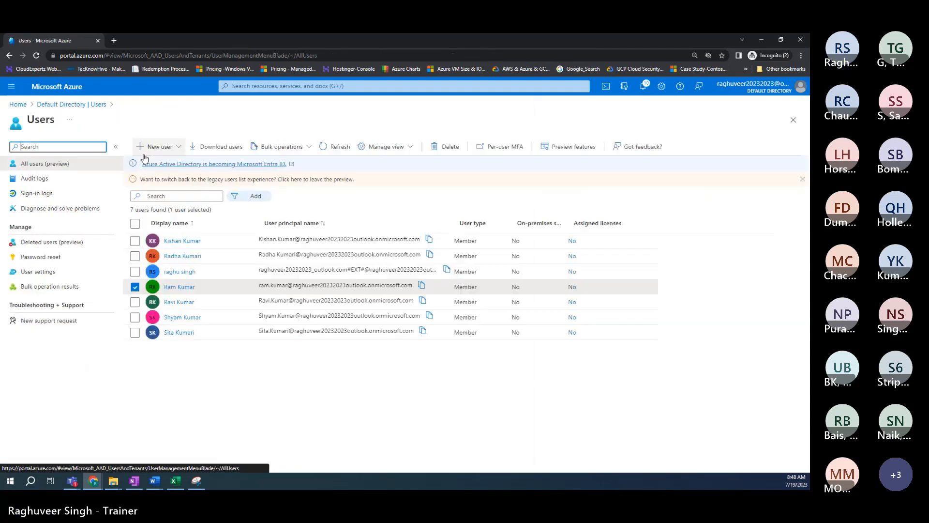
pyautogui.click(191, 256)
pyautogui.click(30, 294)
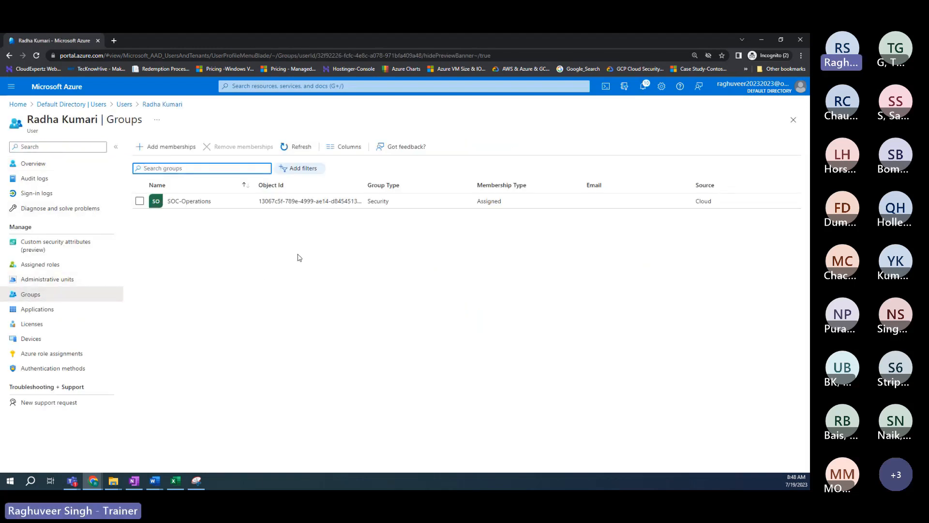
pyautogui.hotkey('alt', 'Tab')
pyautogui.click(242, 347)
# Step: Fill the fourth row with the new user's name, SOC-Operations and their principal name from Azure
pyautogui.write('Radha Ku')
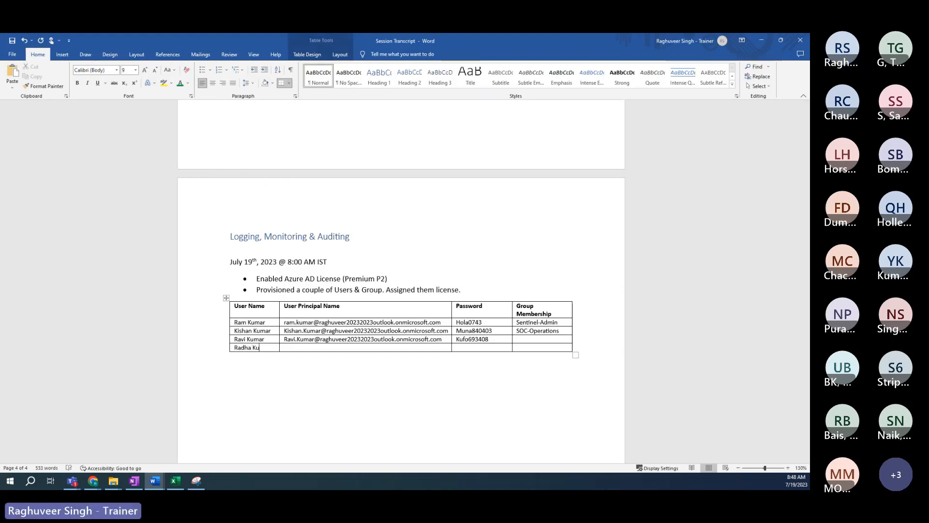
pyautogui.write('mari')
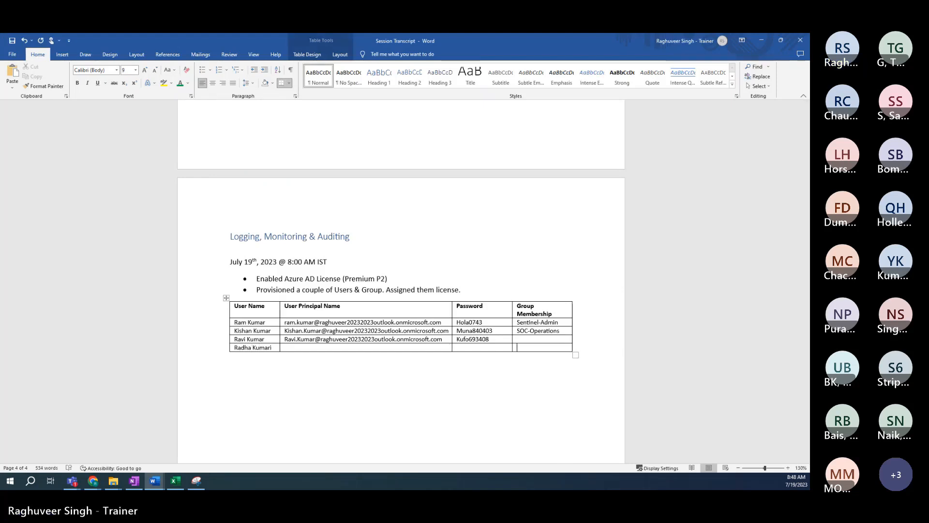
pyautogui.write('SO')
pyautogui.write('C-P')
pyautogui.write('perations')
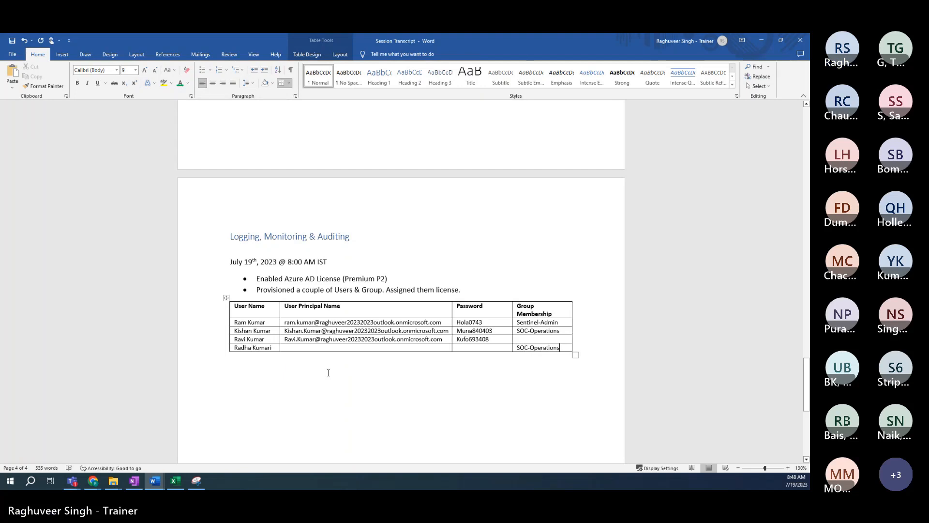
pyautogui.hotkey('alt', 'Tab')
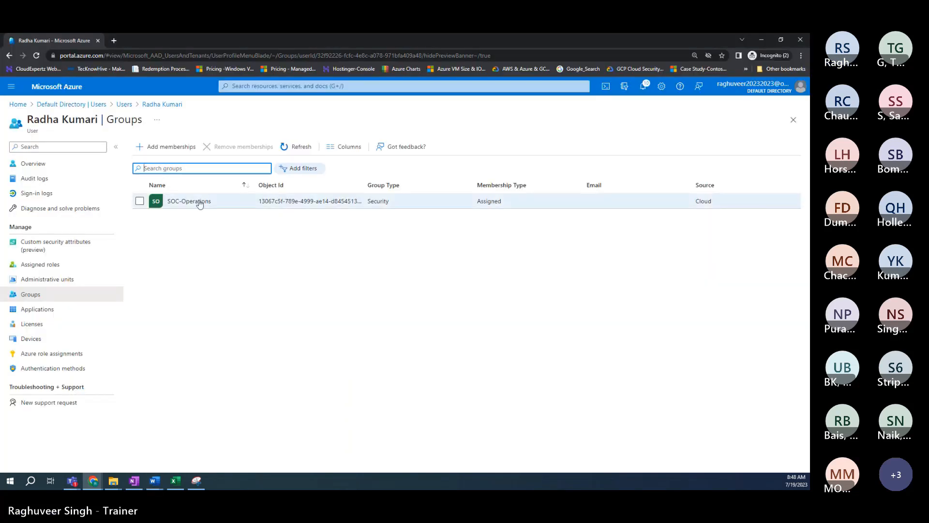
pyautogui.click(33, 163)
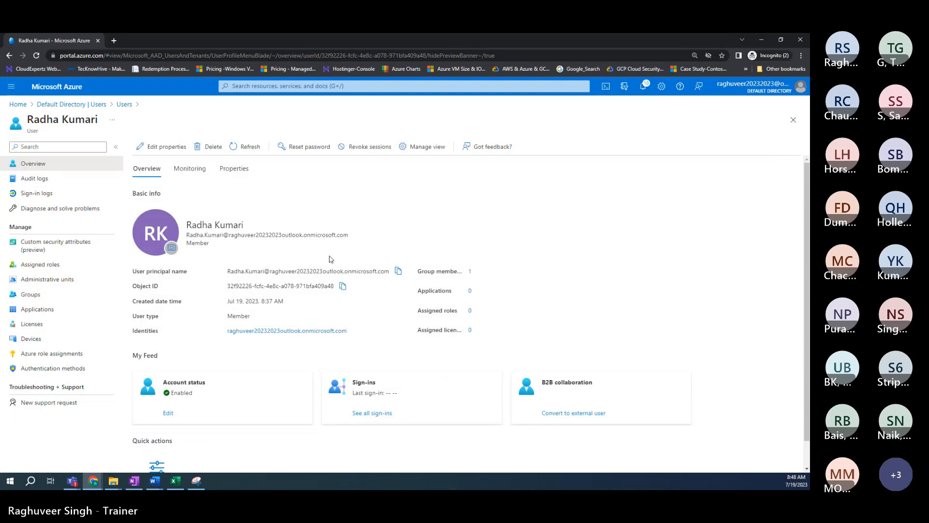
pyautogui.hotkey('alt', 'Tab')
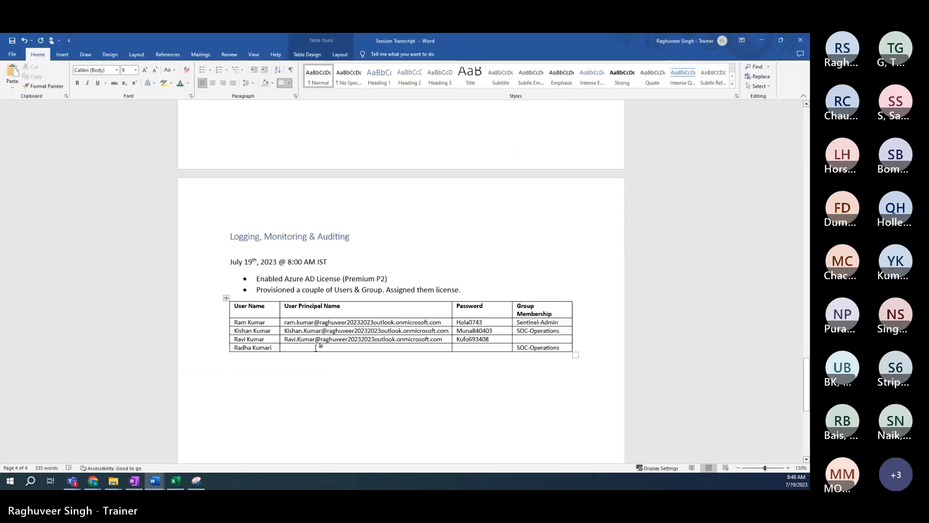
pyautogui.click(315, 347)
pyautogui.hotkey('ctrl', 'v')
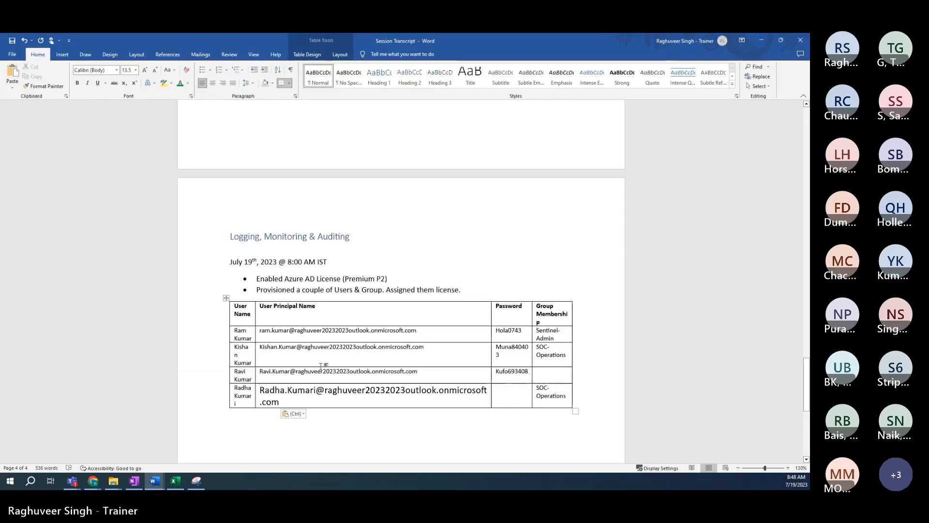
# Step: Use Format Painter so the pasted principal name matches the 9 pt rows above
pyautogui.click(277, 371)
pyautogui.click(46, 86)
pyautogui.moveTo(280, 402); pyautogui.dragTo(259, 391)
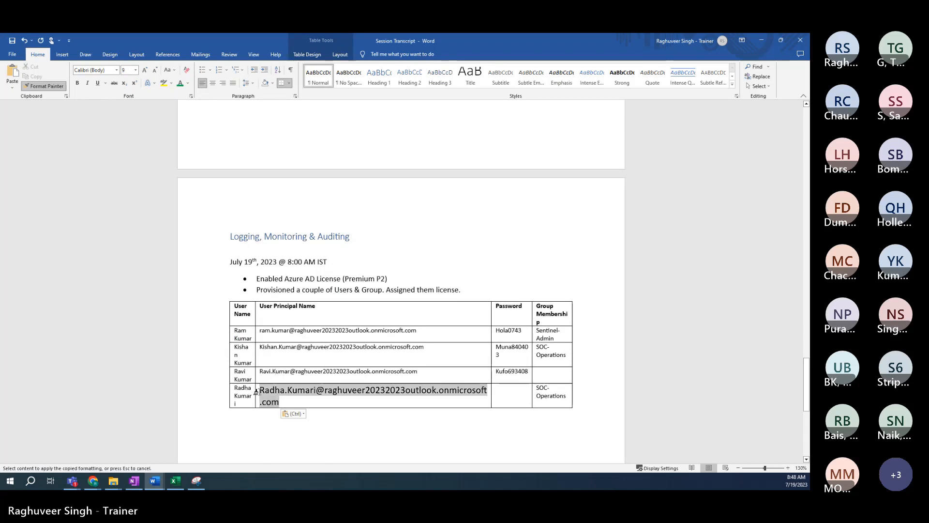
pyautogui.click(286, 402)
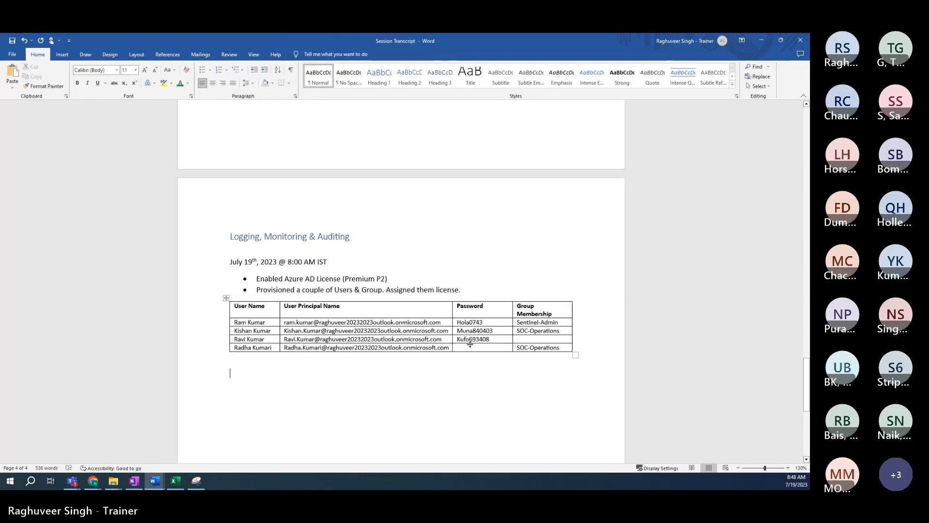
pyautogui.hotkey('alt', 'Tab')
# Step: Reset the user's password and paste the temporary password into their Password cell
pyautogui.click(310, 147)
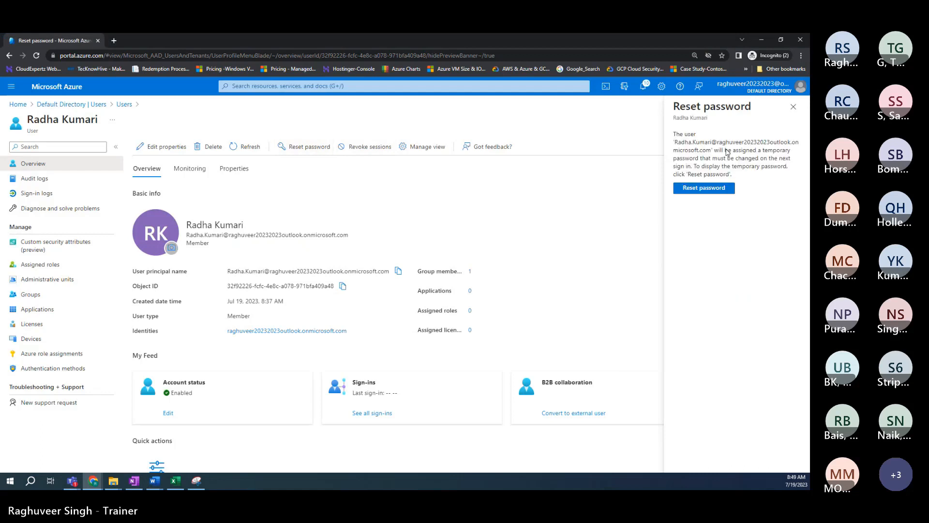
pyautogui.click(703, 189)
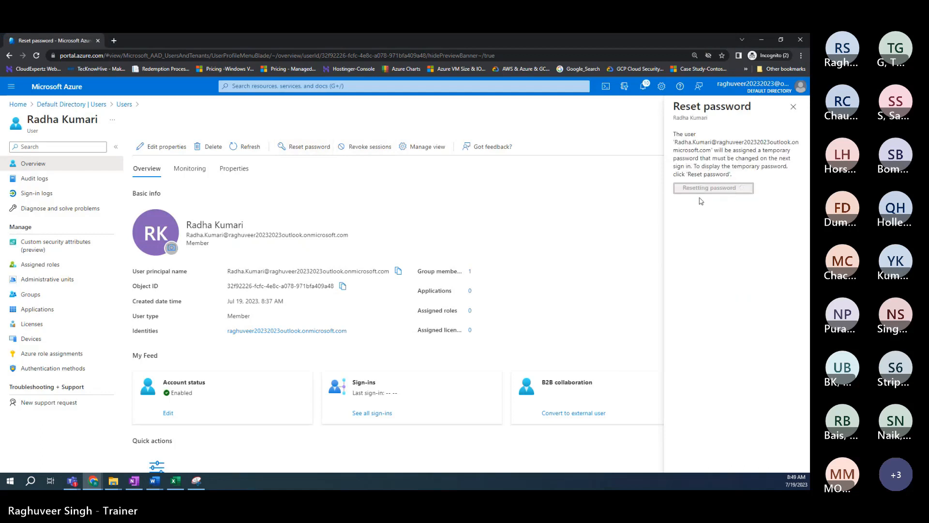
pyautogui.click(795, 207)
pyautogui.hotkey('alt', 'Tab')
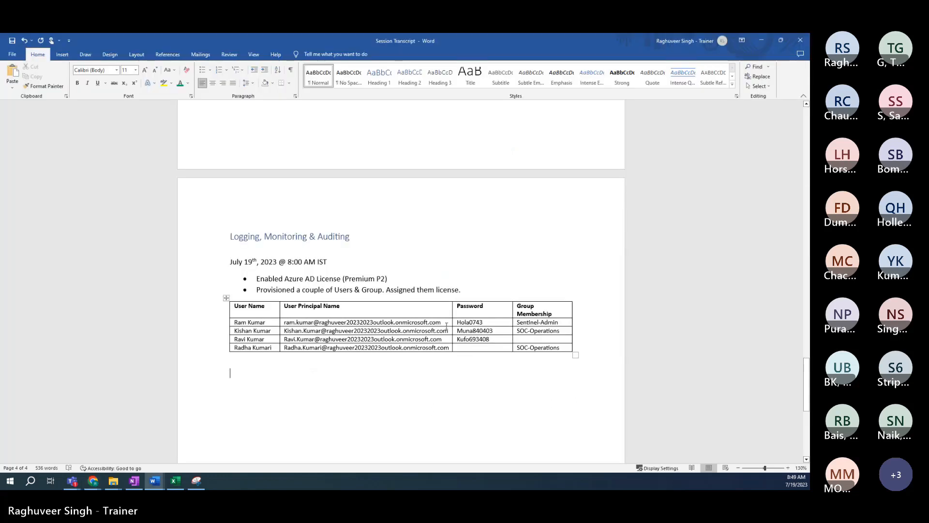
pyautogui.click(468, 348)
pyautogui.hotkey('ctrl', 'v')
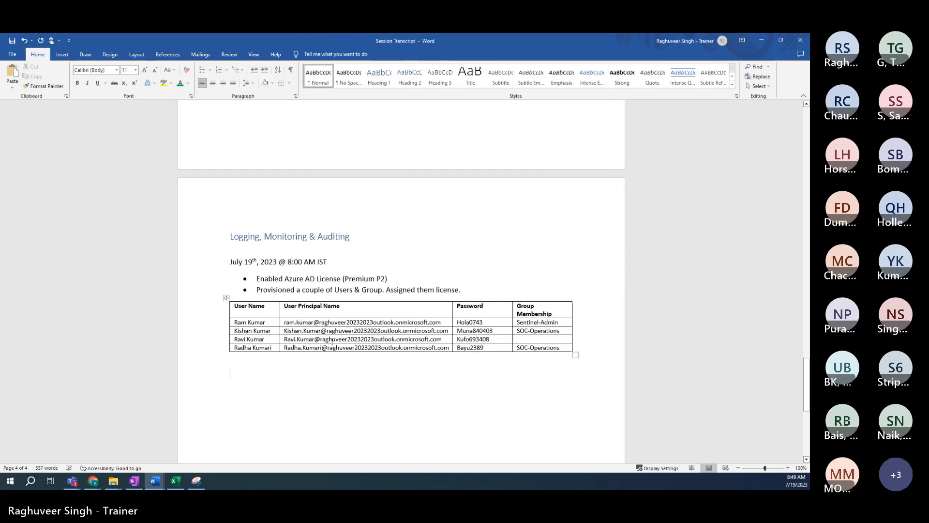
pyautogui.hotkey('alt', 'Tab')
# Step: Return to the directory's Users list and open the next user's profile
pyautogui.click(61, 104)
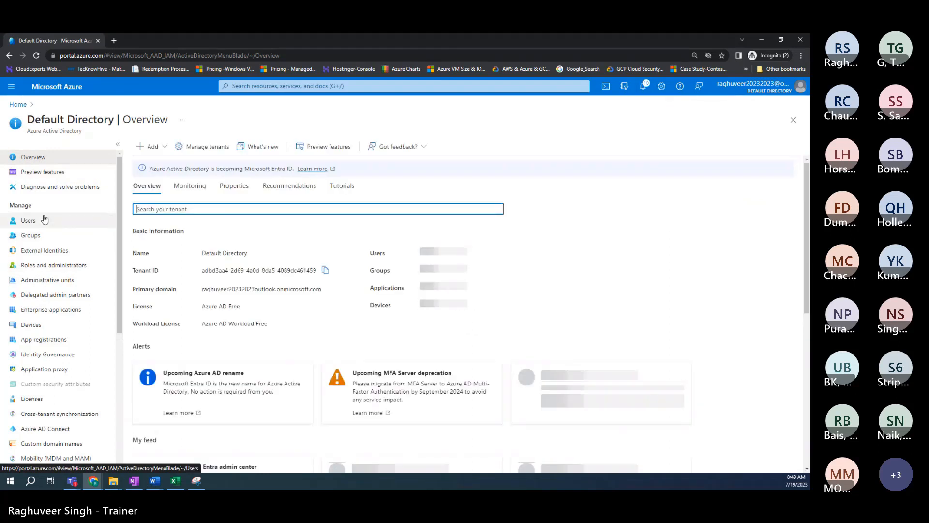
pyautogui.click(35, 221)
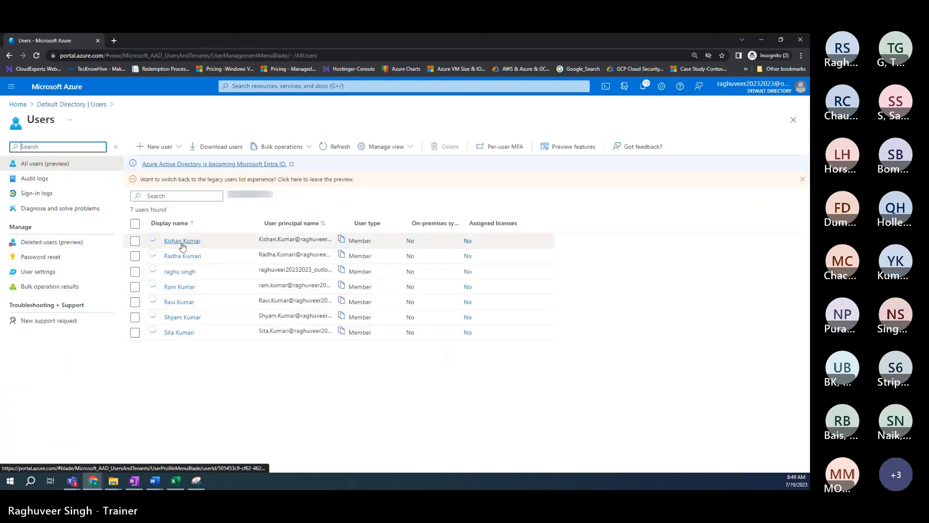
pyautogui.click(179, 302)
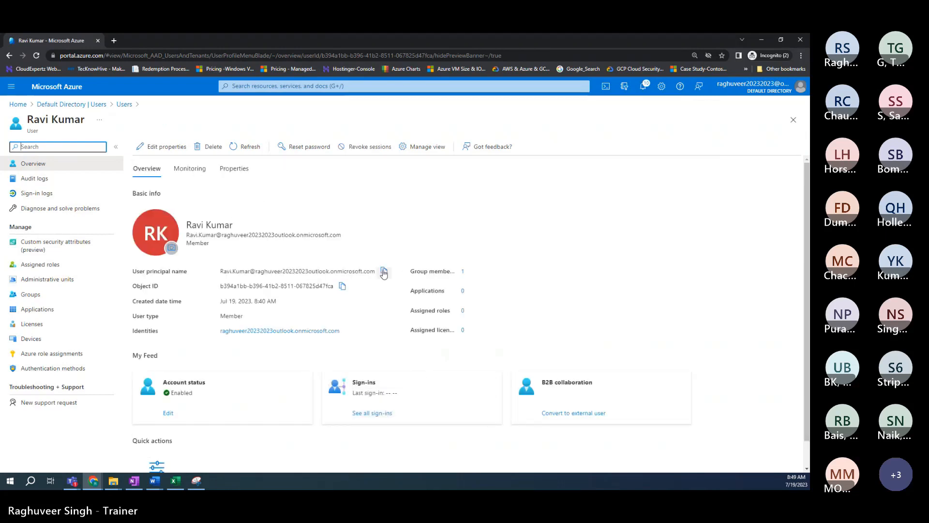
# Step: Open the user's Groups page and record 'Sentinel-Admin' in the Word transcript's Group Membership cell
pyautogui.click(30, 295)
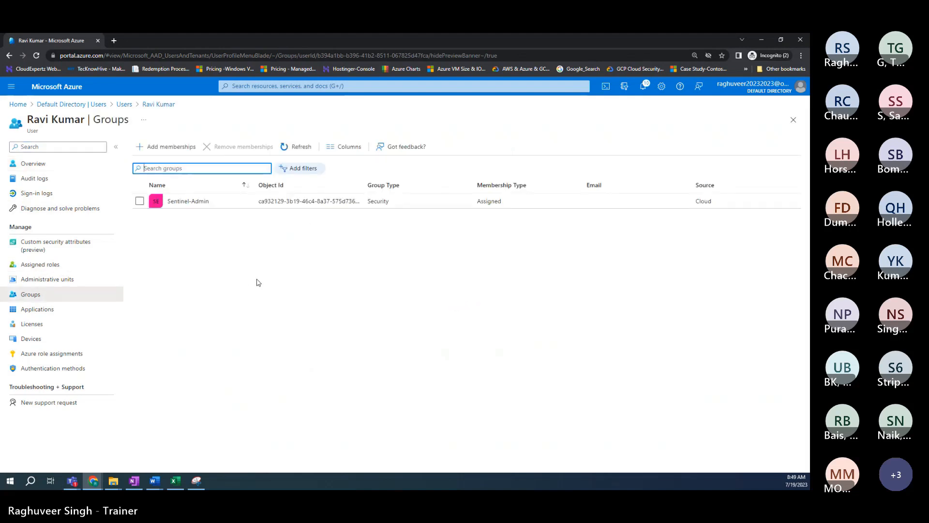
pyautogui.hotkey('alt', 'Tab')
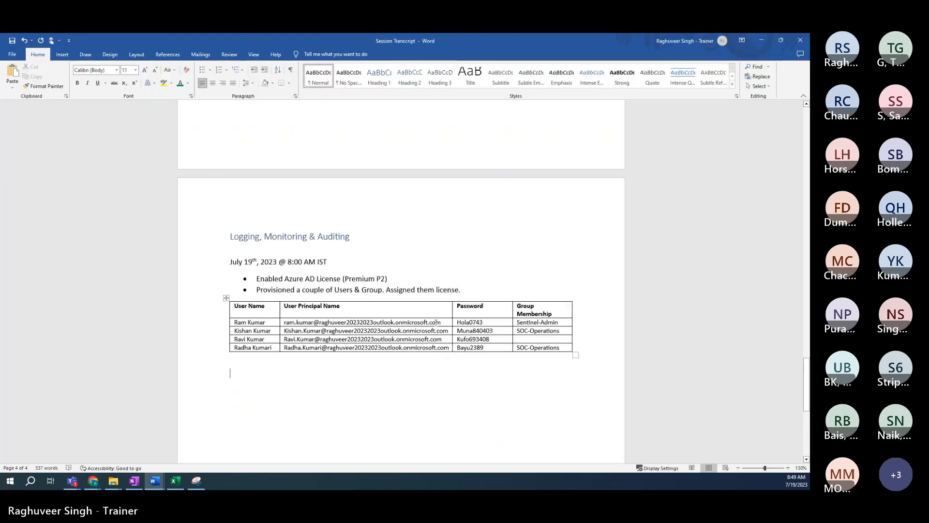
pyautogui.click(528, 339)
pyautogui.write('Sentine')
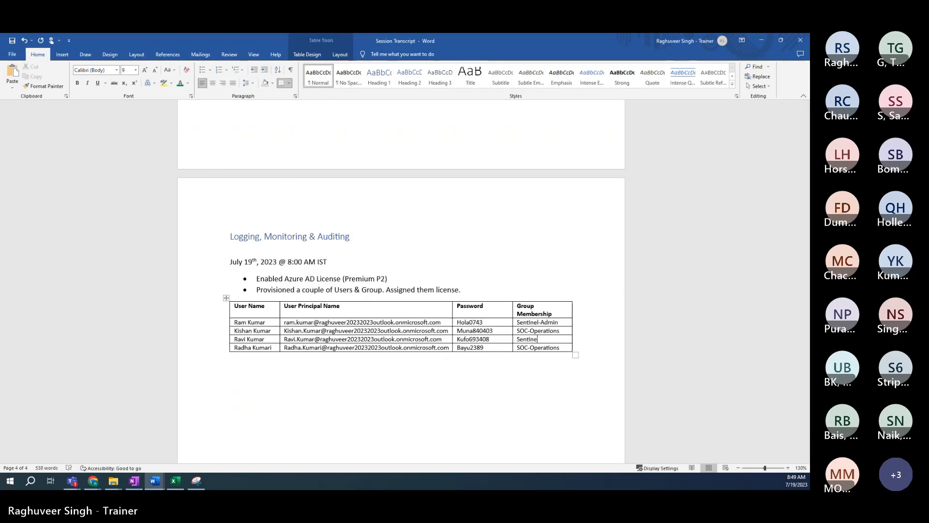
pyautogui.write('l-Adin')
pyautogui.write('min')
pyautogui.click(465, 386)
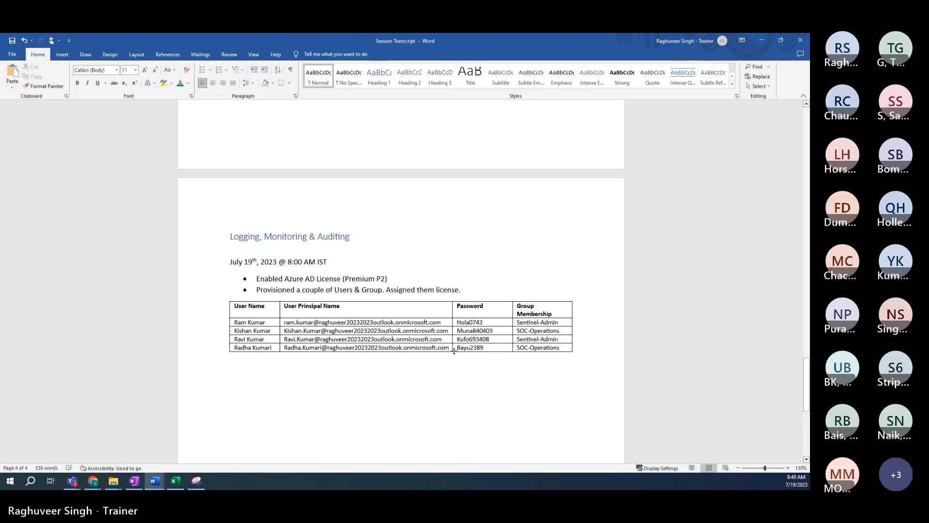
pyautogui.scroll(-1, 371, 381)
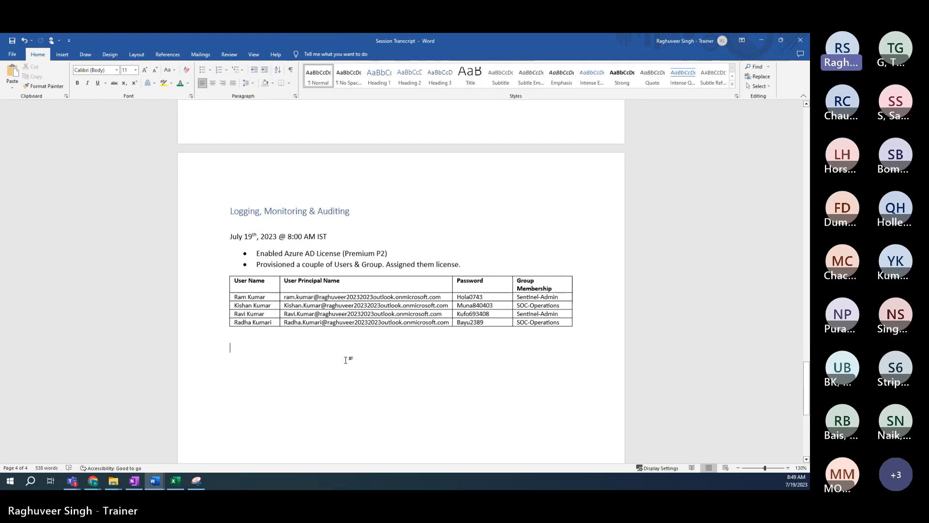
pyautogui.scroll(1, 346, 334)
pyautogui.scroll(-1, 342, 331)
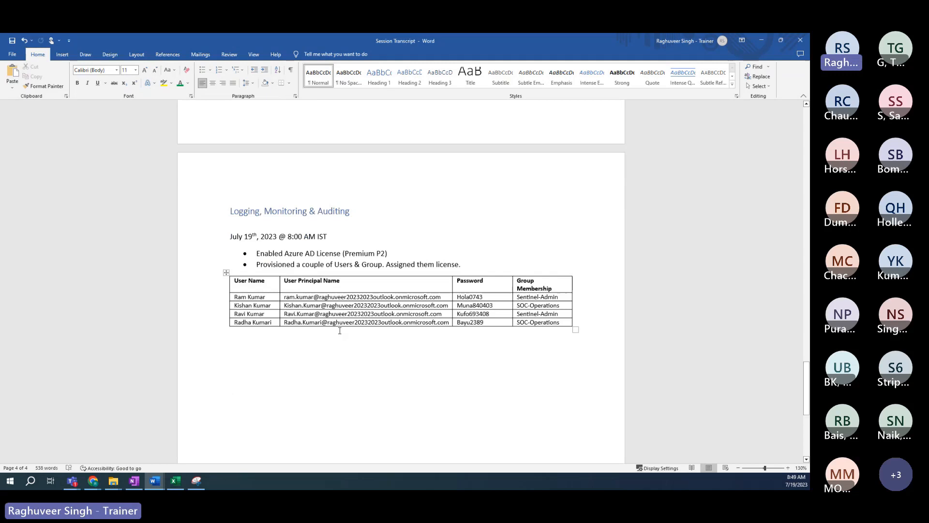
pyautogui.hotkey('alt', 'Tab')
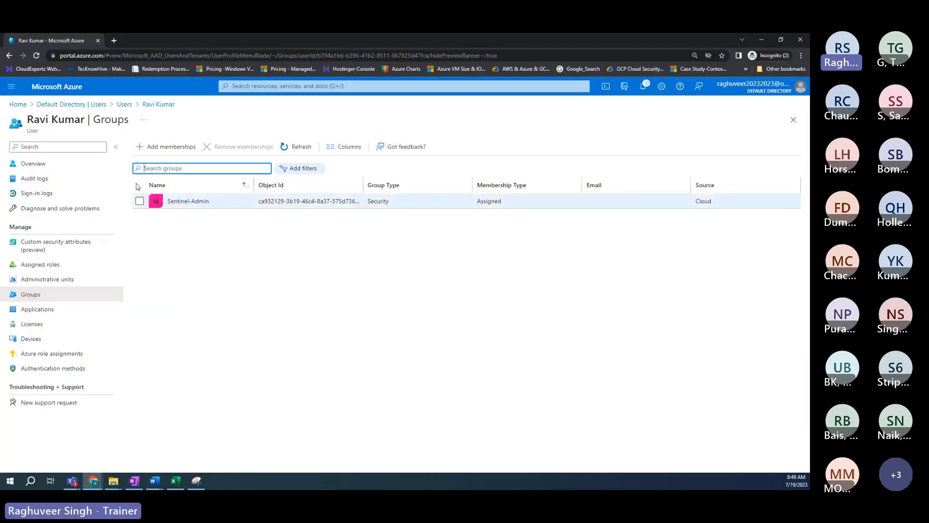
# Step: Return to the seven-user list, widen User principal name, deselect the checked user, then start a search
pyautogui.click(124, 104)
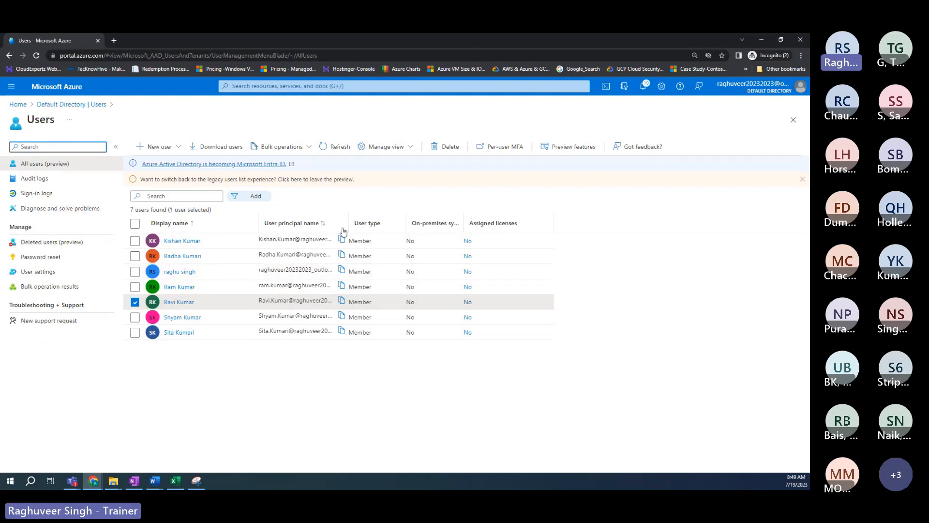
pyautogui.moveTo(348, 222); pyautogui.dragTo(395, 223)
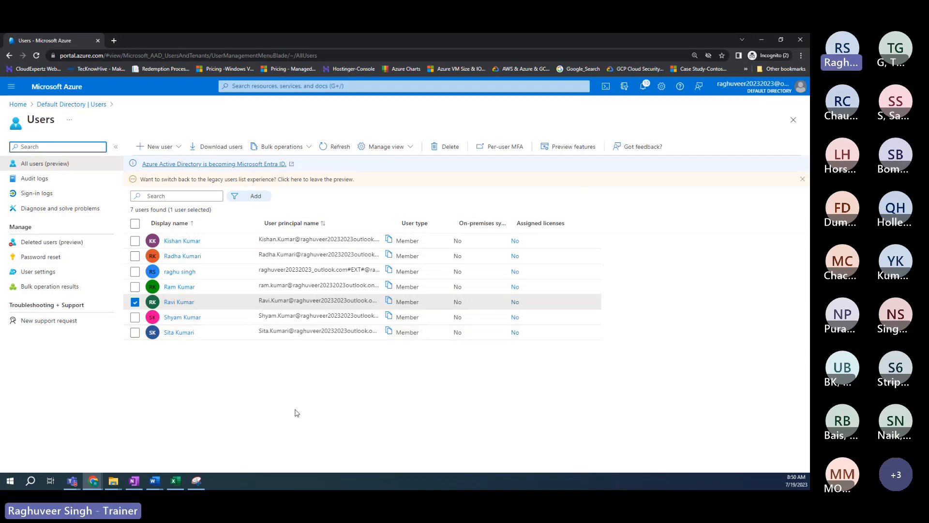
pyautogui.click(135, 301)
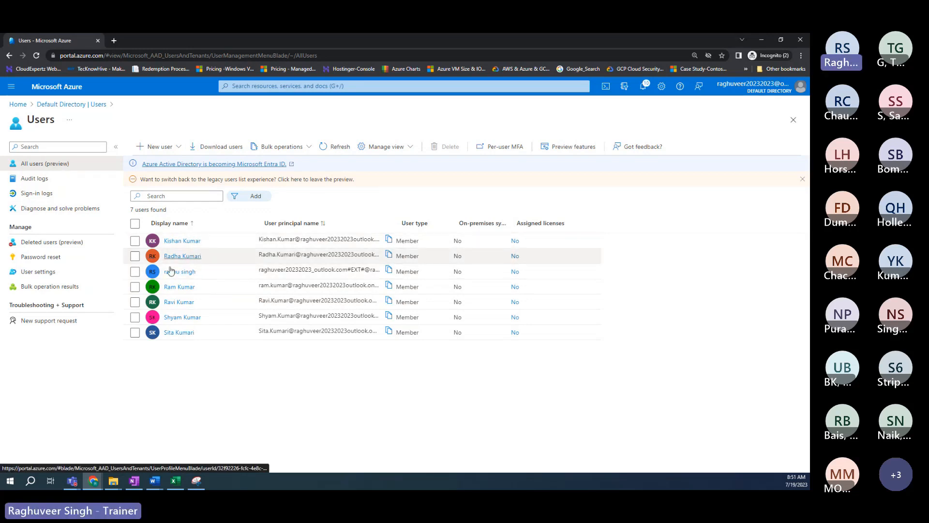
pyautogui.click(255, 87)
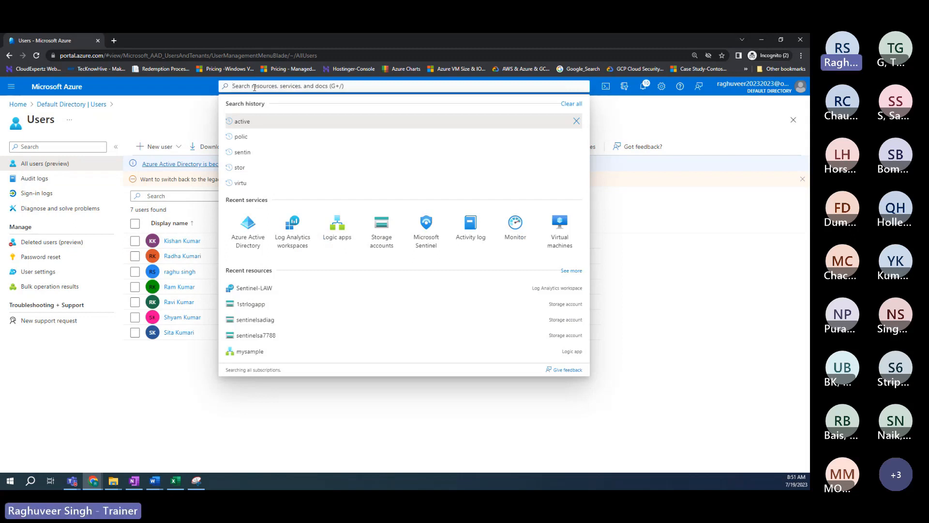
# Step: Search 'subsc' to reach Subscriptions and open the Azure Pass - Sponsorship subscription (33% secure score)
pyautogui.write('subsc')
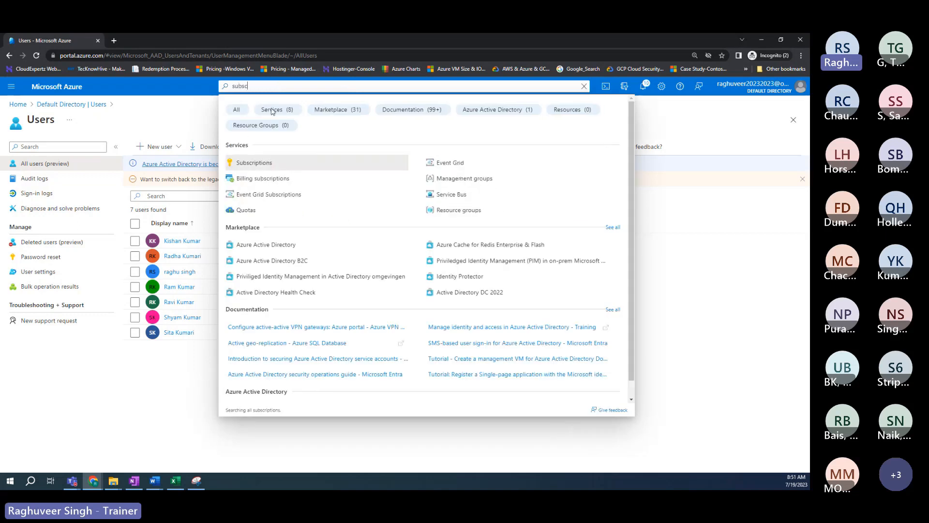
pyautogui.click(239, 167)
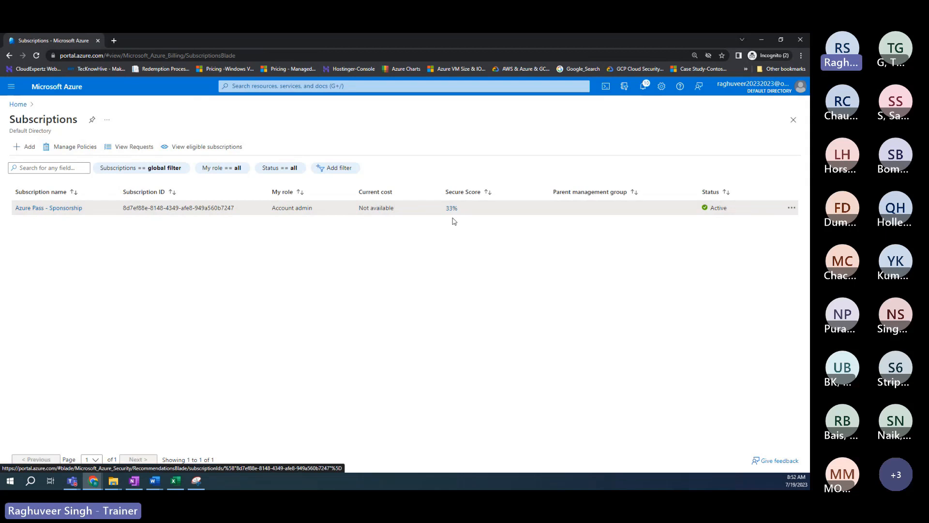
pyautogui.moveTo(462, 209); pyautogui.dragTo(445, 211)
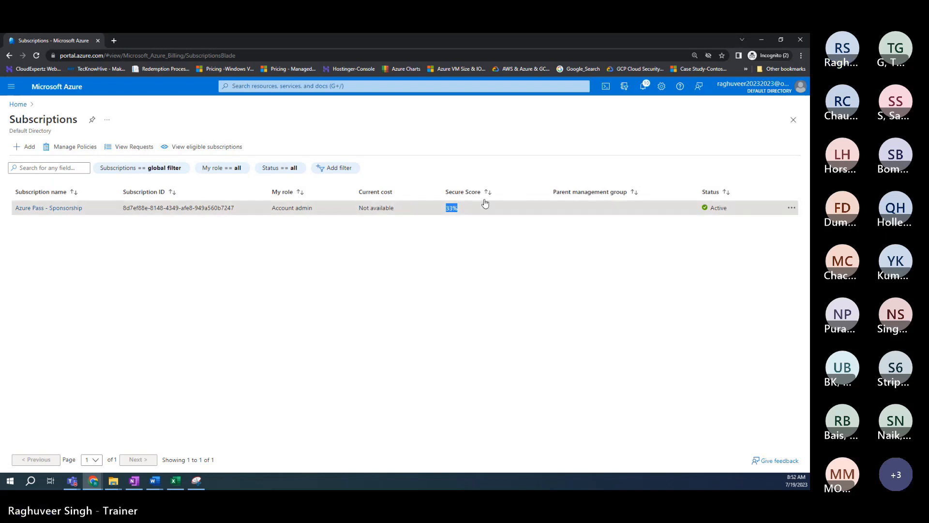
pyautogui.click(31, 209)
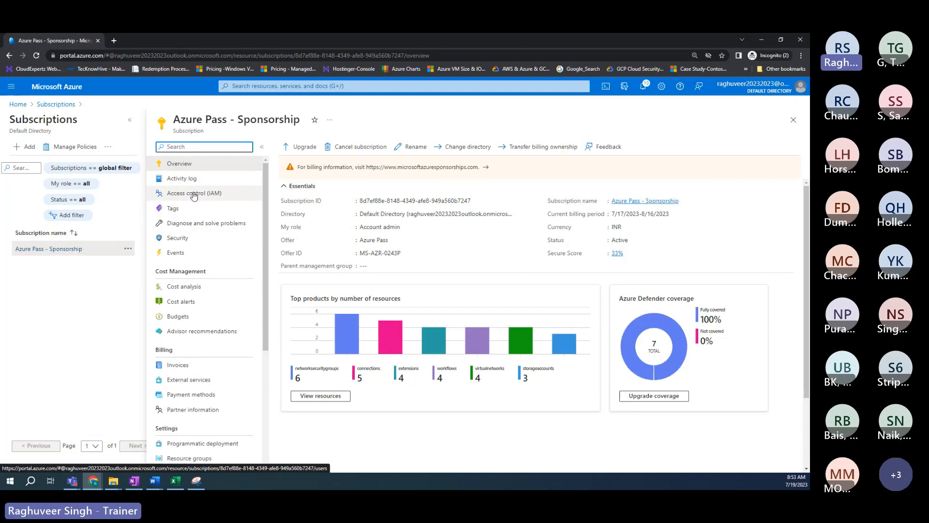
# Step: Open Access control (IAM) for Azure Pass - Sponsorship and expand the + Add menu
pyautogui.click(194, 194)
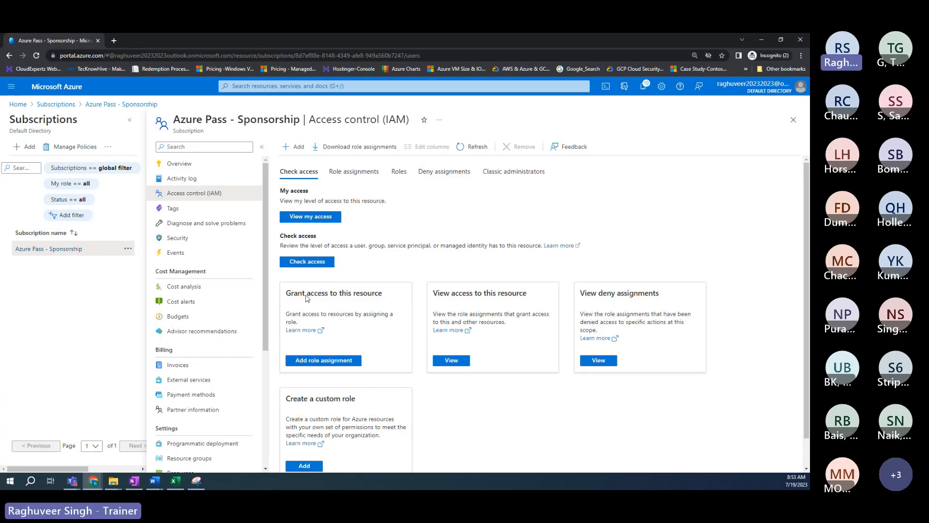
pyautogui.moveTo(285, 295); pyautogui.dragTo(386, 297)
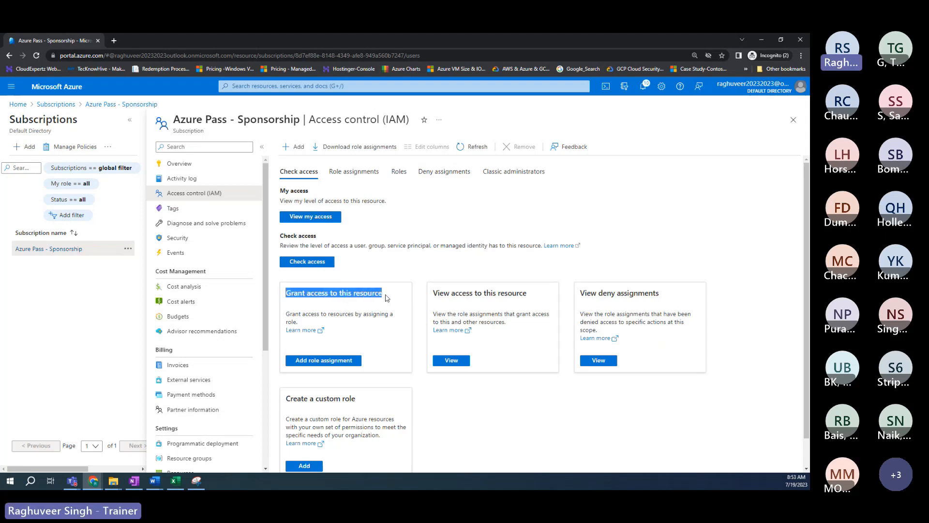
pyautogui.click(331, 304)
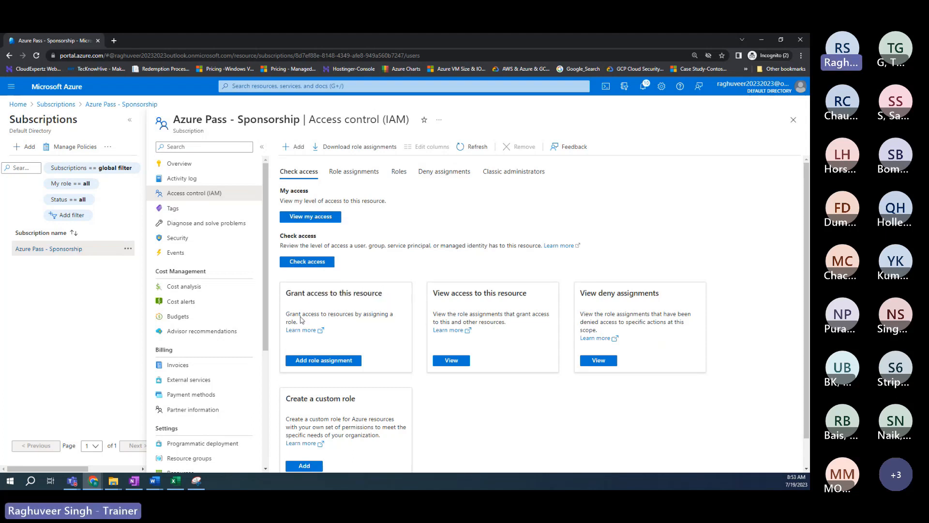
pyautogui.moveTo(286, 294); pyautogui.dragTo(384, 297)
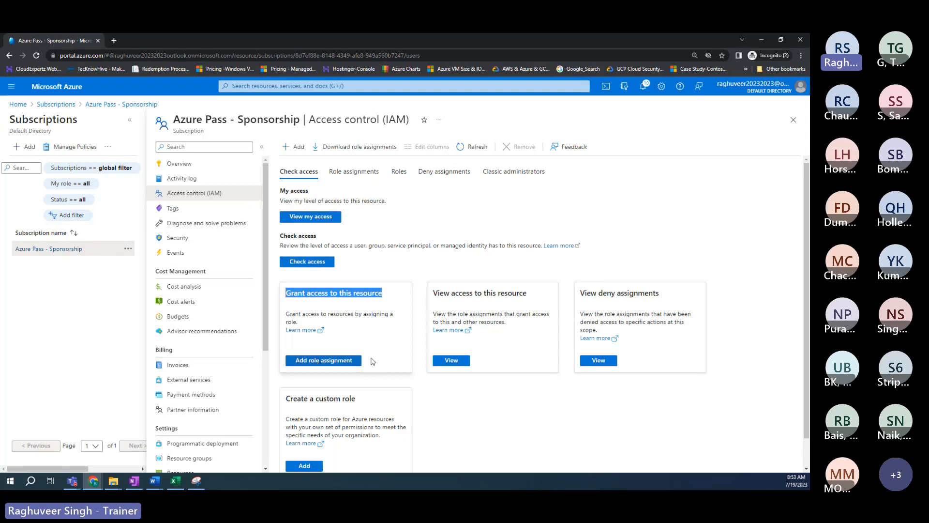
pyautogui.click(290, 148)
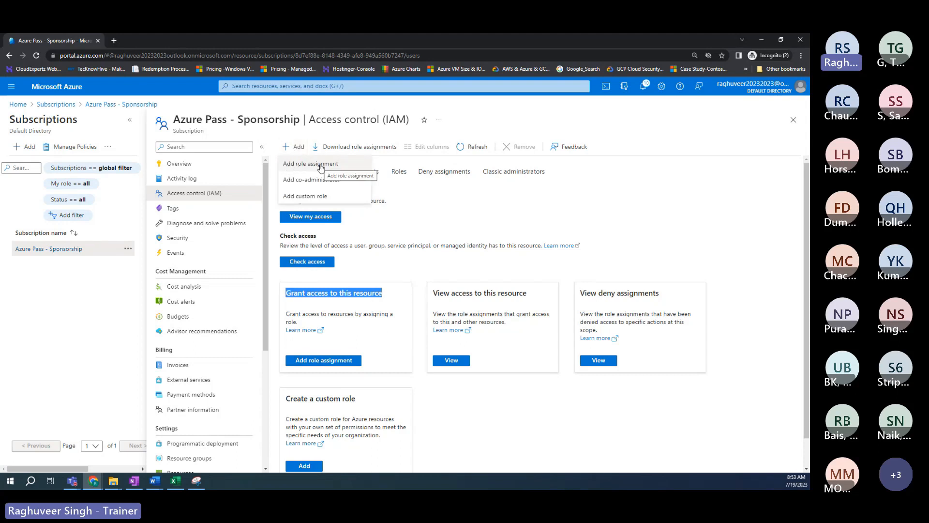
# Step: Start an Add role assignment, review Privileged administrator roles, then go back to Job function roles
pyautogui.click(295, 164)
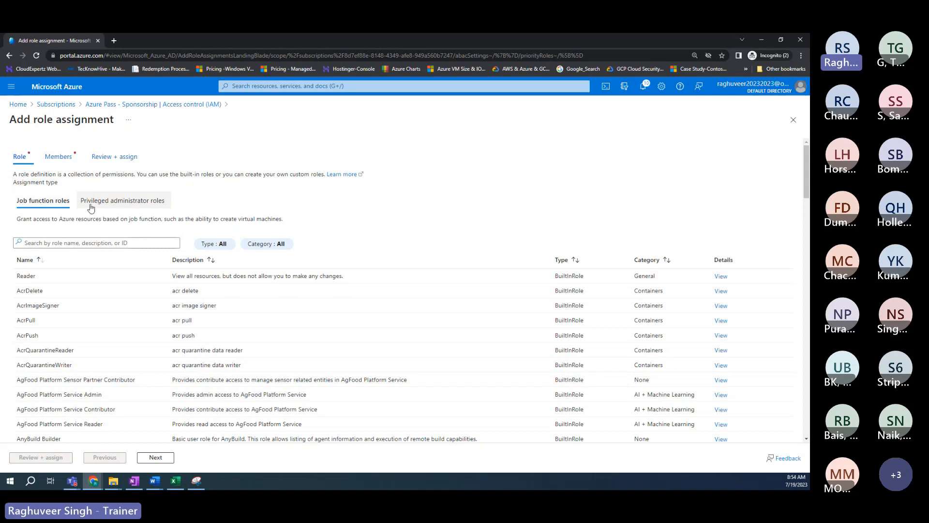
pyautogui.click(120, 205)
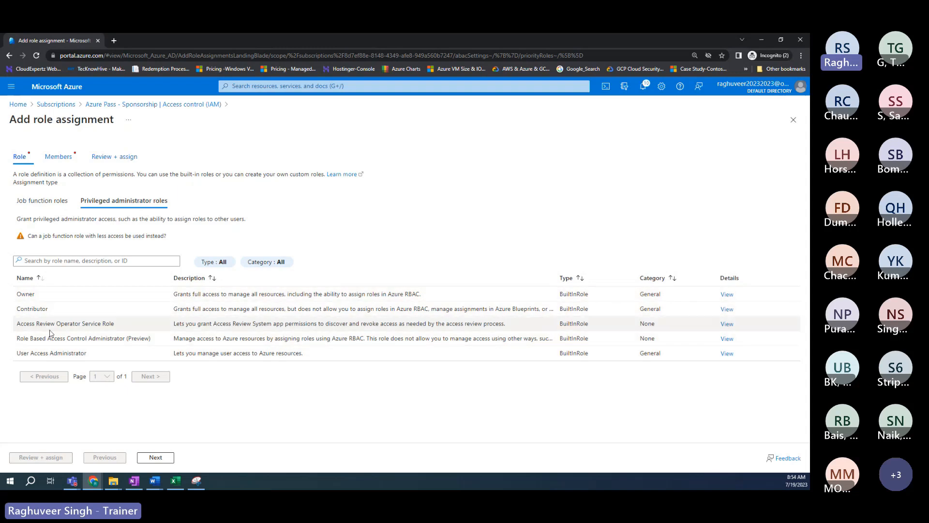
pyautogui.click(44, 204)
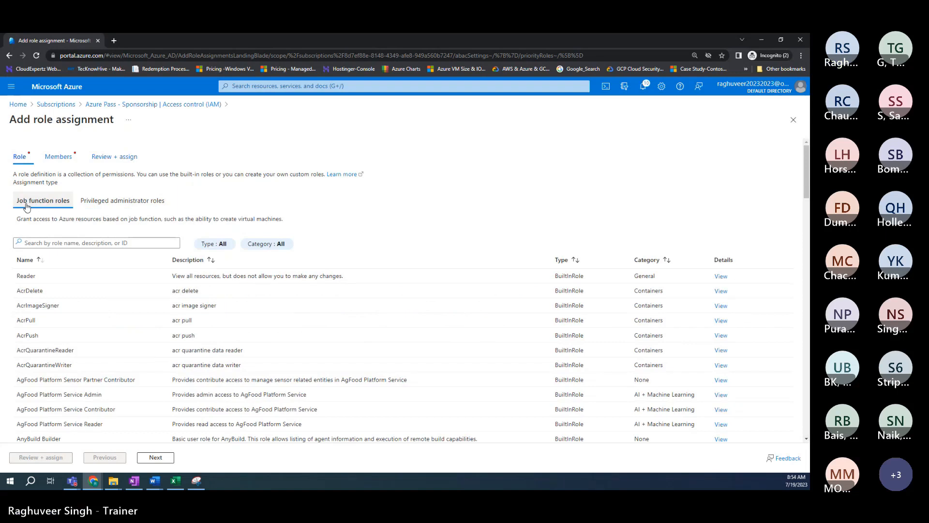
# Step: Filter roles by 'network' and examine the Network Contributor name and description
pyautogui.click(44, 241)
pyautogui.write('netwo')
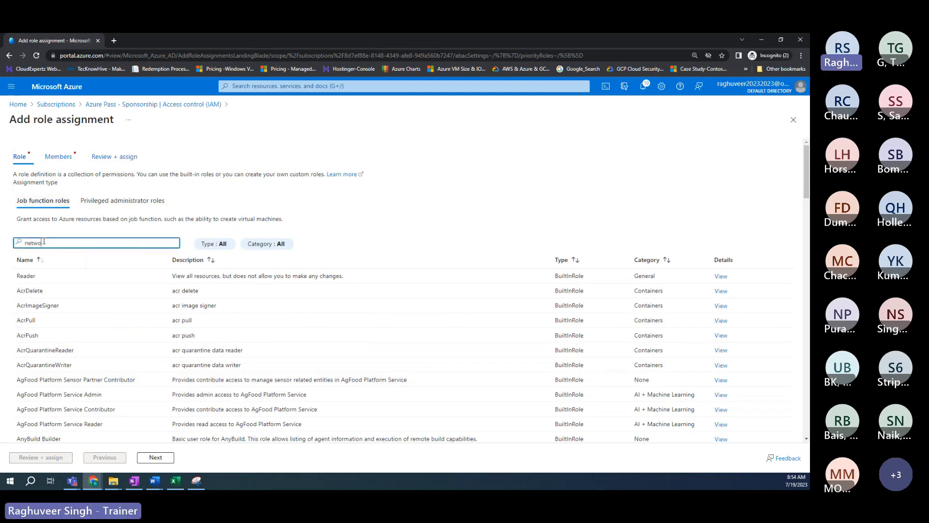
pyautogui.write('rk')
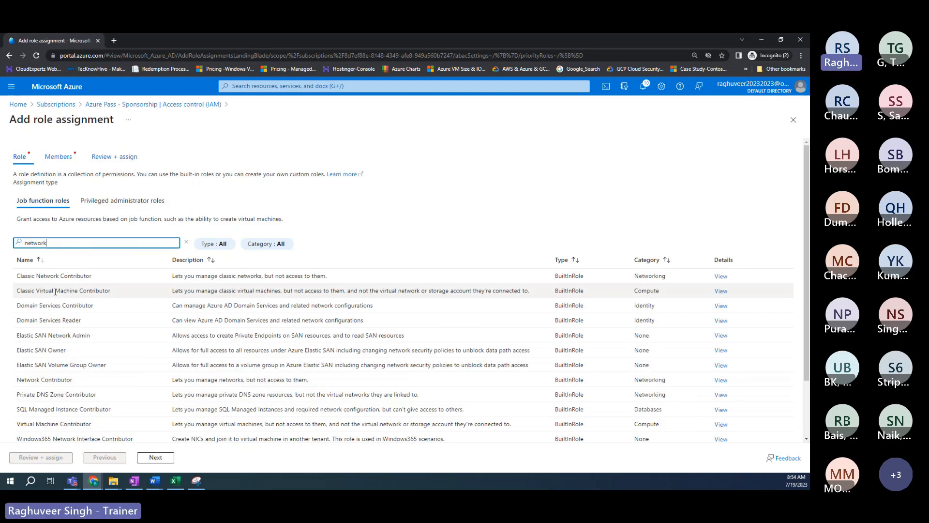
pyautogui.scroll(-1, 54, 334)
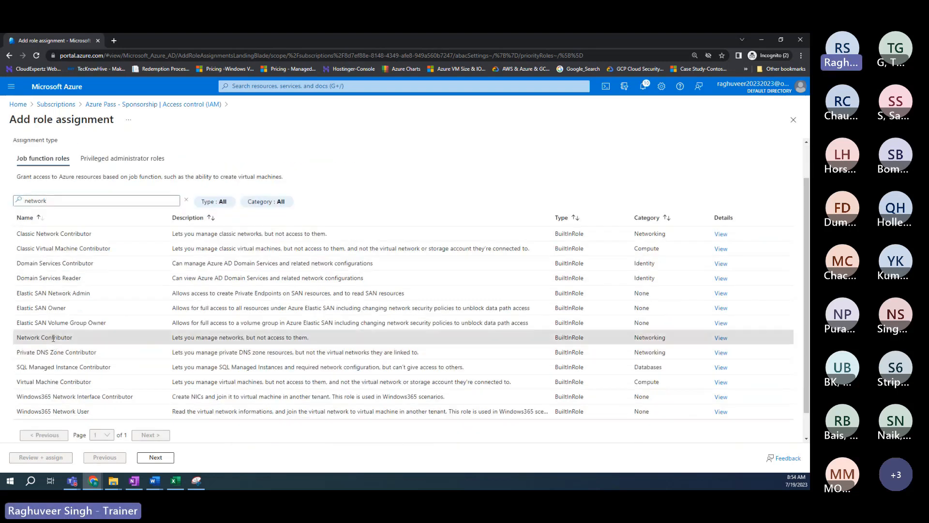
pyautogui.moveTo(18, 337); pyautogui.dragTo(73, 339)
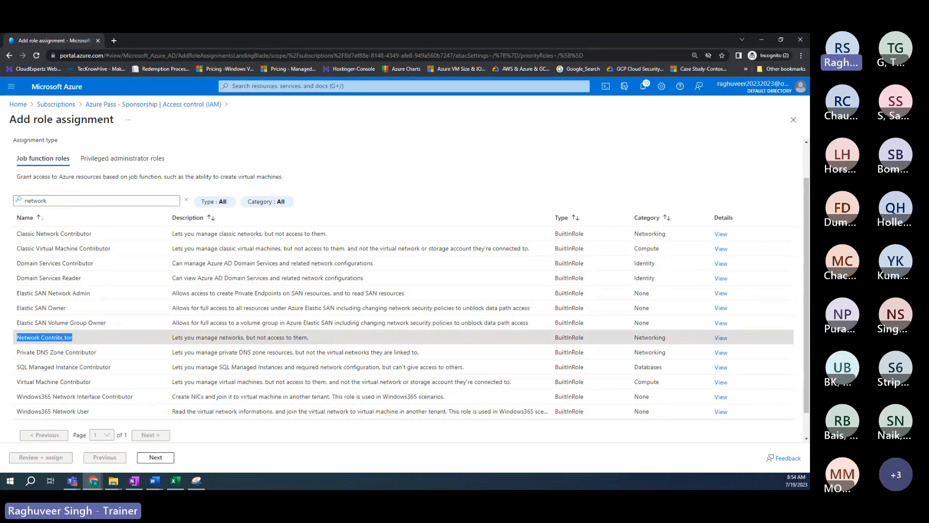
pyautogui.moveTo(173, 339); pyautogui.dragTo(312, 344)
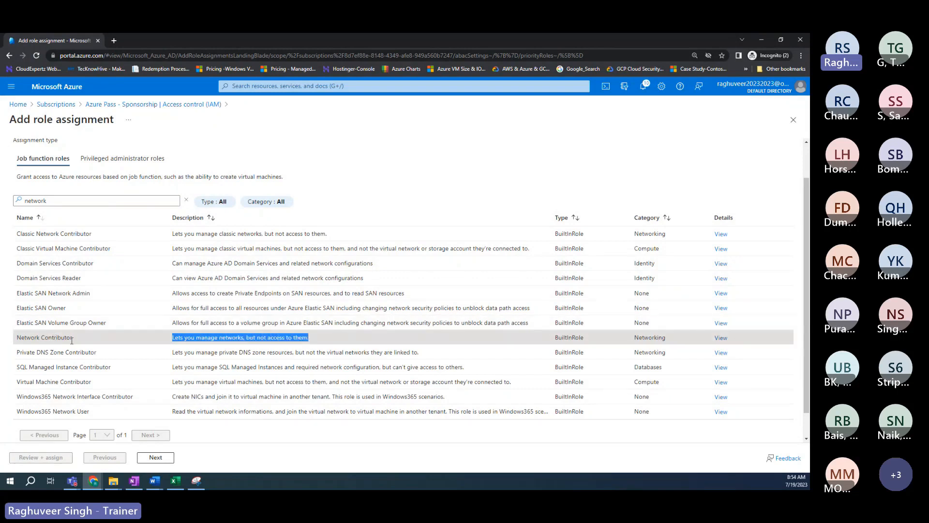
pyautogui.moveTo(72, 340); pyautogui.dragTo(21, 346)
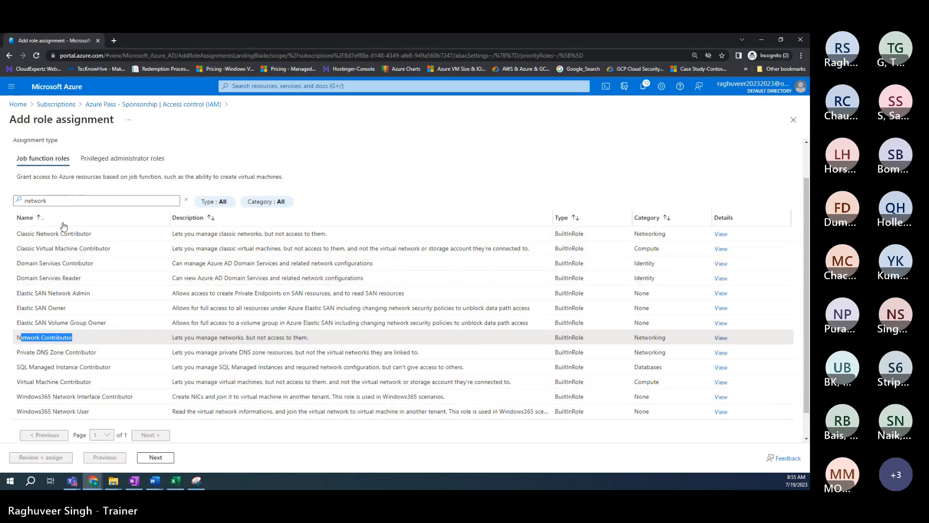
pyautogui.moveTo(17, 338); pyautogui.dragTo(74, 337)
# Step: Change the filter to 'storage account' and examine the Storage Account Contributor role and description
pyautogui.doubleClick(35, 200)
pyautogui.write('st')
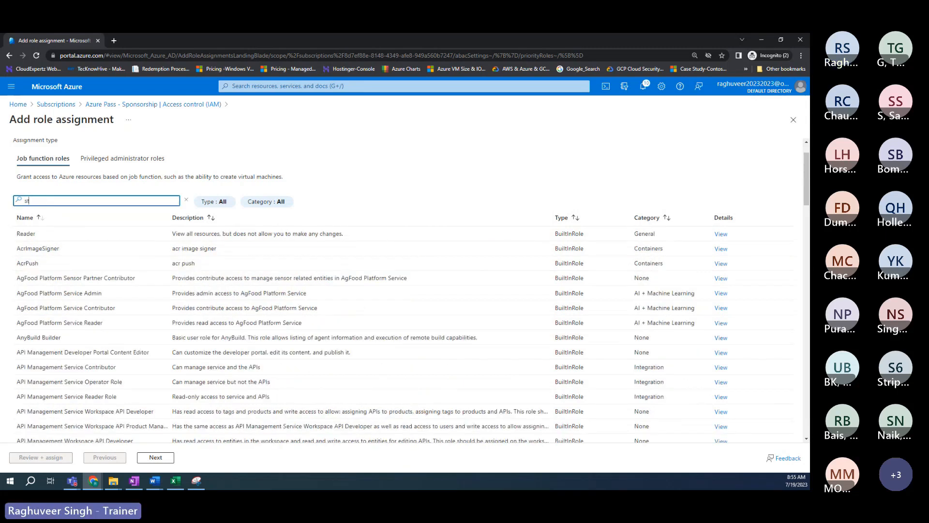
pyautogui.write('orage')
pyautogui.scroll(-3, 79, 317)
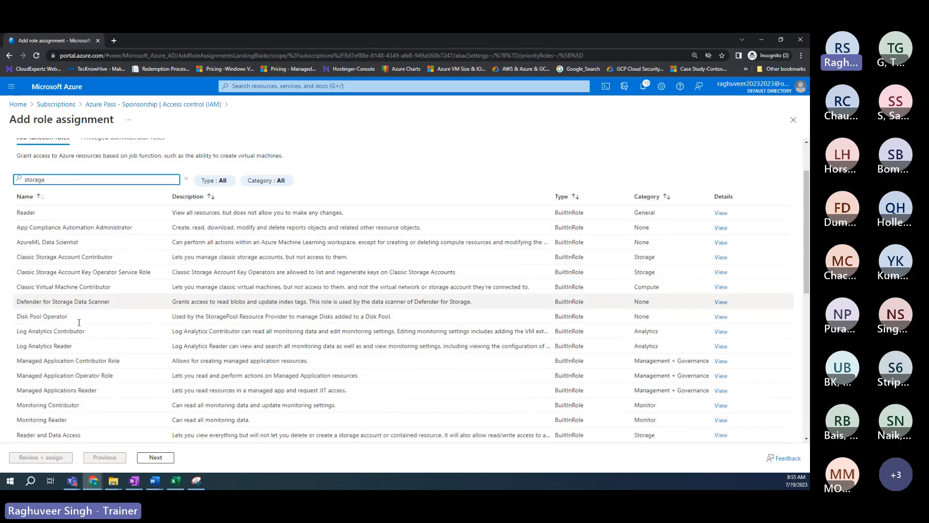
pyautogui.scroll(3, 78, 317)
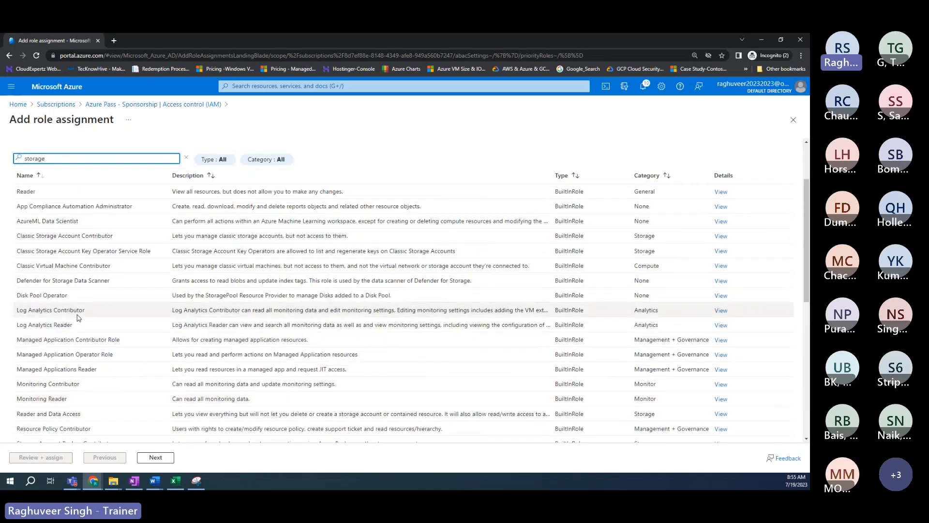
pyautogui.write('account')
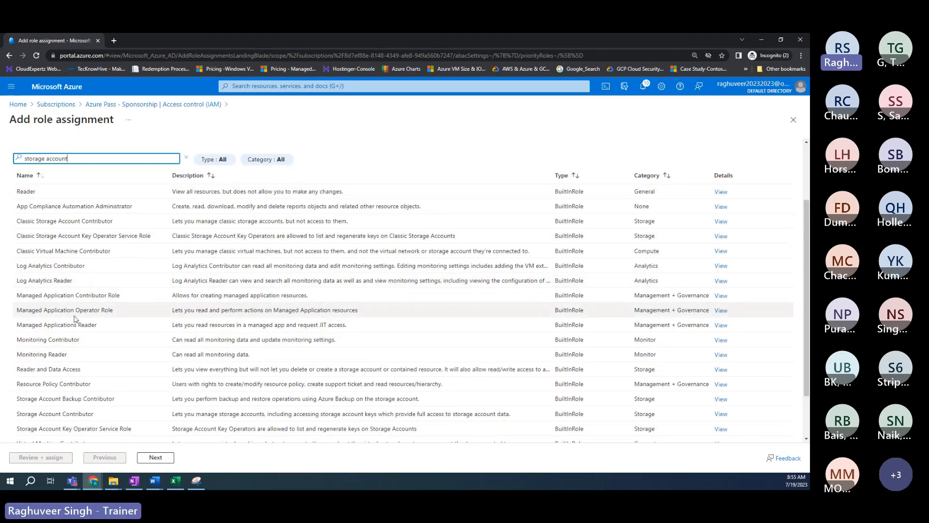
pyautogui.scroll(-1, 68, 301)
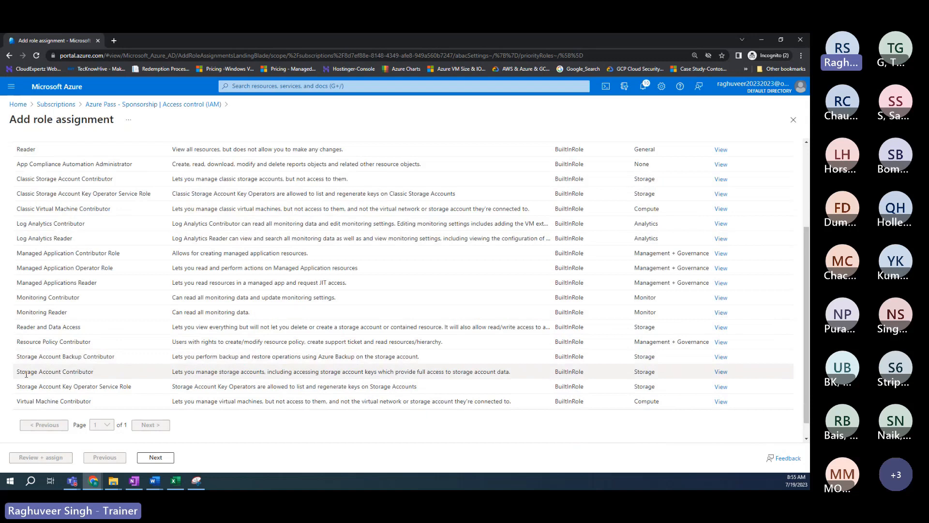
pyautogui.moveTo(16, 375); pyautogui.dragTo(97, 376)
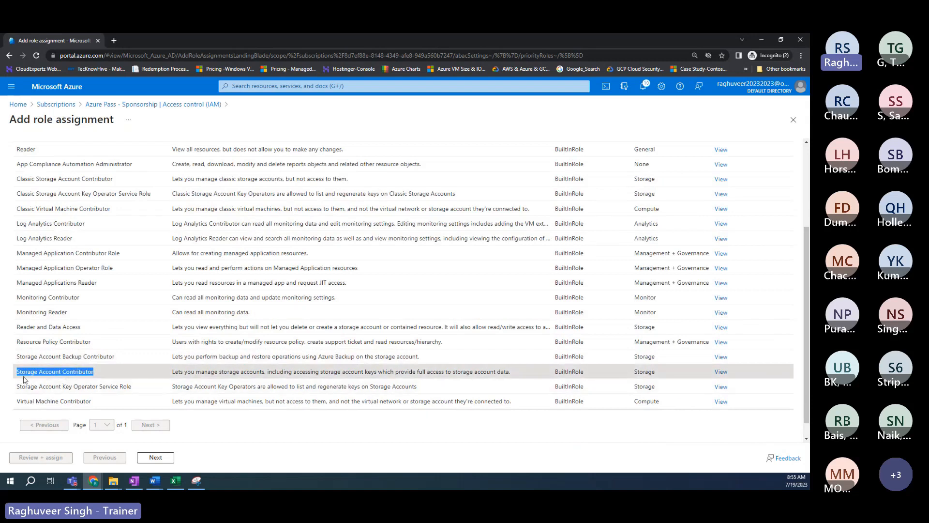
pyautogui.click(174, 372)
pyautogui.moveTo(174, 372); pyautogui.dragTo(523, 377)
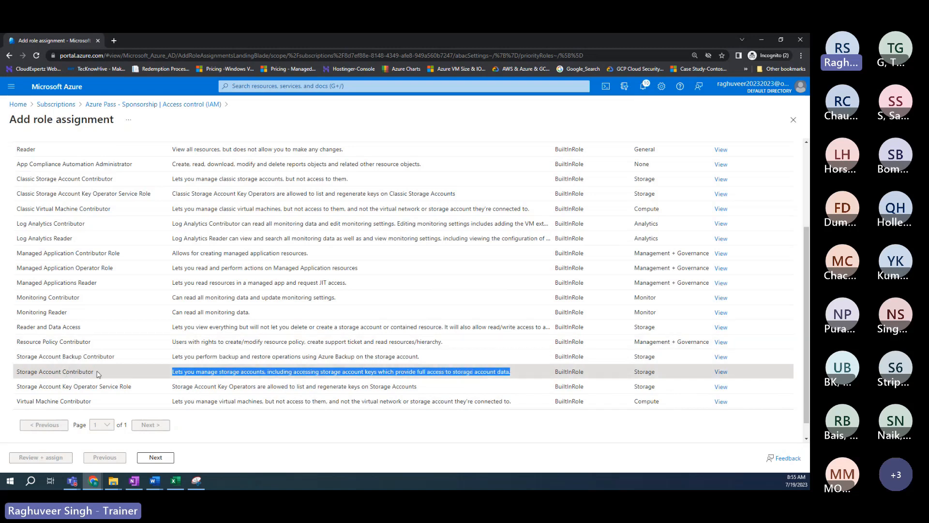
pyautogui.tripleClick(66, 374)
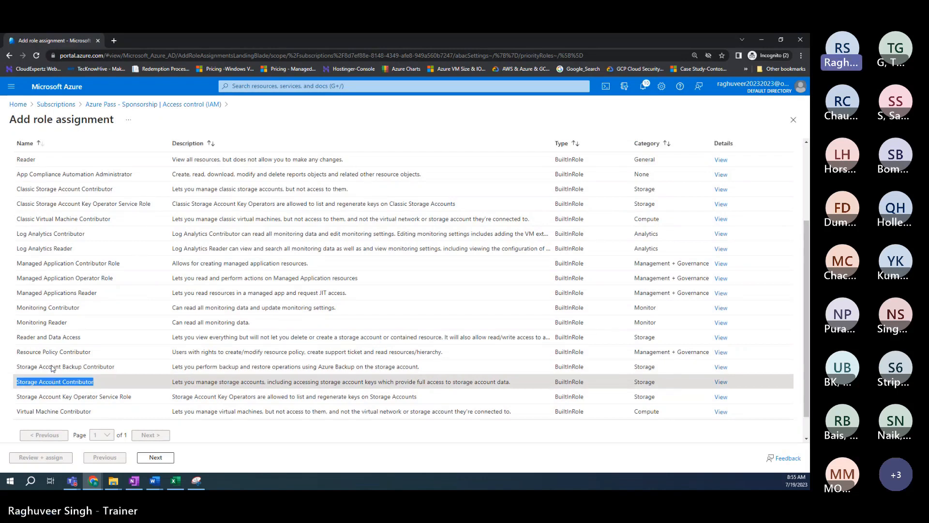
pyautogui.scroll(3, 48, 356)
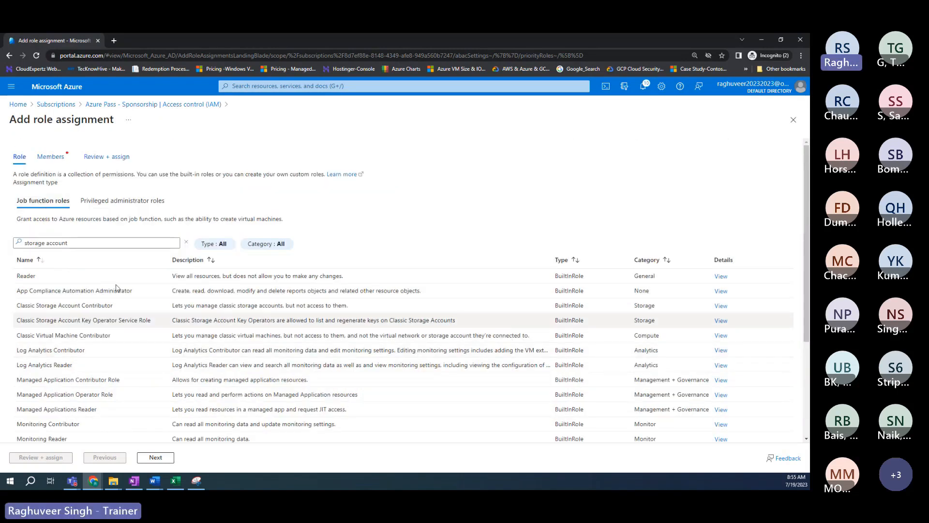
# Step: Select Contributor from the Privileged administrator roles list
pyautogui.click(122, 200)
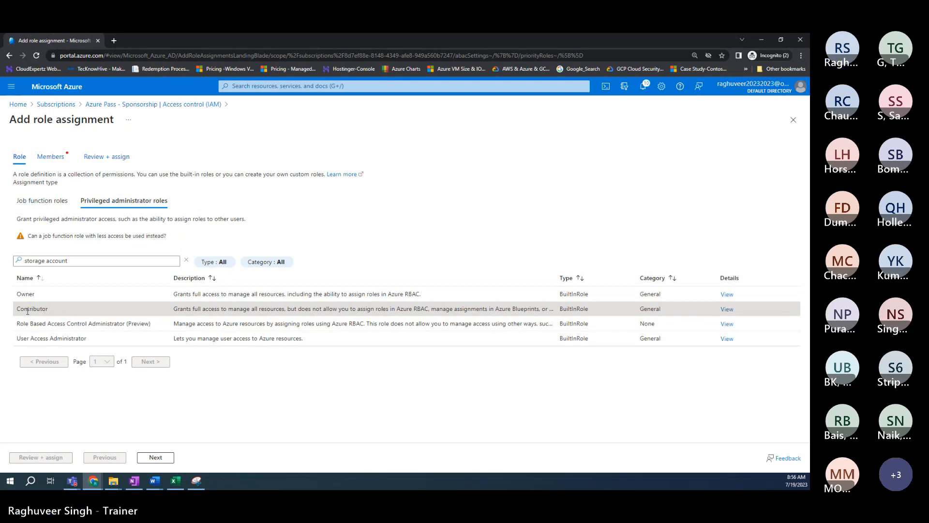
pyautogui.click(28, 310)
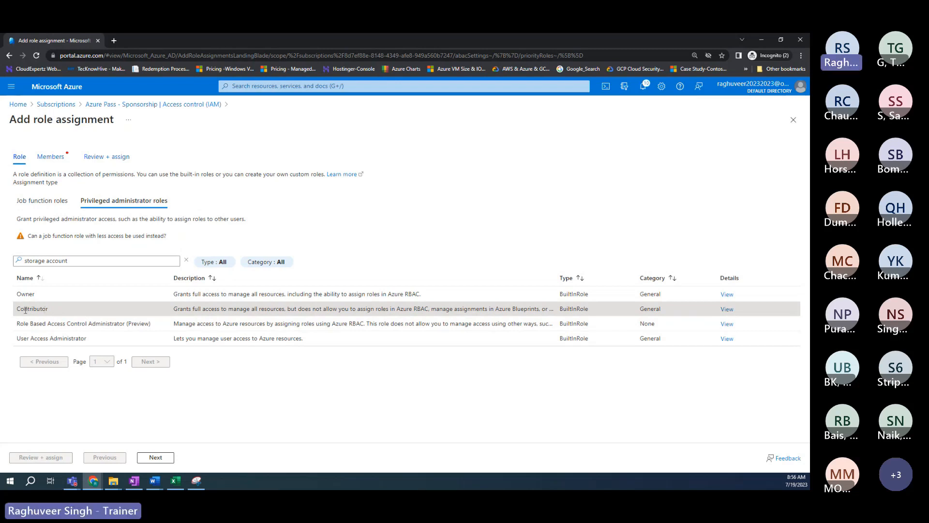
# Step: Search 'sentinel' and select the Sentinel-Admin group as the Contributor assignment's member
pyautogui.click(156, 458)
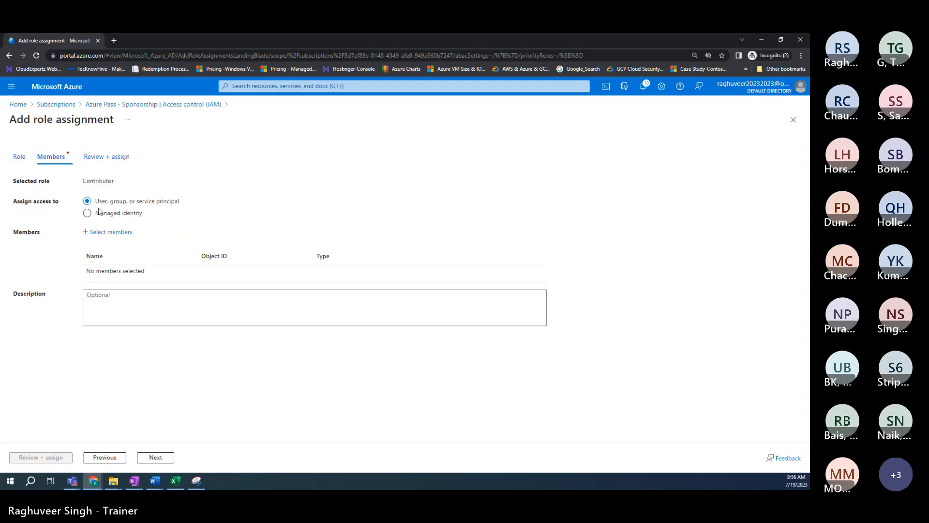
pyautogui.click(104, 237)
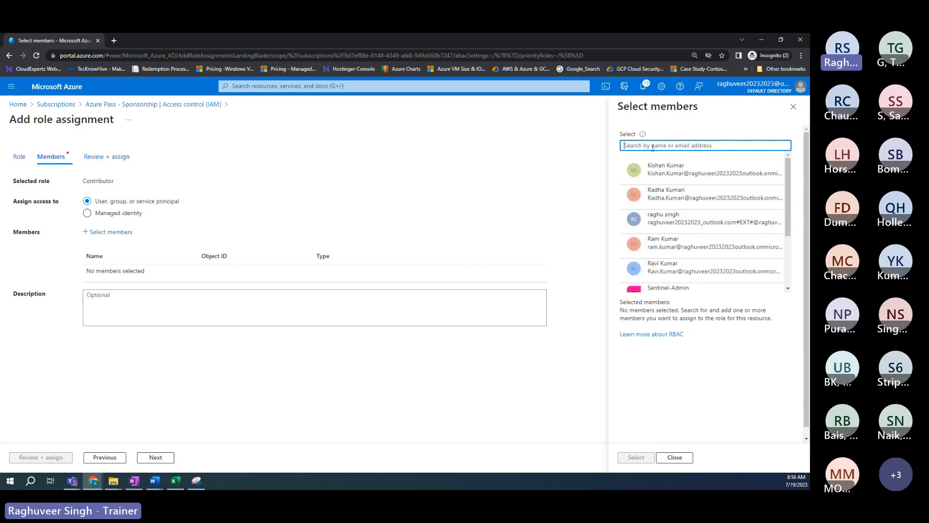
pyautogui.write('sentinel')
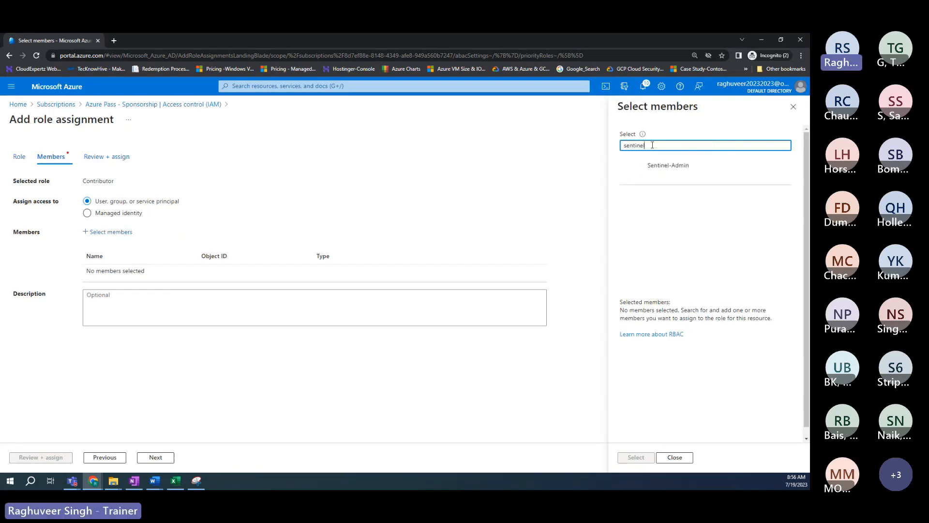
pyautogui.click(661, 170)
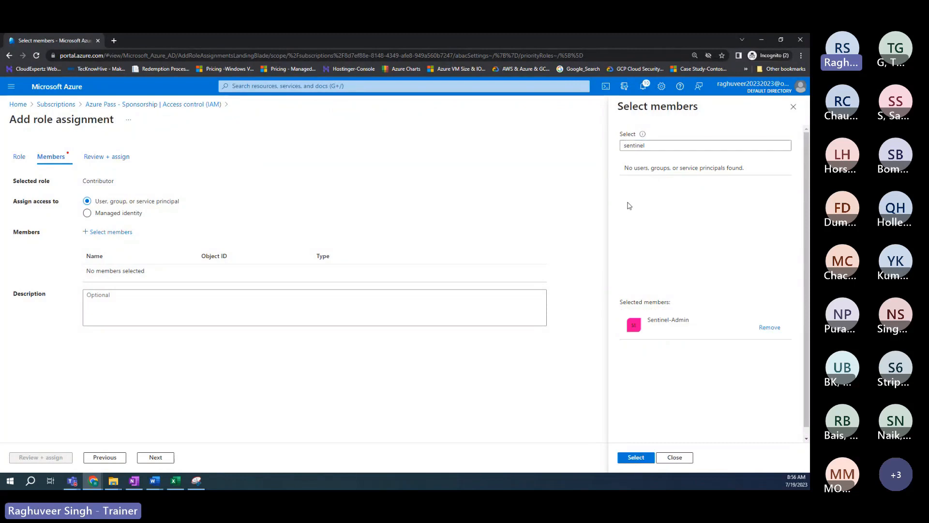
pyautogui.click(630, 457)
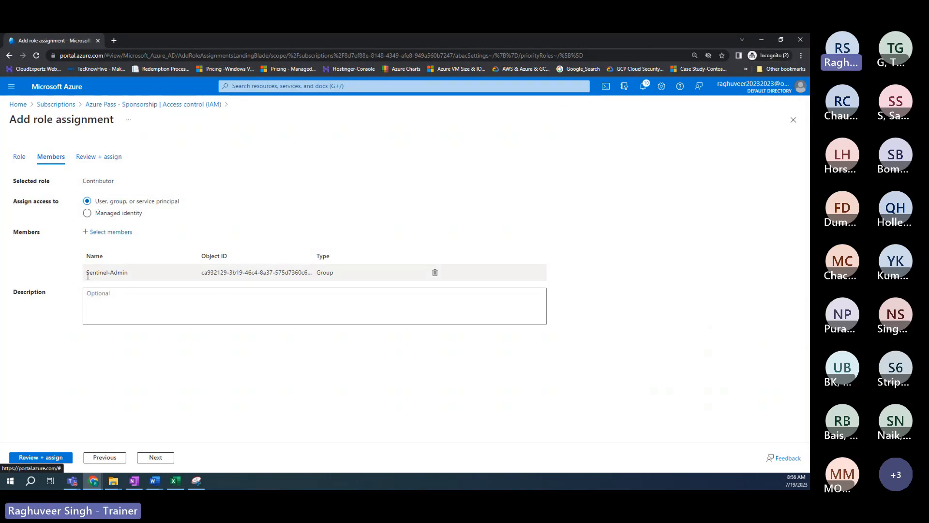
pyautogui.moveTo(86, 274); pyautogui.dragTo(131, 278)
# Step: Review the Contributor assignment for Sentinel-Admin and submit it with Review + assign
pyautogui.click(155, 458)
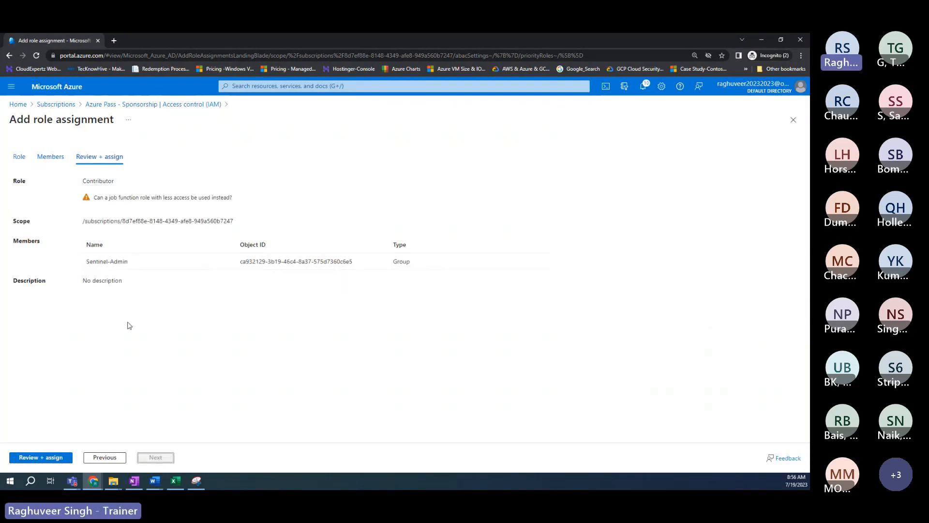
pyautogui.moveTo(95, 200); pyautogui.dragTo(231, 203)
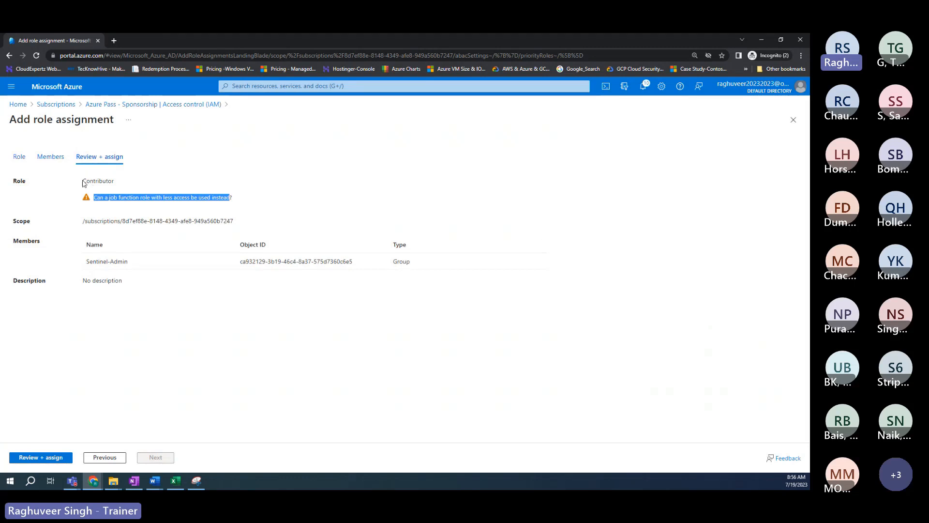
pyautogui.moveTo(84, 182); pyautogui.dragTo(119, 183)
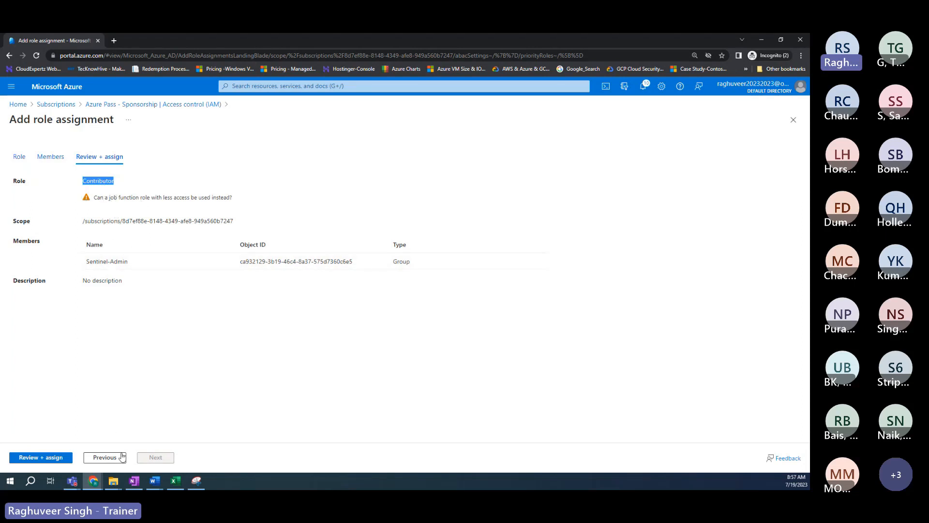
pyautogui.click(64, 460)
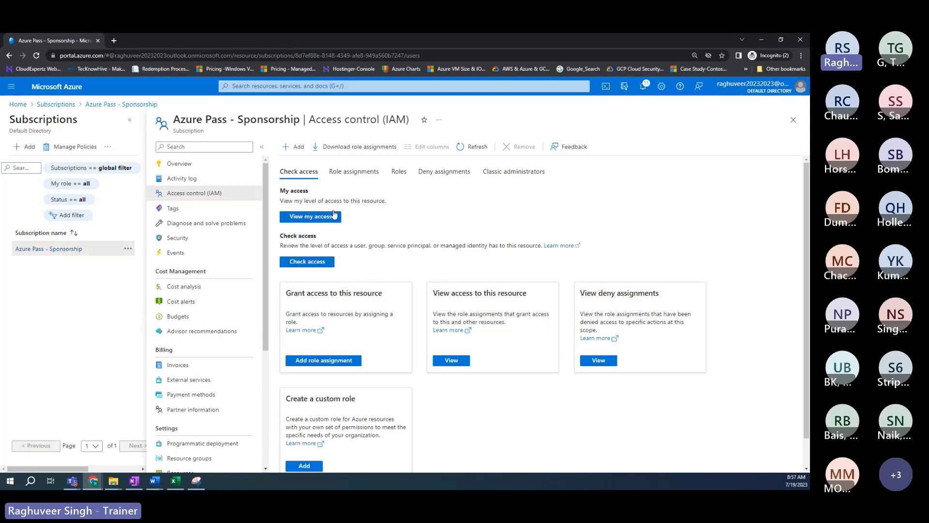
# Step: Begin a new role assignment, search 'reader' under Job function roles, and select Reader
pyautogui.click(295, 147)
pyautogui.click(297, 162)
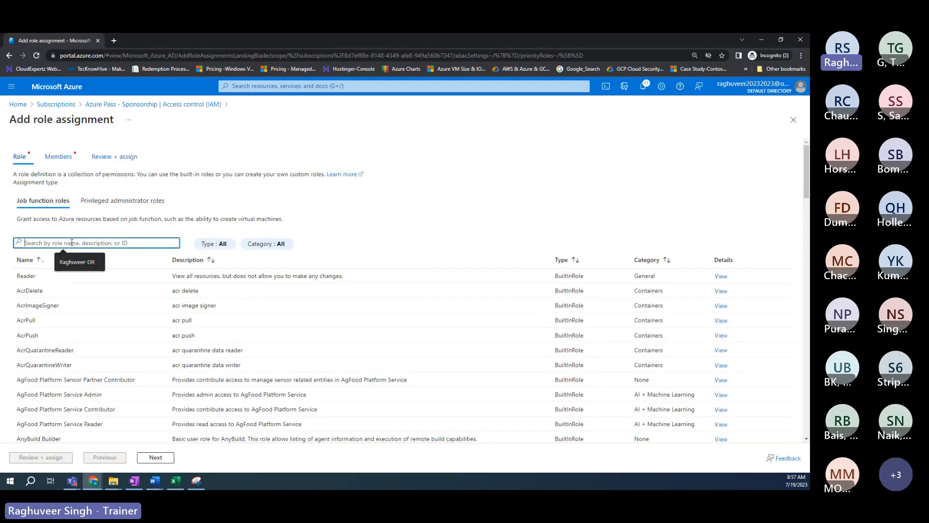
pyautogui.click(119, 206)
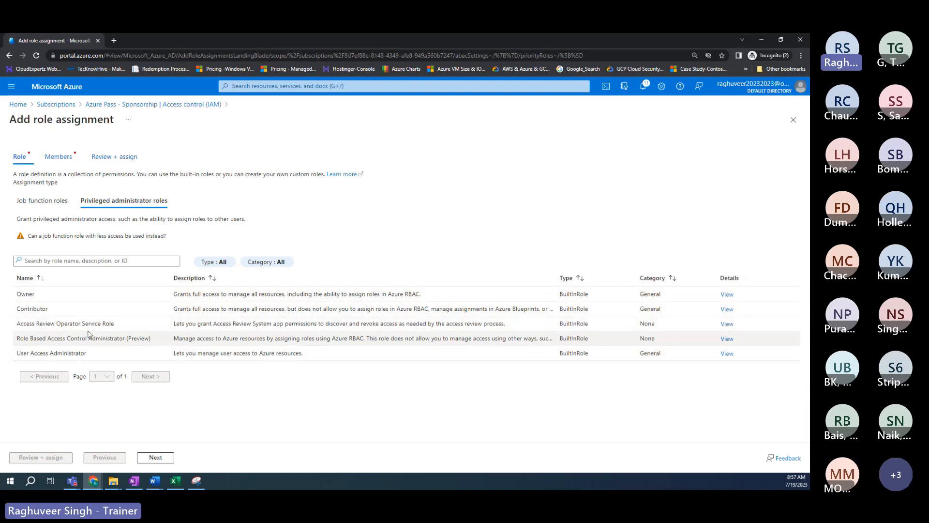
pyautogui.click(42, 200)
pyautogui.click(39, 244)
pyautogui.write('reader')
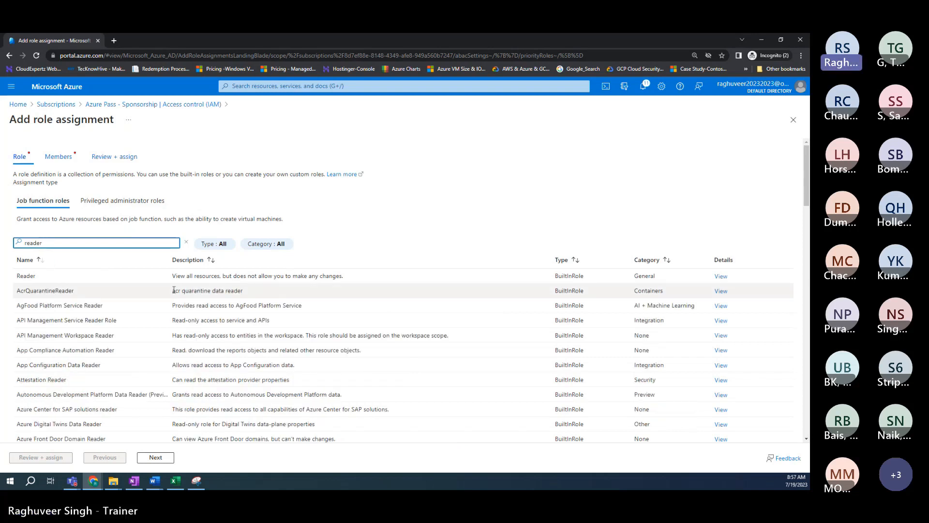
pyautogui.click(26, 280)
pyautogui.doubleClick(26, 280)
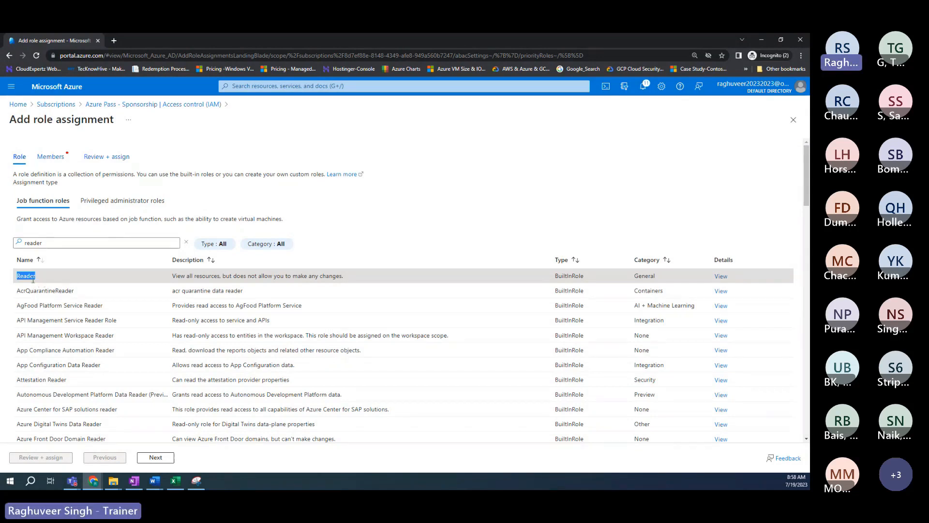
pyautogui.click(156, 457)
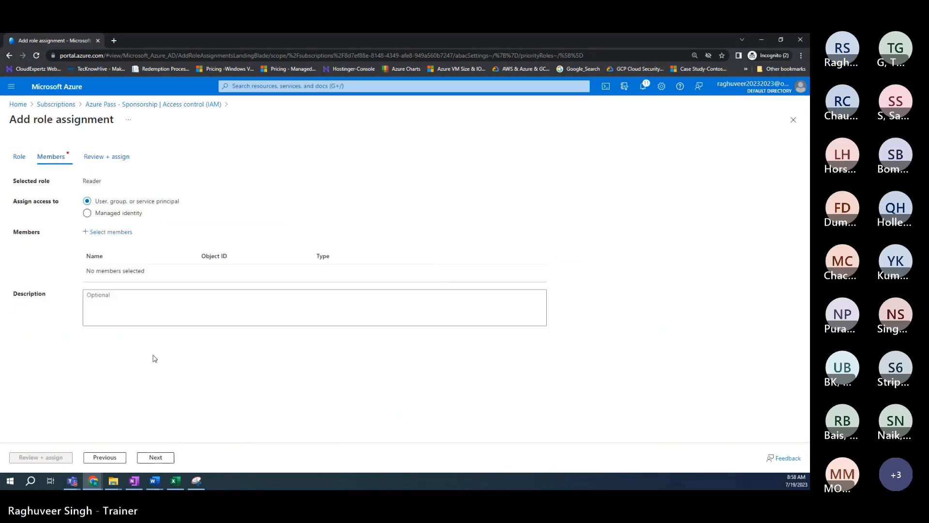
# Step: Search 'soc', add the SOC-Operations group as member, and submit the Reader assignment
pyautogui.click(100, 234)
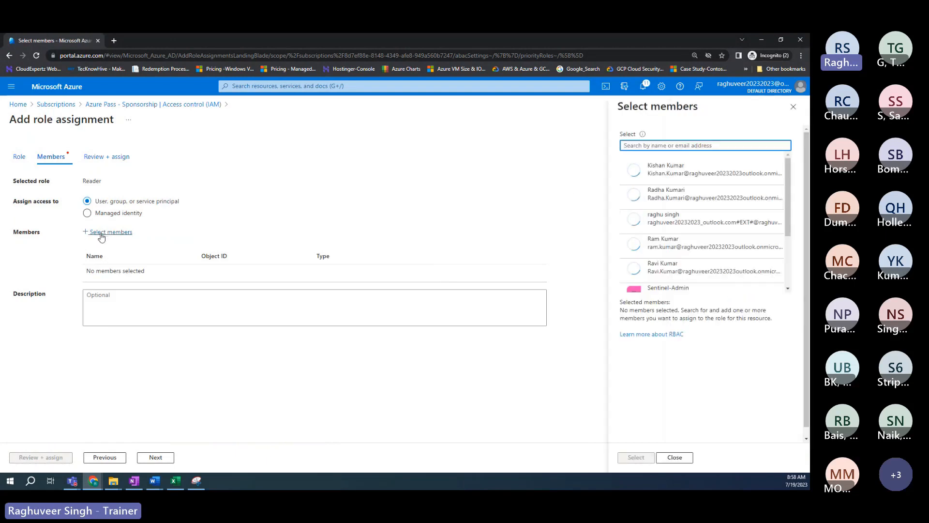
pyautogui.write('soc')
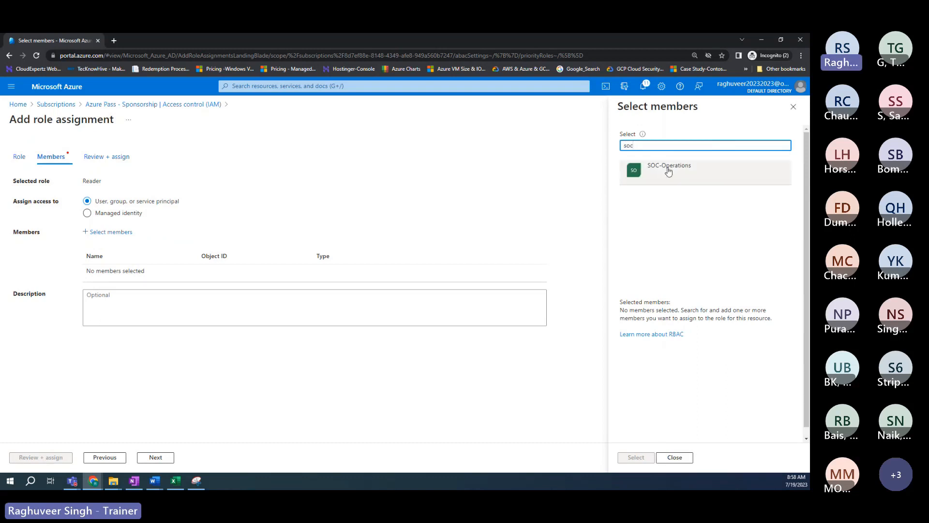
pyautogui.click(668, 170)
pyautogui.click(635, 457)
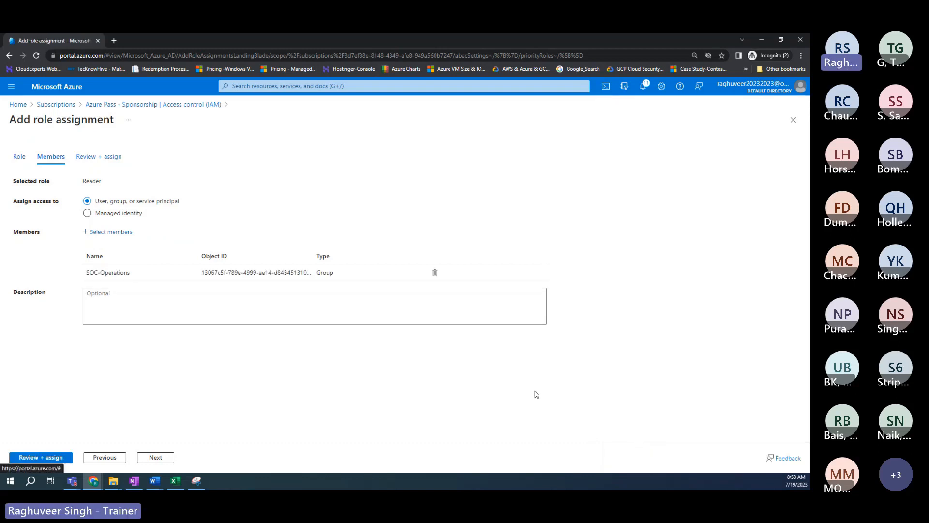
pyautogui.click(155, 457)
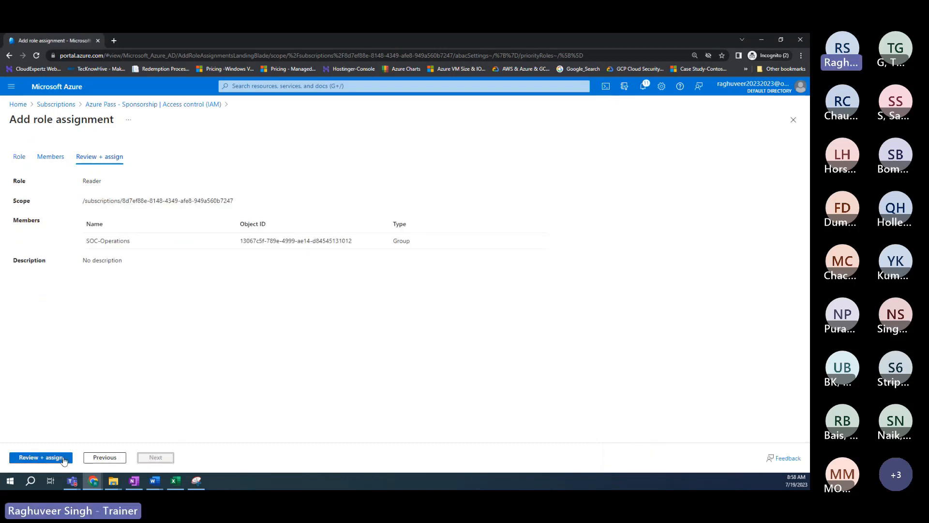
pyautogui.click(42, 456)
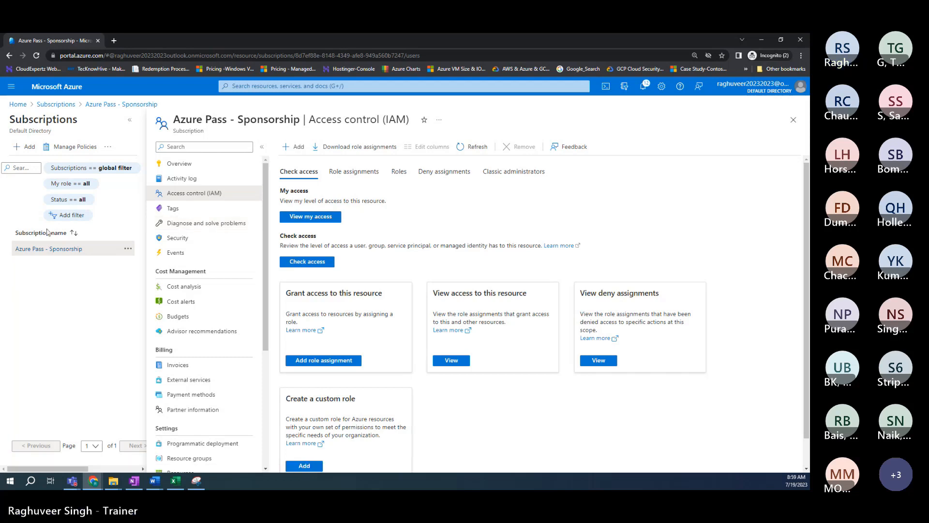
# Step: Find Azure Active Directory through the portal search and view its Licenses overview
pyautogui.click(273, 87)
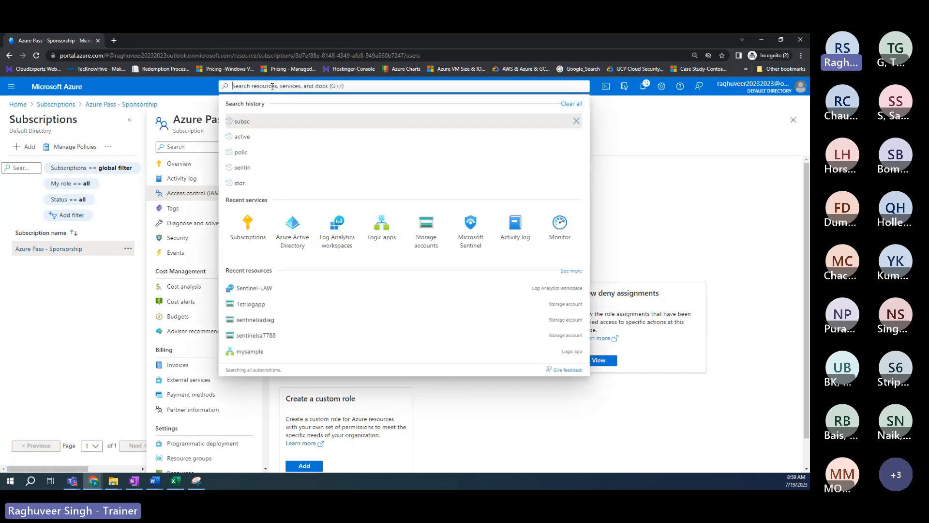
pyautogui.click(292, 228)
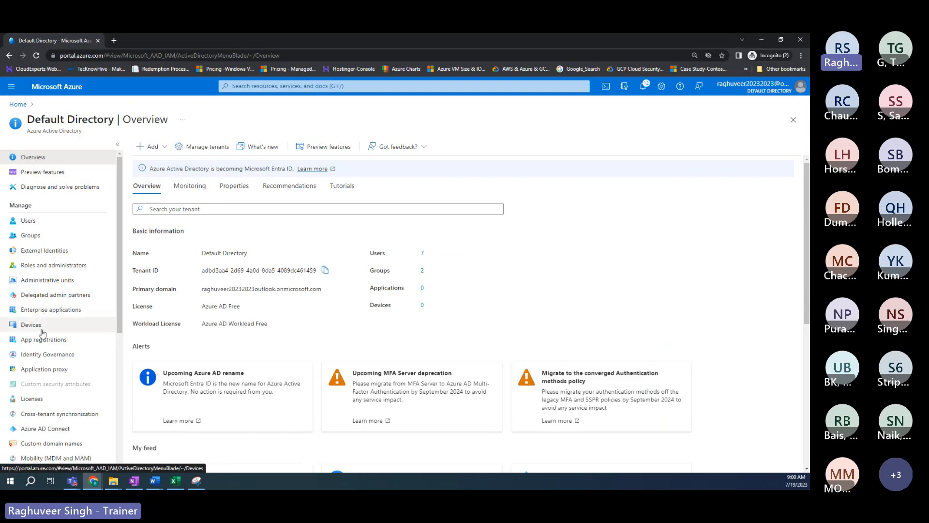
pyautogui.scroll(-2, 41, 346)
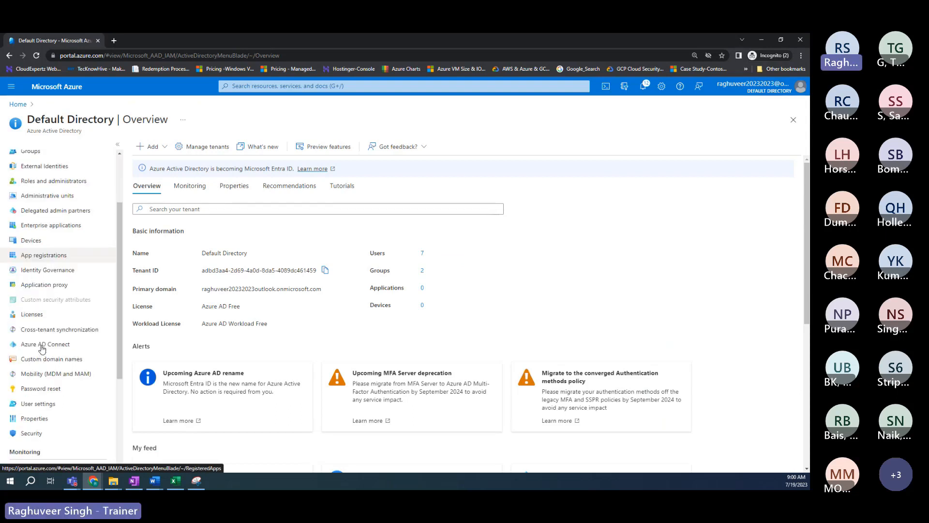
pyautogui.click(30, 318)
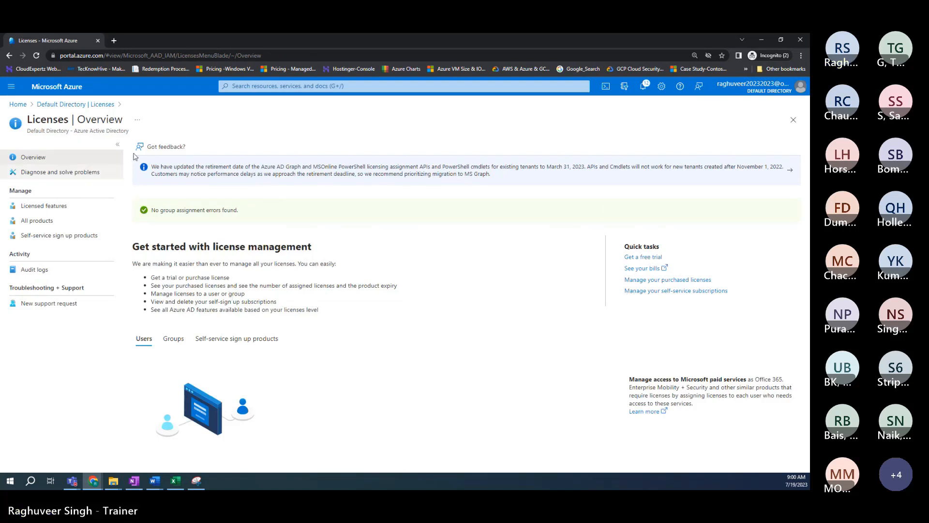
# Step: Return to the Default Directory overview and list all groups
pyautogui.click(251, 86)
pyautogui.click(248, 230)
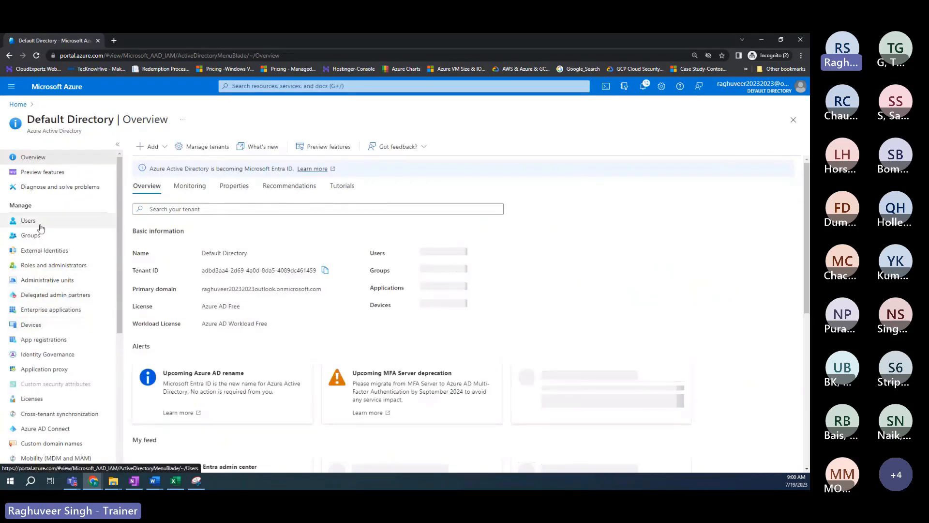
pyautogui.click(30, 236)
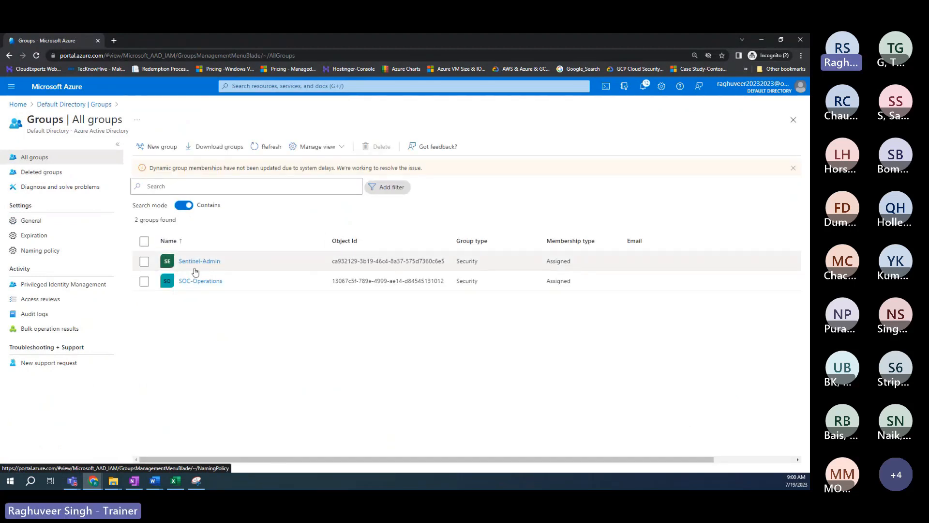
# Step: Inspect the Sentinel-Admin group, then look at one user's profile from the Users list
pyautogui.click(193, 264)
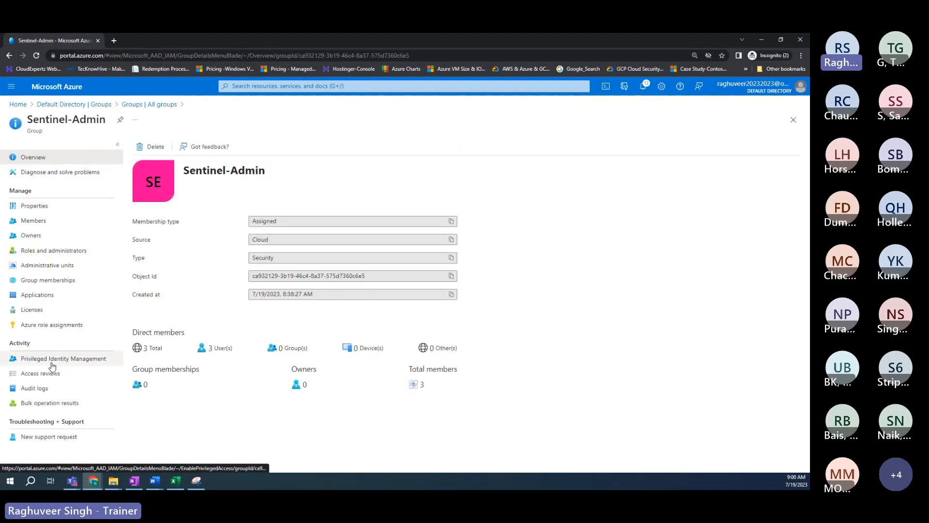
pyautogui.doubleClick(26, 190)
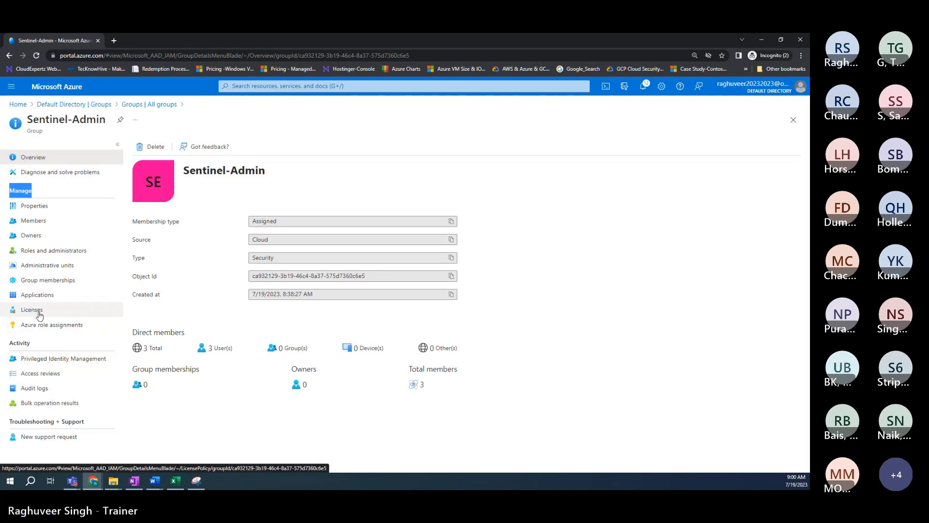
pyautogui.click(95, 107)
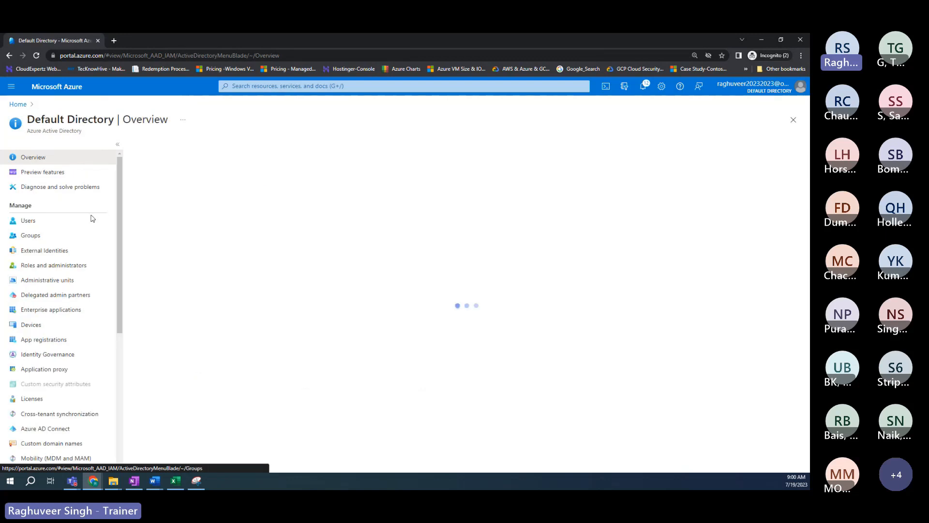
pyautogui.click(27, 219)
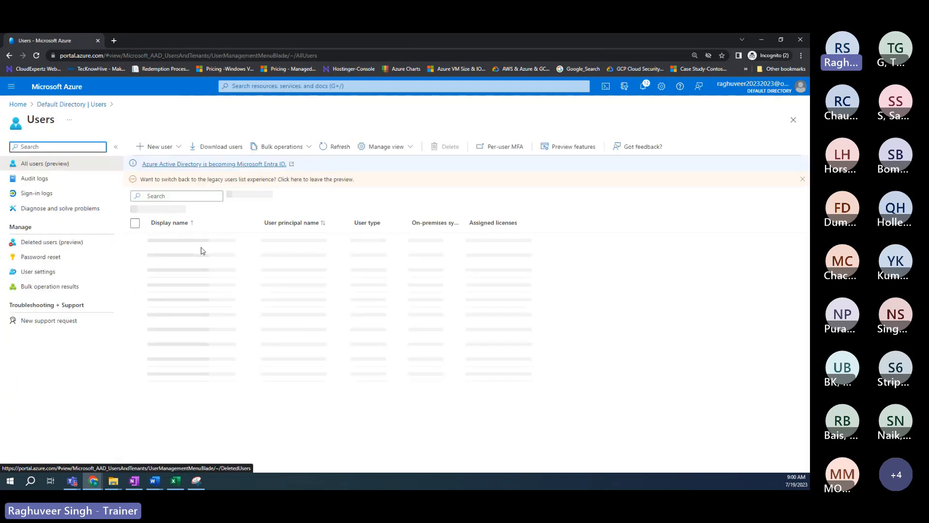
pyautogui.click(177, 257)
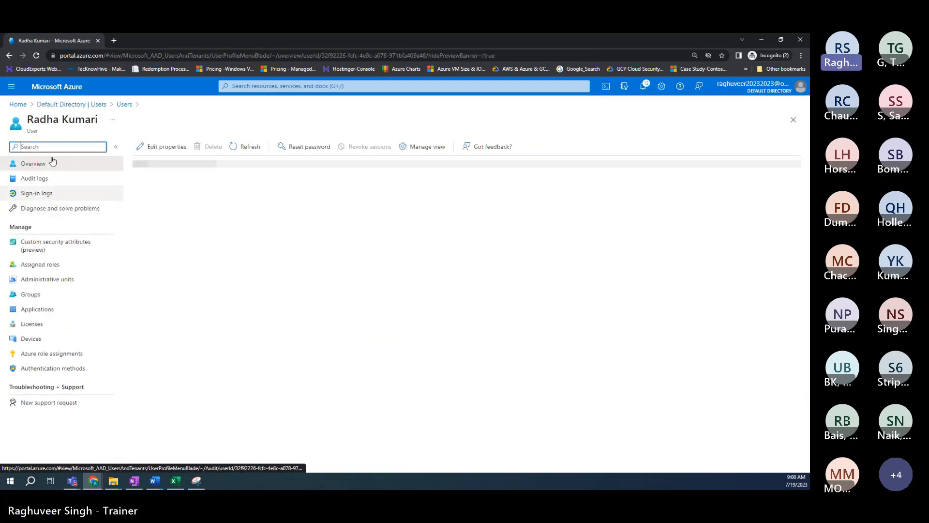
pyautogui.doubleClick(37, 229)
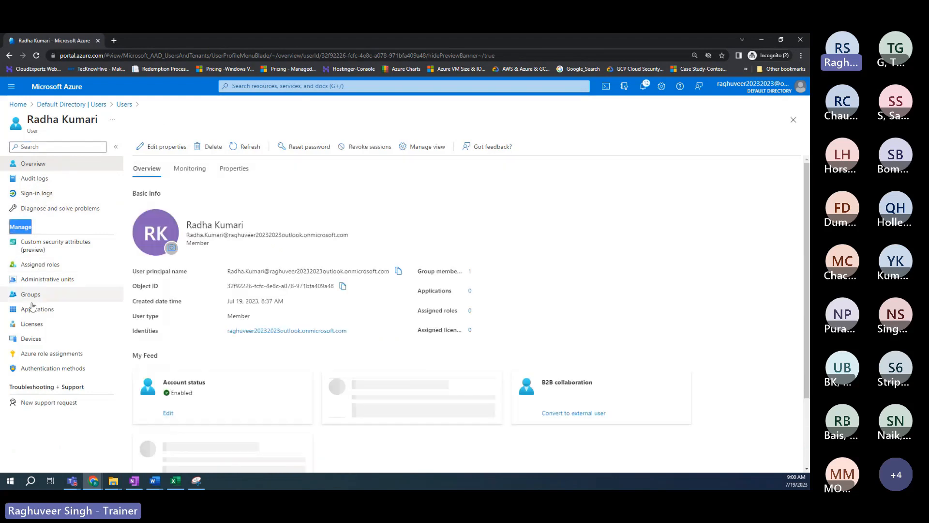
pyautogui.moveTo(48, 326)
pyautogui.mouseDown()
pyautogui.moveTo(16, 323)
pyautogui.moveTo(37, 326)
pyautogui.mouseUp()
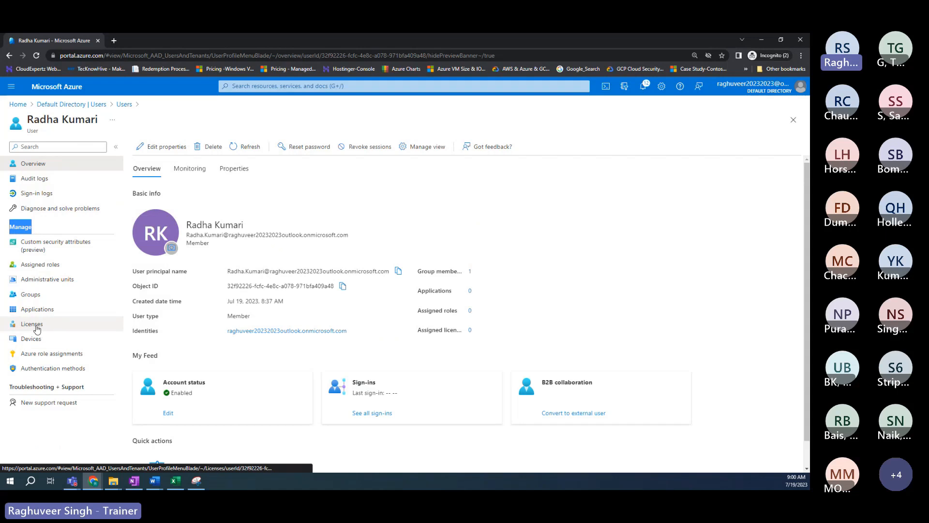
# Step: Return to Sentinel-Admin through All groups and view its empty Licenses page
pyautogui.click(91, 105)
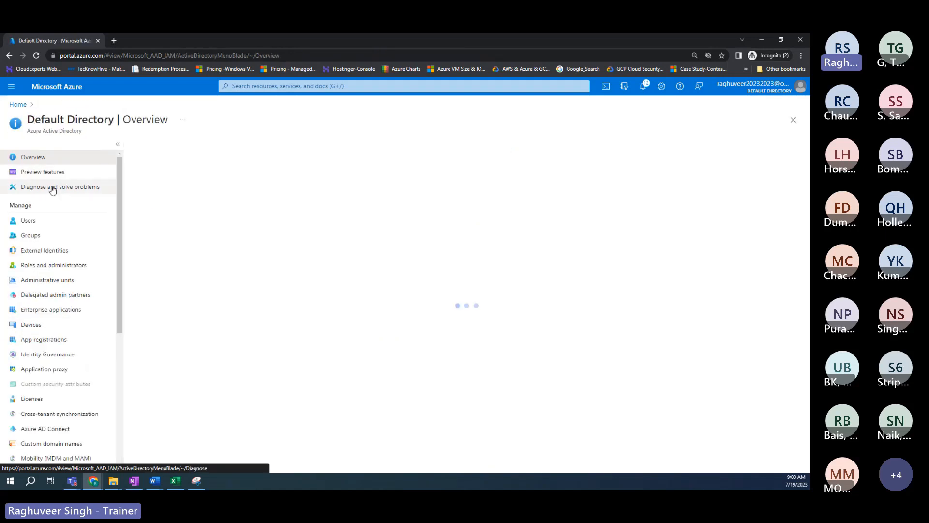
pyautogui.click(28, 235)
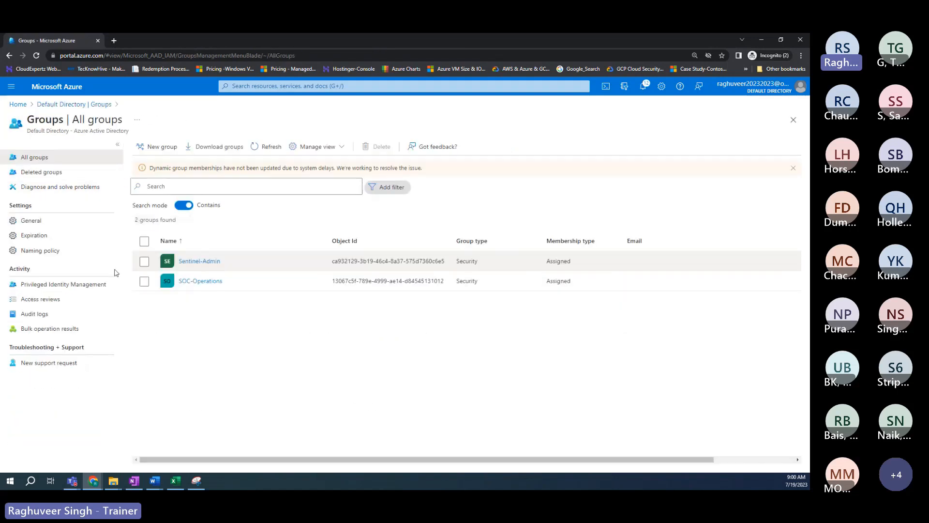
pyautogui.click(190, 262)
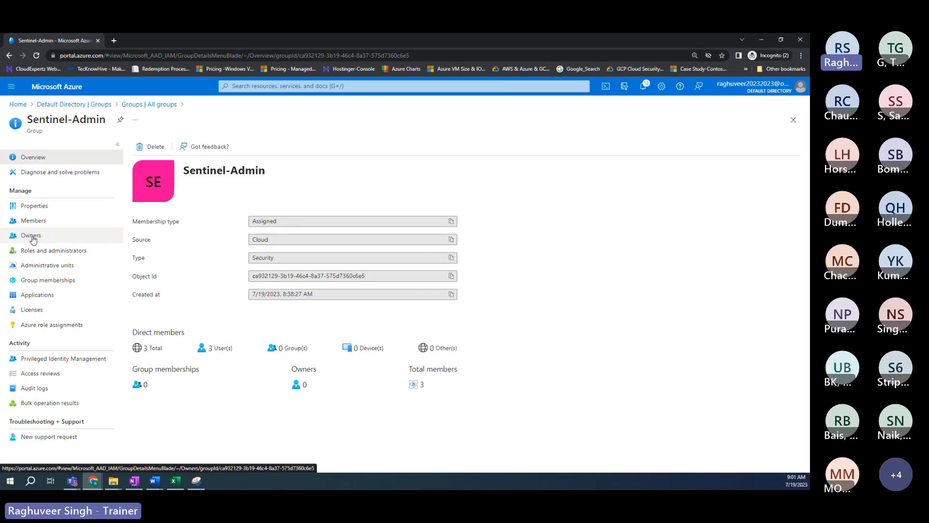
pyautogui.click(32, 311)
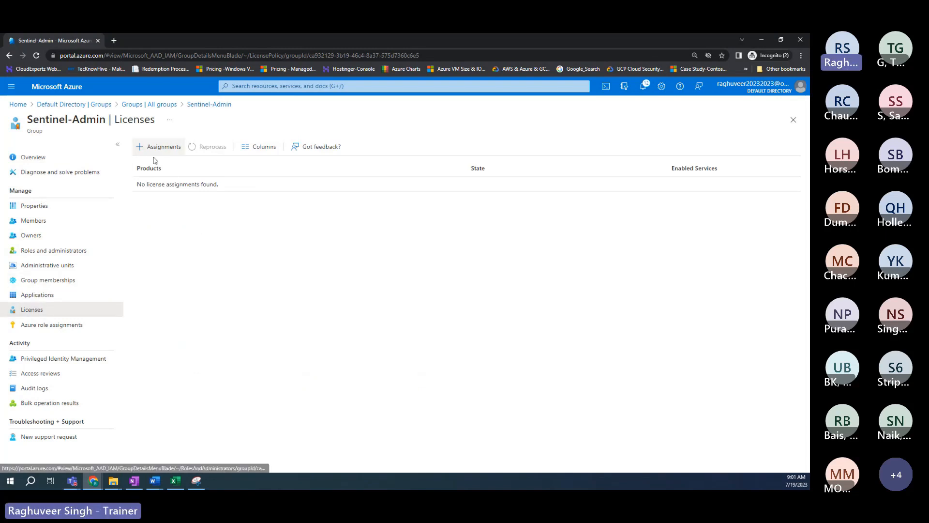
# Step: Start a Sentinel-Admin license assignment, try Premium P2, and follow the group-licensing guide link
pyautogui.moveTo(143, 197); pyautogui.dragTo(234, 187)
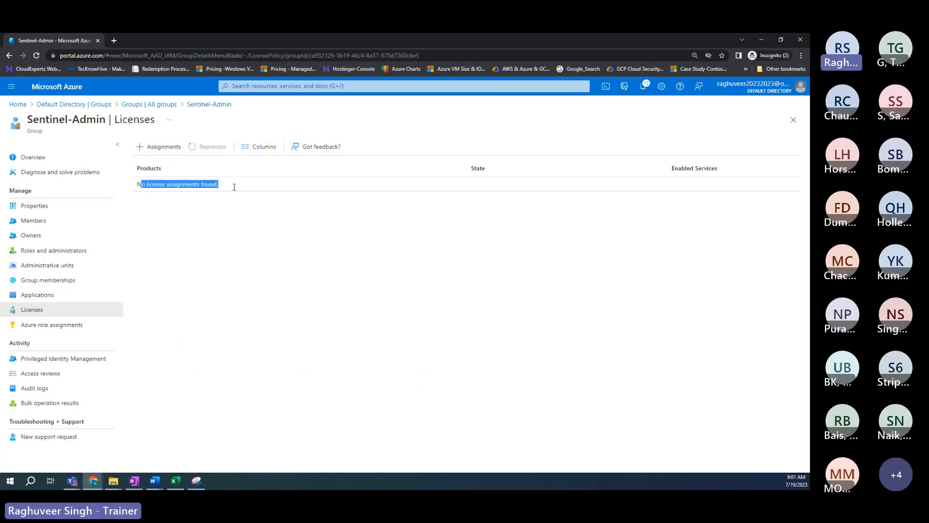
pyautogui.click(162, 146)
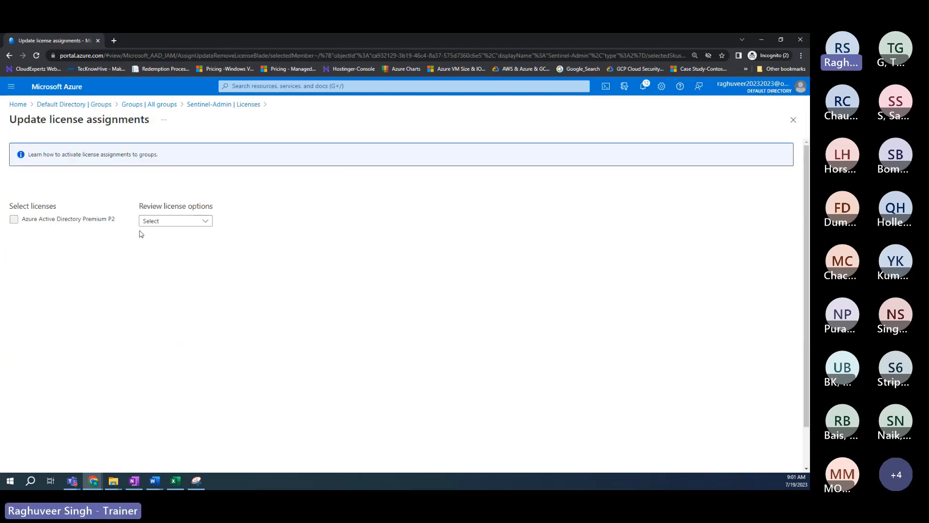
pyautogui.click(157, 221)
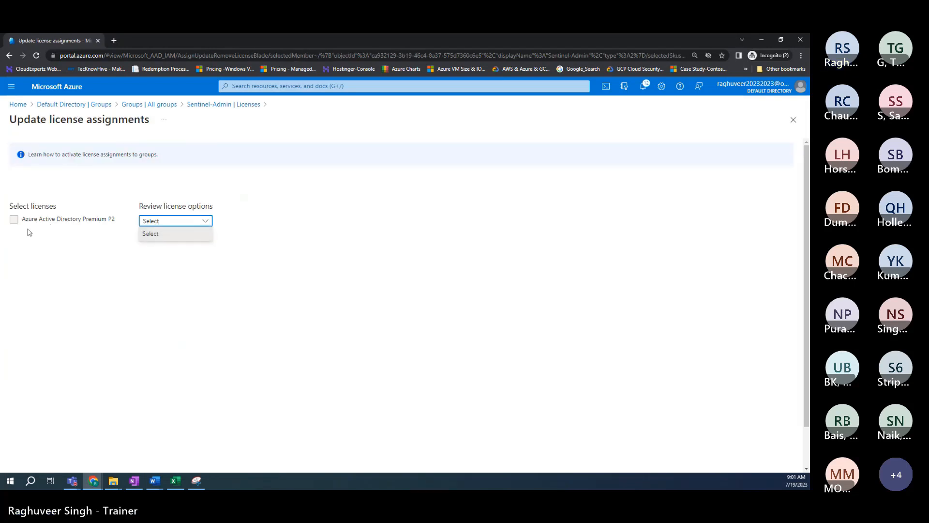
pyautogui.click(15, 223)
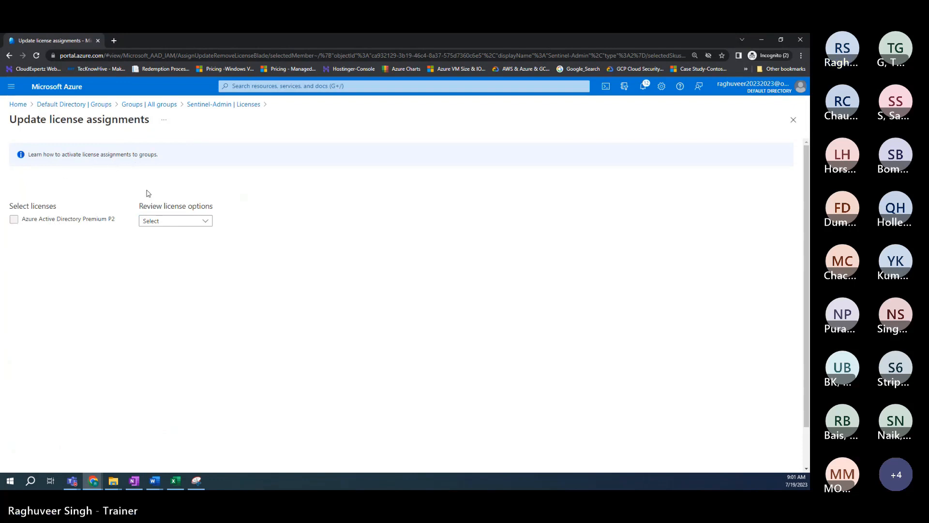
pyautogui.click(149, 156)
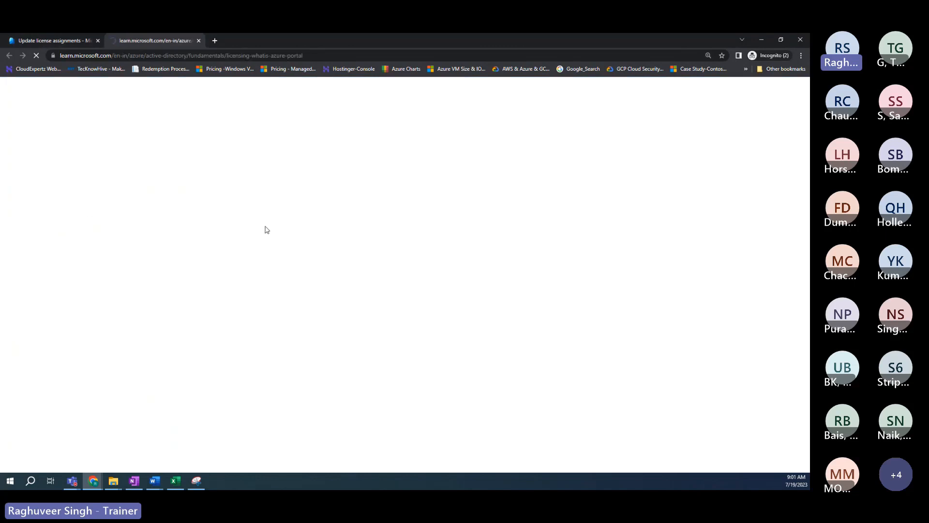
# Step: Read the group-licensing guide, highlighting the Azure AD Premium P1 requirement and service-plan notes
pyautogui.scroll(-5, 414, 304)
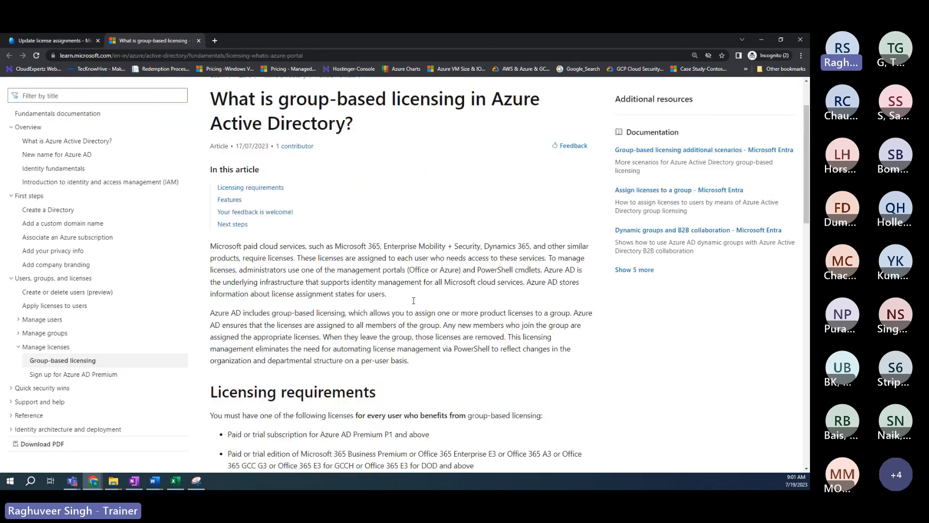
pyautogui.moveTo(311, 253); pyautogui.dragTo(419, 265)
pyautogui.moveTo(261, 254); pyautogui.dragTo(377, 254)
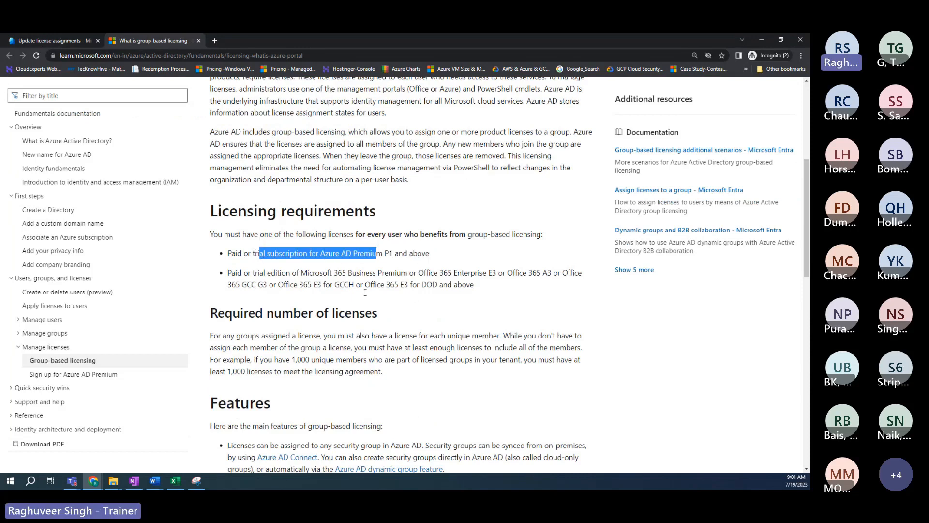
pyautogui.scroll(-3, 329, 250)
pyautogui.scroll(-8, 329, 249)
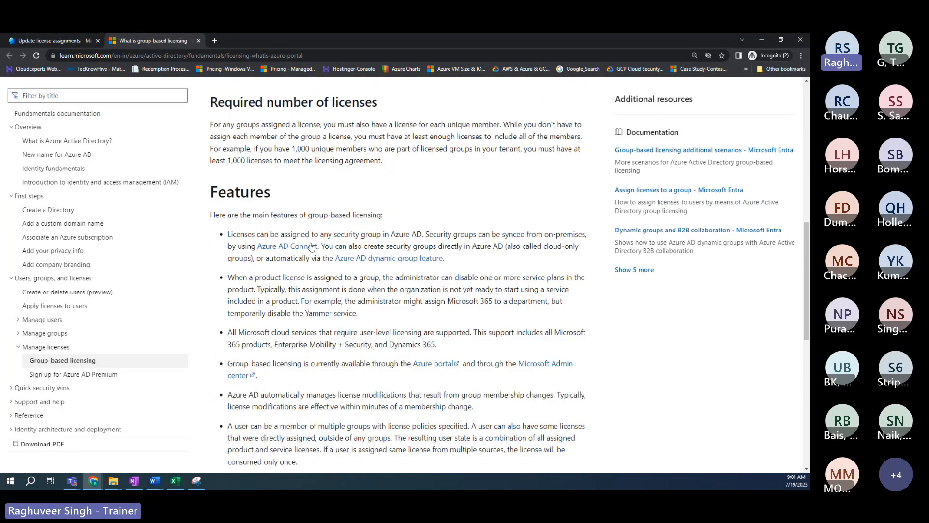
pyautogui.scroll(6, 284, 248)
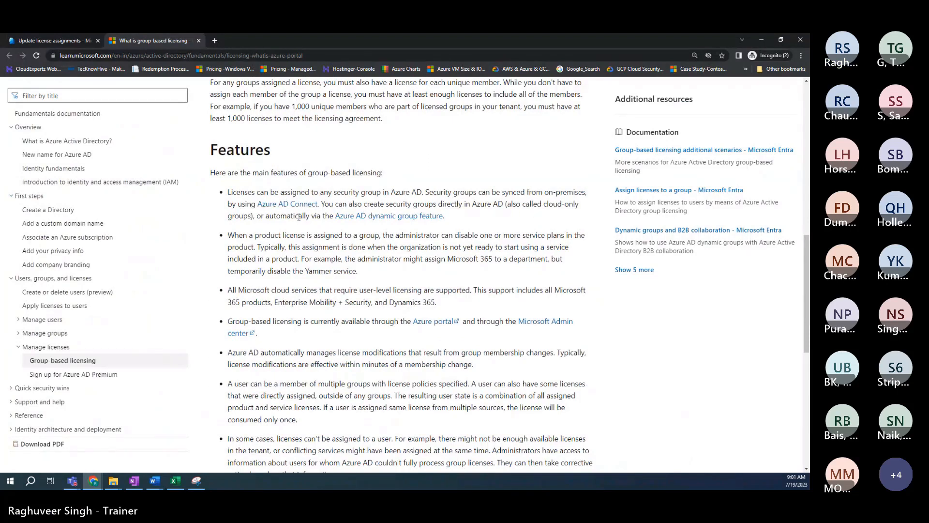
pyautogui.moveTo(294, 236); pyautogui.dragTo(382, 247)
pyautogui.click(387, 246)
pyautogui.moveTo(455, 237); pyautogui.dragTo(521, 236)
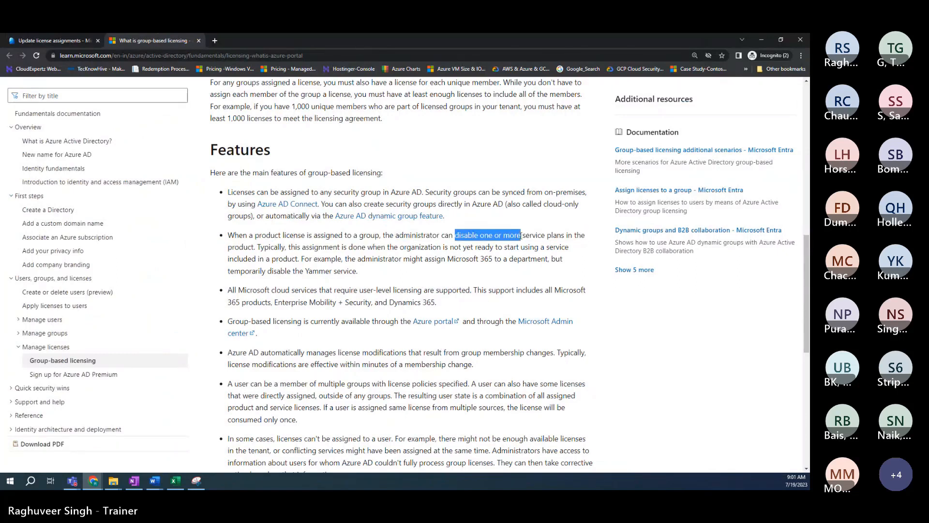
# Step: Continue through the guide, highlighting the supported Microsoft cloud services sentence
pyautogui.scroll(-1, 238, 240)
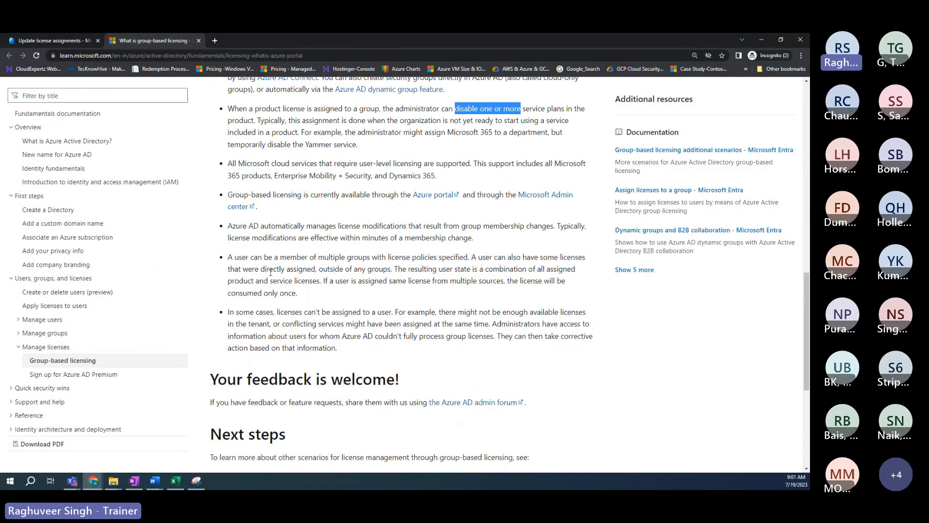
pyautogui.moveTo(257, 248); pyautogui.dragTo(437, 261)
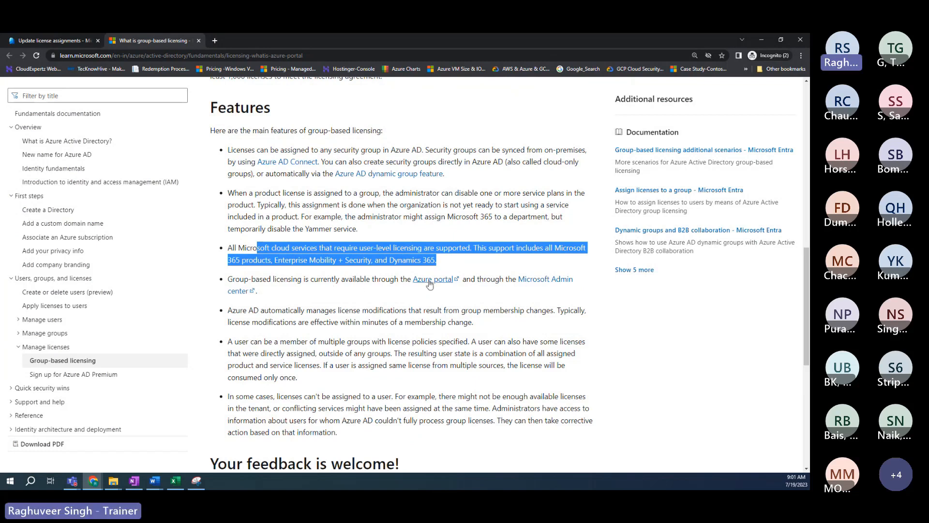
pyautogui.scroll(-1, 283, 277)
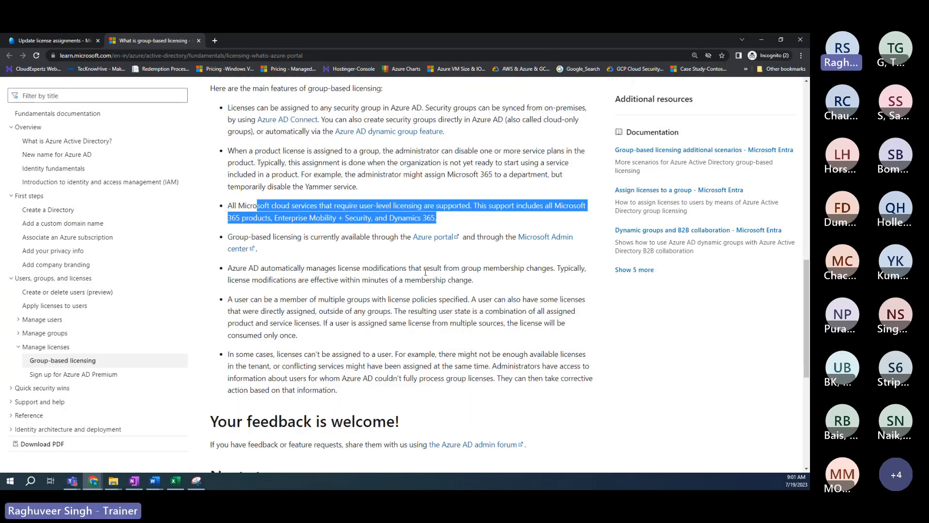
pyautogui.scroll(-1, 425, 272)
pyautogui.moveTo(298, 257); pyautogui.dragTo(397, 269)
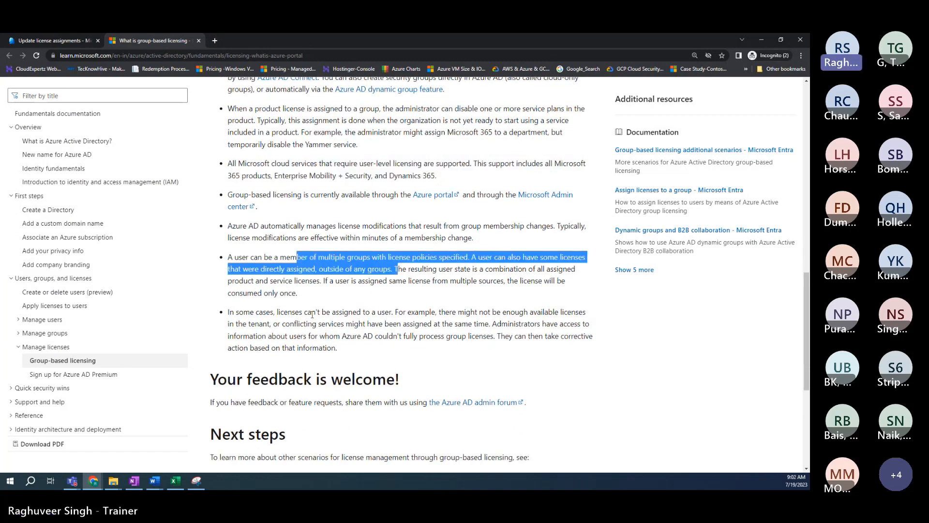
pyautogui.scroll(-1, 312, 314)
pyautogui.moveTo(250, 270); pyautogui.dragTo(345, 273)
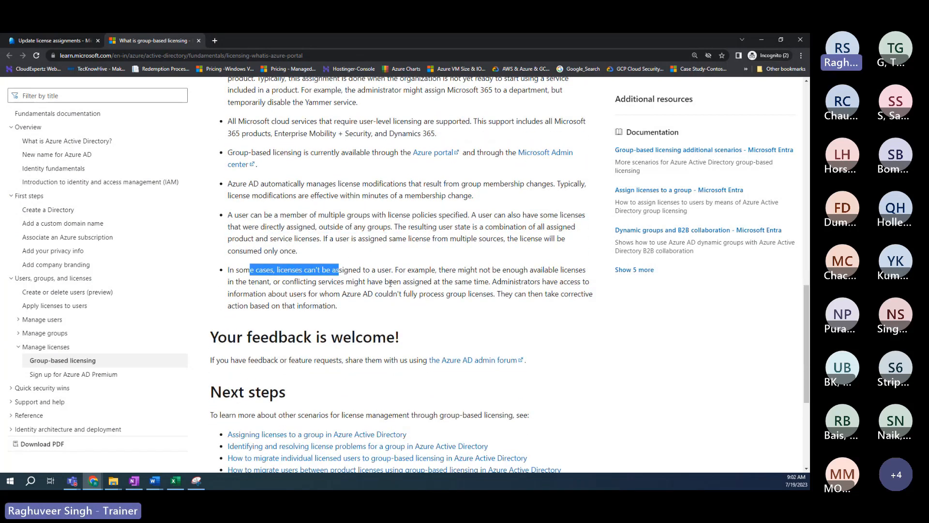
pyautogui.scroll(-4, 417, 324)
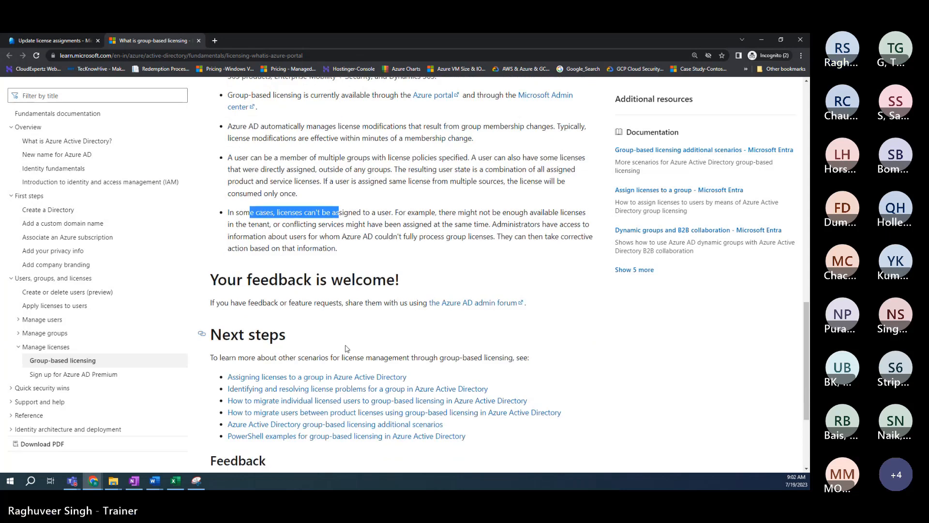
# Step: Skim the 'Assign licenses to a group' article and return to the Azure portal tab
pyautogui.click(305, 268)
pyautogui.scroll(-10, 297, 276)
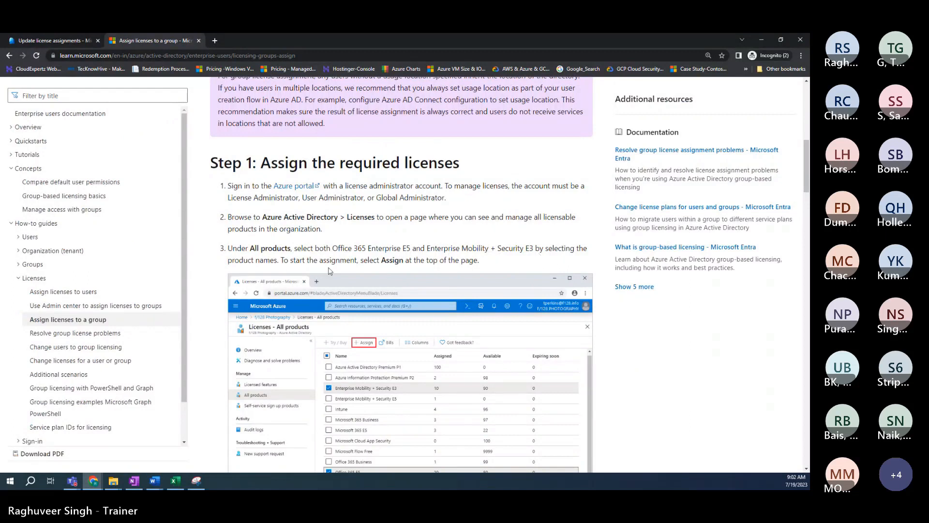
pyautogui.scroll(-2, 393, 272)
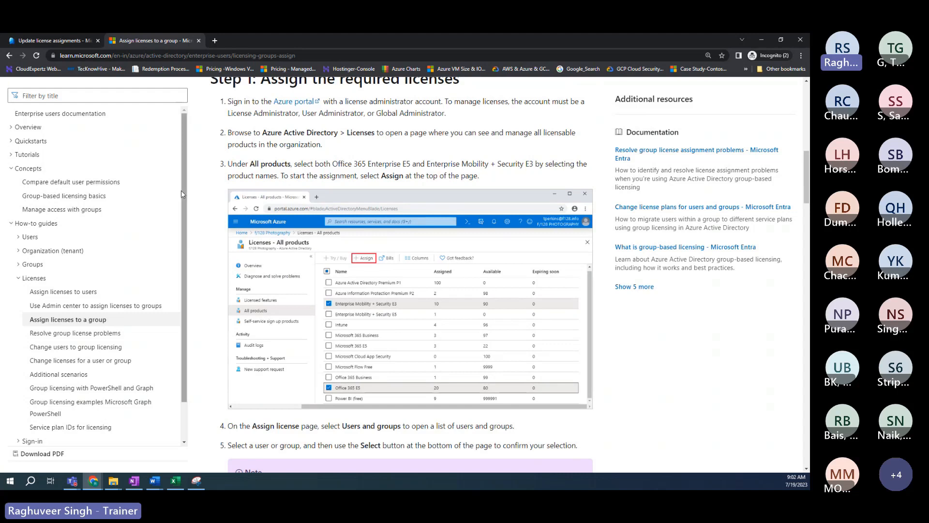
pyautogui.click(42, 40)
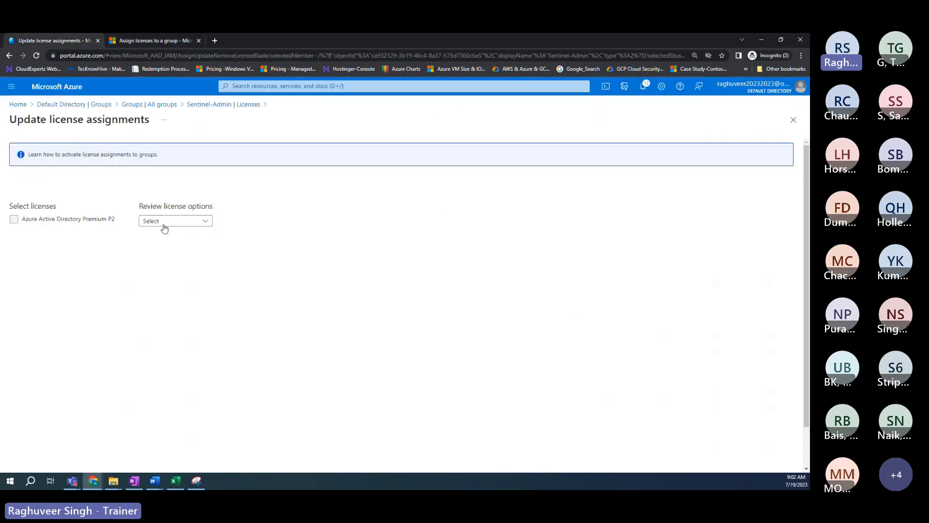
# Step: Navigate via breadcrumbs to Users and view the first user's Licenses page
pyautogui.click(151, 105)
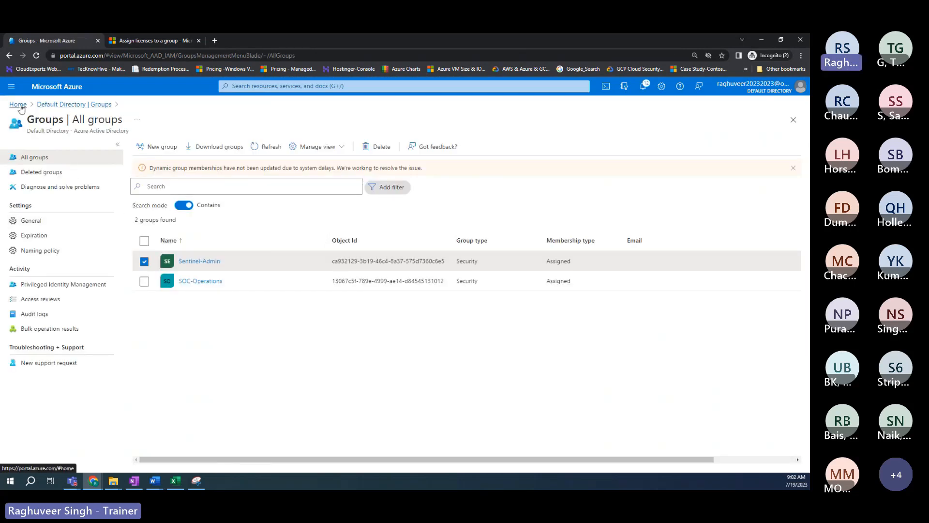
pyautogui.click(47, 105)
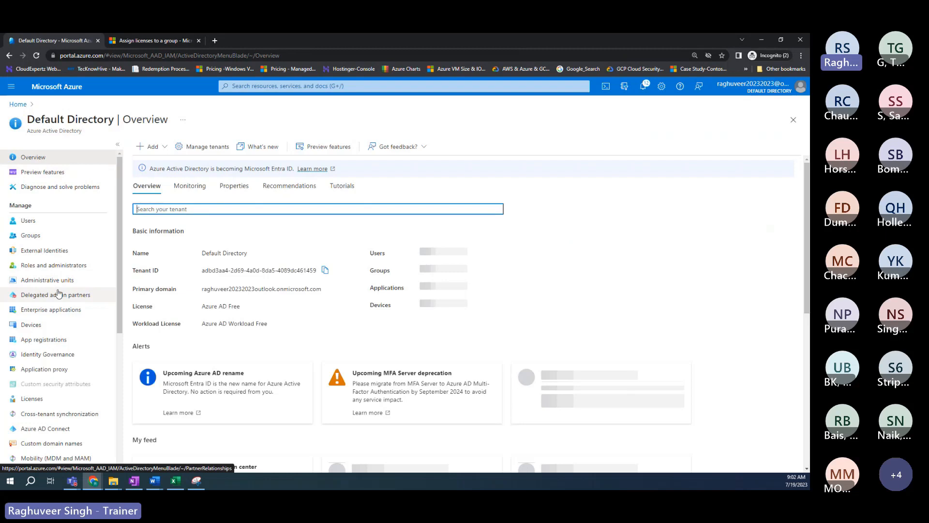
pyautogui.scroll(-2, 48, 309)
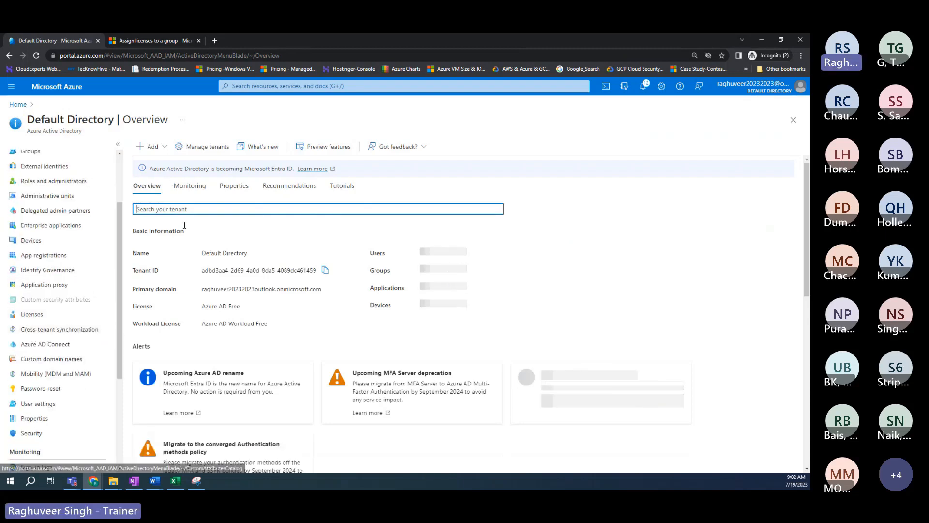
pyautogui.scroll(2, 66, 275)
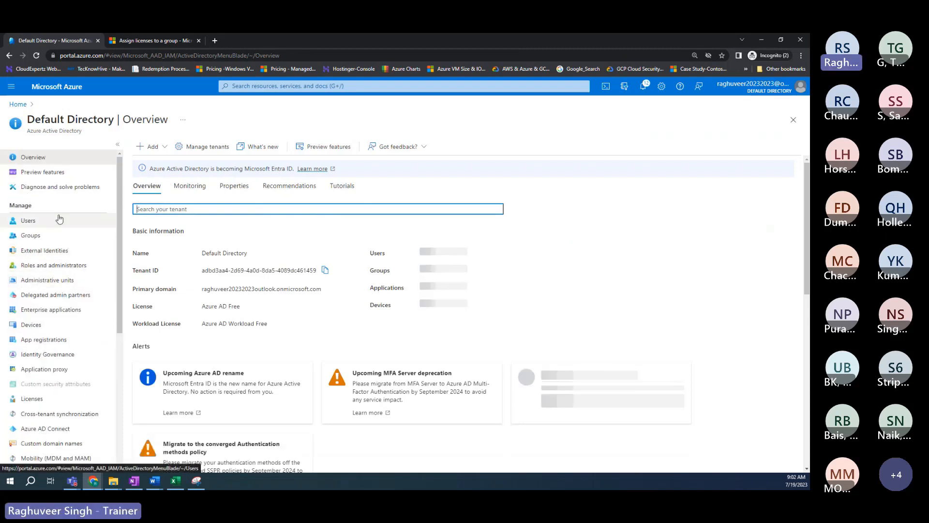
pyautogui.click(28, 220)
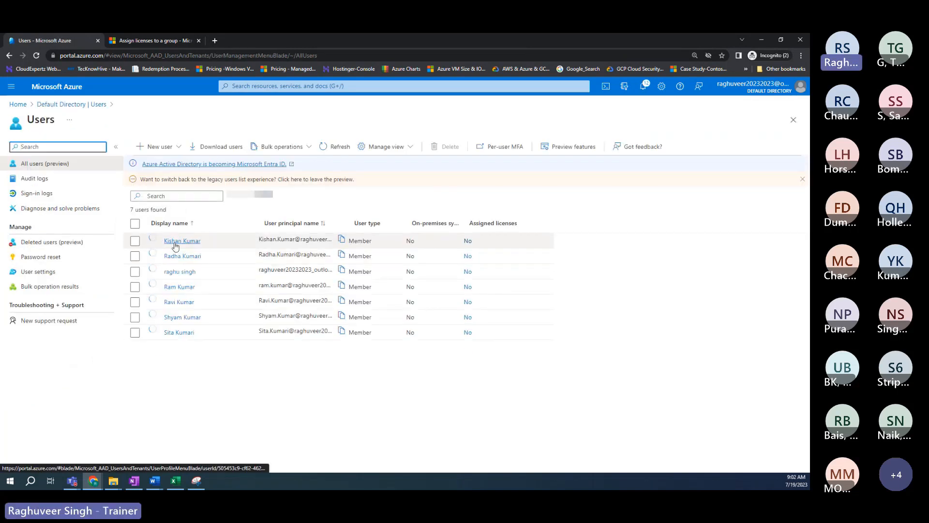
pyautogui.click(173, 241)
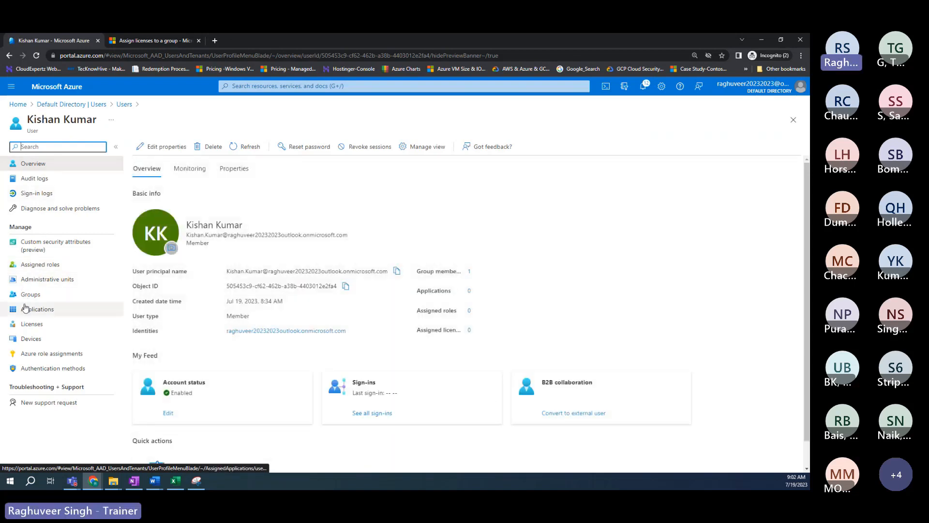
pyautogui.click(30, 324)
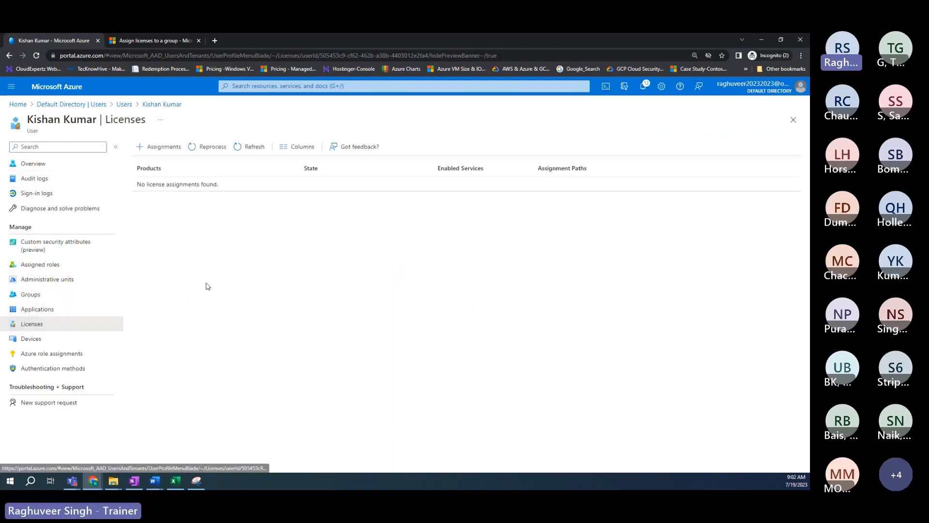
# Step: Preview Premium P2 plans for the user unsaved, excluding the Premium P2 plan, then return to the directory
pyautogui.click(152, 153)
pyautogui.click(13, 218)
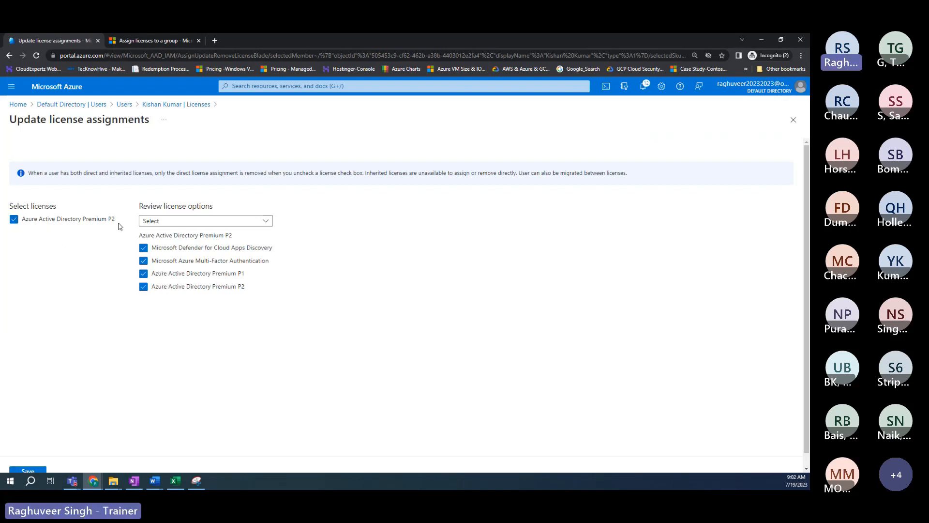
pyautogui.moveTo(118, 221); pyautogui.dragTo(60, 237)
pyautogui.click(144, 247)
pyautogui.click(143, 247)
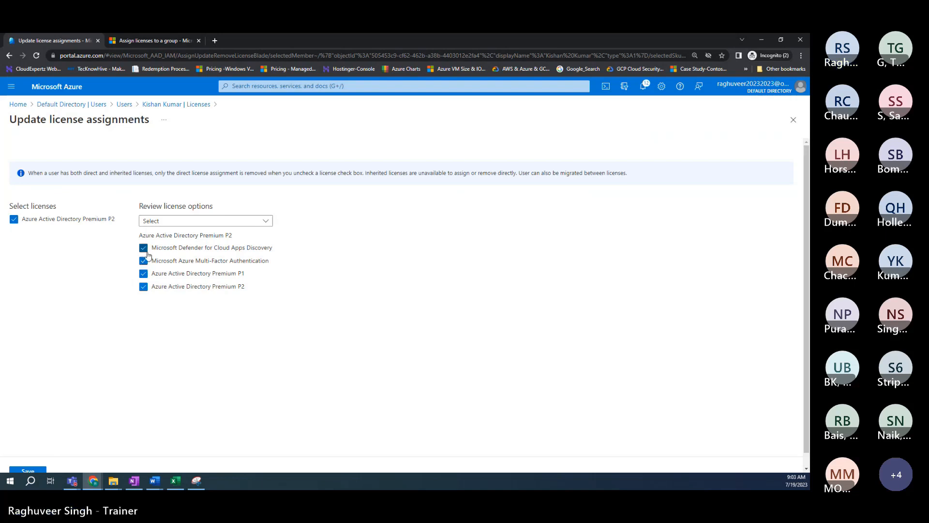
pyautogui.click(143, 288)
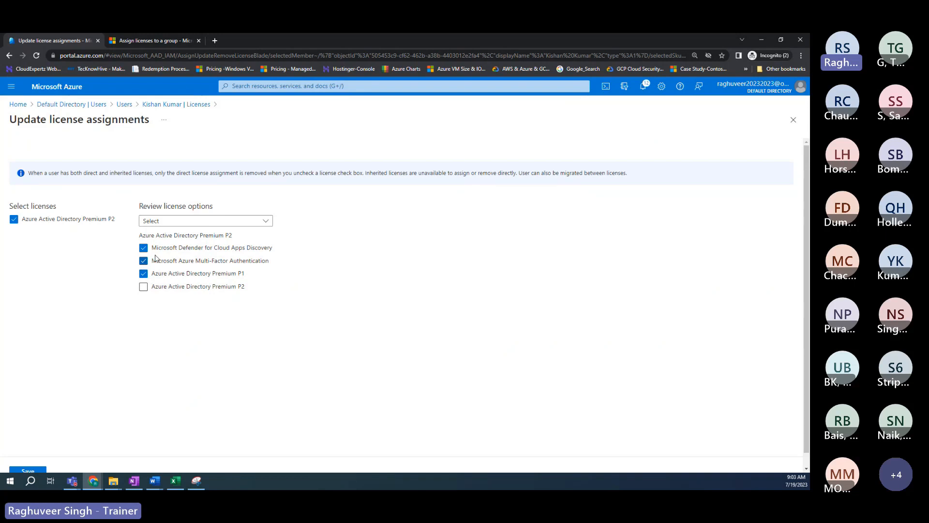
pyautogui.scroll(-1, 102, 372)
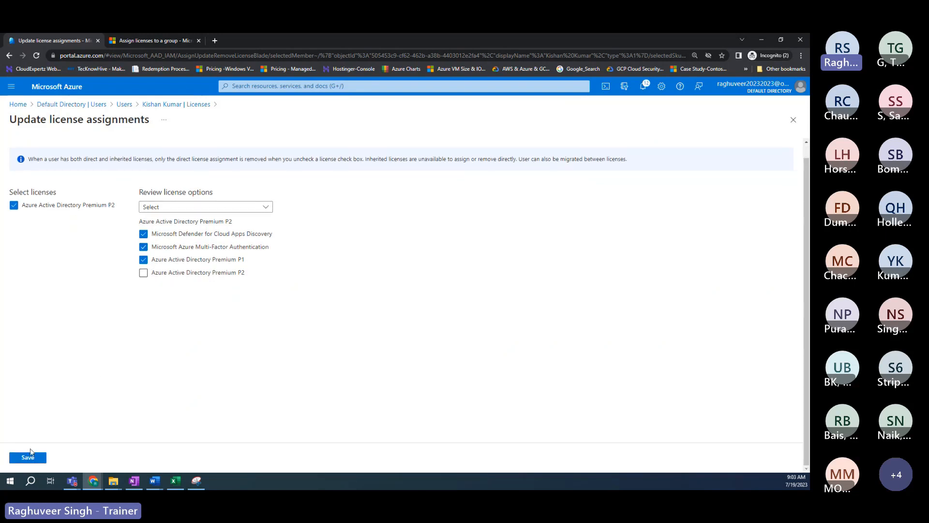
pyautogui.scroll(1, 201, 271)
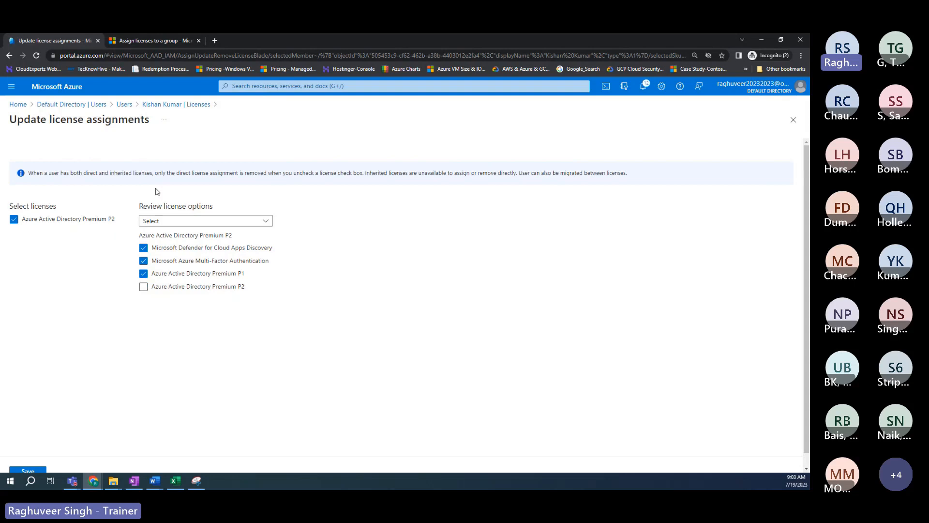
pyautogui.click(257, 86)
pyautogui.click(250, 231)
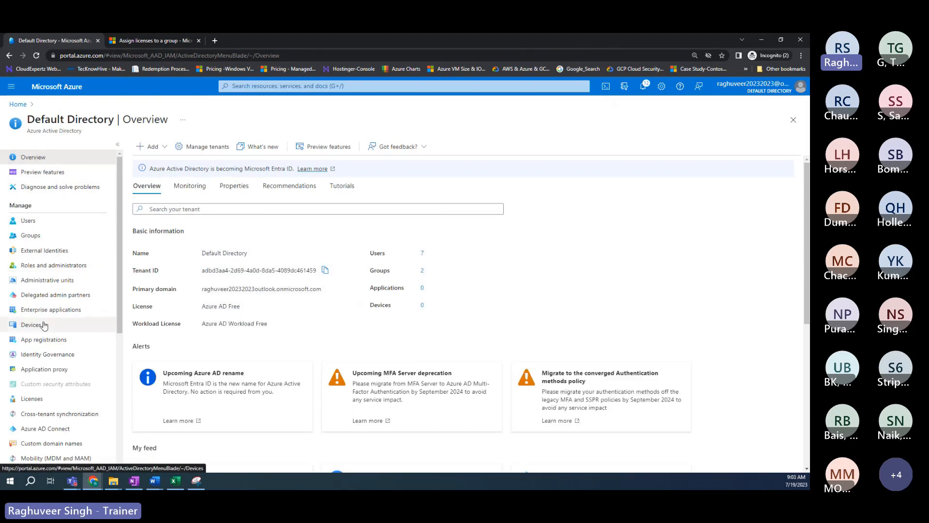
# Step: From Licenses > All products, select Azure Active Directory Premium P2 and start assigning it
pyautogui.scroll(-3, 44, 325)
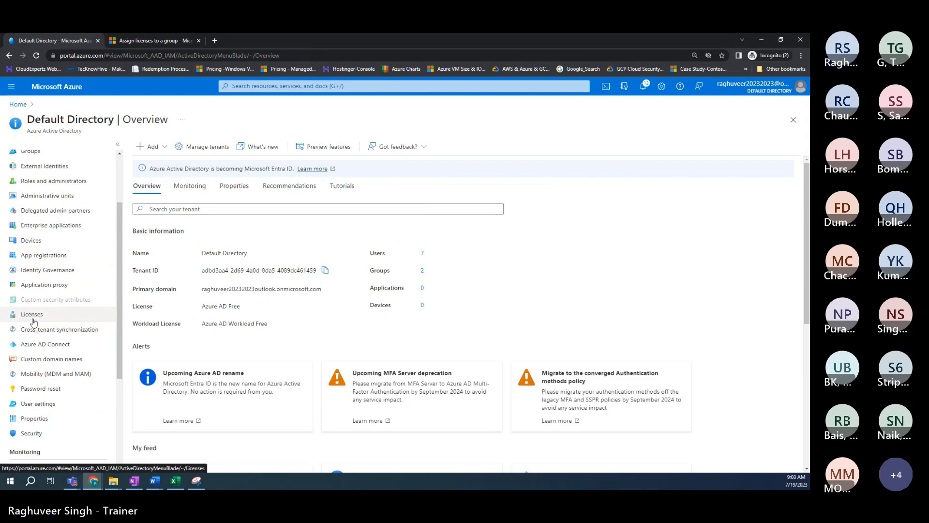
pyautogui.click(33, 317)
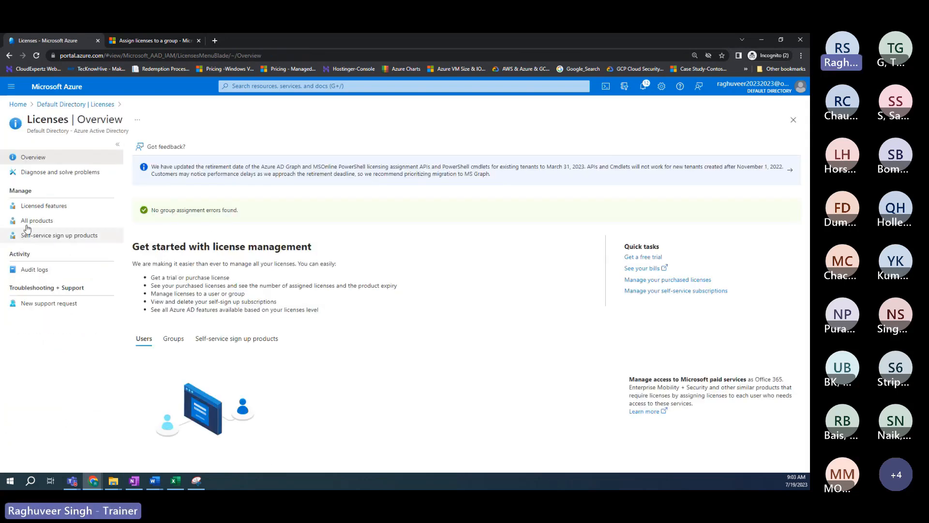
pyautogui.doubleClick(21, 190)
pyautogui.click(34, 222)
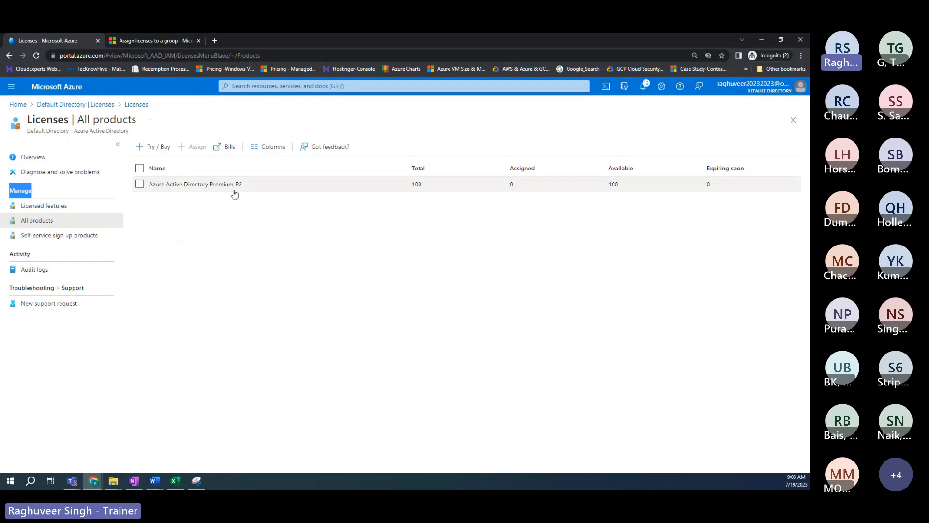
pyautogui.click(140, 184)
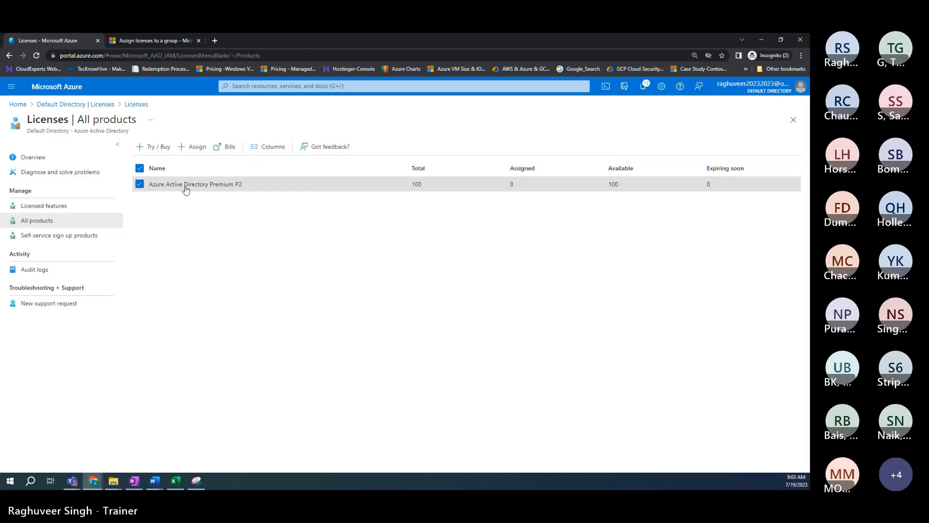
pyautogui.click(191, 150)
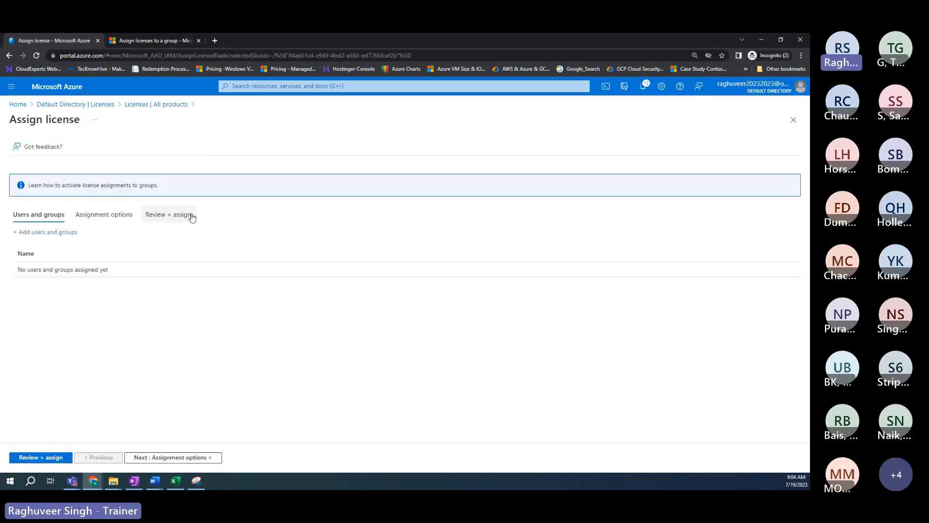
# Step: Browse the user-and-group picker filtered to users and review the P2 service options, then revisit the guide
pyautogui.click(54, 235)
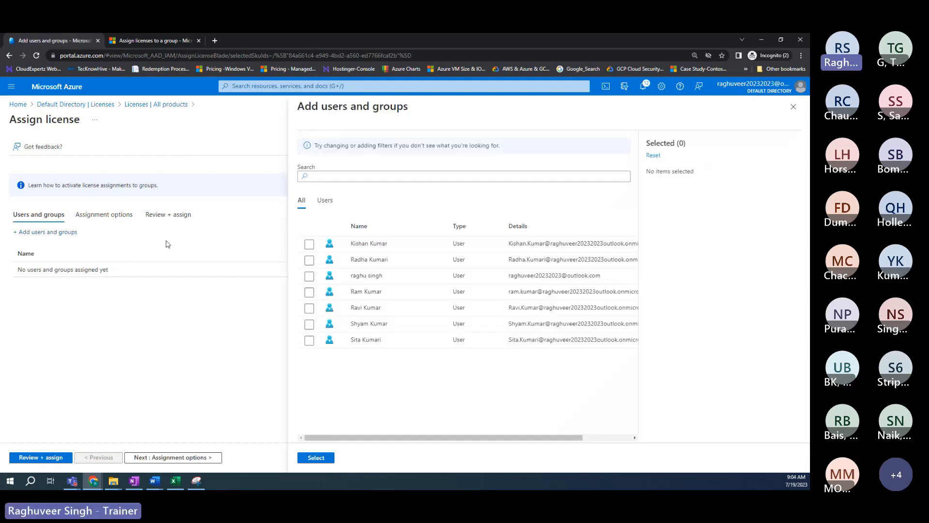
pyautogui.click(333, 202)
pyautogui.click(115, 219)
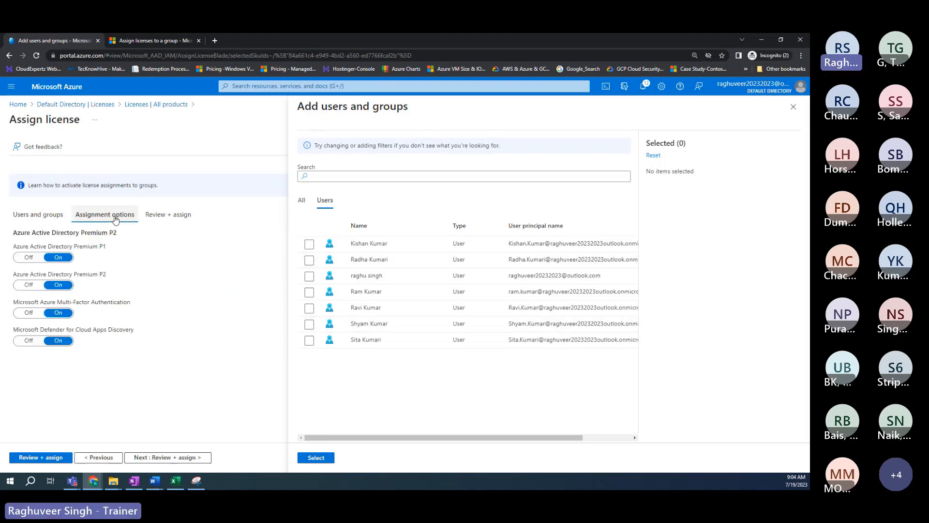
pyautogui.click(160, 217)
pyautogui.click(110, 218)
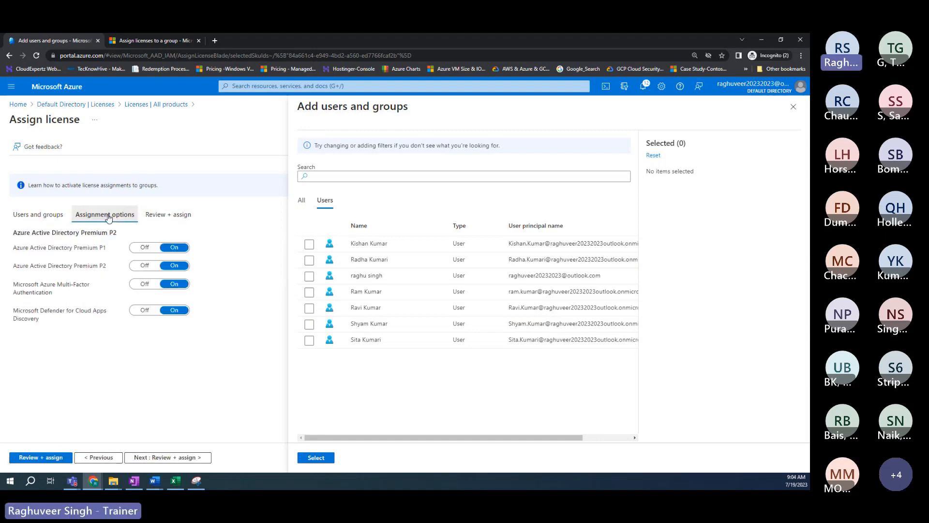
pyautogui.click(53, 215)
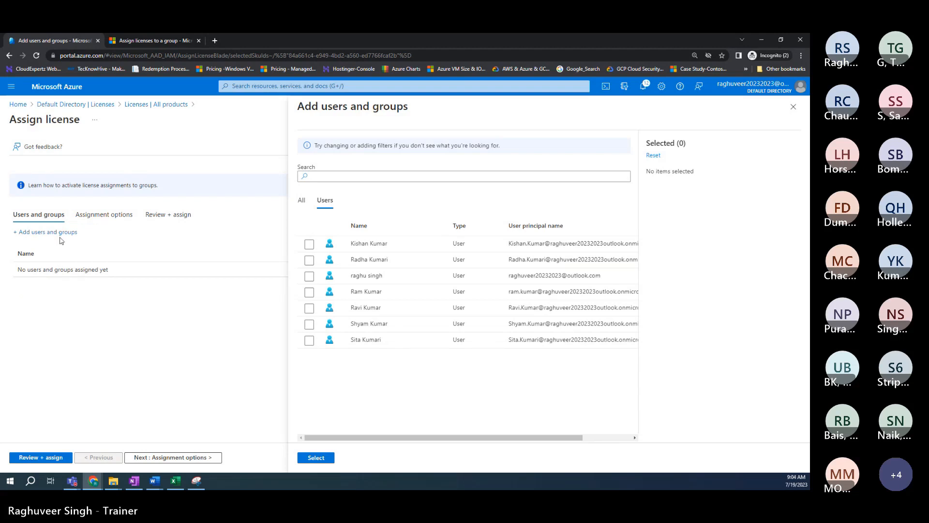
pyautogui.click(56, 233)
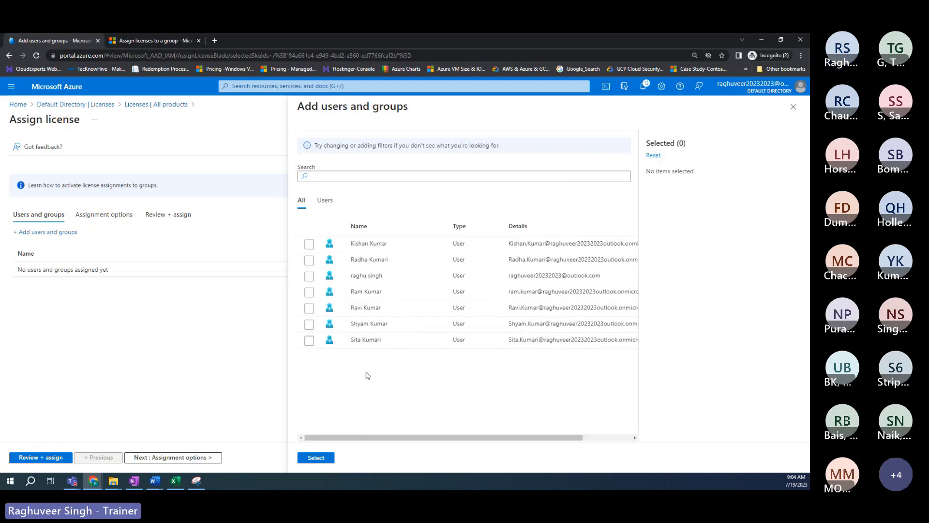
pyautogui.click(326, 200)
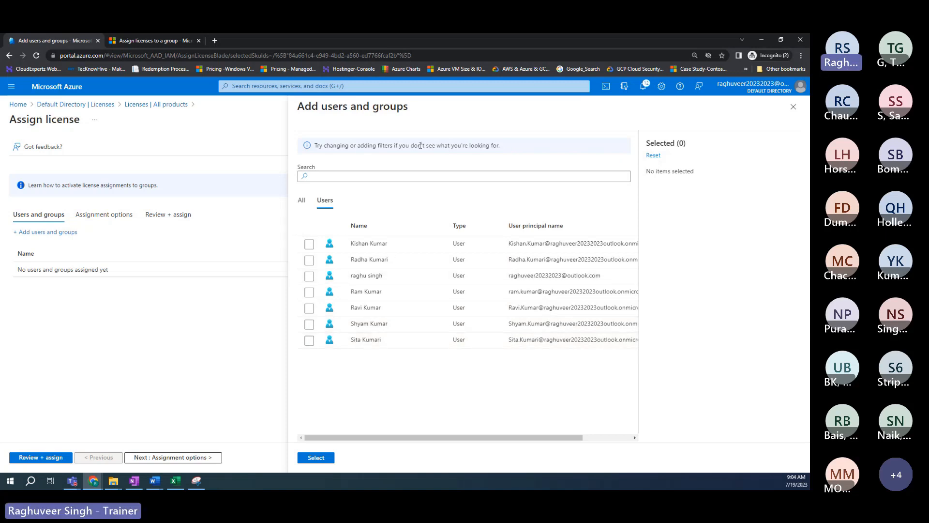
pyautogui.click(149, 41)
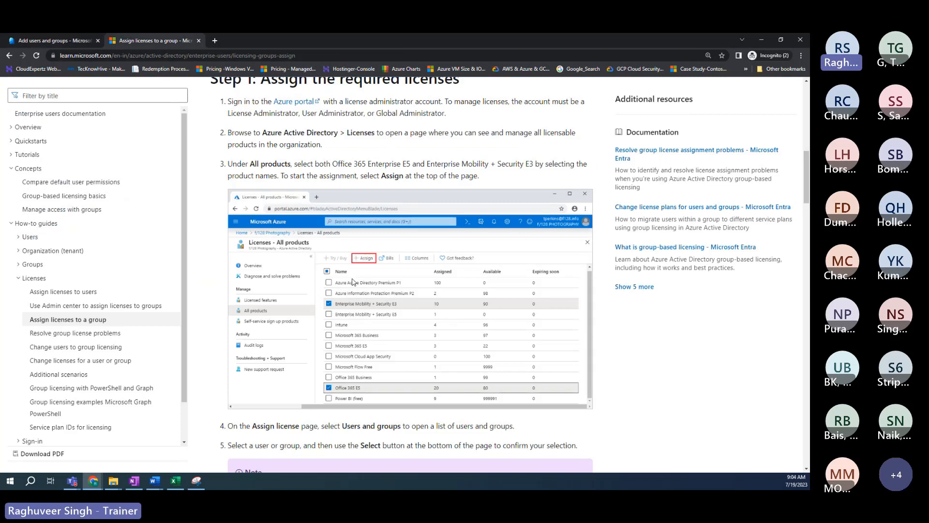
# Step: Read the group assignment steps, highlighting selection confirmation and the dependent service plans note, then return to the portal
pyautogui.scroll(-2, 353, 282)
pyautogui.scroll(-3, 353, 282)
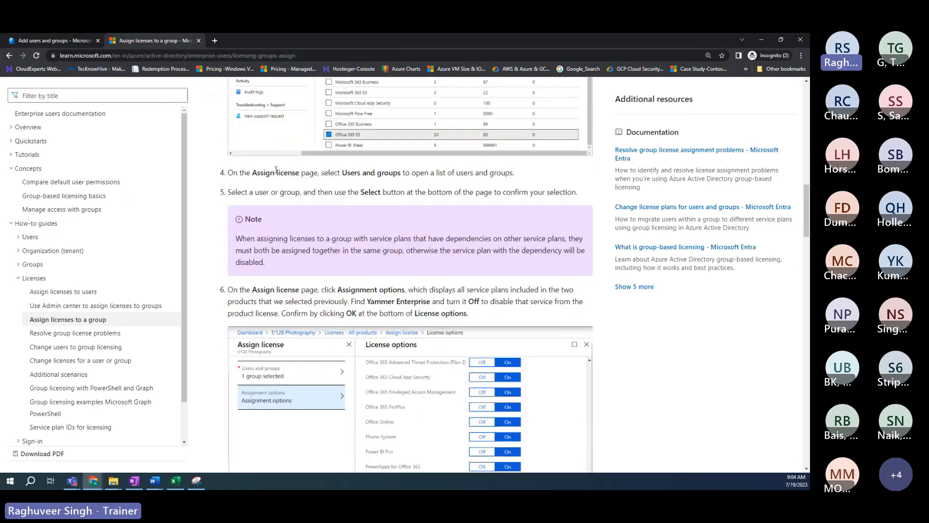
pyautogui.scroll(-1, 310, 299)
pyautogui.scroll(2, 291, 230)
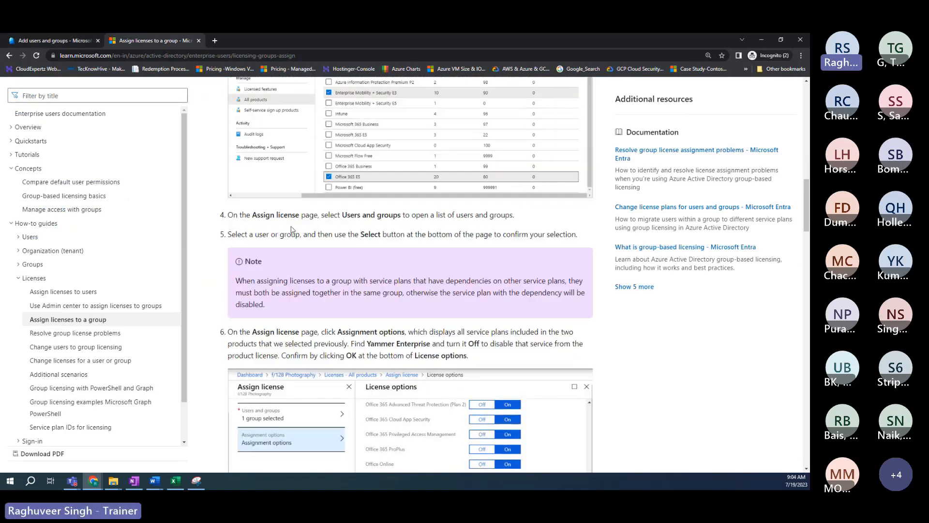
pyautogui.moveTo(254, 234); pyautogui.dragTo(472, 250)
pyautogui.scroll(1, 435, 280)
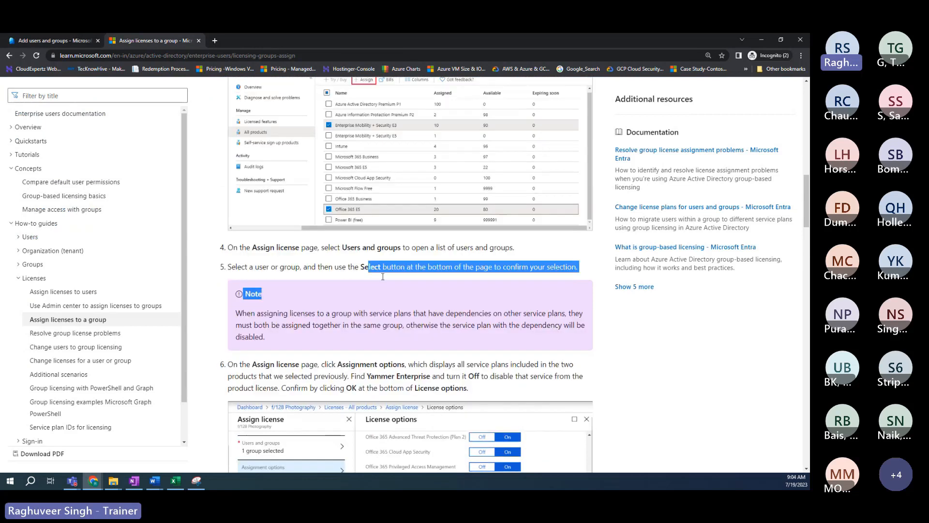
pyautogui.scroll(-1, 359, 325)
pyautogui.moveTo(267, 281); pyautogui.dragTo(502, 283)
pyautogui.scroll(-1, 264, 313)
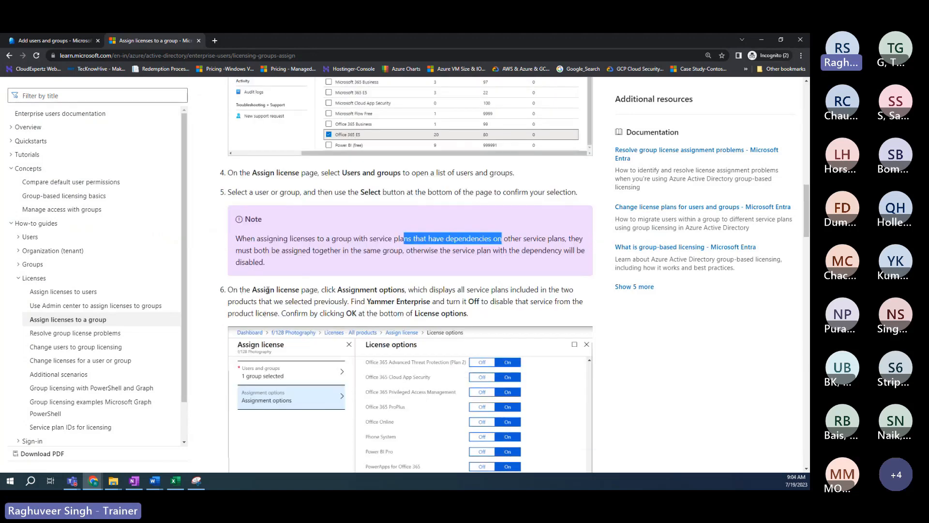
pyautogui.scroll(-1, 421, 310)
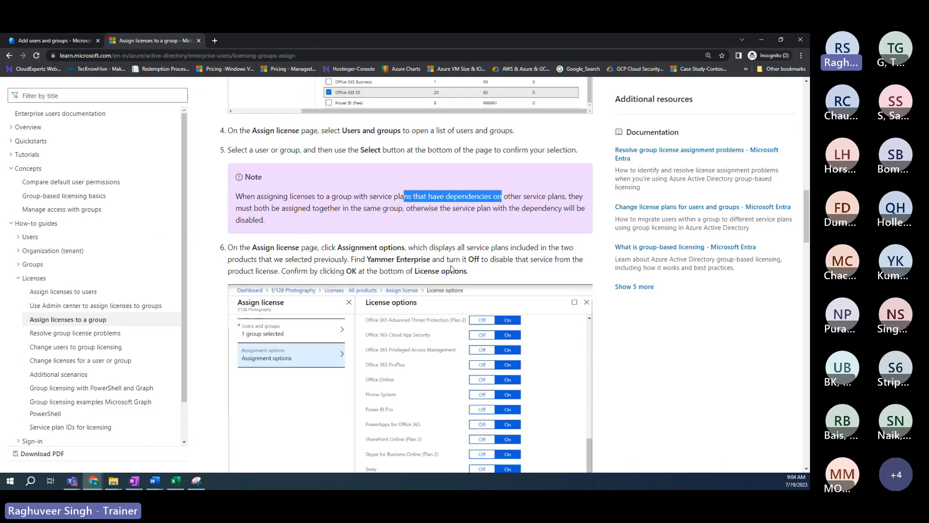
pyautogui.scroll(-2, 404, 269)
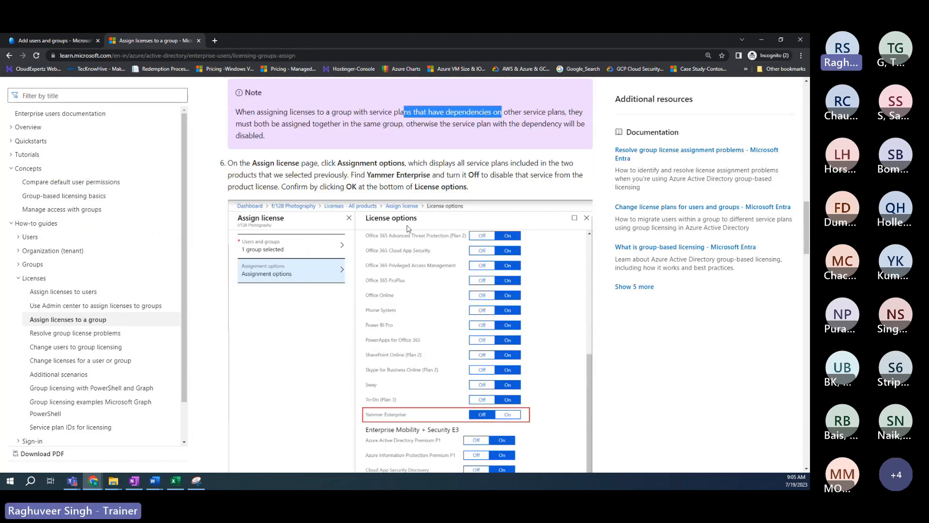
pyautogui.scroll(-6, 319, 347)
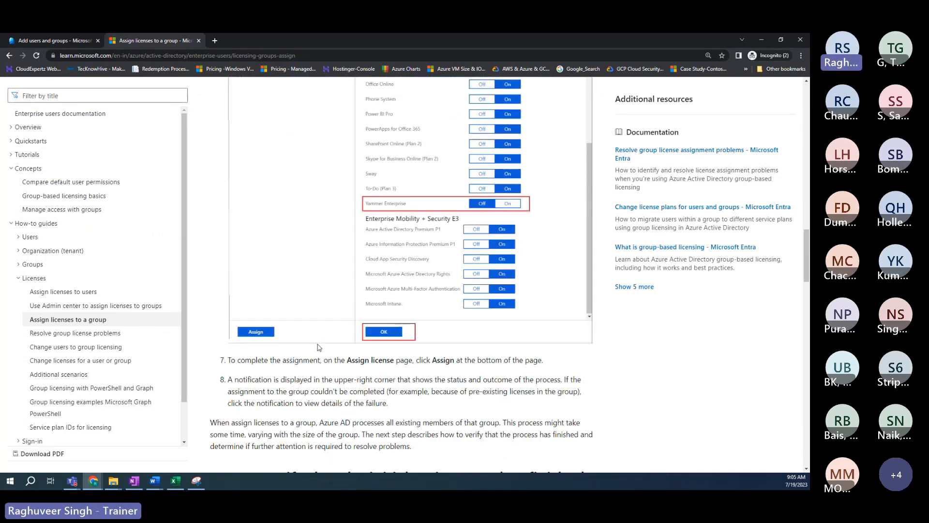
pyautogui.scroll(9, 331, 309)
pyautogui.scroll(10, 331, 310)
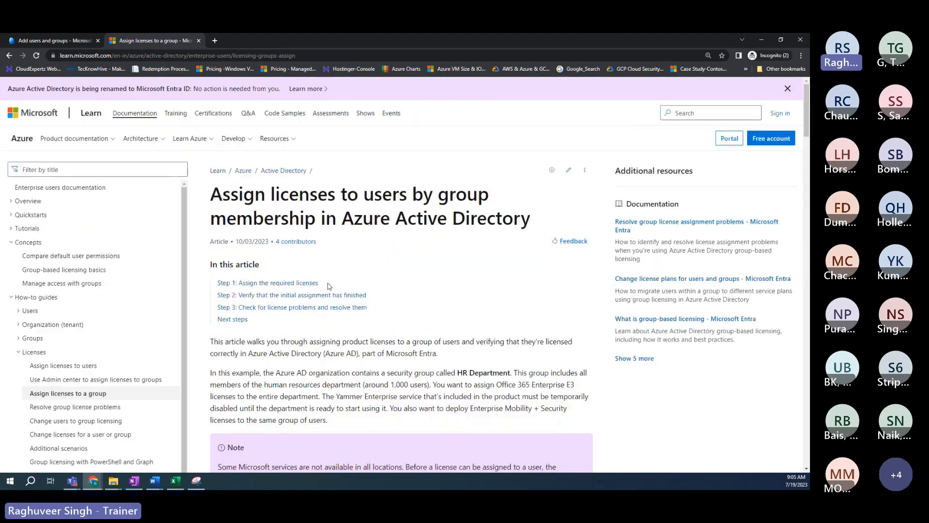
pyautogui.click(87, 41)
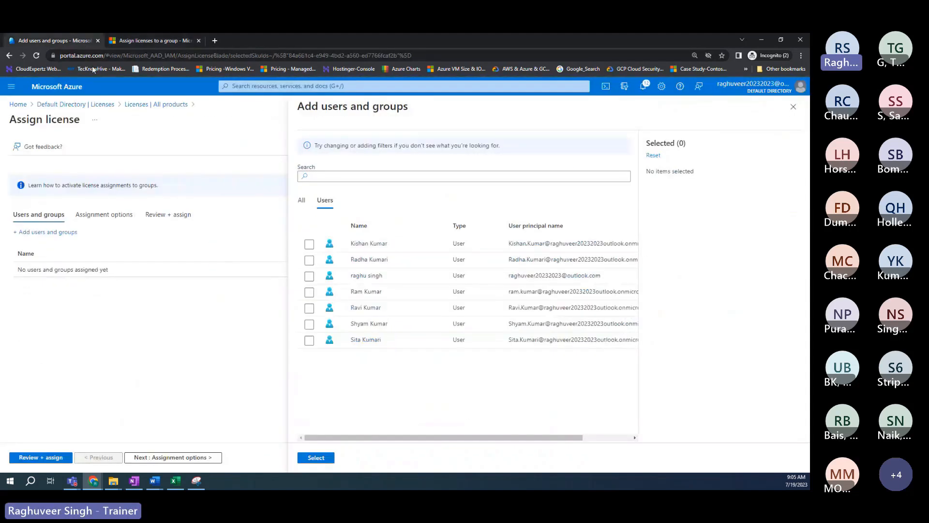
# Step: Reopen the Add users and groups picker and browse its list of users
pyautogui.click(793, 106)
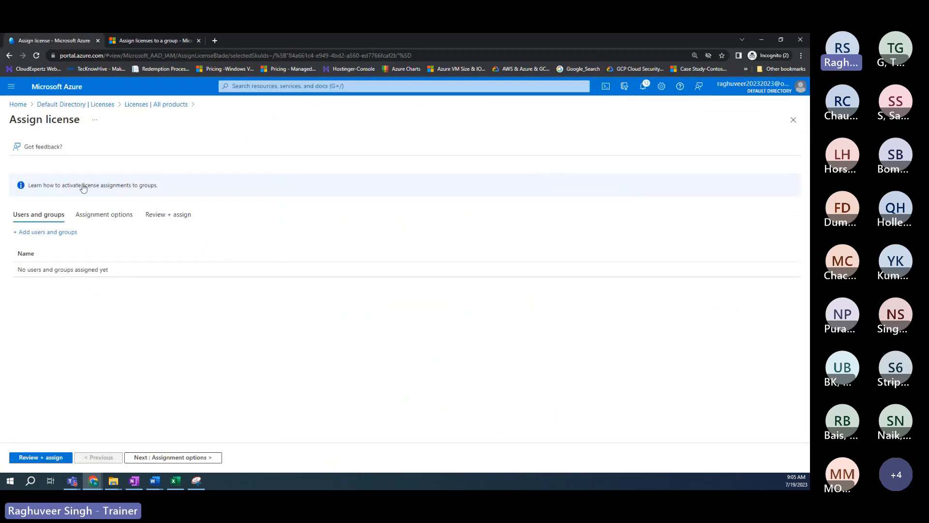
pyautogui.click(36, 236)
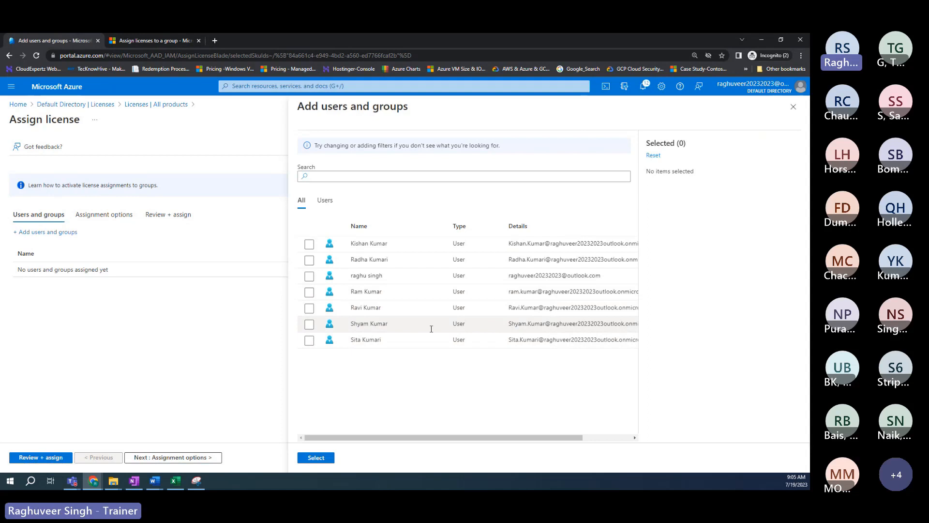
pyautogui.click(331, 202)
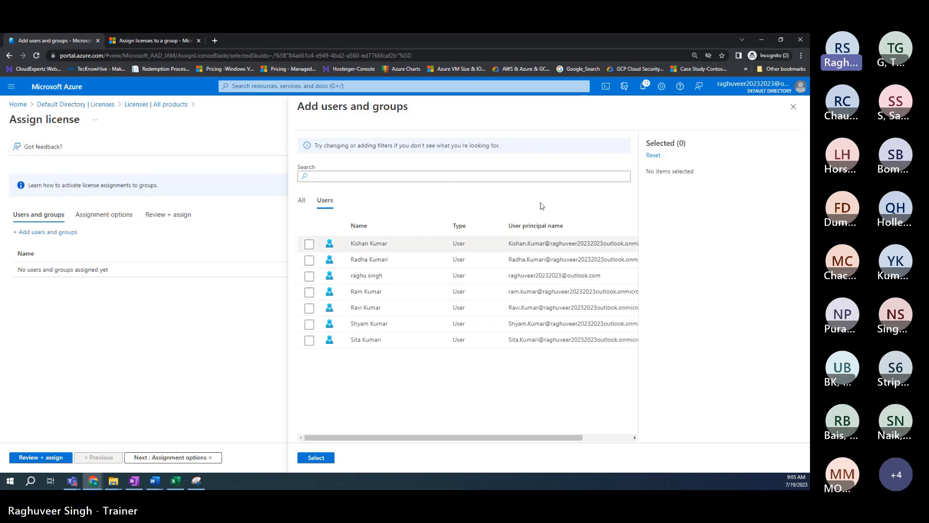
pyautogui.moveTo(494, 437); pyautogui.dragTo(613, 438)
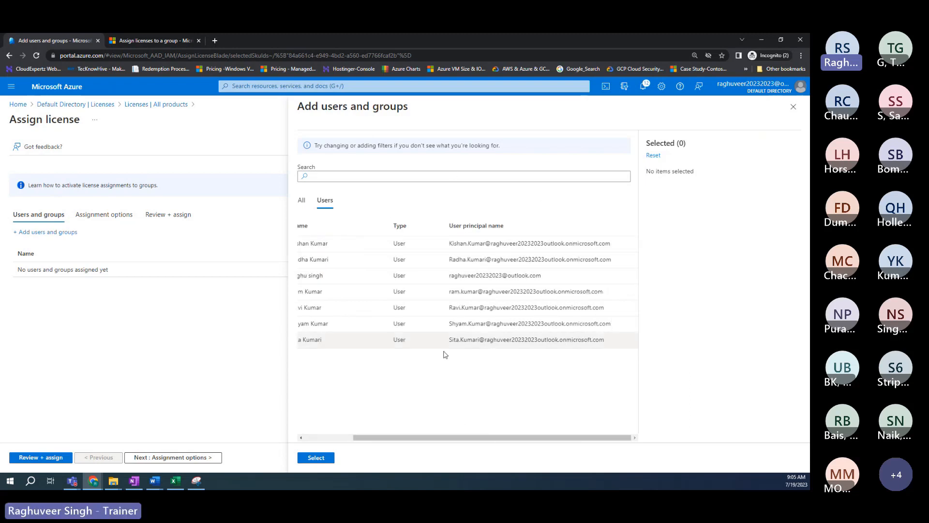
pyautogui.moveTo(474, 438); pyautogui.dragTo(420, 437)
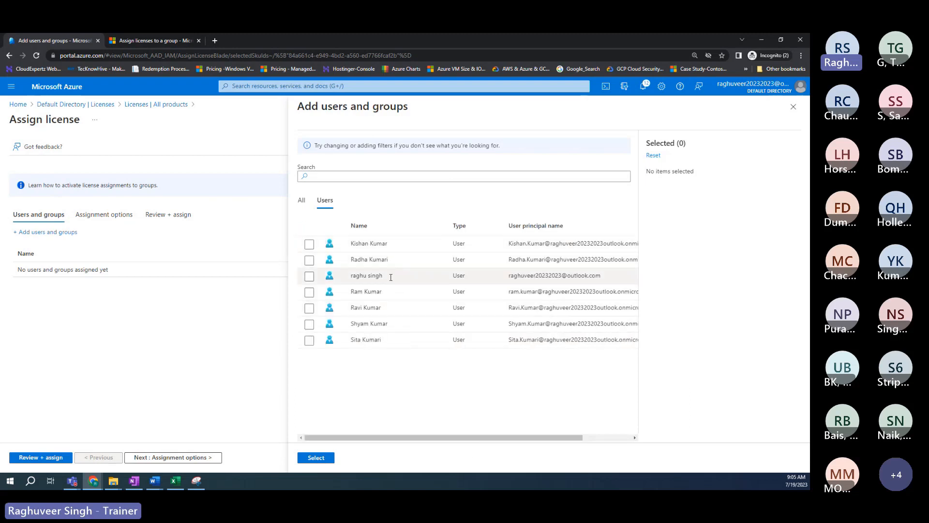
# Step: Reload the page, reopen the picker, and tick Sentinel-Admin under Groups
pyautogui.click(36, 56)
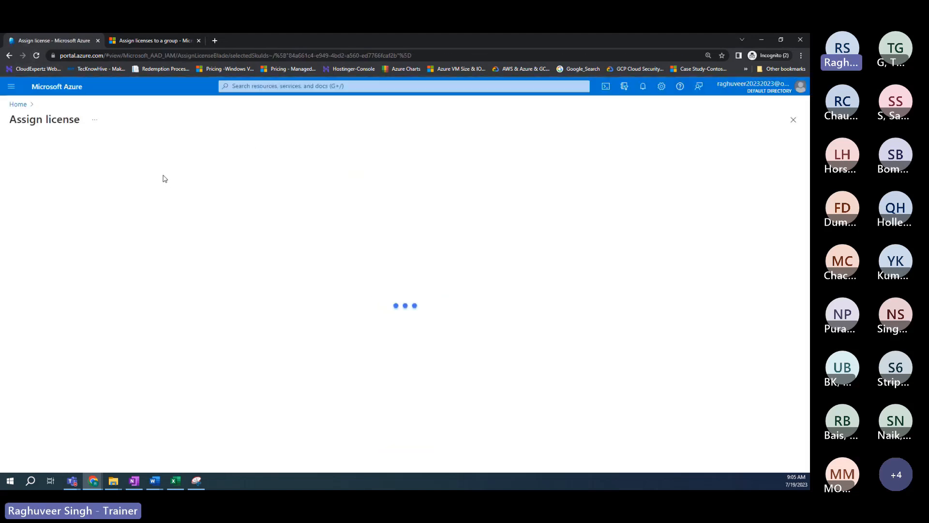
pyautogui.click(29, 192)
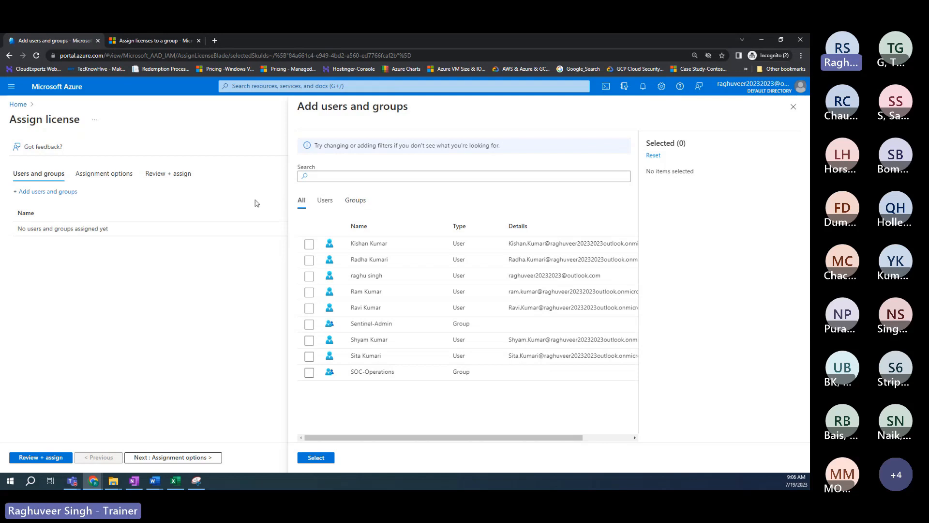
pyautogui.click(358, 204)
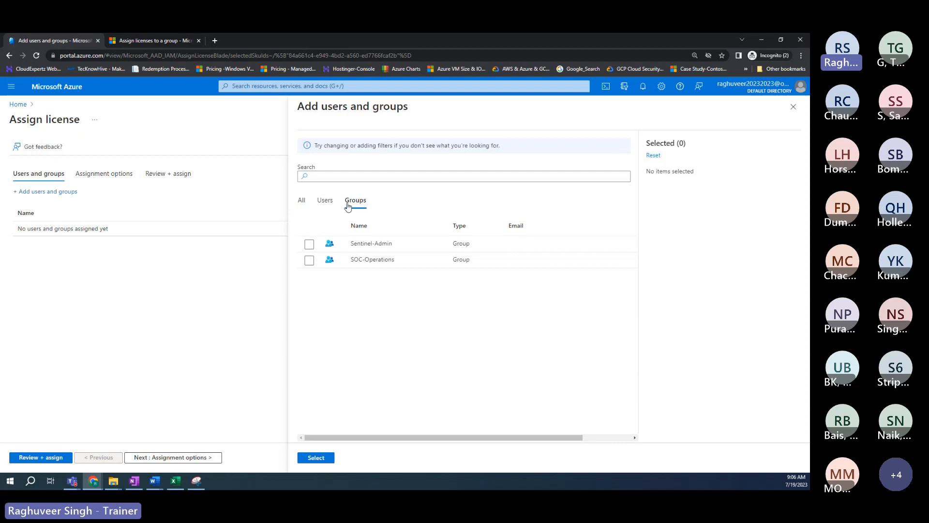
pyautogui.click(309, 245)
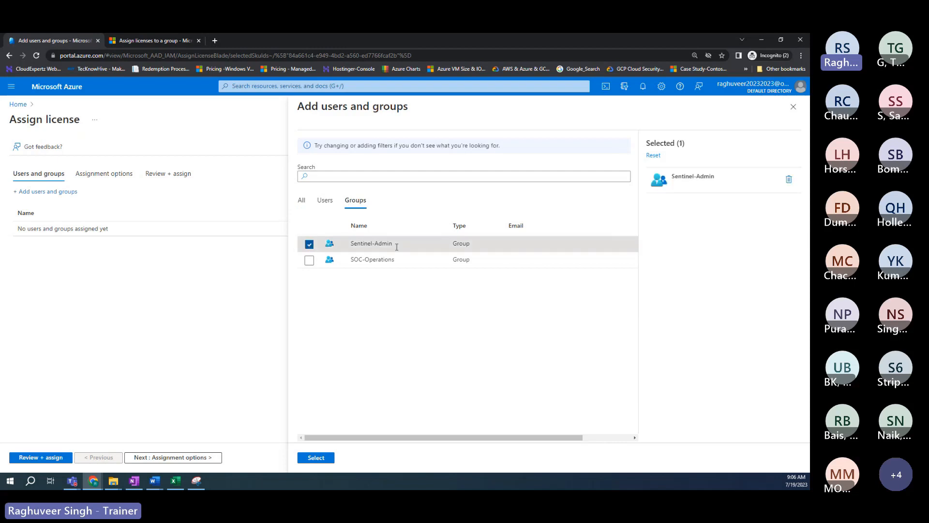
# Step: Confirm Sentinel-Admin, keep all 4 service plans, and assign Premium P2 to the group
pyautogui.click(322, 460)
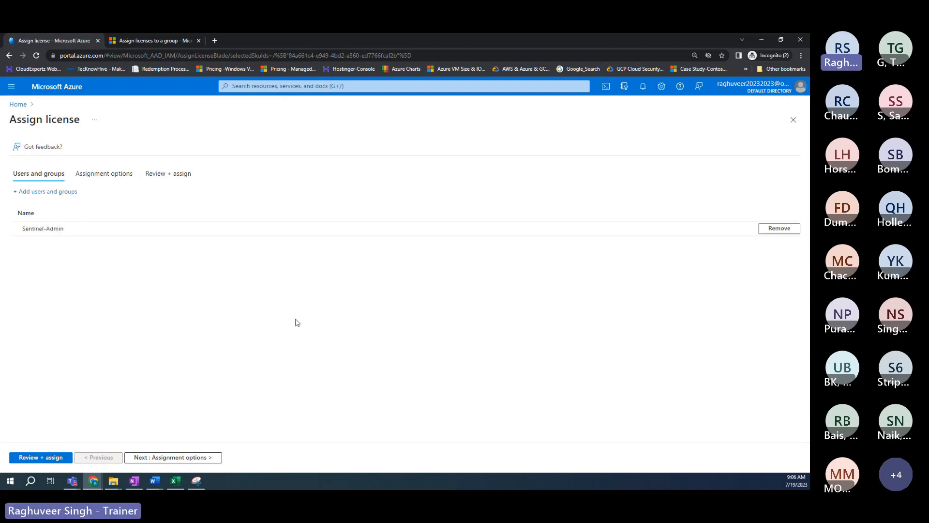
pyautogui.click(156, 458)
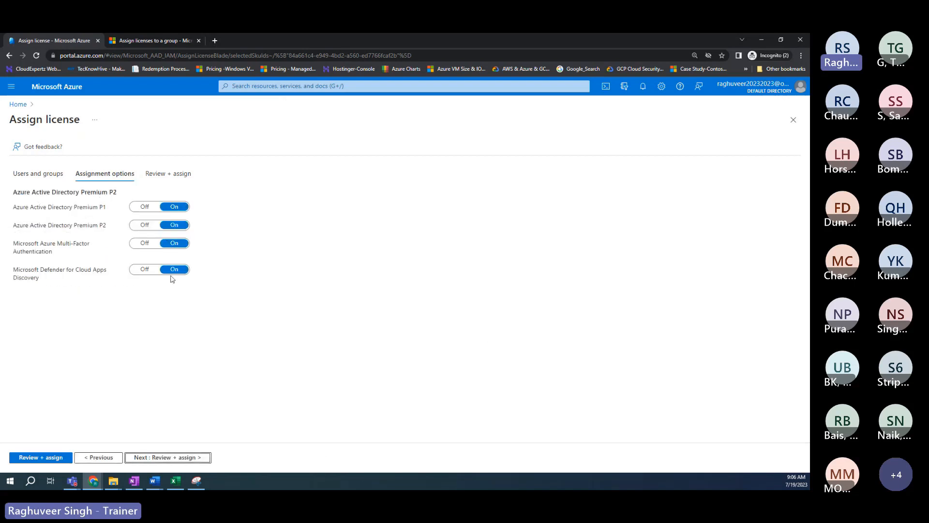
pyautogui.click(170, 457)
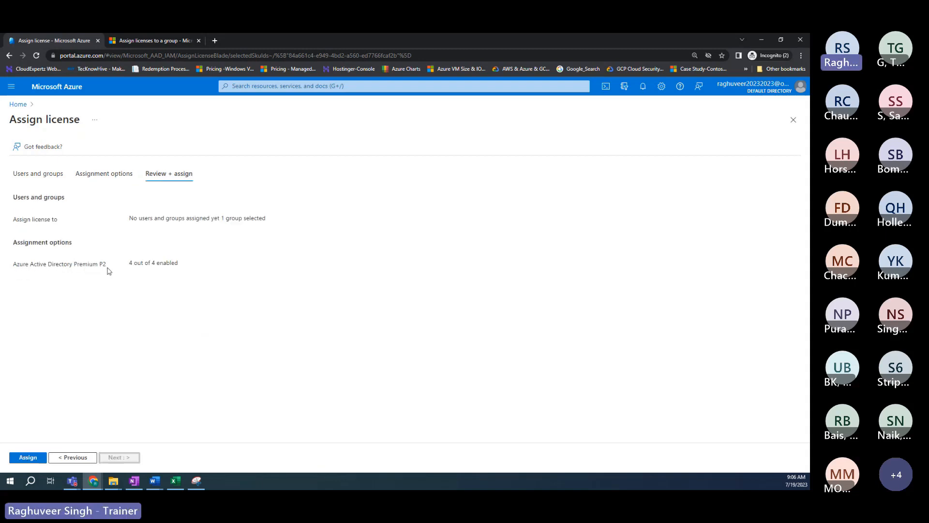
pyautogui.click(30, 457)
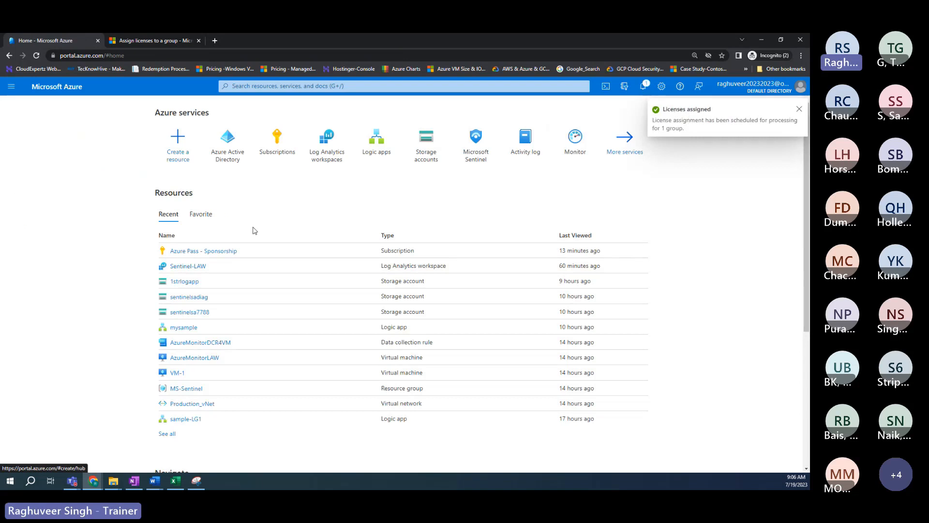
# Step: Via Azure Active Directory > Licenses > All products, start a new Premium P2 assignment and bring up the user-and-group picker
pyautogui.click(228, 140)
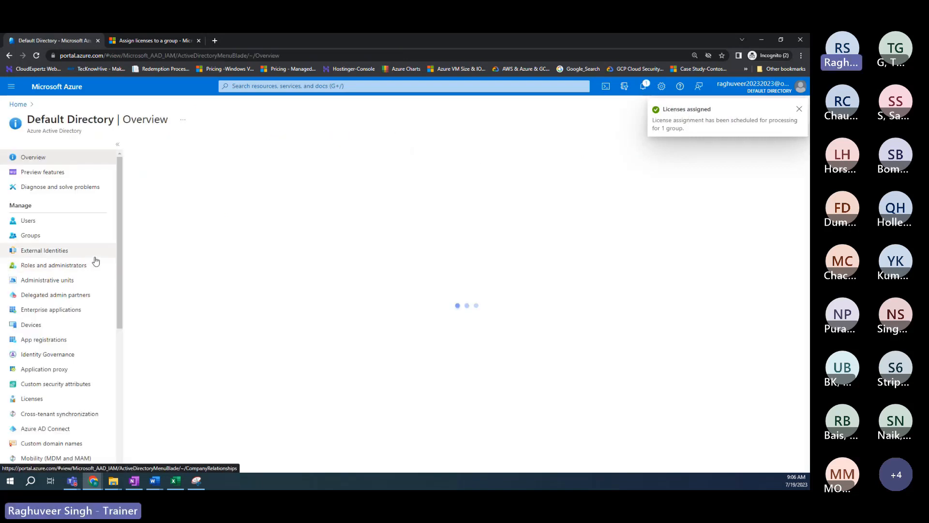
pyautogui.click(32, 398)
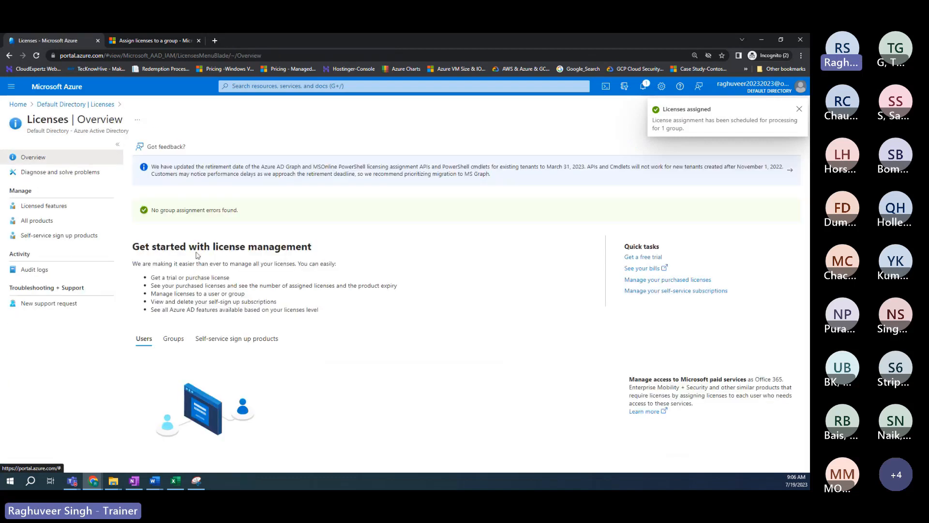
pyautogui.click(37, 220)
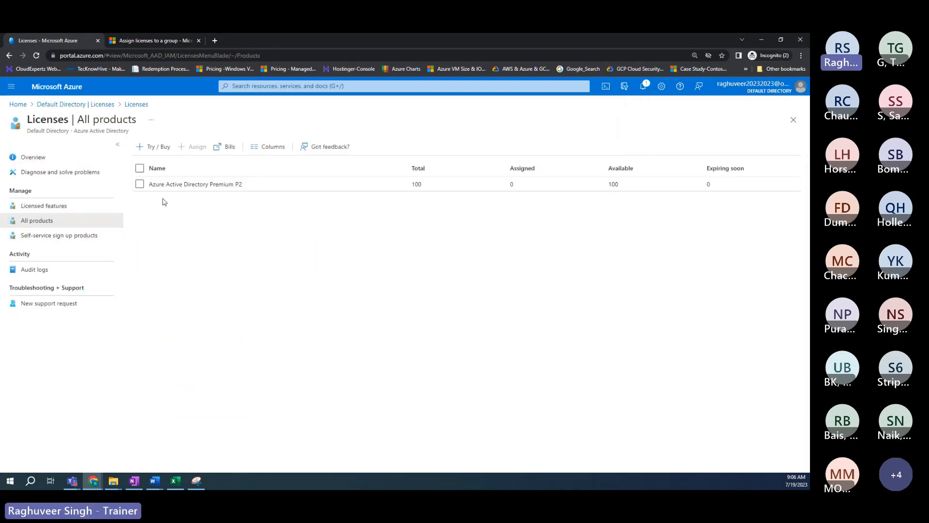
pyautogui.click(140, 185)
pyautogui.click(195, 146)
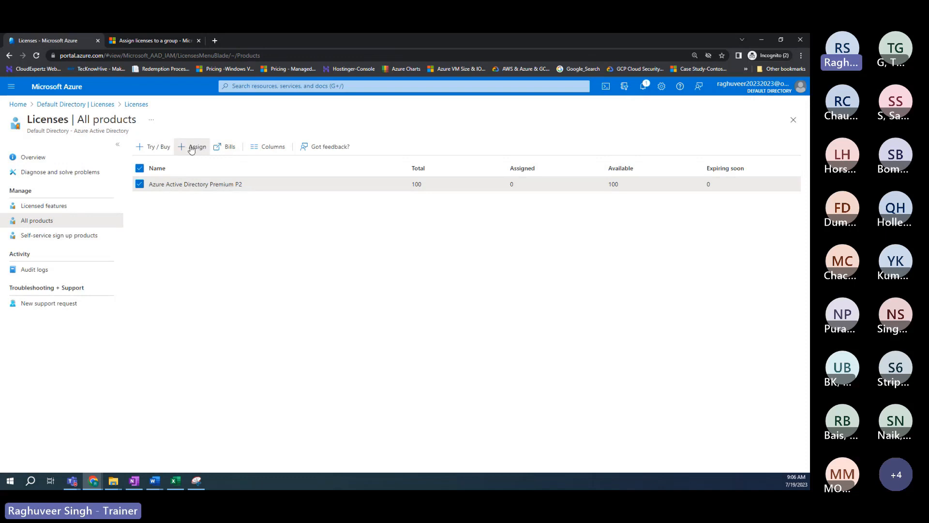
pyautogui.click(49, 192)
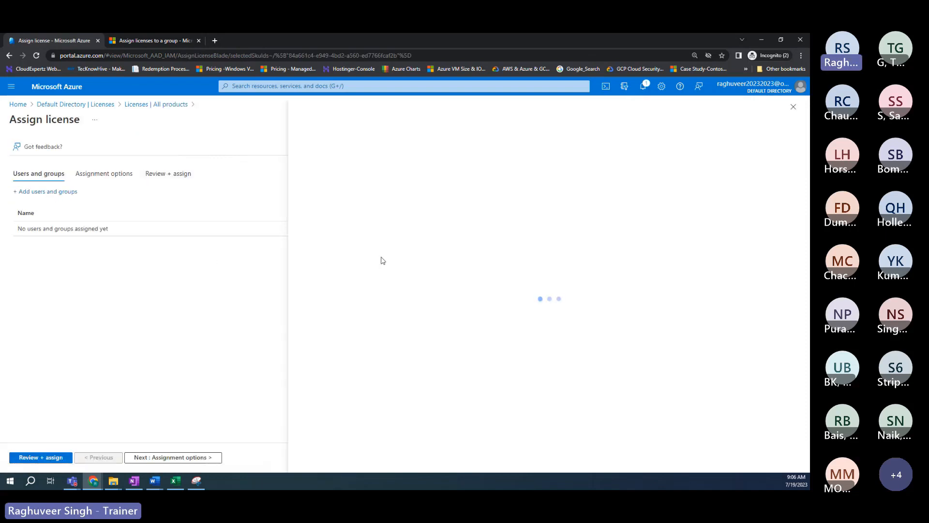
# Step: Filter the recipients to groups and select SOC-Operations for the Premium P2 license
pyautogui.click(355, 201)
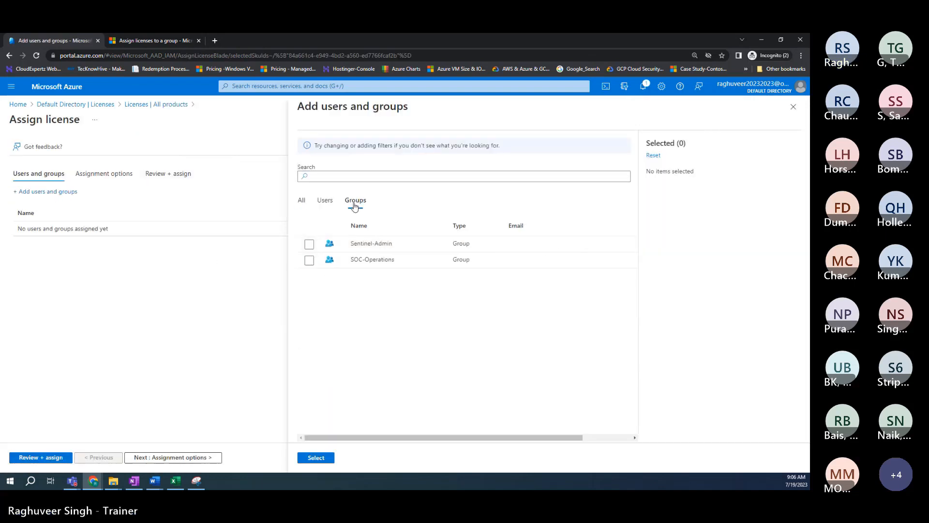
pyautogui.click(310, 260)
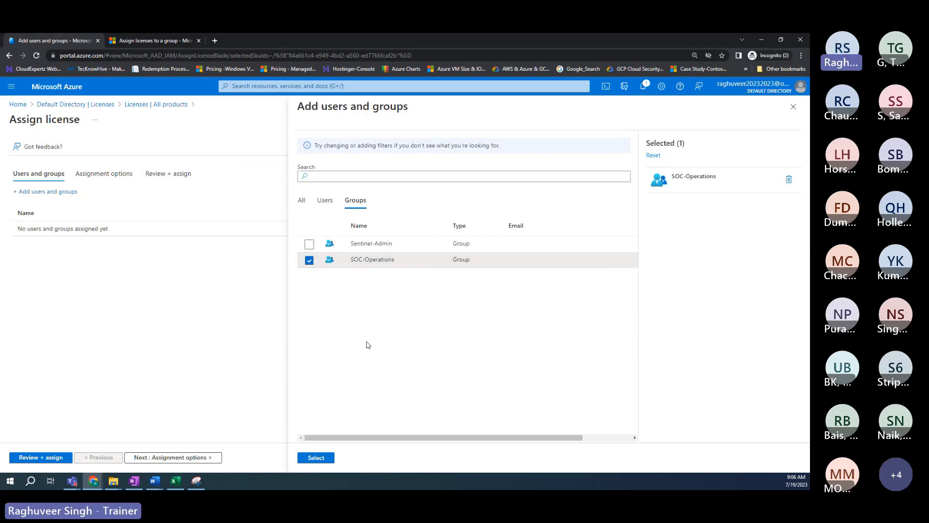
pyautogui.click(316, 458)
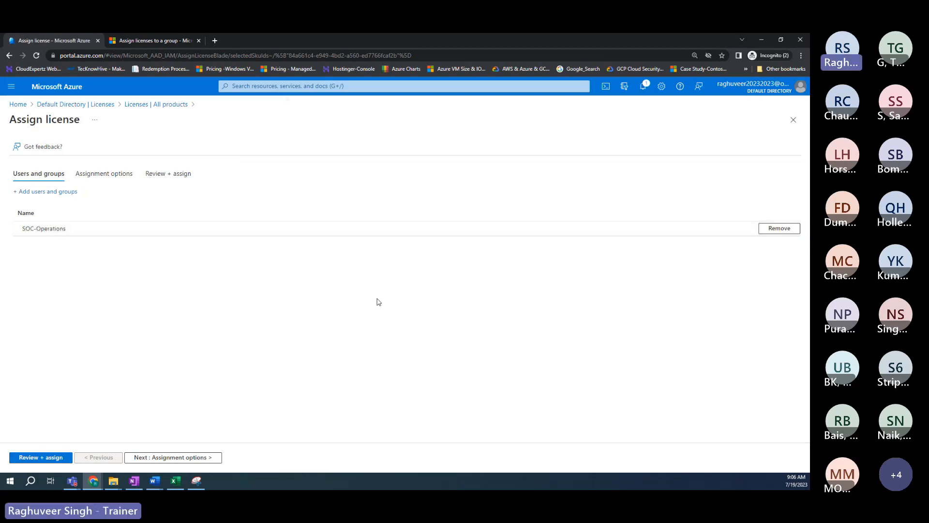
# Step: Switch the Azure AD Premium P2 service Off, leaving 3 of 4 plans, and assign the license
pyautogui.click(190, 457)
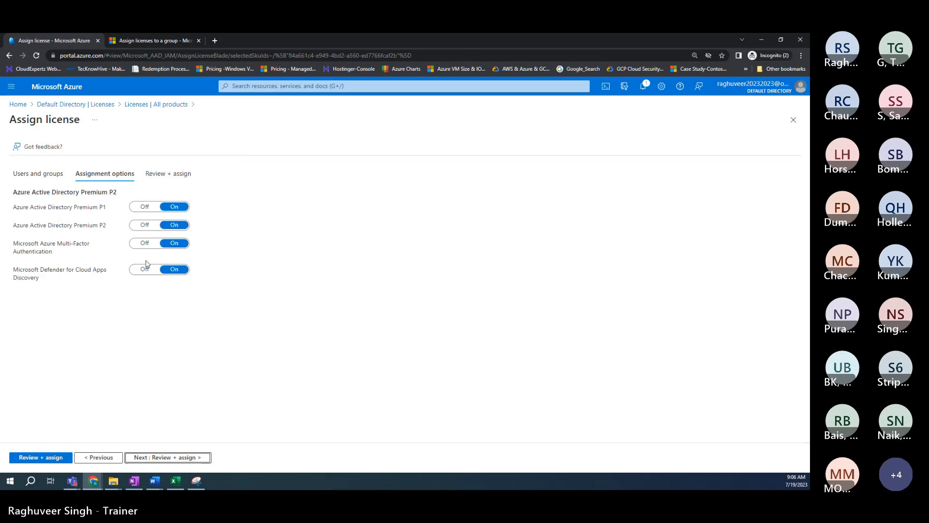
pyautogui.click(146, 225)
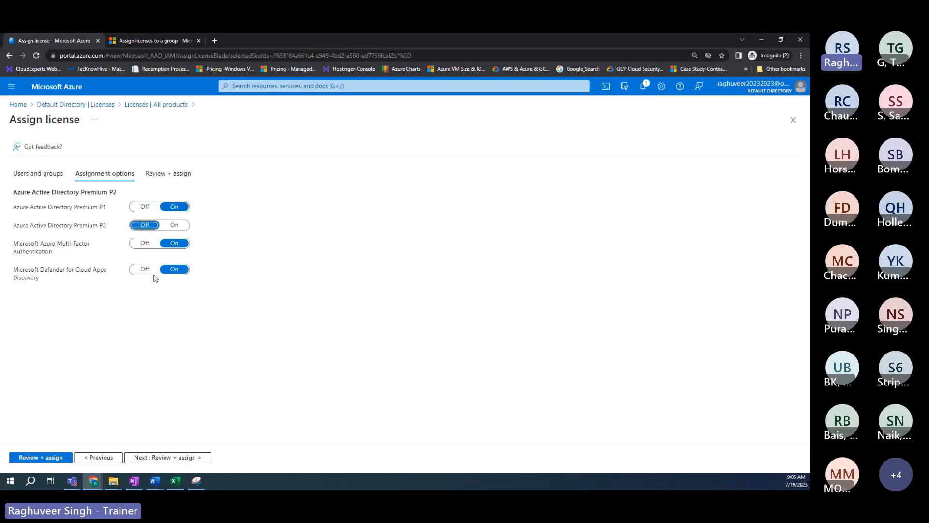
pyautogui.moveTo(57, 254); pyautogui.dragTo(12, 248)
pyautogui.moveTo(62, 286); pyautogui.dragTo(14, 261)
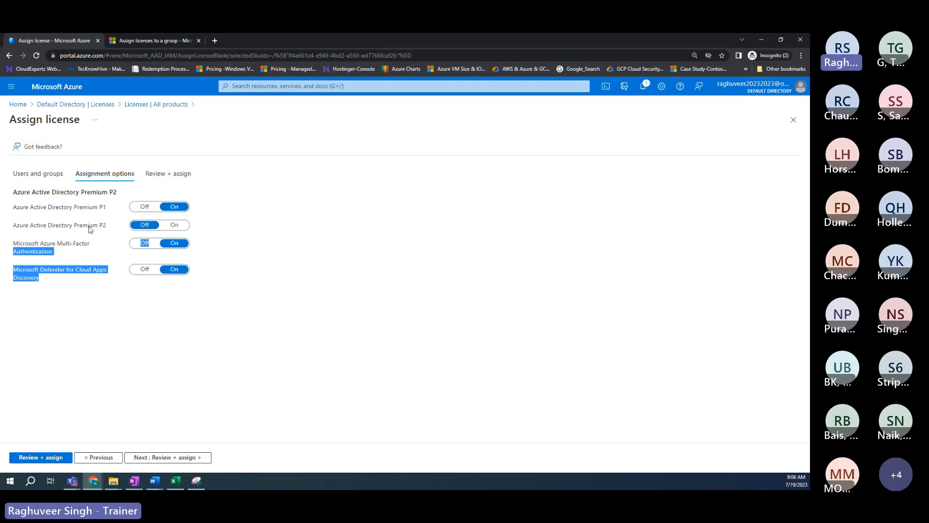
pyautogui.click(116, 227)
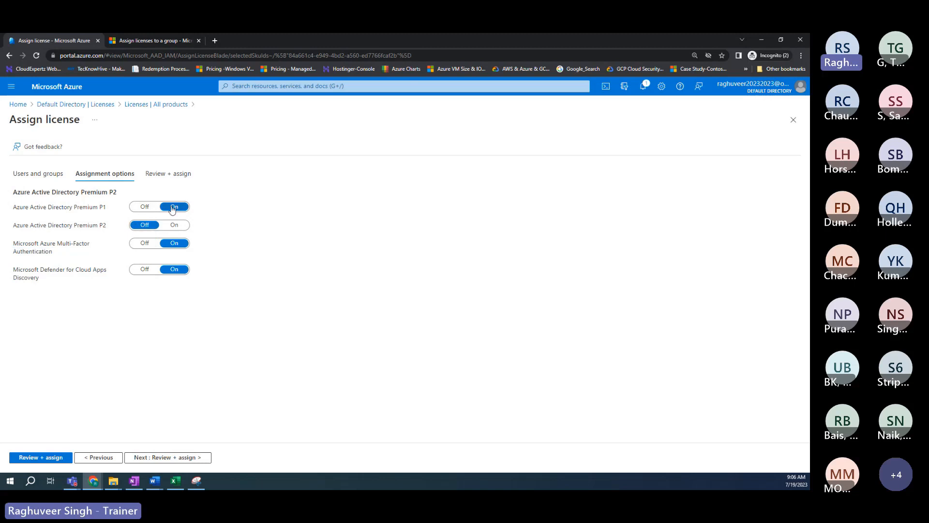
pyautogui.click(156, 457)
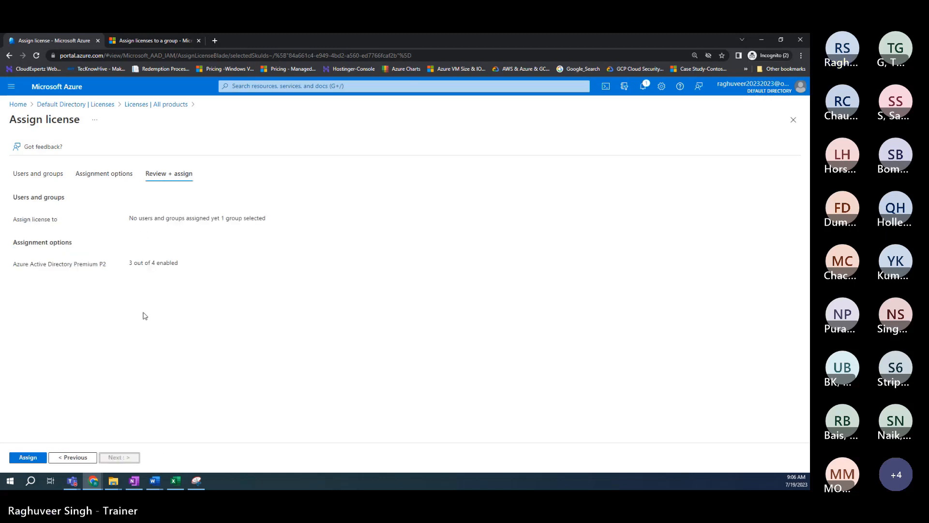
pyautogui.click(28, 457)
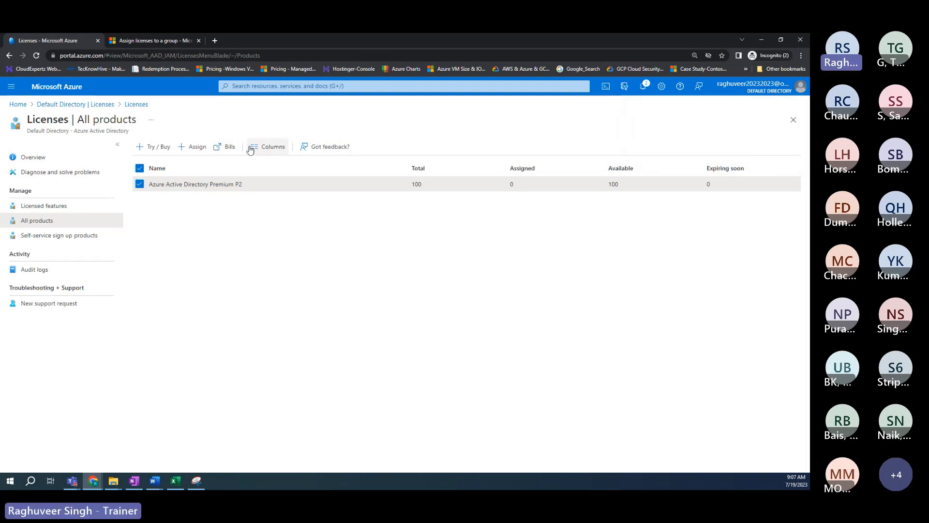
# Step: Reload the portal and open the Sentinel-Admin group's Licenses page via Default Directory > Groups
pyautogui.click(36, 55)
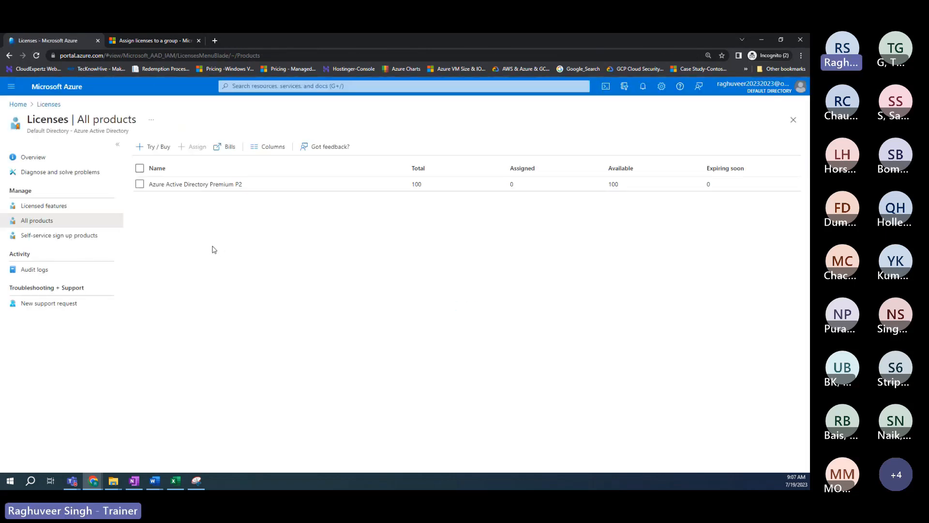
pyautogui.click(18, 104)
pyautogui.click(228, 145)
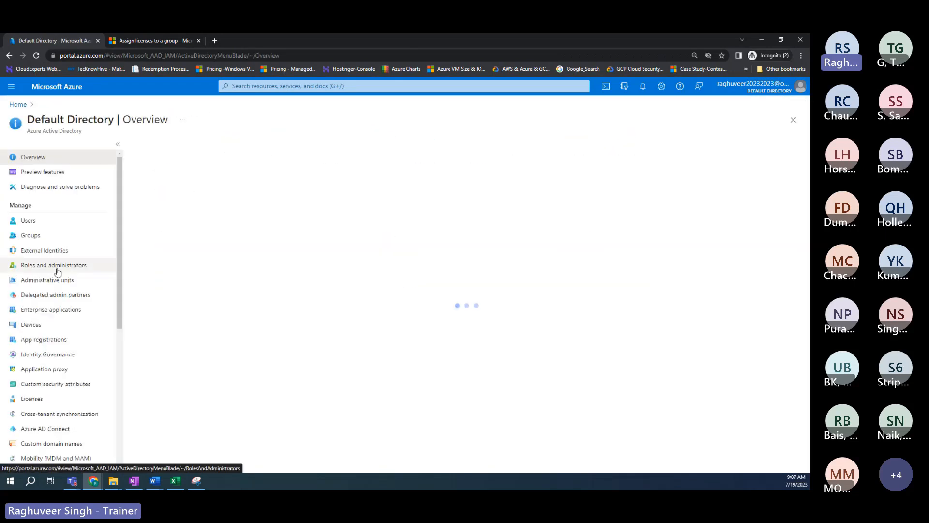
pyautogui.scroll(-2, 59, 272)
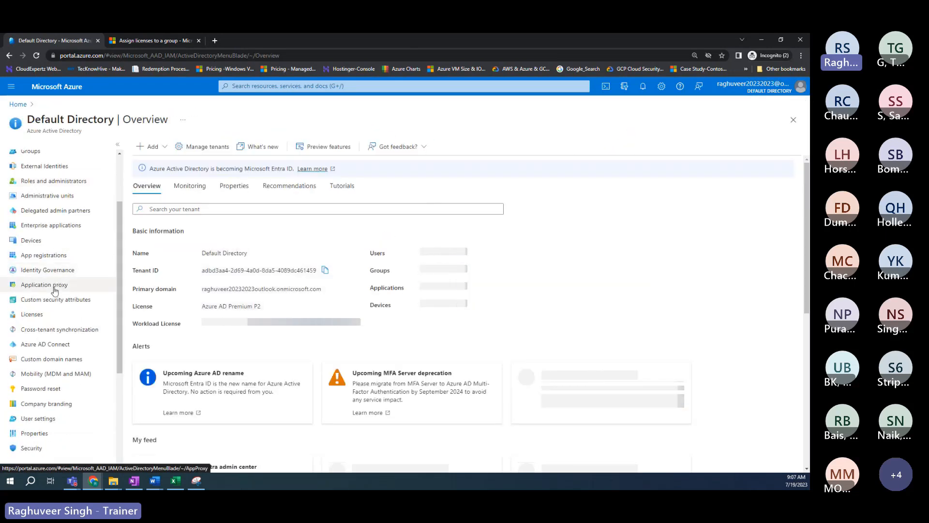
pyautogui.scroll(3, 29, 271)
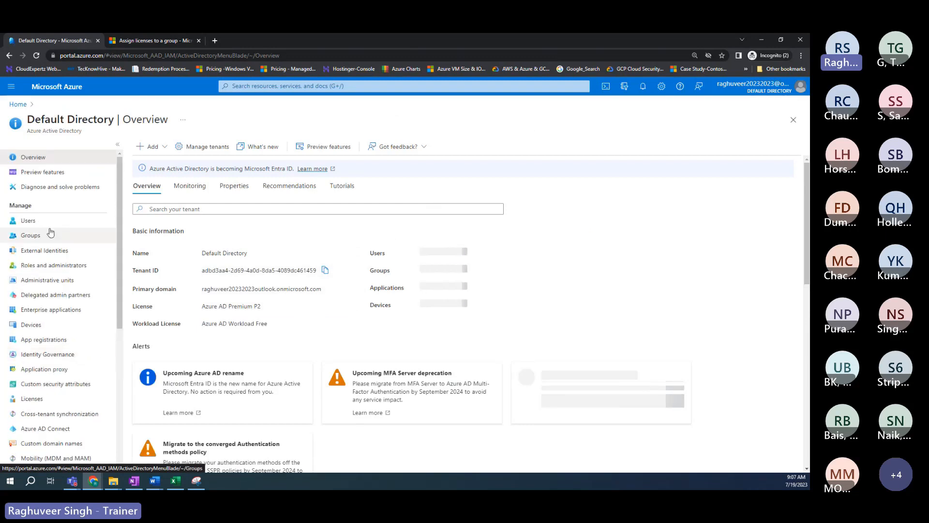
pyautogui.click(26, 237)
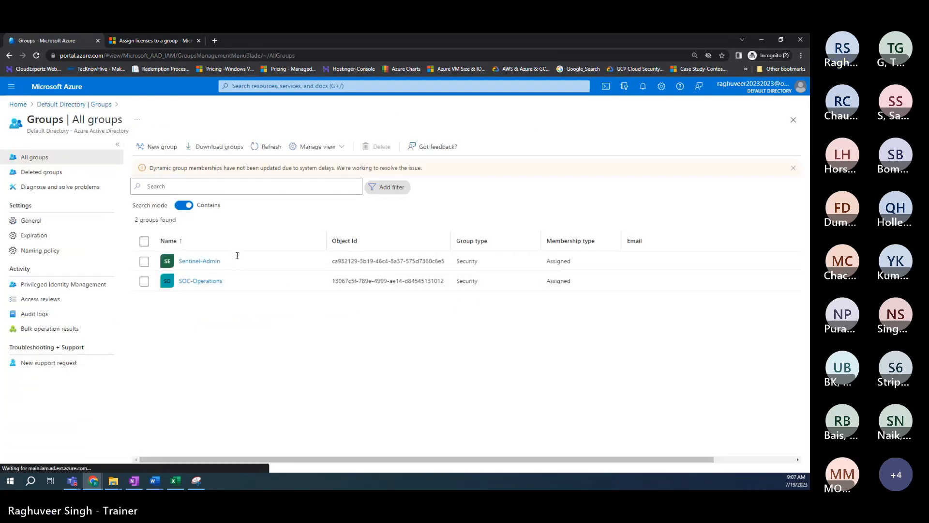
pyautogui.click(198, 261)
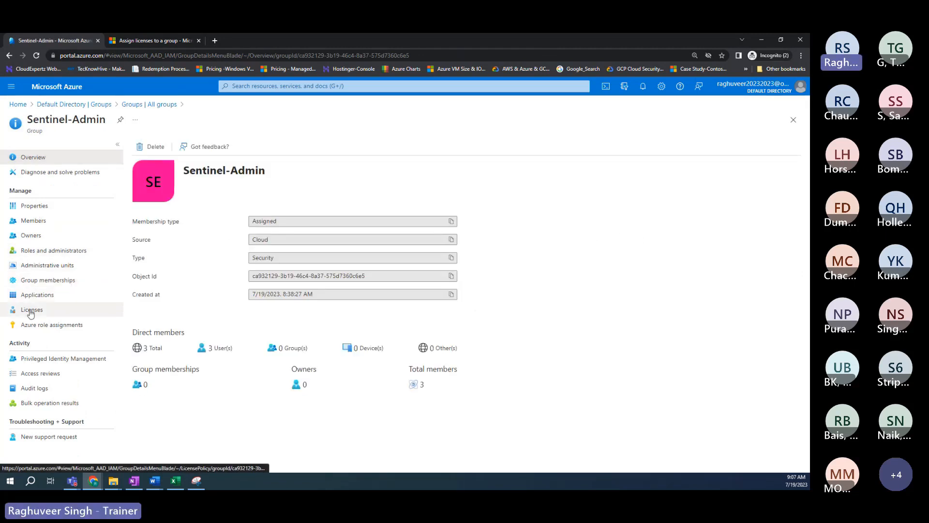
pyautogui.click(31, 311)
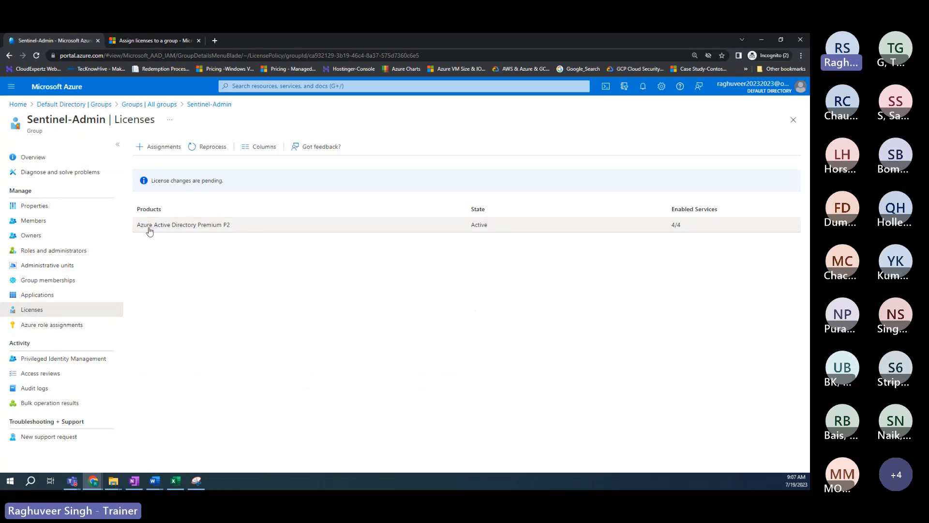
# Step: Verify Sentinel-Admin's Azure AD Premium P2 license shows 4/4 services, then open SOC-Operations from All groups
pyautogui.moveTo(139, 229); pyautogui.dragTo(304, 238)
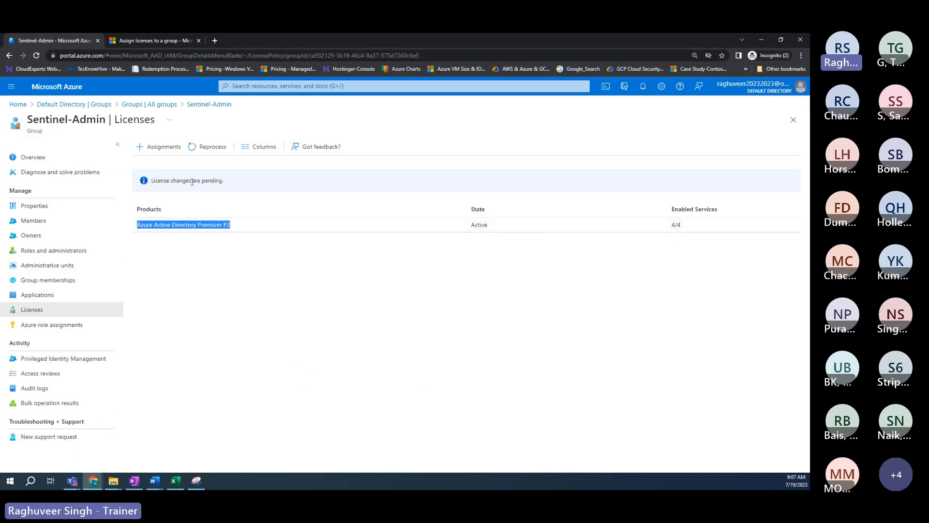
pyautogui.moveTo(227, 186); pyautogui.dragTo(152, 186)
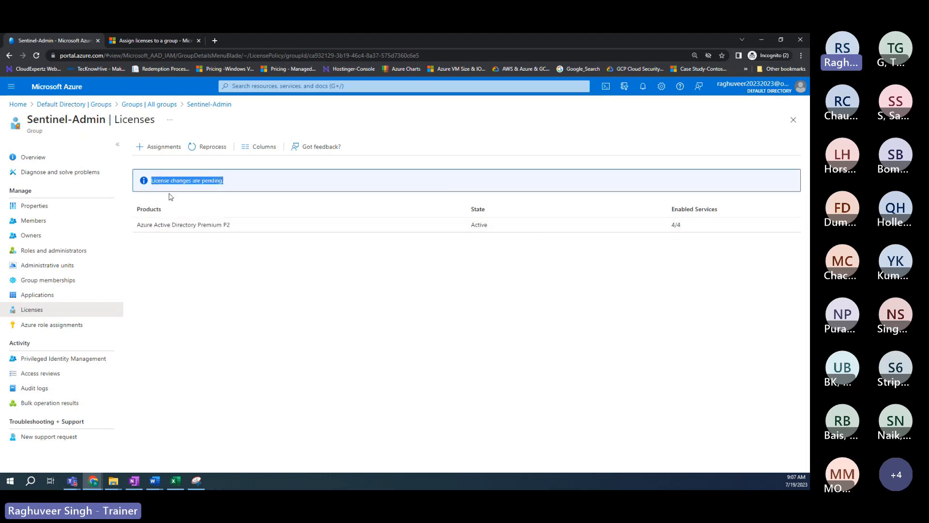
pyautogui.moveTo(138, 227); pyautogui.dragTo(232, 231)
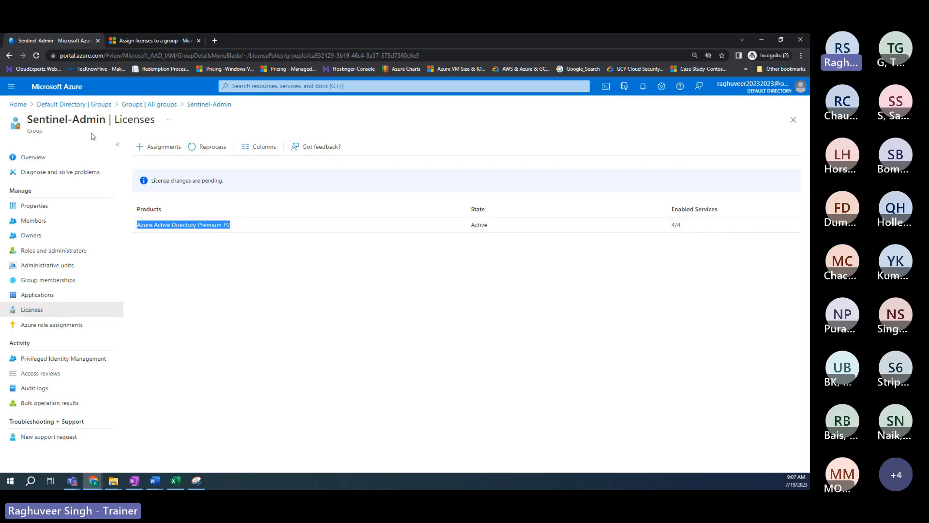
pyautogui.click(155, 104)
pyautogui.click(190, 283)
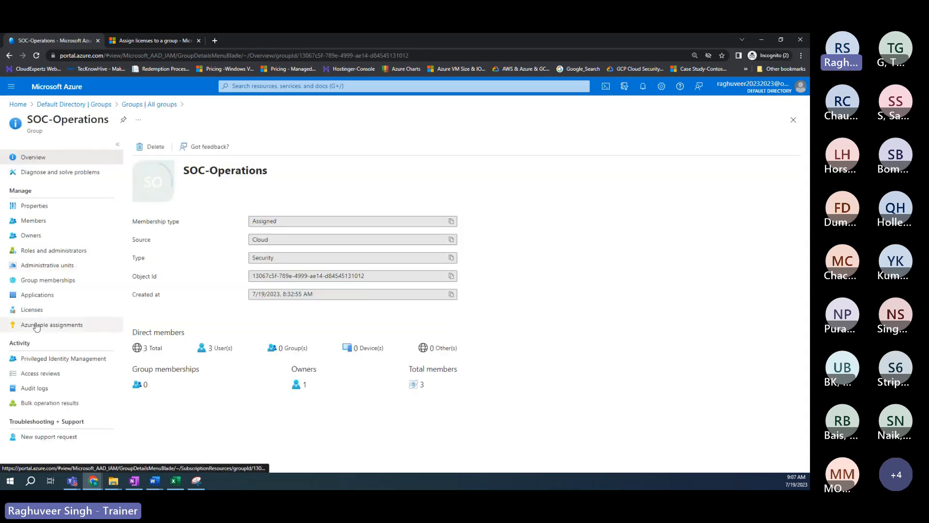
# Step: Review SOC-Operations' active Premium P2 license options, confirming only the Premium P2 plan is disabled, then cancel
pyautogui.click(32, 310)
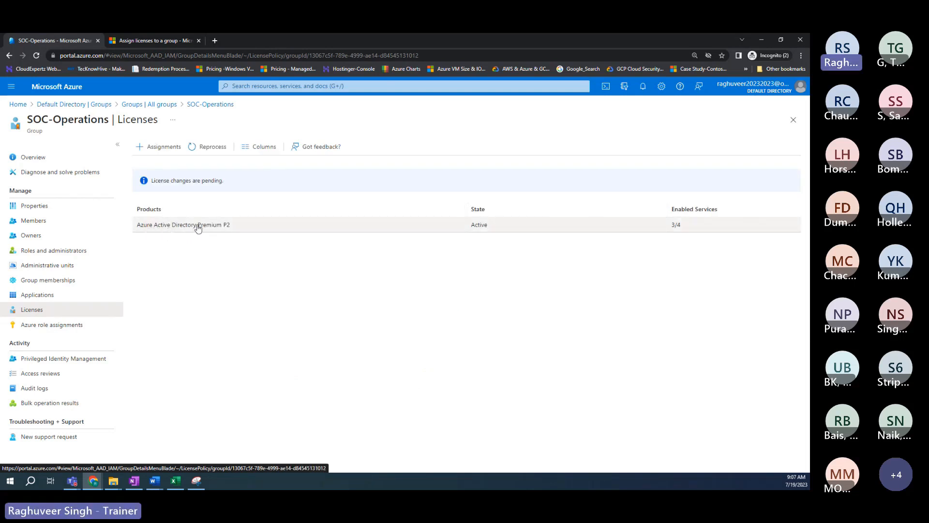
pyautogui.click(674, 225)
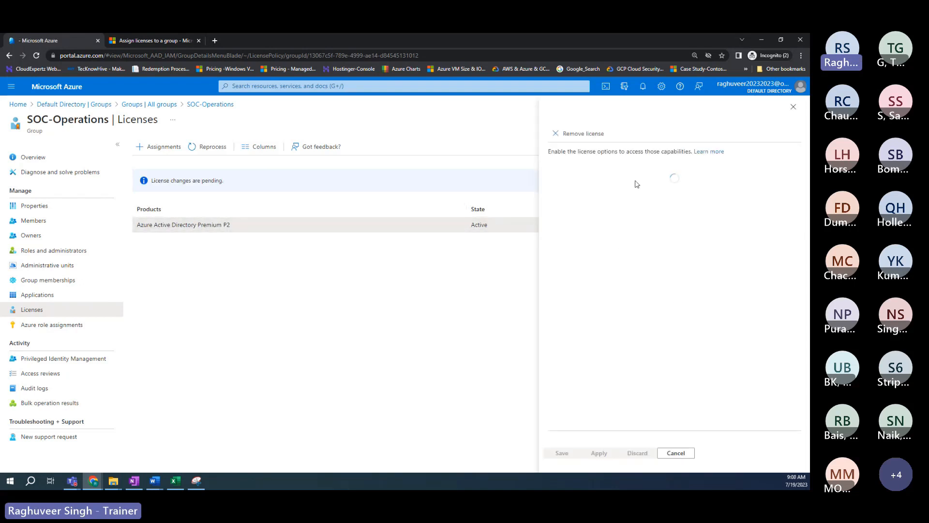
pyautogui.click(552, 168)
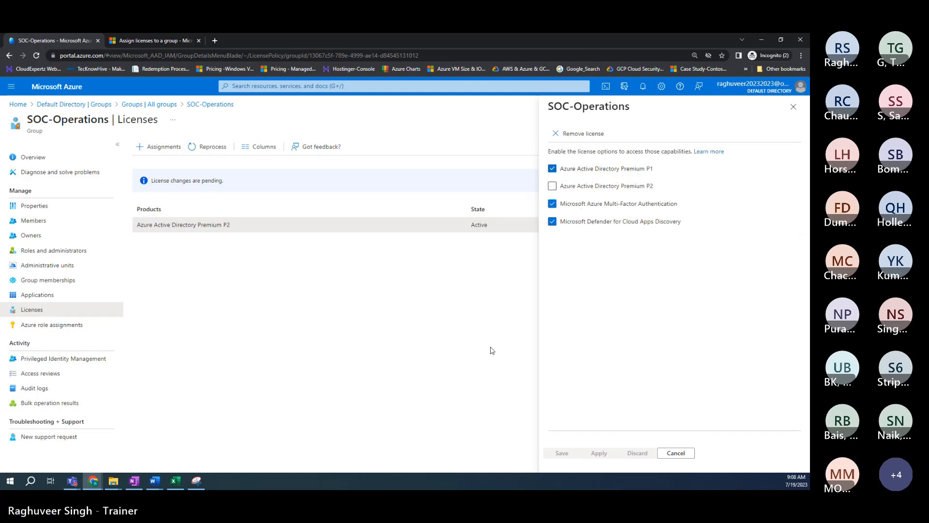
pyautogui.moveTo(231, 228); pyautogui.dragTo(116, 231)
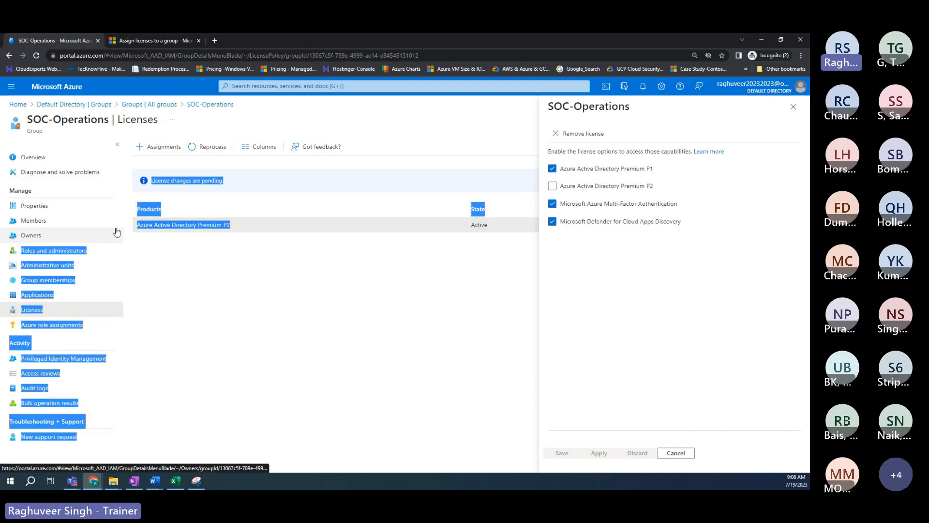
pyautogui.click(206, 250)
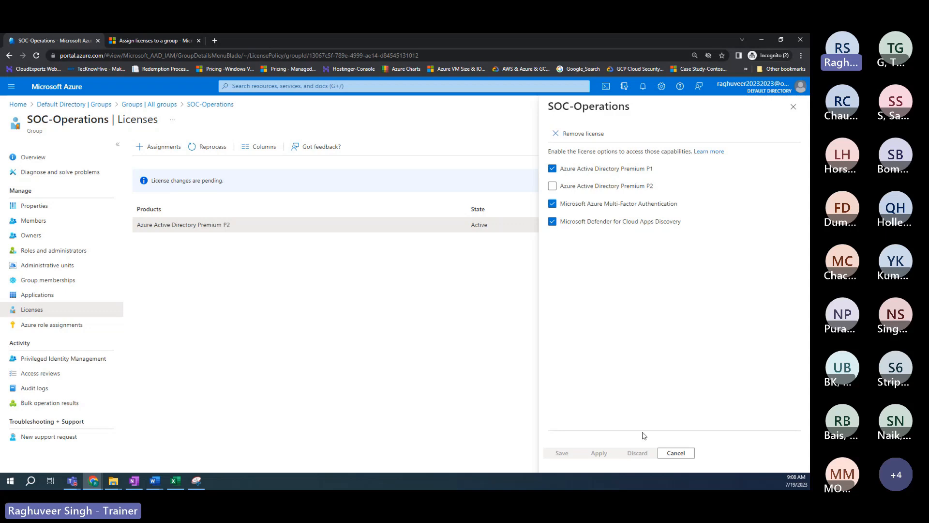
pyautogui.click(675, 452)
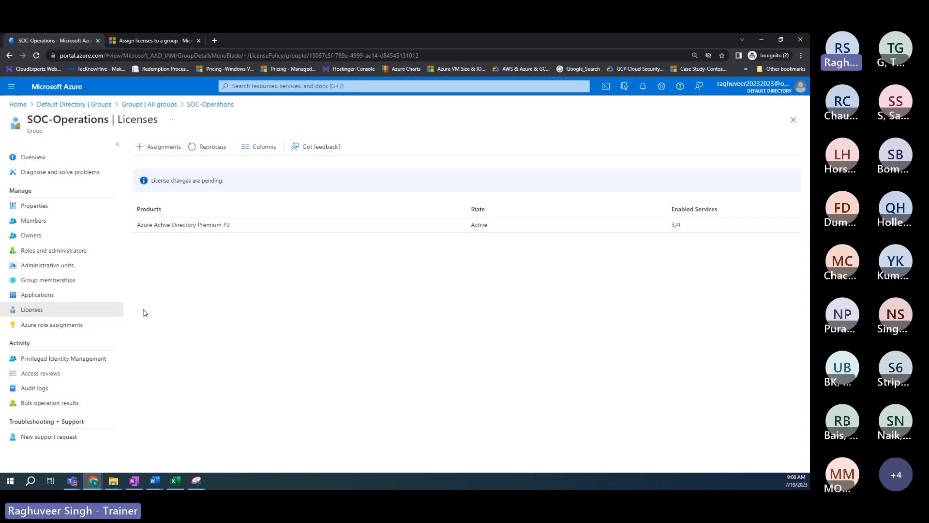
# Step: Open the first directory user's Licenses page from the Default Directory Users list
pyautogui.click(89, 105)
pyautogui.click(89, 222)
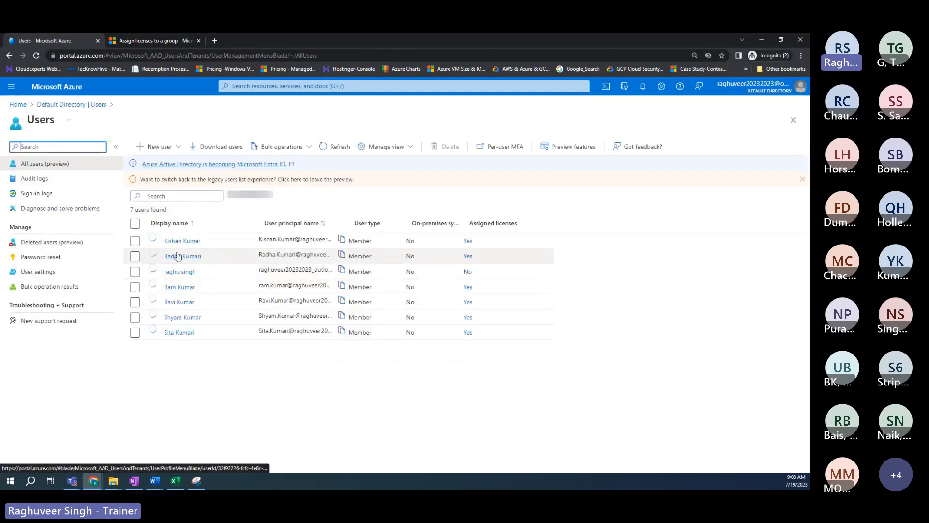
pyautogui.click(175, 242)
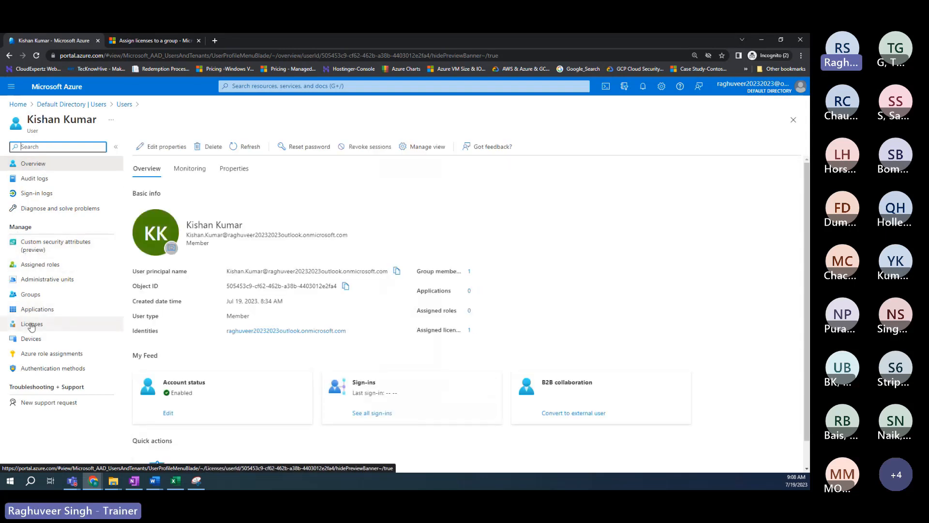
pyautogui.click(31, 326)
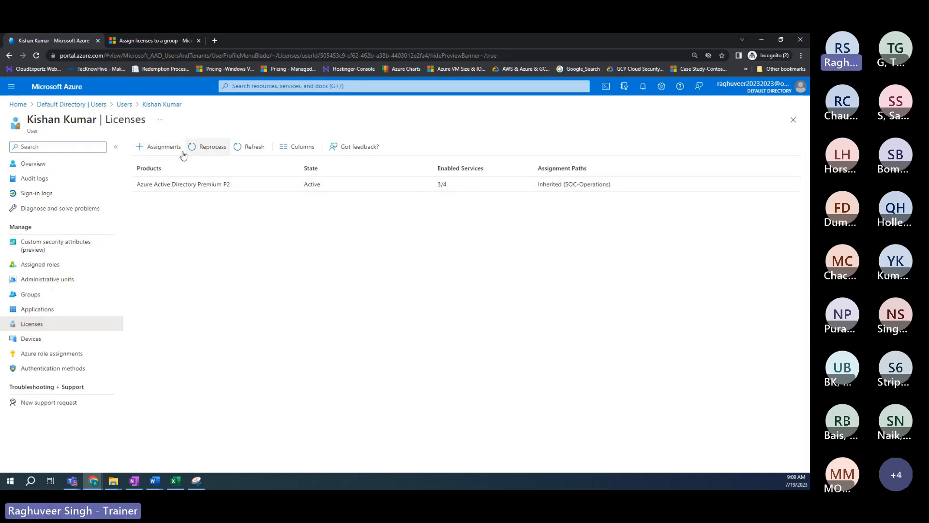
# Step: Confirm the user's Premium P2 license is Active, 3/4 services, inherited from SOC-Operations, then view their groups
pyautogui.moveTo(137, 184); pyautogui.dragTo(233, 193)
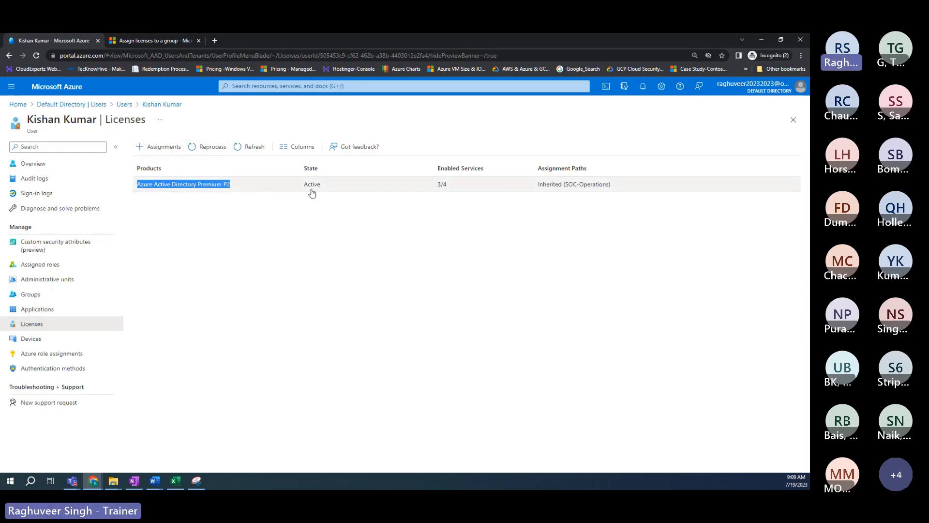
pyautogui.moveTo(303, 189); pyautogui.dragTo(327, 189)
pyautogui.moveTo(437, 185); pyautogui.dragTo(454, 186)
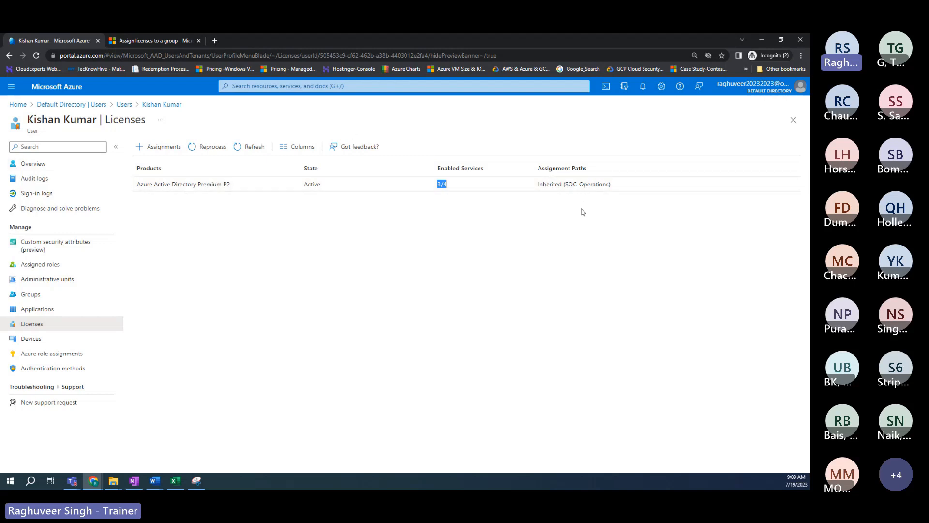
pyautogui.moveTo(565, 186); pyautogui.dragTo(610, 187)
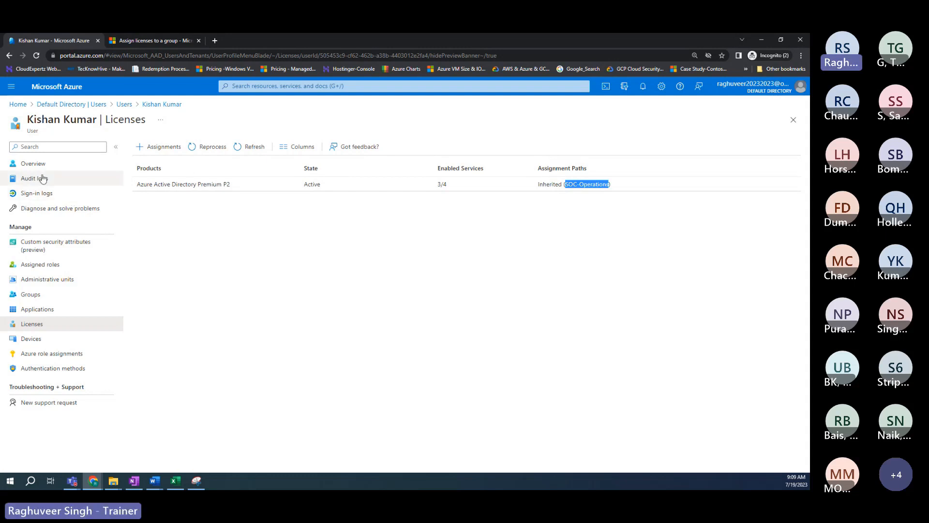
pyautogui.click(48, 297)
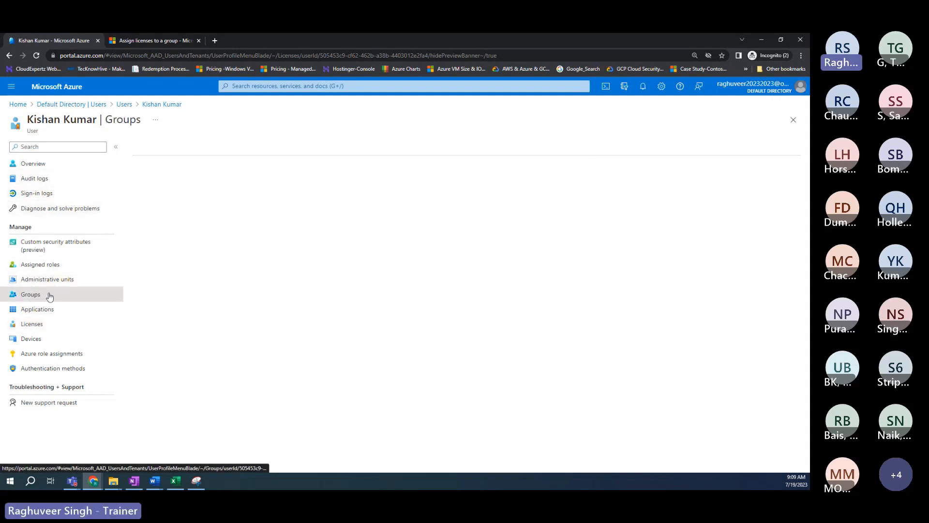
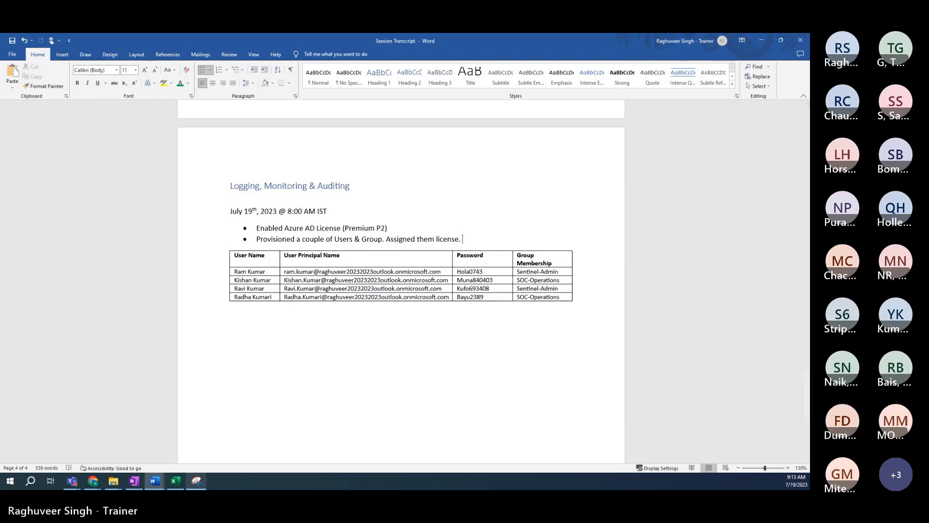
# Step: Leave the Chrome Azure window and open a fresh Microsoft Edge window
pyautogui.moveTo(96, 482)
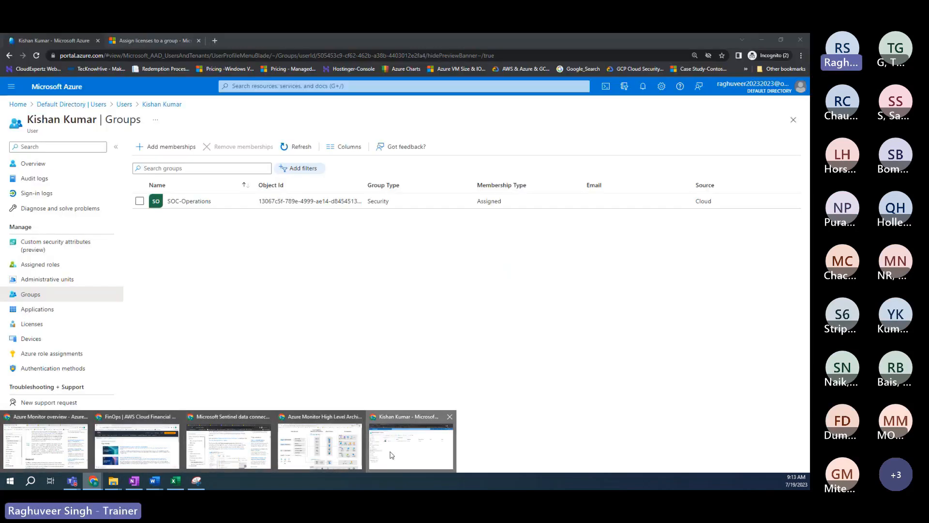
pyautogui.click(392, 455)
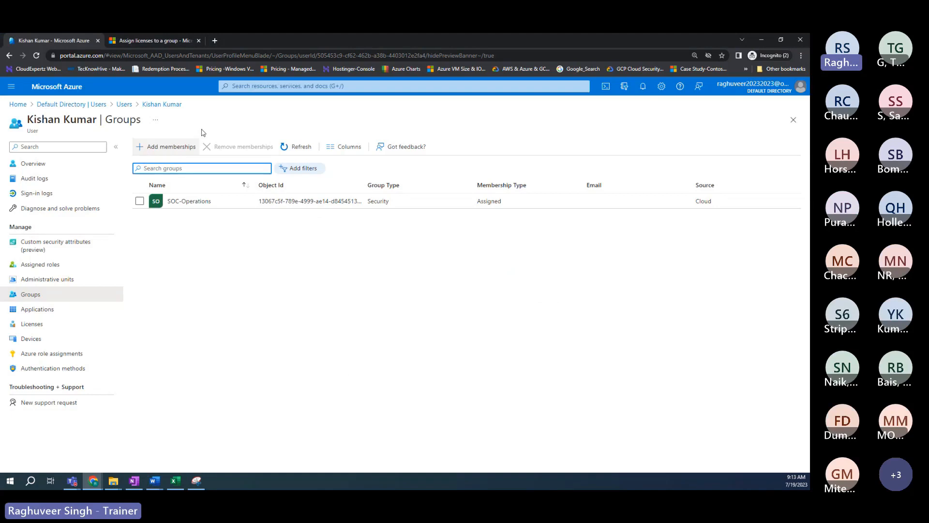
pyautogui.hotkey('g', '/')
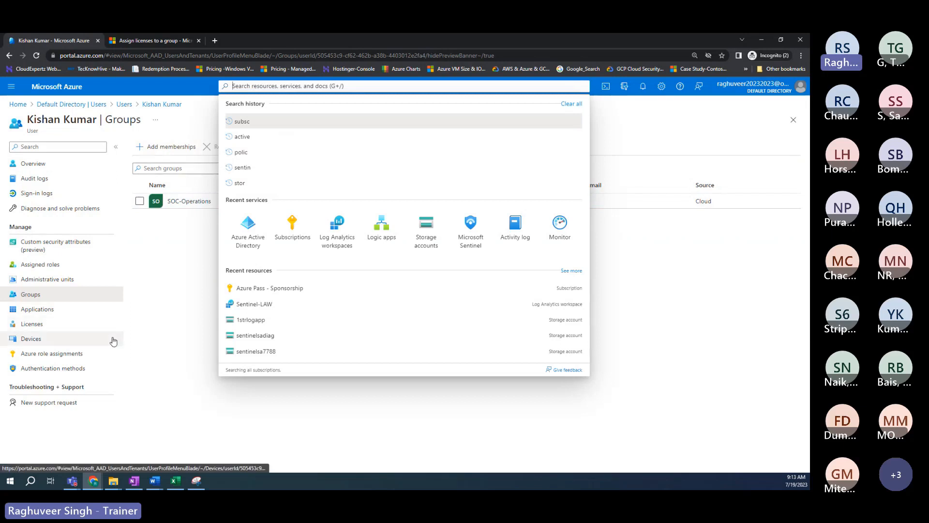
pyautogui.click(189, 312)
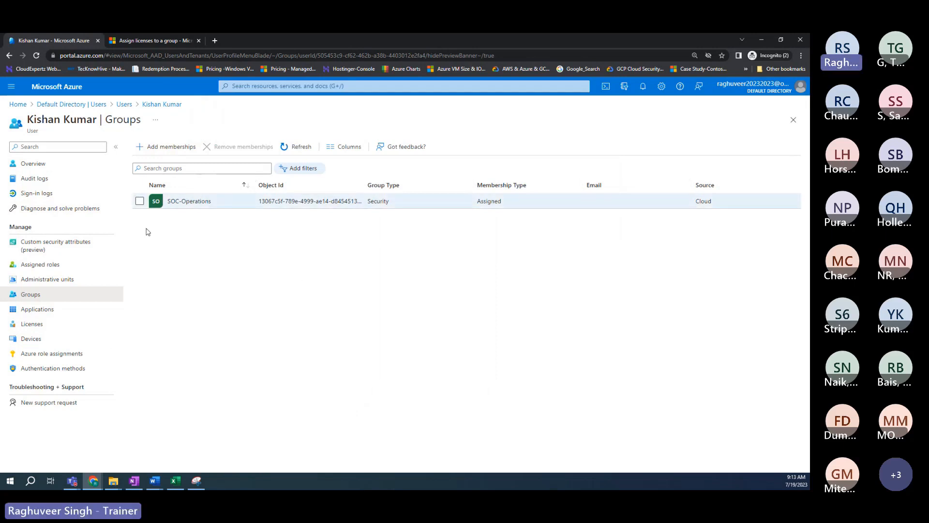
pyautogui.click(73, 482)
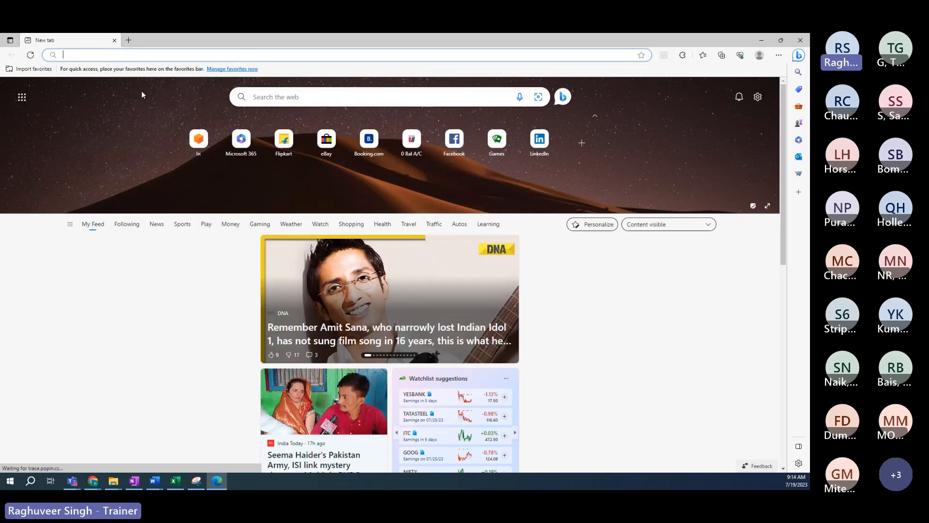
# Step: Load portal.azure.com, skip the welcome tour, and sign the current account out
pyautogui.write('por')
pyautogui.write('tal')
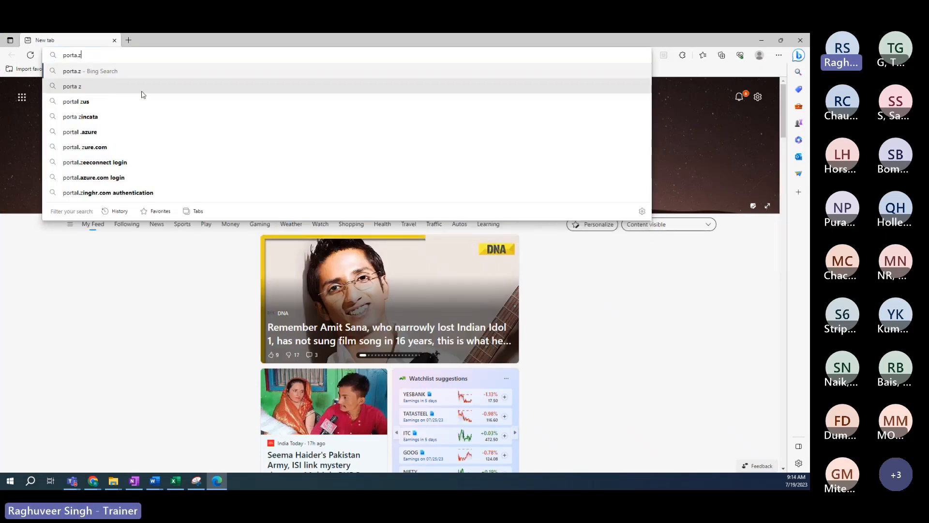
pyautogui.write('.azure.com')
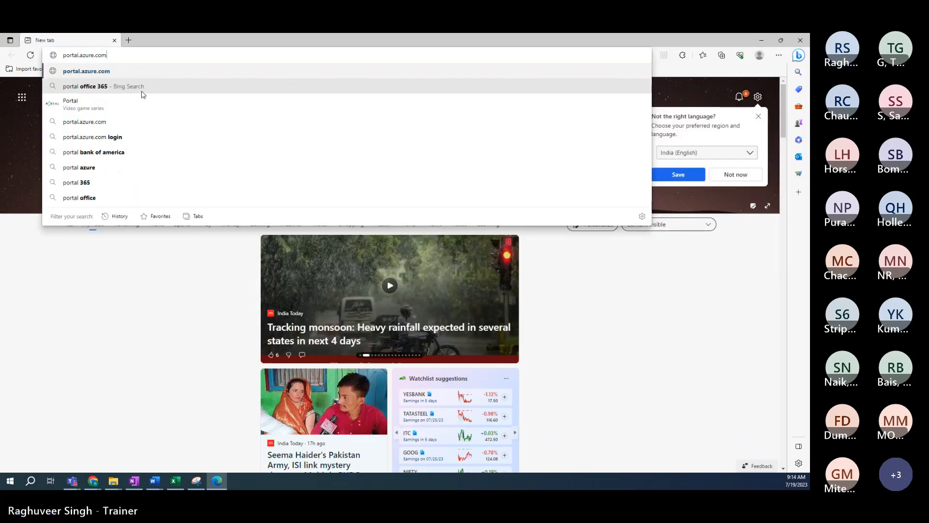
pyautogui.press('Return')
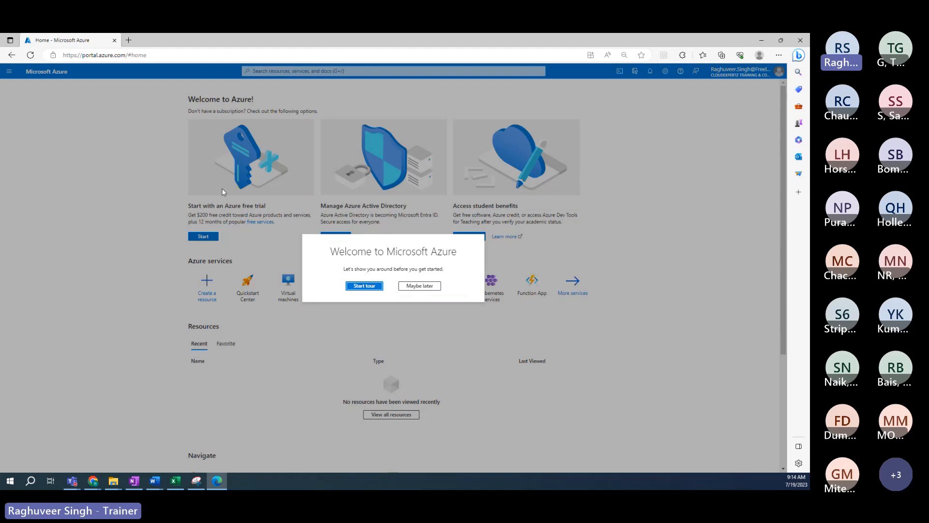
pyautogui.click(427, 288)
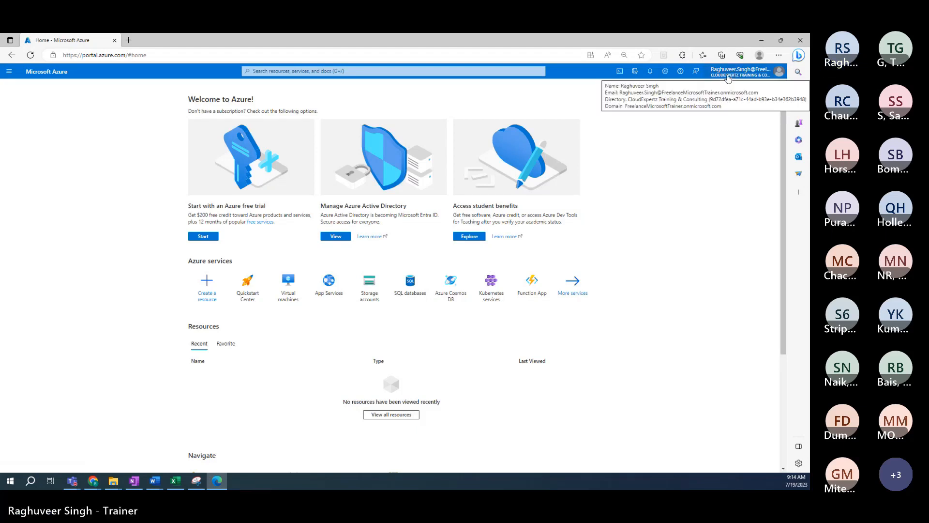
pyautogui.click(729, 74)
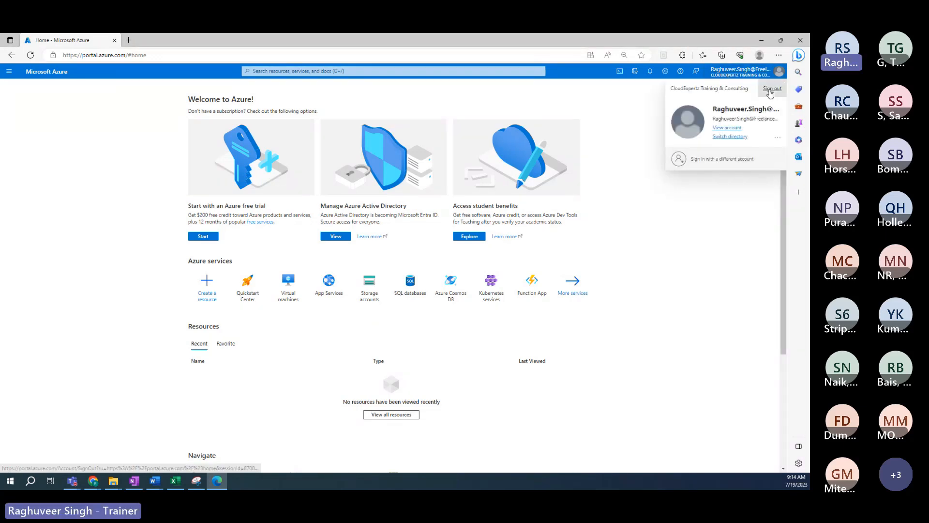
pyautogui.click(771, 89)
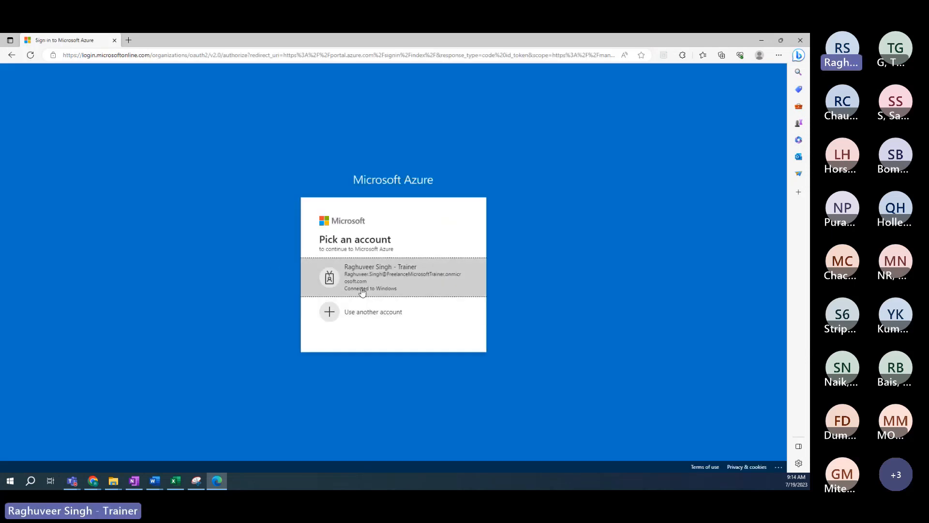
# Step: Choose another account and enter the first user's principal name copied from the transcript table
pyautogui.click(359, 310)
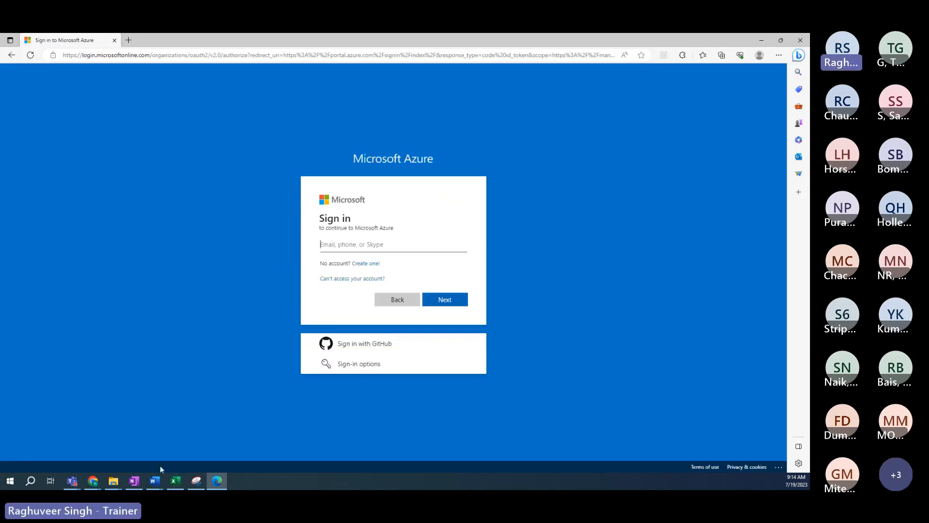
pyautogui.click(155, 481)
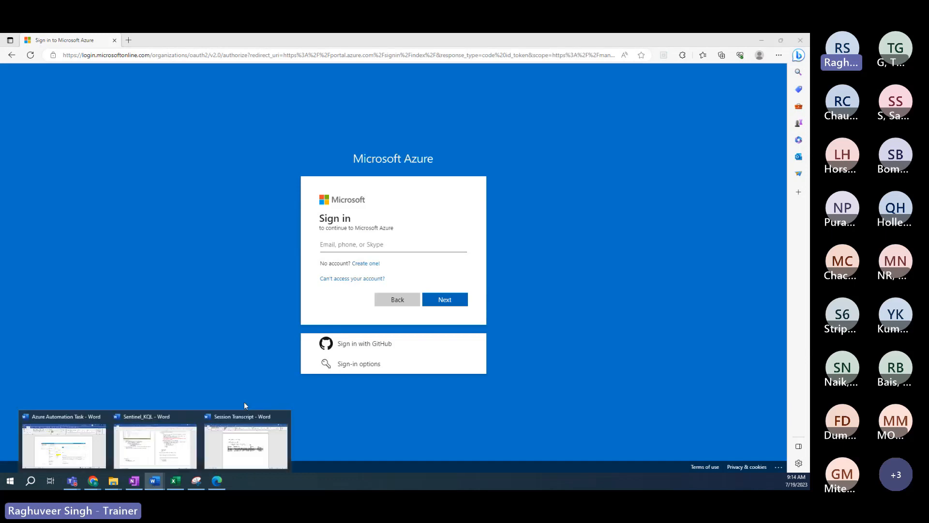
pyautogui.click(230, 451)
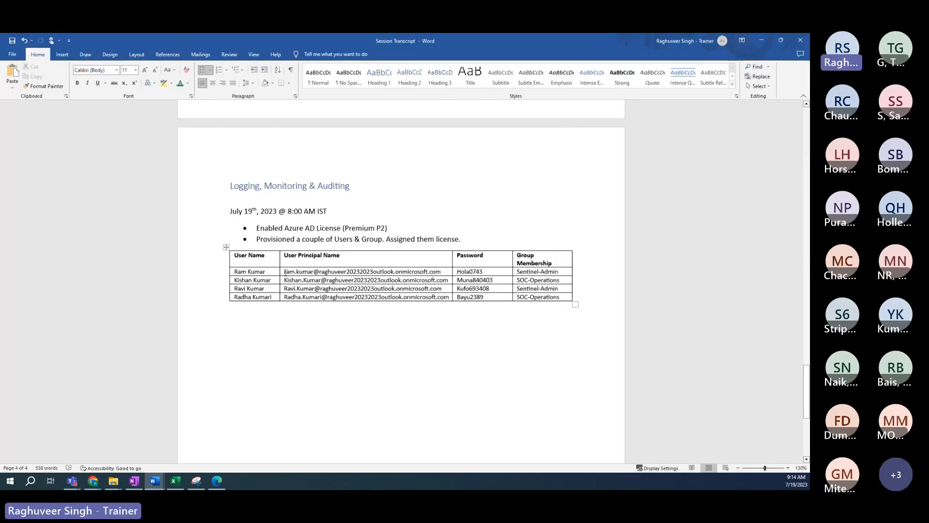
pyautogui.moveTo(284, 271); pyautogui.dragTo(441, 271)
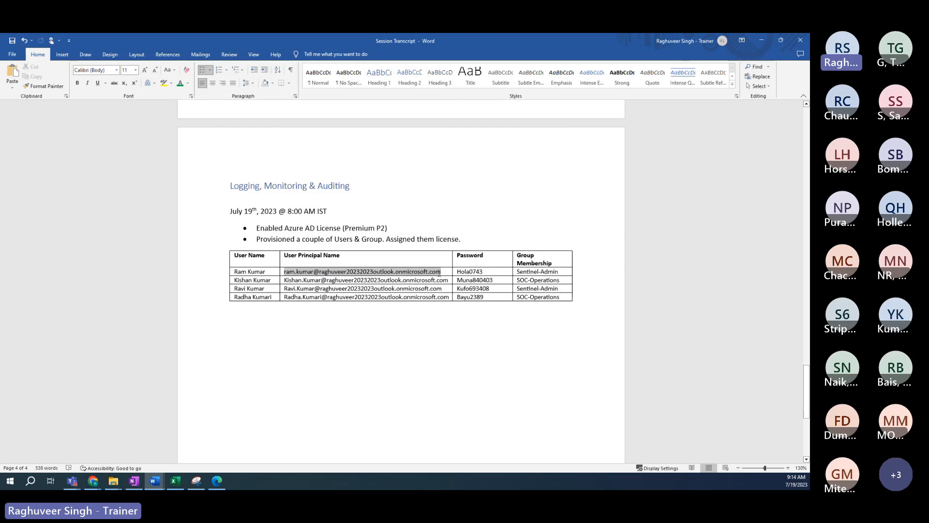
pyautogui.hotkey('alt', 'Tab')
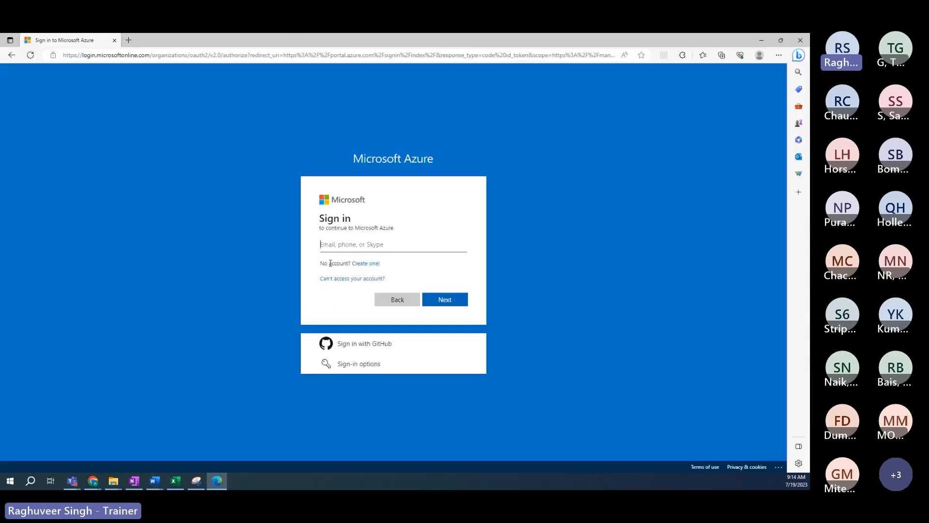
pyautogui.click(332, 248)
pyautogui.click(366, 274)
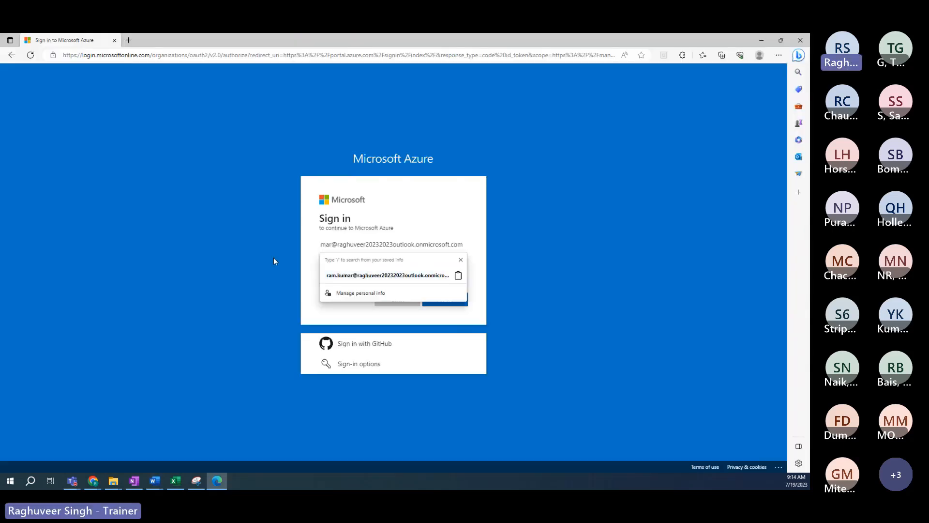
pyautogui.click(438, 304)
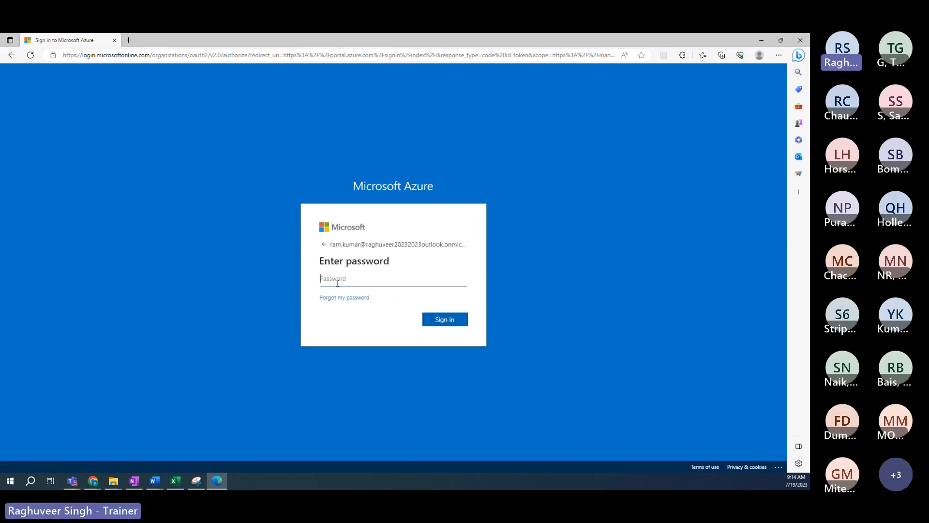
# Step: Paste the user's temporary password from the transcript and sign in
pyautogui.hotkey('alt', 'Tab')
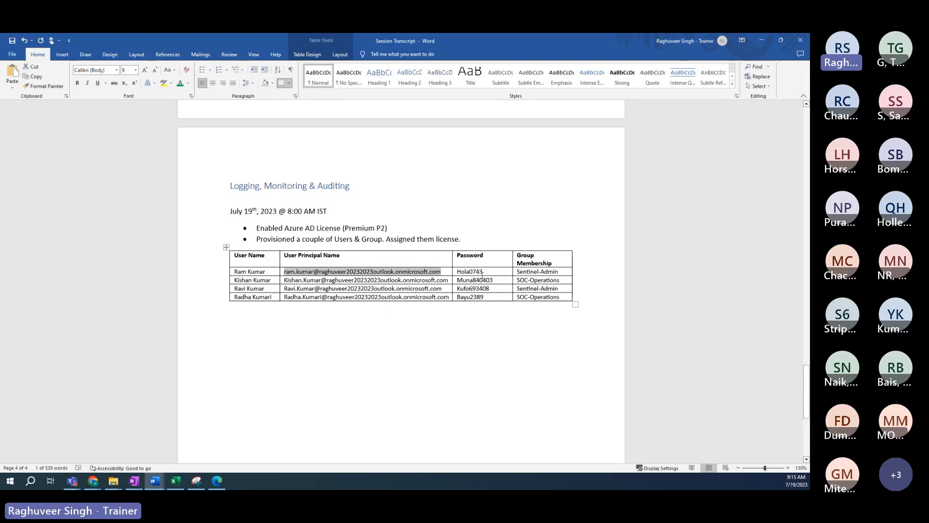
pyautogui.doubleClick(466, 271)
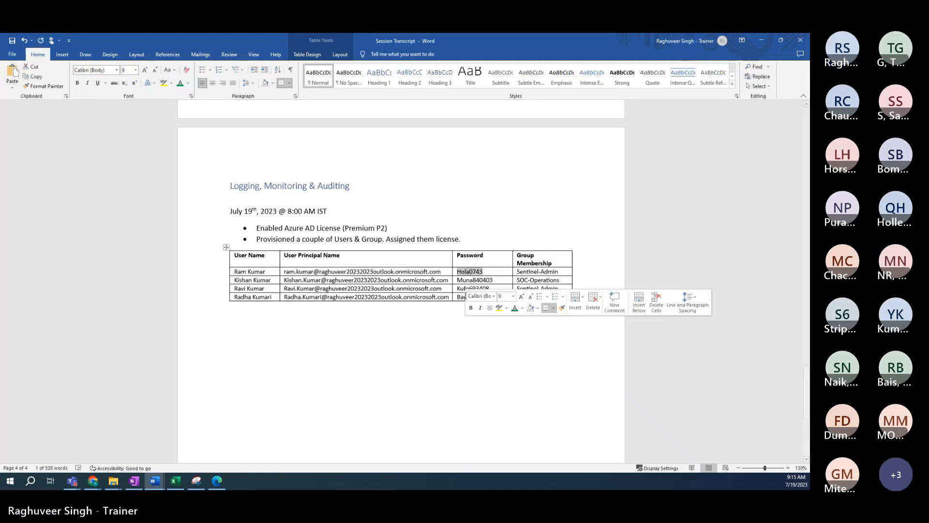
pyautogui.hotkey('alt', 'Tab')
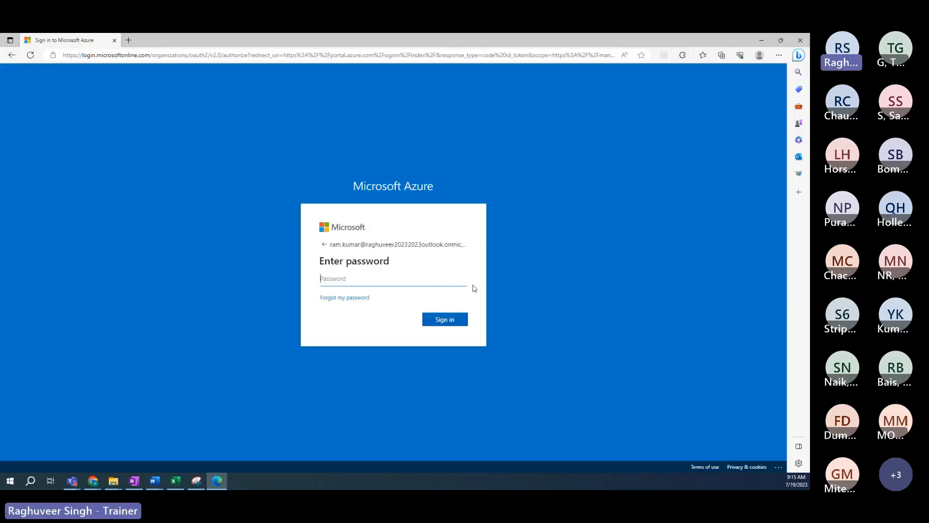
pyautogui.hotkey('ctrl', 'v')
pyautogui.click(443, 320)
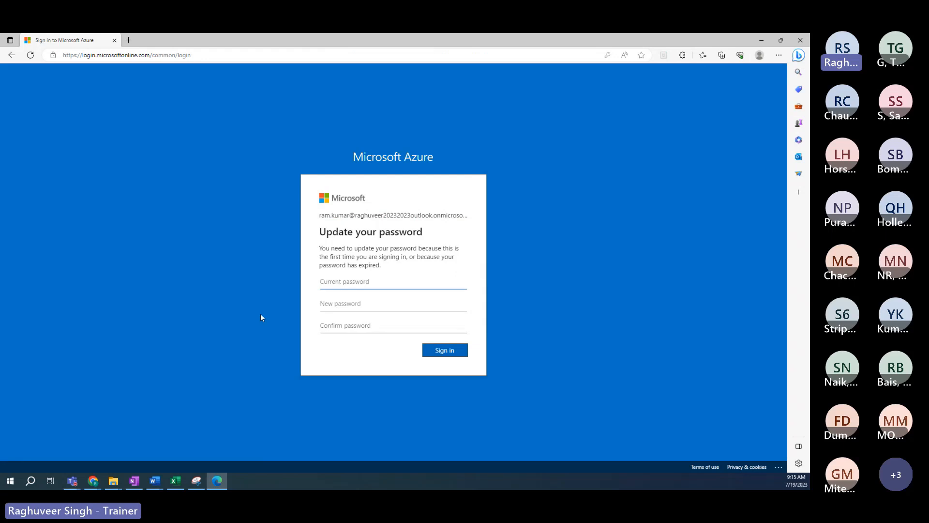
# Step: Paste the current password, enter a new password twice, and submit the change
pyautogui.hotkey('ctrl', 'v')
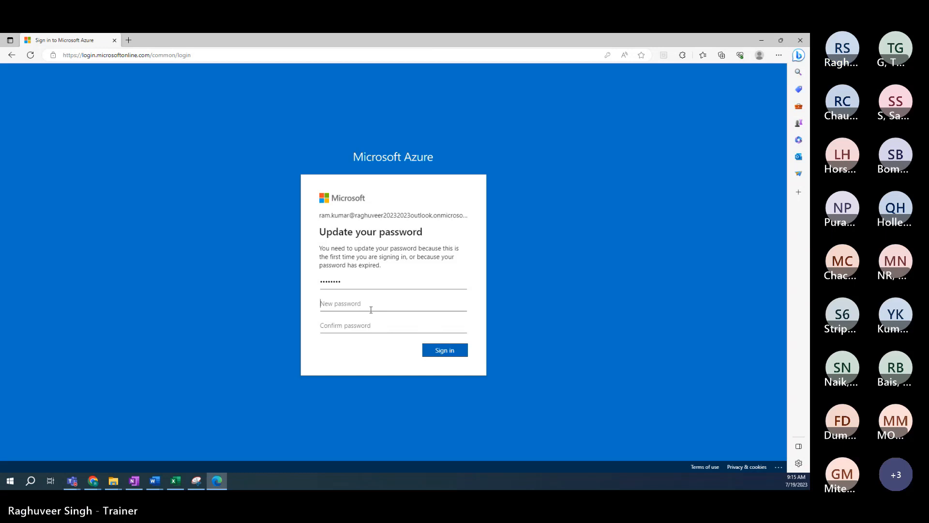
pyautogui.write('•••••••••••••')
pyautogui.press('Tab')
pyautogui.write('•••••••••••••')
pyautogui.click(351, 358)
pyautogui.click(437, 351)
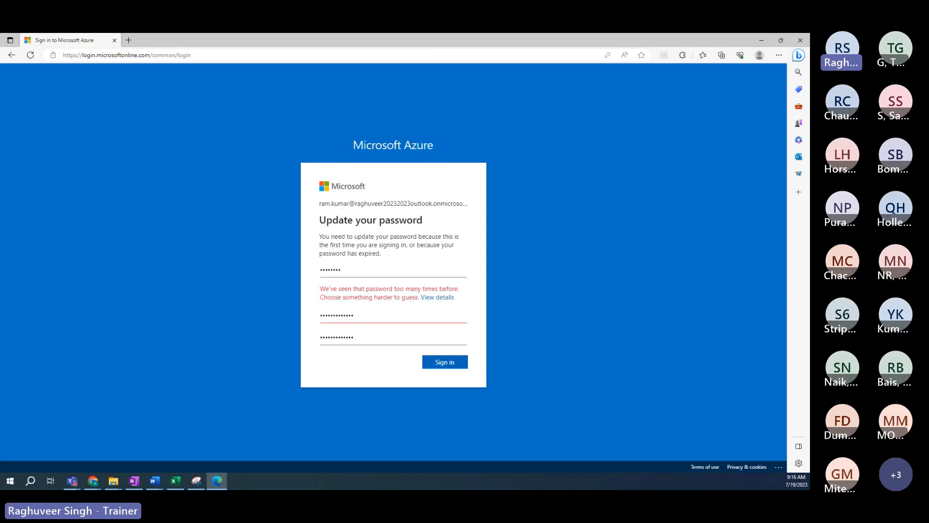
# Step: Search 'random password' and copy a generated password from Avast Random Password Generator
pyautogui.click(129, 39)
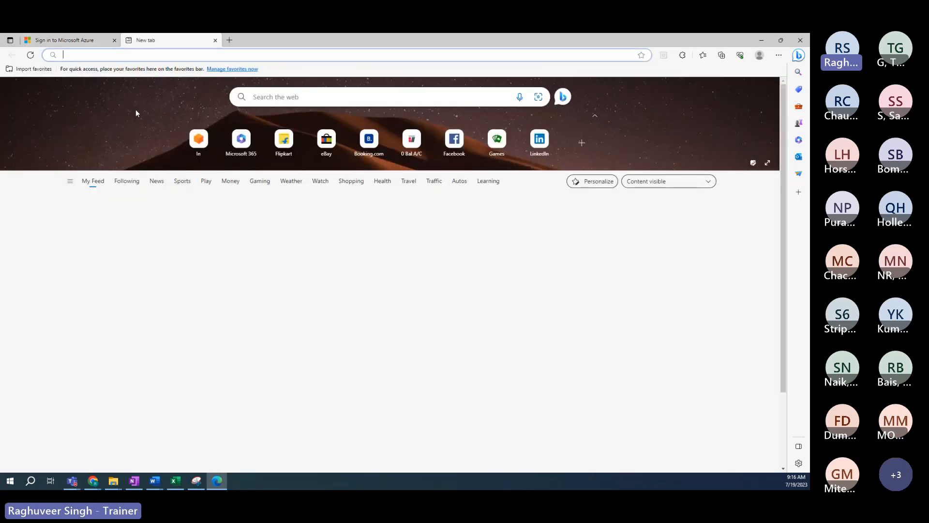
pyautogui.write('random password')
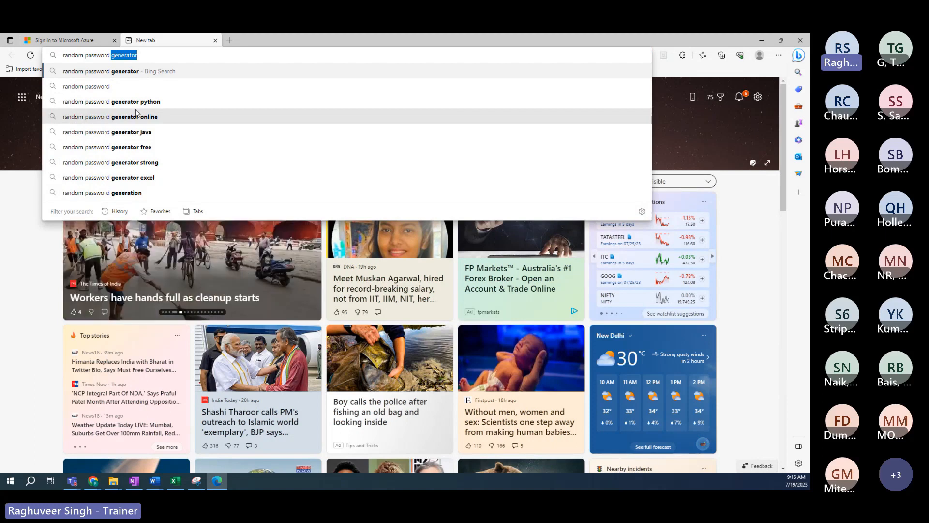
pyautogui.press('Return')
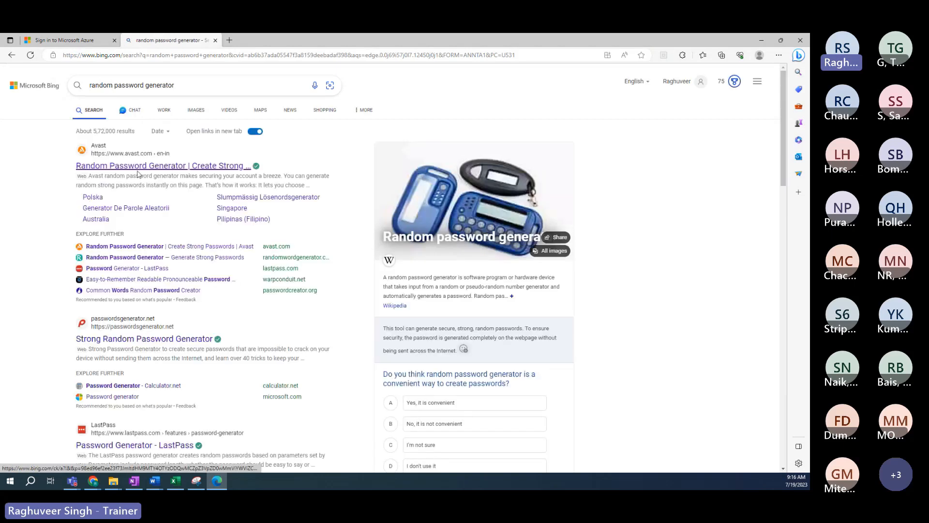
pyautogui.click(159, 165)
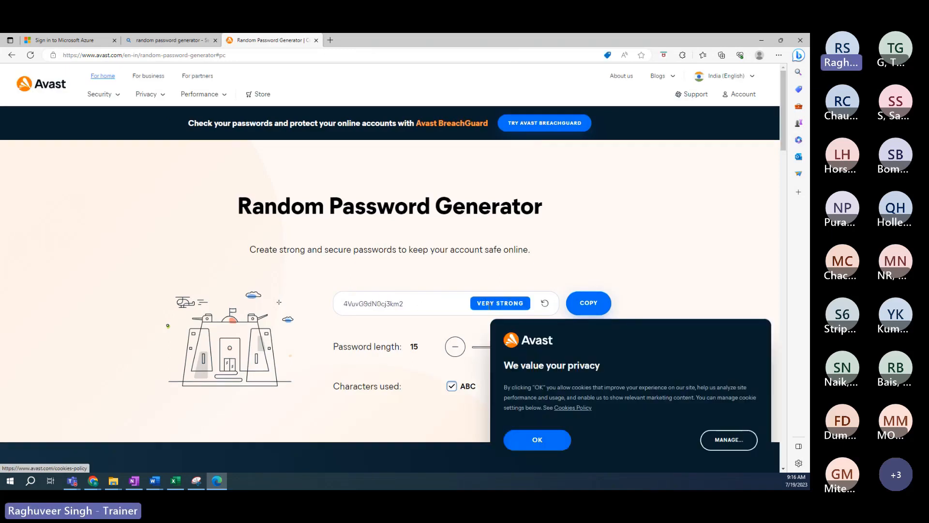
pyautogui.doubleClick(375, 303)
pyautogui.moveTo(375, 304)
pyautogui.mouseDown()
pyautogui.moveTo(308, 302)
pyautogui.moveTo(387, 304)
pyautogui.mouseUp()
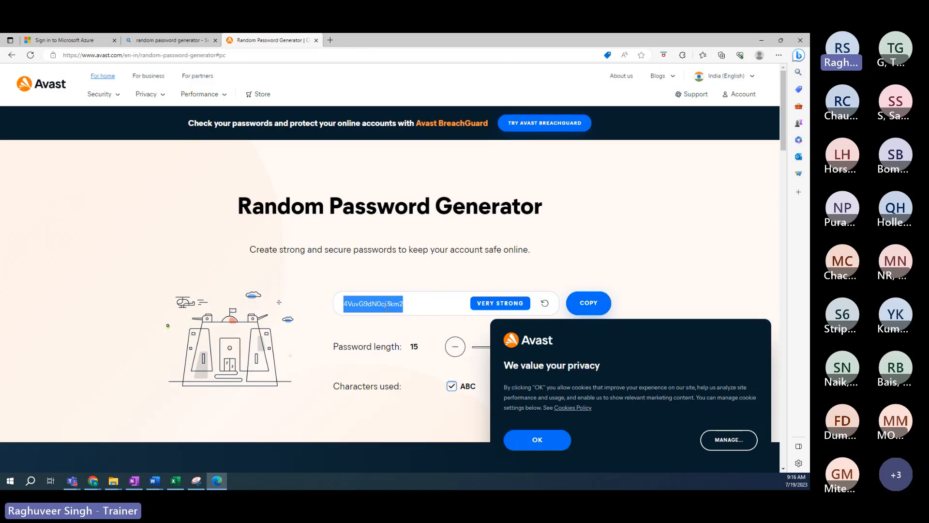
pyautogui.rightClick(388, 304)
pyautogui.click(414, 309)
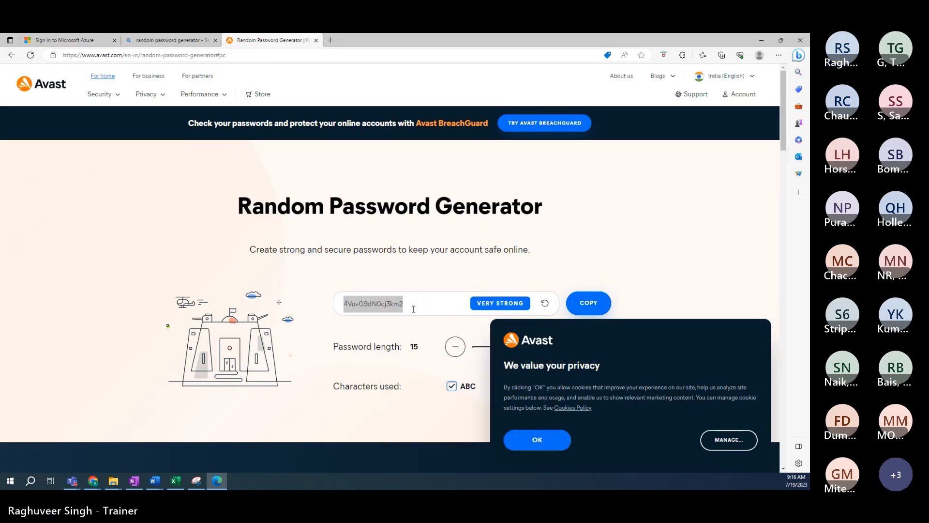
# Step: Close the search and generator tabs and paste the password into the new-password field
pyautogui.click(208, 43)
pyautogui.click(215, 41)
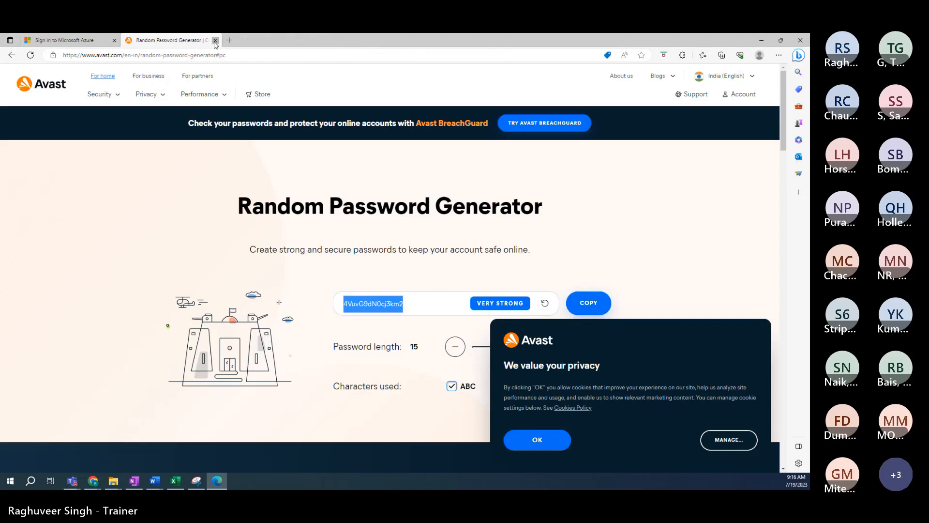
pyautogui.click(216, 40)
pyautogui.moveTo(354, 315); pyautogui.dragTo(152, 307)
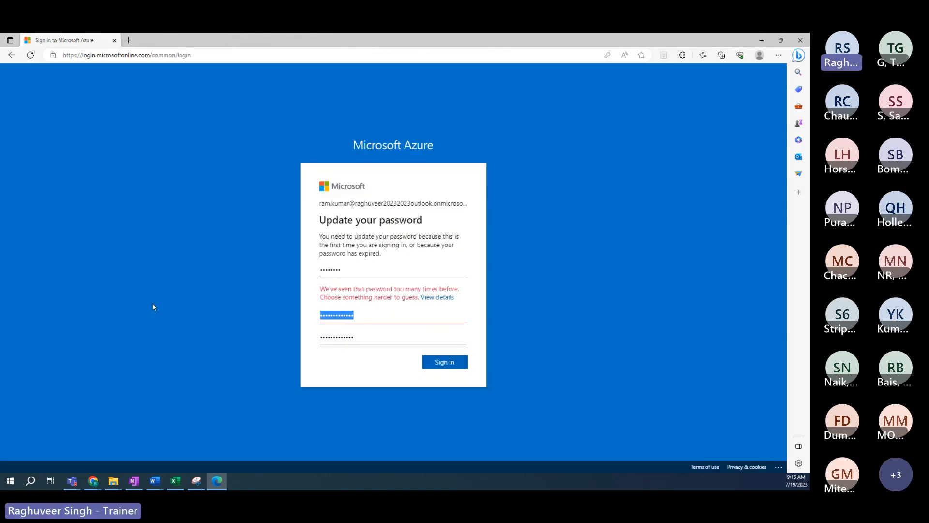
pyautogui.hotkey('ctrl', 'v')
# Step: Paste the generated password into the confirm field and sign in
pyautogui.moveTo(356, 329); pyautogui.dragTo(270, 325)
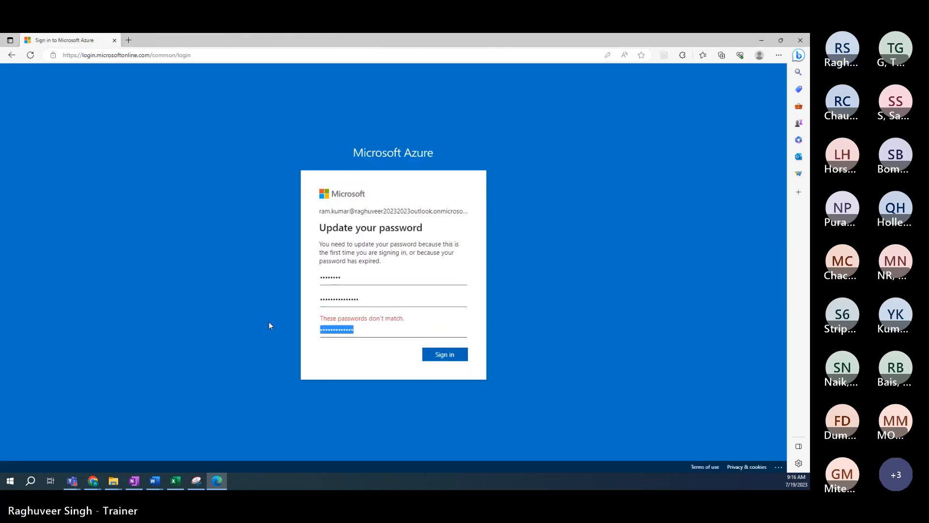
pyautogui.hotkey('ctrl', 'v')
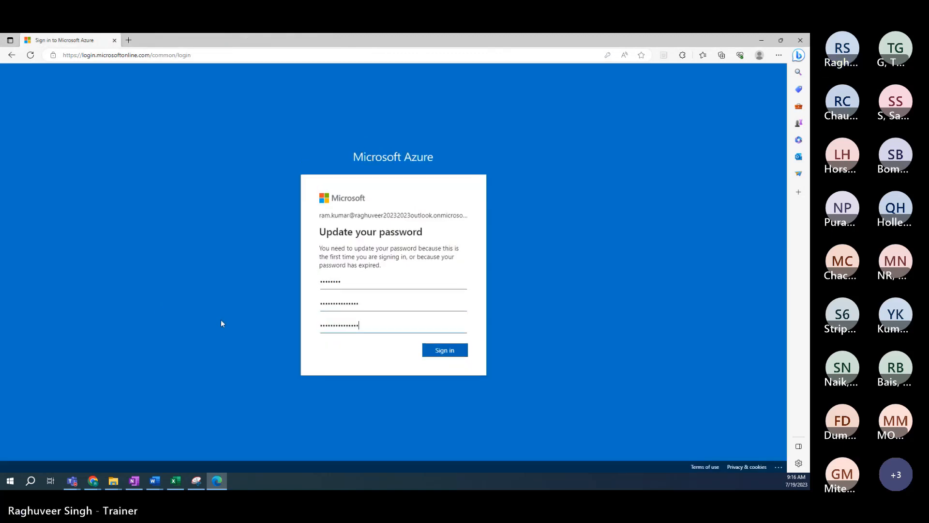
pyautogui.click(430, 351)
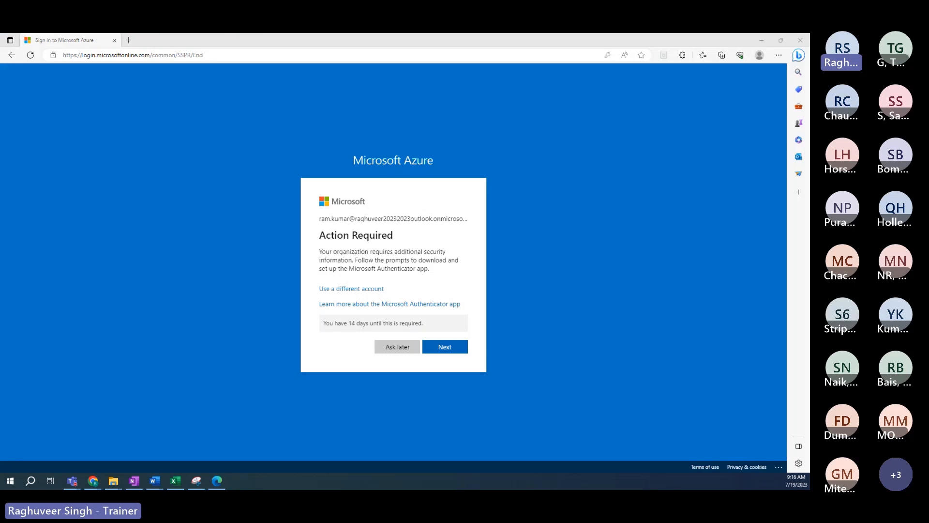
# Step: Defer the Authenticator setup, with 14 days remaining, using Ask later
pyautogui.moveTo(394, 175); pyautogui.dragTo(0, 145)
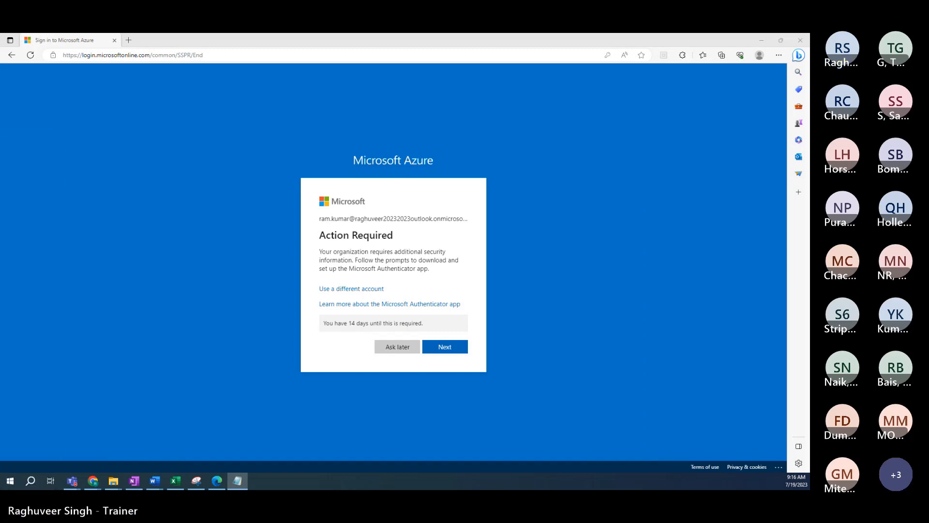
pyautogui.click(333, 35)
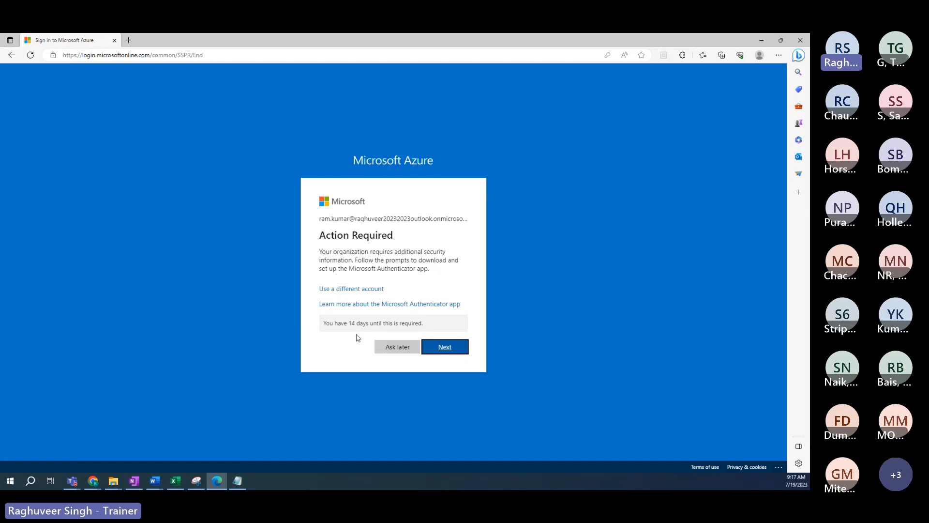
pyautogui.moveTo(348, 323); pyautogui.dragTo(397, 325)
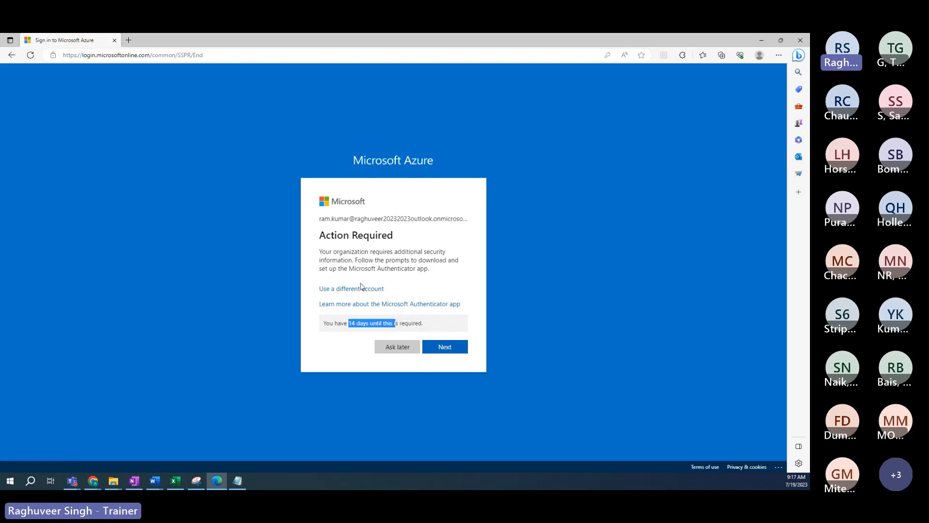
pyautogui.click(396, 349)
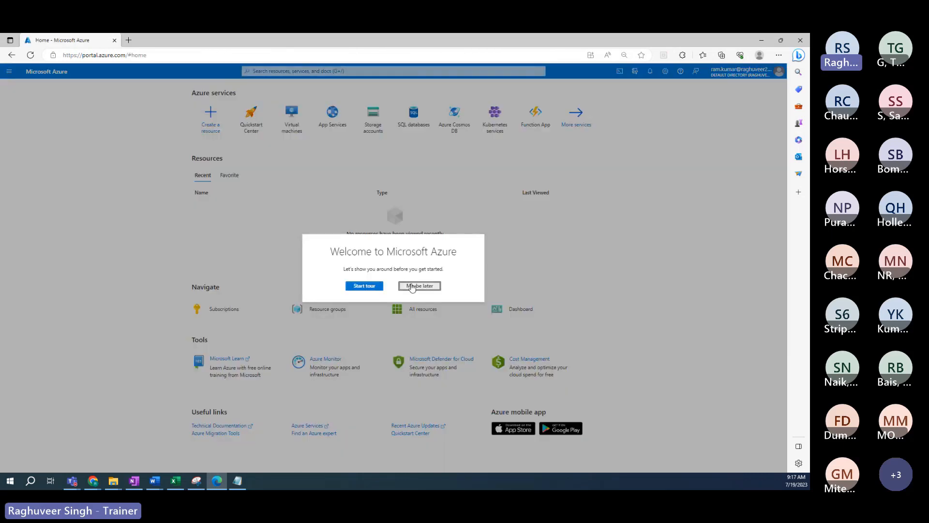
# Step: Skip the tour and open Subscriptions, noting Specified access on Azure Pass - Sponsorship
pyautogui.click(412, 286)
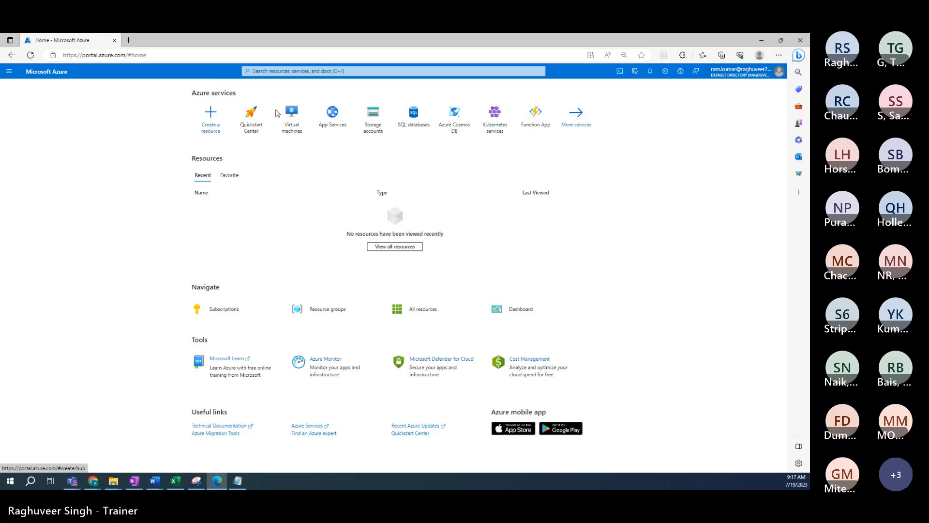
pyautogui.click(283, 72)
pyautogui.write('sub')
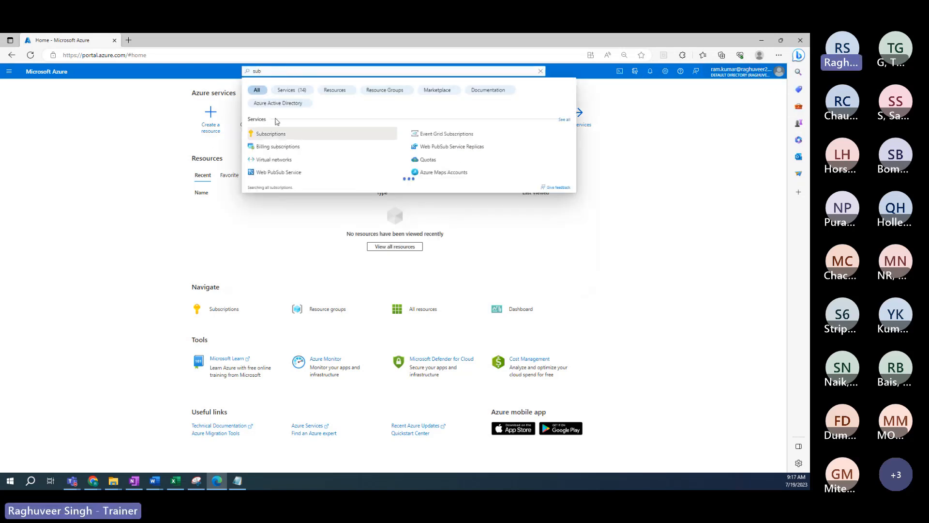
pyautogui.click(277, 135)
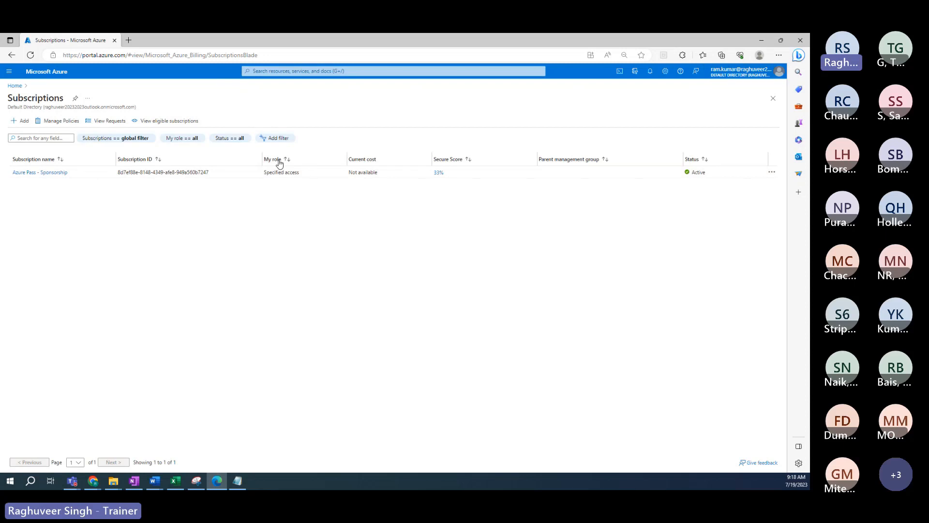
pyautogui.moveTo(263, 179); pyautogui.dragTo(304, 178)
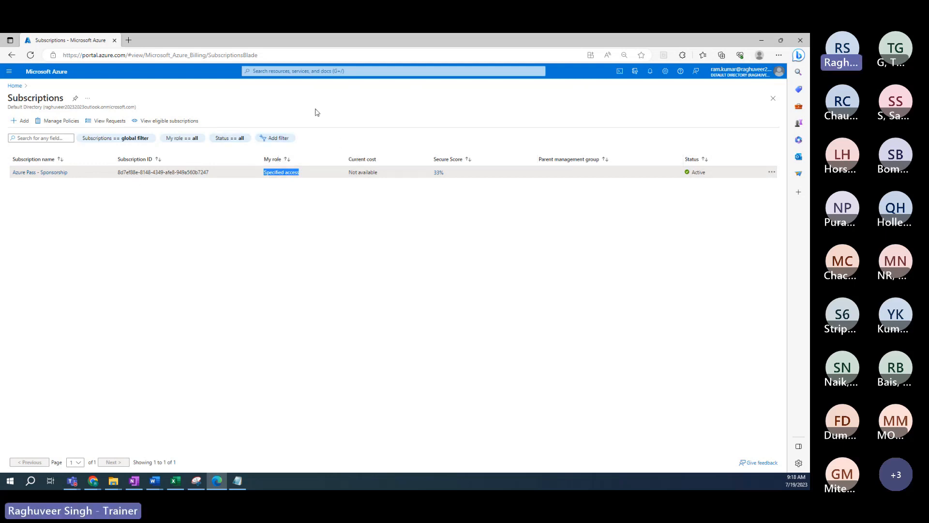
pyautogui.click(755, 75)
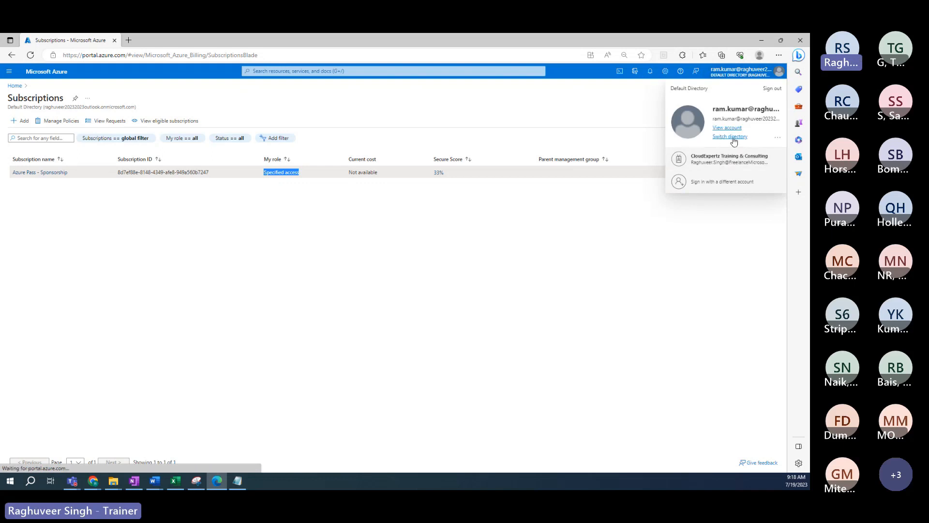
# Step: Open My permissions from the account menu and note the Sentinel-Admin group
pyautogui.click(777, 139)
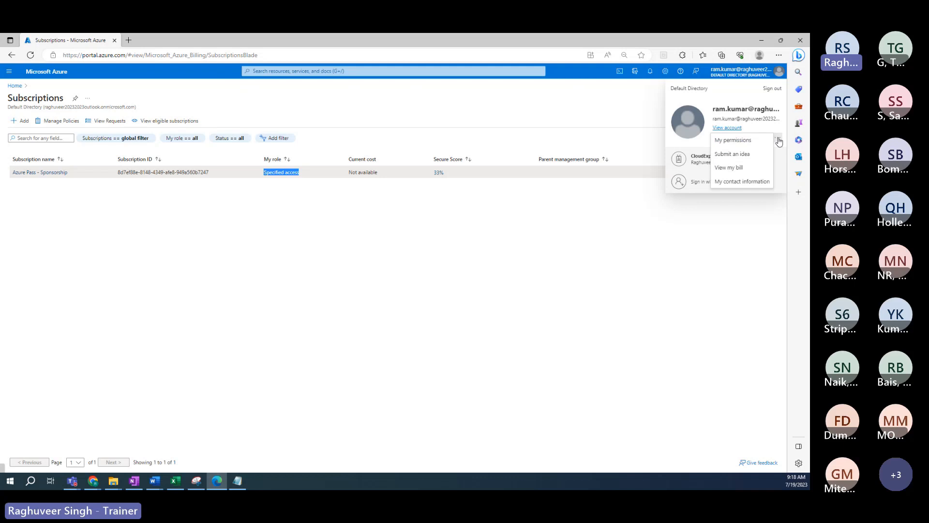
pyautogui.click(729, 141)
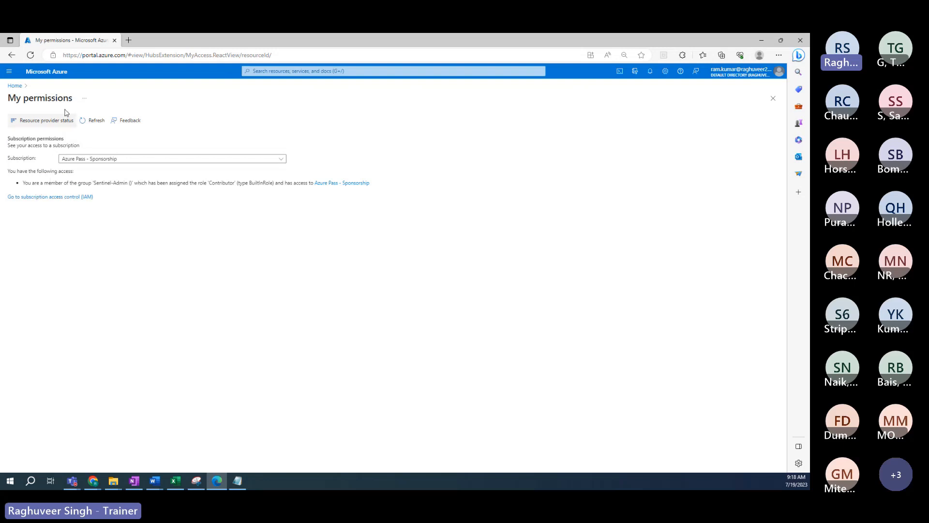
pyautogui.moveTo(95, 183); pyautogui.dragTo(129, 183)
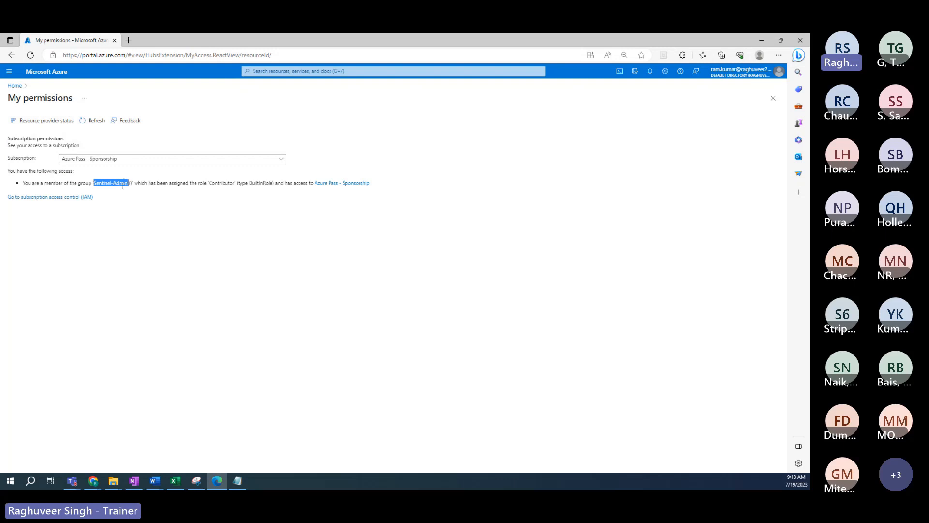
# Step: Highlight the Contributor role granted through Sentinel-Admin on Azure Pass - Sponsorship
pyautogui.moveTo(209, 183); pyautogui.dragTo(236, 183)
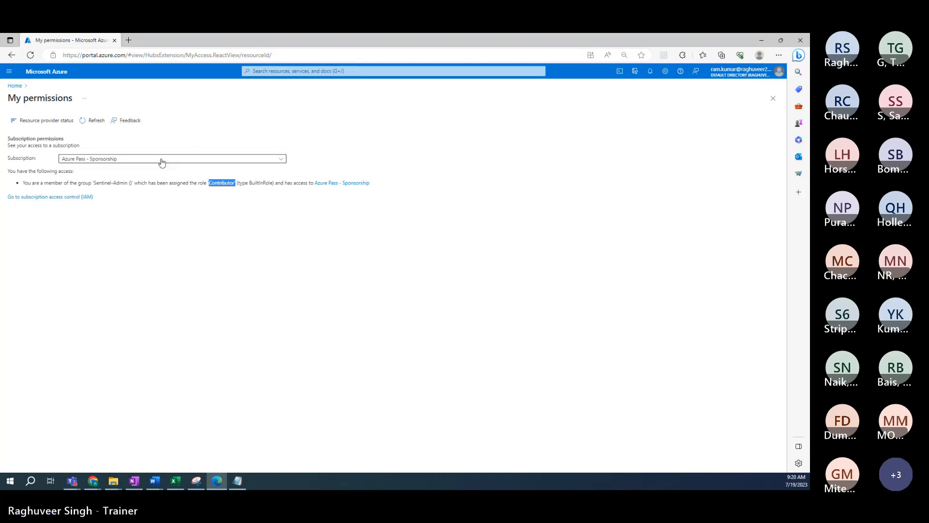
# Step: Return to the portal home, then place the cursor after the license line in Session Transcript
pyautogui.click(15, 86)
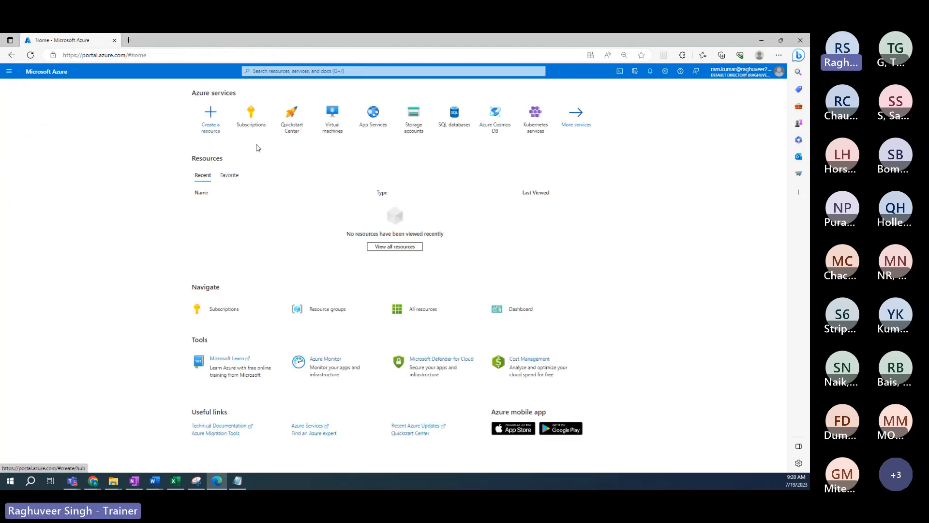
pyautogui.moveTo(366, 124)
pyautogui.click(154, 481)
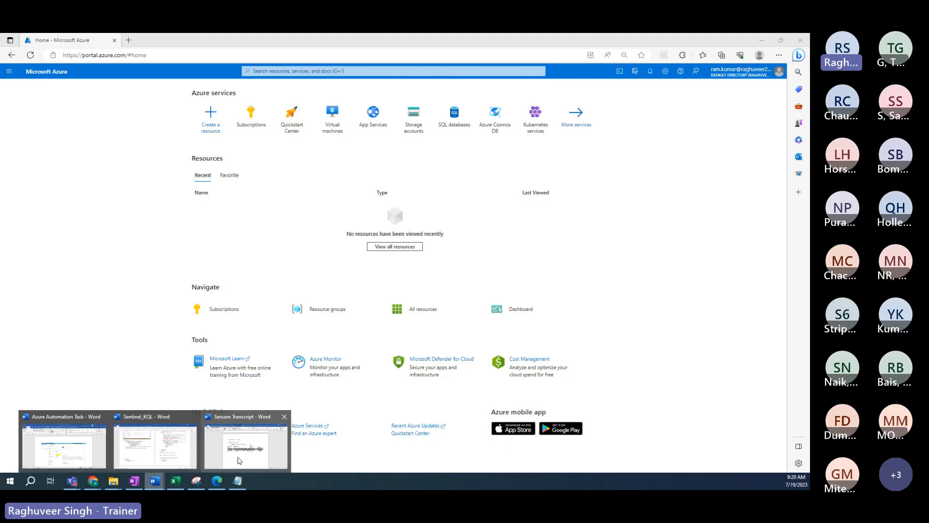
pyautogui.click(245, 428)
pyautogui.click(482, 241)
# Step: Revise the second bullet to mention the Azure AD license and subscription RBAC
pyautogui.press('Return')
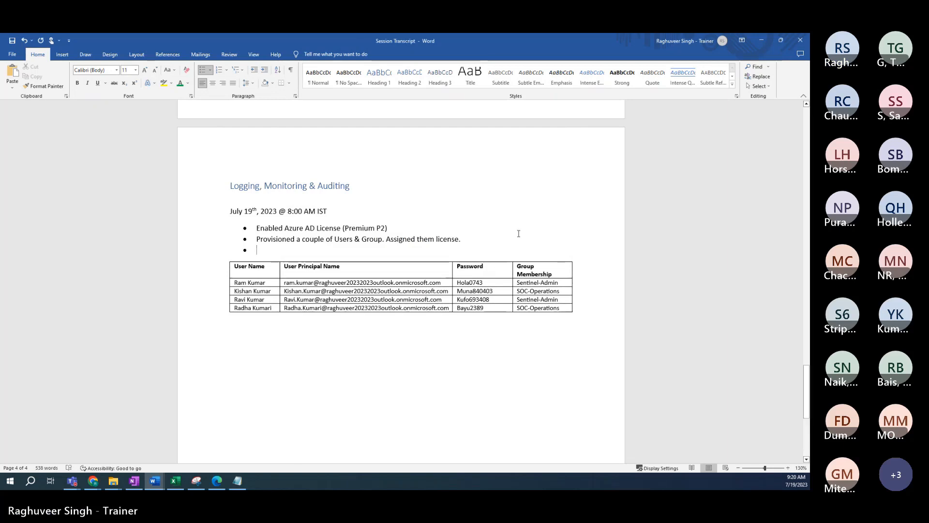
pyautogui.click(437, 240)
pyautogui.write('Aure')
pyautogui.write('zure AD')
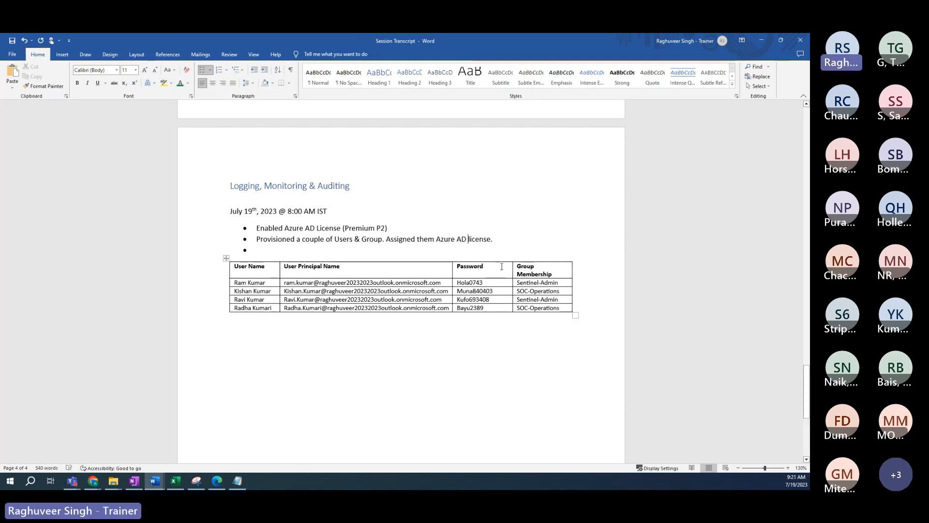
pyautogui.press('End')
pyautogui.press('BackSpace')
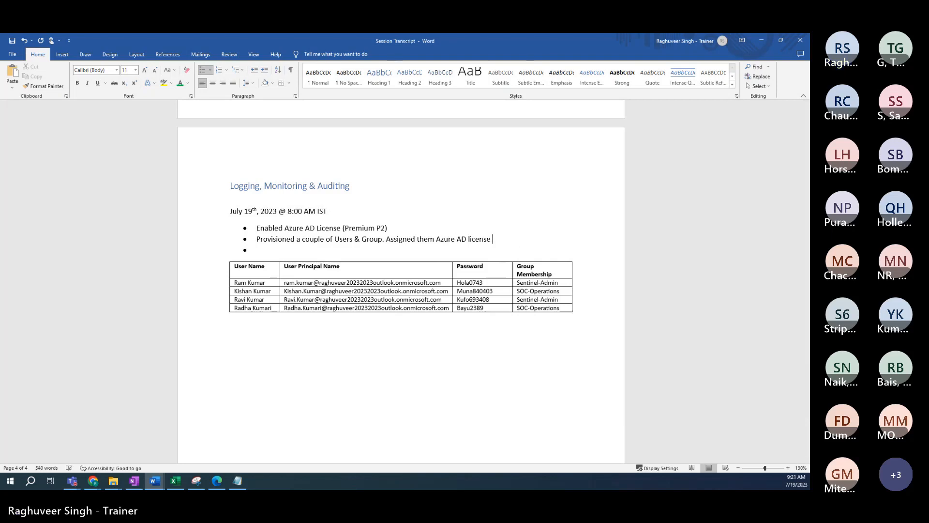
pyautogui.write('& RbA')
pyautogui.press('BackSpace')
pyautogui.press('BackSpace')
pyautogui.write('BA')
pyautogui.press('BackSpace')
pyautogui.press('BackSpace')
pyautogui.press('BackSpace')
pyautogui.write('sub')
pyautogui.press('BackSpace')
pyautogui.press('BackSpace')
pyautogui.press('BackSpace')
pyautogui.write('subscription RBAC. L')
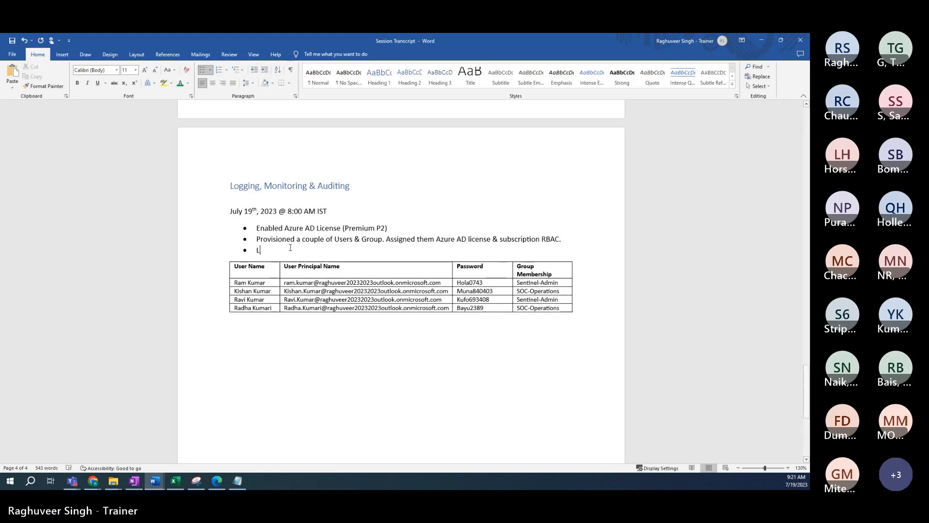
pyautogui.write('ogin using Usr')
# Step: Write the third bullet 'Login using User credential to validate their access to Azure AD & Azure Subscription.' and save
pyautogui.press('BackSpace')
pyautogui.press('BackSpace')
pyautogui.write('er credential')
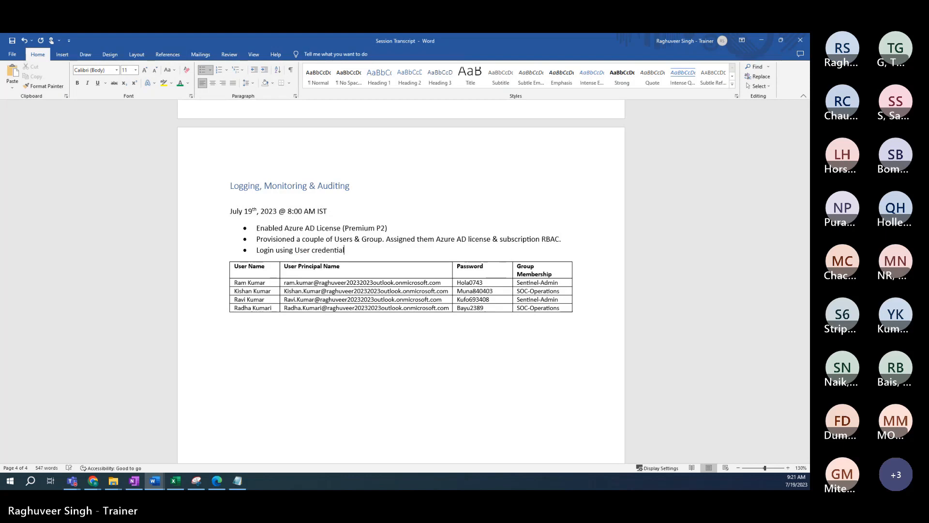
pyautogui.write(' and change')
pyautogui.press('BackSpace')
pyautogui.press('BackSpace')
pyautogui.press('BackSpace')
pyautogui.press('BackSpace')
pyautogui.press('BackSpace')
pyautogui.press('BackSpace')
pyautogui.press('BackSpace')
pyautogui.press('BackSpace')
pyautogui.press('BackSpace')
pyautogui.press('BackSpace')
pyautogui.write('to validate their access to Azure AD & ')
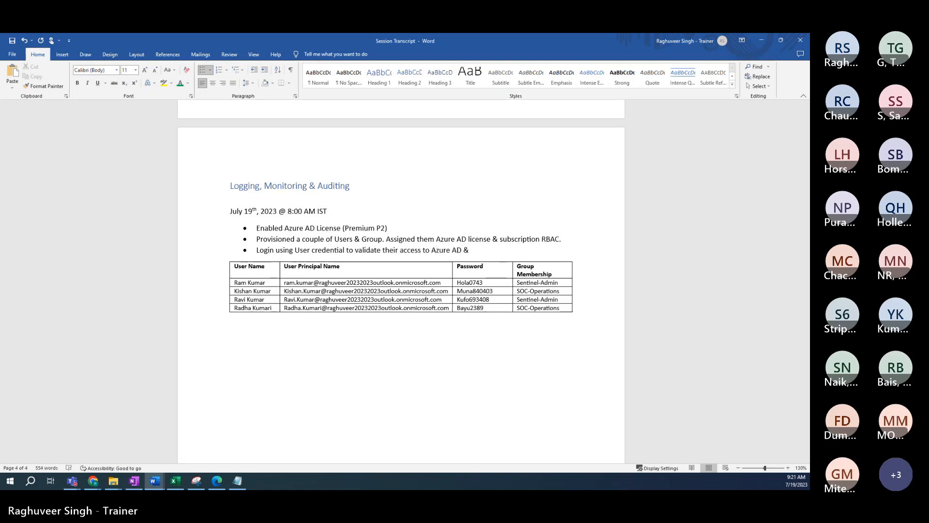
pyautogui.write('Azure sub')
pyautogui.press('BackSpace')
pyautogui.press('BackSpace')
pyautogui.press('BackSpace')
pyautogui.press('BackSpace')
pyautogui.write('Subscription.')
pyautogui.hotkey('ctrl', 's')
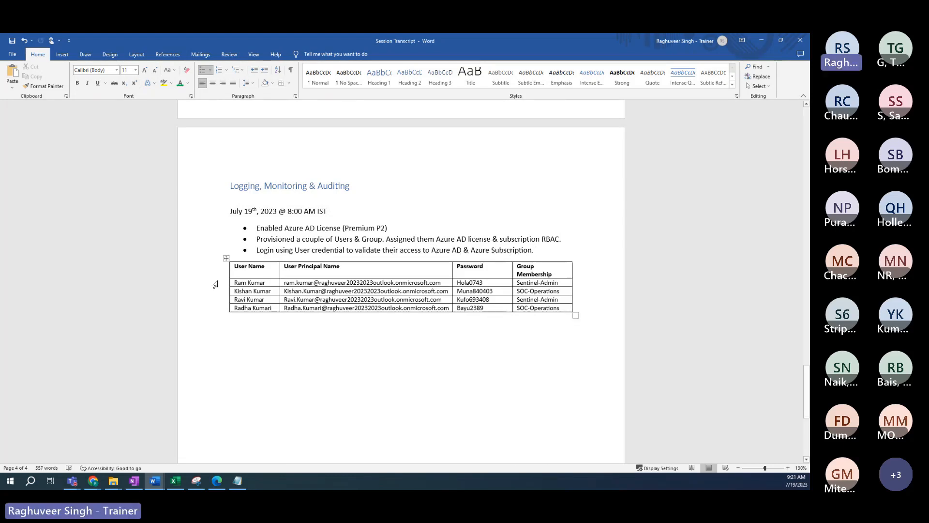
pyautogui.scroll(-2, 388, 275)
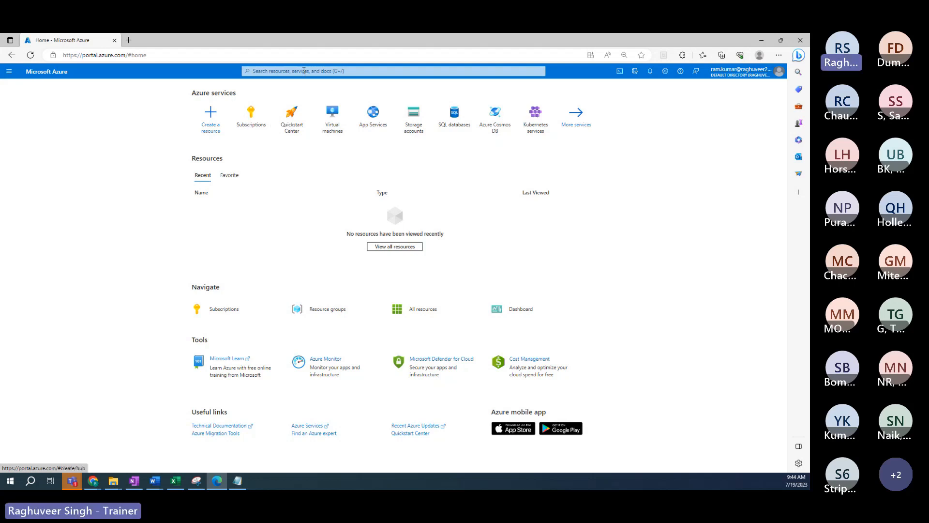
# Step: Search the portal for 'virtual' and open the Virtual networks service
pyautogui.click(304, 71)
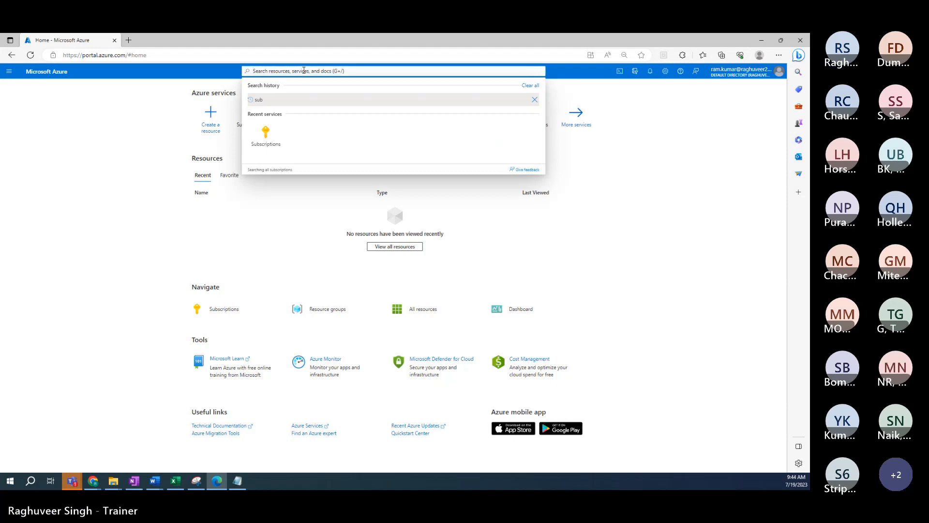
pyautogui.write('virtul')
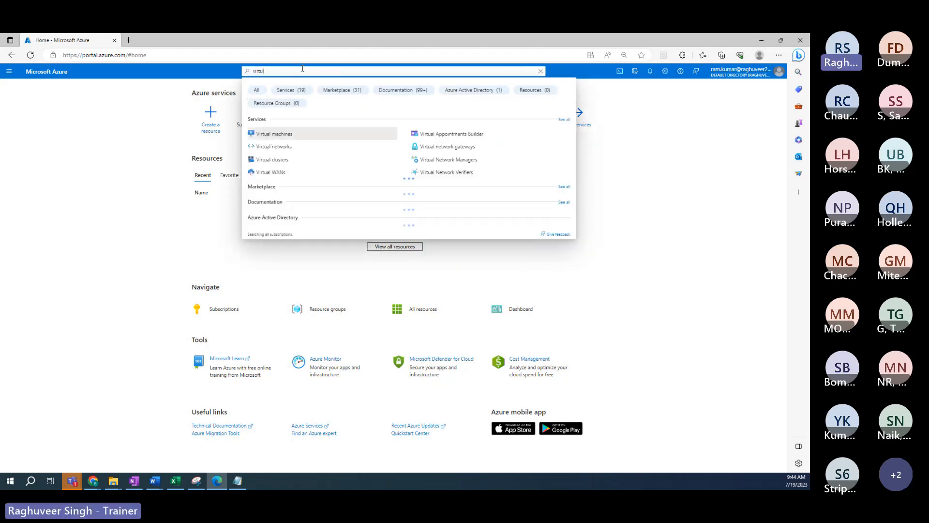
pyautogui.press('BackSpace')
pyautogui.press('BackSpace')
pyautogui.press('BackSpace')
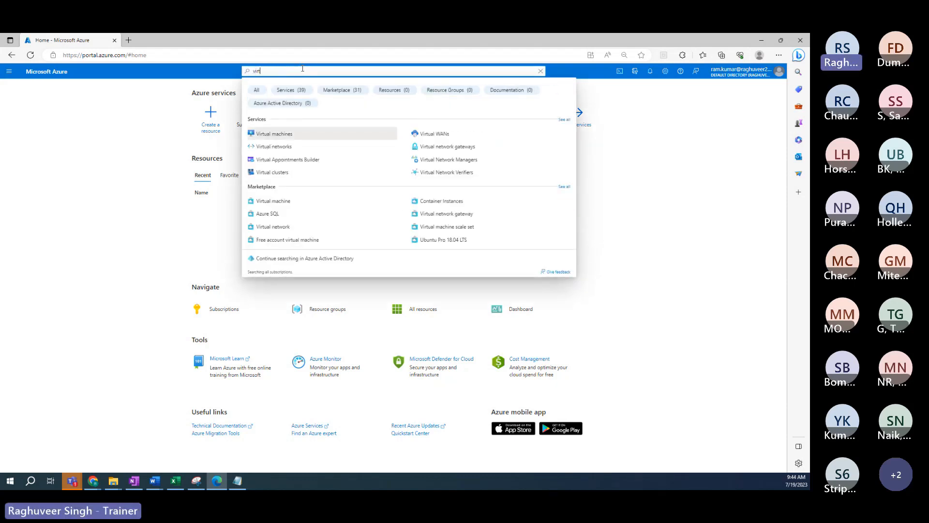
pyautogui.write('tual')
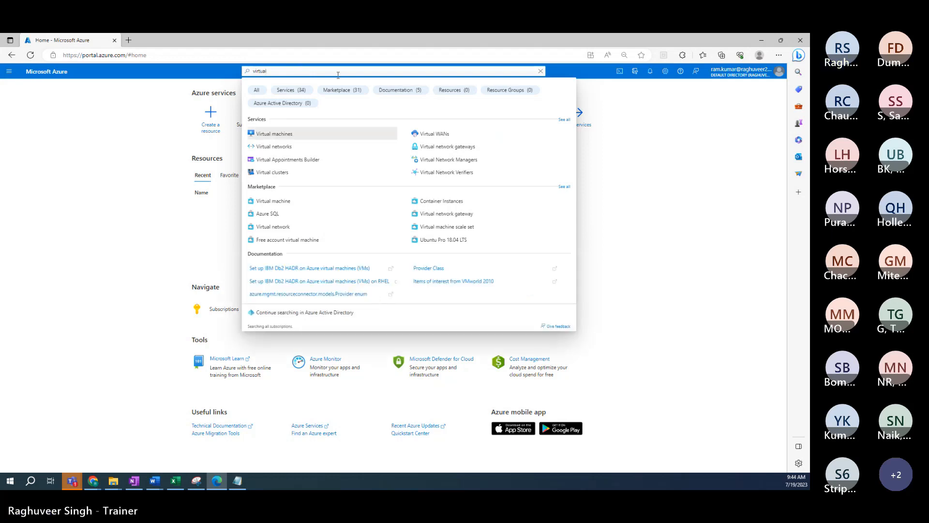
pyautogui.click(273, 147)
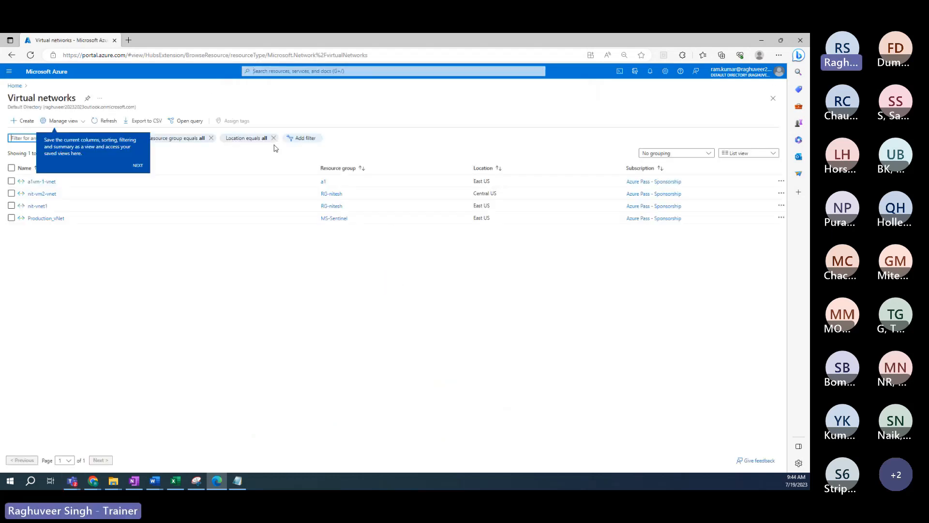
# Step: Dismiss the saved-views tip and start a new virtual network with + Create
pyautogui.click(138, 166)
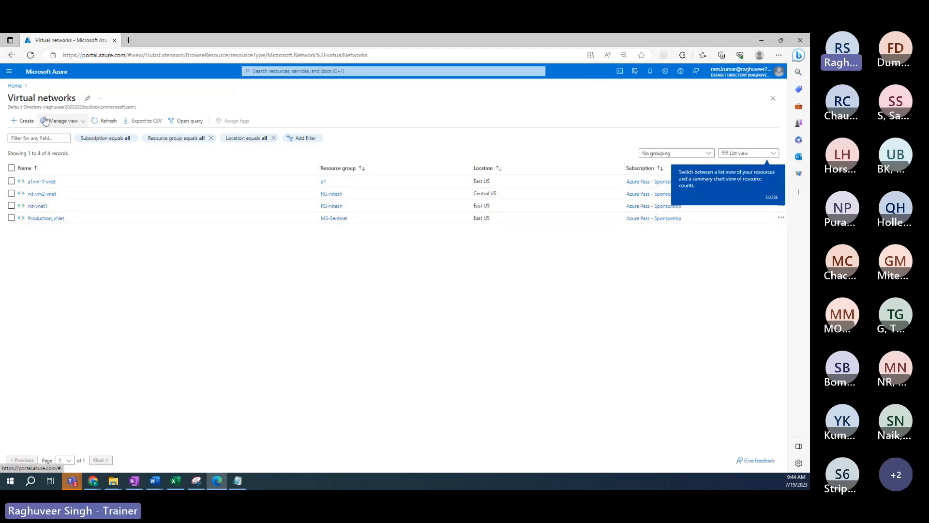
pyautogui.moveTo(8, 97); pyautogui.dragTo(77, 98)
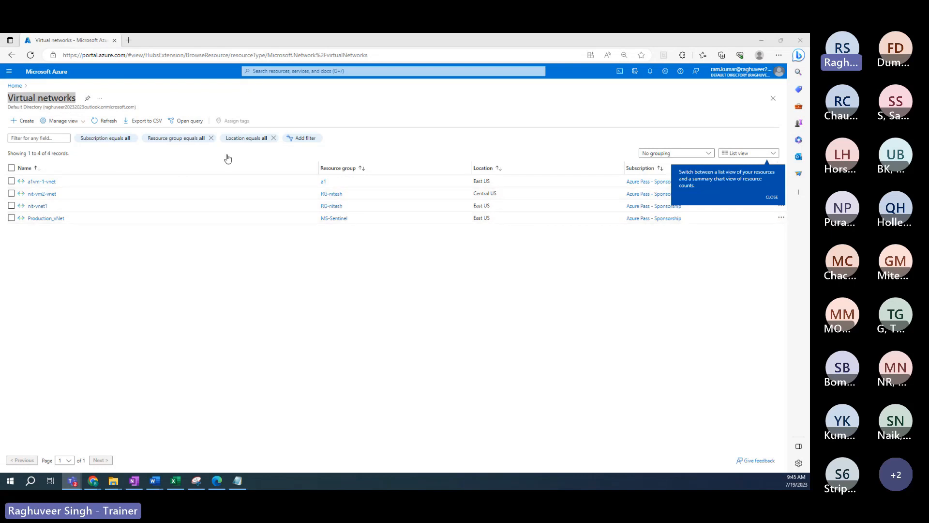
pyautogui.click(21, 124)
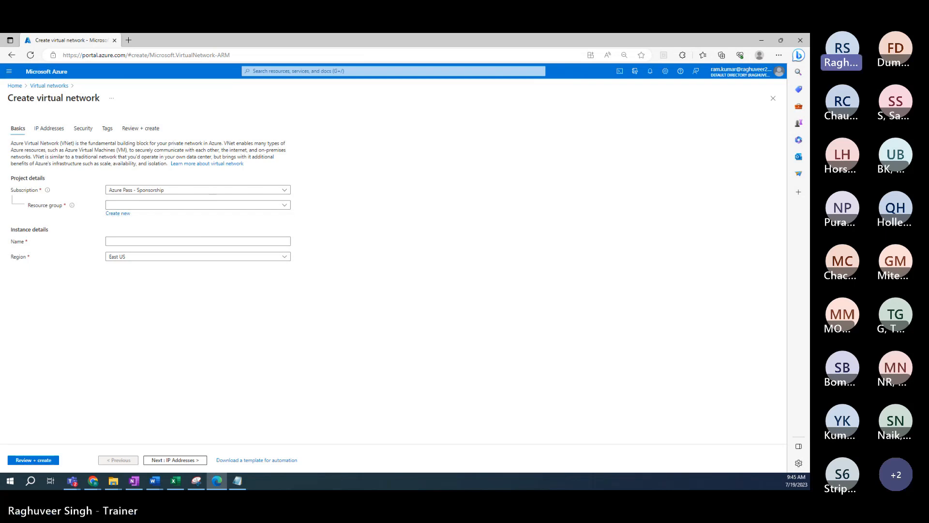
# Step: Below the user table, type 'Resource Group - container that hosts all the related resources.'
pyautogui.hotkey('alt', 'Tab')
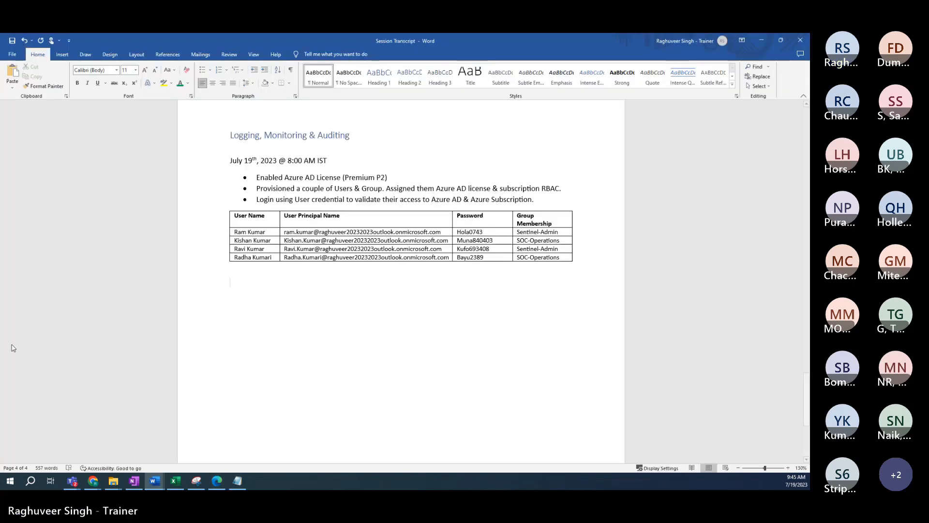
pyautogui.write('Resource Gr')
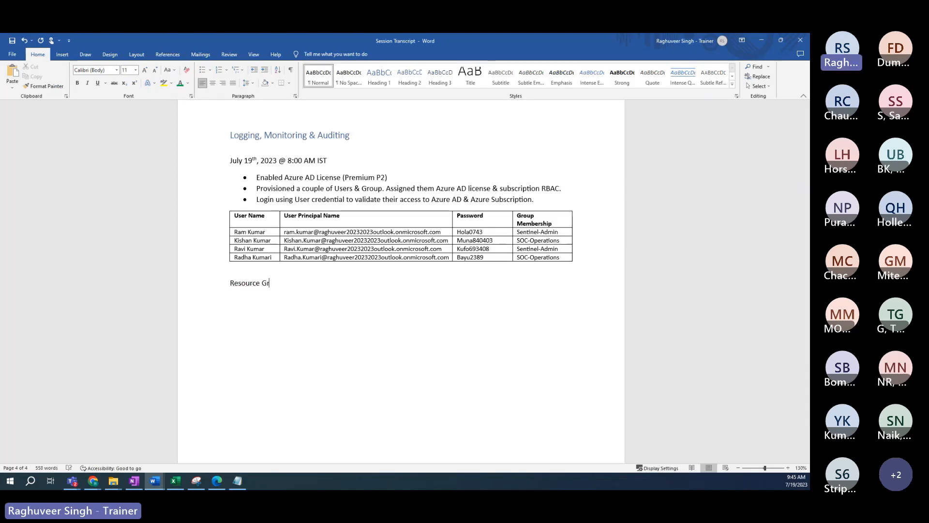
pyautogui.write('oup -  ')
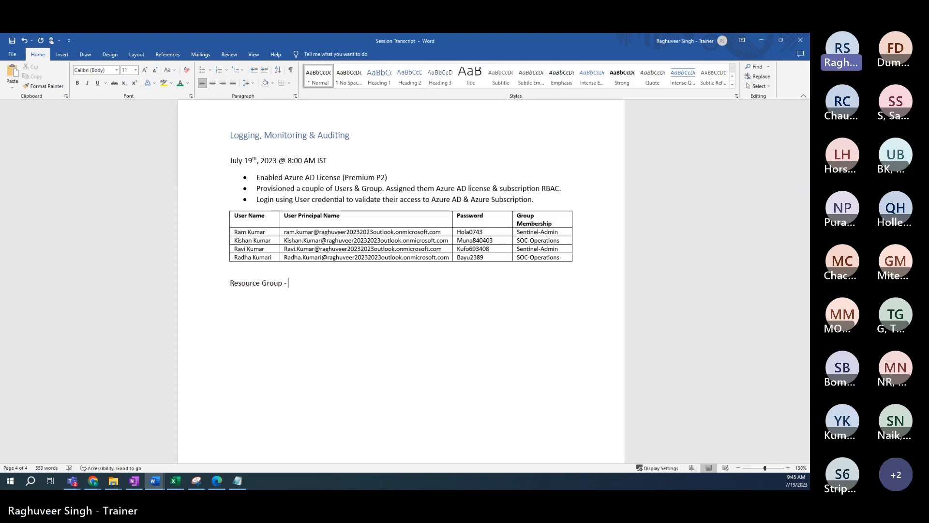
pyautogui.write('container tha')
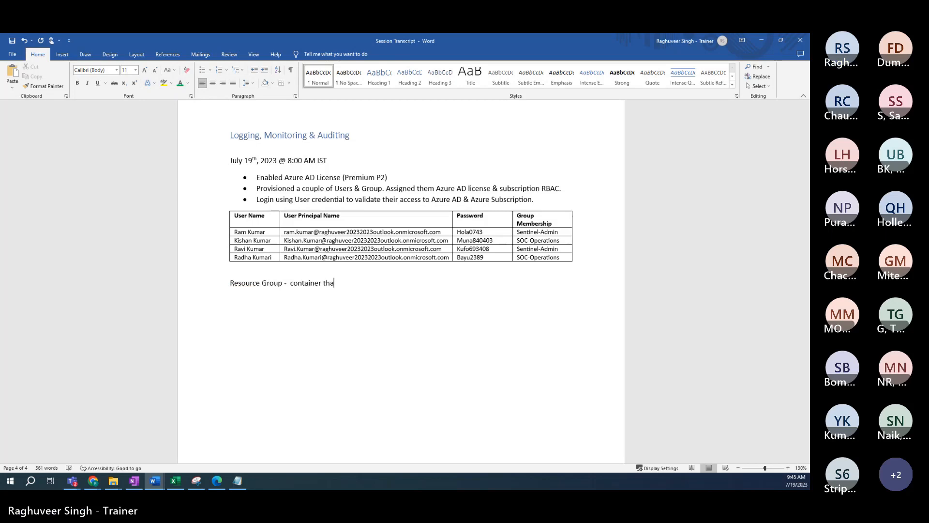
pyautogui.write('t host')
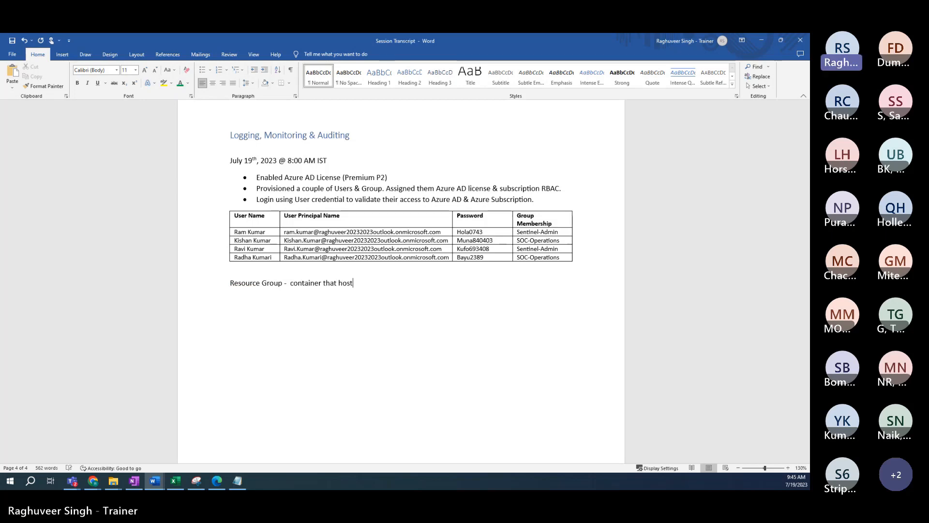
pyautogui.write('s all the resources')
pyautogui.press('BackSpace')
pyautogui.press('BackSpace')
pyautogui.press('BackSpace')
pyautogui.press('BackSpace')
pyautogui.press('BackSpace')
pyautogui.press('BackSpace')
pyautogui.press('BackSpace')
pyautogui.press('BackSpace')
pyautogui.press('BackSpace')
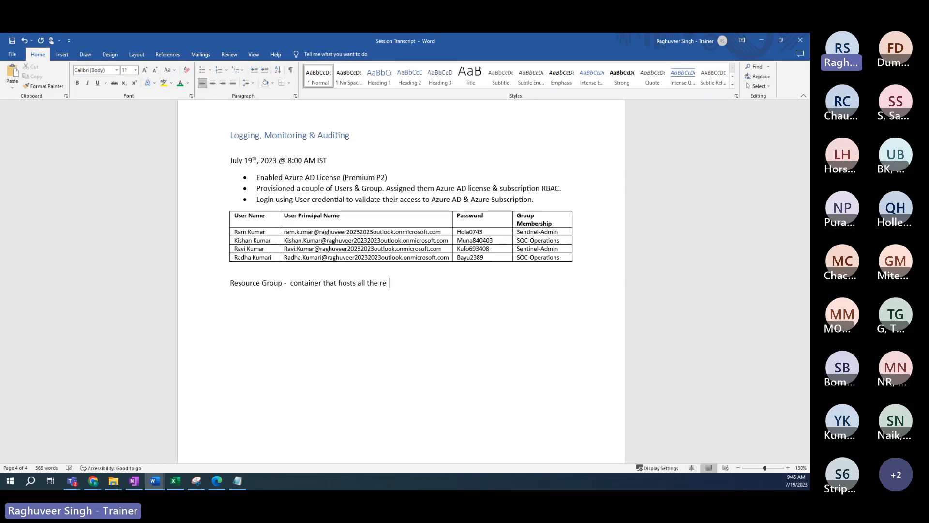
pyautogui.write('related resources.')
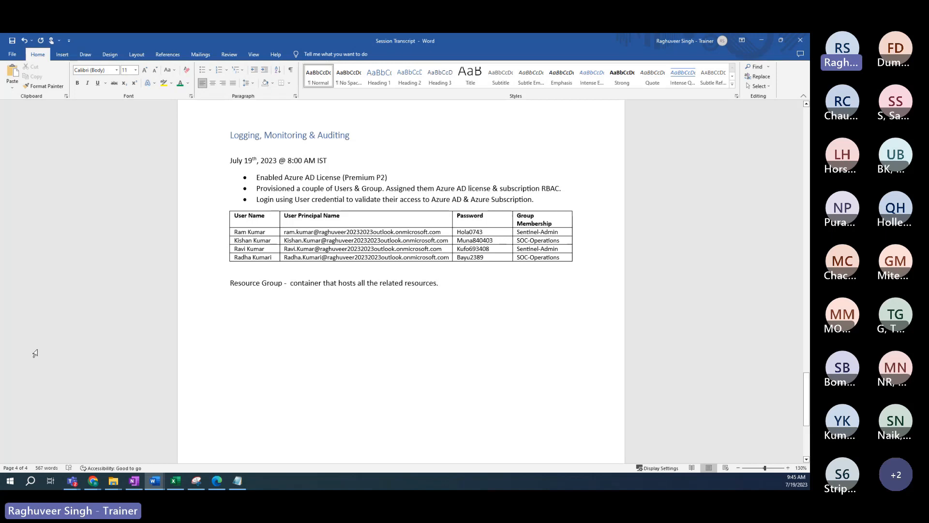
# Step: Remove the extra space before 'container' in the Resource Group line
pyautogui.moveTo(230, 283); pyautogui.dragTo(276, 287)
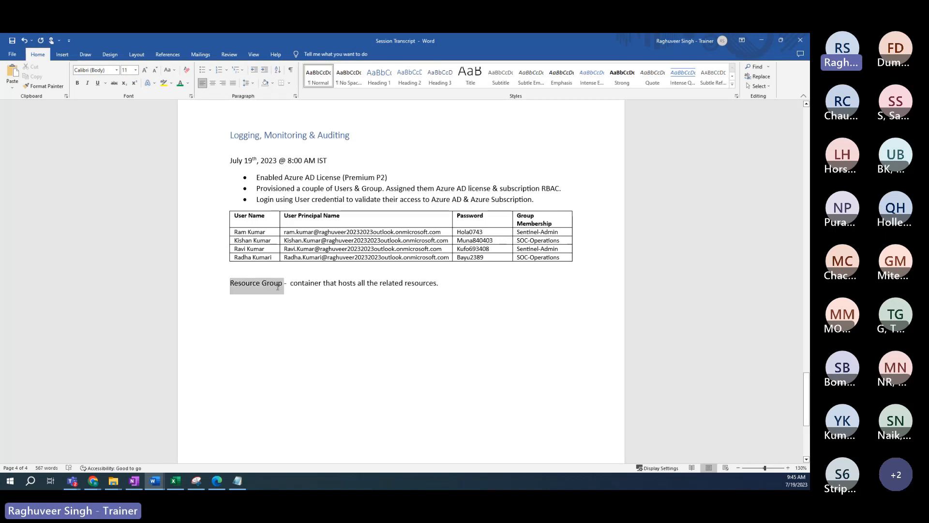
pyautogui.click(291, 302)
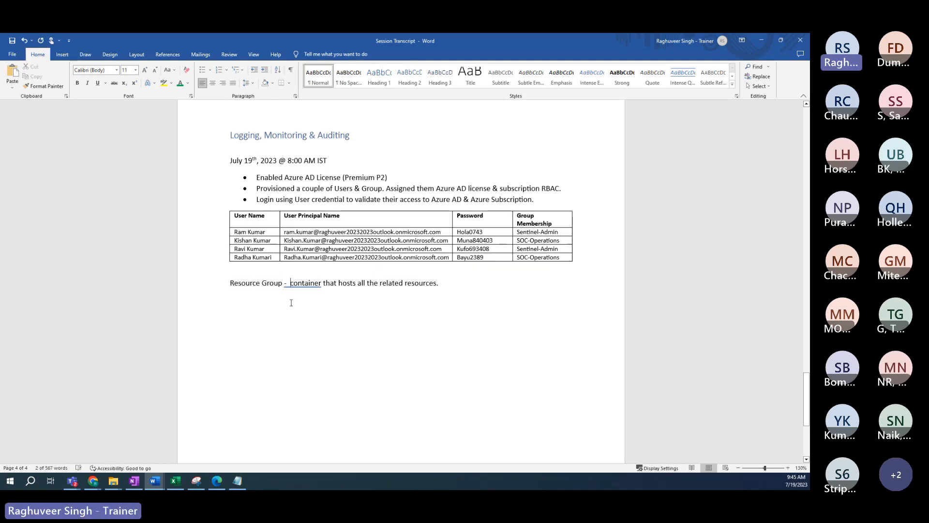
pyautogui.press('BackSpace')
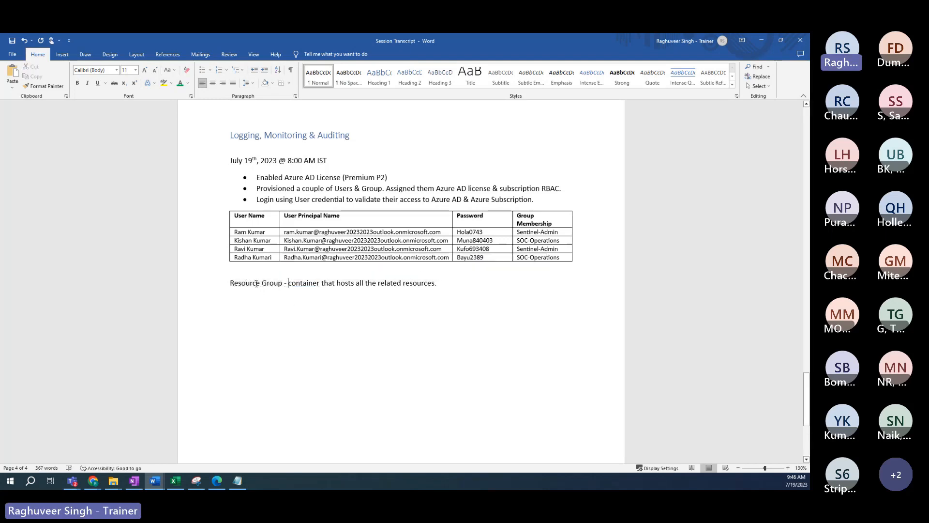
# Step: Select the 'Resource Group' label and its definition text to emphasise them
pyautogui.moveTo(281, 283); pyautogui.dragTo(237, 284)
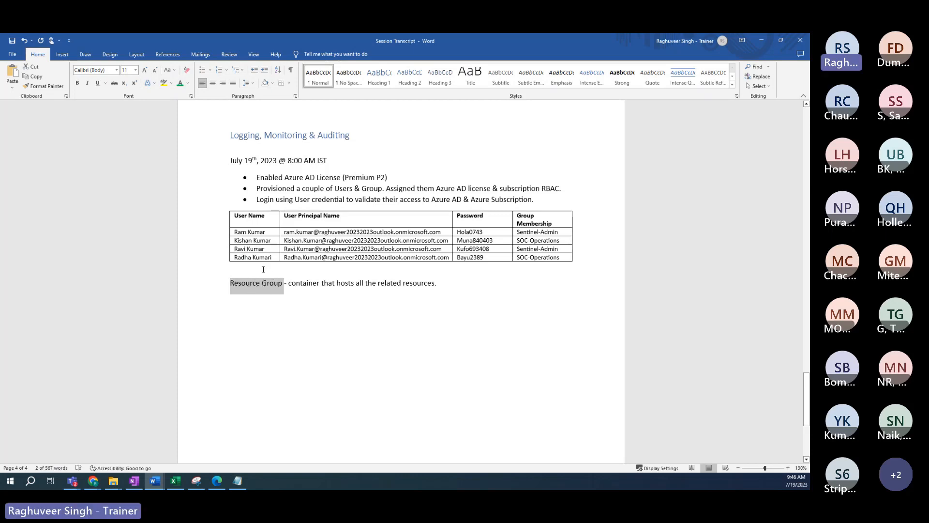
pyautogui.moveTo(282, 284); pyautogui.dragTo(231, 285)
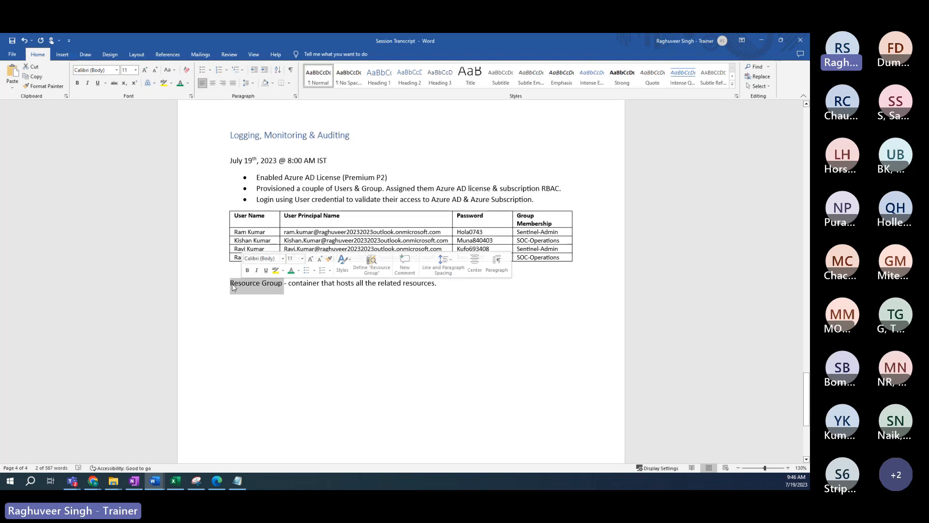
pyautogui.moveTo(289, 284); pyautogui.dragTo(343, 296)
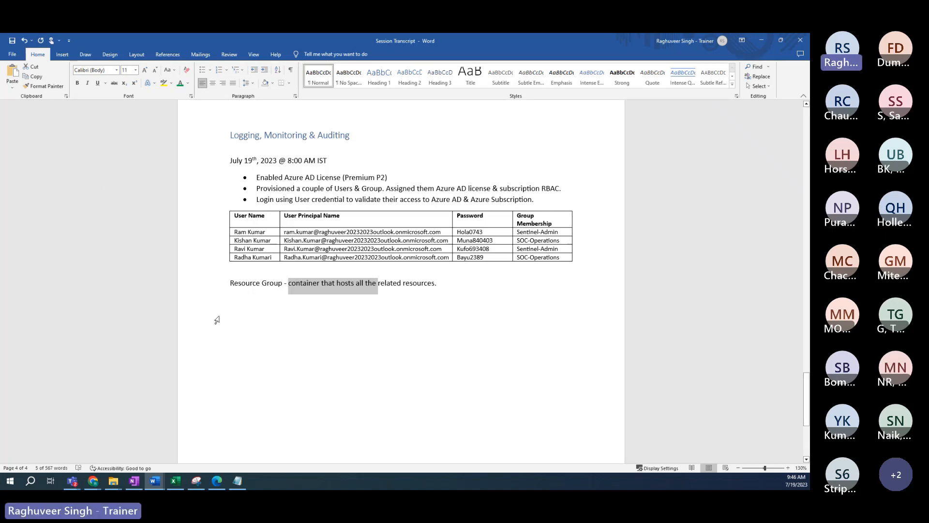
pyautogui.moveTo(281, 284)
pyautogui.mouseDown()
pyautogui.moveTo(242, 284)
pyautogui.moveTo(282, 284)
pyautogui.mouseUp()
pyautogui.click(243, 299)
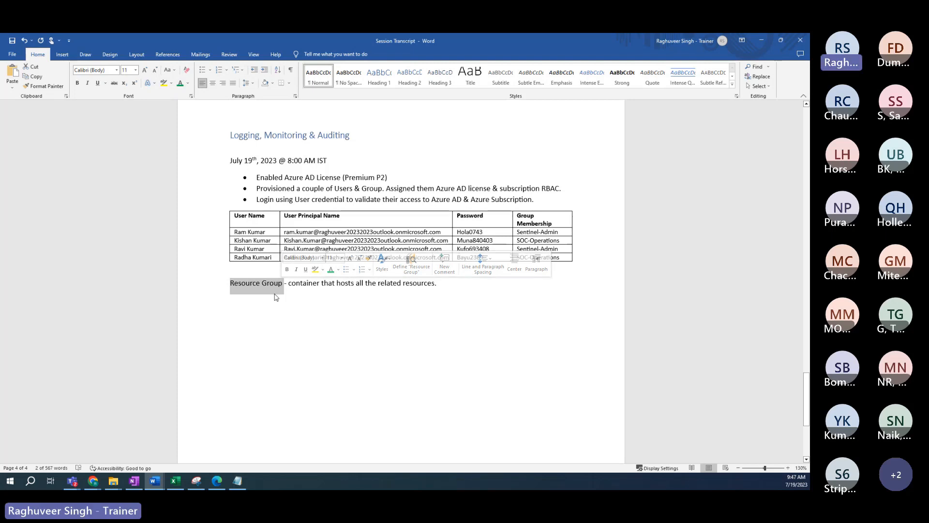
pyautogui.click(244, 289)
pyautogui.moveTo(230, 284); pyautogui.dragTo(283, 284)
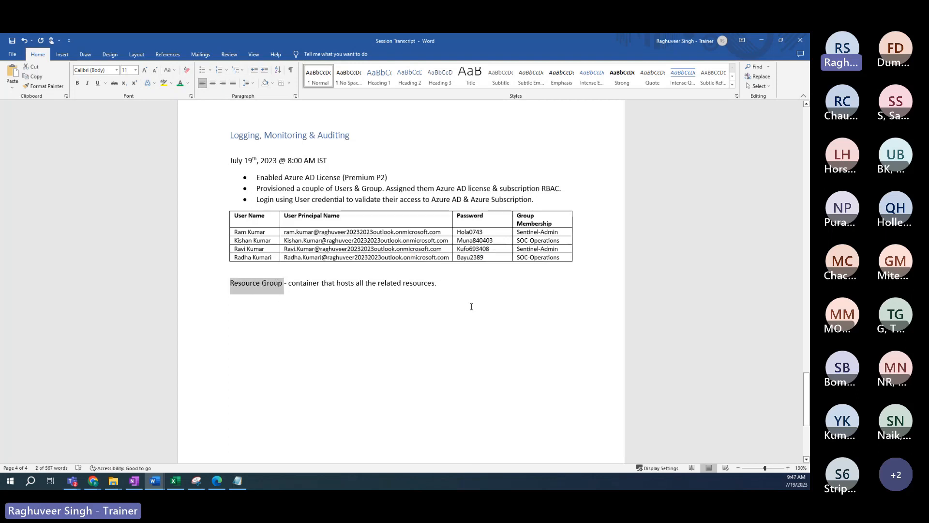
pyautogui.click(442, 285)
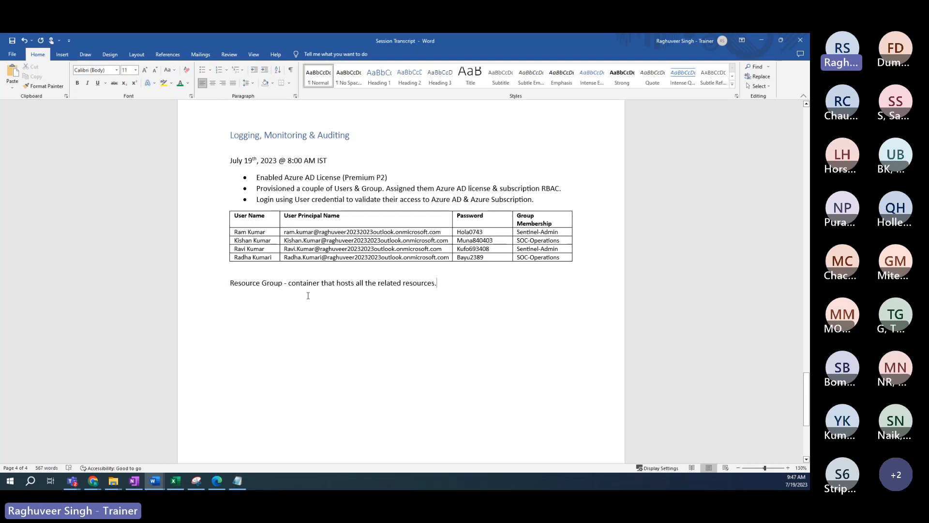
pyautogui.moveTo(289, 285); pyautogui.dragTo(420, 292)
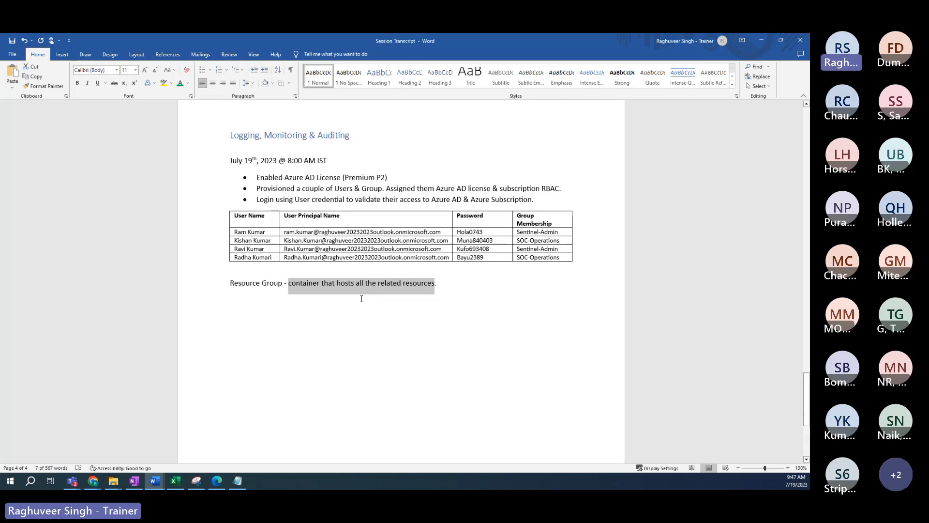
pyautogui.click(362, 298)
# Step: Add an empty line after the note, select 'Resource Group', and return to the Azure portal
pyautogui.press('Return')
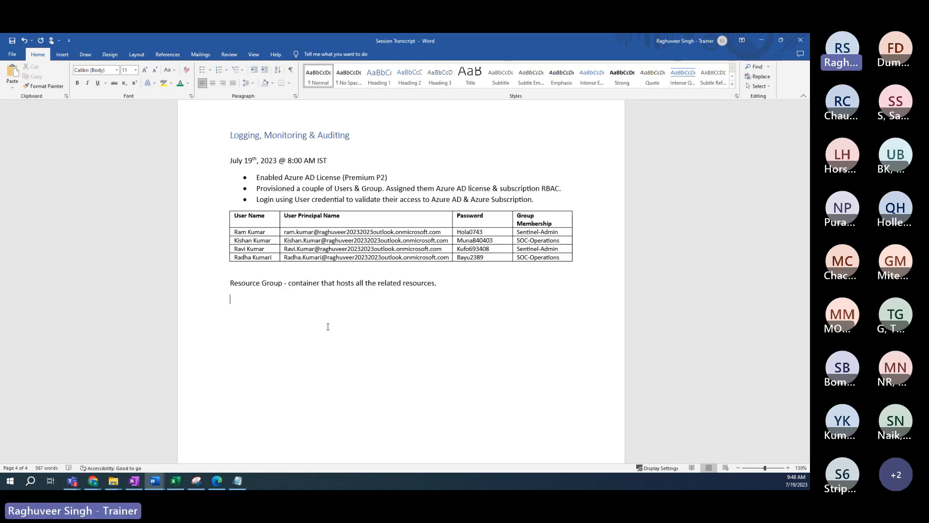
pyautogui.scroll(1, 326, 326)
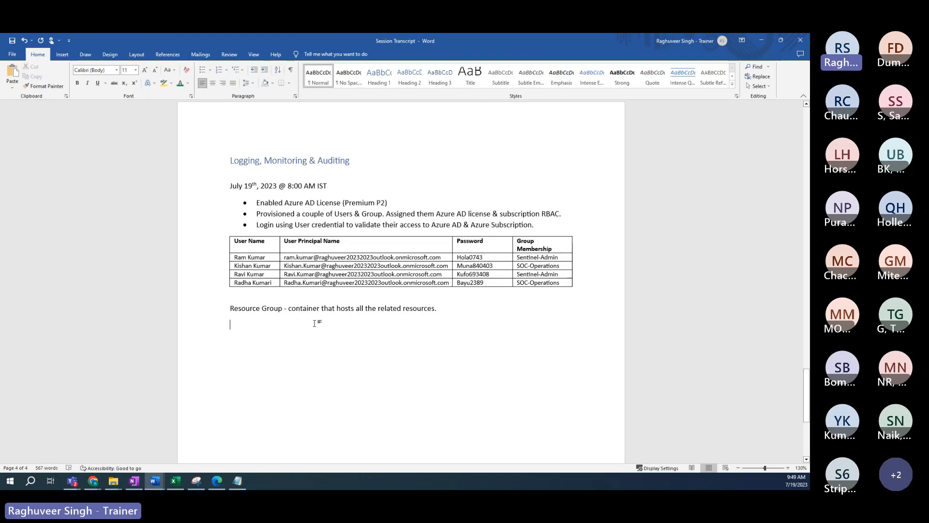
pyautogui.scroll(-1, 314, 323)
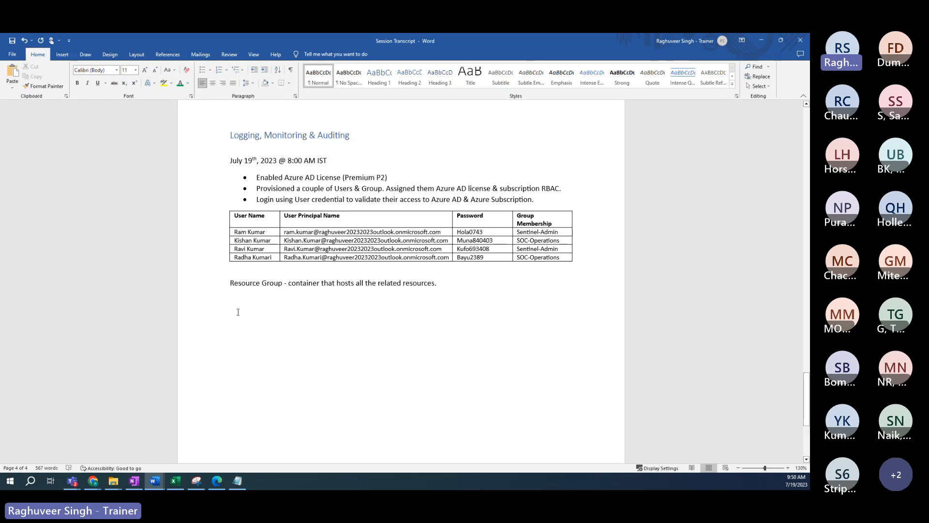
pyautogui.click(230, 284)
pyautogui.hotkey('ctrl', 'shift', 'Right')
pyautogui.hotkey('ctrl', 'shift', 'Right')
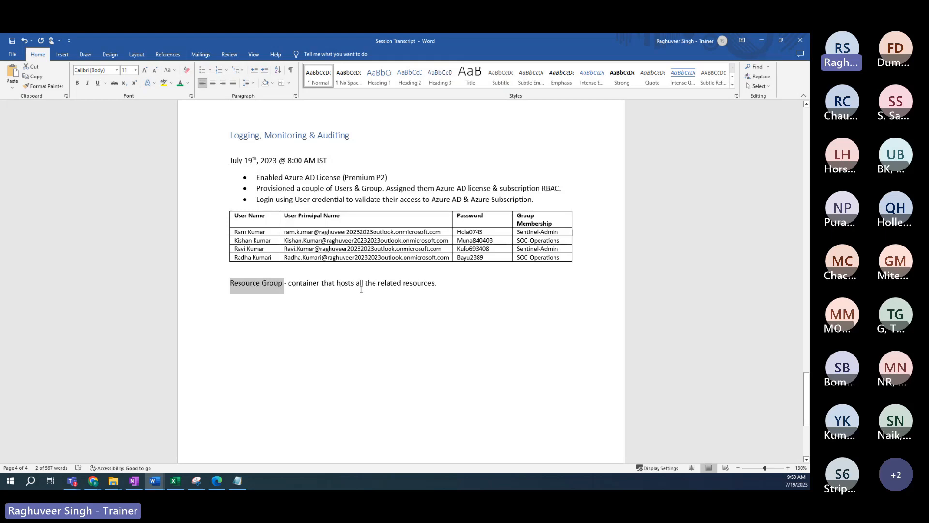
pyautogui.hotkey('alt', 'Tab')
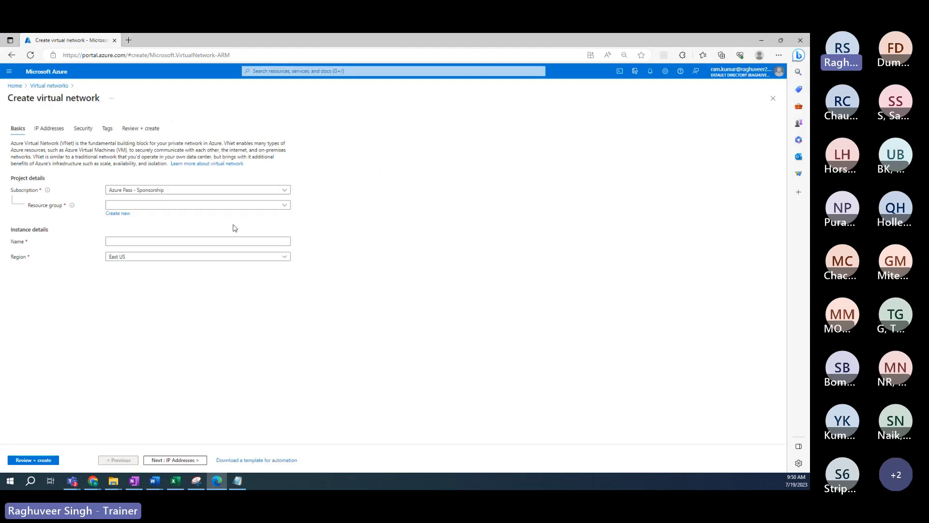
# Step: From Home, search 'Resource', open Resource groups, and start creating a new group
pyautogui.click(14, 85)
pyautogui.click(290, 71)
pyautogui.write('Rse')
pyautogui.press('BackSpace')
pyautogui.press('BackSpace')
pyautogui.write('esource')
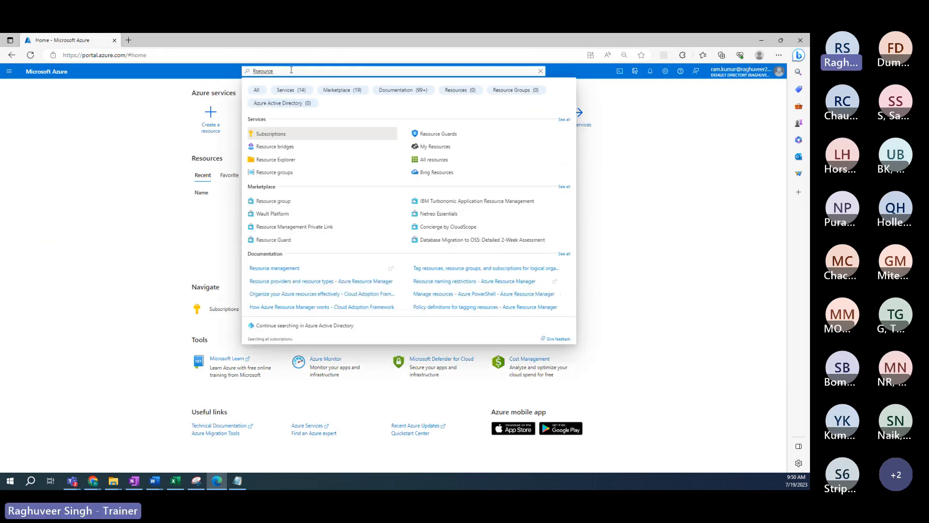
pyautogui.press('BackSpace')
pyautogui.press('BackSpace')
pyautogui.press('BackSpace')
pyautogui.press('BackSpace')
pyautogui.press('BackSpace')
pyautogui.press('BackSpace')
pyautogui.press('BackSpace')
pyautogui.write('s')
pyautogui.press('BackSpace')
pyautogui.press('BackSpace')
pyautogui.write('Resource')
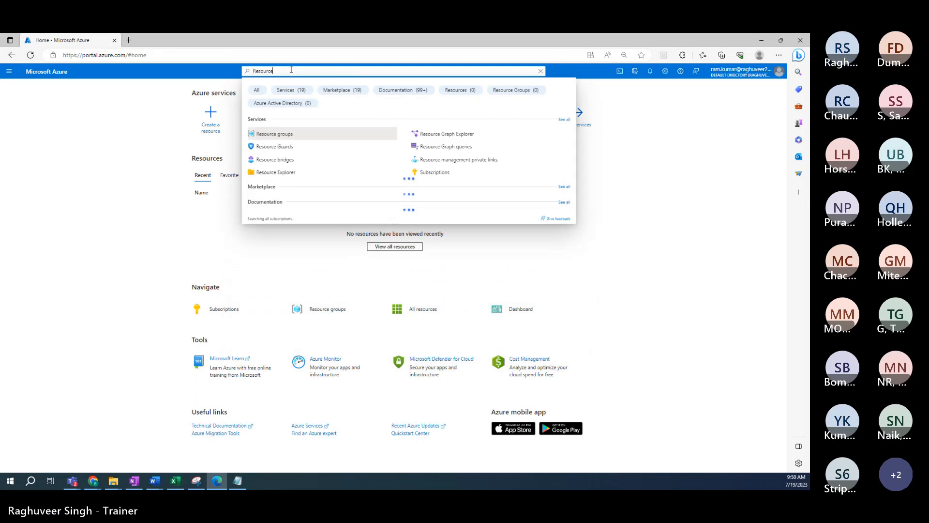
pyautogui.click(271, 134)
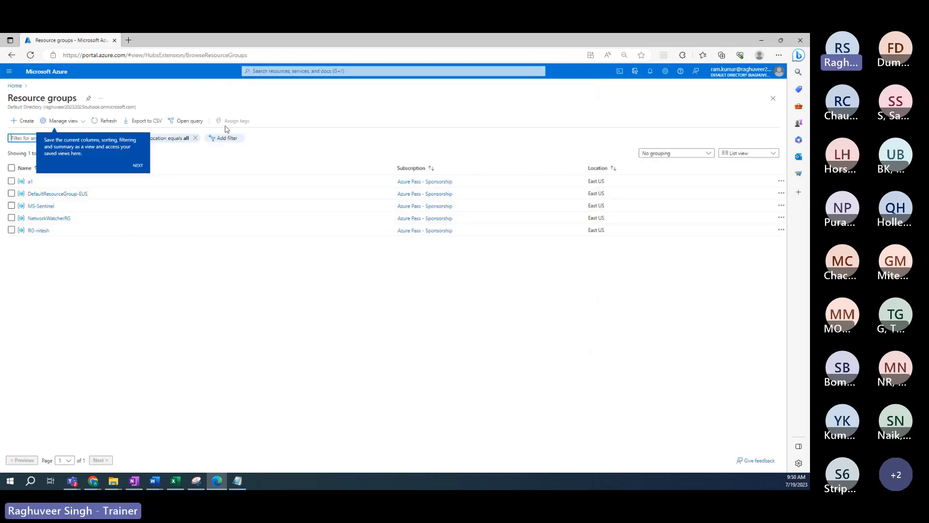
pyautogui.click(138, 165)
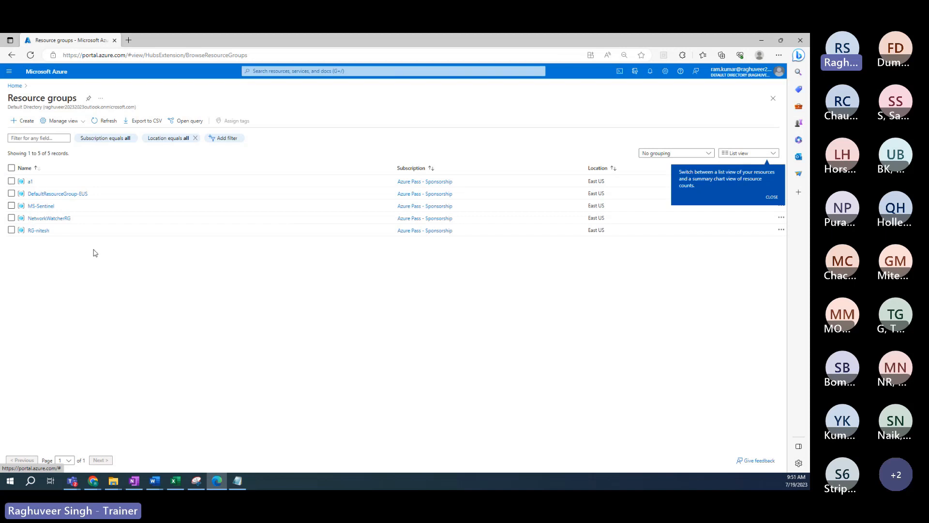
pyautogui.click(21, 123)
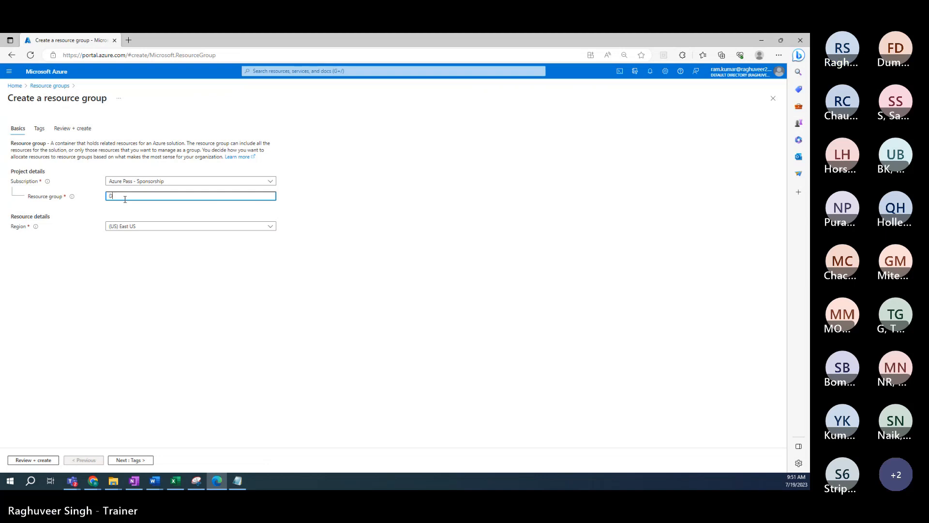
# Step: Name the resource group DXC-Sentinel in (US) East US and proceed to Tags
pyautogui.write('XC-Sentinel')
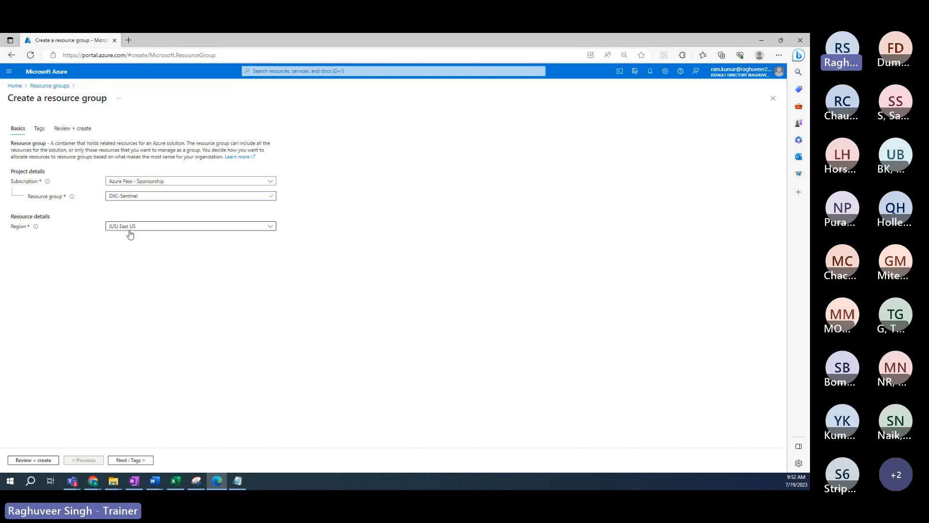
pyautogui.click(127, 460)
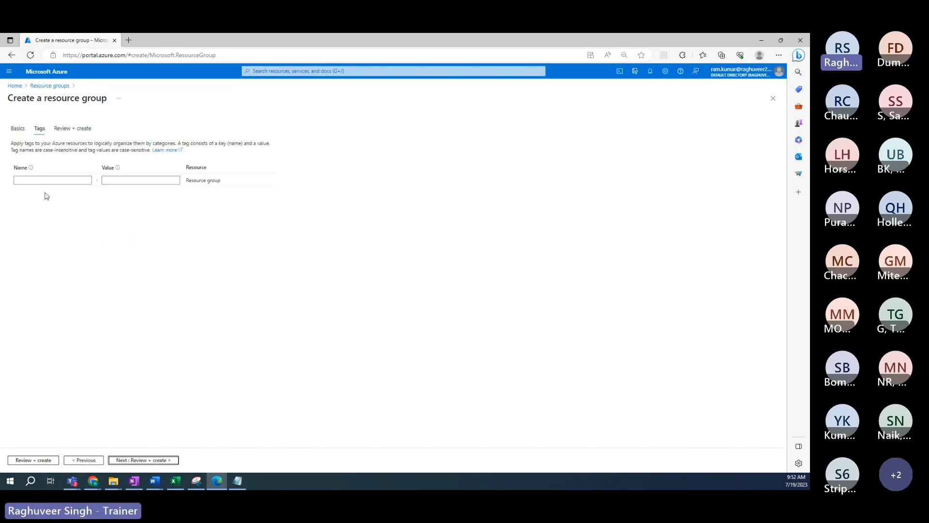
# Step: Add an Owner tag with the trainer's name as its value
pyautogui.click(25, 179)
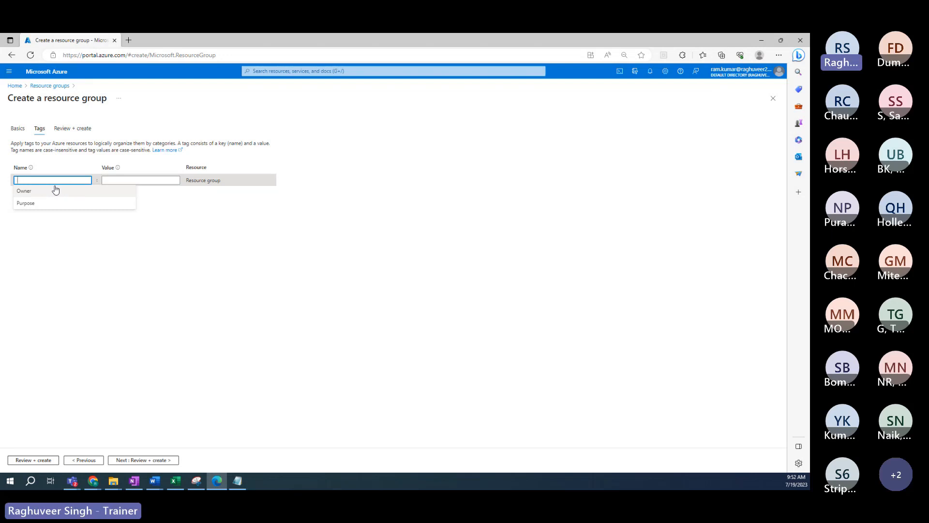
pyautogui.click(31, 193)
pyautogui.click(114, 179)
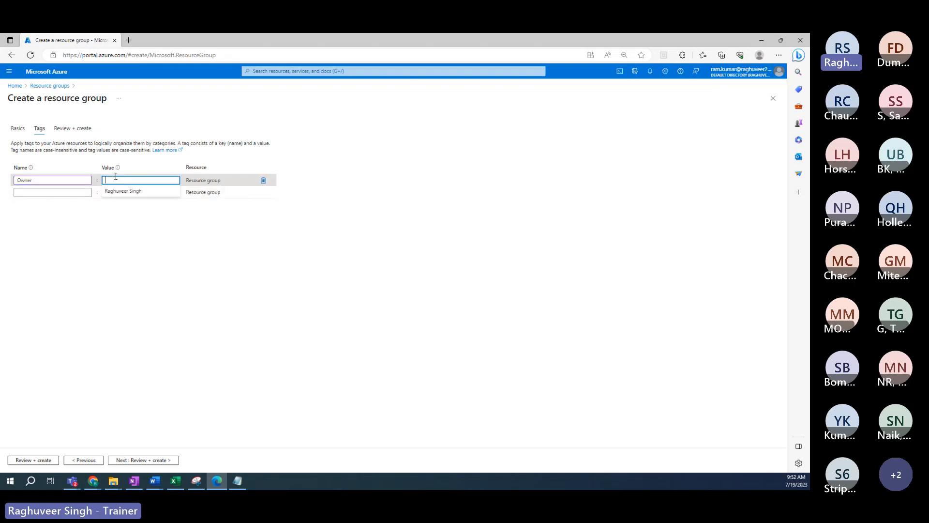
pyautogui.click(113, 192)
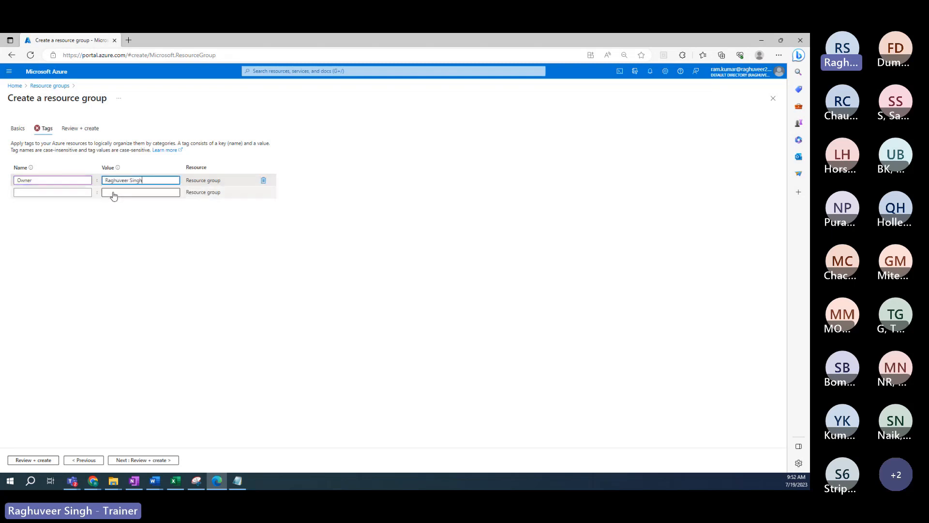
# Step: Add a Purpose tag with the value Microsoft Sentinel Training
pyautogui.click(46, 191)
pyautogui.click(31, 214)
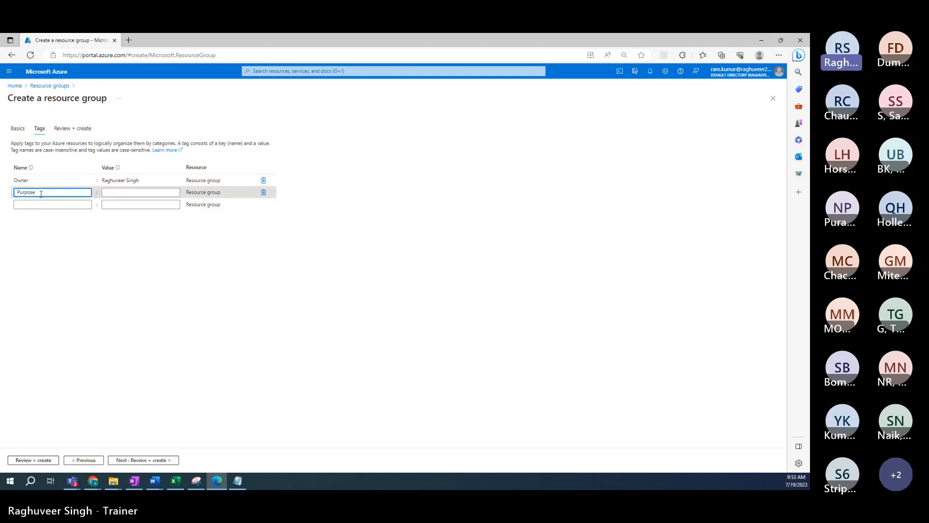
pyautogui.click(122, 192)
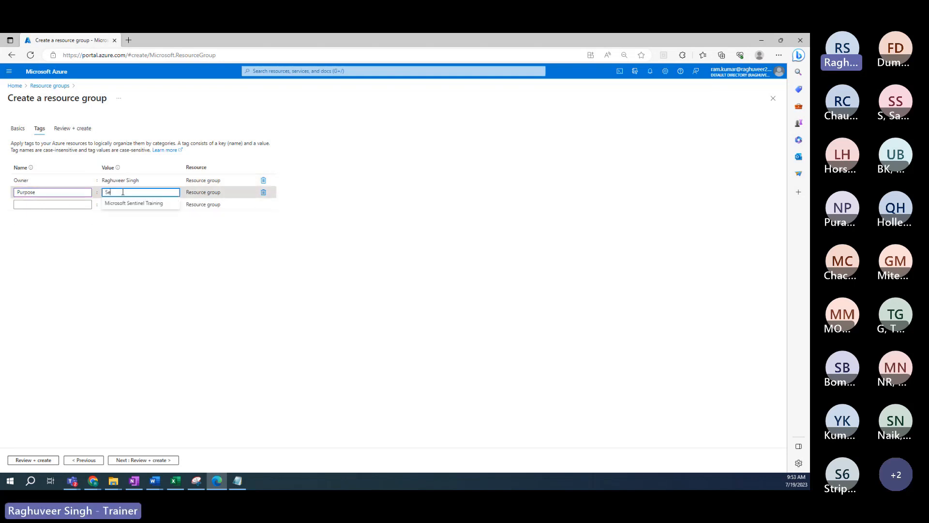
pyautogui.write('Senti')
pyautogui.click(133, 214)
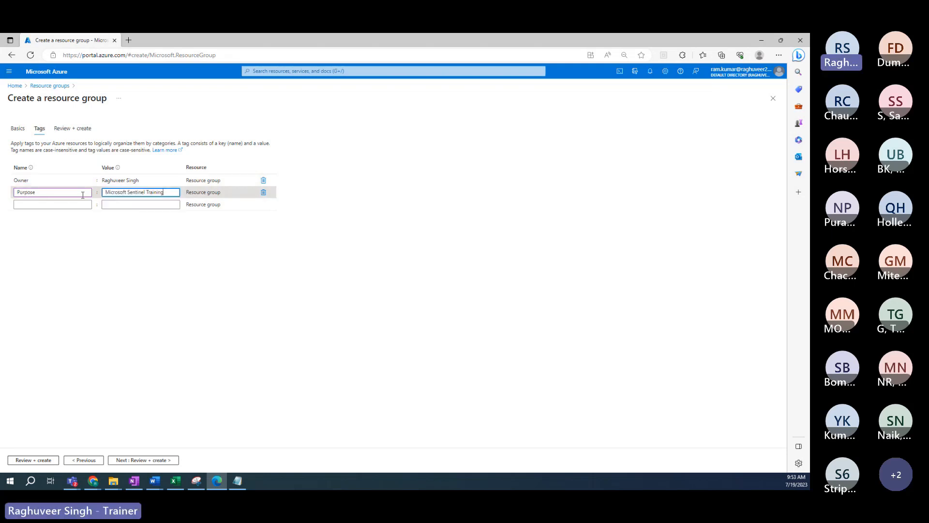
pyautogui.click(167, 274)
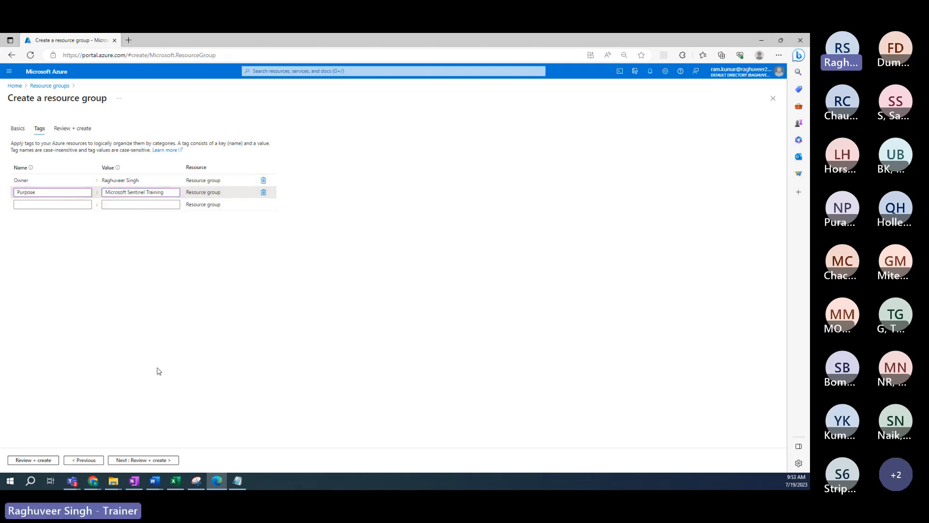
# Step: Review the DXC-Sentinel settings, create the group, and confirm it in the list
pyautogui.click(132, 460)
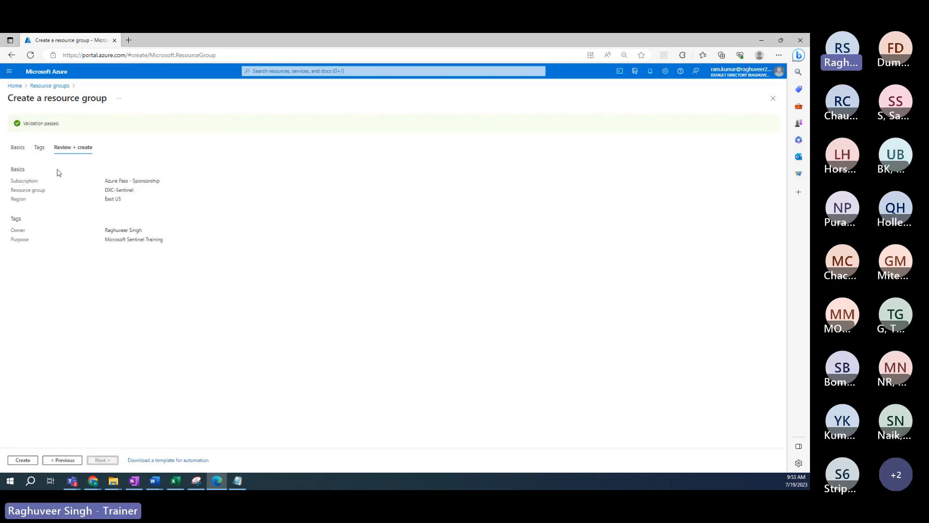
pyautogui.moveTo(105, 179); pyautogui.dragTo(174, 244)
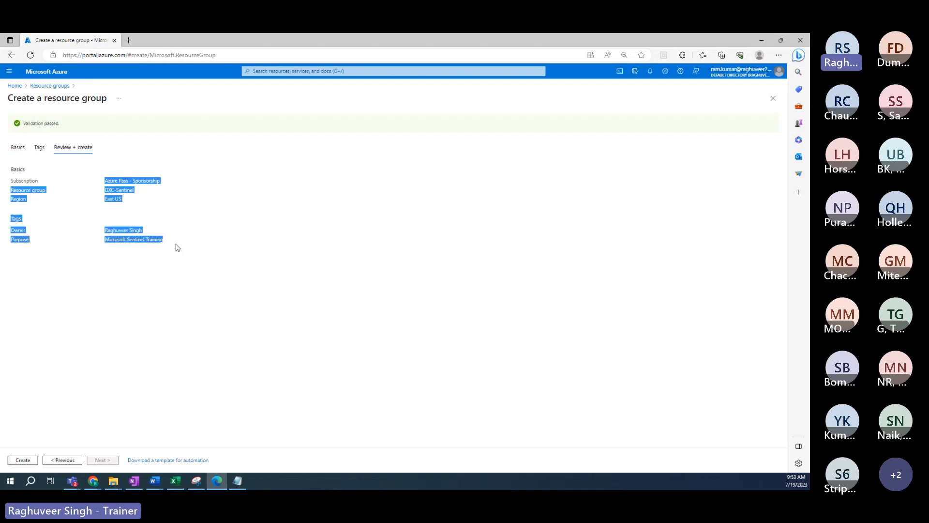
pyautogui.click(75, 265)
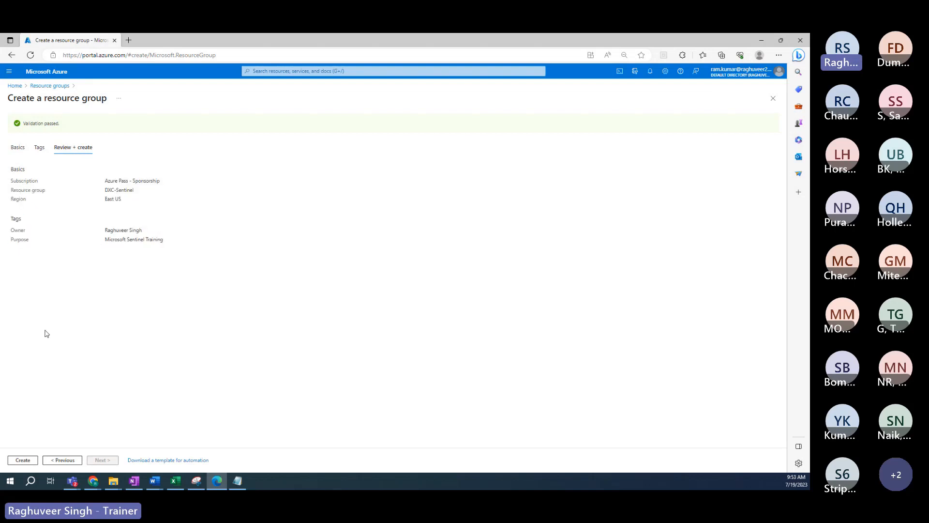
pyautogui.click(23, 460)
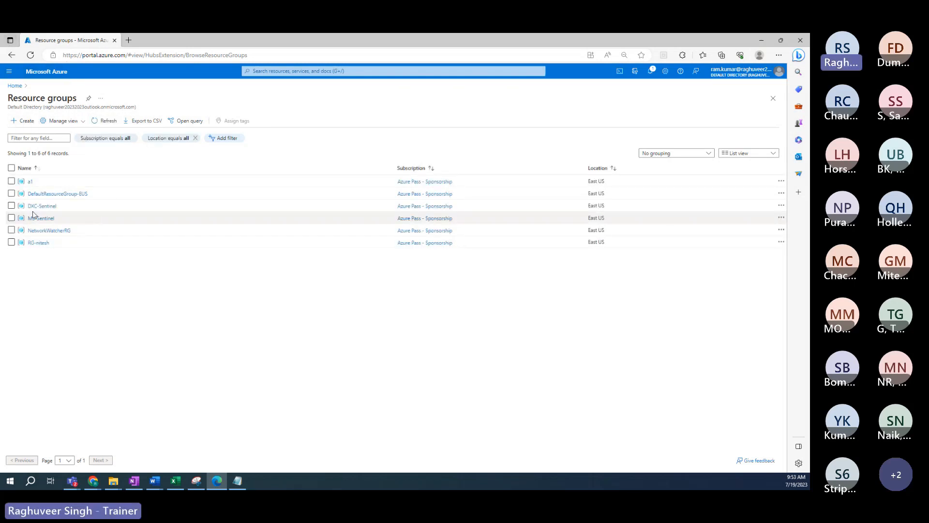
pyautogui.moveTo(58, 207); pyautogui.dragTo(28, 207)
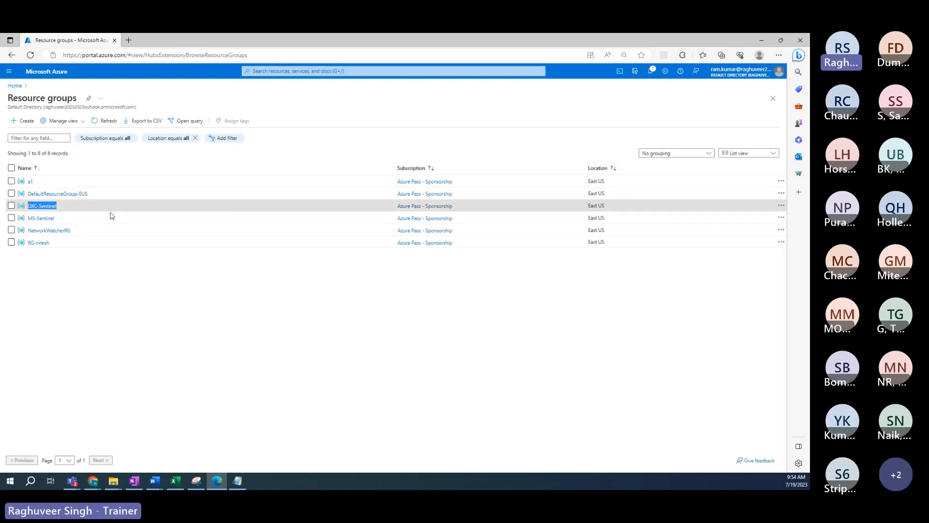
pyautogui.click(294, 72)
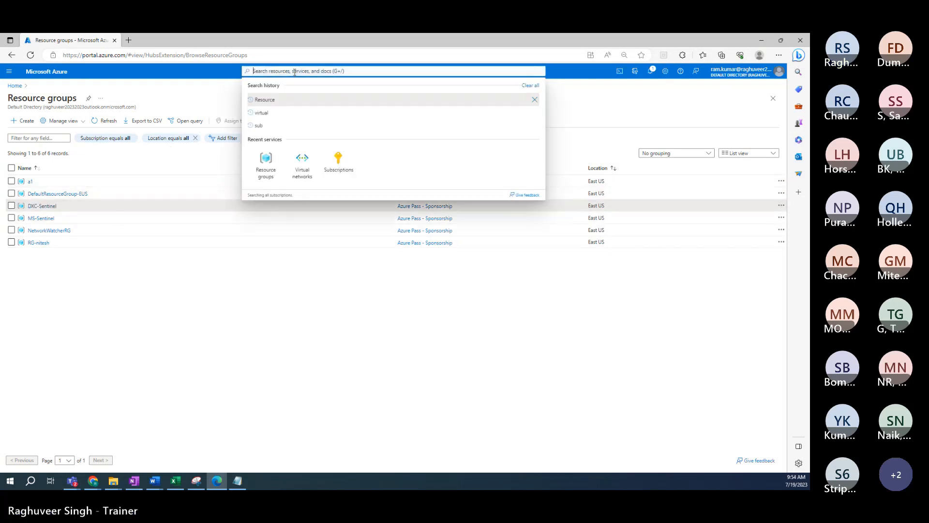
# Step: From Virtual networks, start a new virtual network and expand its Resource group list
pyautogui.click(304, 167)
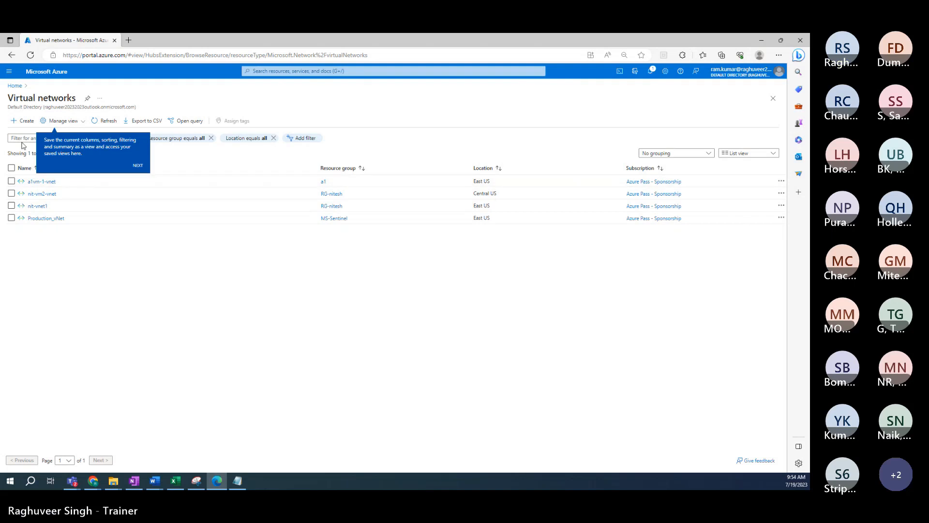
pyautogui.click(22, 123)
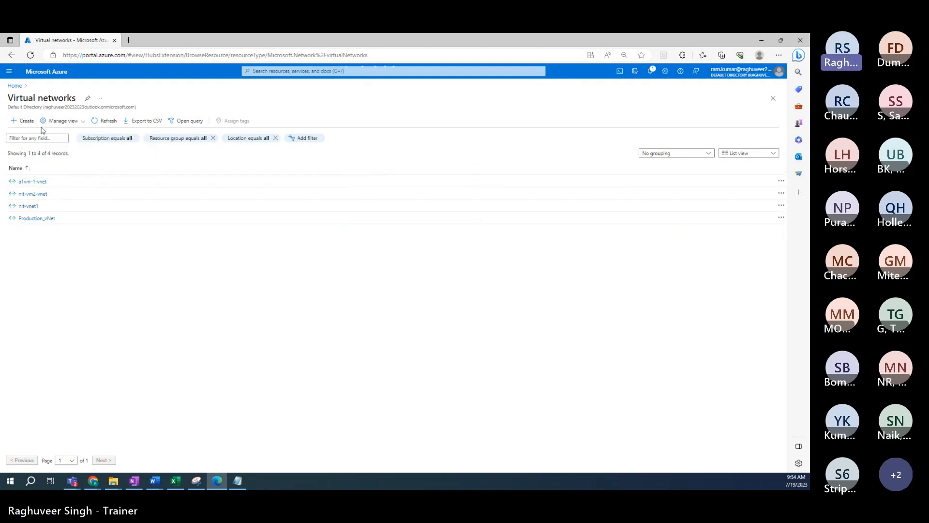
pyautogui.click(137, 205)
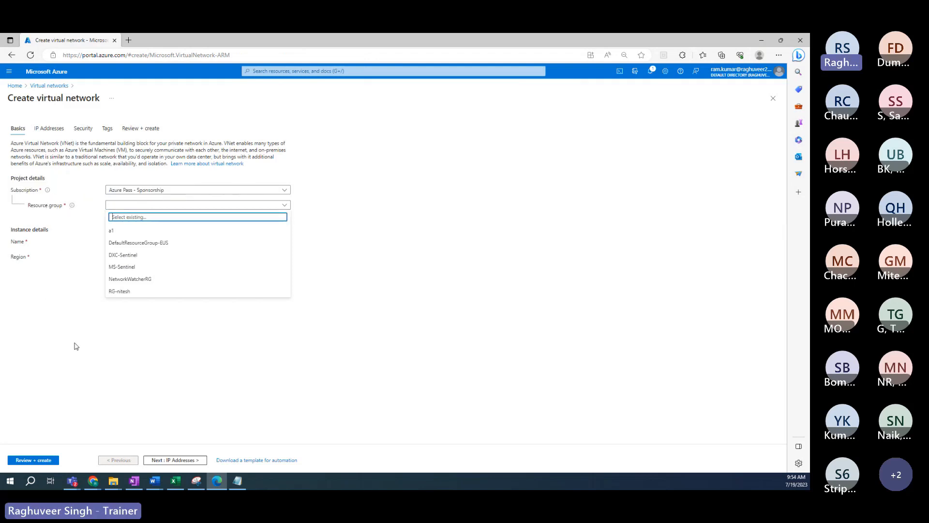
# Step: Keep Azure Pass - Sponsorship as the subscription and choose resource group DXC-Sentinel
pyautogui.click(139, 345)
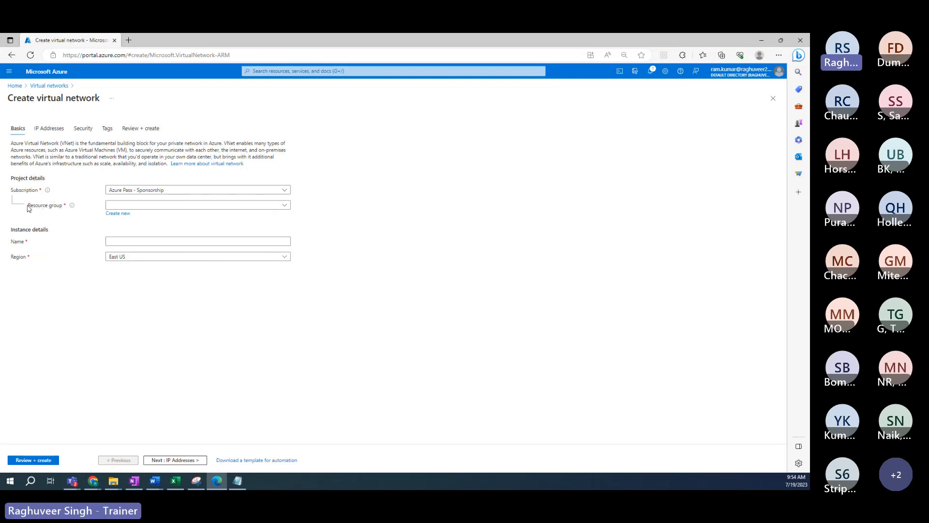
pyautogui.click(142, 193)
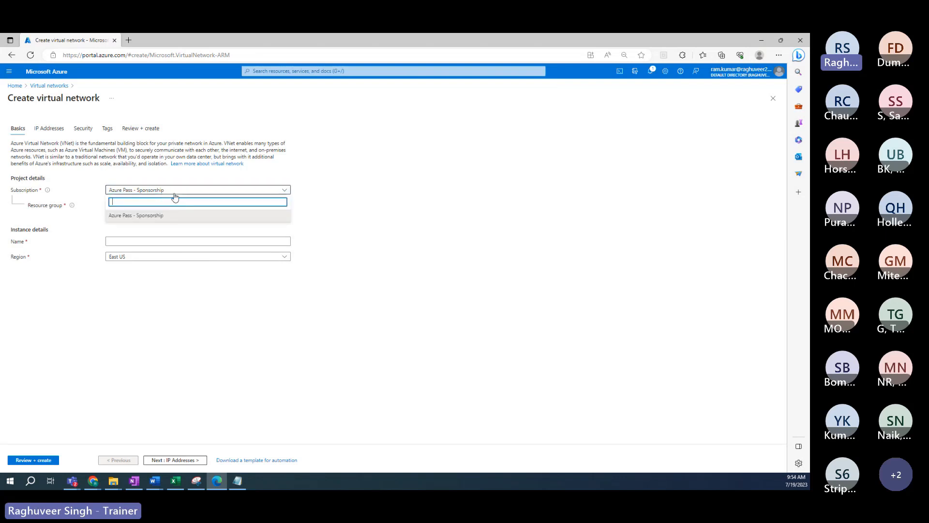
pyautogui.click(150, 218)
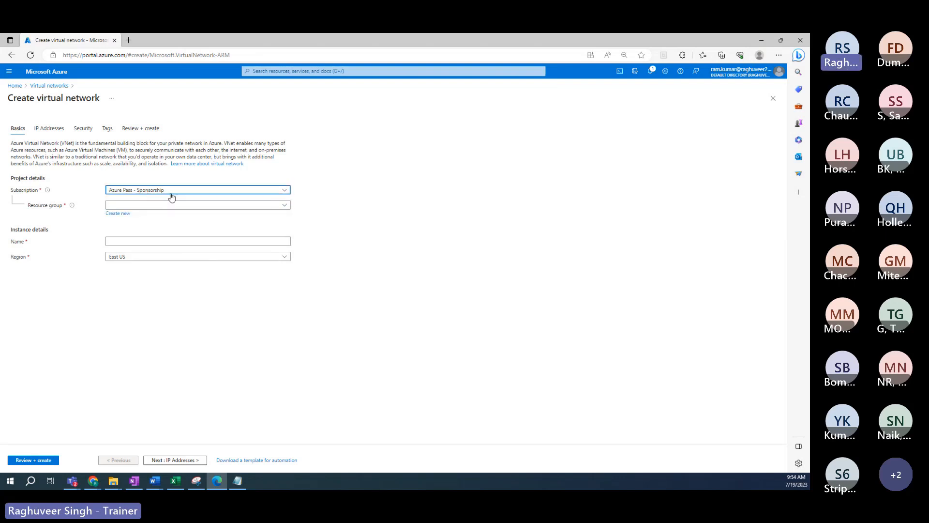
pyautogui.click(142, 209)
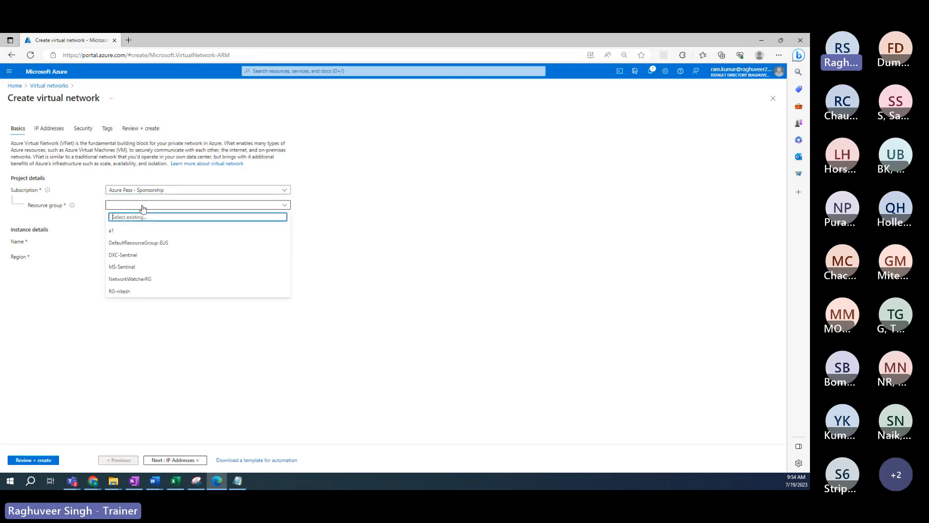
pyautogui.click(124, 255)
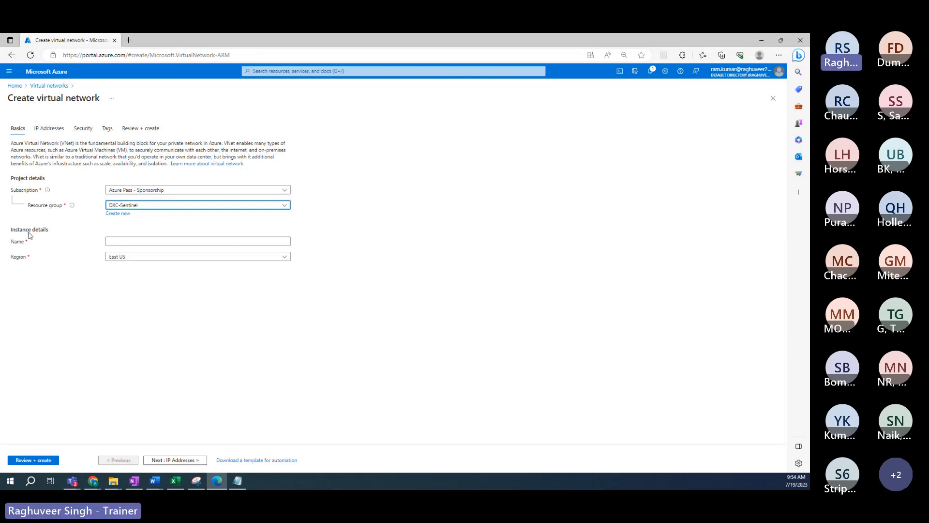
# Step: Name the virtual network Sentinel_vNet
pyautogui.click(128, 241)
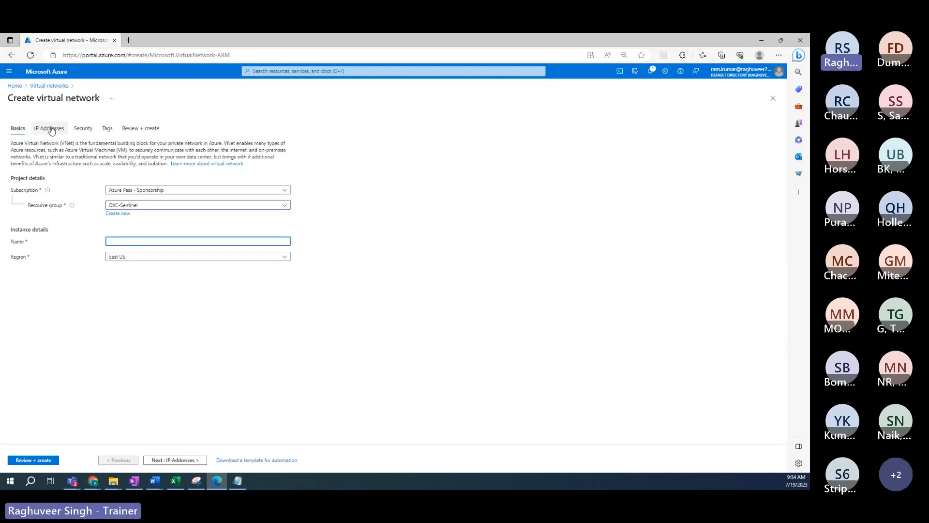
pyautogui.write('DXC-s')
pyautogui.press('BackSpace')
pyautogui.press('BackSpace')
pyautogui.press('BackSpace')
pyautogui.press('BackSpace')
pyautogui.press('BackSpace')
pyautogui.press('BackSpace')
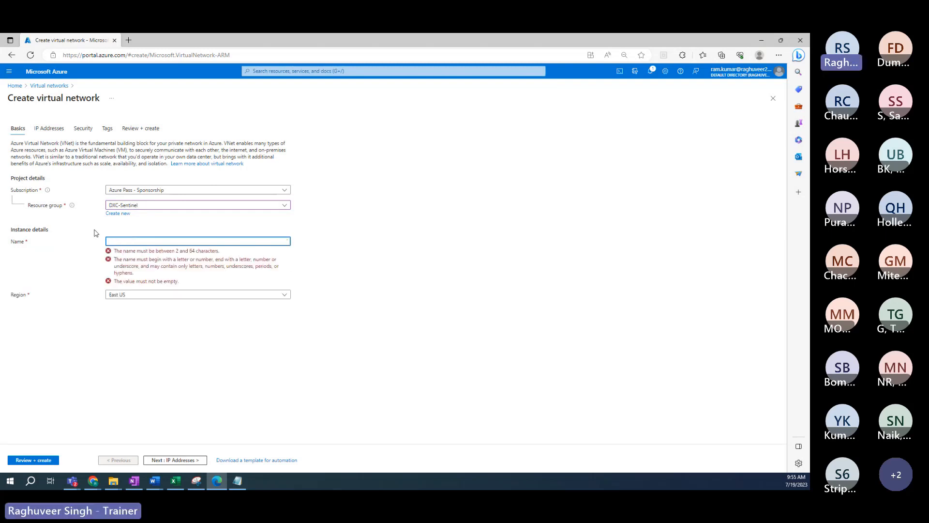
pyautogui.write('Sentinel')
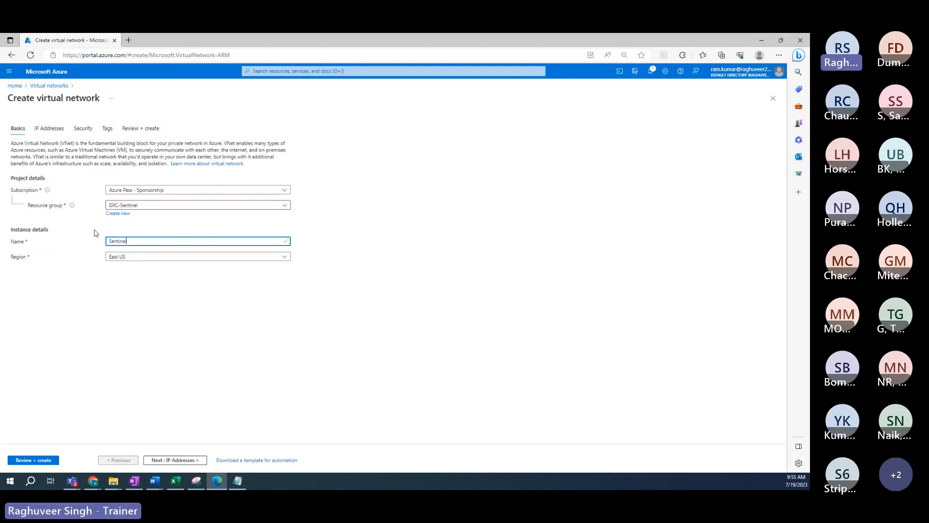
pyautogui.write('-V')
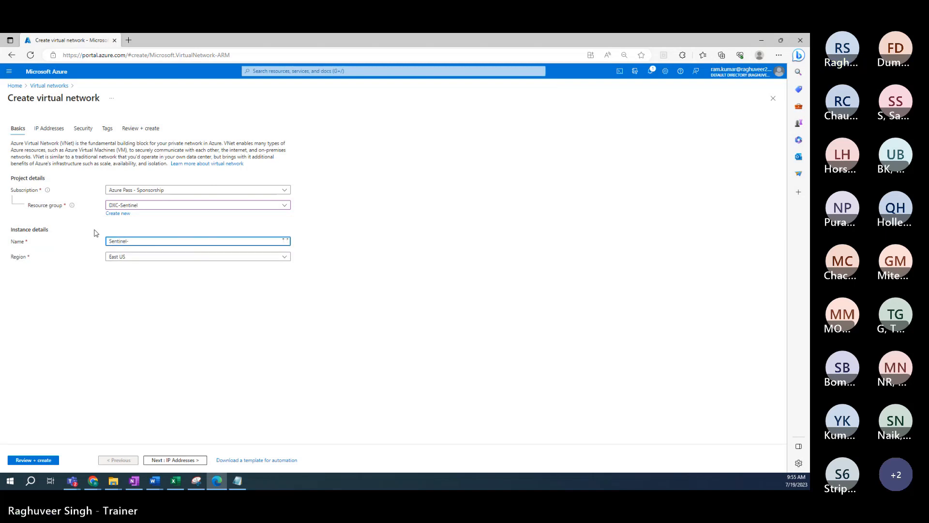
pyautogui.press('BackSpace')
pyautogui.write('_vNet')
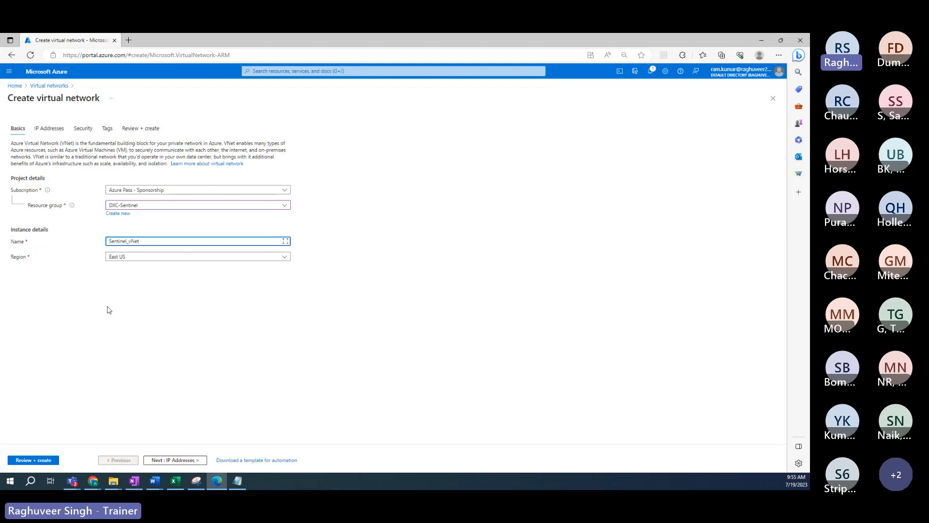
pyautogui.click(129, 309)
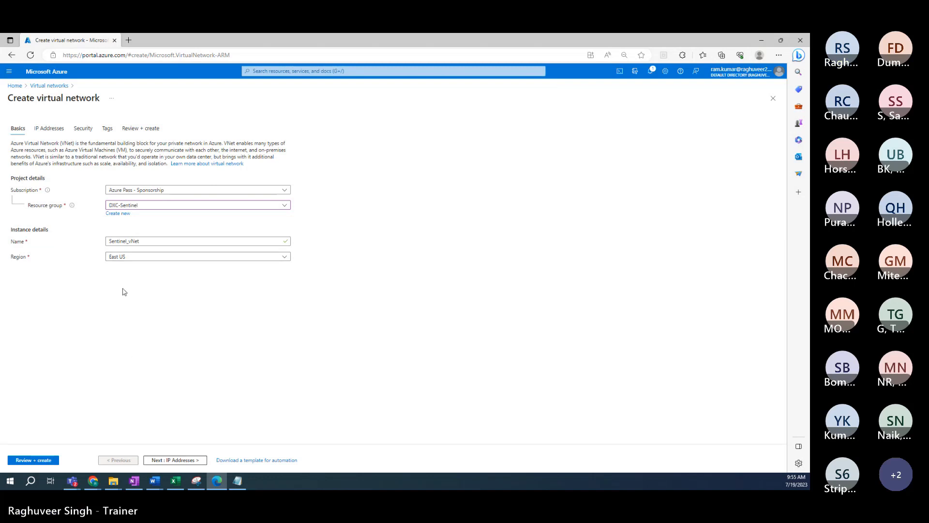
# Step: On the IP Addresses tab, delete the default 10.2.0.0/16 address space
pyautogui.click(162, 459)
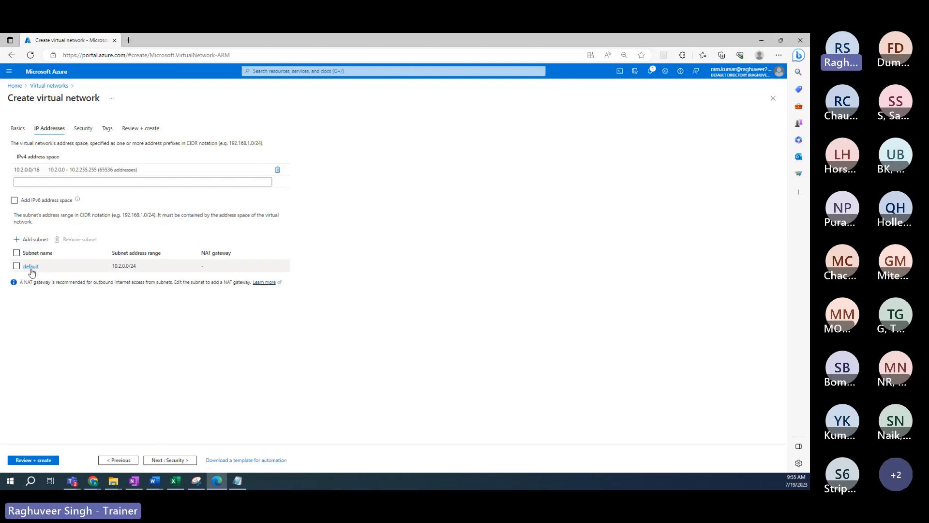
pyautogui.tripleClick(124, 267)
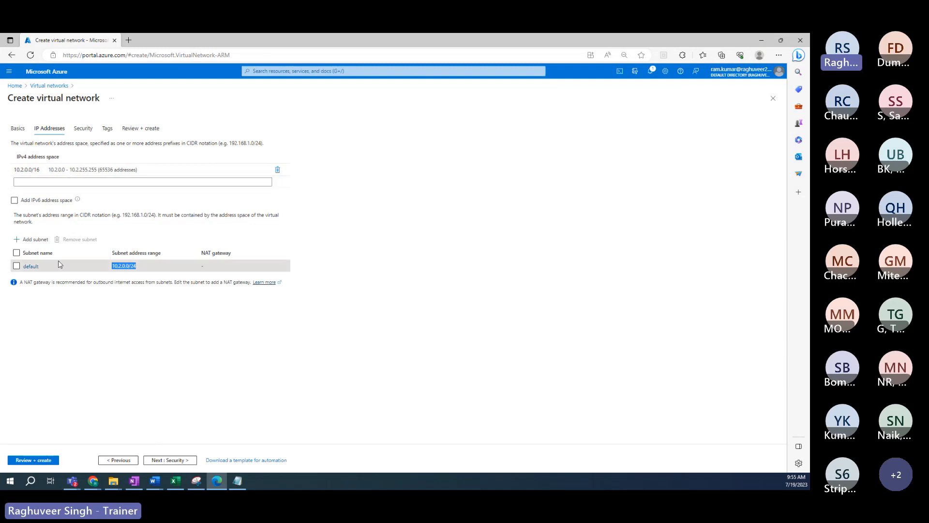
pyautogui.click(117, 171)
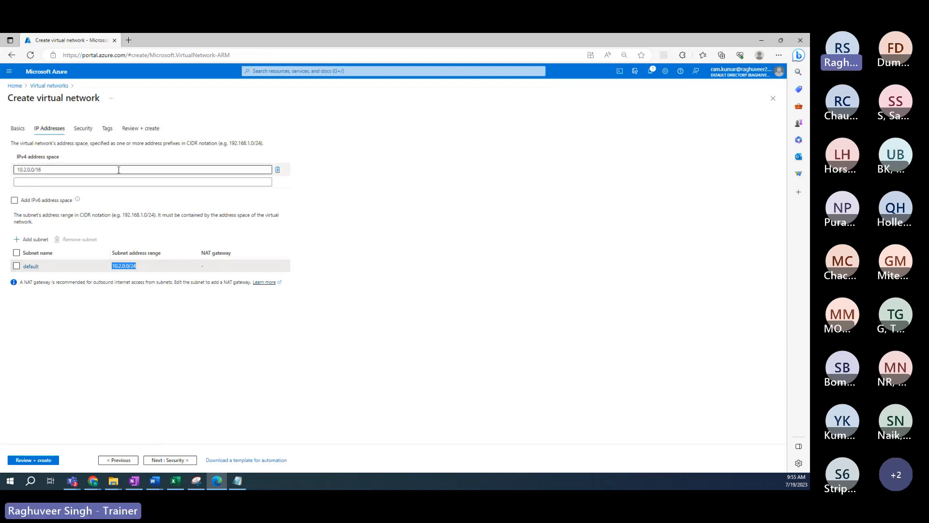
pyautogui.click(278, 171)
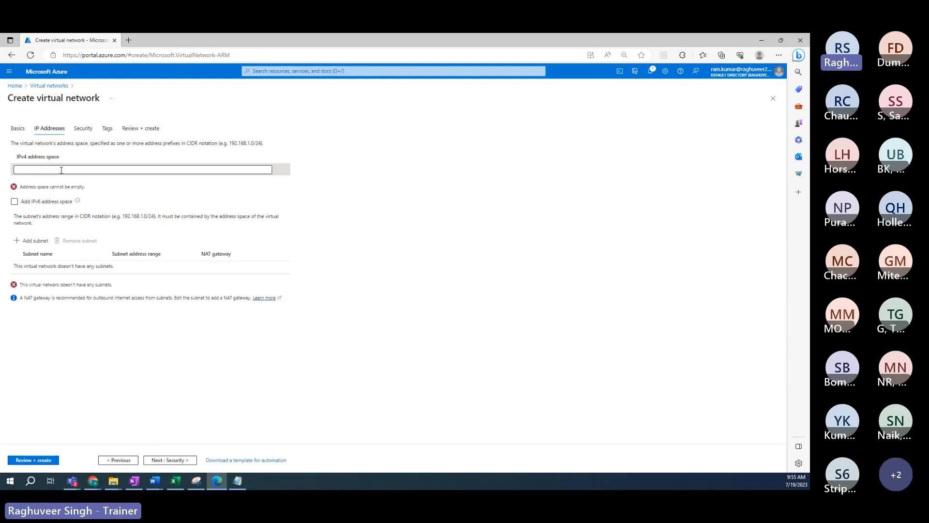
# Step: Enter 192.168.11.0/24 as the IPv4 address space and start a new subnet
pyautogui.click(36, 169)
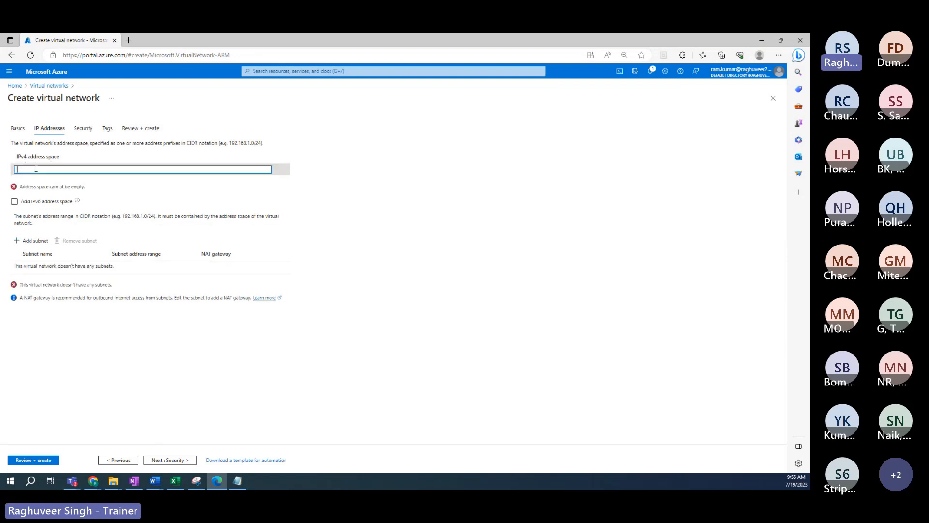
pyautogui.write('192.1')
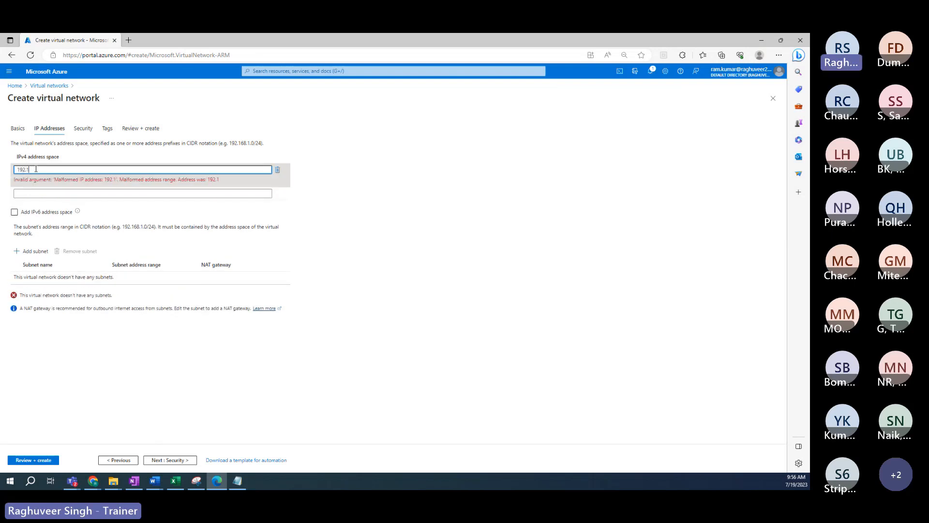
pyautogui.write('68.1')
pyautogui.write('11')
pyautogui.write('.0/')
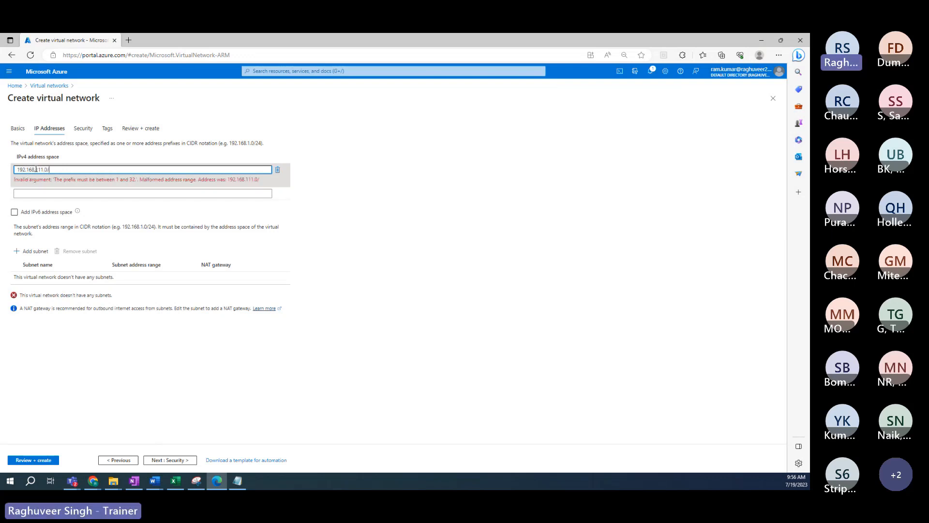
pyautogui.write('24')
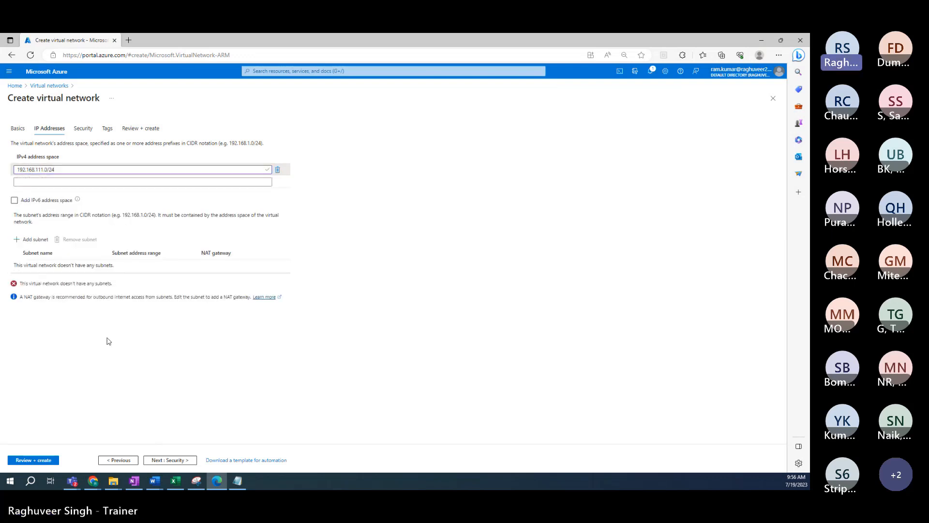
pyautogui.click(43, 169)
pyautogui.press('BackSpace')
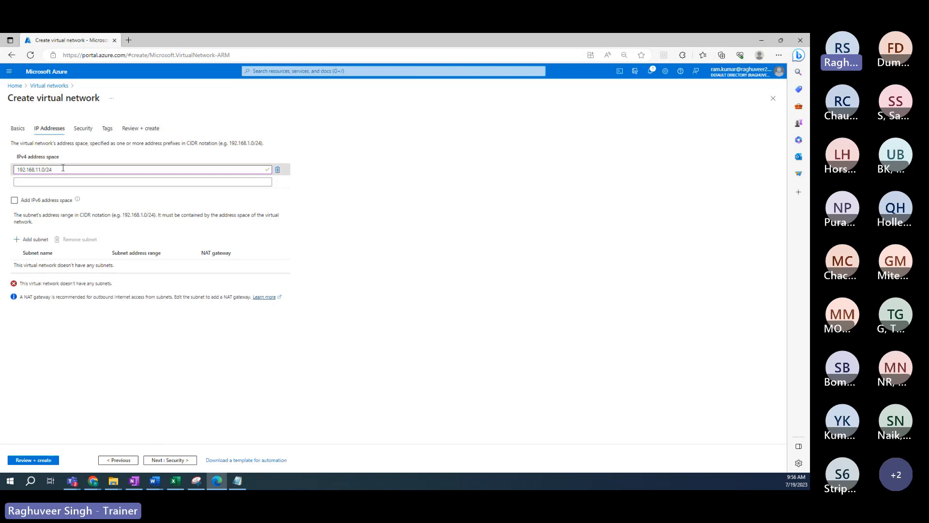
pyautogui.click(34, 239)
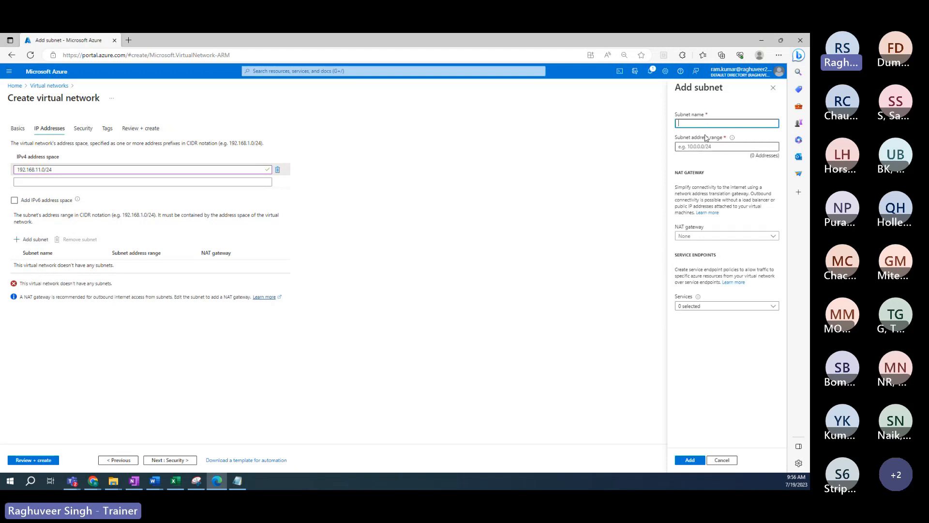
# Step: Add subnet Web-Subnet with address range 192.168.11.0/27, giving 27 usable addresses
pyautogui.write('Web-Subnet')
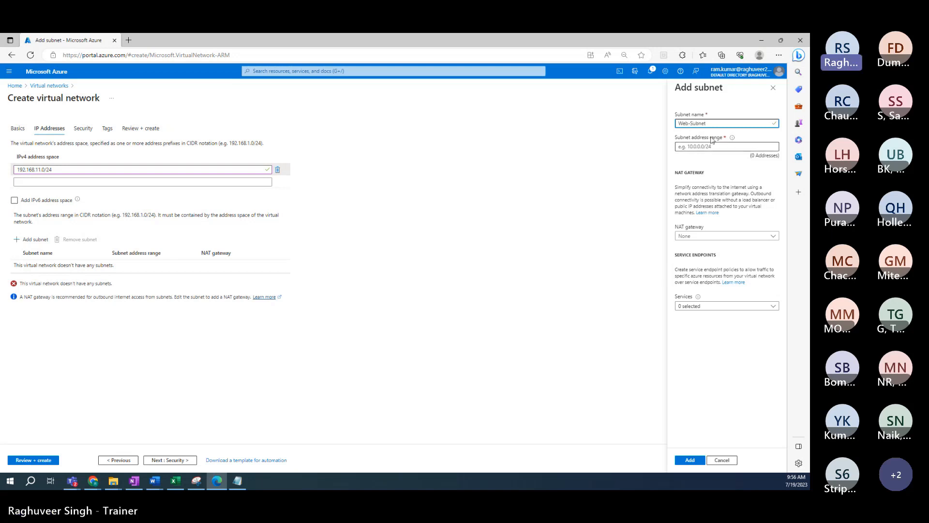
pyautogui.click(702, 145)
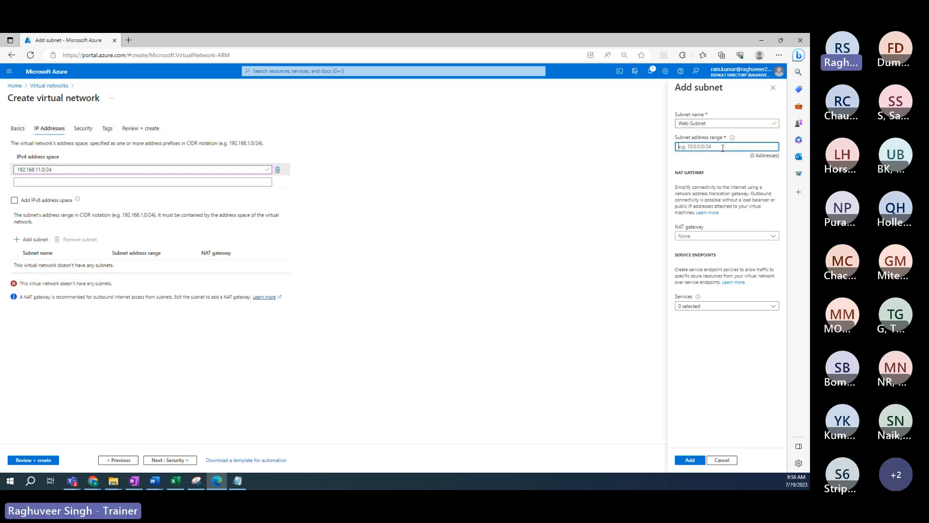
pyautogui.write('192.168.11.0')
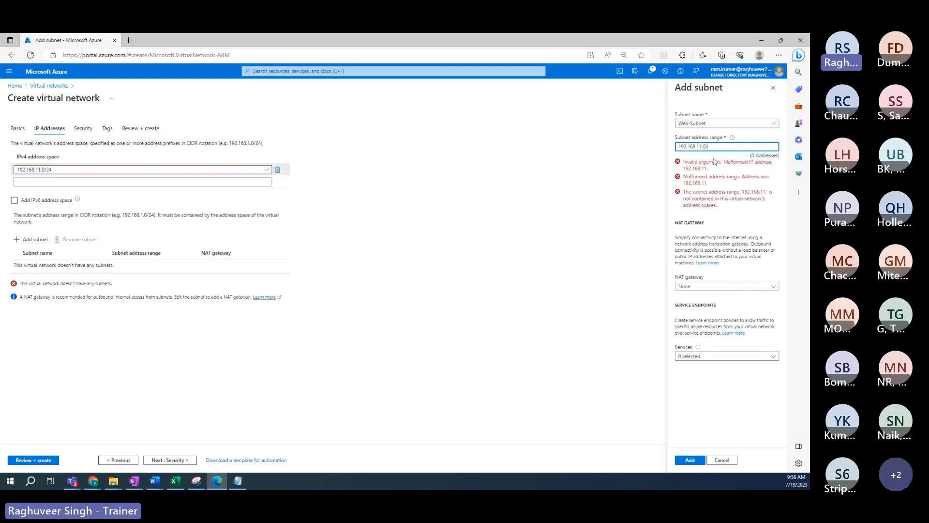
pyautogui.write('/27')
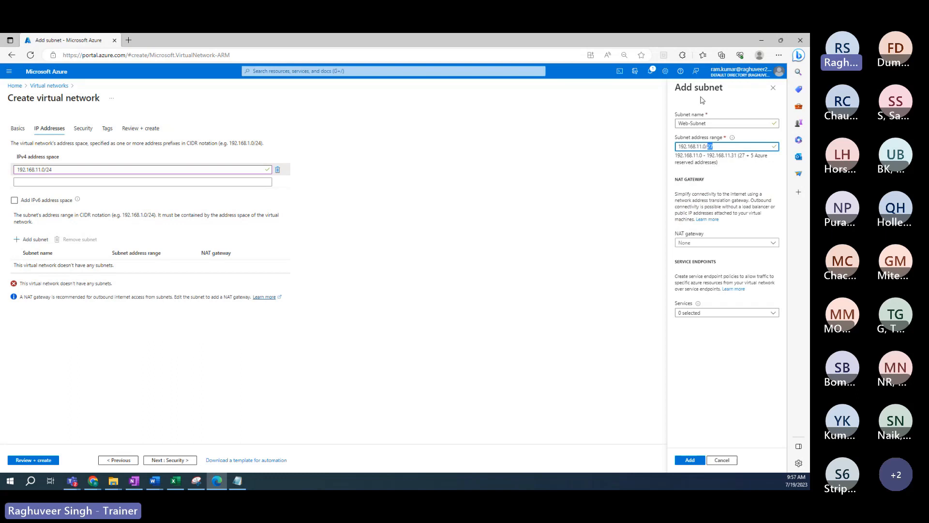
pyautogui.doubleClick(741, 156)
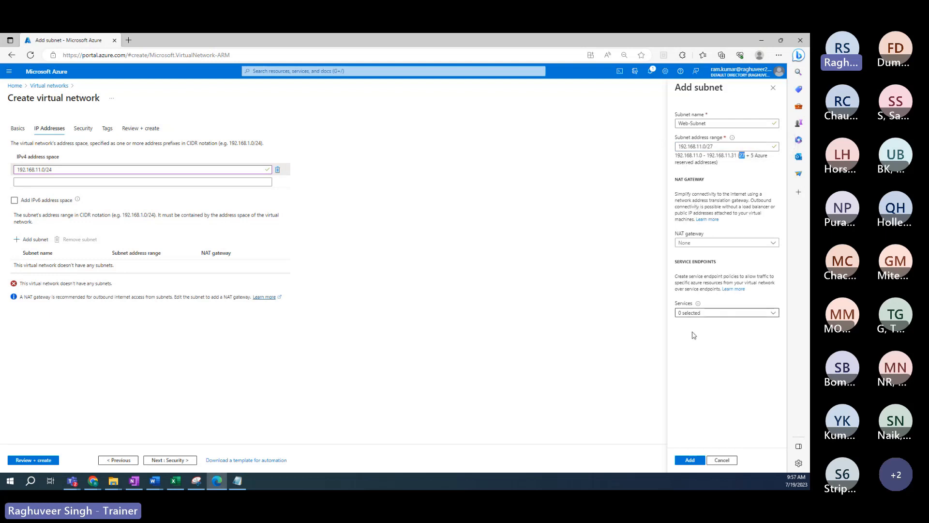
pyautogui.click(690, 460)
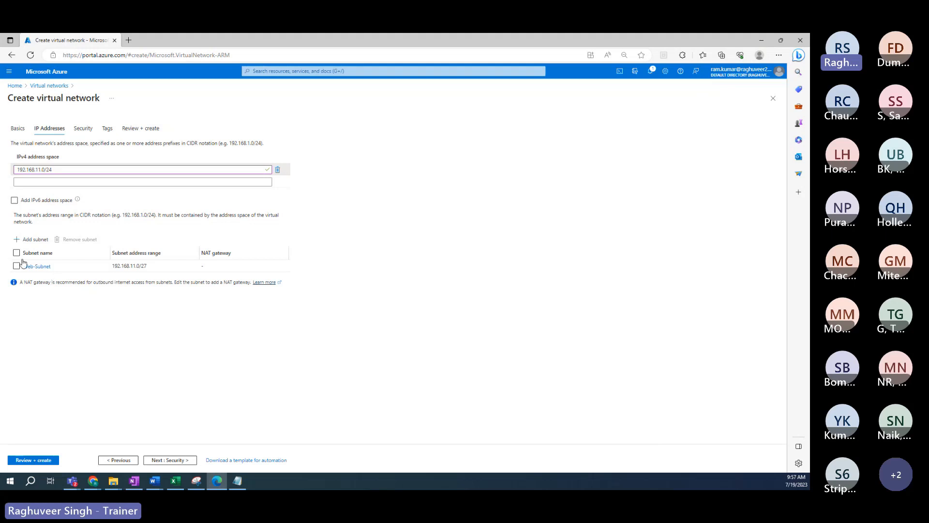
# Step: Go to the Security step, trying DDoS Network Protection then leaving it and all options disabled
pyautogui.click(28, 243)
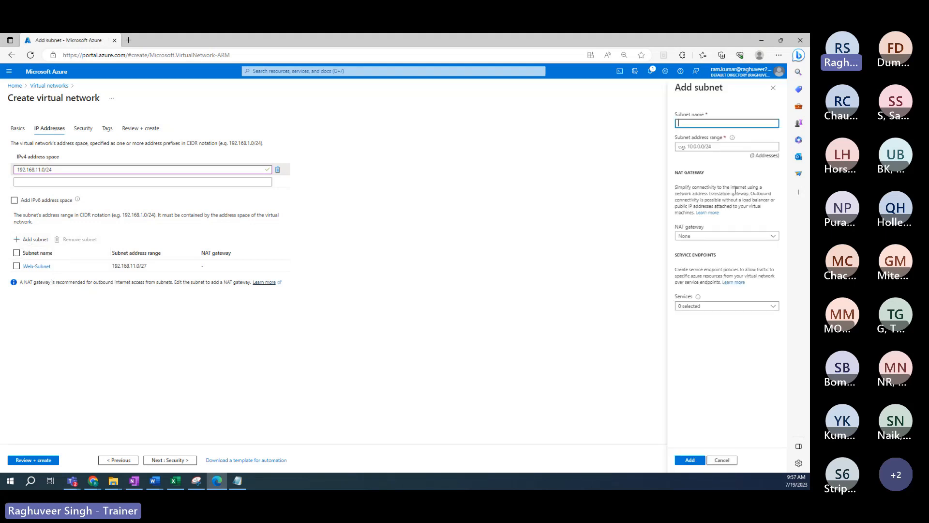
pyautogui.click(773, 87)
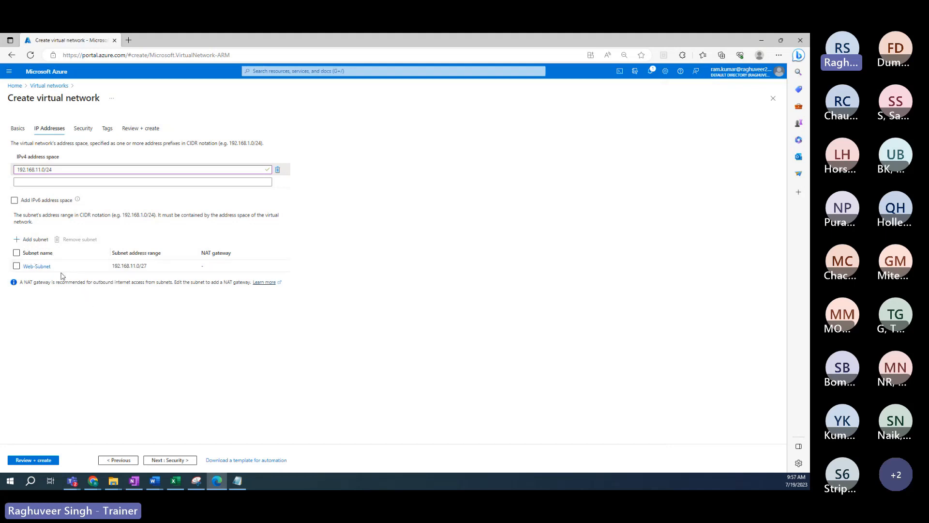
pyautogui.click(167, 460)
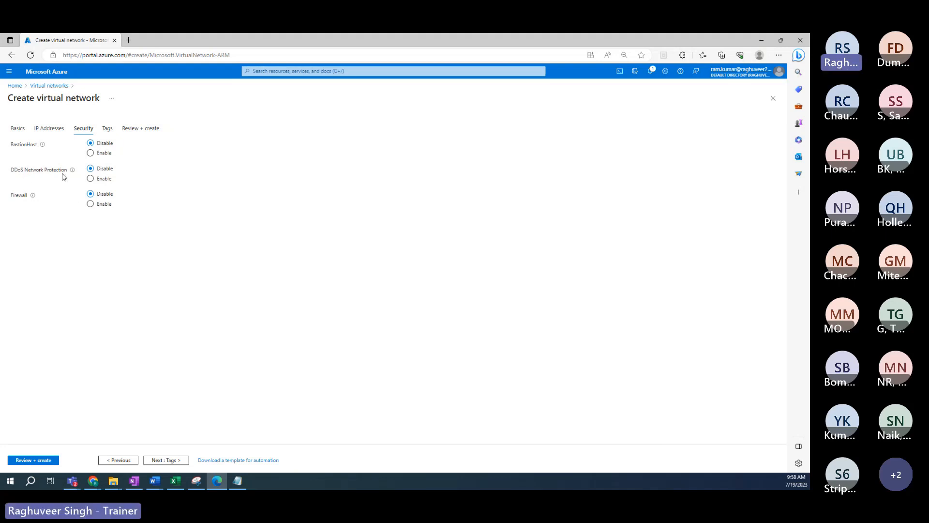
pyautogui.click(90, 178)
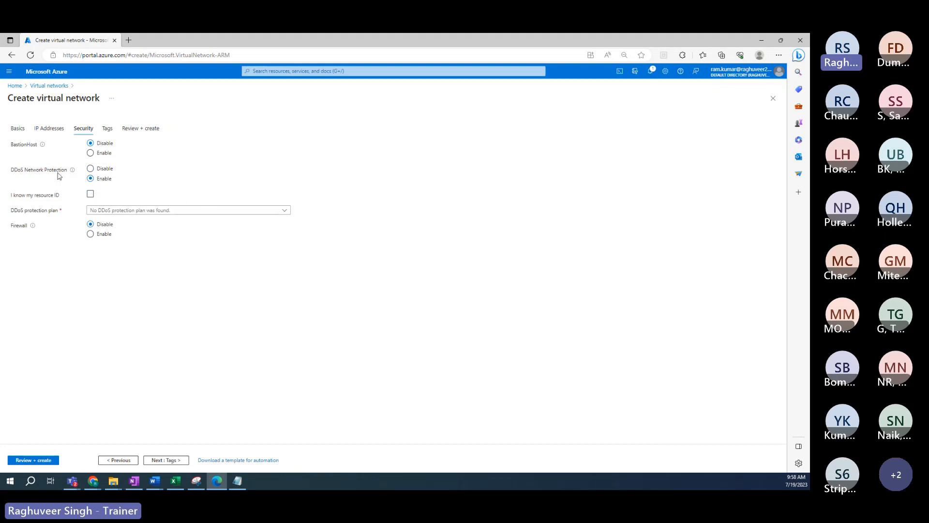
pyautogui.click(90, 168)
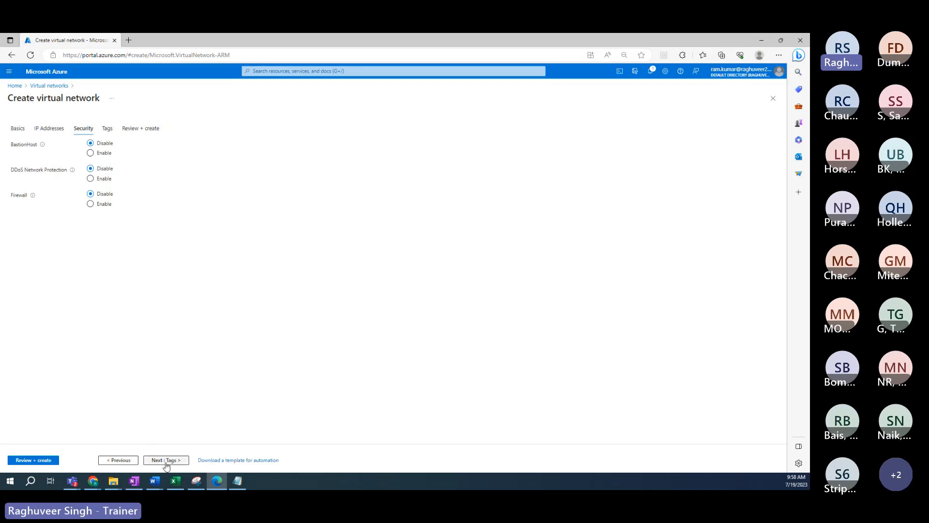
# Step: Search Bing for 'azure DDOS pricing' and open the Azure DDoS Protection pricing page
pyautogui.click(128, 40)
pyautogui.write('a')
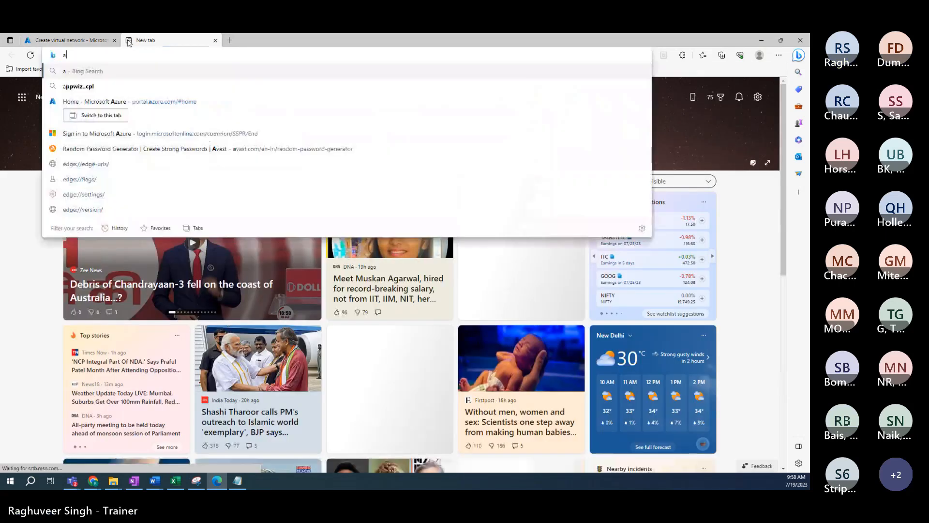
pyautogui.write('zure DDOS pricing')
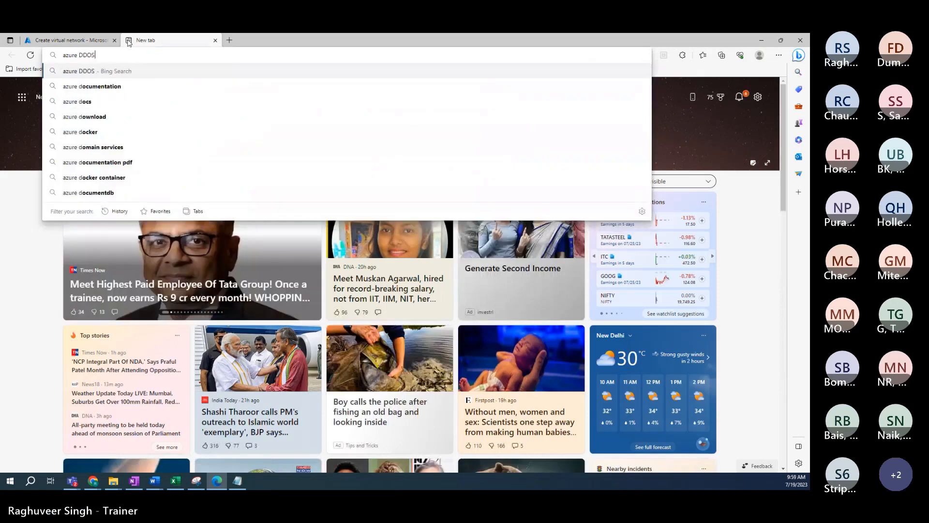
pyautogui.press('Return')
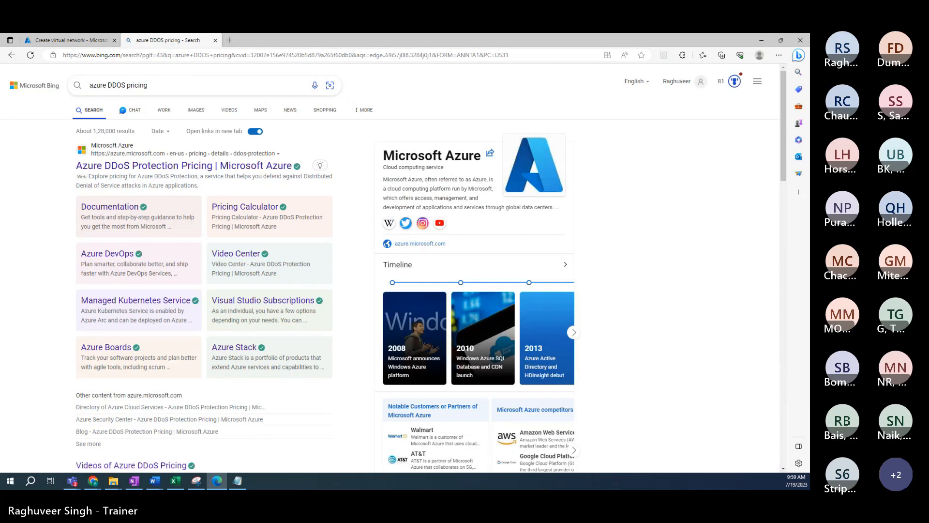
pyautogui.click(194, 165)
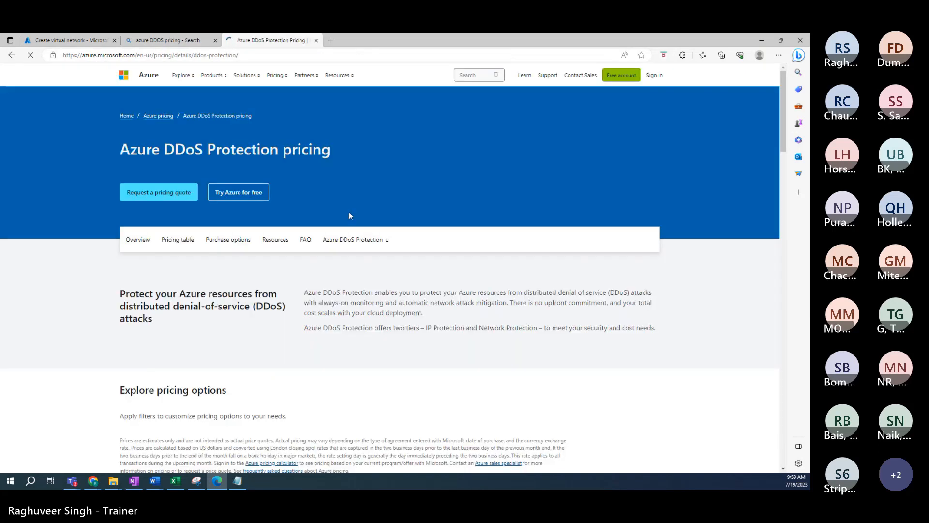
# Step: Show East US pricing and highlight the $2,944 monthly Network Protection charge
pyautogui.scroll(-7, 321, 224)
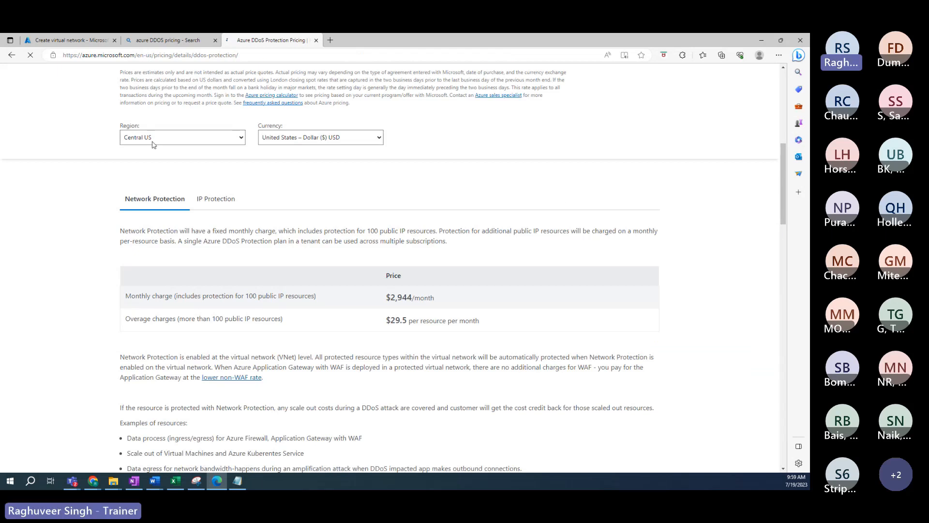
pyautogui.click(213, 142)
pyautogui.click(174, 169)
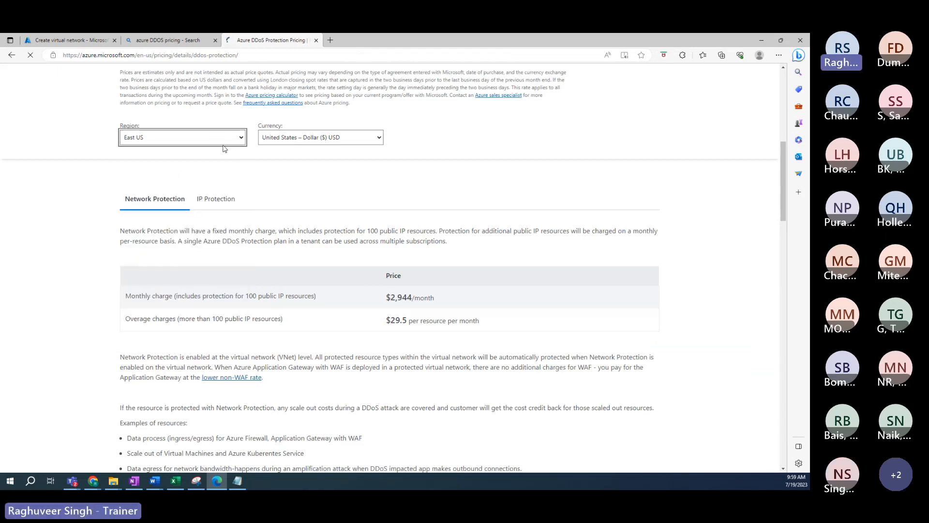
pyautogui.scroll(-2, 284, 196)
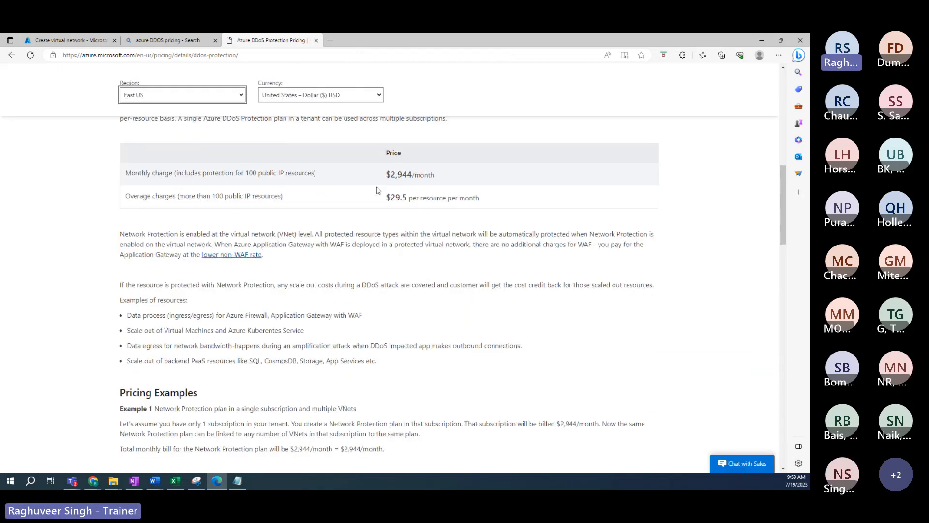
pyautogui.moveTo(126, 173); pyautogui.dragTo(182, 174)
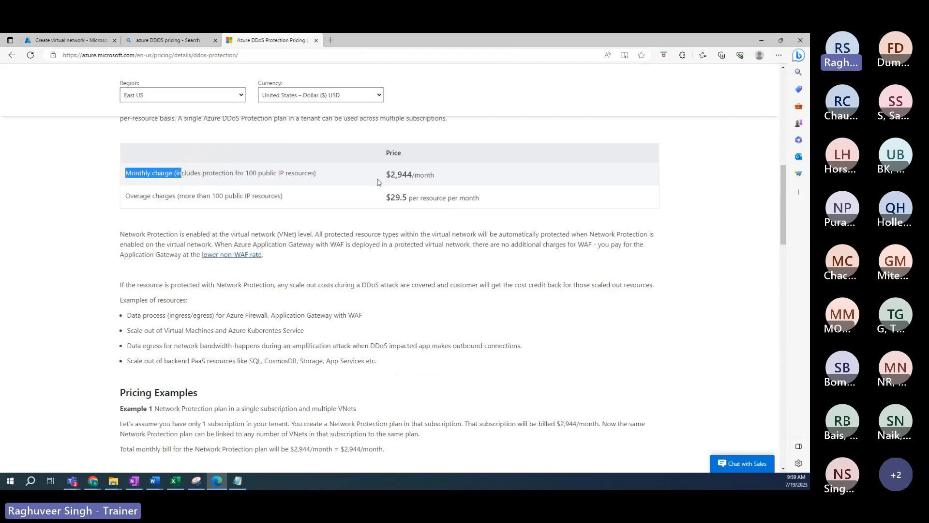
pyautogui.moveTo(390, 175); pyautogui.dragTo(411, 175)
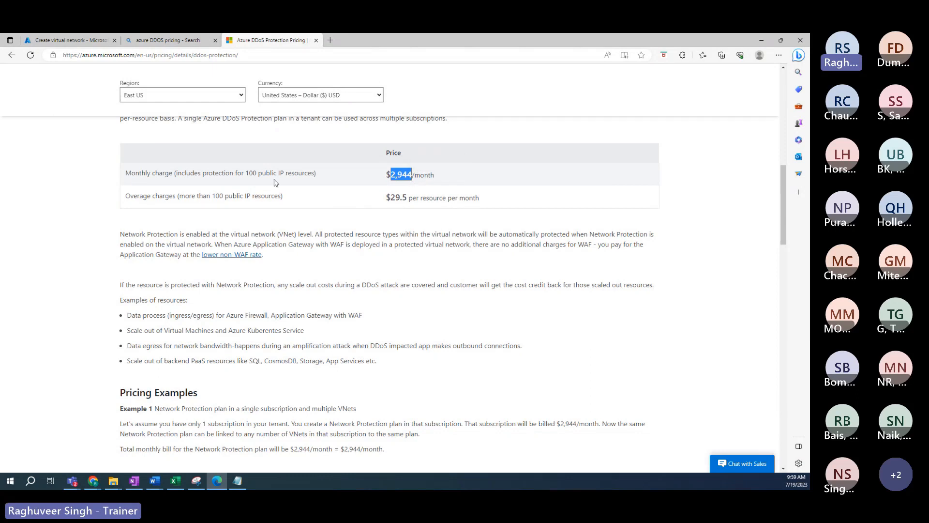
pyautogui.scroll(4, 242, 193)
pyautogui.scroll(6, 223, 194)
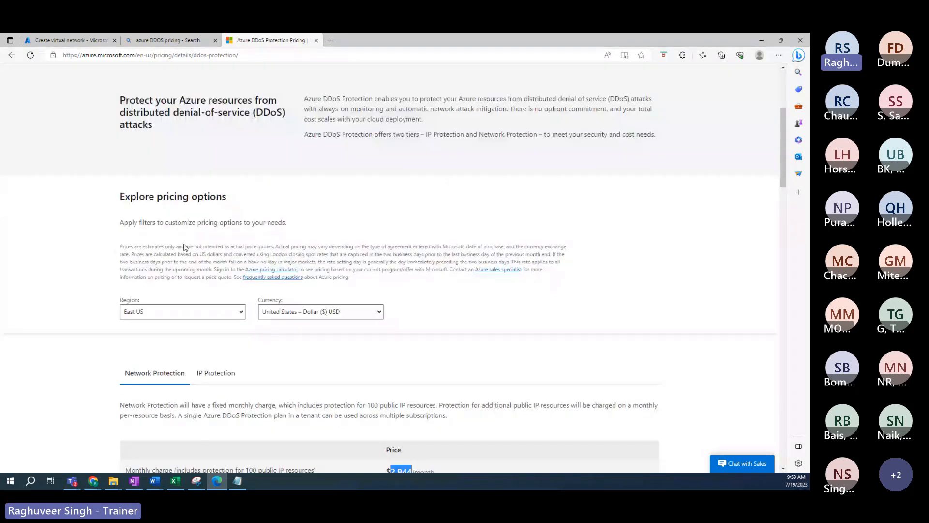
pyautogui.click(186, 39)
# Step: Back in the wizard's Tags step, add an Owner tag with the trainer's name as value
pyautogui.click(215, 40)
pyautogui.click(216, 41)
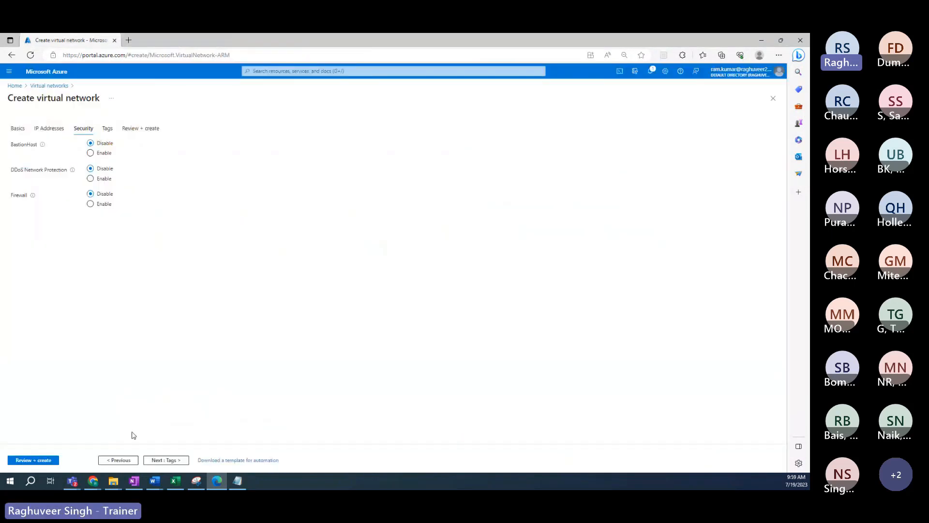
pyautogui.click(166, 461)
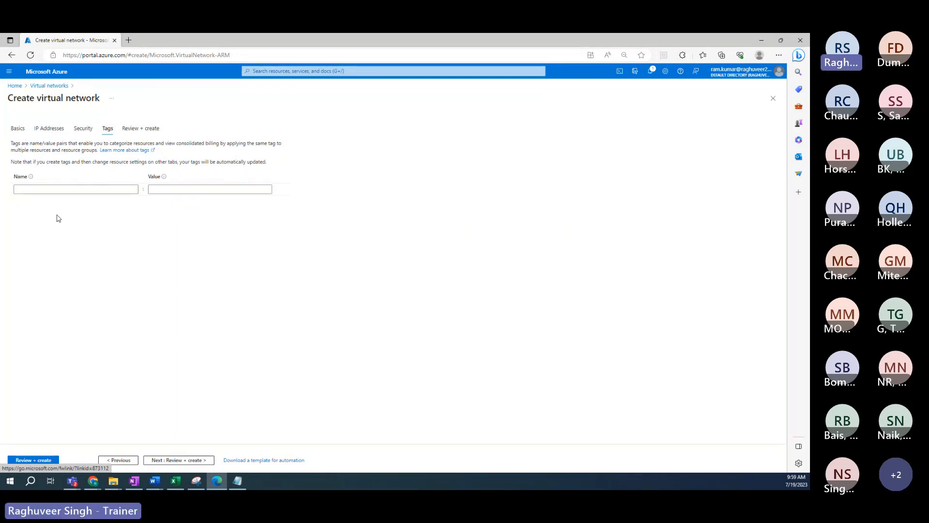
pyautogui.click(59, 190)
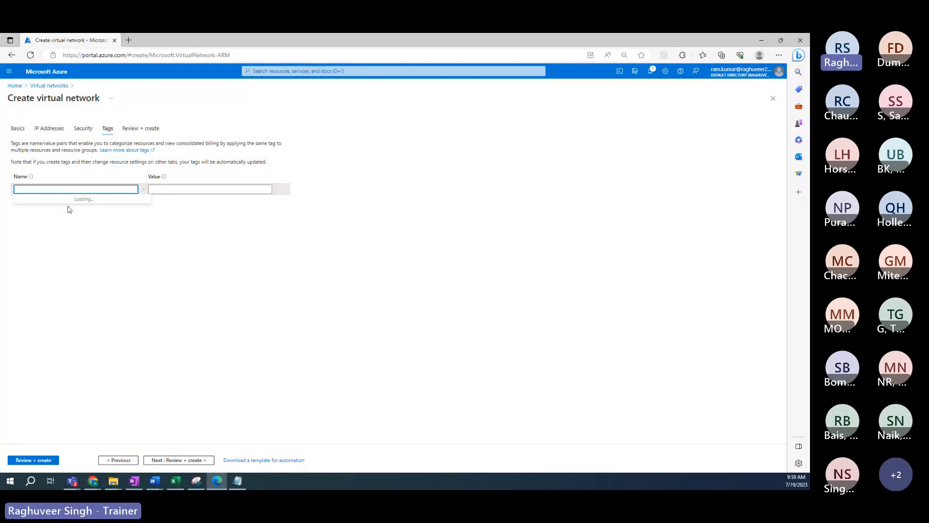
pyautogui.click(44, 200)
pyautogui.click(163, 189)
# Step: Add a Purpose tag valued Microsoft Sentinel Training and run Review + create validation
pyautogui.click(167, 199)
pyautogui.click(86, 201)
pyautogui.click(35, 224)
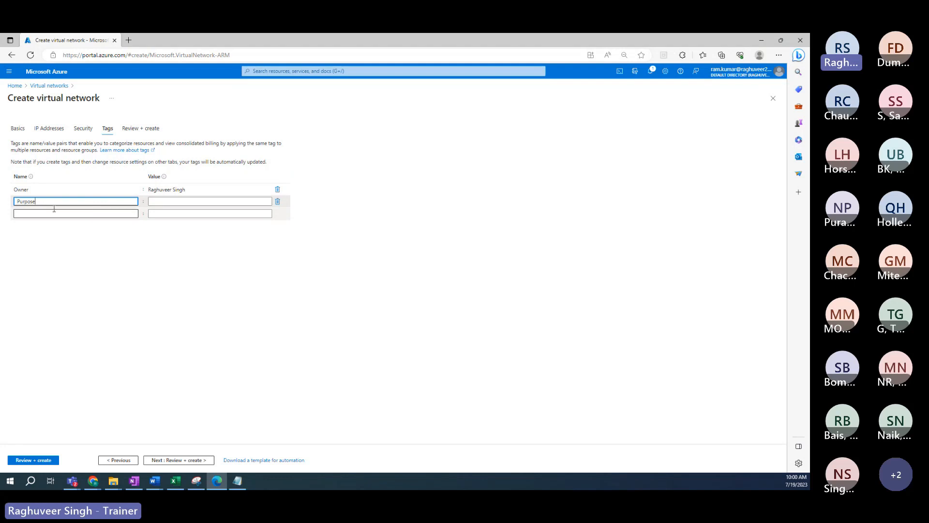
pyautogui.click(41, 201)
pyautogui.click(31, 225)
pyautogui.click(165, 202)
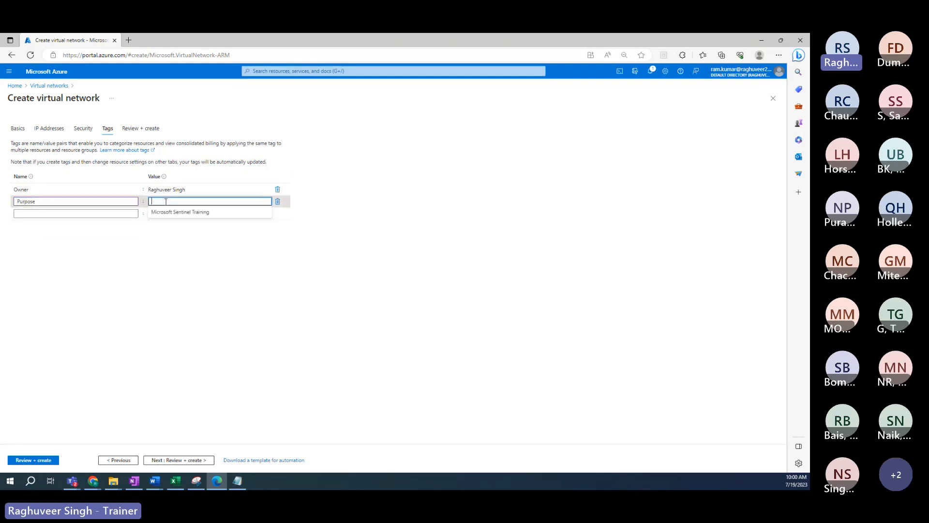
pyautogui.click(175, 212)
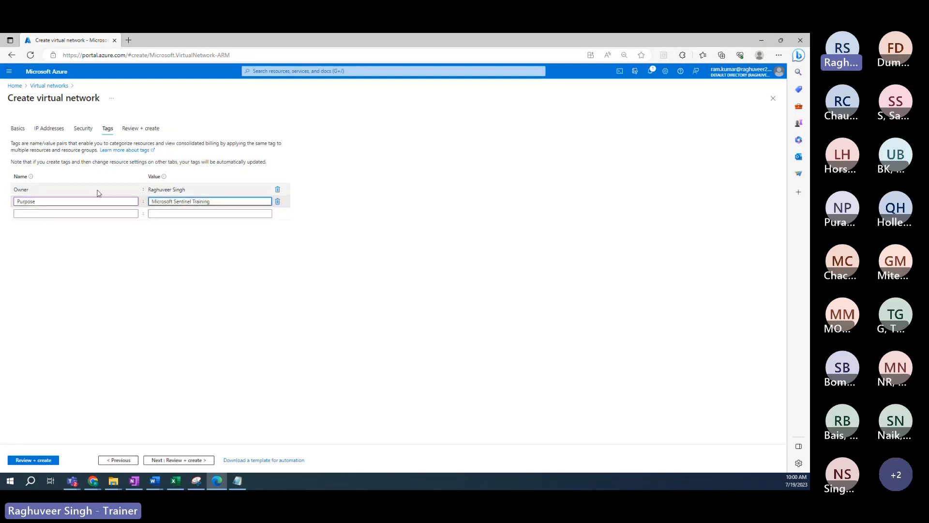
pyautogui.click(172, 461)
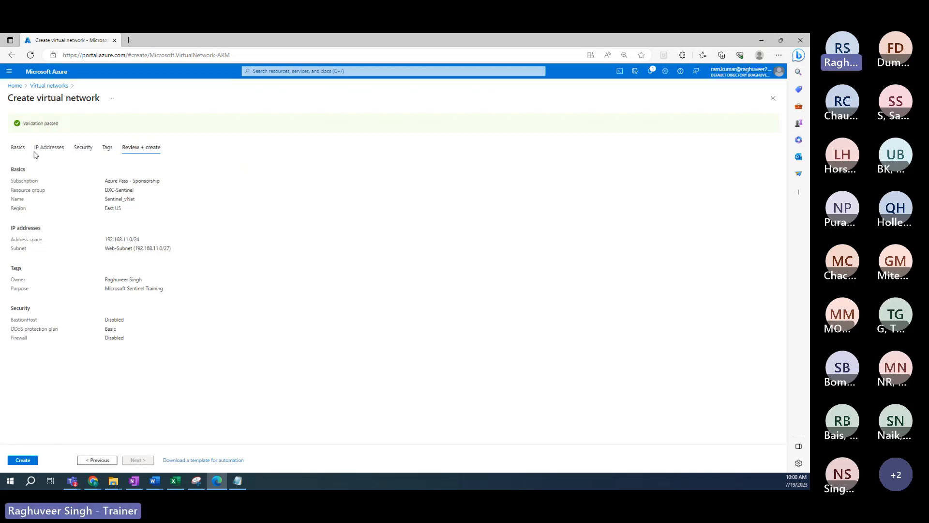
# Step: With validation passed, create Sentinel_vNet and wait until the deployment in DXC-Sentinel completes
pyautogui.tripleClick(65, 125)
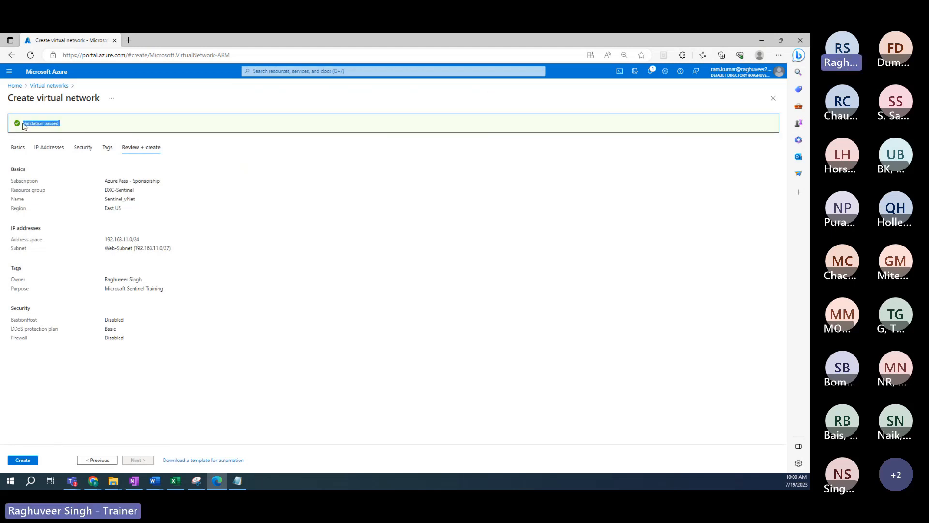
pyautogui.click(11, 463)
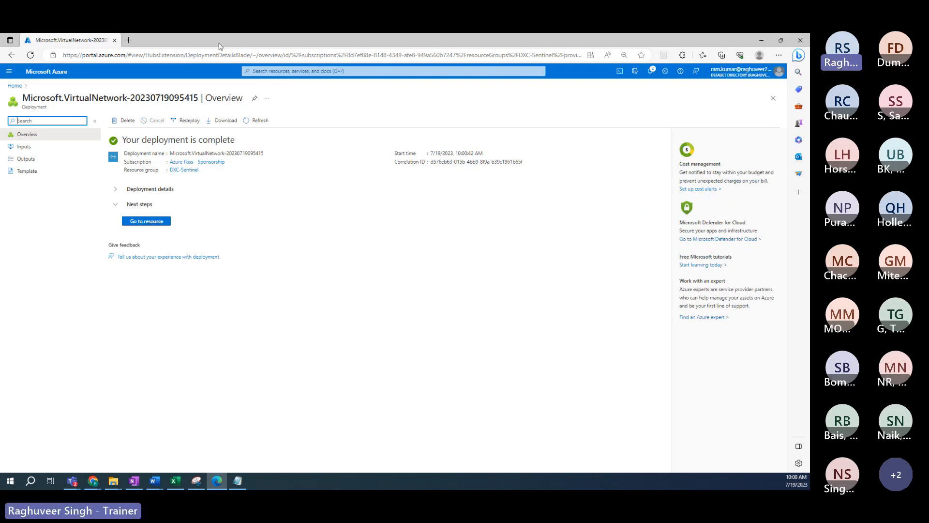
pyautogui.click(277, 72)
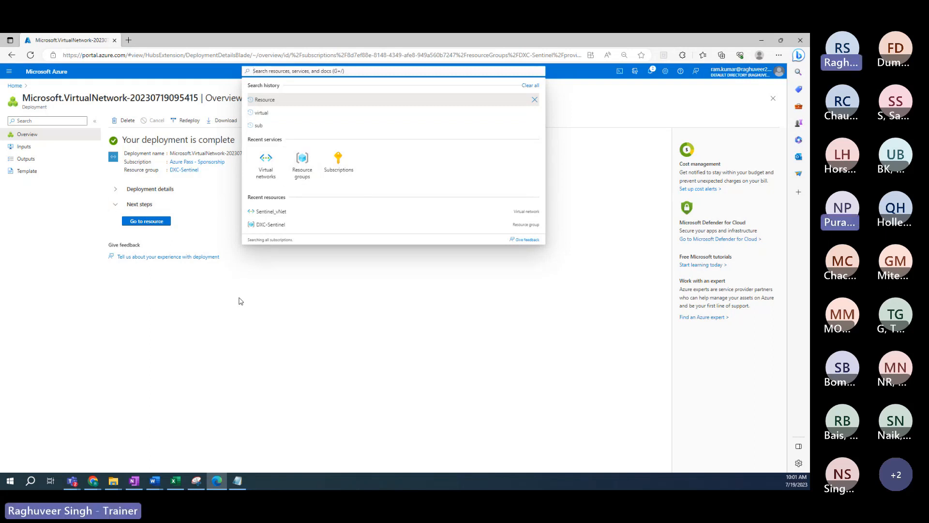
# Step: Open the Virtual networks list and refresh it to confirm Sentinel_vNet among five networks
pyautogui.click(224, 299)
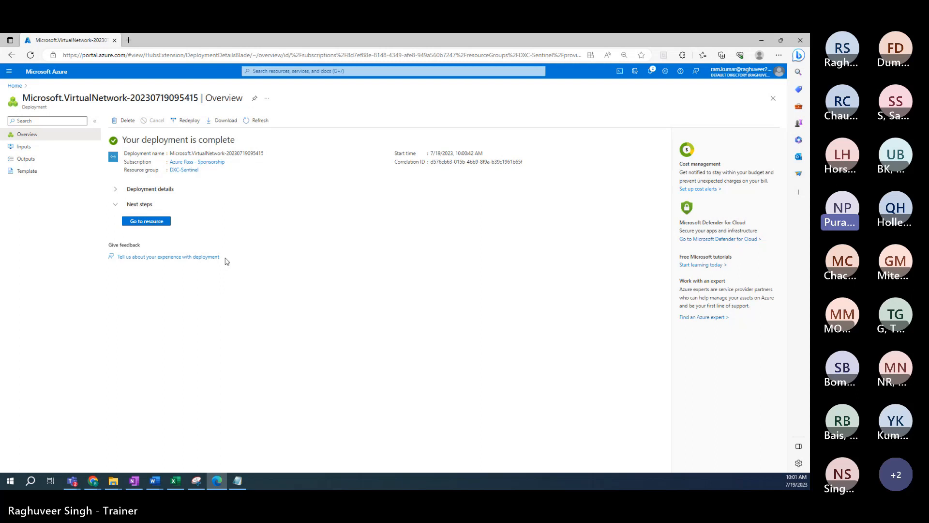
pyautogui.moveTo(161, 489)
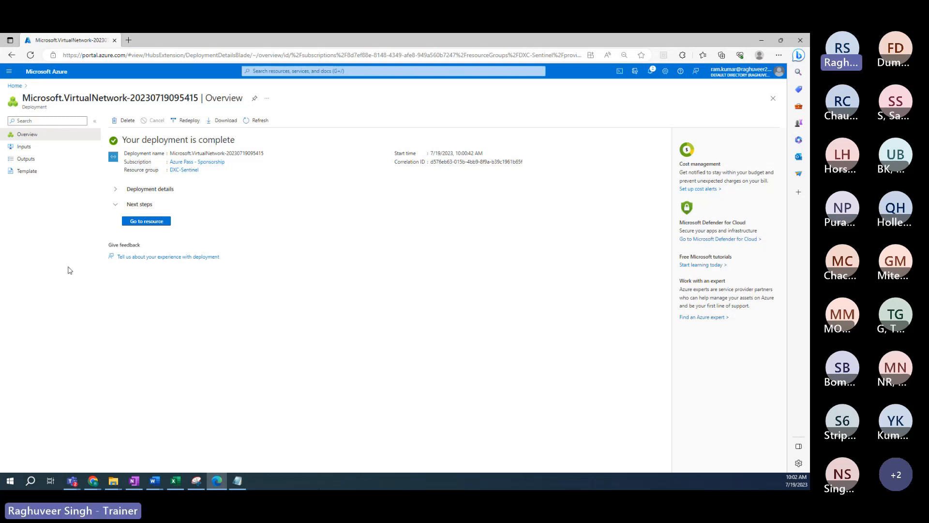
pyautogui.click(285, 71)
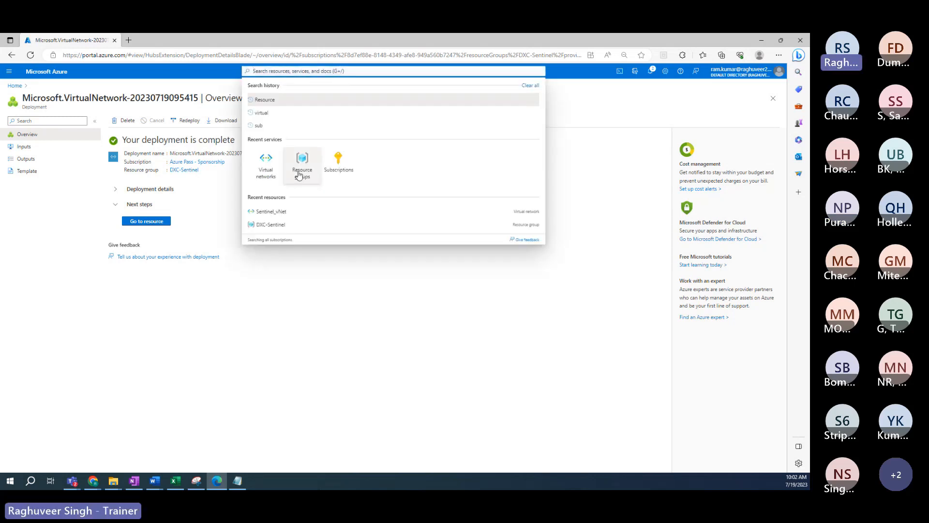
pyautogui.click(264, 167)
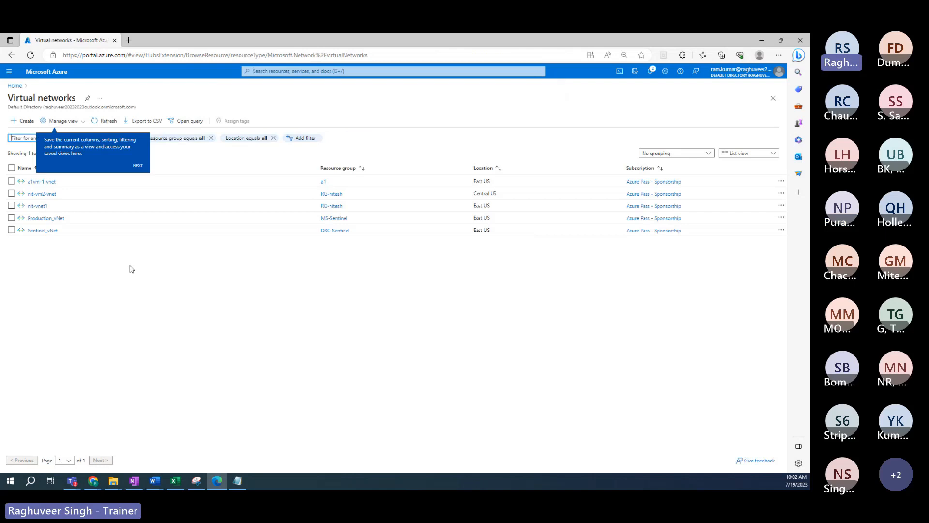
pyautogui.click(105, 121)
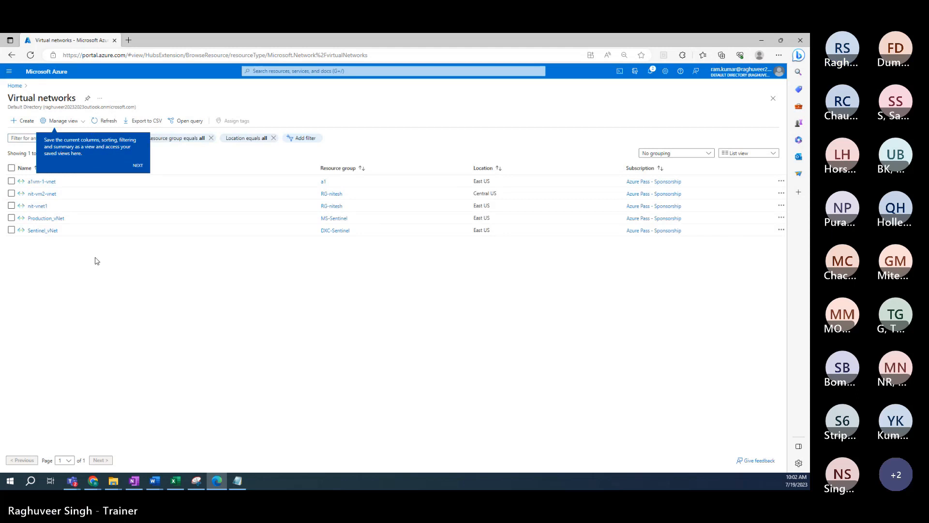
# Step: Dismiss the list tips and go to the Word notes below the Resource Group line
pyautogui.click(137, 165)
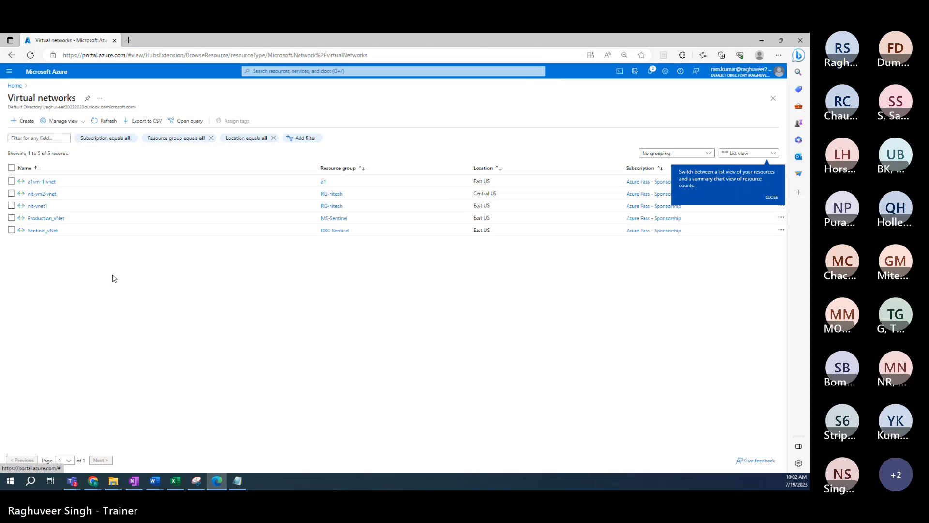
pyautogui.click(772, 197)
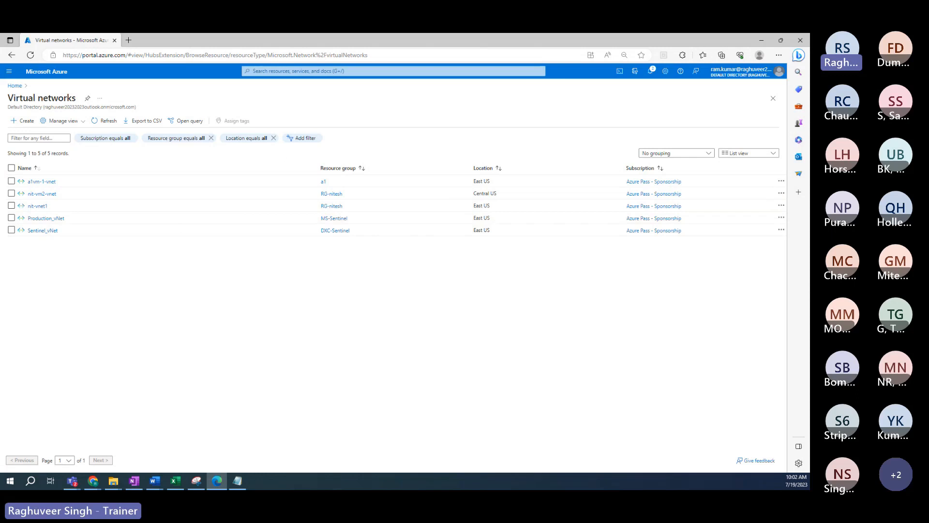
pyautogui.hotkey('alt', 'Tab')
pyautogui.click(289, 302)
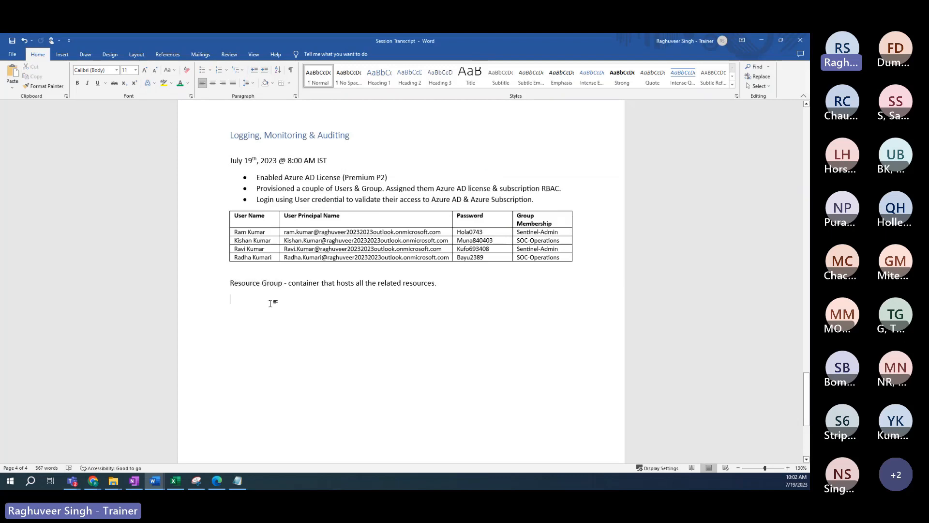
# Step: Add notes to provision Virtual Networks for different Address Spaces and Virtual Machines (Windows & Linux)
pyautogui.write('Provisoin')
pyautogui.press('BackSpace')
pyautogui.press('BackSpace')
pyautogui.press('BackSpace')
pyautogui.press('BackSpace')
pyautogui.write('ion a couple of Virtual ')
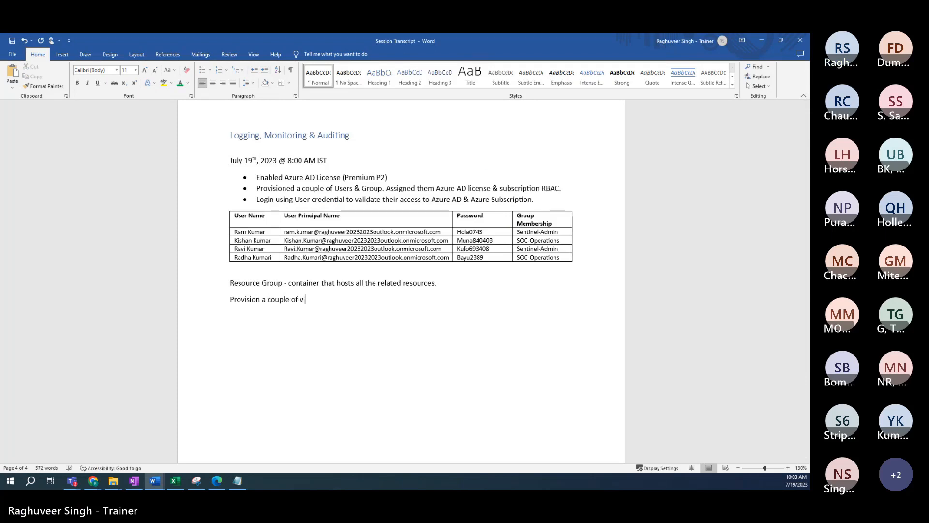
pyautogui.write('Network')
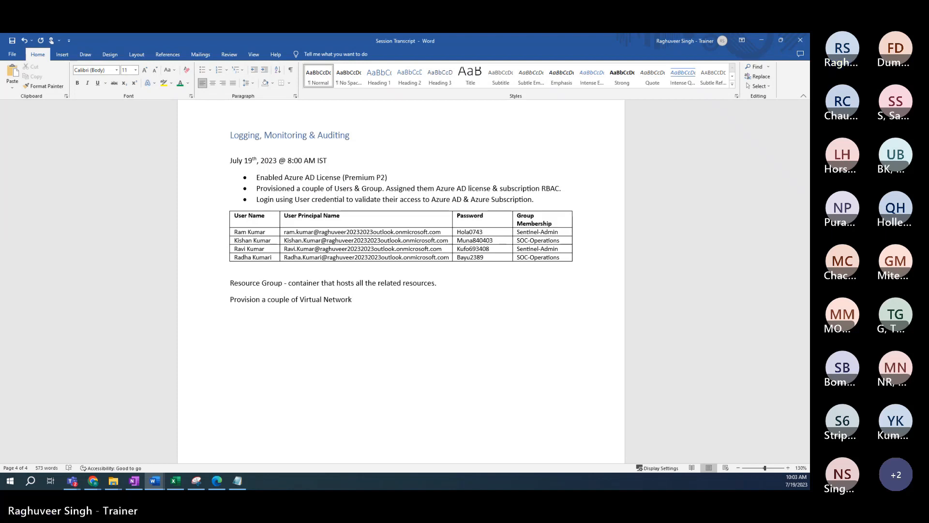
pyautogui.write('or')
pyautogui.write(' idffere')
pyautogui.press('BackSpace')
pyautogui.press('BackSpace')
pyautogui.press('BackSpace')
pyautogui.press('BackSpace')
pyautogui.write('erent Address Spaces. ')
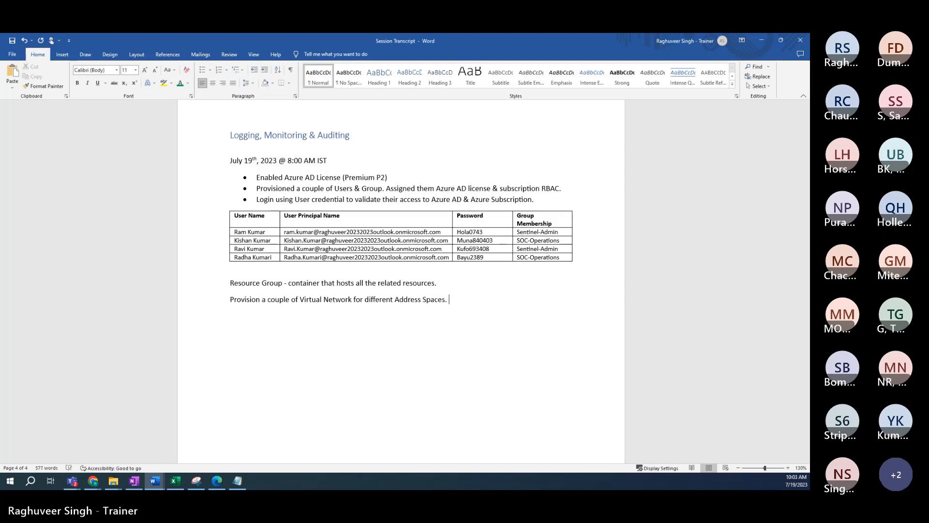
pyautogui.write('Provision a couple of Viru')
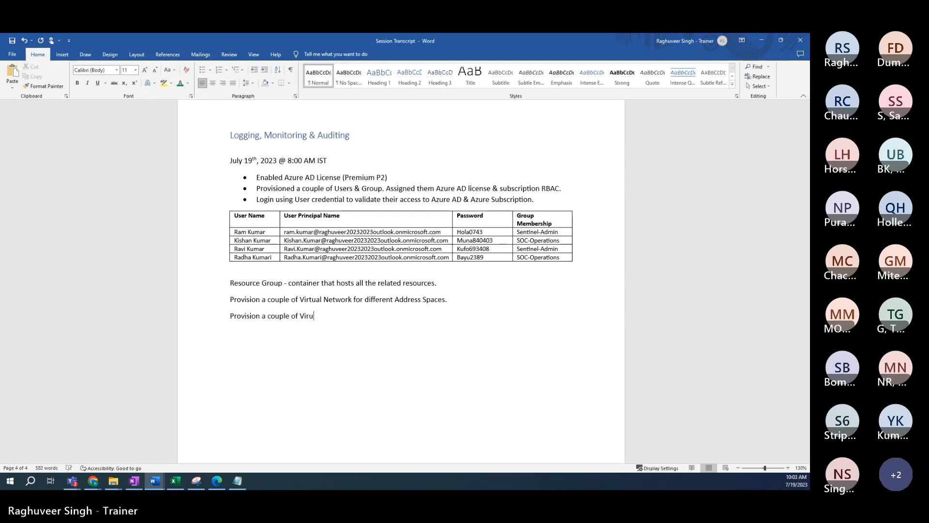
pyautogui.press('BackSpace')
pyautogui.write('tual Machines (Windows')
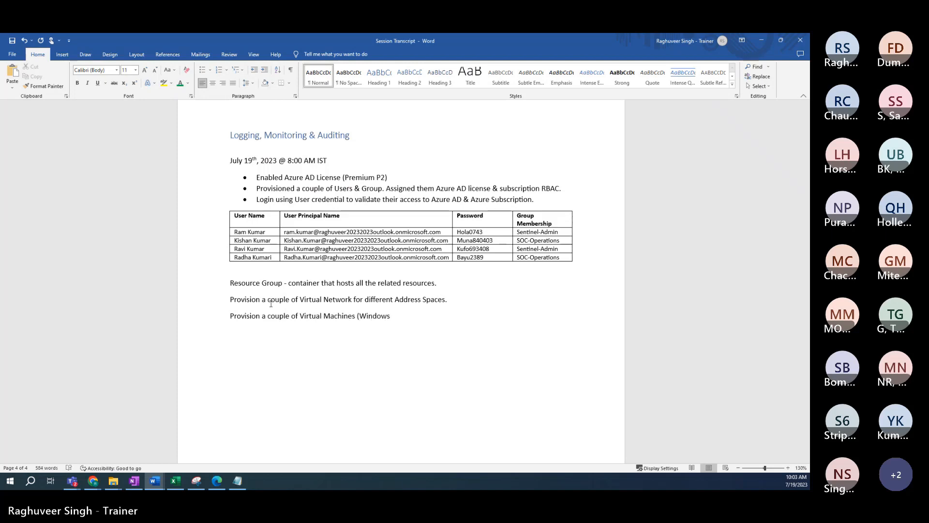
pyautogui.write(' & Linux')
# Step: Format Painter the Login line's bullets onto the three paragraphs below the table
pyautogui.scroll(1, 232, 308)
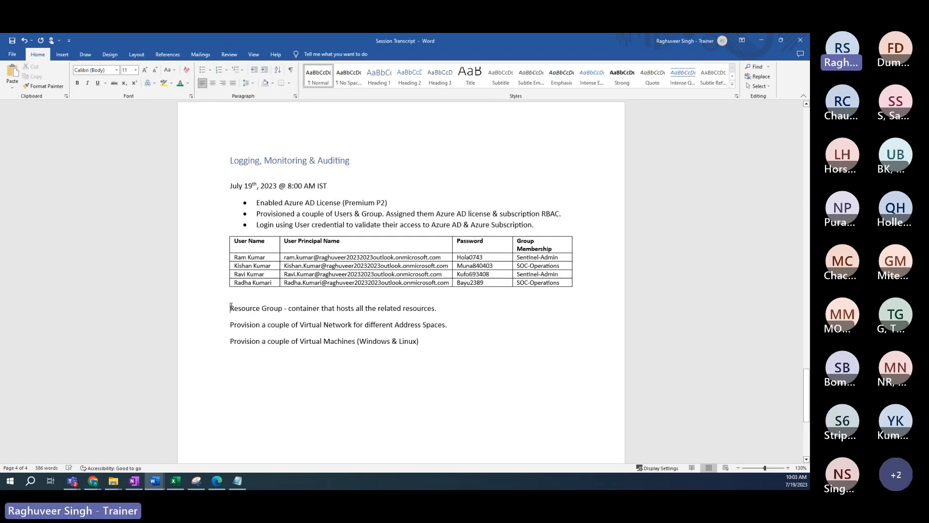
pyautogui.scroll(-1, 231, 308)
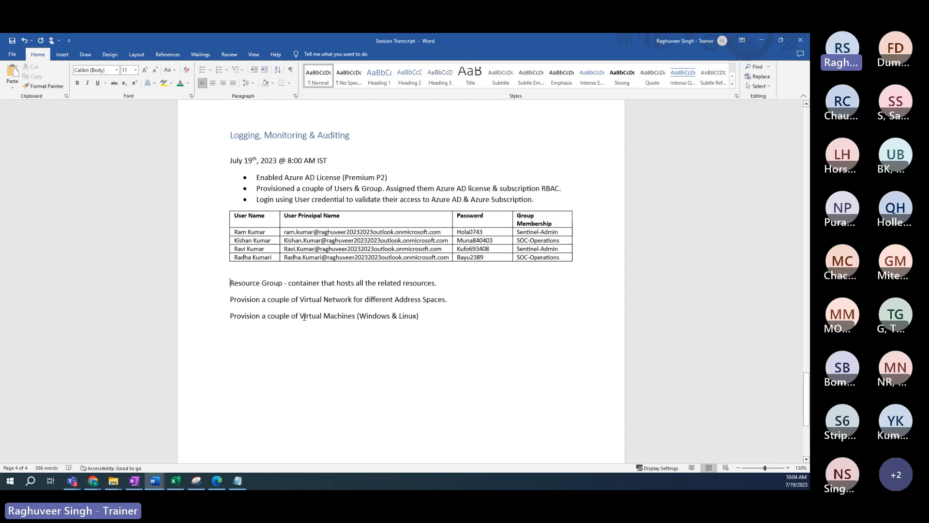
pyautogui.doubleClick(242, 285)
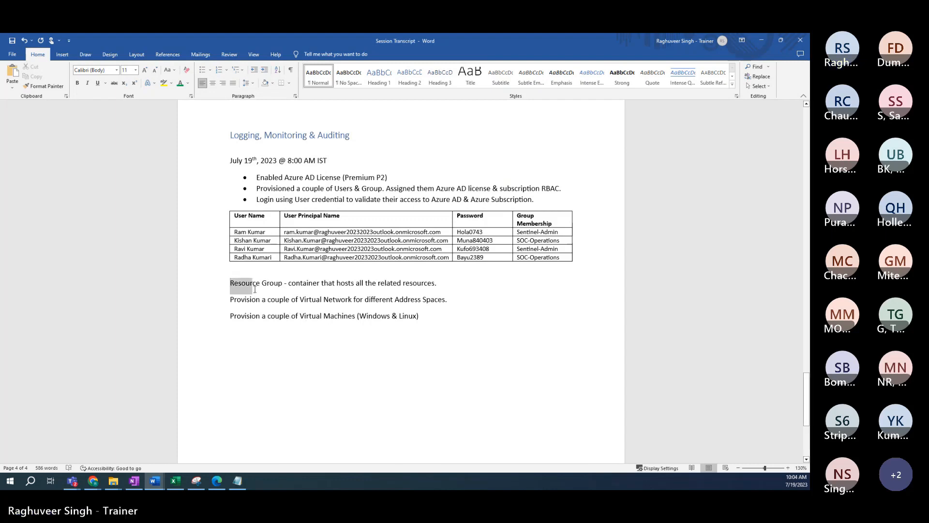
pyautogui.click(271, 199)
pyautogui.click(44, 86)
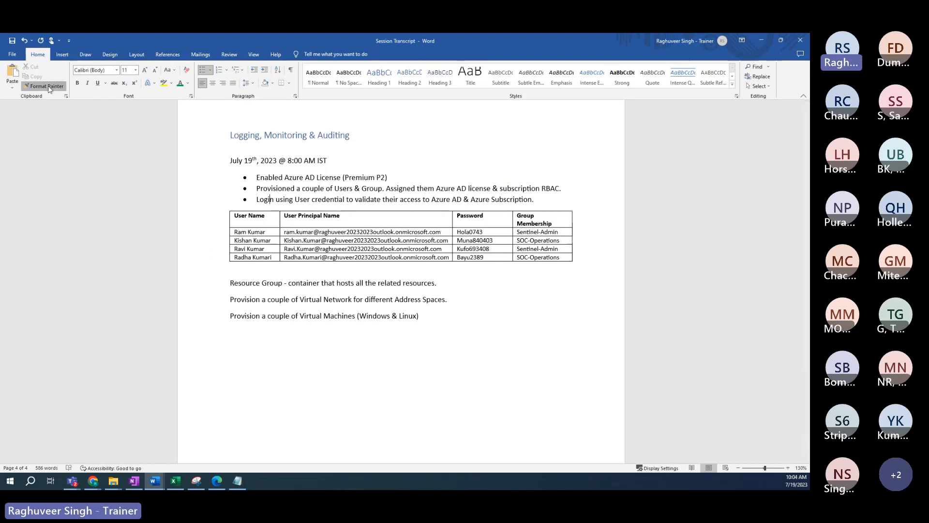
pyautogui.moveTo(227, 283); pyautogui.dragTo(420, 315)
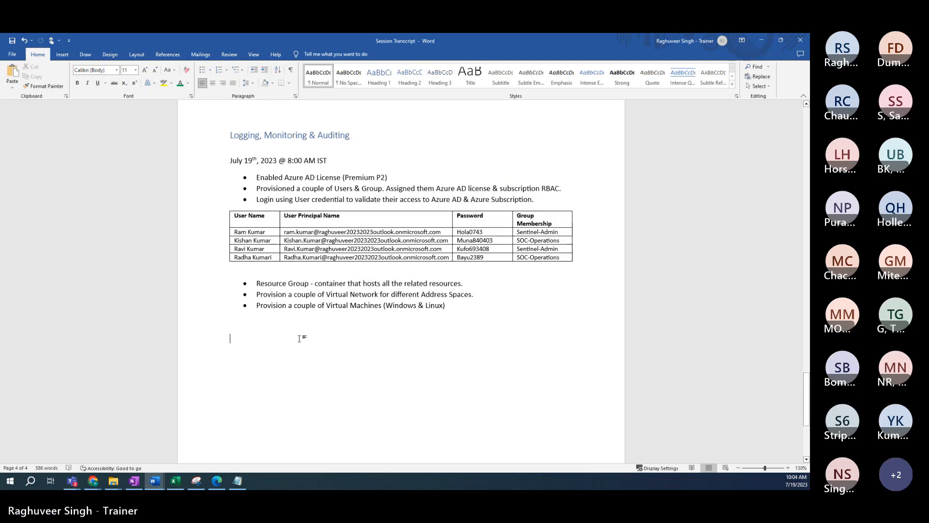
pyautogui.scroll(-2, 276, 317)
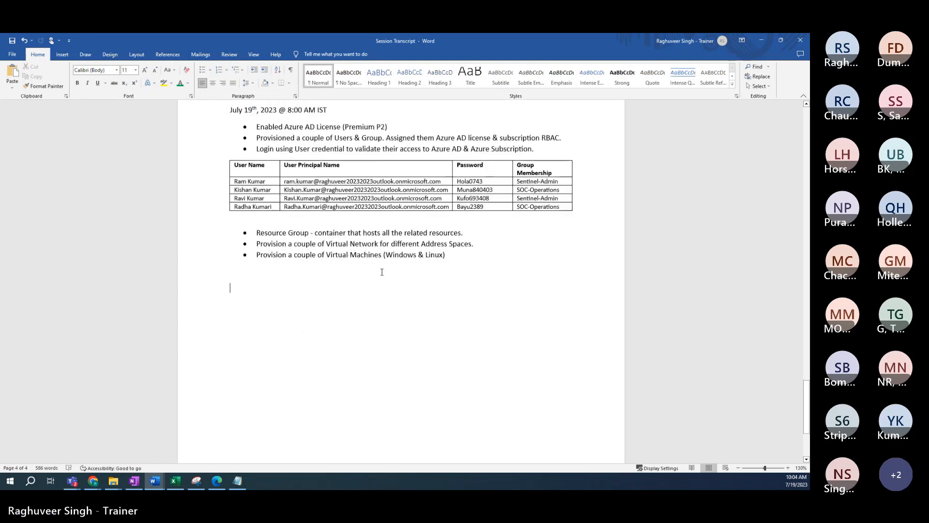
# Step: Back in Azure, search 'virtual' and open Virtual machines, listing AzureMonitorLAW and VM-1
pyautogui.hotkey('alt', 'Tab')
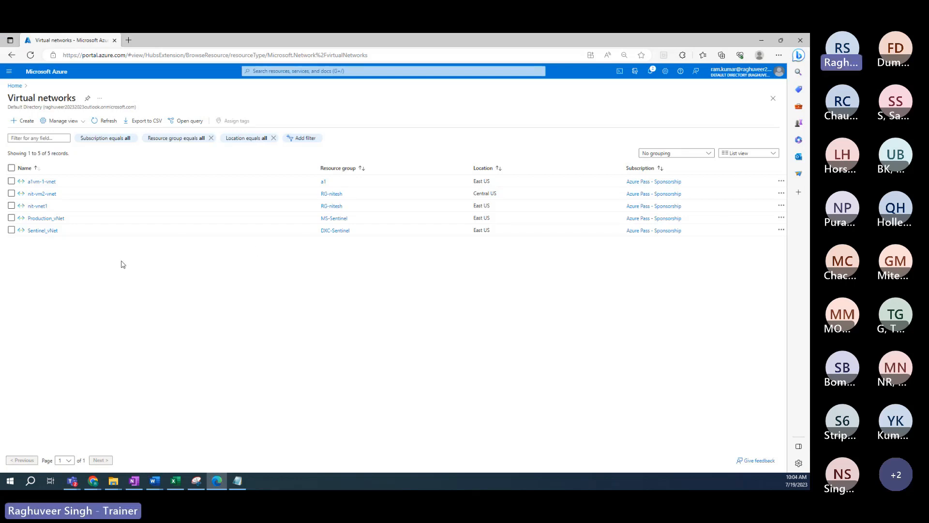
pyautogui.click(265, 71)
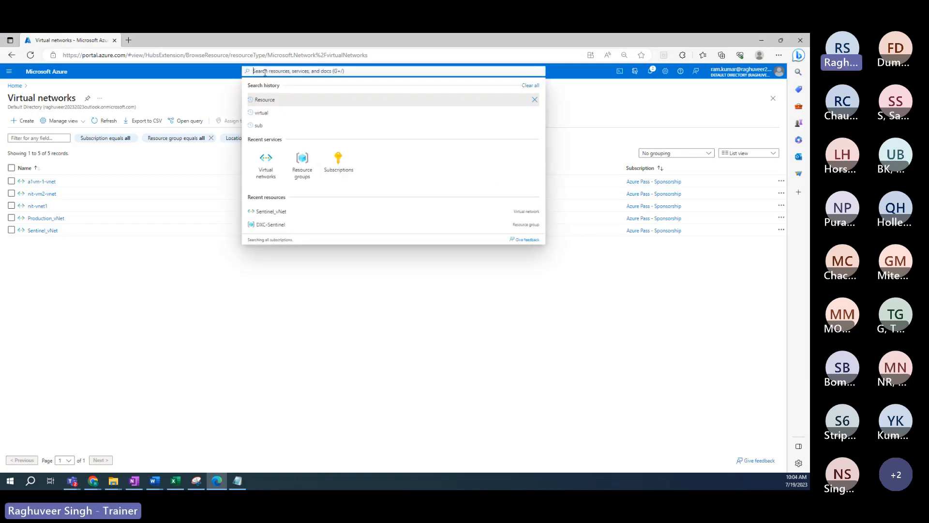
pyautogui.write('virtual')
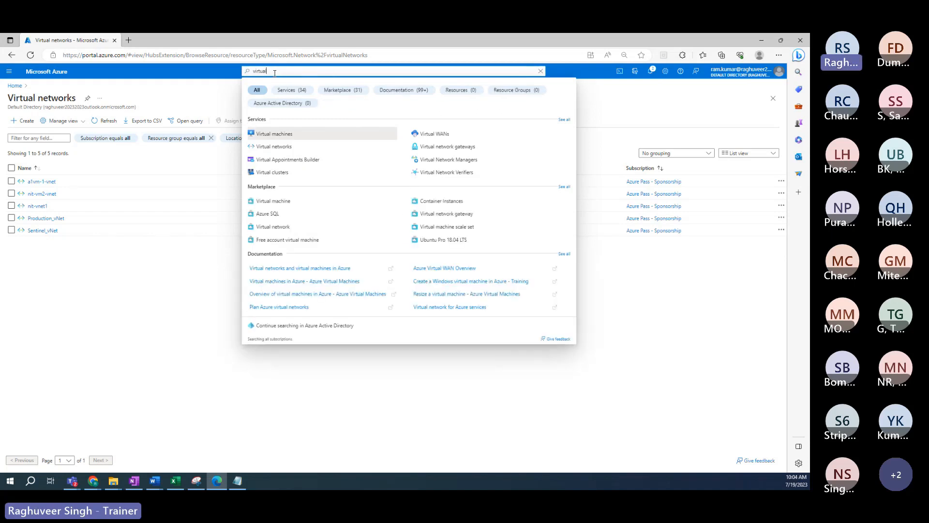
pyautogui.click(270, 134)
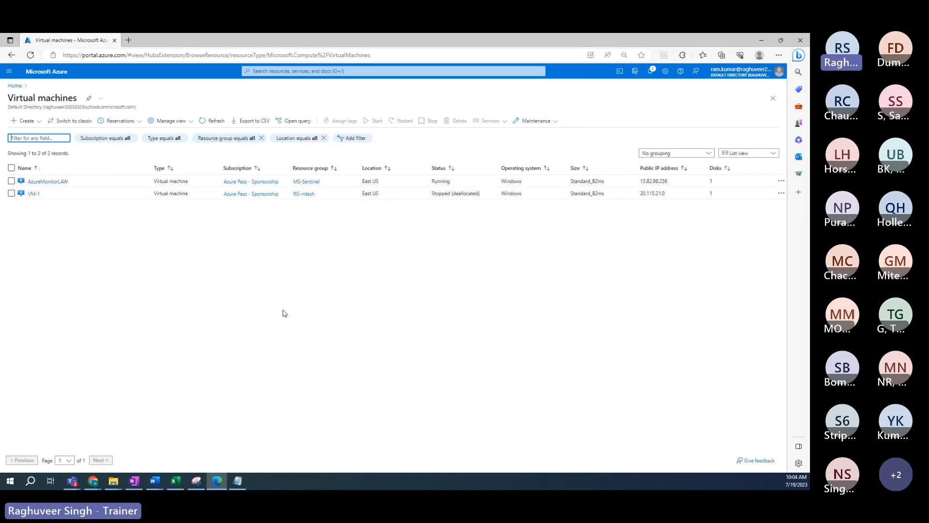
# Step: Browse the VM list's column editor options, then close it without adding columns
pyautogui.click(169, 125)
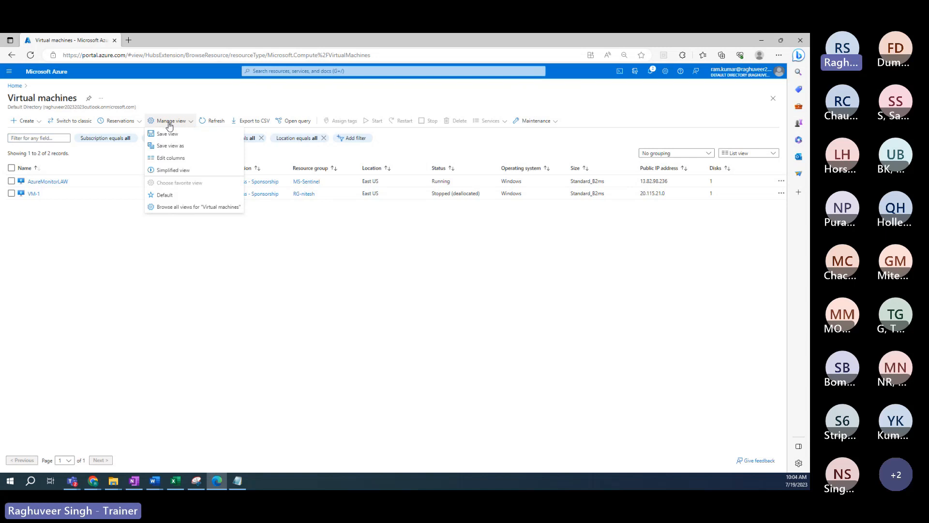
pyautogui.click(167, 161)
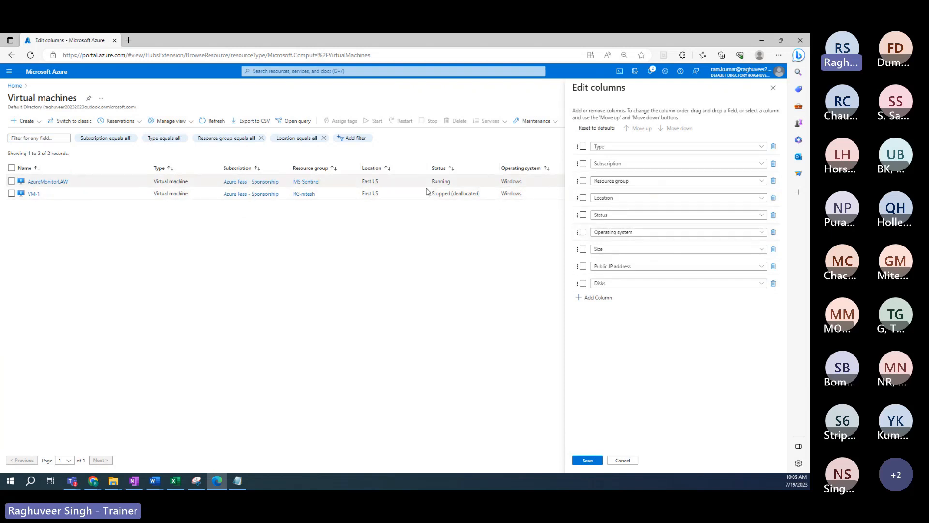
pyautogui.click(594, 297)
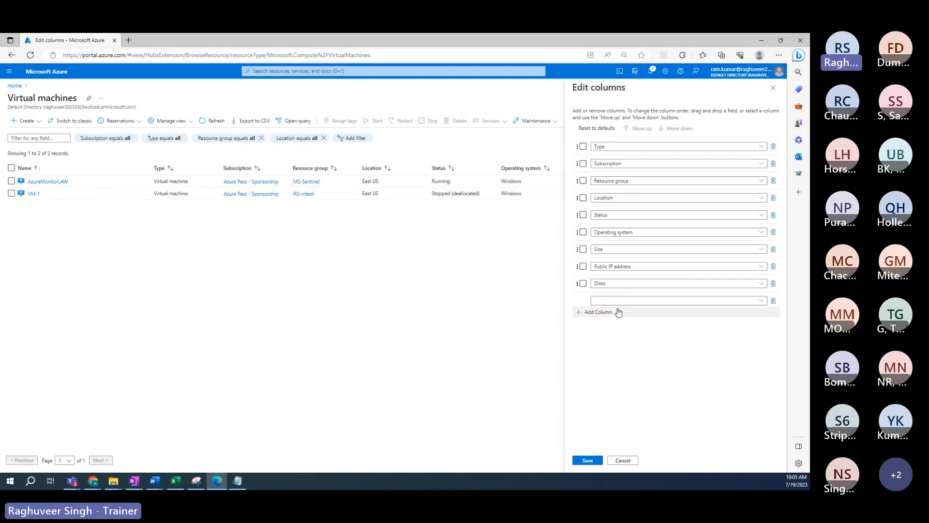
pyautogui.click(762, 303)
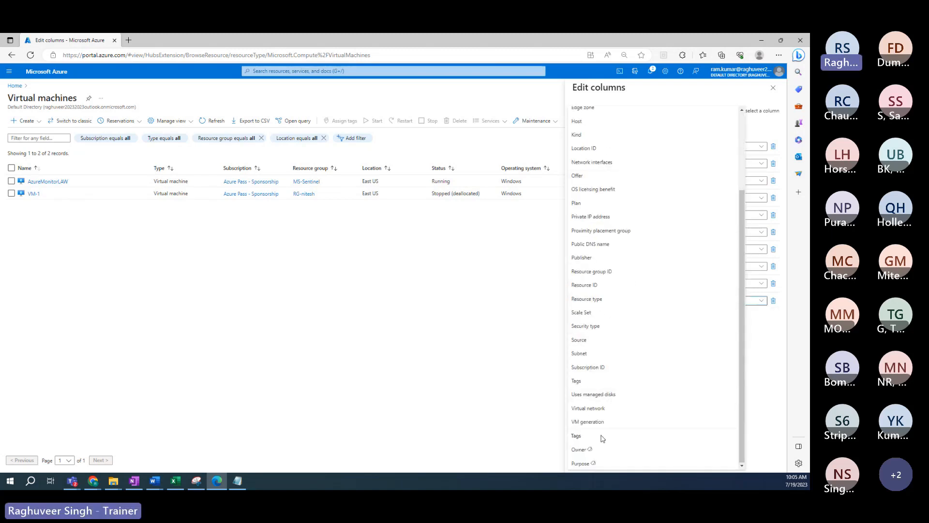
pyautogui.scroll(2, 605, 360)
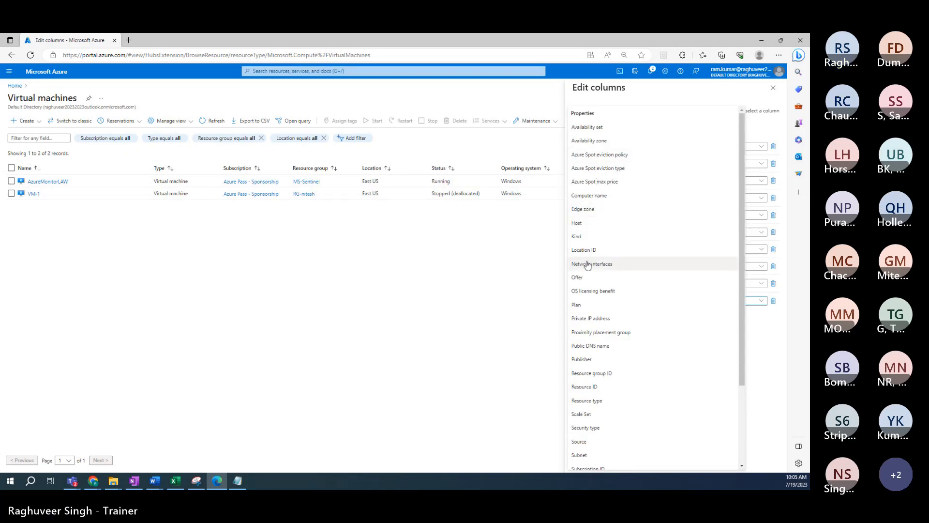
pyautogui.scroll(-3, 595, 329)
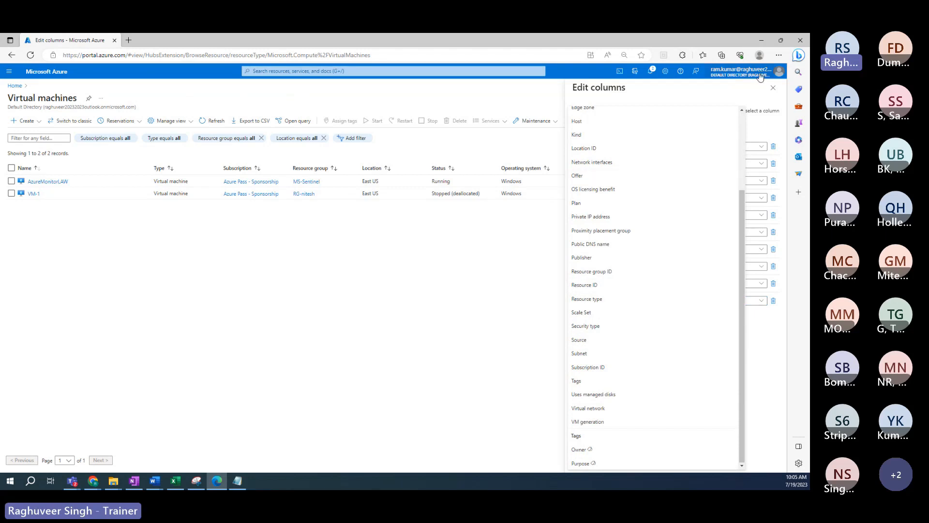
pyautogui.click(773, 88)
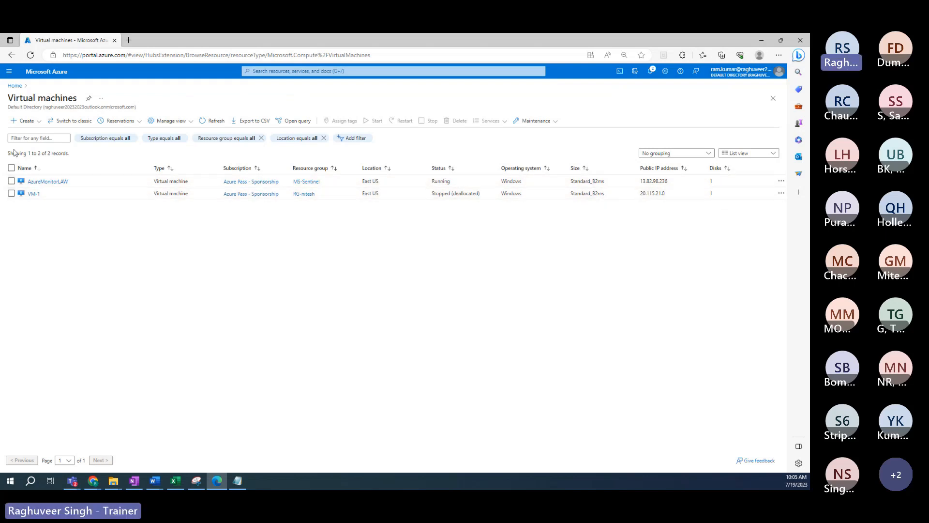
# Step: Check AzureMonitorLAW's size (Standard B2ms, 2 vCPUs, 8 GB RAM), then open VM-1's overview
pyautogui.click(48, 181)
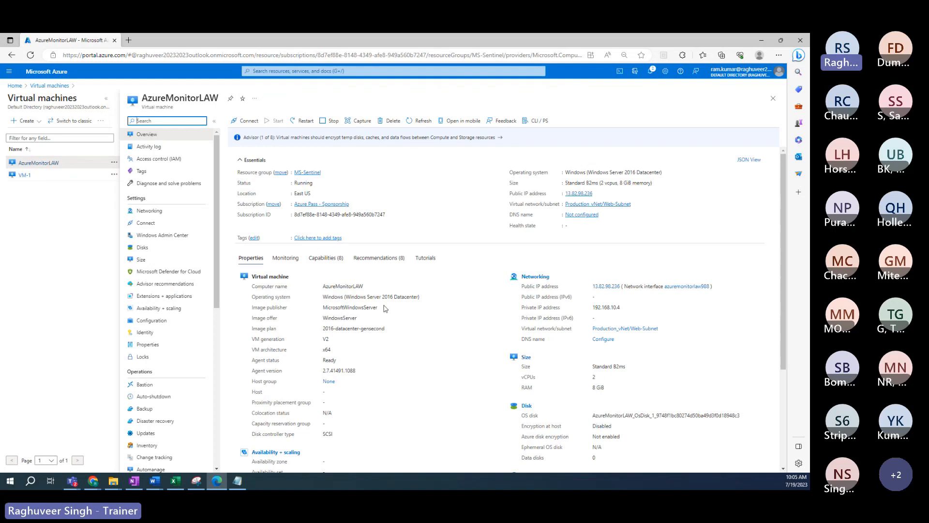
pyautogui.scroll(-1, 368, 339)
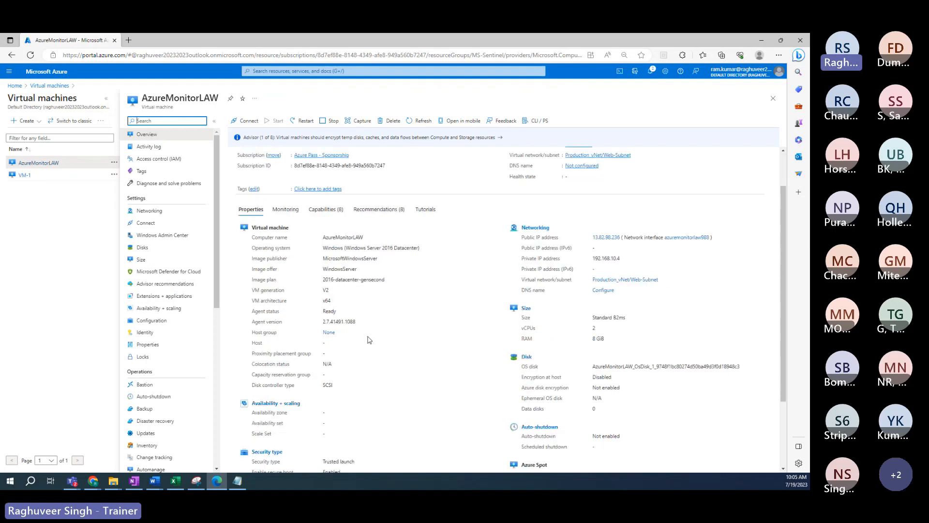
pyautogui.doubleClick(525, 308)
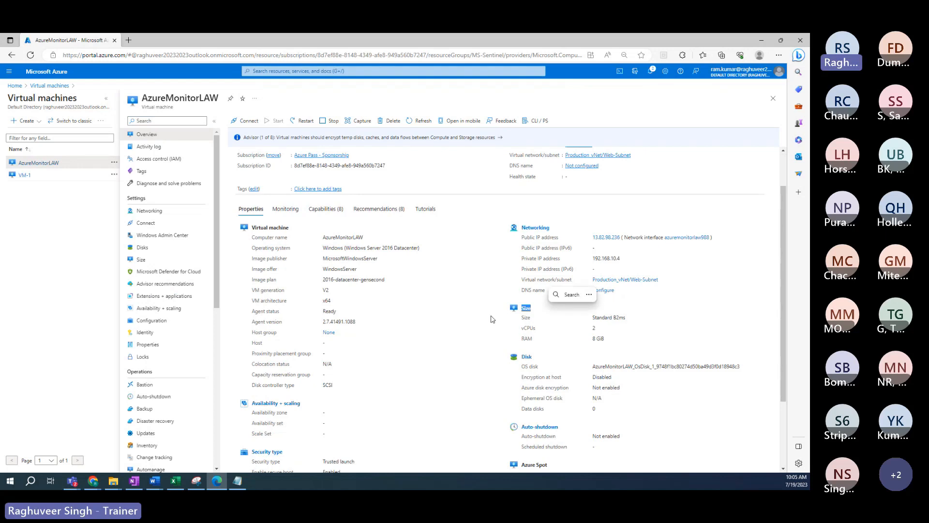
pyautogui.scroll(1, 520, 312)
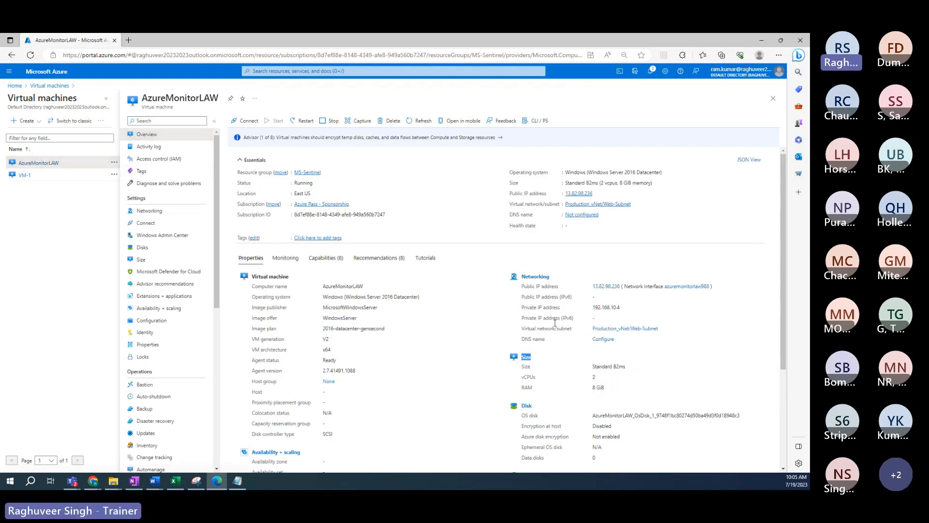
pyautogui.moveTo(593, 368); pyautogui.dragTo(627, 369)
pyautogui.moveTo(522, 377); pyautogui.dragTo(536, 377)
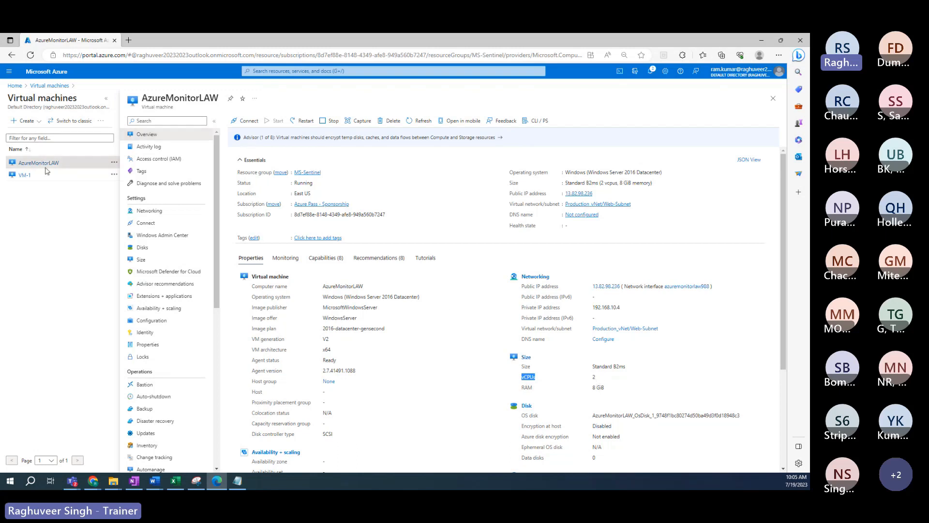
pyautogui.click(23, 175)
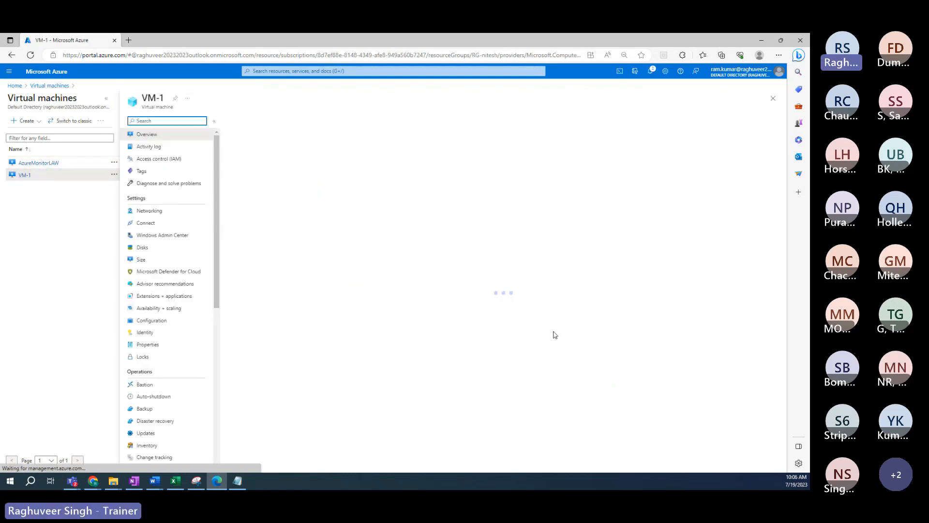
# Step: Review VM-1's stopped (deallocated) status, then return to Virtual machines via recent services
pyautogui.scroll(-1, 611, 306)
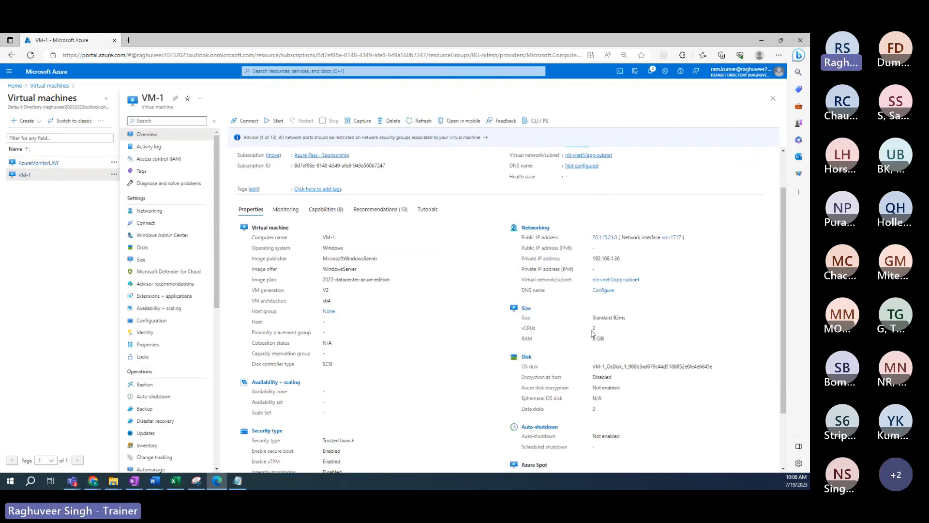
pyautogui.scroll(1, 592, 333)
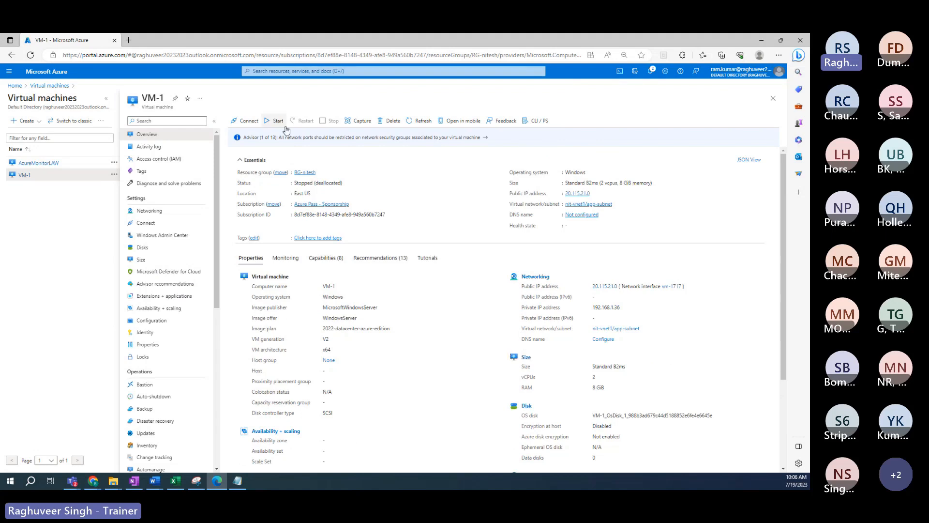
pyautogui.click(279, 72)
pyautogui.click(266, 160)
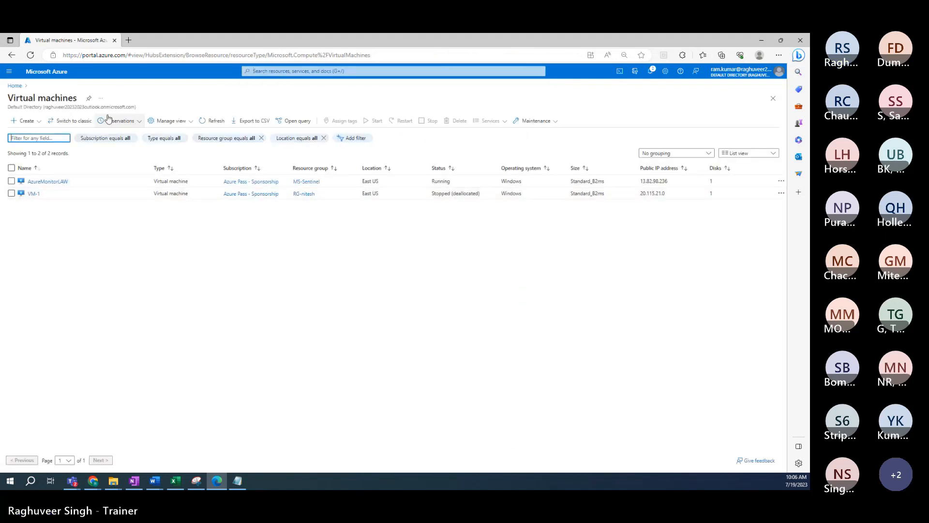
# Step: Start a new Azure virtual machine in resource group DXC-Sentinel and begin entering its name
pyautogui.click(26, 121)
pyautogui.click(37, 140)
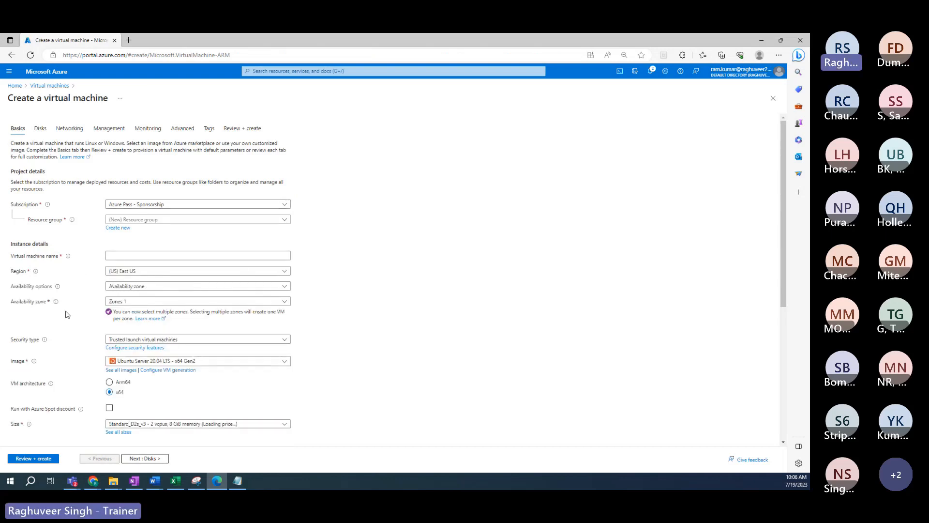
pyautogui.scroll(-1, 67, 315)
pyautogui.scroll(1, 86, 270)
pyautogui.click(139, 221)
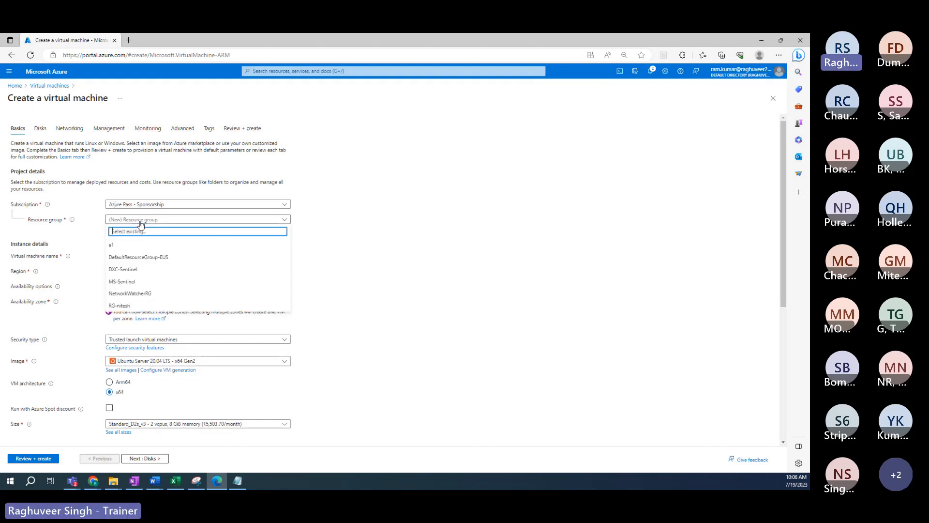
pyautogui.click(123, 273)
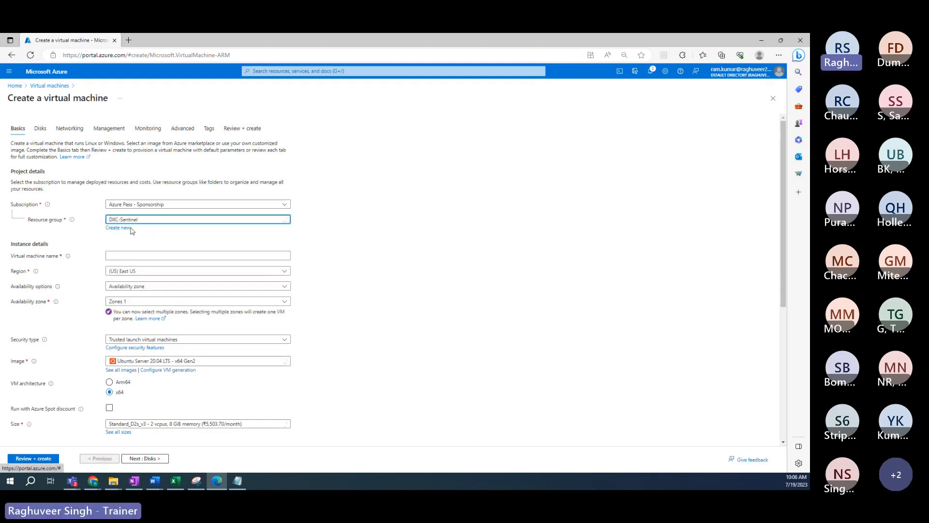
pyautogui.scroll(-1, 63, 222)
pyautogui.click(128, 204)
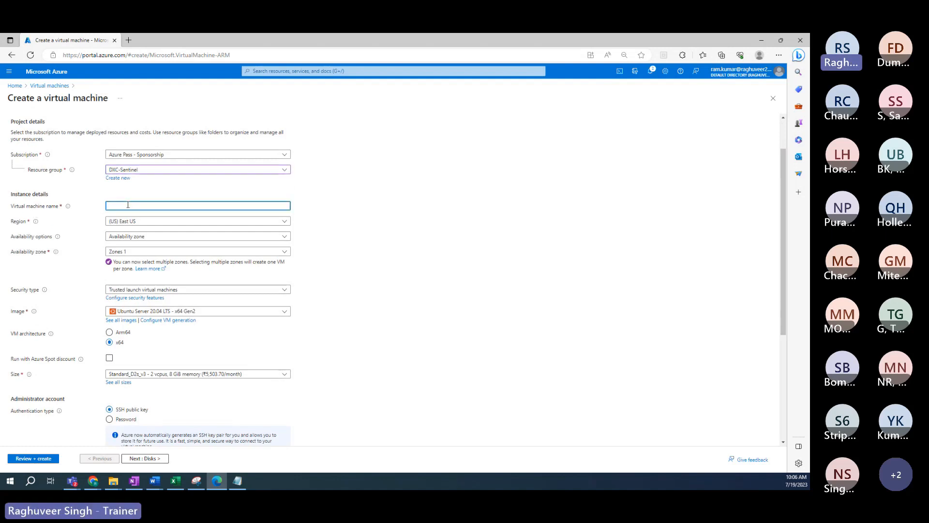
pyautogui.write('Windows2')
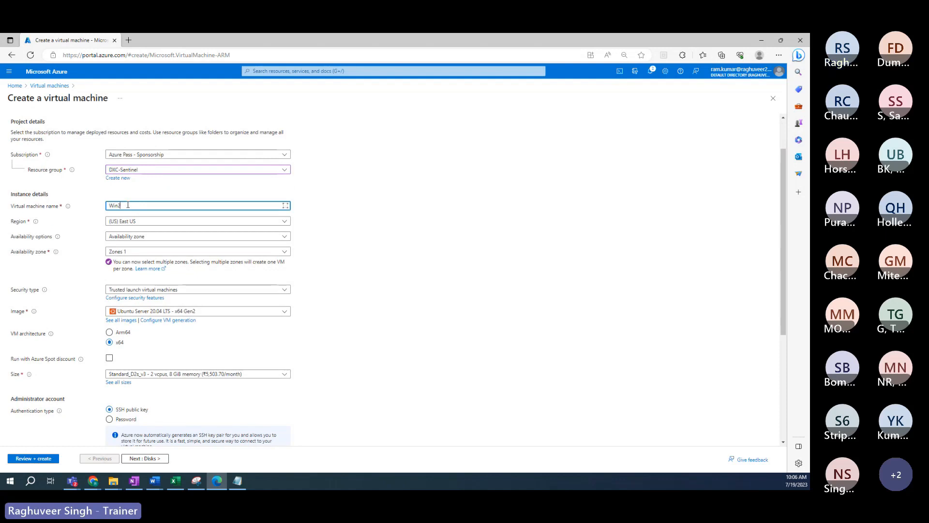
pyautogui.write('k1')
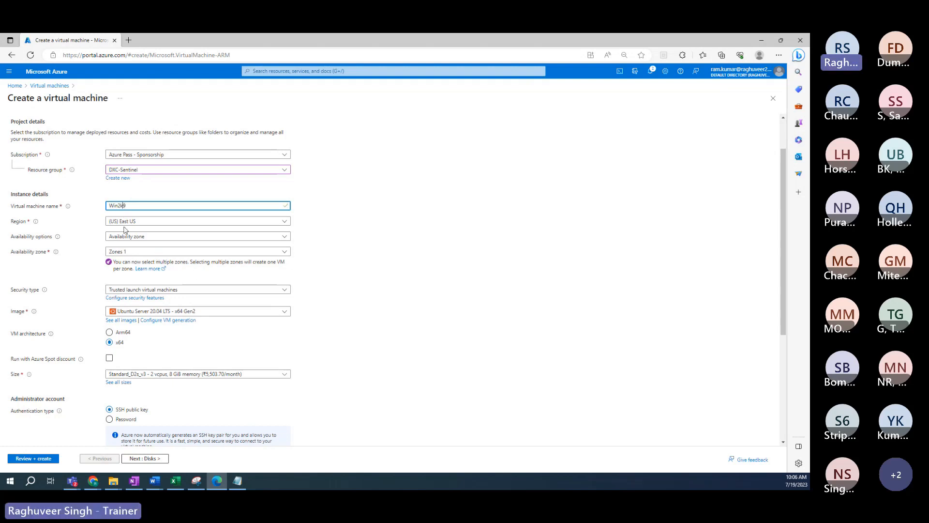
pyautogui.write('1')
# Step: Set availability to No infrastructure redundancy and security type to Standard
pyautogui.click(126, 237)
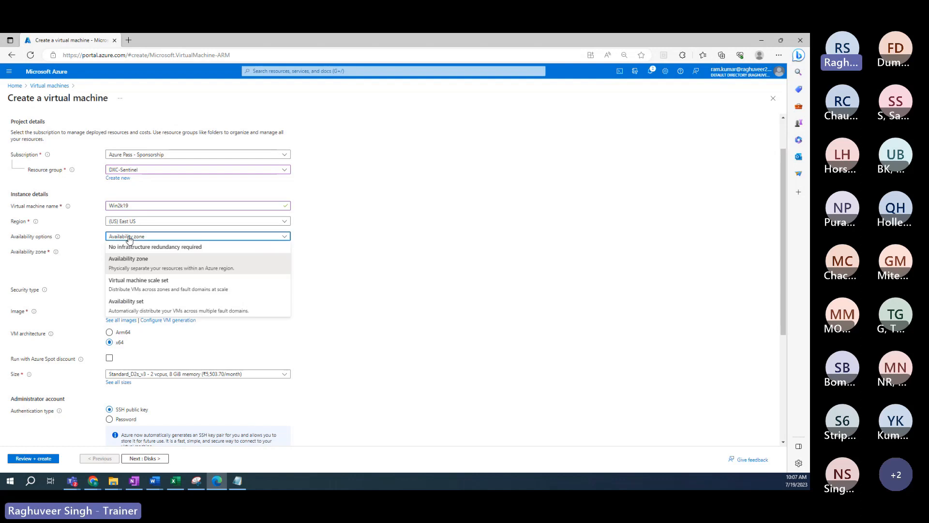
pyautogui.click(129, 248)
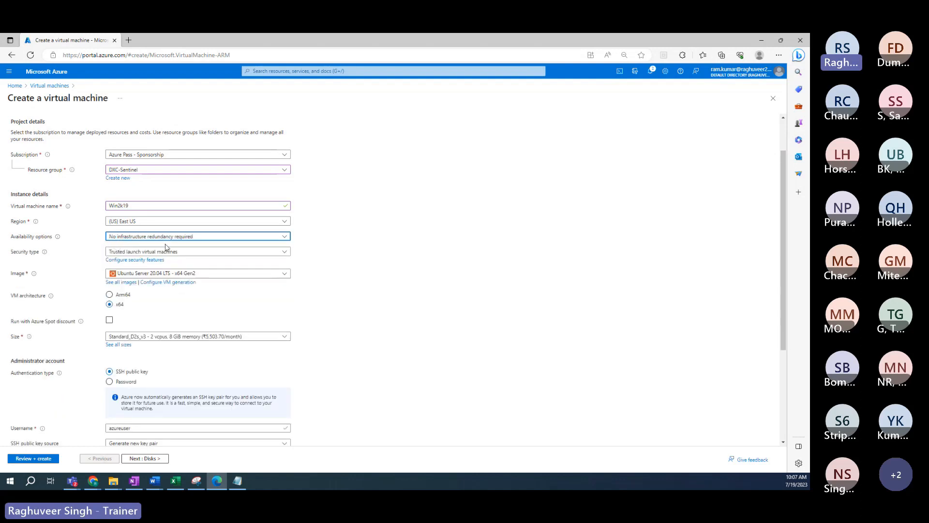
pyautogui.scroll(-1, 15, 229)
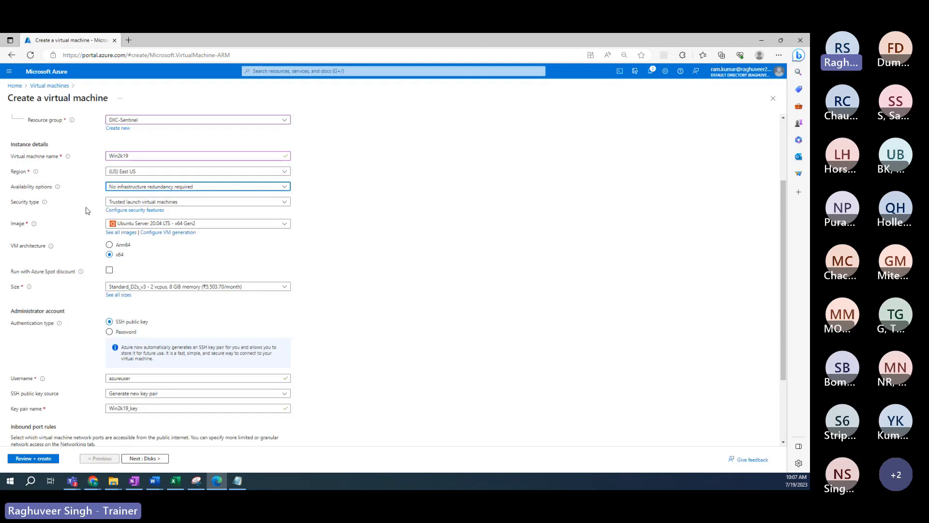
pyautogui.click(121, 202)
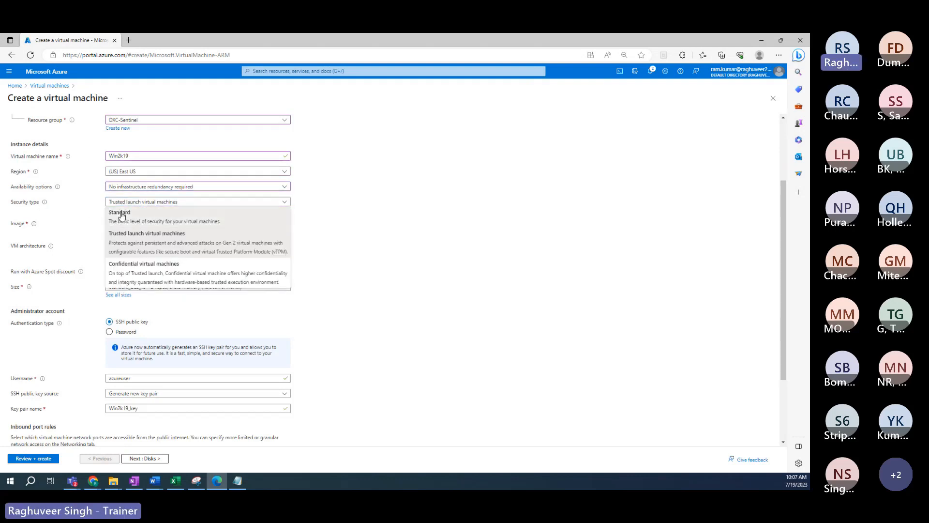
pyautogui.click(121, 216)
pyautogui.click(121, 202)
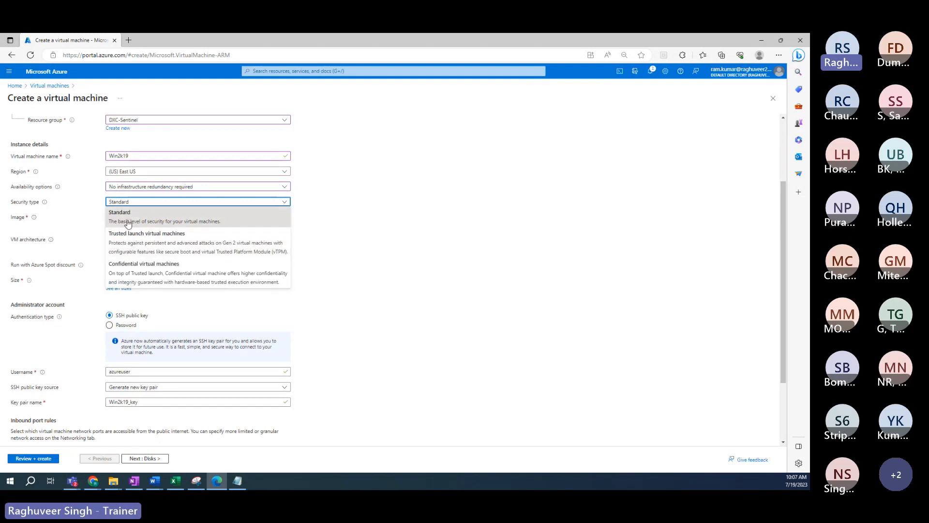
pyautogui.click(129, 220)
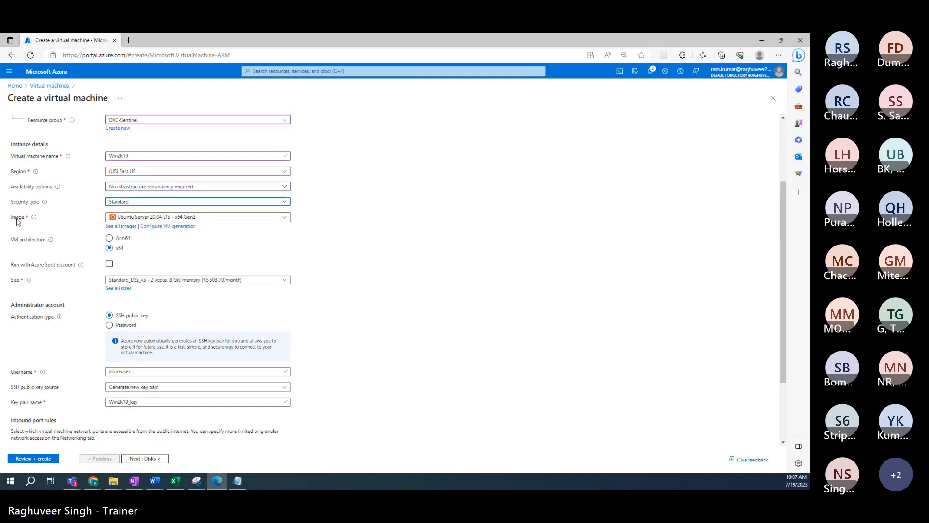
# Step: Choose the Windows Server 2019 Datacenter image and the Standard_DS1_v2 size
pyautogui.moveTo(30, 221)
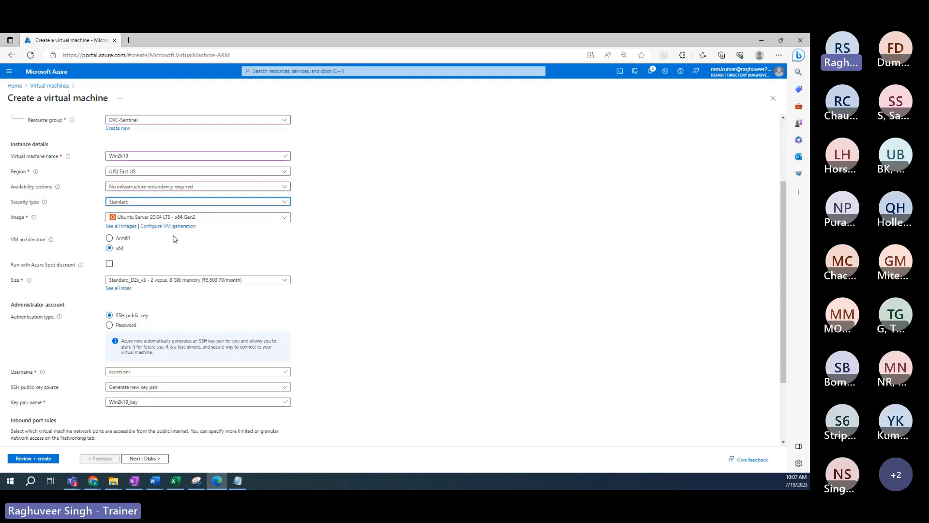
pyautogui.click(170, 220)
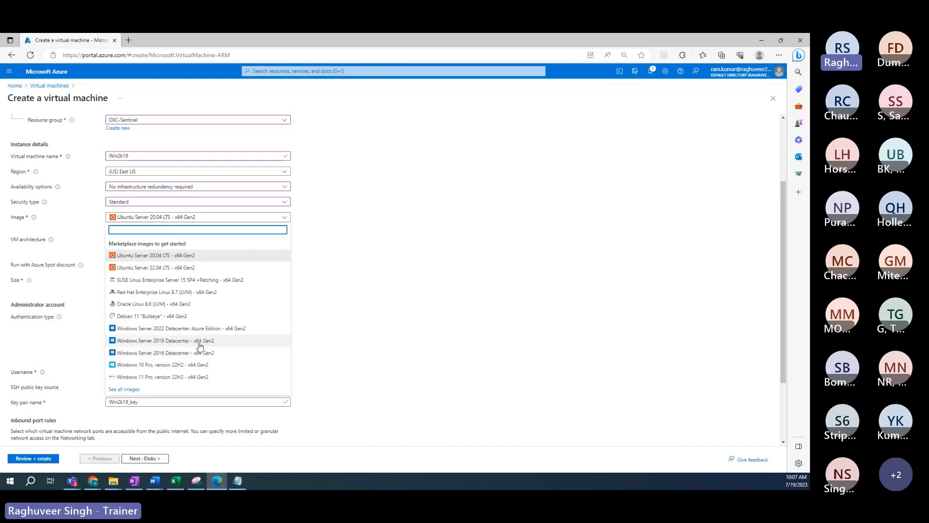
pyautogui.click(166, 345)
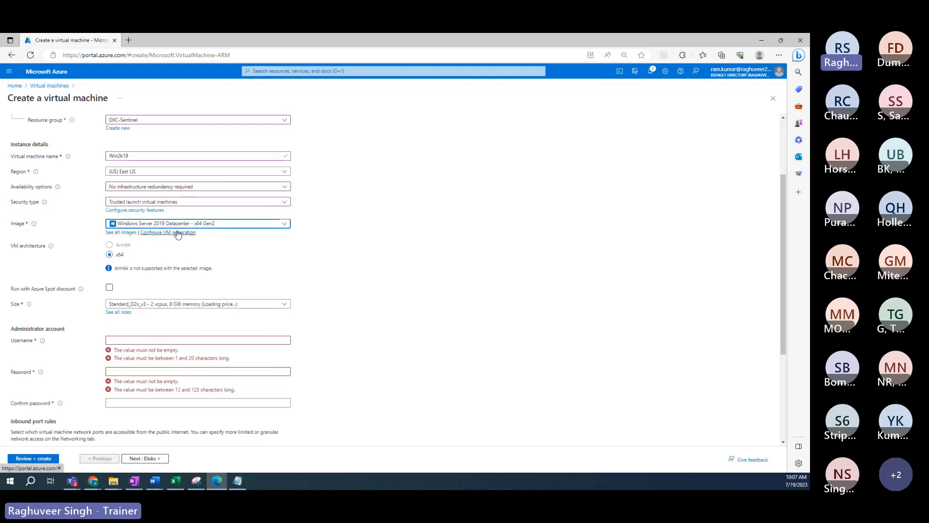
pyautogui.scroll(-1, 59, 261)
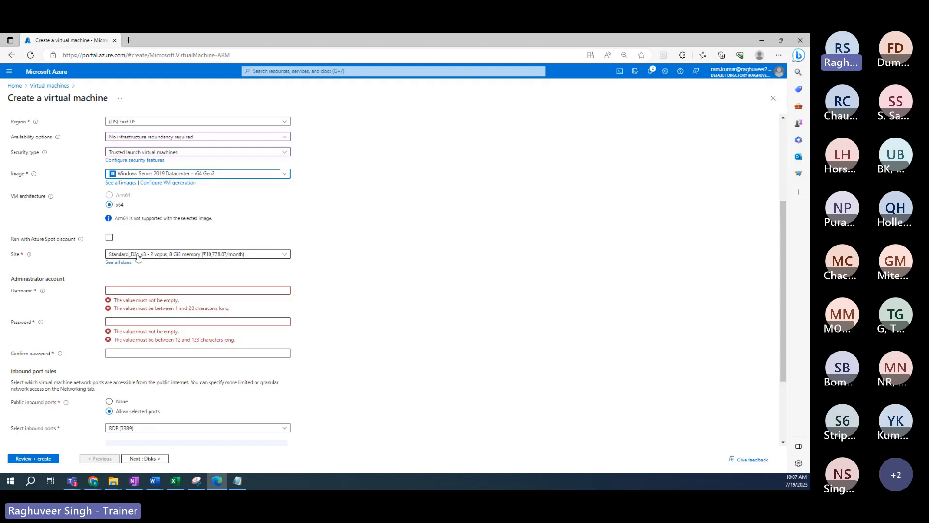
pyautogui.click(151, 257)
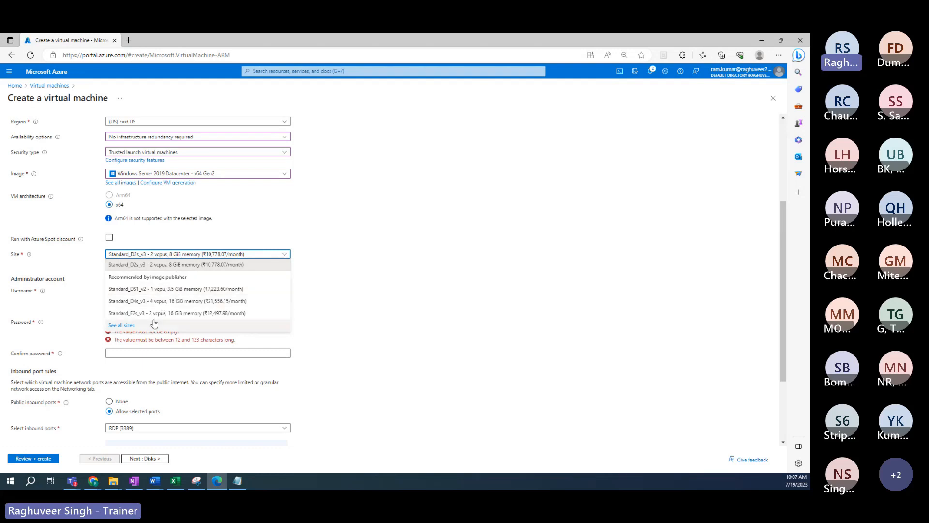
pyautogui.click(155, 291)
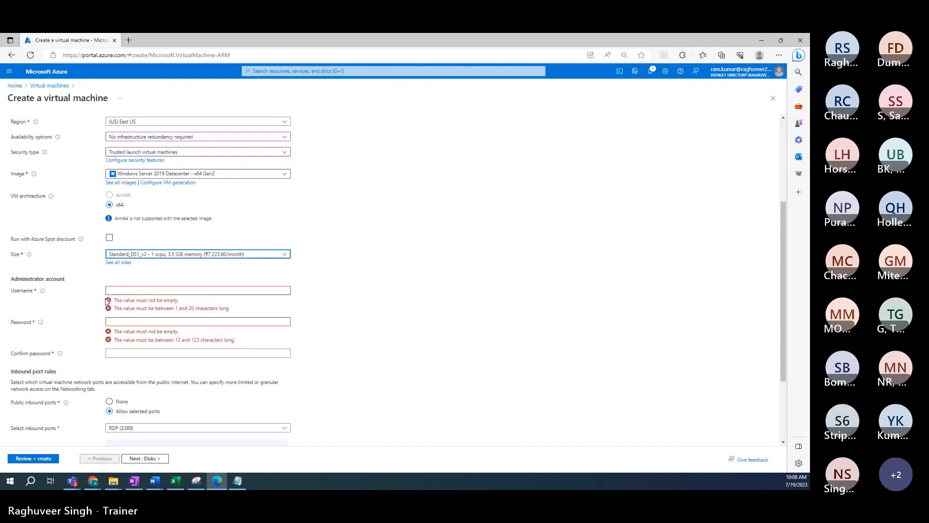
pyautogui.scroll(-1, 48, 297)
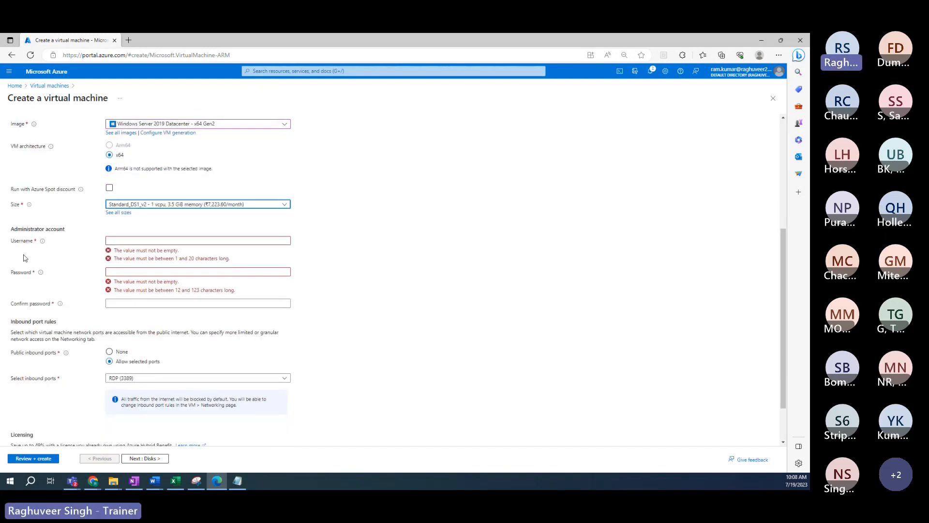
# Step: Enter the administrator username, then type the password and confirm it
pyautogui.click(123, 243)
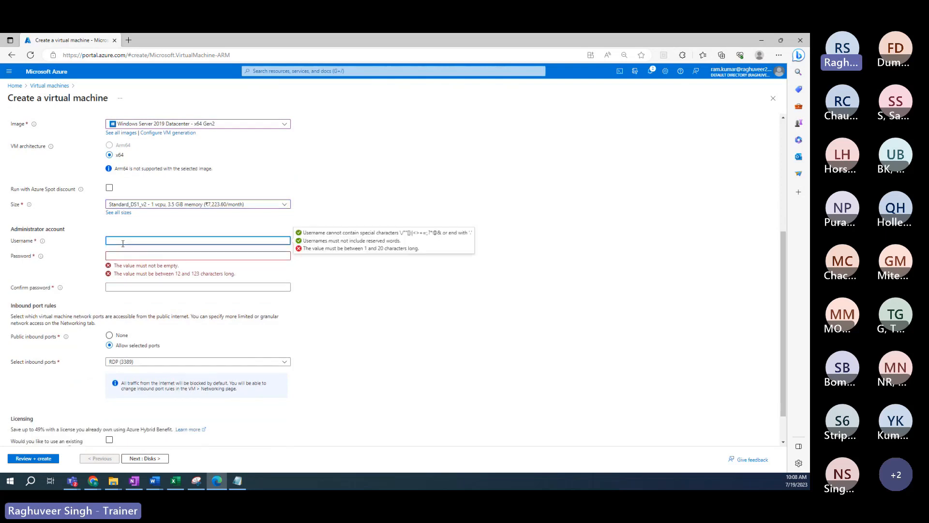
pyautogui.write('Azureu')
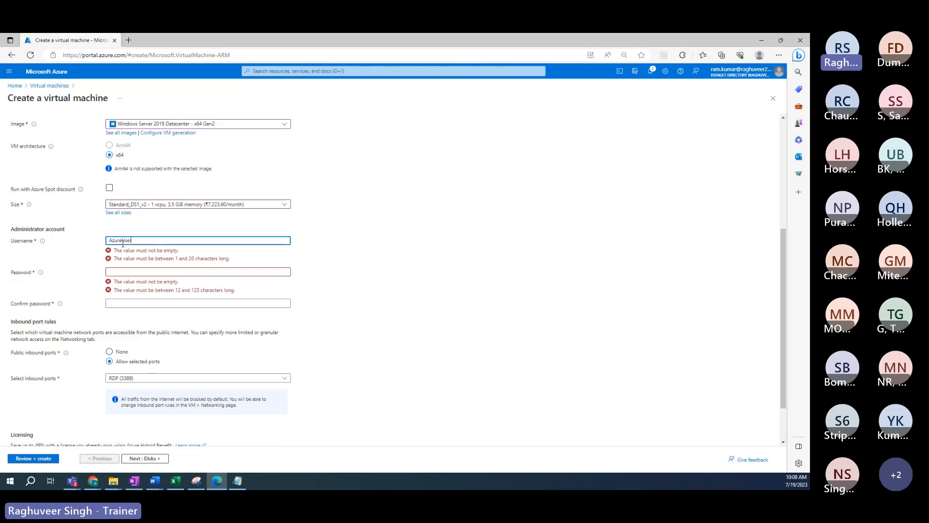
pyautogui.click(124, 253)
pyautogui.write('••••••••')
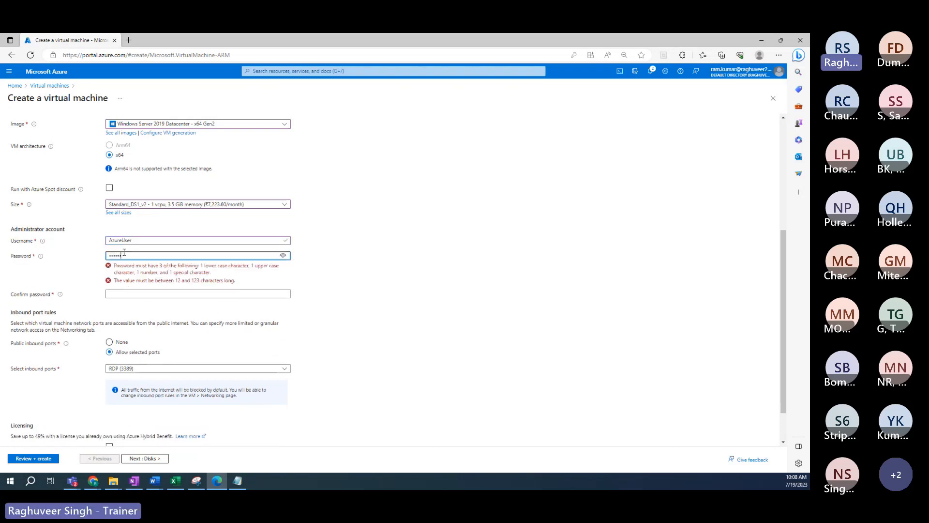
pyautogui.write('••')
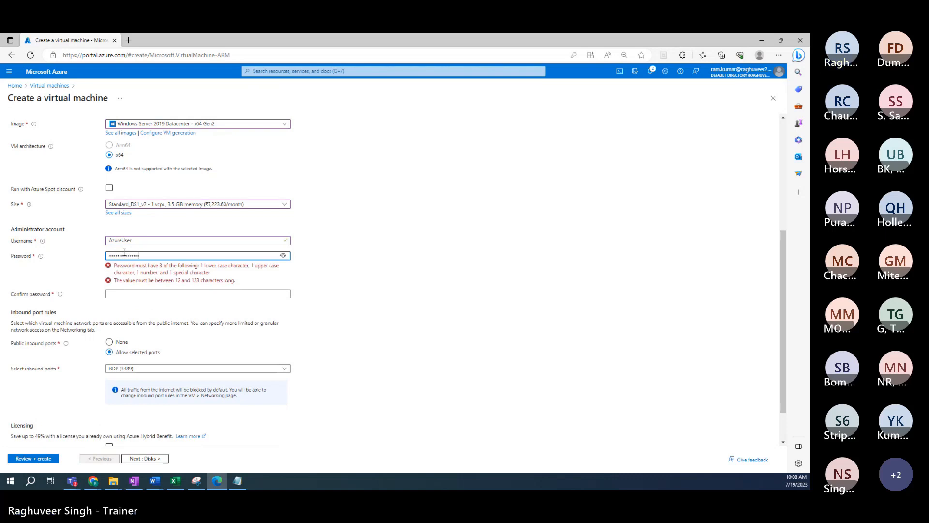
pyautogui.click(142, 269)
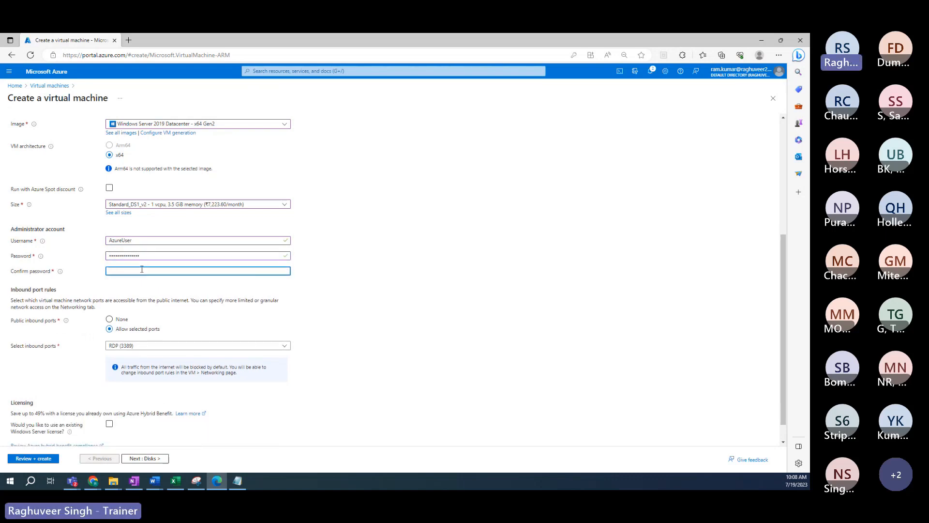
pyautogui.write('•••••')
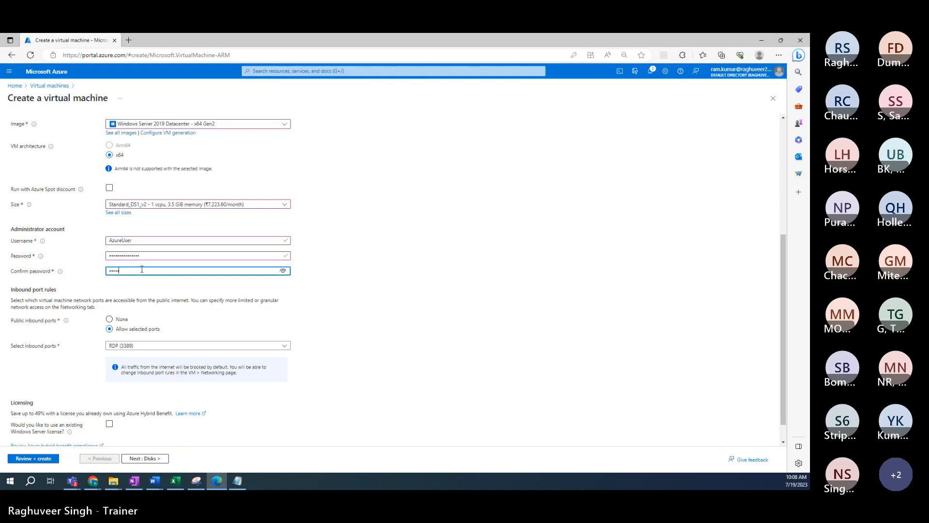
pyautogui.write('•')
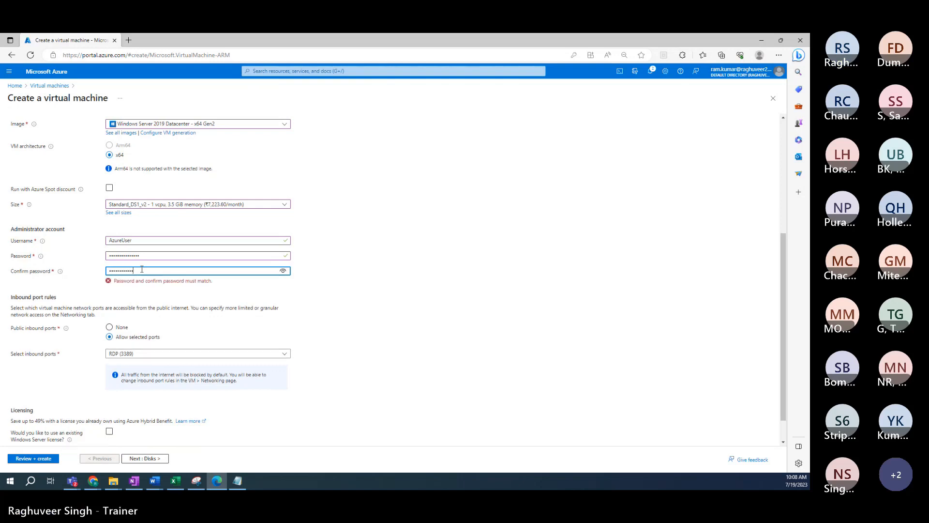
pyautogui.click(318, 295)
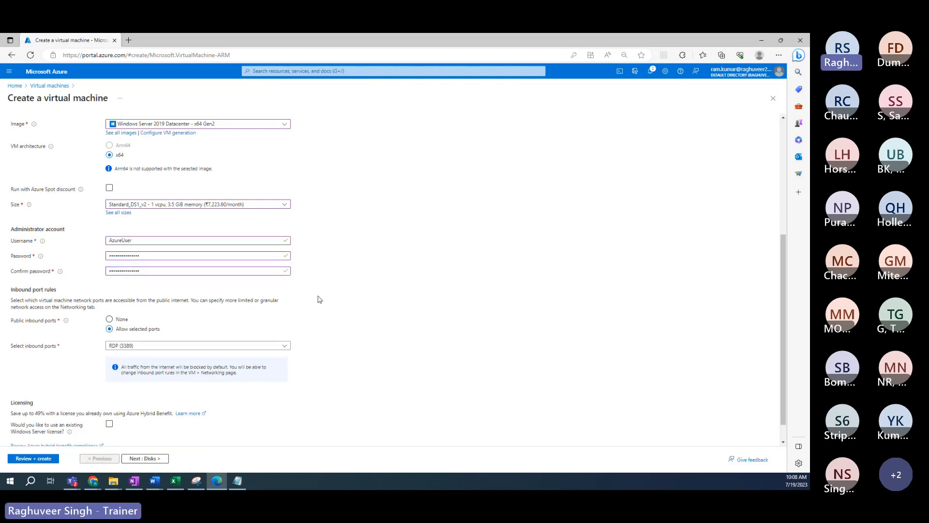
pyautogui.scroll(-2, 143, 282)
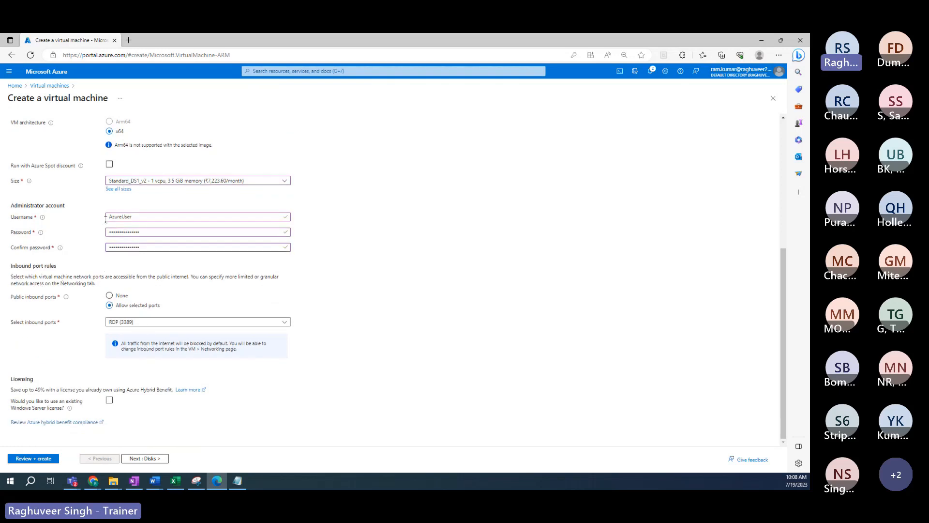
pyautogui.scroll(5, 118, 364)
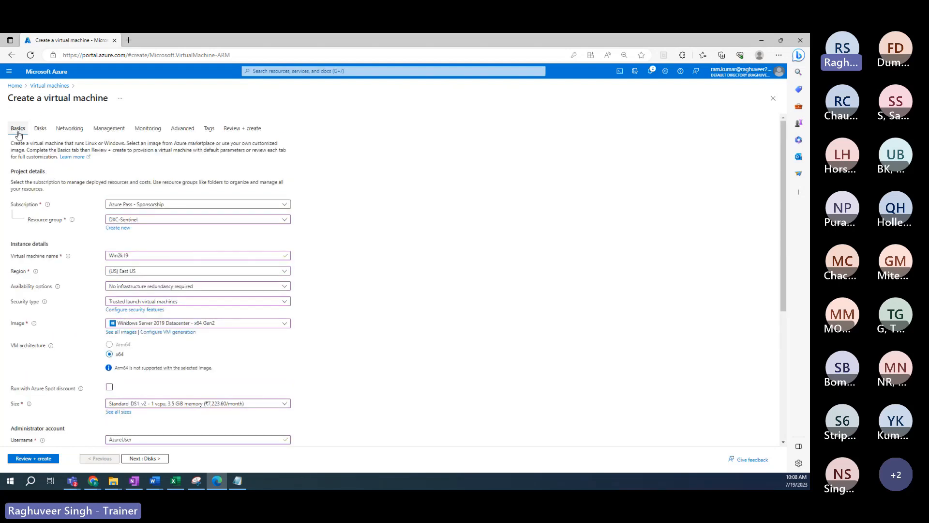
# Step: Switch the VM's security type to Standard and review the remaining Basics settings
pyautogui.scroll(-1, 78, 196)
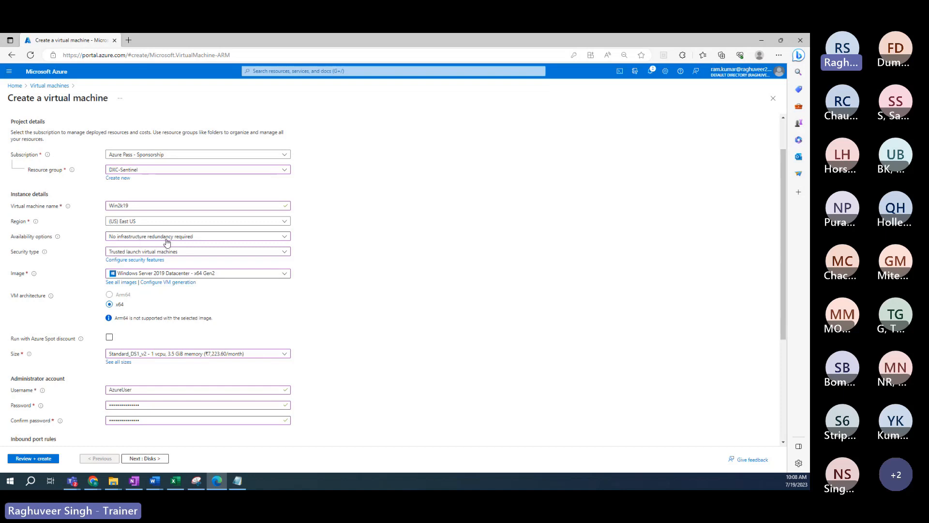
pyautogui.click(125, 252)
pyautogui.click(124, 264)
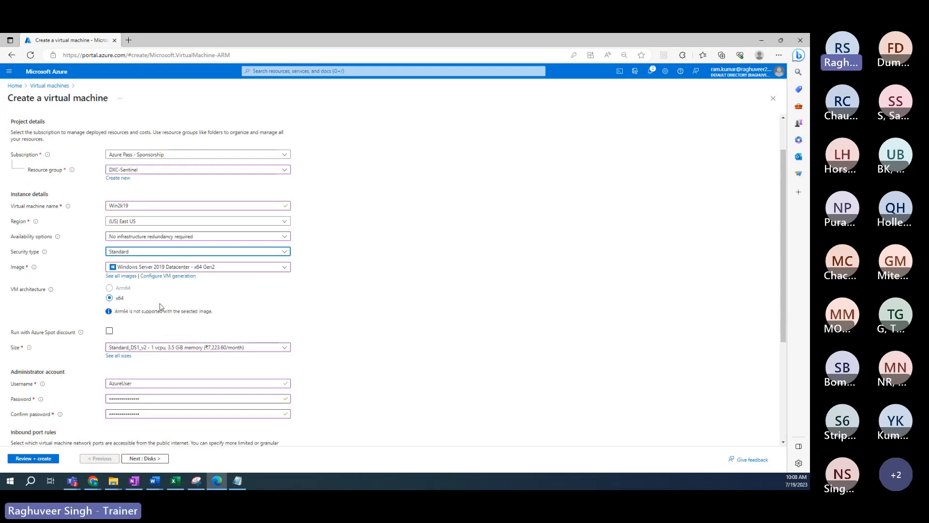
pyautogui.scroll(-1, 162, 307)
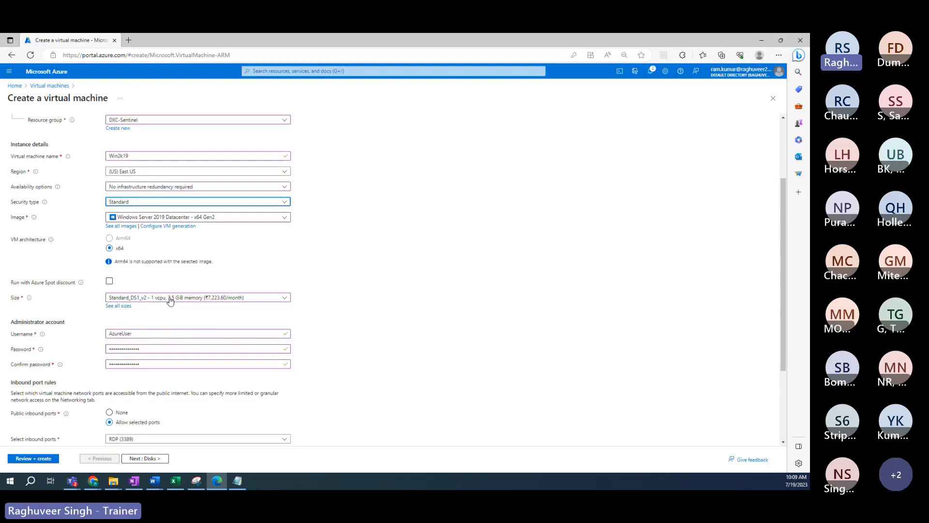
pyautogui.scroll(-2, 162, 305)
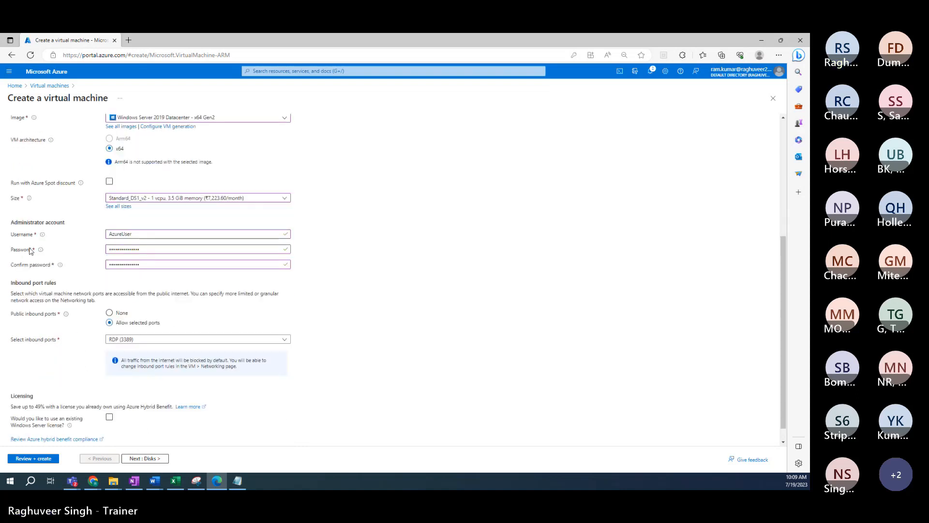
pyautogui.scroll(-1, 139, 263)
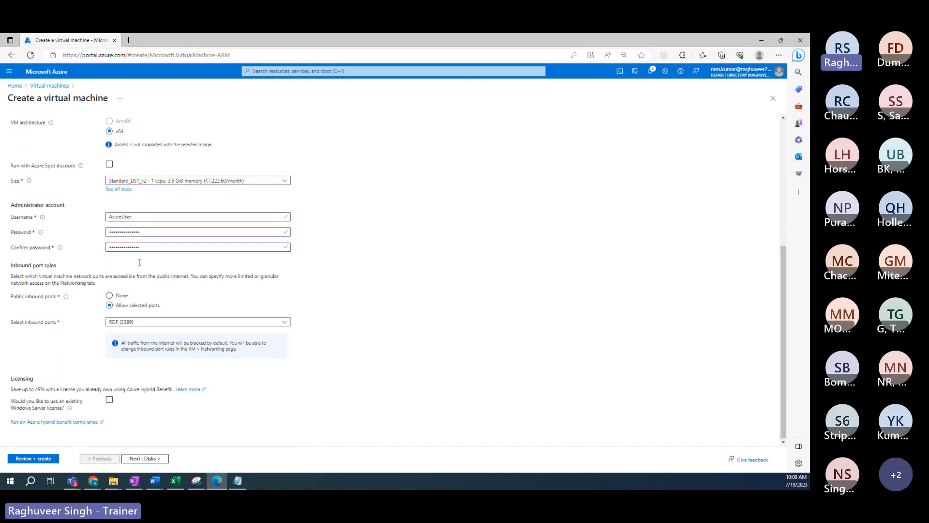
pyautogui.scroll(5, 167, 229)
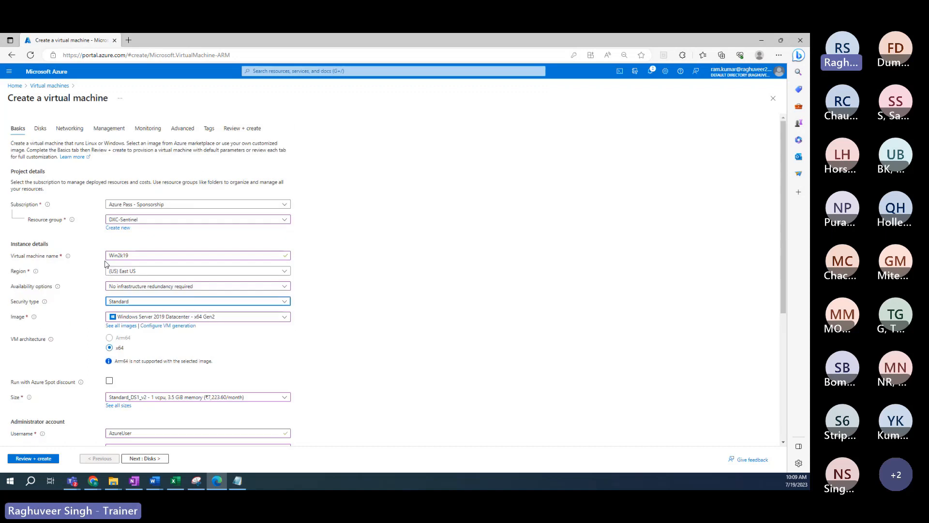
pyautogui.scroll(-5, 107, 263)
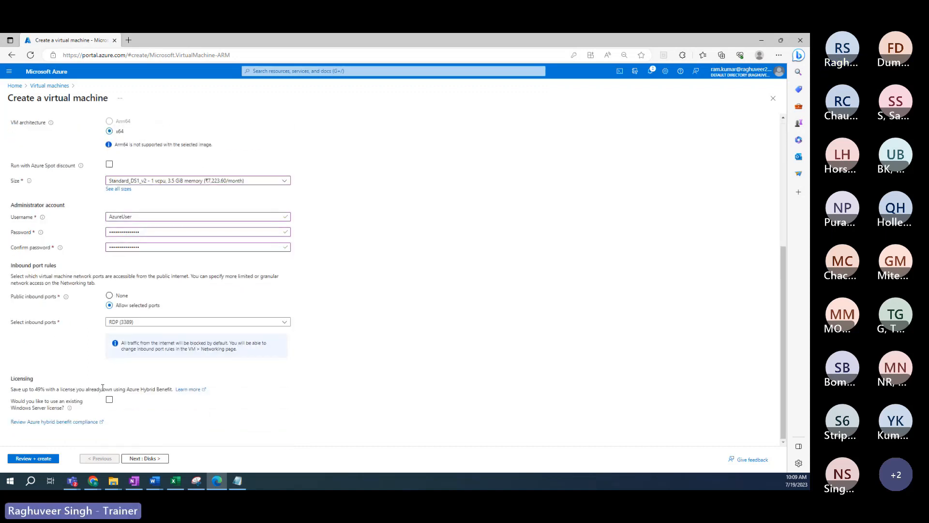
# Step: On the Disks tab, change the OS disk type from Premium SSD to Standard SSD (locally-redundant storage)
pyautogui.click(144, 459)
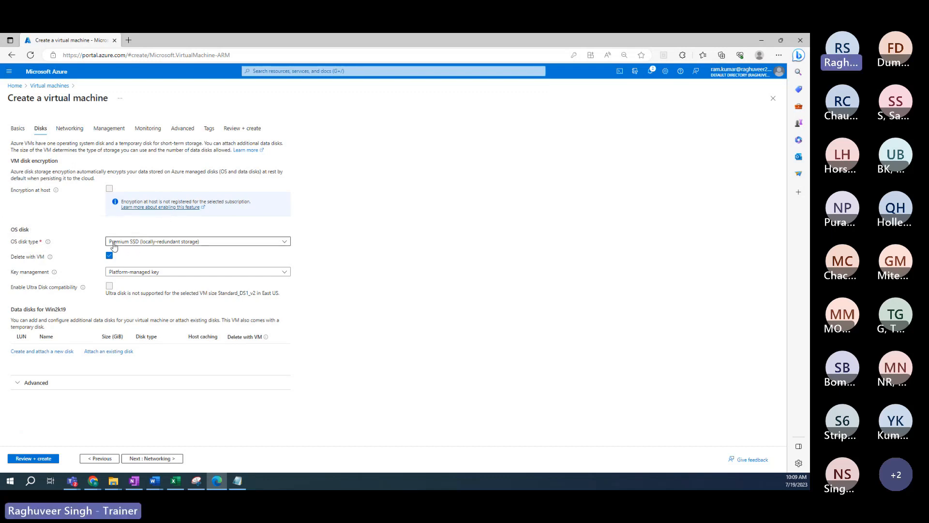
pyautogui.click(141, 244)
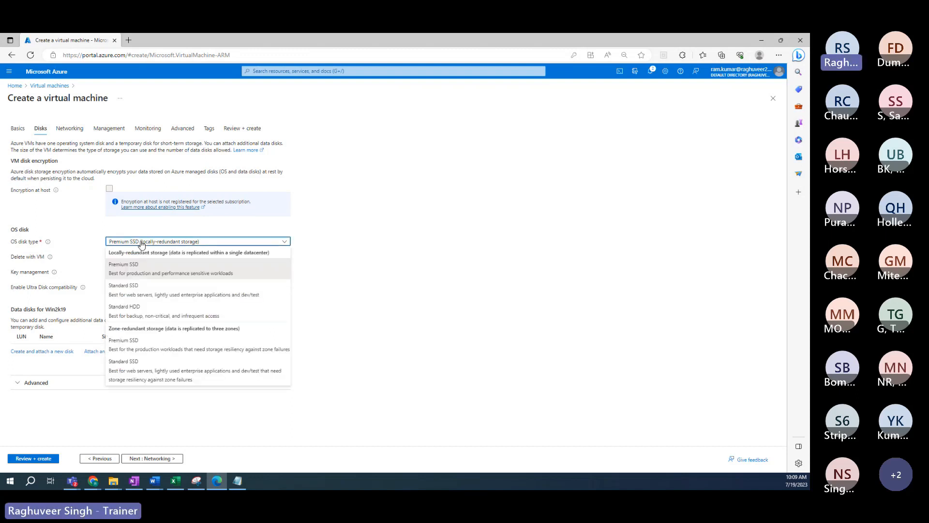
pyautogui.click(128, 291)
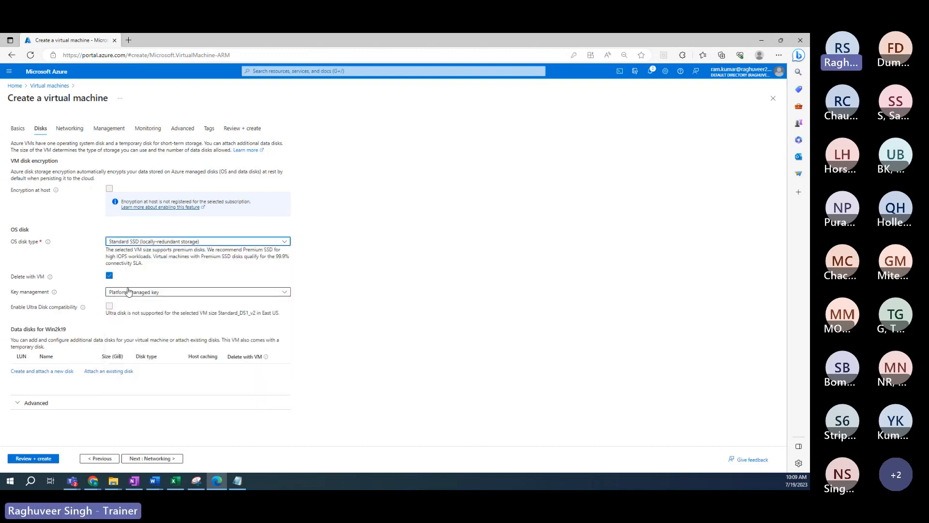
pyautogui.click(143, 244)
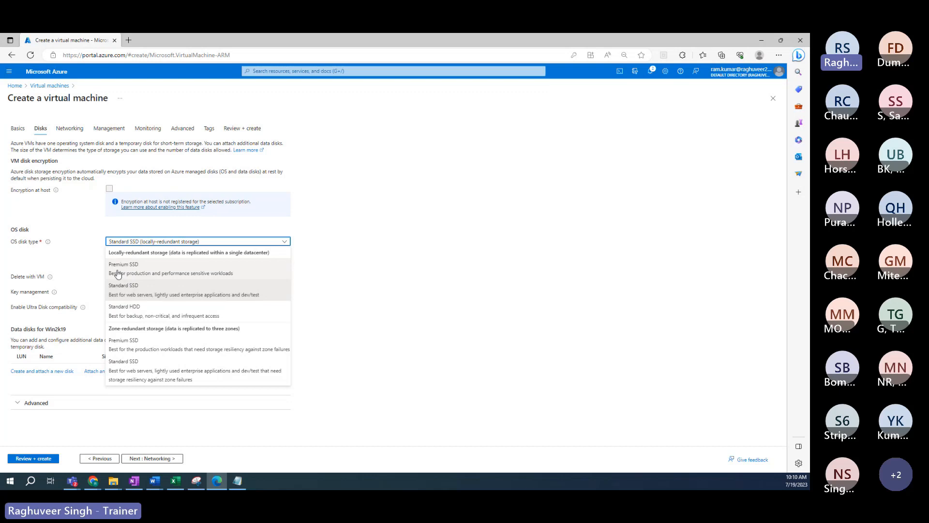
pyautogui.click(138, 290)
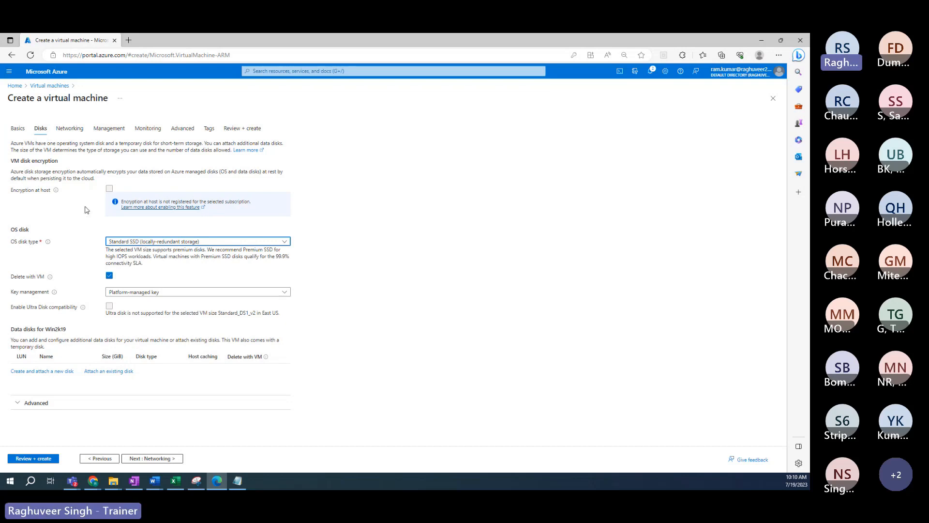
# Step: On the Networking tab, choose virtual network Sentinel_vNet and subnet Web-Subnet (192.168.11.0/27)
pyautogui.click(60, 130)
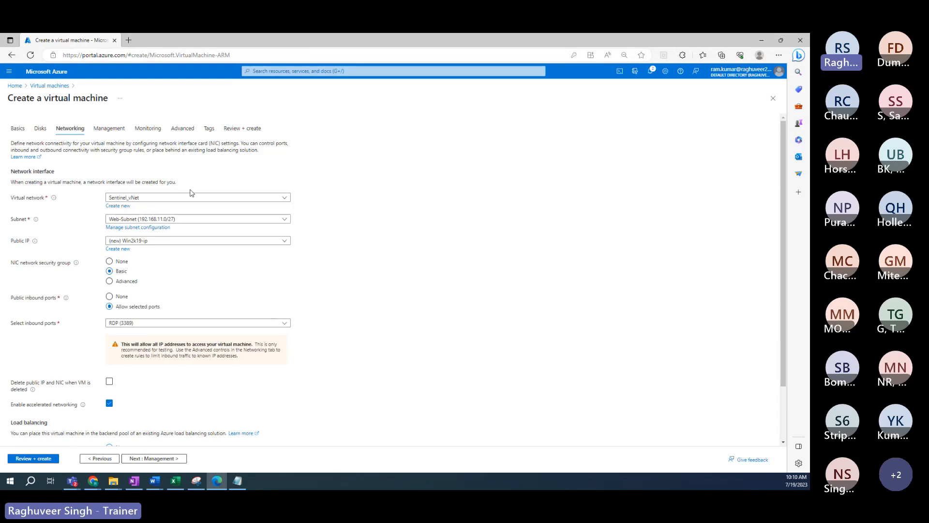
pyautogui.click(140, 200)
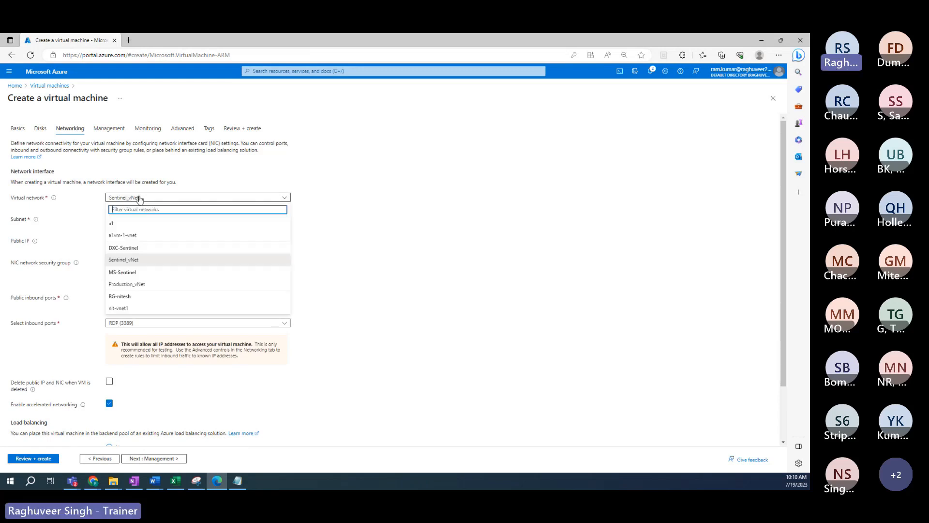
pyautogui.click(123, 261)
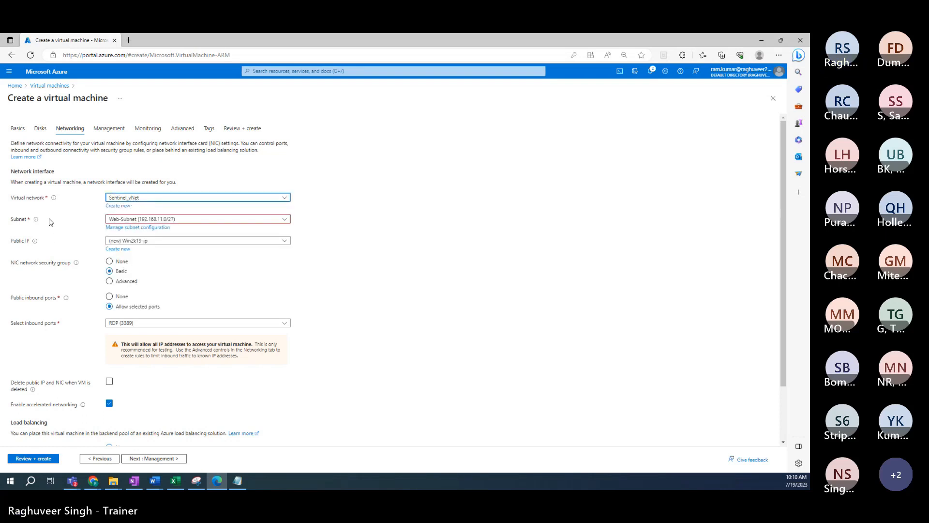
pyautogui.click(137, 220)
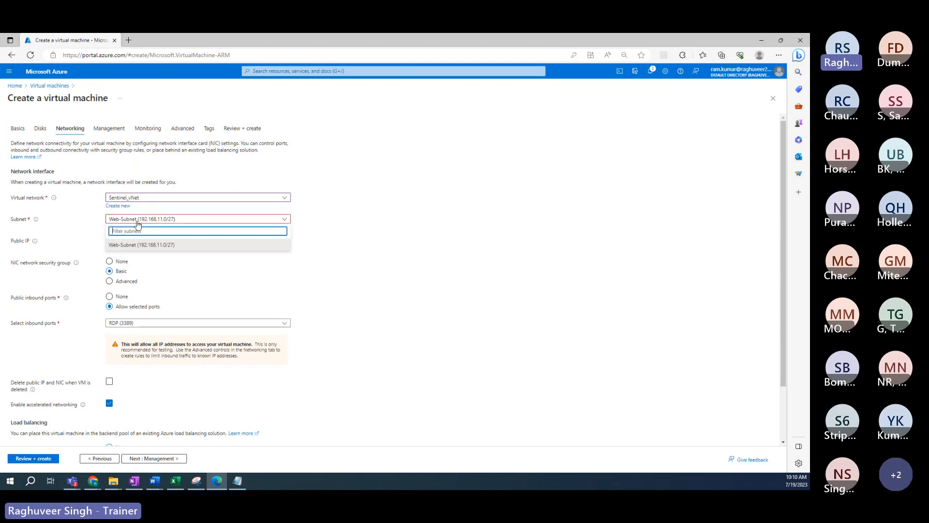
pyautogui.click(119, 245)
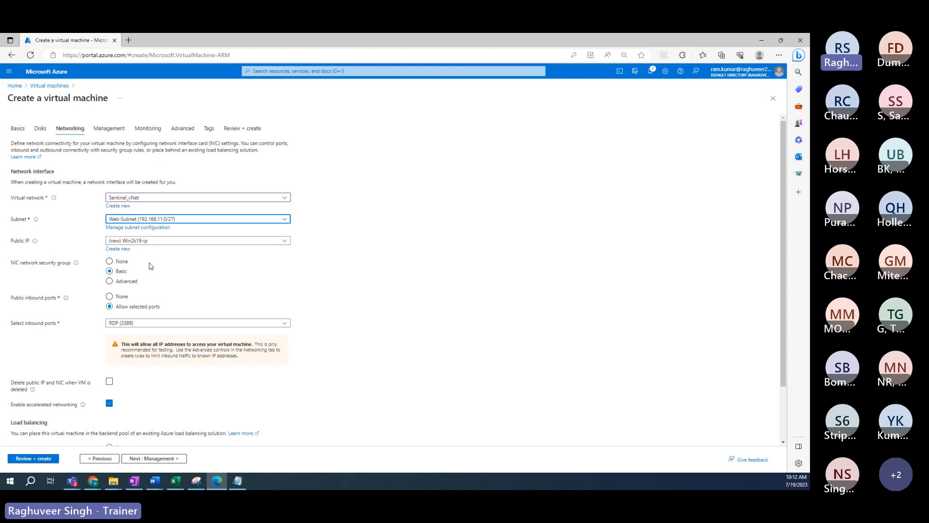
# Step: Tick 'Delete public IP and NIC when VM is deleted' in the networking settings
pyautogui.scroll(-1, 150, 266)
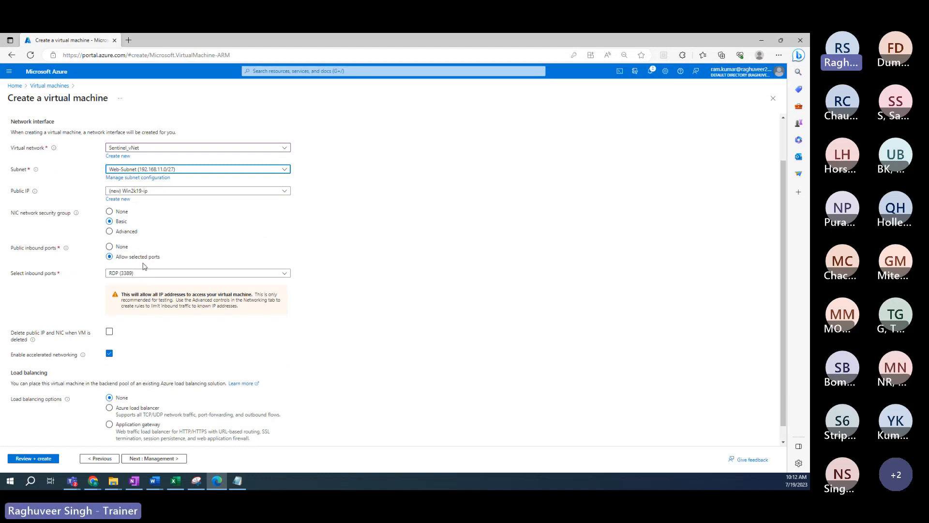
pyautogui.scroll(1, 144, 266)
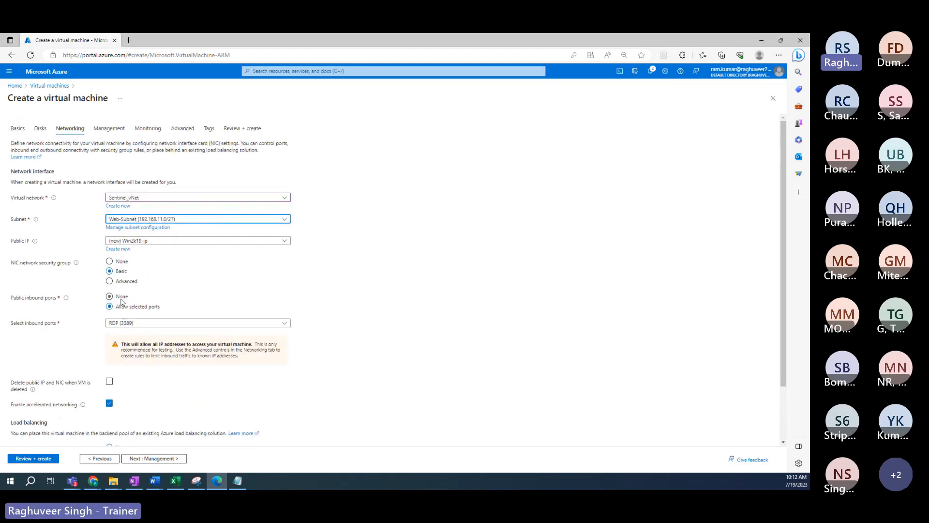
pyautogui.scroll(-1, 122, 304)
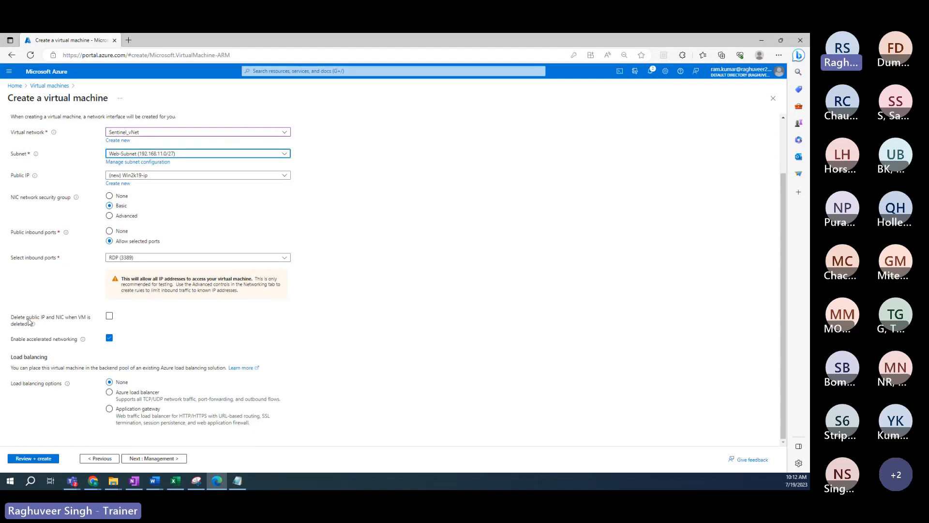
pyautogui.moveTo(11, 318); pyautogui.dragTo(27, 323)
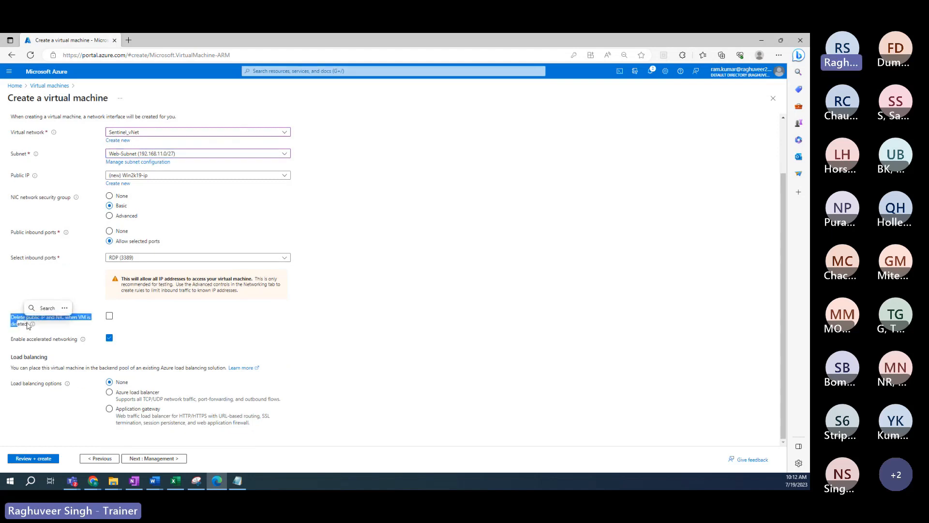
pyautogui.click(36, 324)
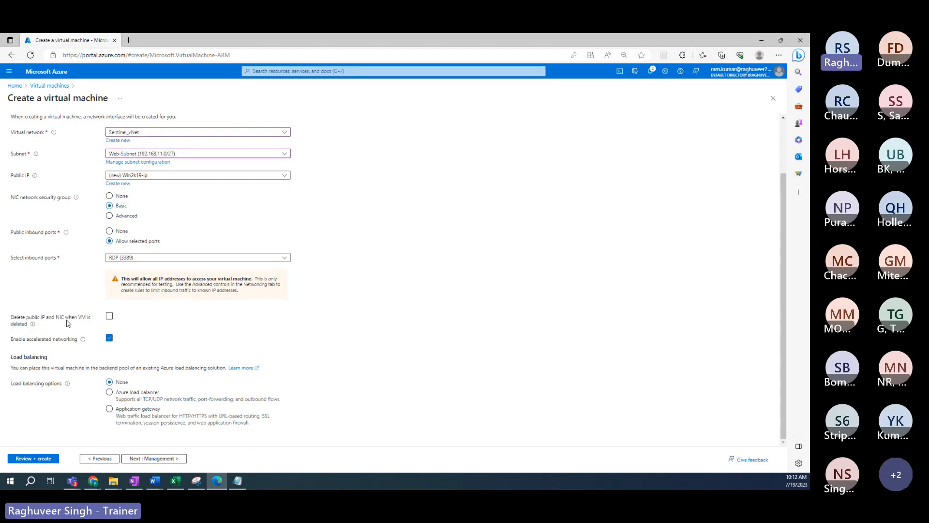
pyautogui.click(109, 315)
pyautogui.scroll(3, 245, 339)
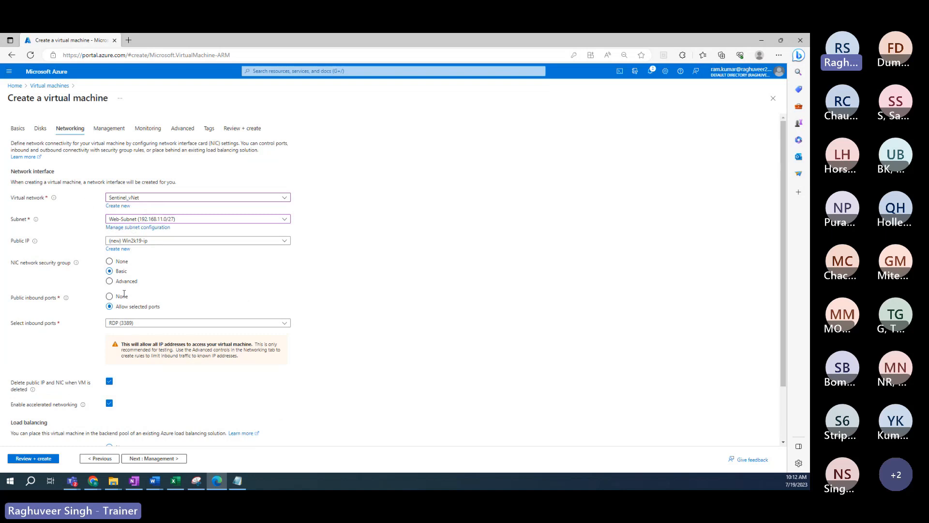
pyautogui.scroll(-1, 121, 352)
pyautogui.moveTo(19, 334); pyautogui.dragTo(78, 343)
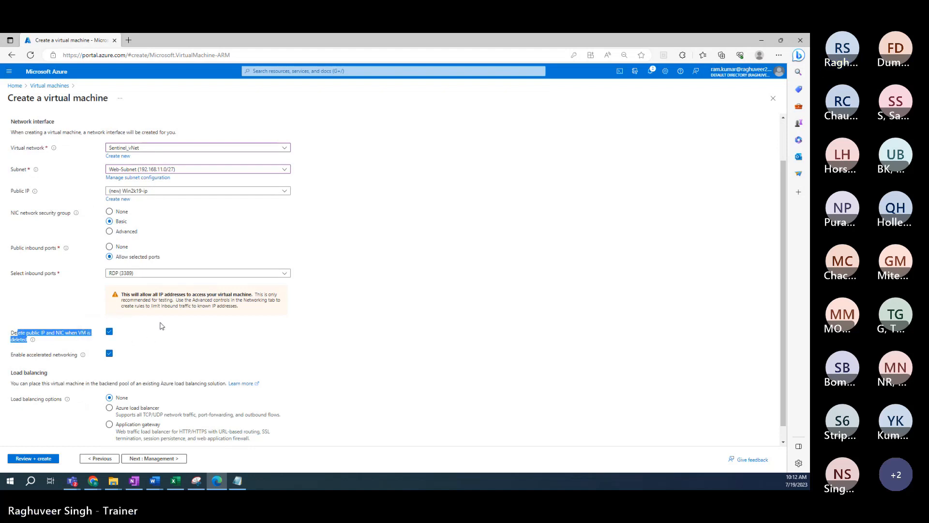
pyautogui.scroll(1, 162, 280)
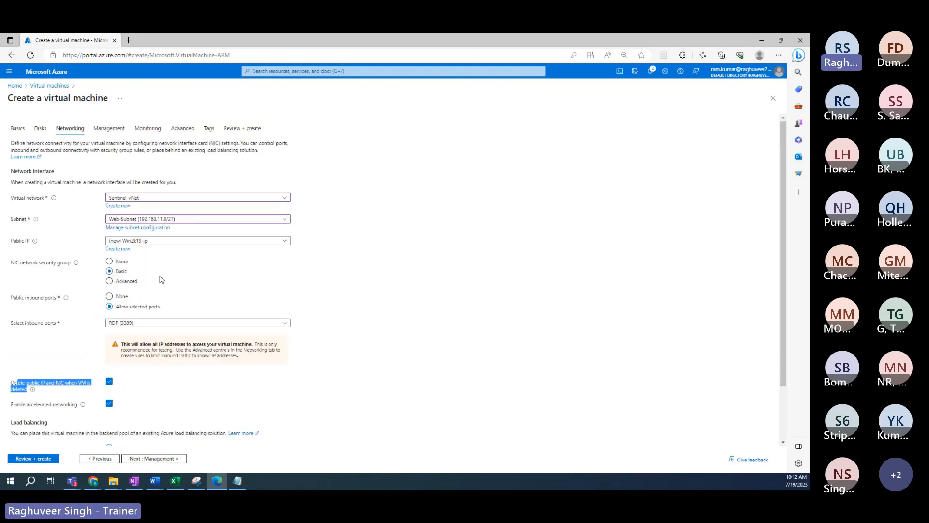
# Step: Skip past Management, Monitoring and Advanced settings with their defaults to reach Tags
pyautogui.click(153, 460)
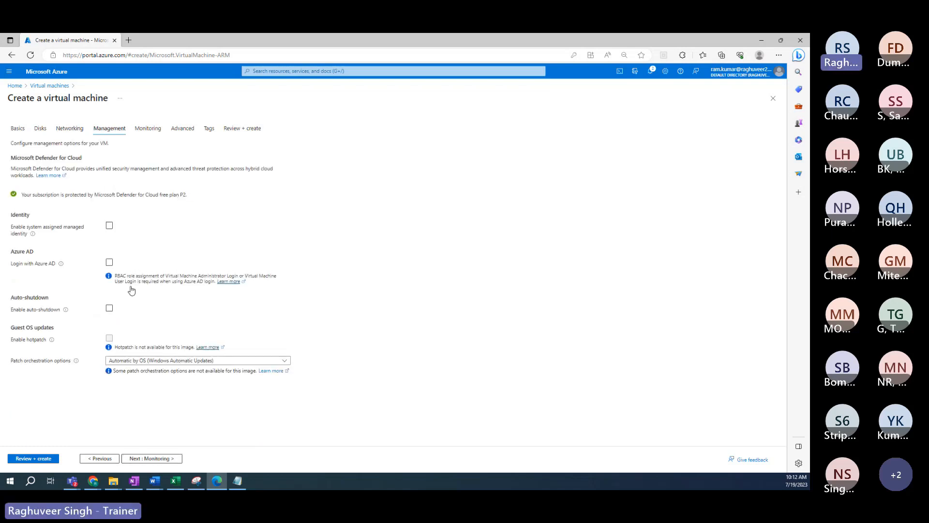
pyautogui.click(151, 459)
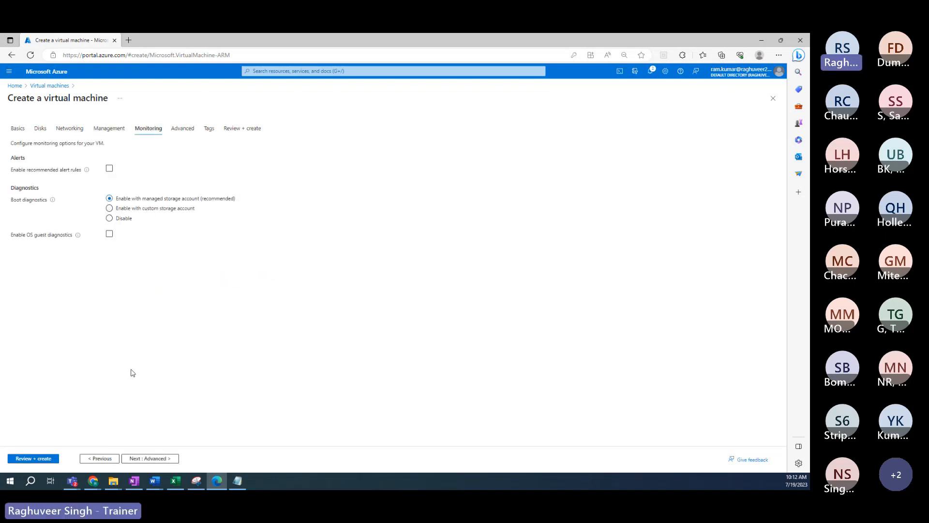
pyautogui.click(150, 458)
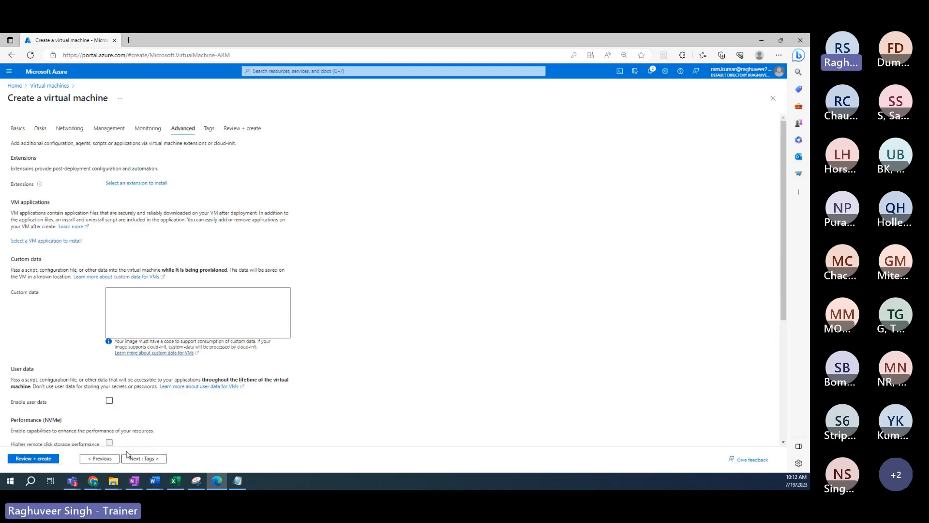
pyautogui.click(145, 459)
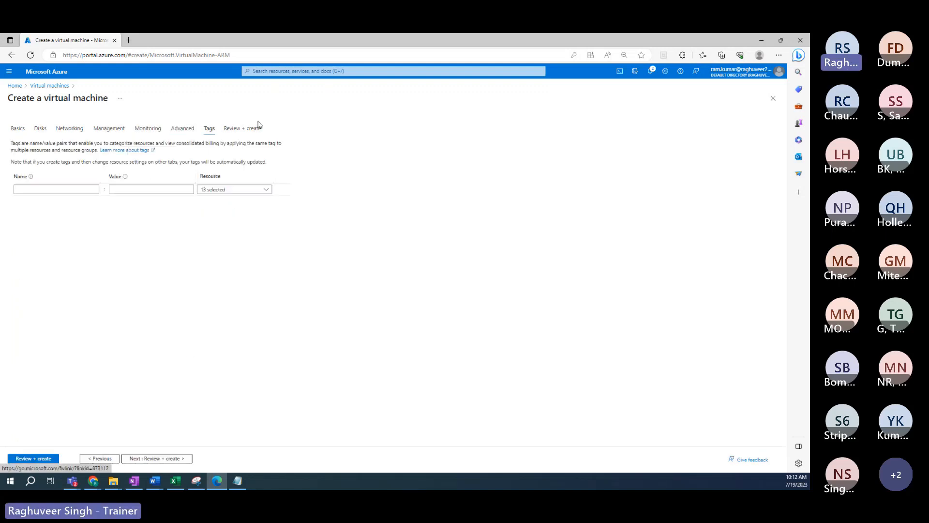
# Step: Add tags Owner (the trainer's name) and Purpose = Microsoft Sentinel Training, then proceed to review
pyautogui.click(52, 189)
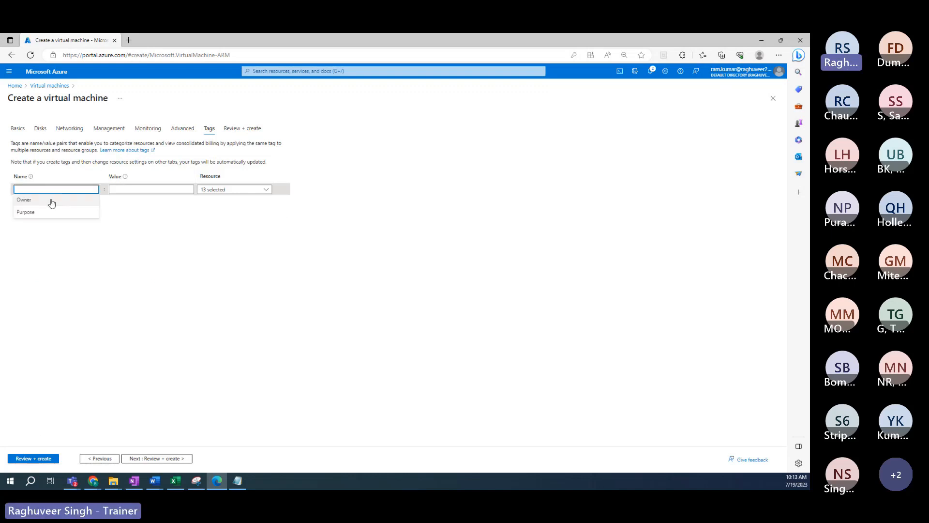
pyautogui.click(34, 203)
pyautogui.click(128, 189)
pyautogui.click(124, 201)
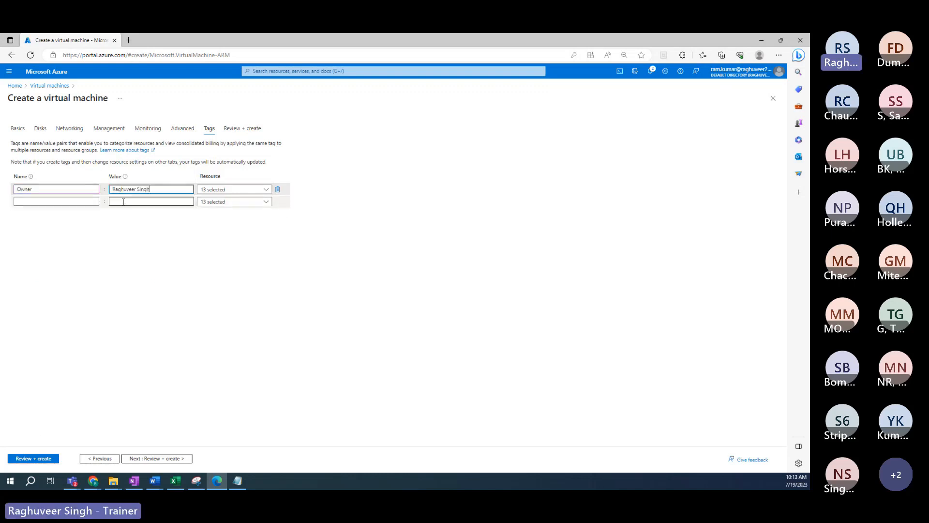
pyautogui.click(44, 201)
pyautogui.click(31, 223)
pyautogui.click(121, 200)
pyautogui.click(124, 216)
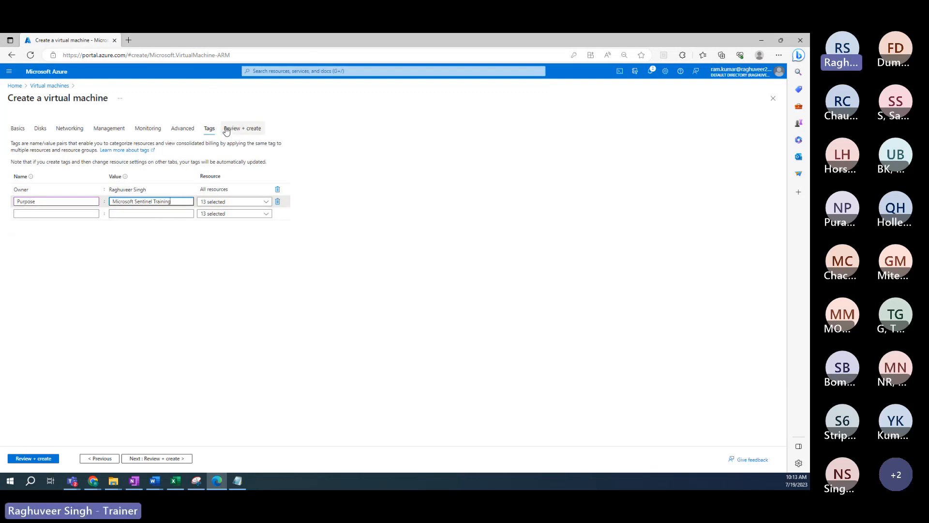
pyautogui.click(157, 458)
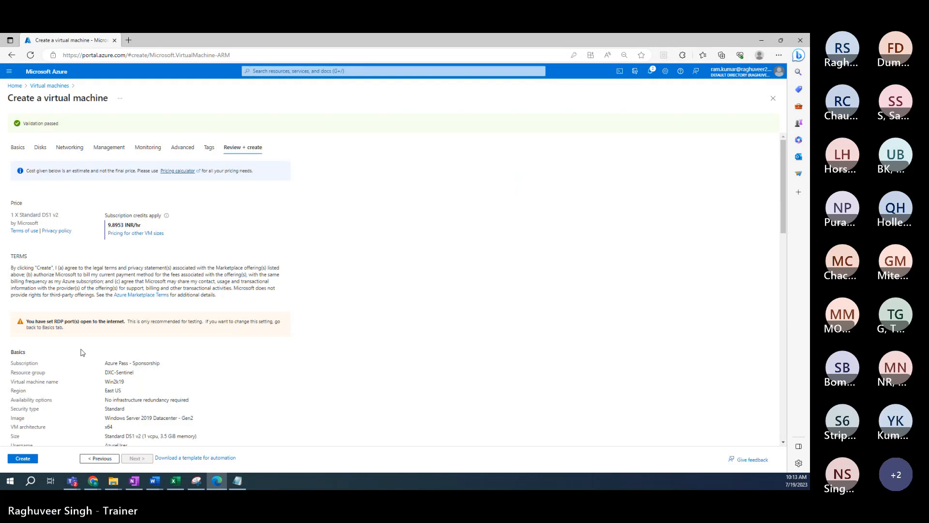
# Step: Check the validated summary and the RDP open-to-internet warning, then create the Win2k19 VM
pyautogui.moveTo(28, 322); pyautogui.dragTo(60, 338)
pyautogui.click(60, 338)
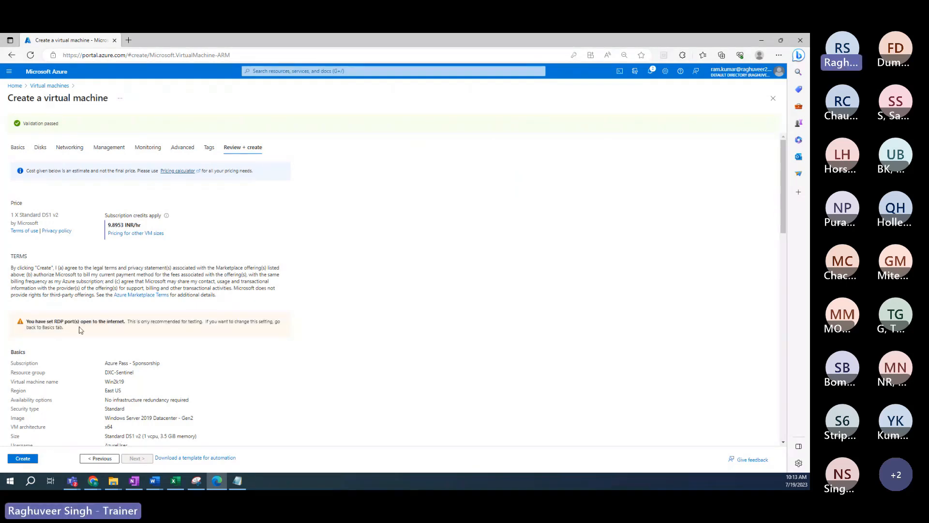
pyautogui.moveTo(125, 323); pyautogui.dragTo(28, 323)
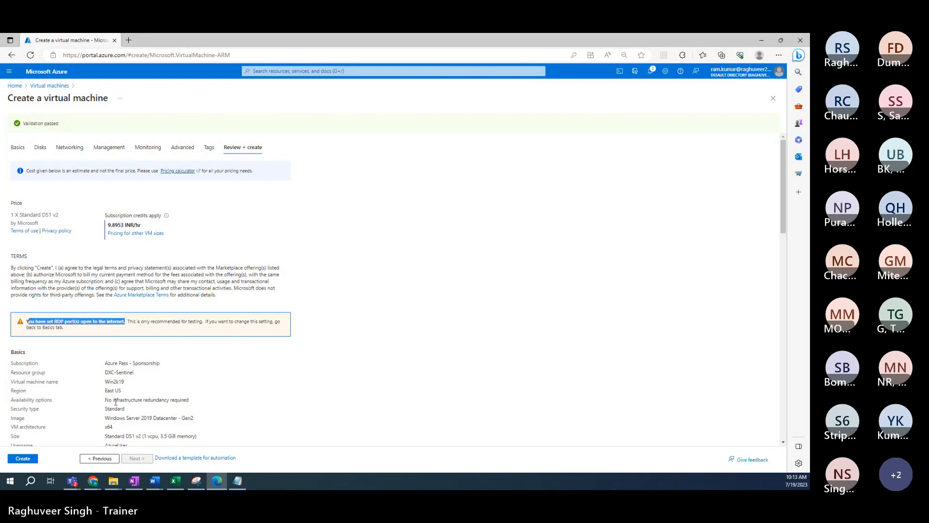
pyautogui.click(22, 458)
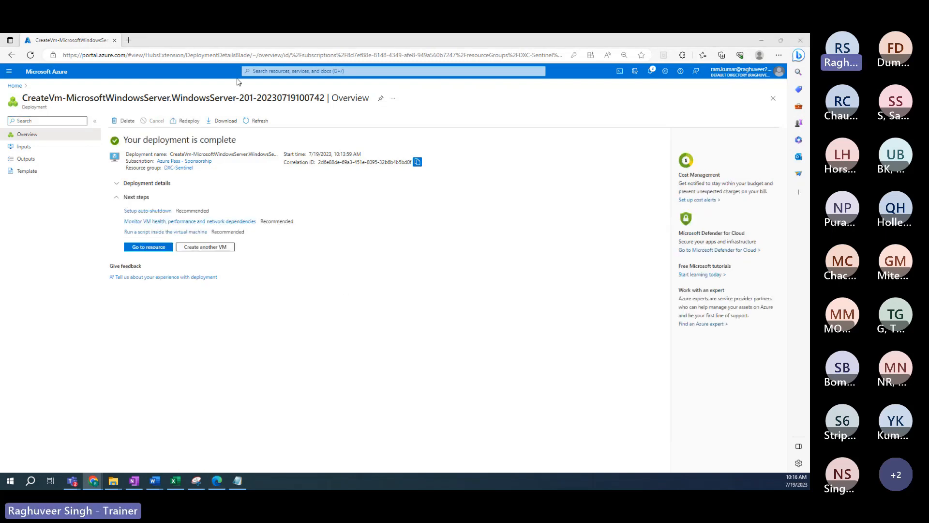
# Step: In Virtual machines, confirm Win2k19 is Running on Standard_DS1_v2, then start Create > Azure virtual machine
pyautogui.click(356, 67)
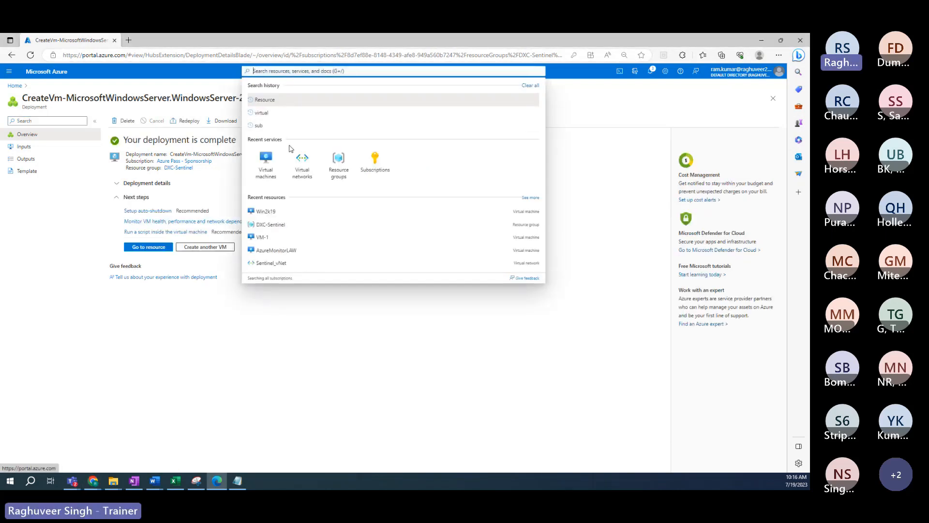
pyautogui.click(266, 163)
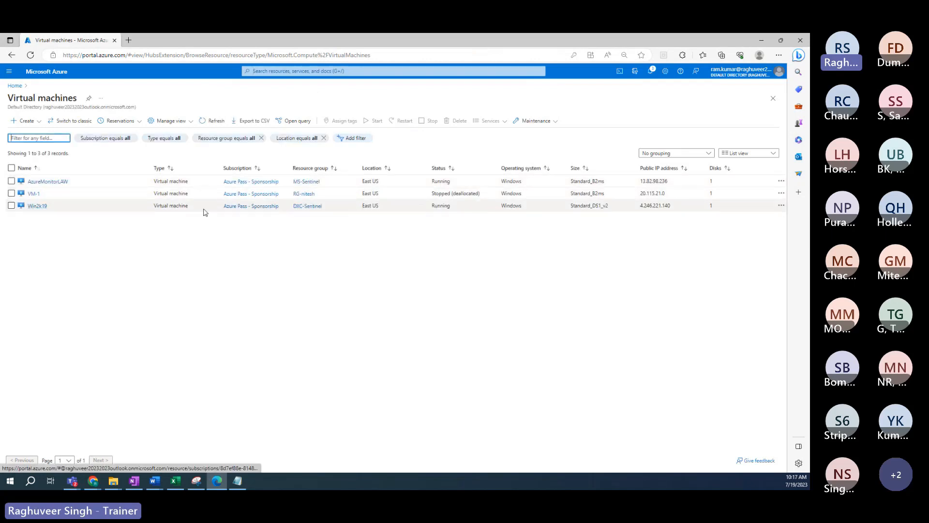
pyautogui.doubleClick(438, 205)
pyautogui.moveTo(593, 205); pyautogui.dragTo(611, 209)
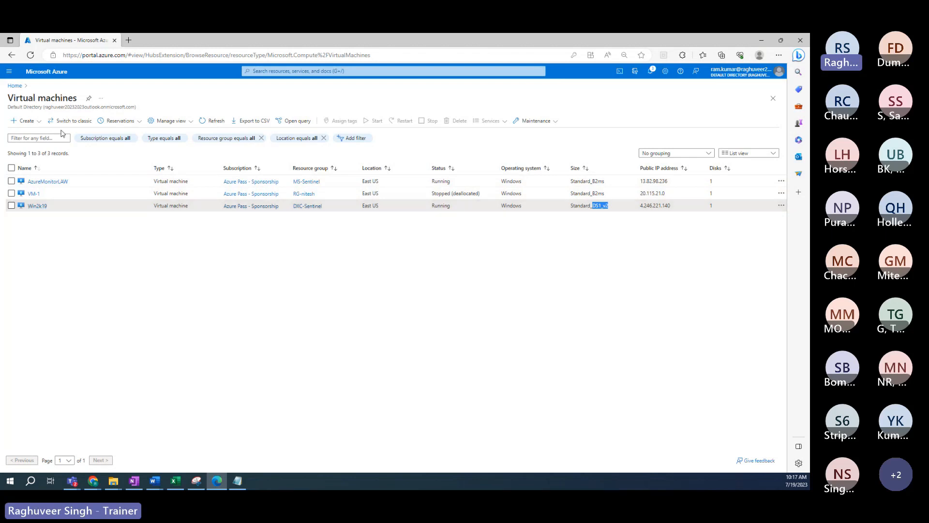
pyautogui.click(42, 136)
pyautogui.click(27, 121)
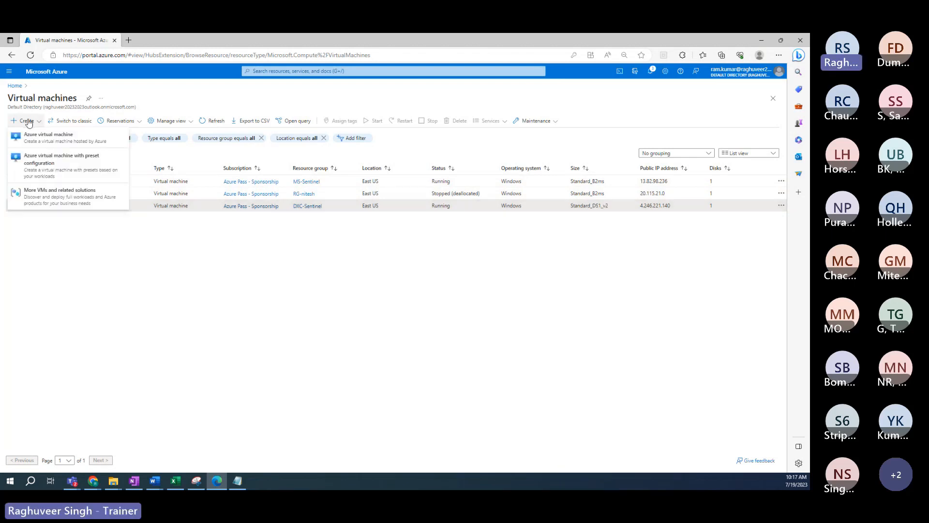
pyautogui.click(45, 136)
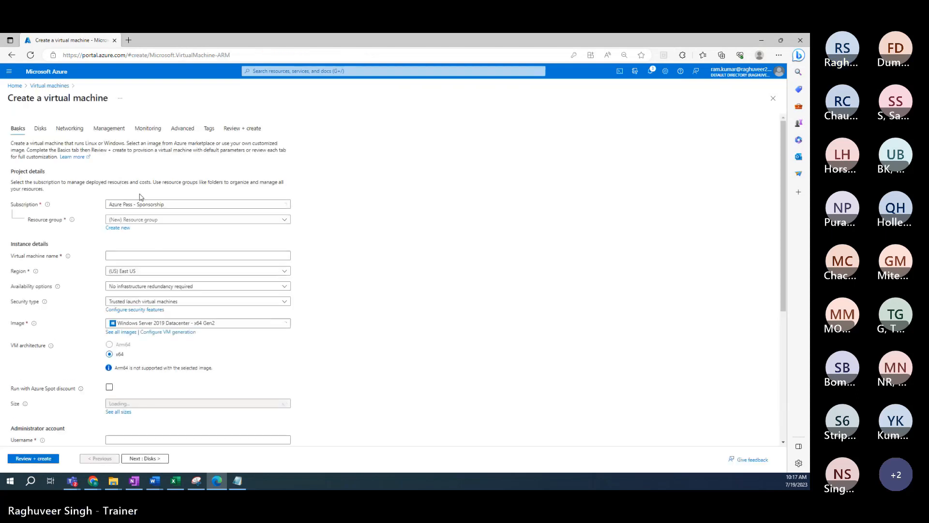
# Step: Look over the existing resource groups, then leave the form via the Virtual machines breadcrumb
pyautogui.click(116, 220)
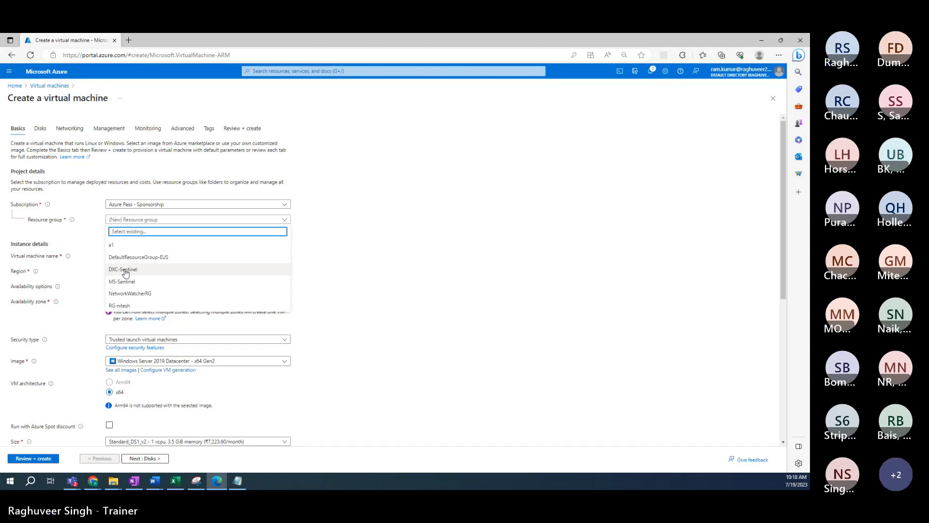
pyautogui.click(32, 87)
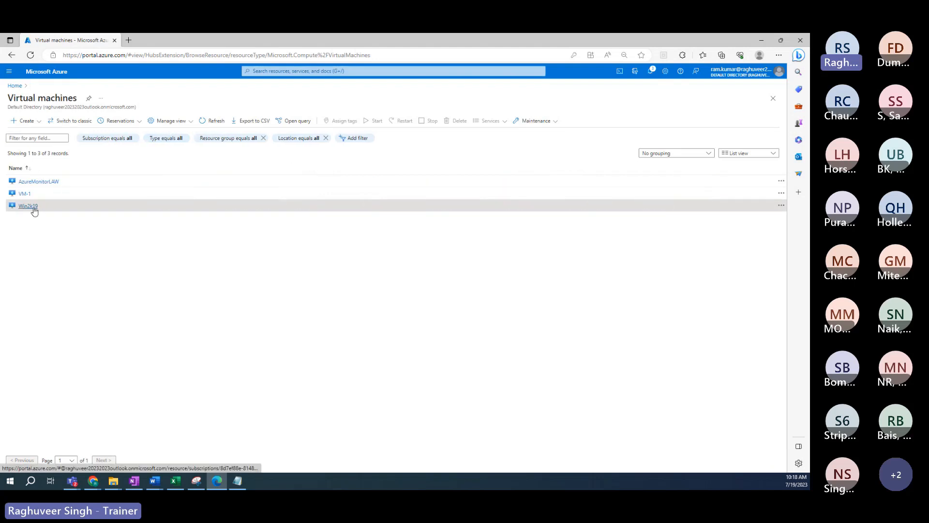
# Step: Open Win2k19's Overview, showing its Owner and Purpose tags and Running status
pyautogui.click(33, 207)
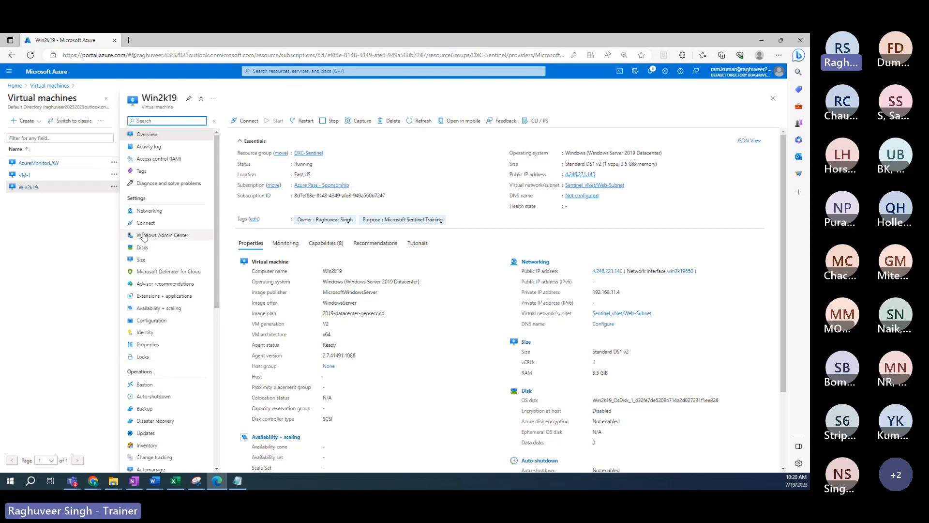
pyautogui.doubleClick(133, 198)
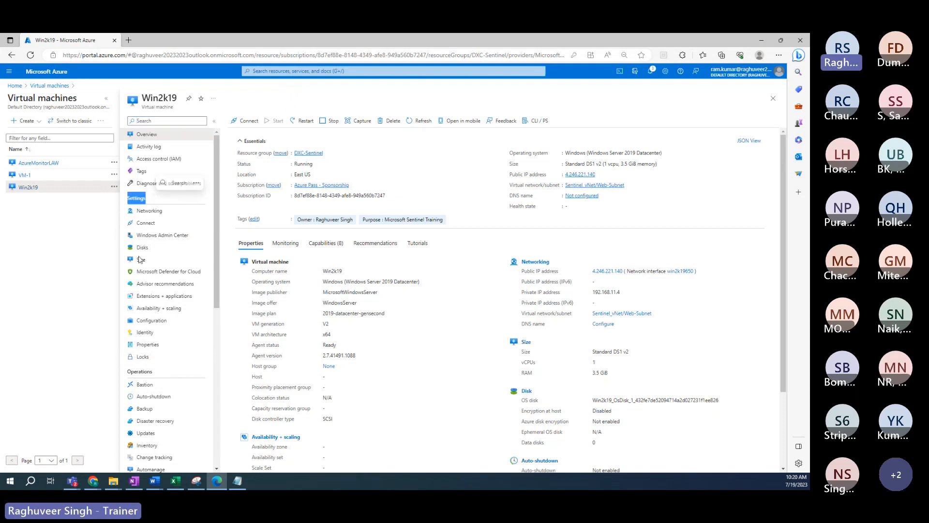
# Step: Open Win2k19's Size page, browse the size list, and select the current DS1_v2 row
pyautogui.click(142, 261)
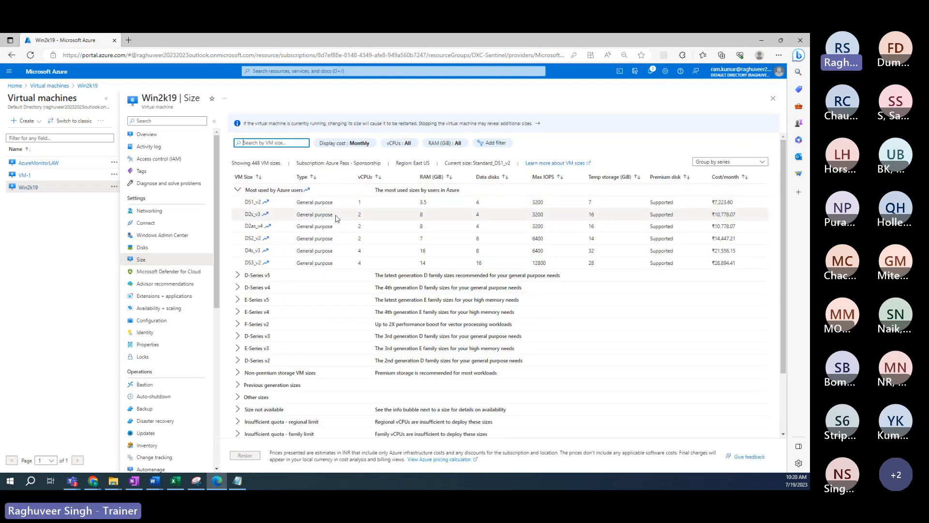
pyautogui.scroll(-1, 332, 313)
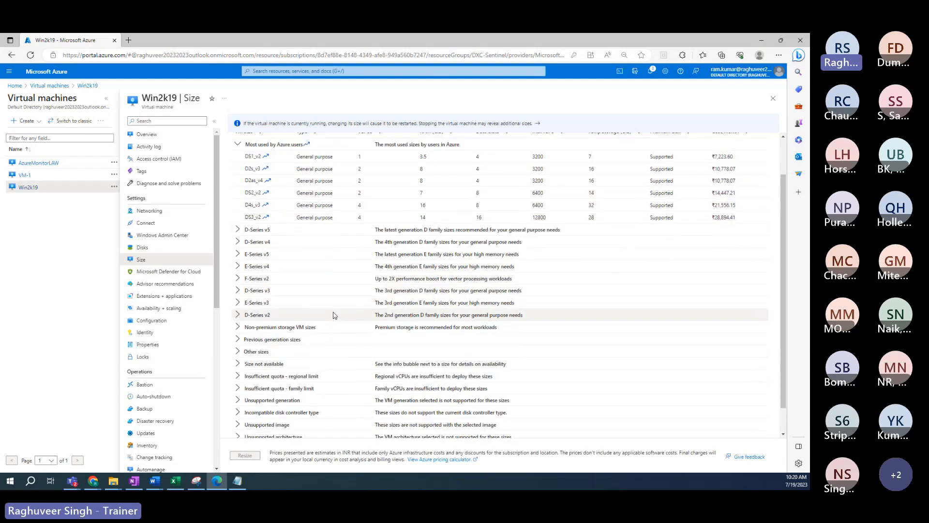
pyautogui.scroll(-1, 303, 355)
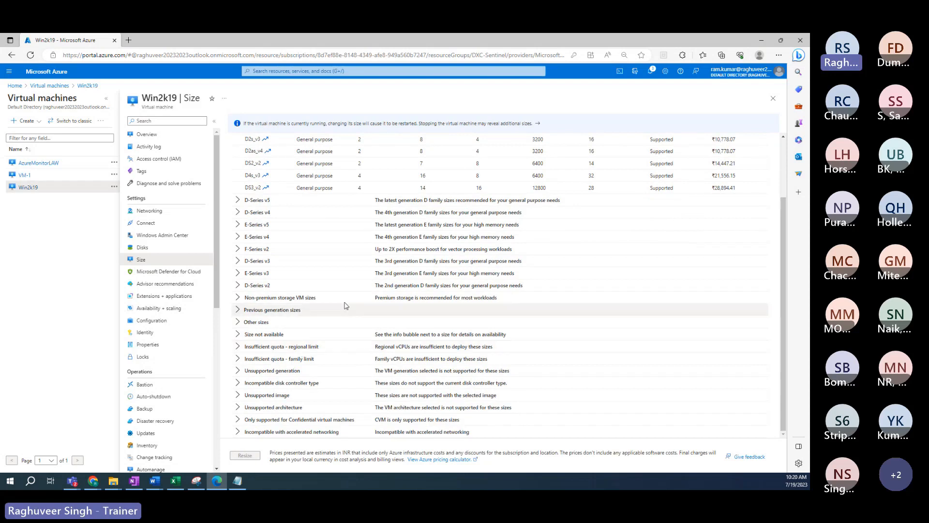
pyautogui.scroll(3, 305, 290)
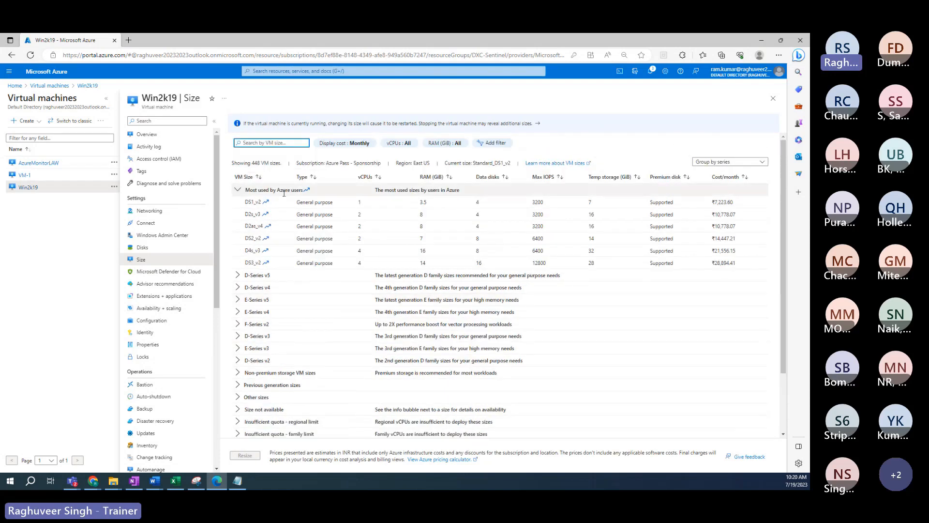
pyautogui.click(238, 193)
pyautogui.click(239, 192)
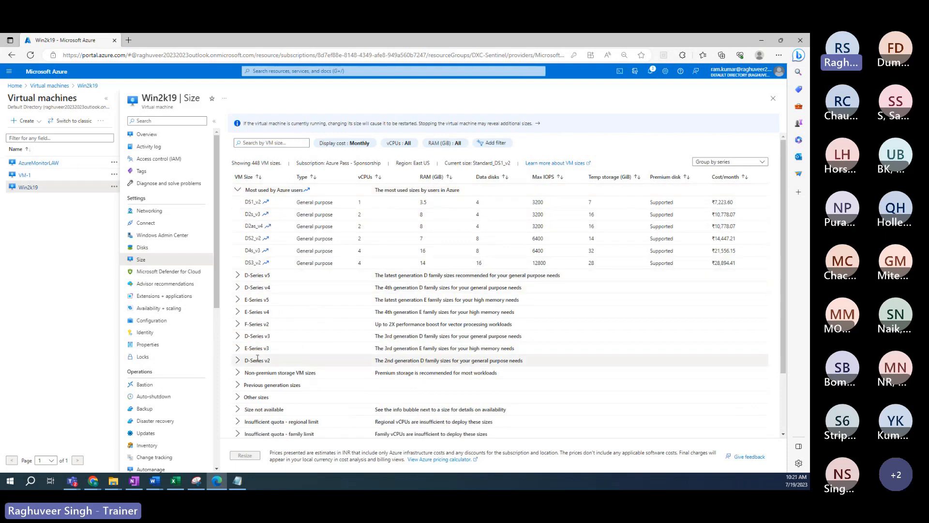
pyautogui.scroll(-3, 261, 288)
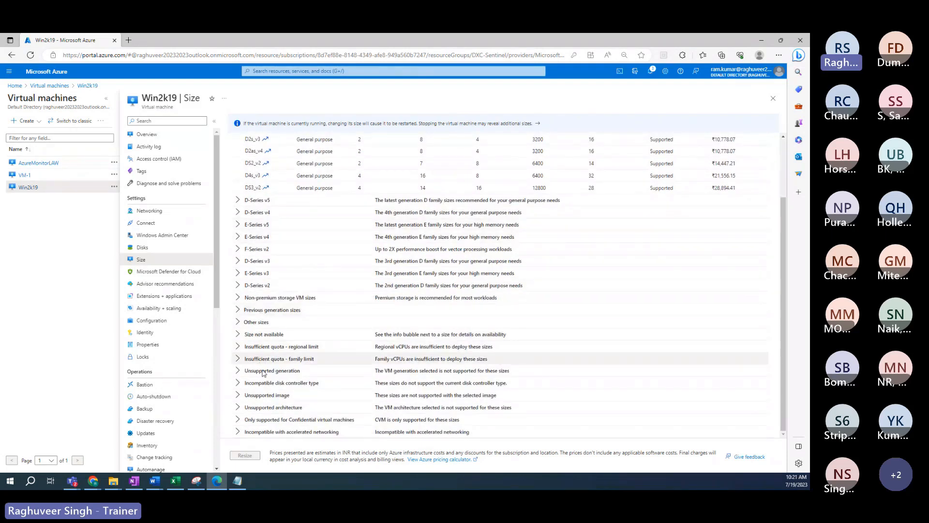
pyautogui.scroll(3, 262, 373)
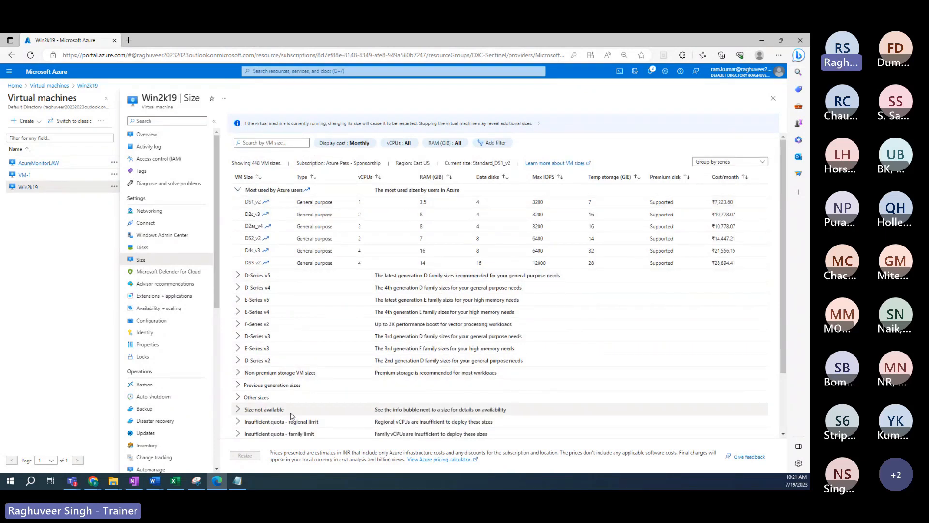
pyautogui.click(146, 262)
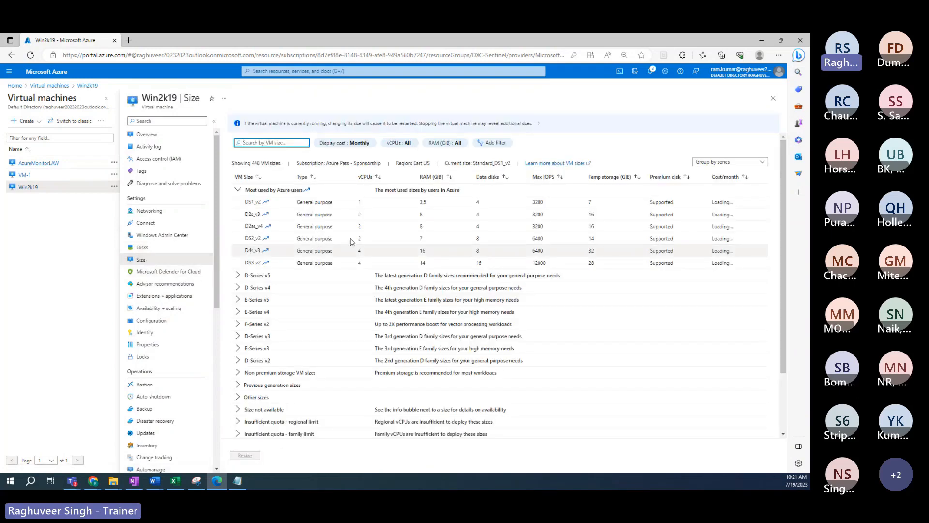
pyautogui.click(322, 205)
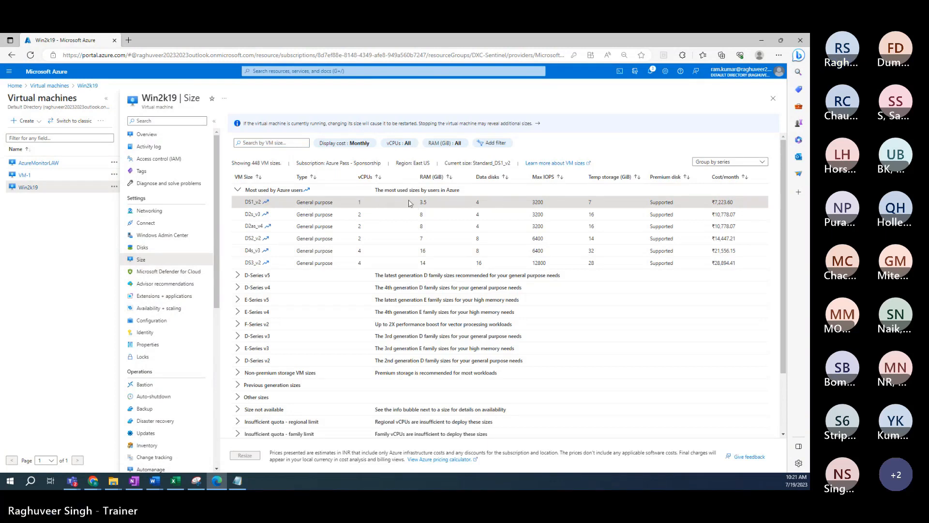
# Step: Resize Win2k19 to D4s_v3 and return to its Overview
pyautogui.click(365, 216)
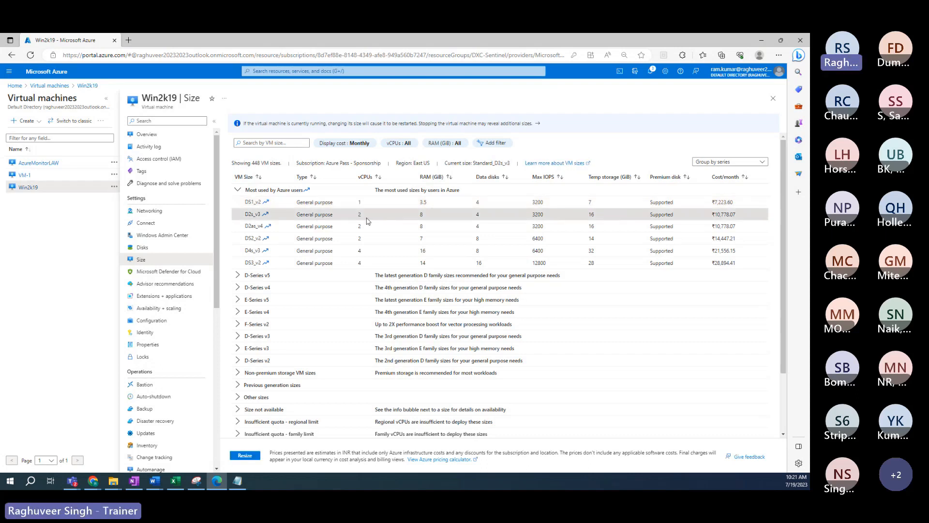
pyautogui.click(263, 252)
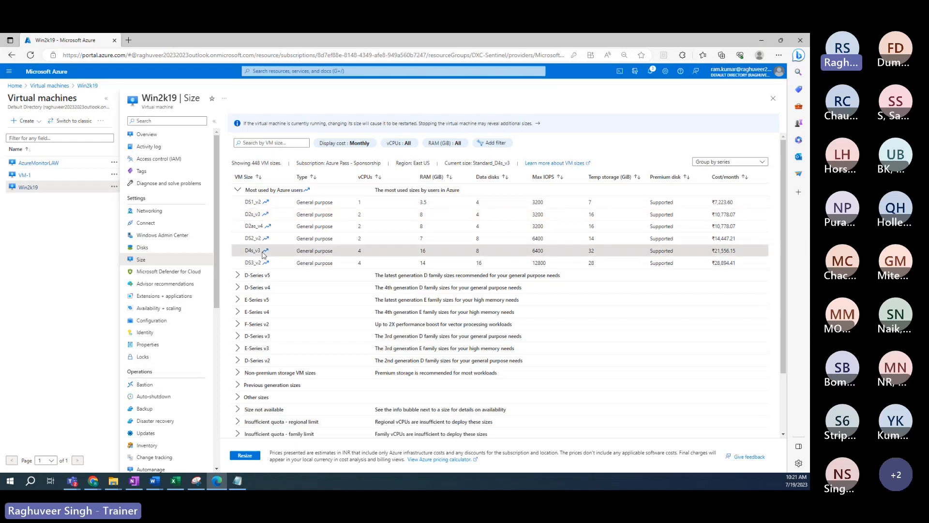
pyautogui.click(246, 457)
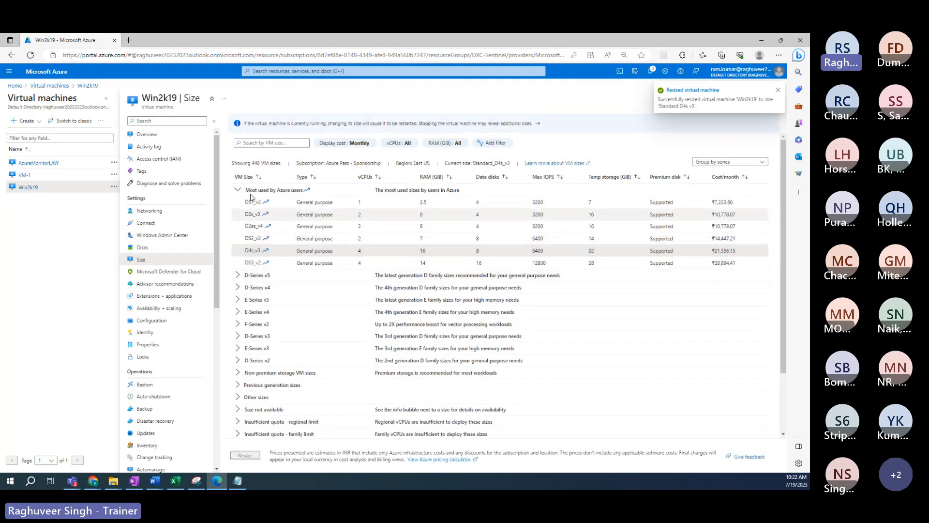
pyautogui.click(147, 135)
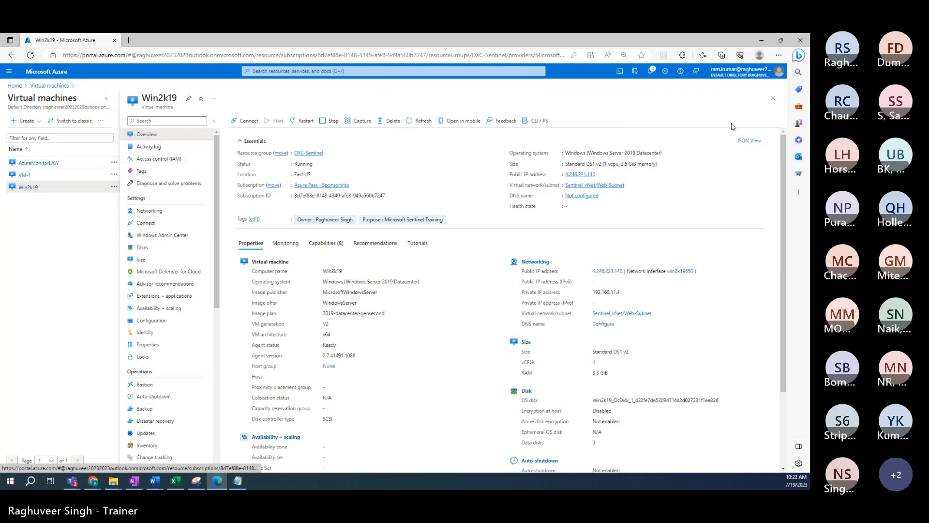
# Step: Return to the refreshed VM list and highlight Win2k19's Standard_D4s_v3 size and Updating status
pyautogui.click(773, 98)
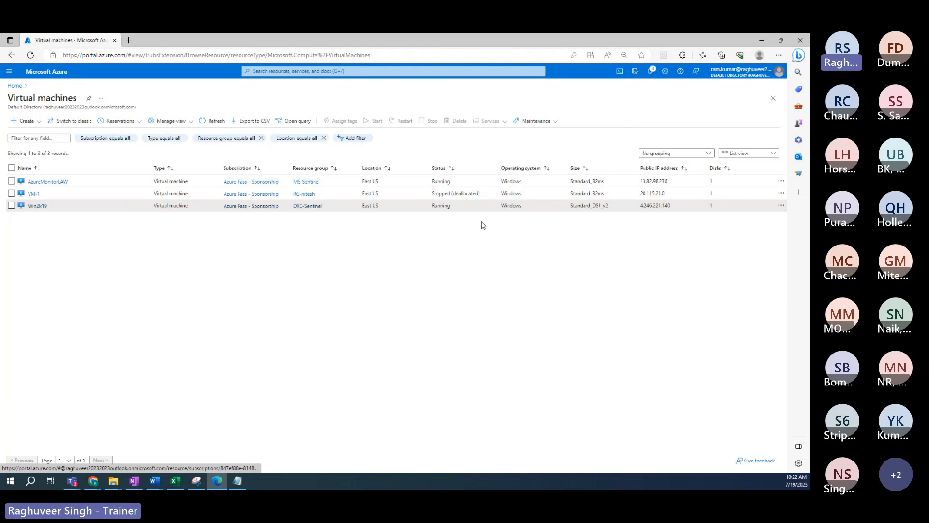
pyautogui.click(31, 56)
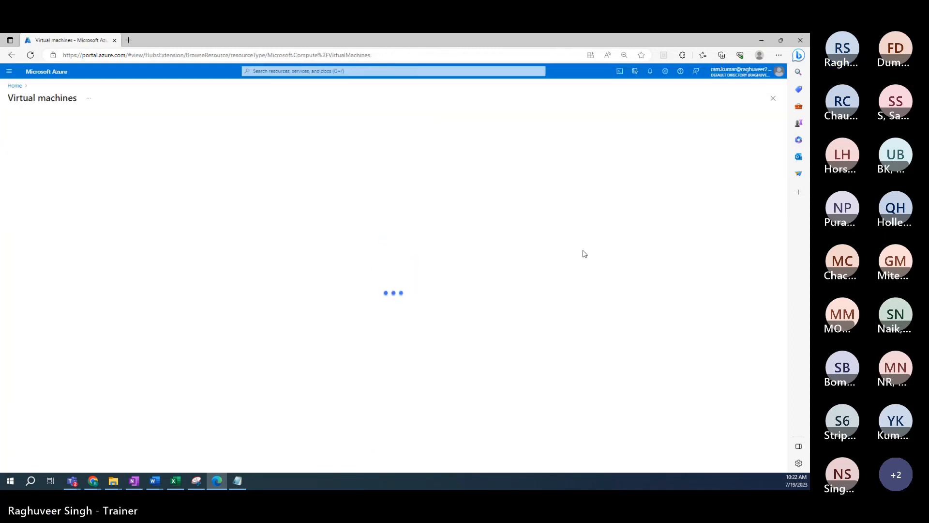
pyautogui.moveTo(591, 208); pyautogui.dragTo(618, 208)
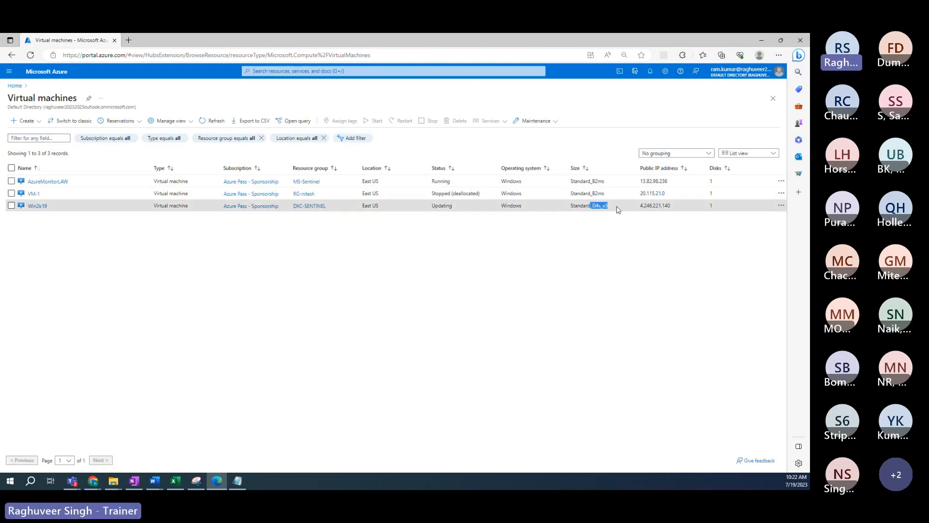
pyautogui.moveTo(430, 206); pyautogui.dragTo(461, 208)
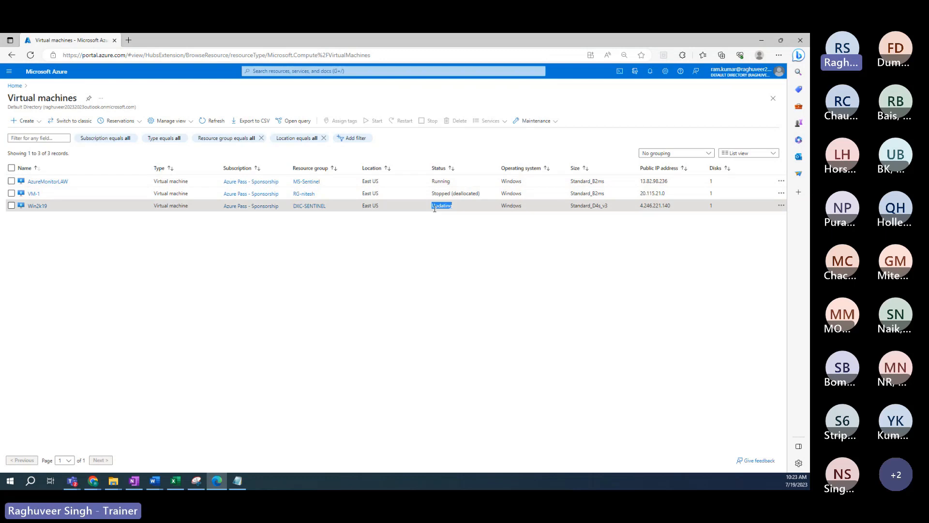
# Step: Highlight AzureMonitorLAW as Running and VM-1 as Stopped (deallocated), then select Win2k19
pyautogui.moveTo(432, 182); pyautogui.dragTo(465, 187)
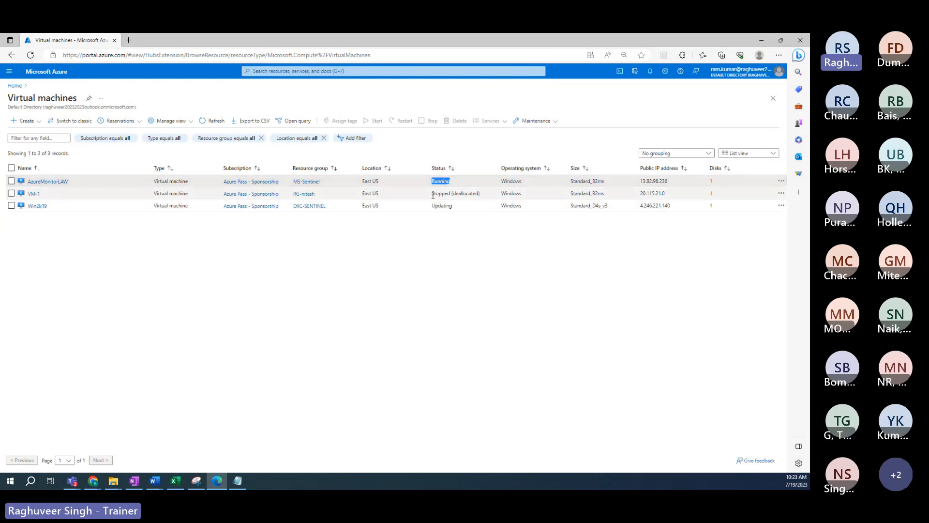
pyautogui.moveTo(431, 193); pyautogui.dragTo(489, 196)
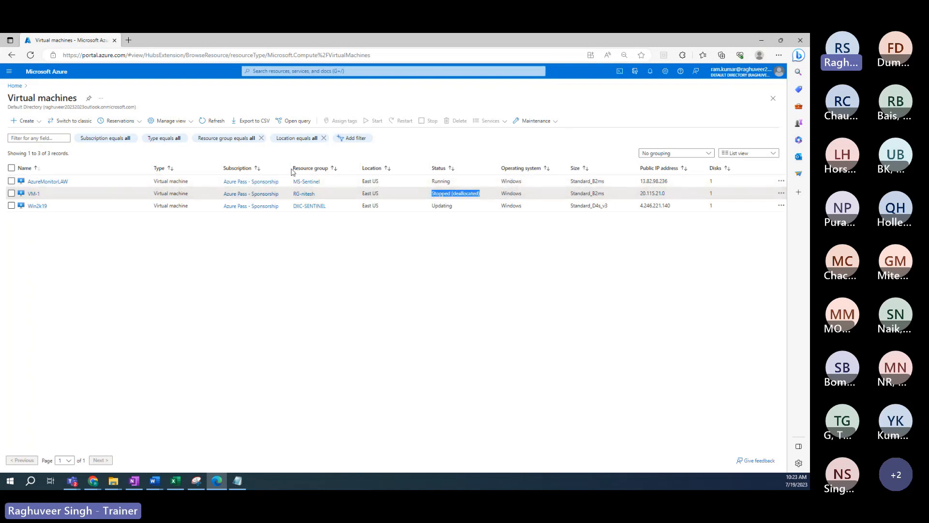
pyautogui.click(12, 206)
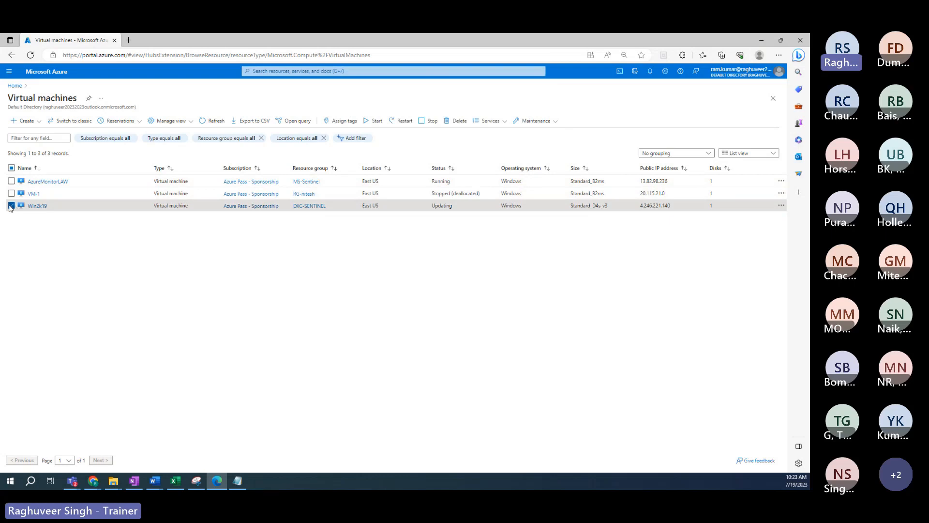
# Step: Switch the selection from Win2k19 to AzureMonitorLAW and confirm stopping it
pyautogui.click(12, 206)
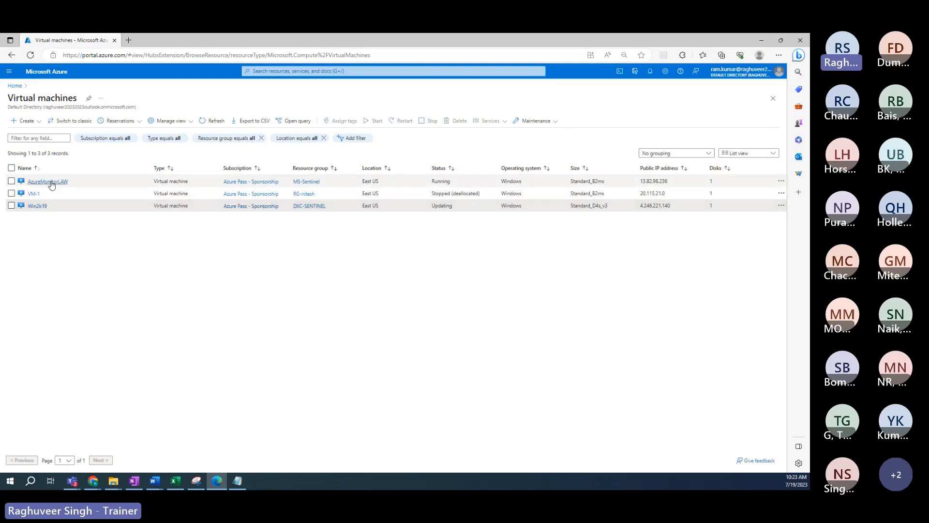
pyautogui.click(11, 181)
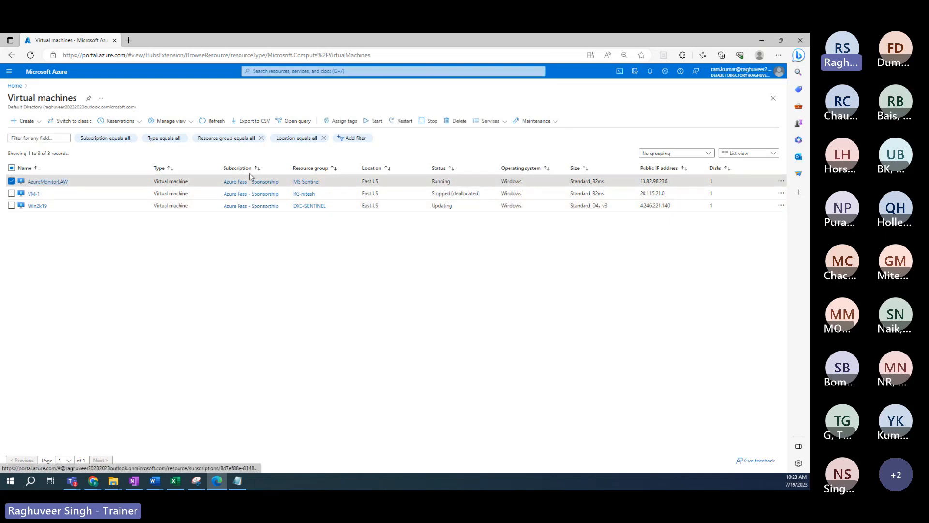
pyautogui.click(422, 125)
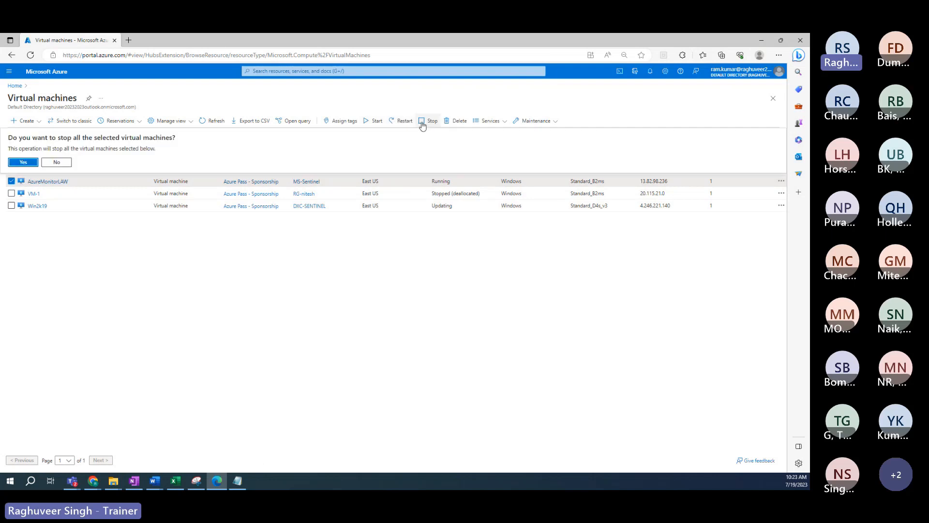
pyautogui.click(23, 162)
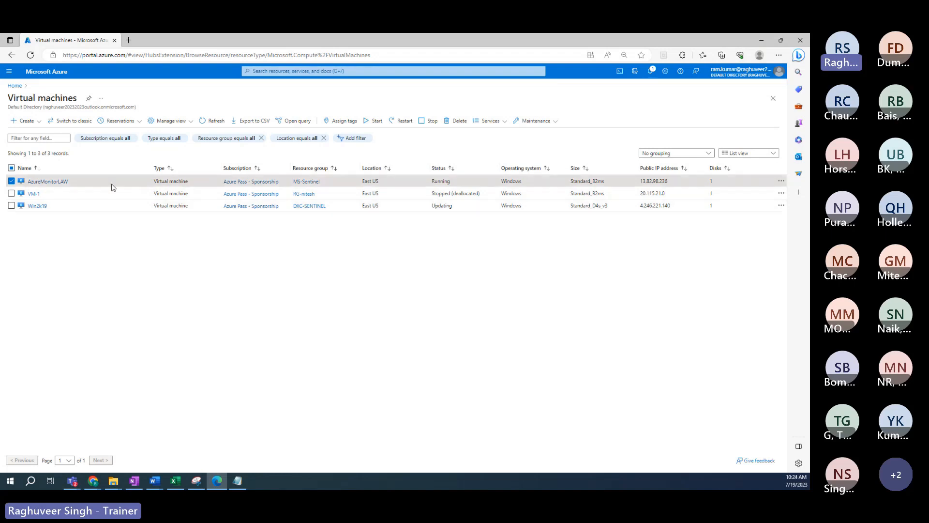
# Step: Refresh the VM list to see AzureMonitorLAW deallocated, then start a new Azure virtual machine
pyautogui.moveTo(430, 194); pyautogui.dragTo(495, 200)
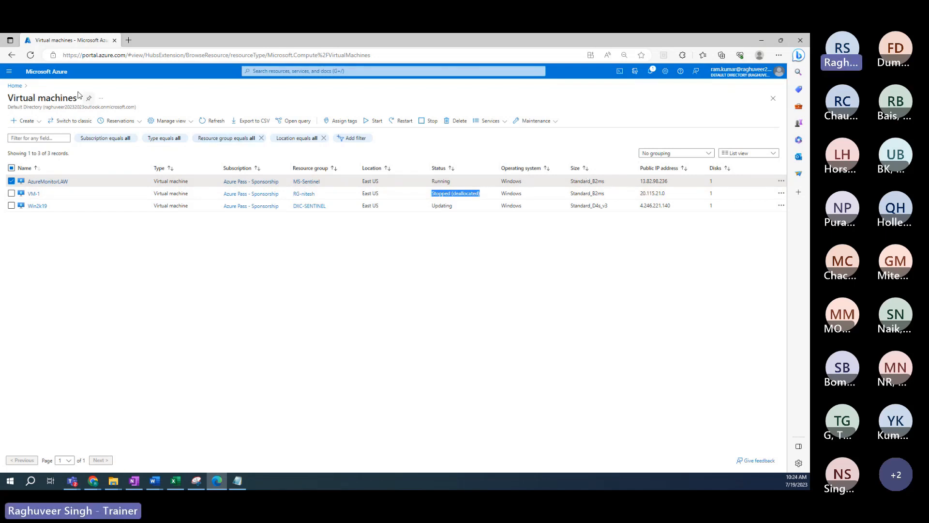
pyautogui.click(31, 55)
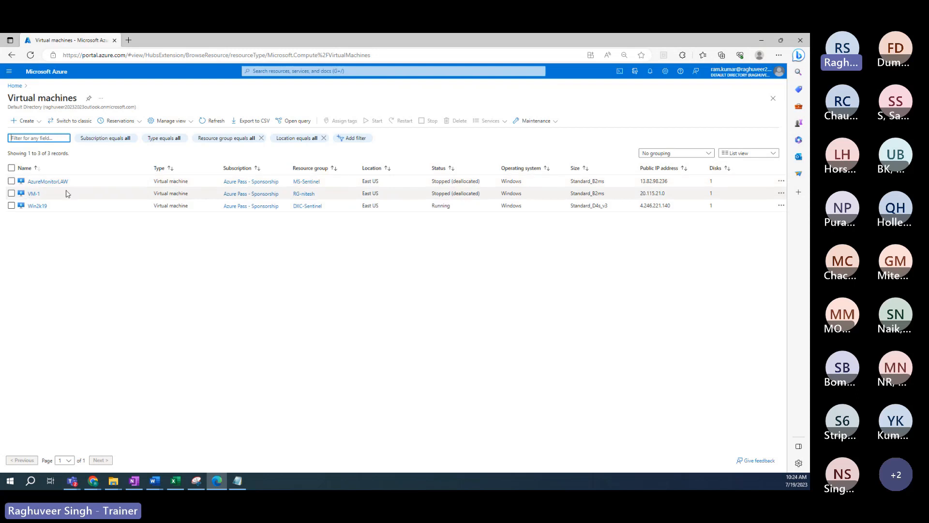
pyautogui.click(24, 125)
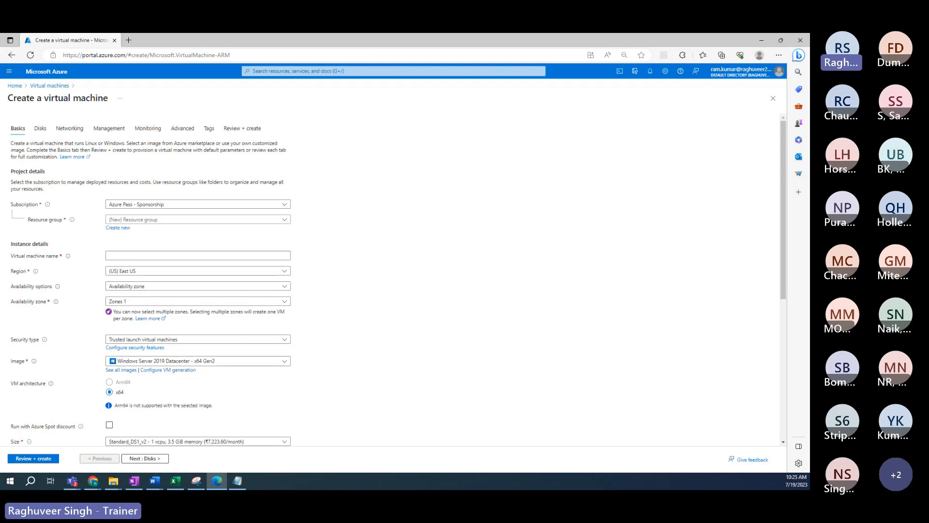
# Step: Put the new VM in the MS-Sentinel resource group and name it Win2K22
pyautogui.hotkey('alt', 'Tab')
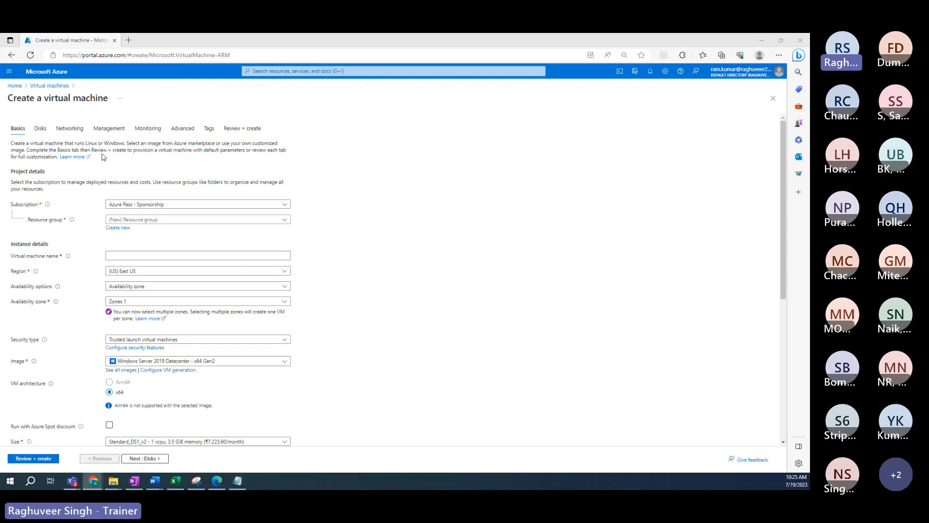
pyautogui.click(121, 219)
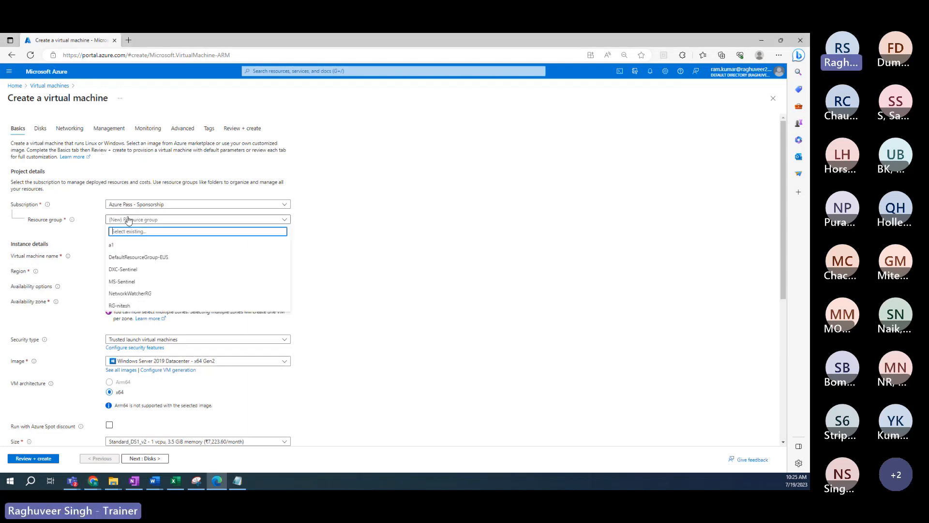
pyautogui.click(128, 282)
pyautogui.click(123, 255)
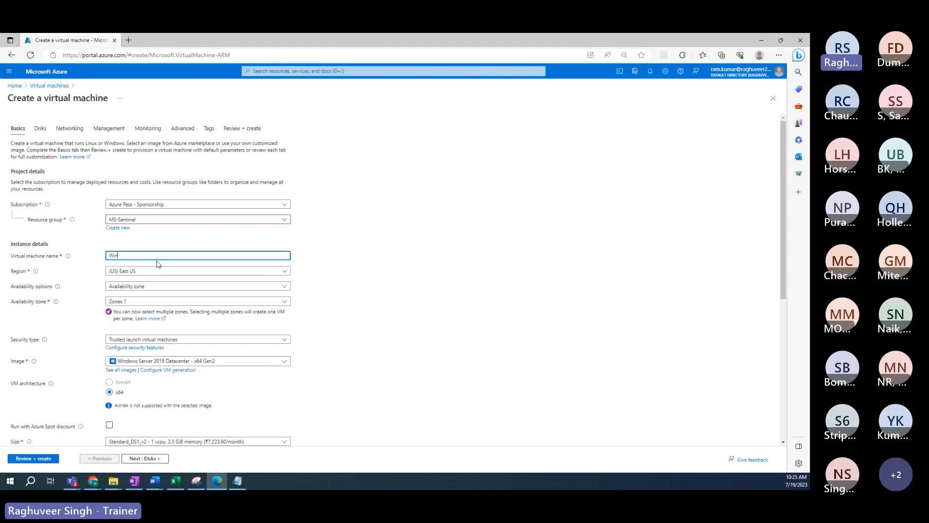
pyautogui.write('Win2K22')
pyautogui.click(389, 277)
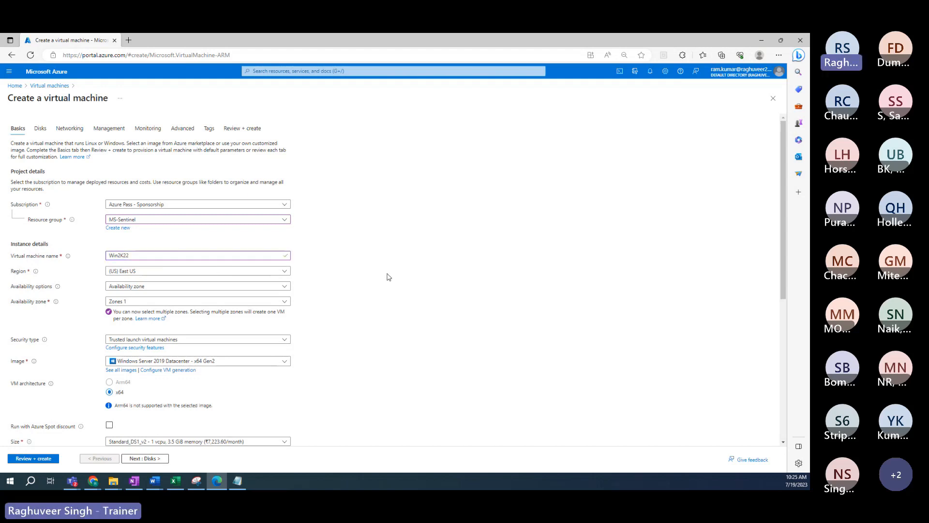
# Step: Choose no infrastructure redundancy and Standard security, keeping the Windows Server 2022 Datacenter image
pyautogui.click(150, 286)
pyautogui.click(130, 296)
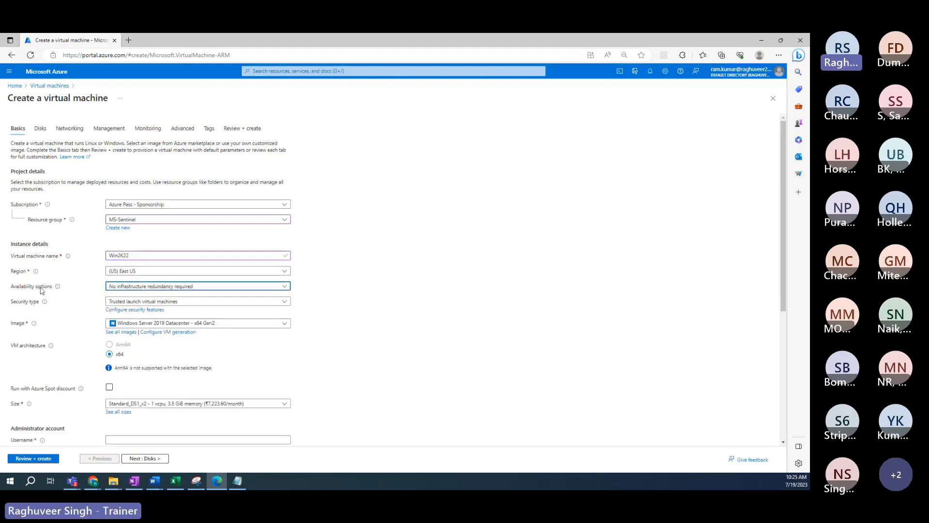
pyautogui.click(194, 301)
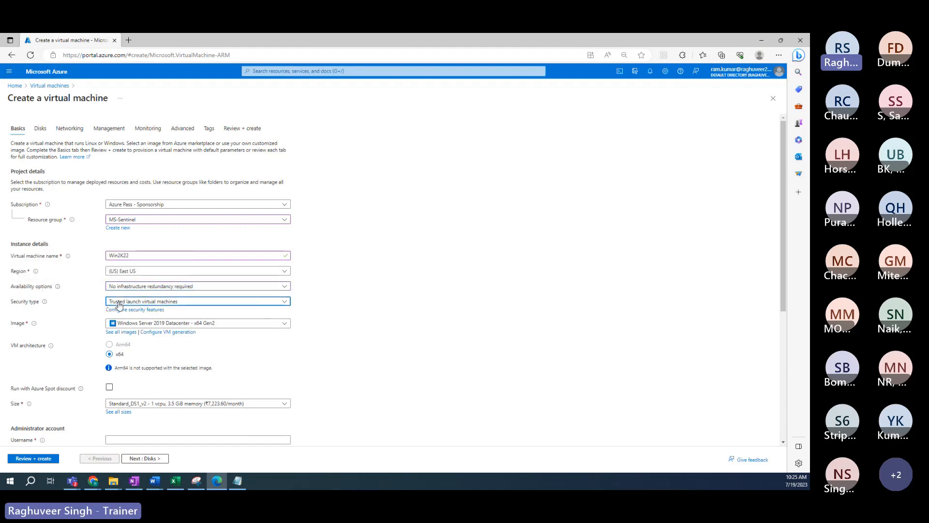
pyautogui.click(111, 324)
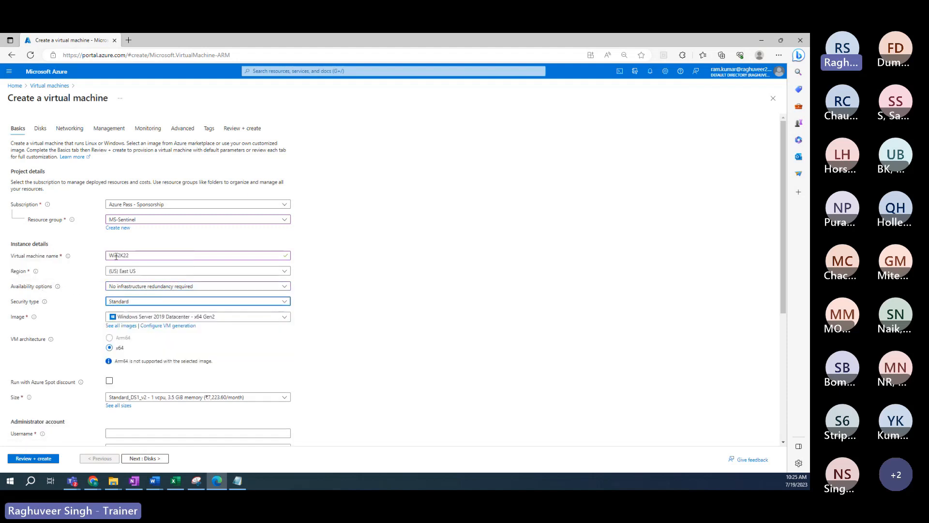
pyautogui.click(165, 317)
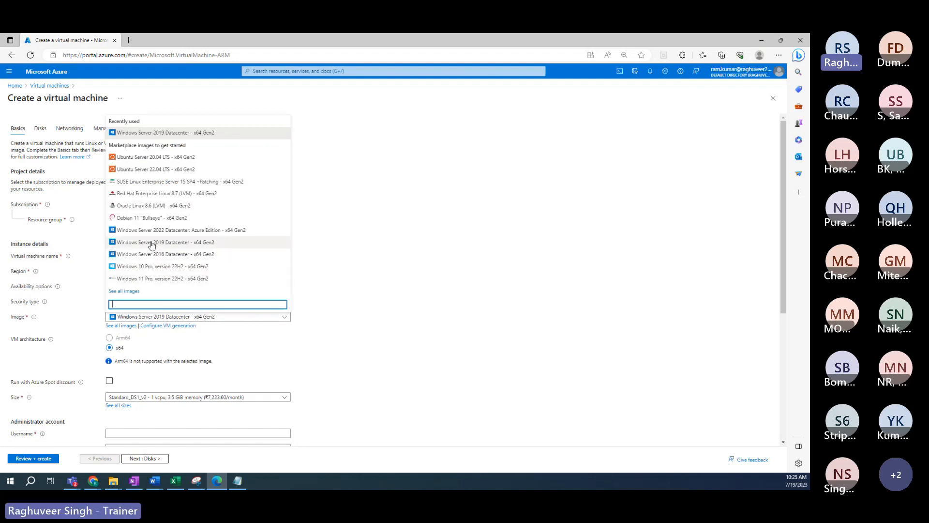
pyautogui.click(161, 234)
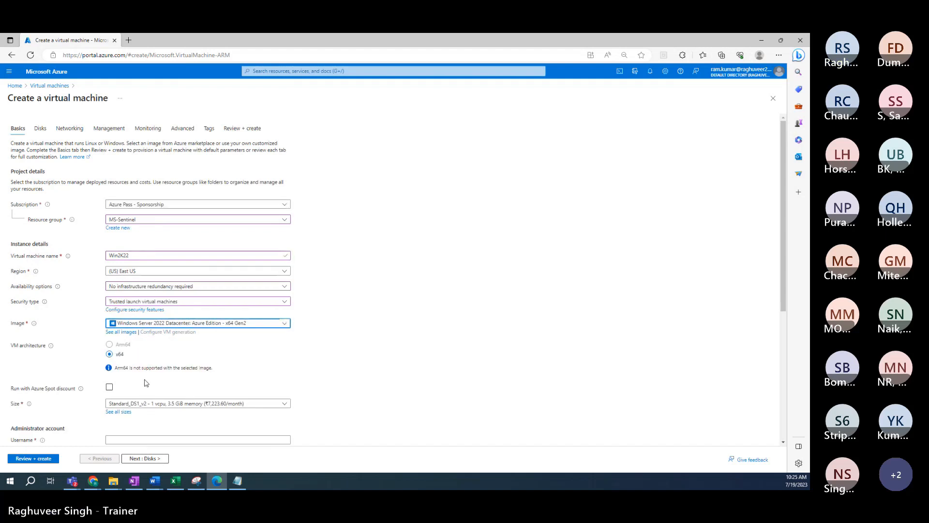
pyautogui.scroll(-1, 146, 382)
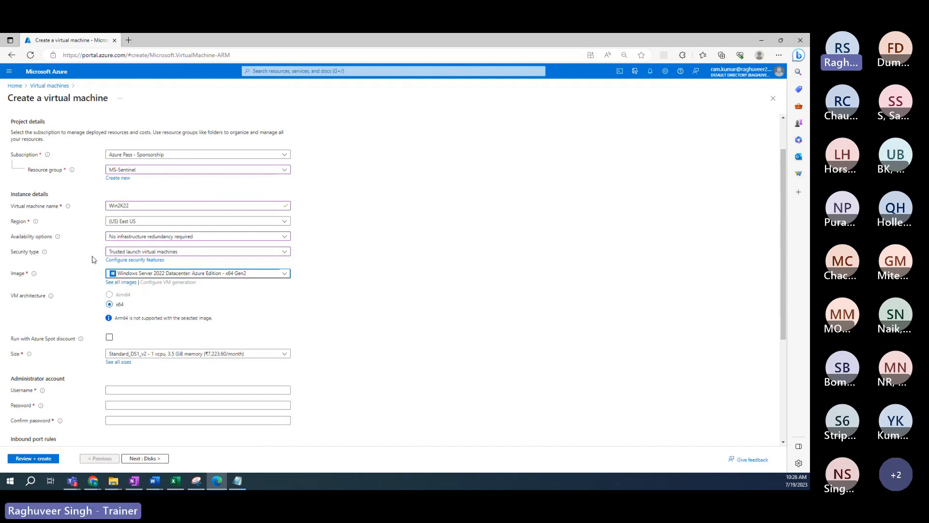
pyautogui.click(137, 255)
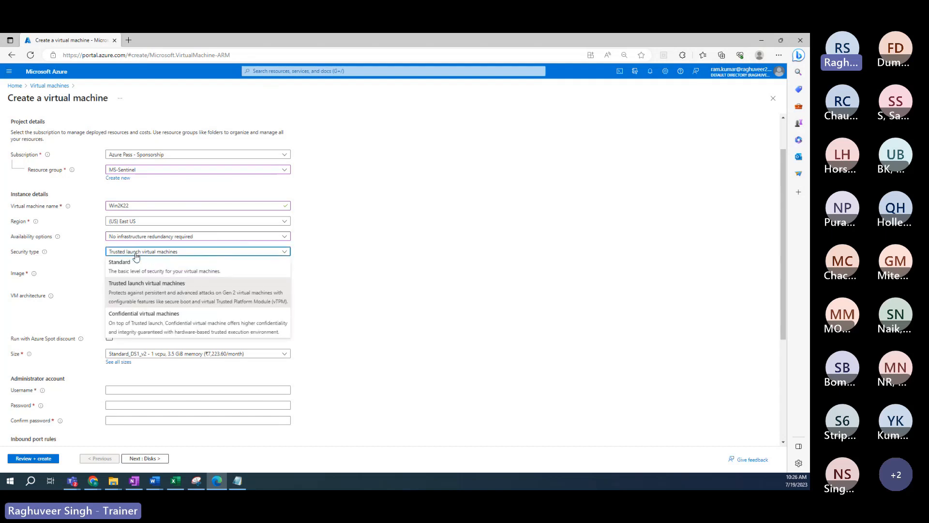
pyautogui.click(125, 264)
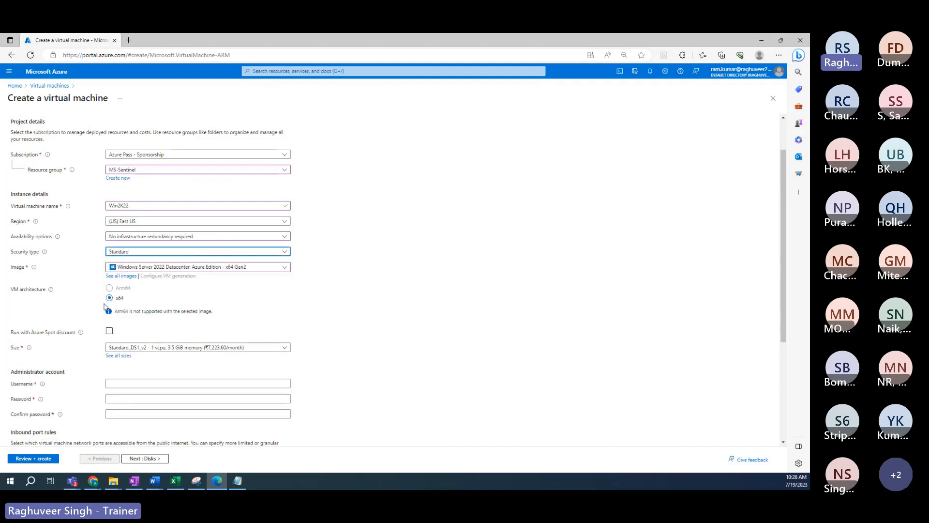
pyautogui.scroll(-2, 119, 223)
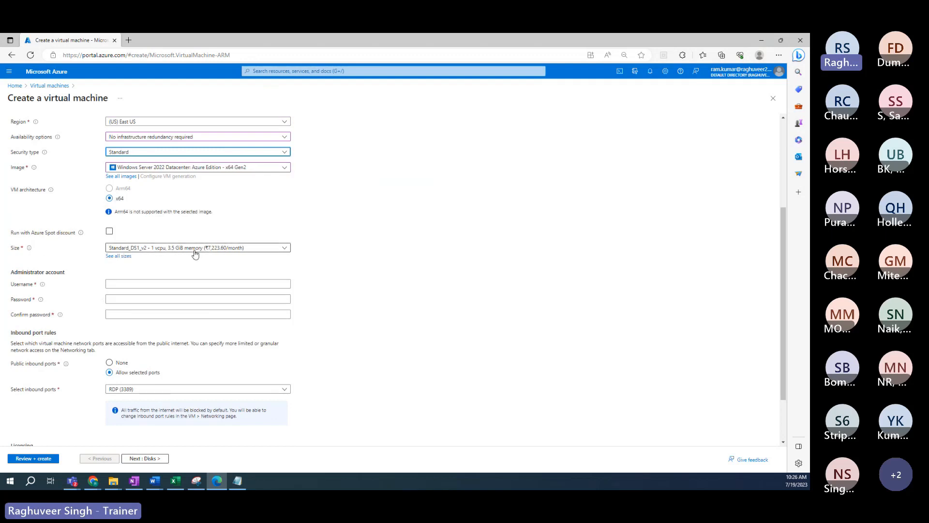
# Step: Enter Win2K22's administrator username and confirmed password, then move on to the Disks tab
pyautogui.click(125, 282)
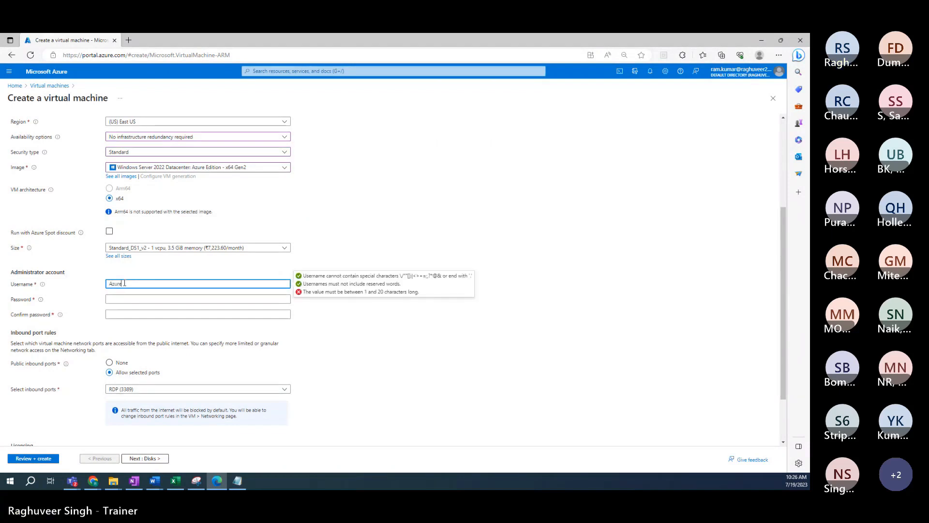
pyautogui.click(118, 298)
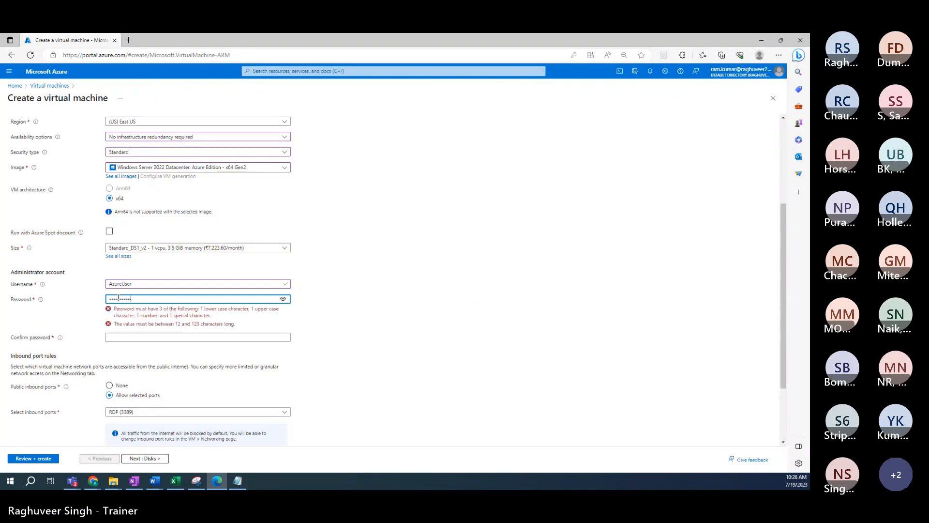
pyautogui.click(131, 314)
pyautogui.write('••••••')
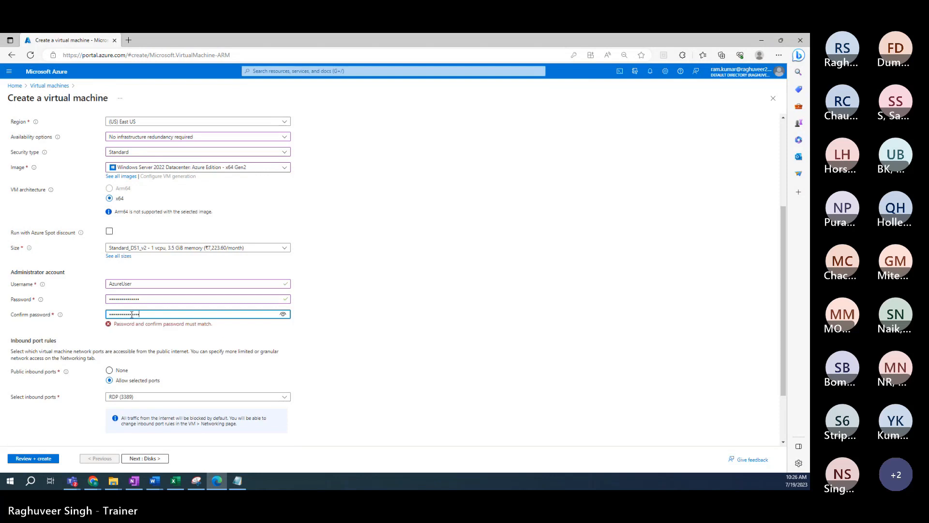
pyautogui.write('••••')
pyautogui.scroll(-2, 224, 380)
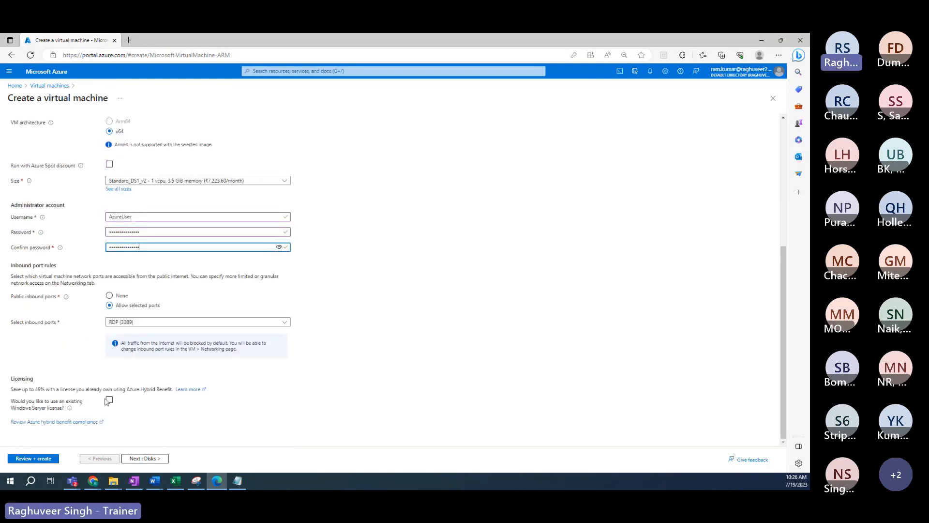
pyautogui.click(145, 458)
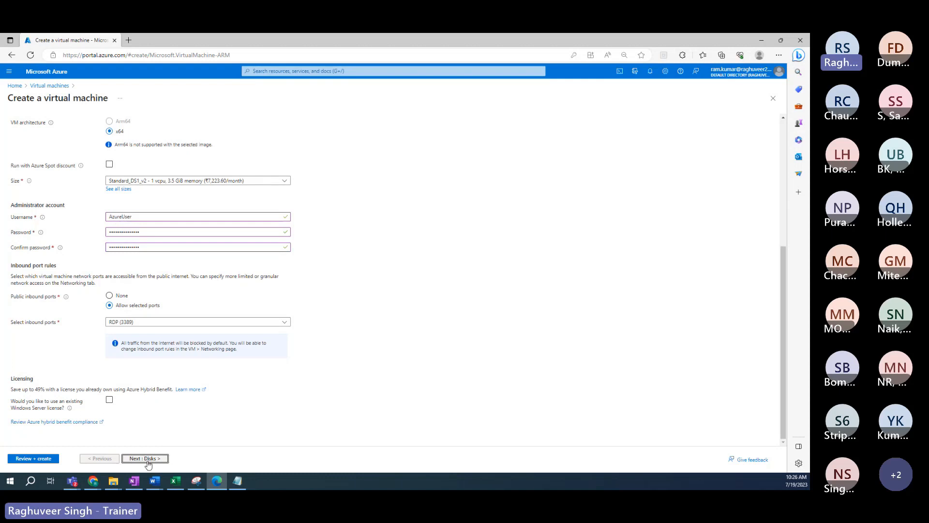
# Step: Set the OS disk type to Standard SSD
pyautogui.click(122, 242)
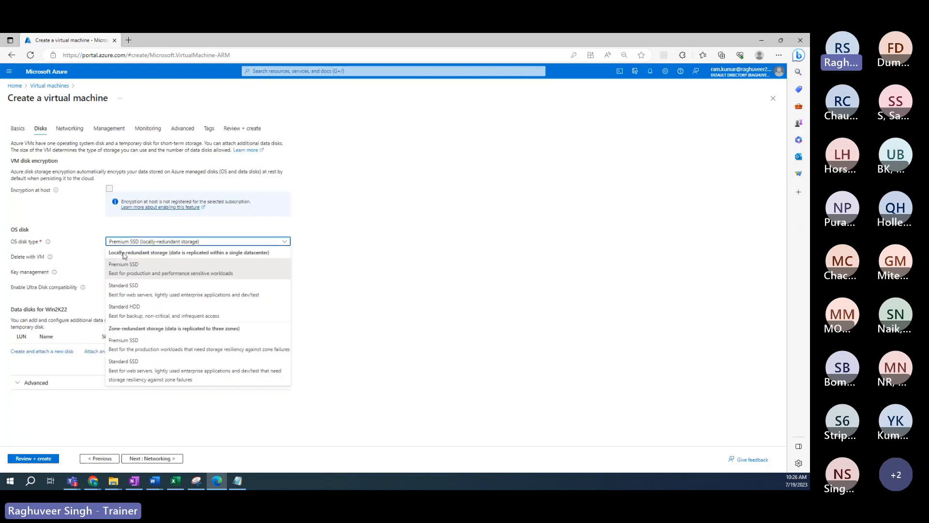
pyautogui.click(129, 292)
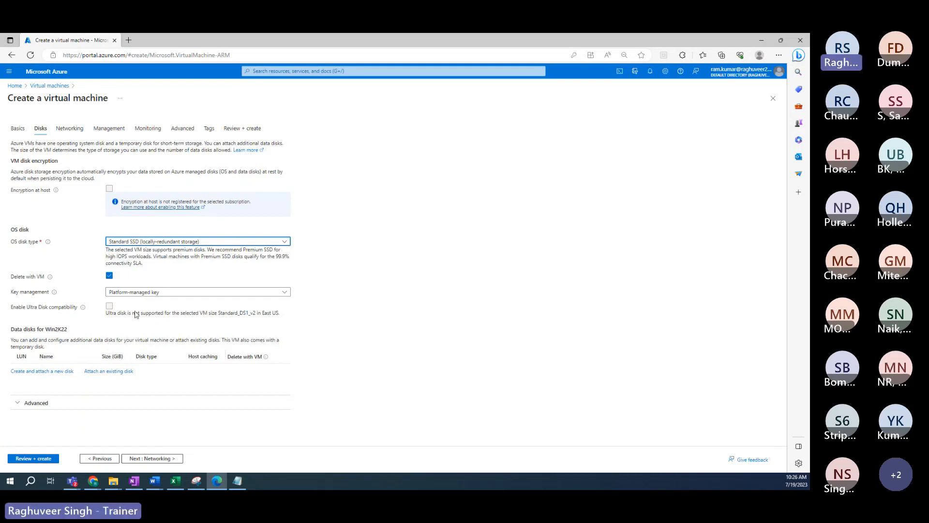
pyautogui.click(151, 459)
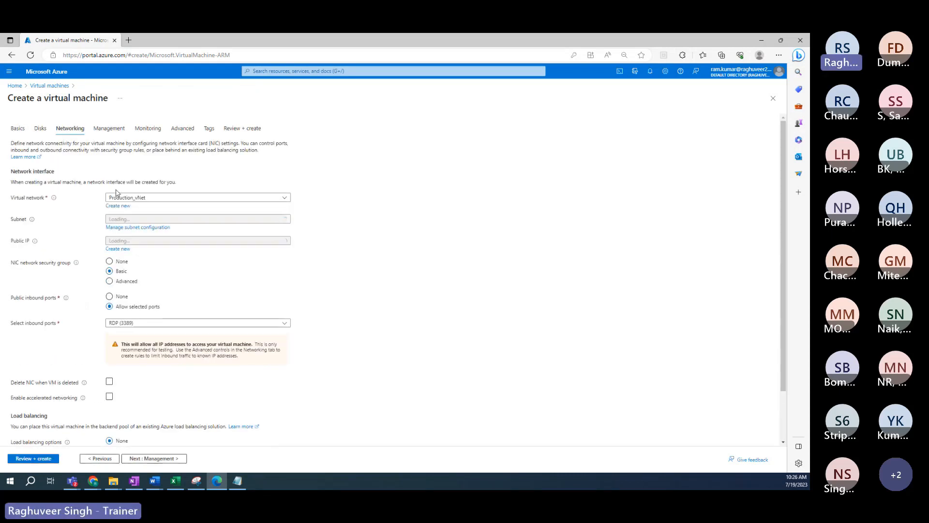
# Step: Place the VM on Web-Subnet and delete its public IP and NIC with the VM
pyautogui.click(127, 219)
pyautogui.click(125, 268)
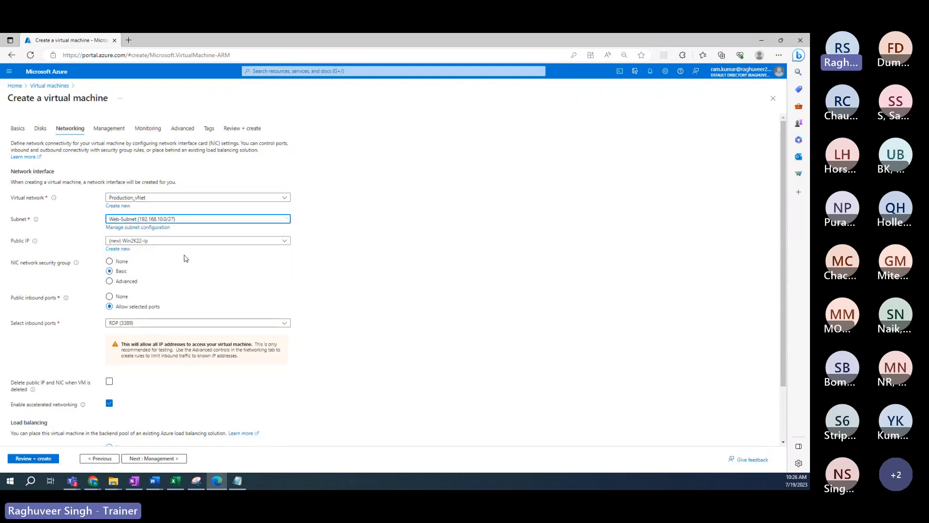
pyautogui.scroll(-1, 184, 257)
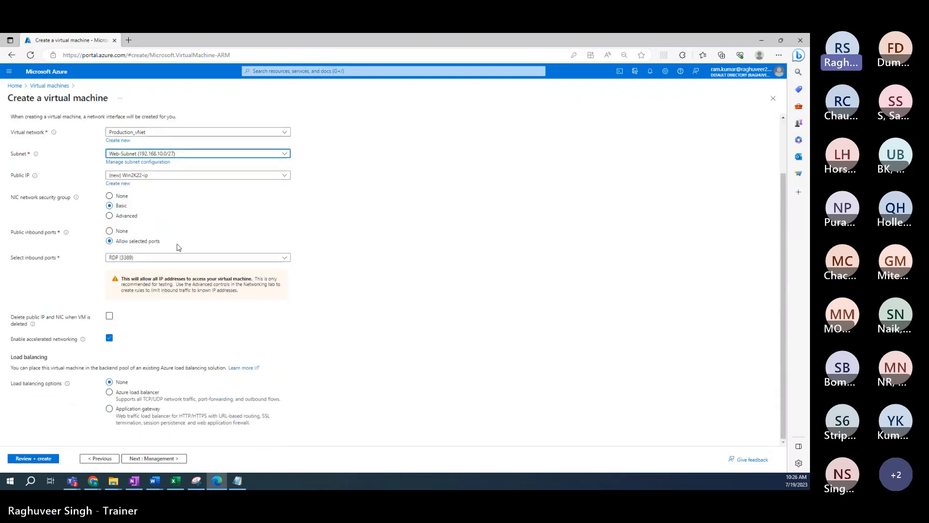
pyautogui.click(110, 316)
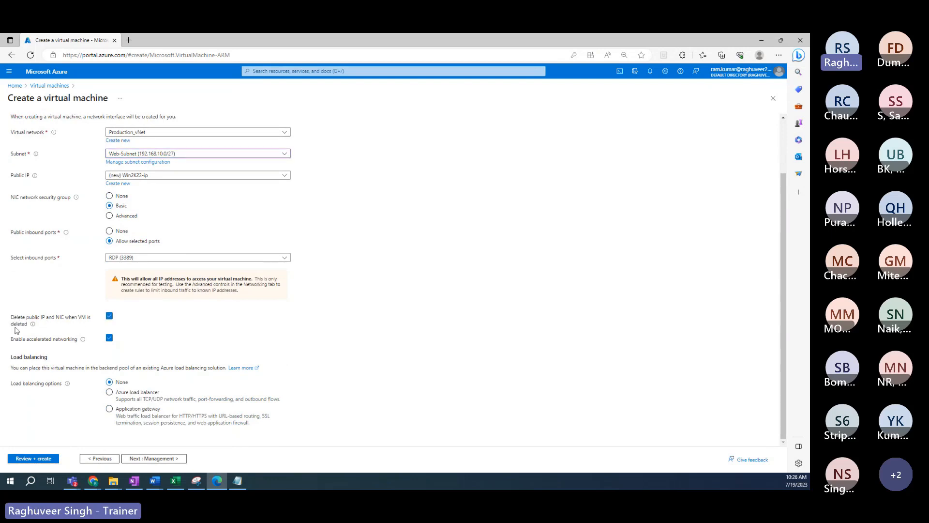
# Step: Skip past the Management, Monitoring and Advanced tabs with their default settings
pyautogui.click(151, 458)
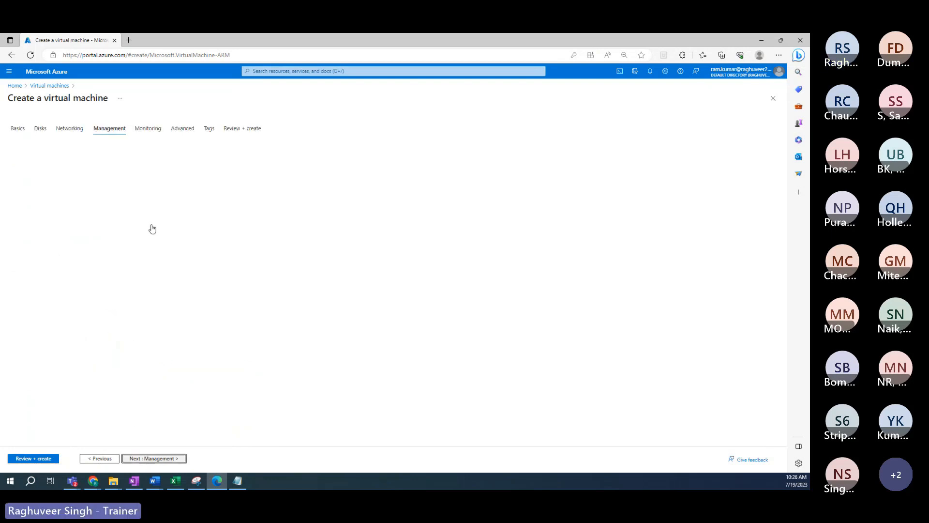
pyautogui.click(155, 460)
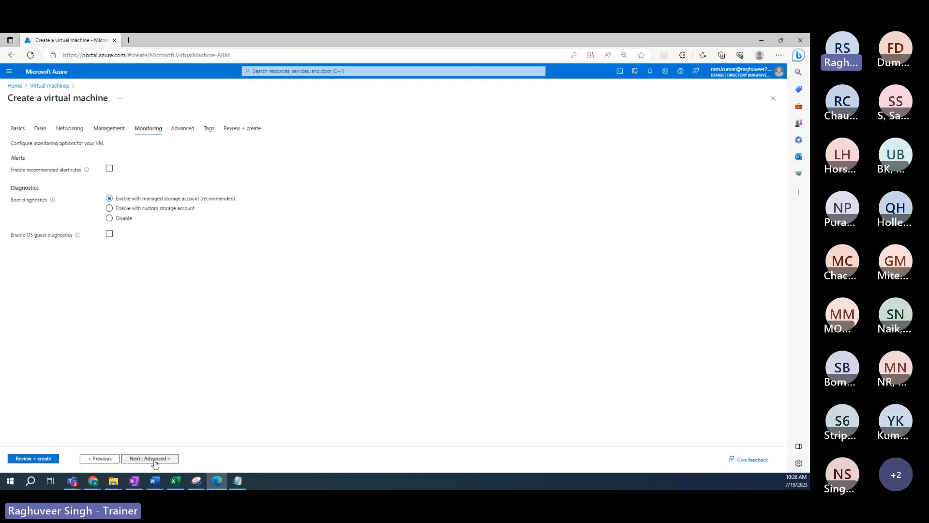
pyautogui.click(155, 459)
pyautogui.click(155, 459)
# Step: Add an Owner tag with the owner's name and Purpose 'Microsoft Sentinel Training', then validate
pyautogui.click(49, 189)
pyautogui.click(41, 203)
pyautogui.click(139, 191)
pyautogui.click(137, 203)
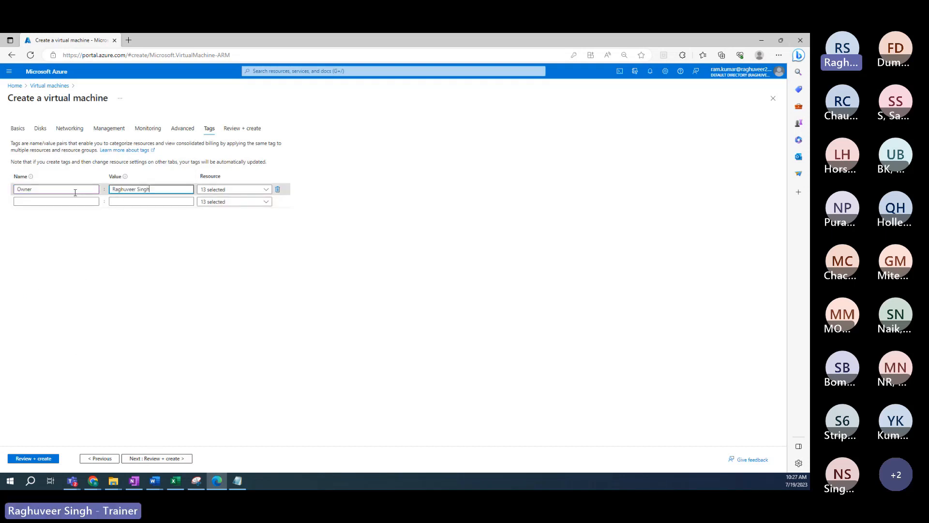
pyautogui.click(62, 201)
pyautogui.click(37, 224)
pyautogui.click(115, 202)
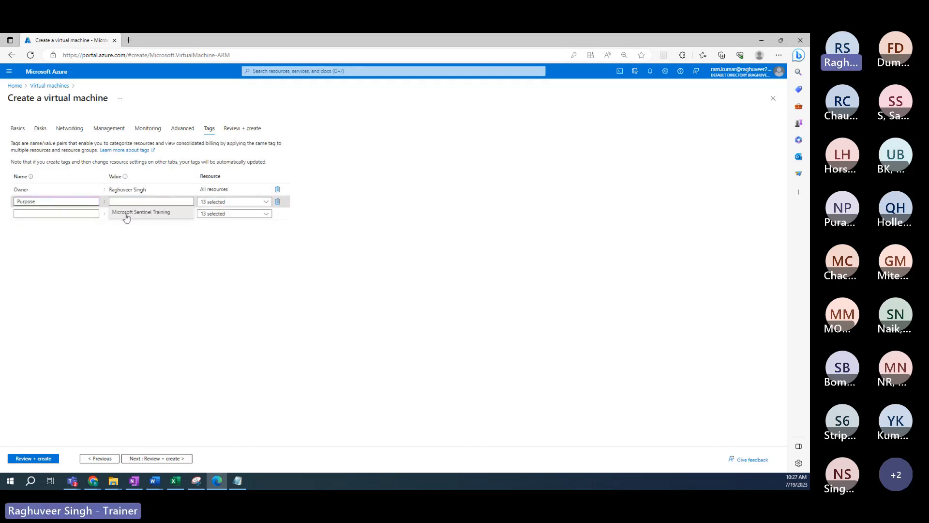
pyautogui.click(126, 214)
pyautogui.click(156, 458)
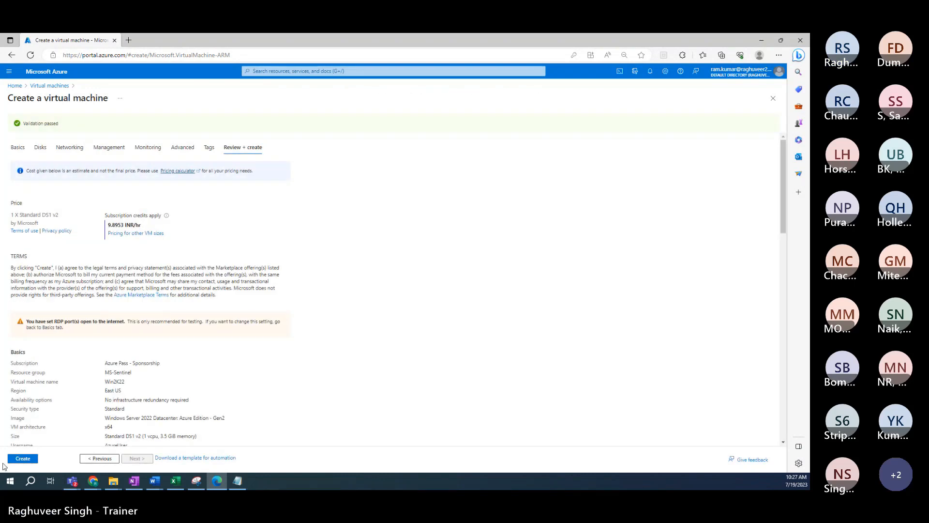
# Step: Create Win2K22 from the Review + create tab and watch its deployment progress
pyautogui.click(23, 459)
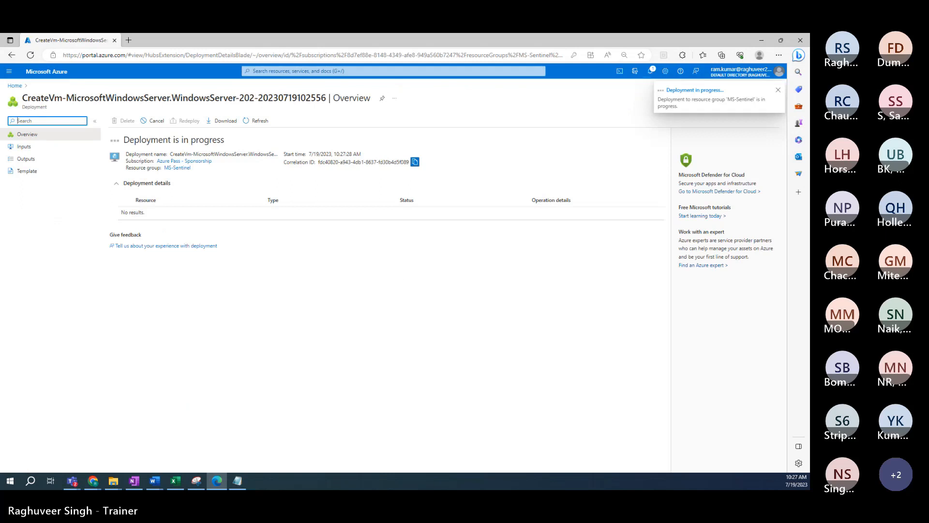
pyautogui.hotkey('alt', 'Tab')
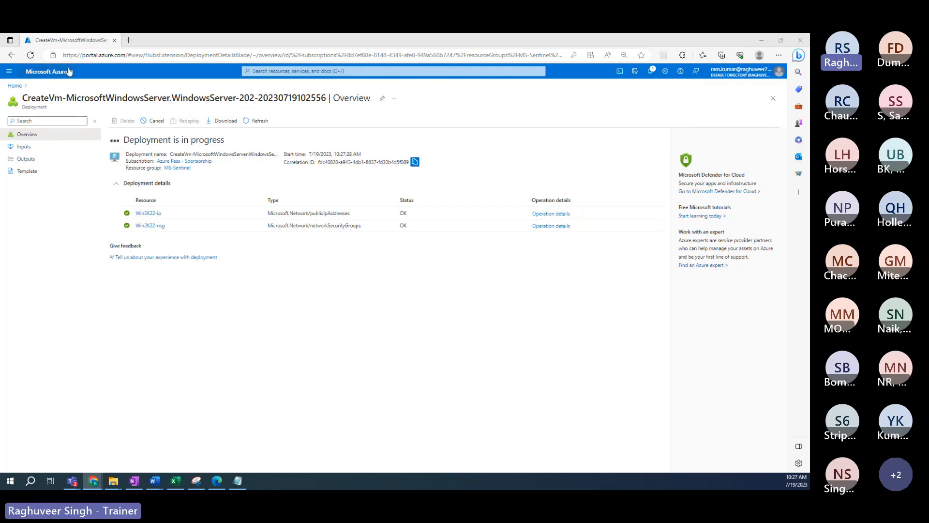
# Step: Duplicate the deployment tab, get through the sign-in prompts, and search for Virtual machines
pyautogui.rightClick(59, 40)
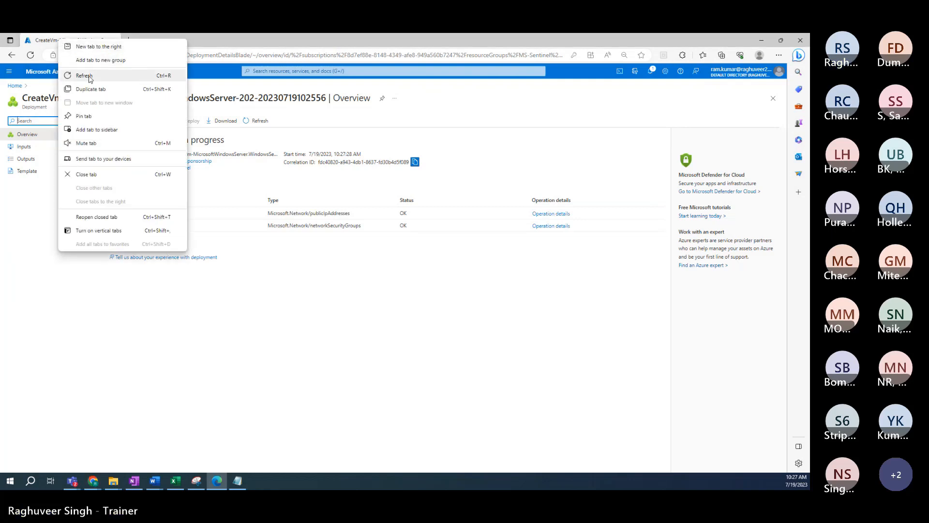
pyautogui.click(90, 89)
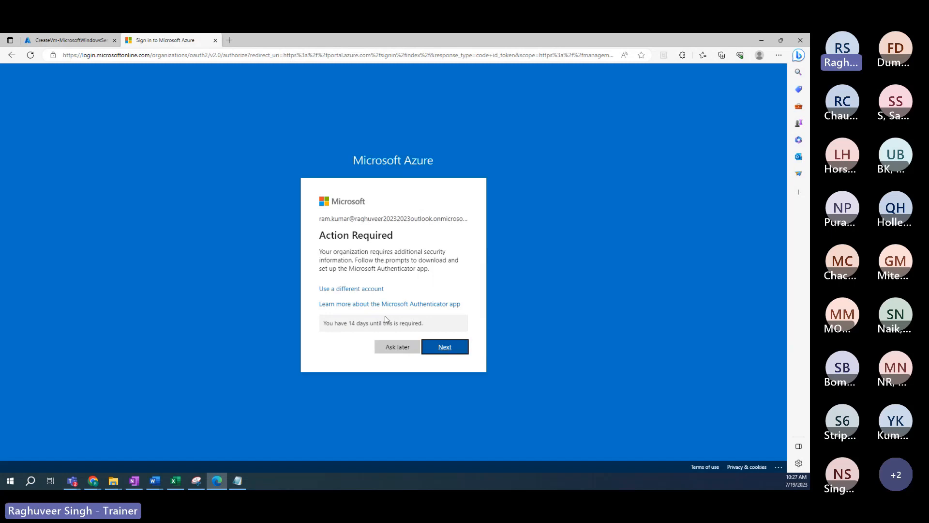
pyautogui.click(385, 348)
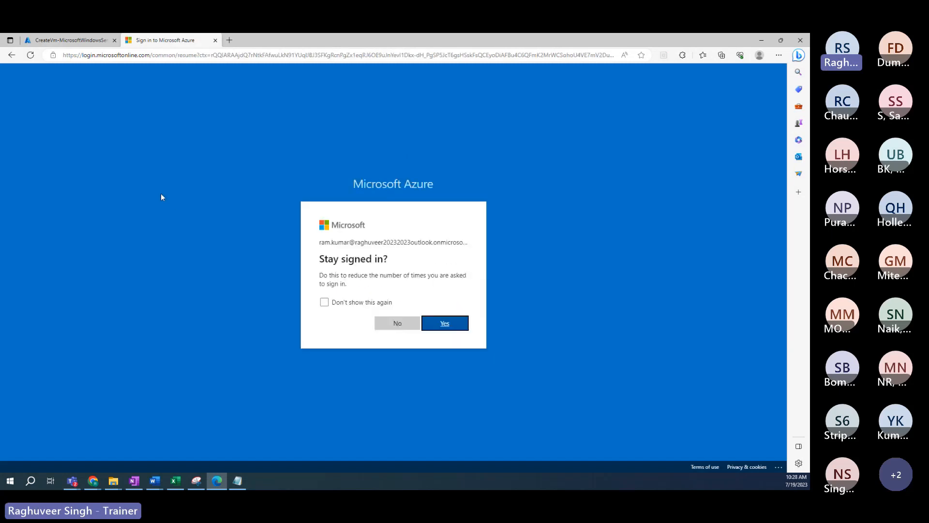
pyautogui.click(373, 304)
pyautogui.click(443, 327)
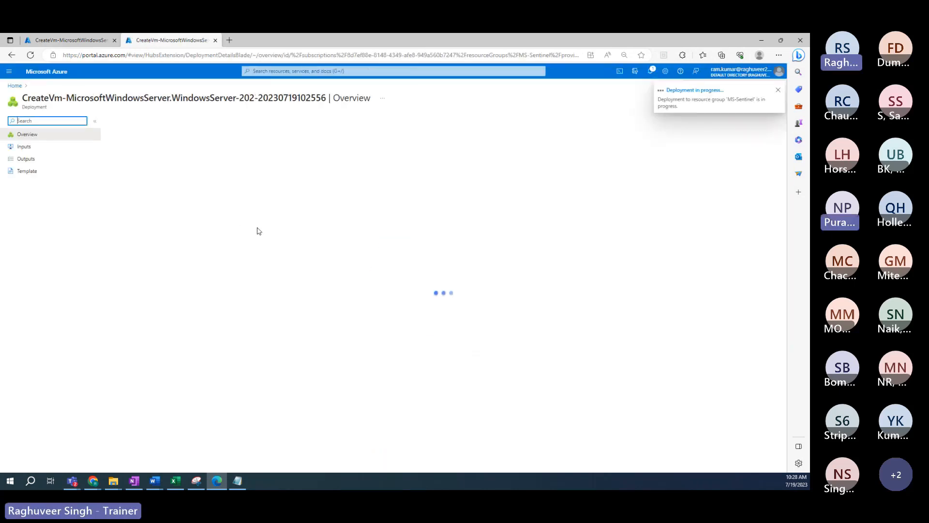
pyautogui.click(261, 71)
pyautogui.click(262, 163)
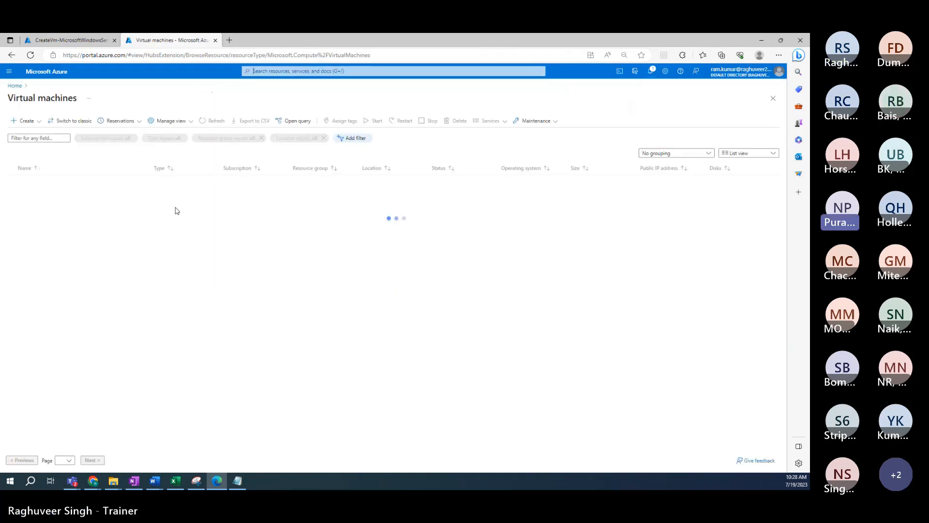
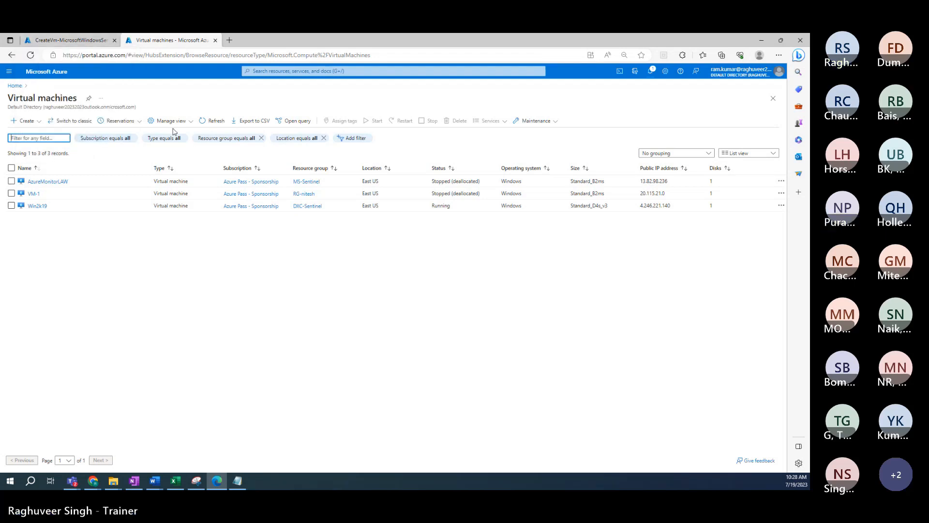
# Step: Refresh the Virtual machines list so Win2K22 appears, then bring up the Create menu
pyautogui.click(214, 120)
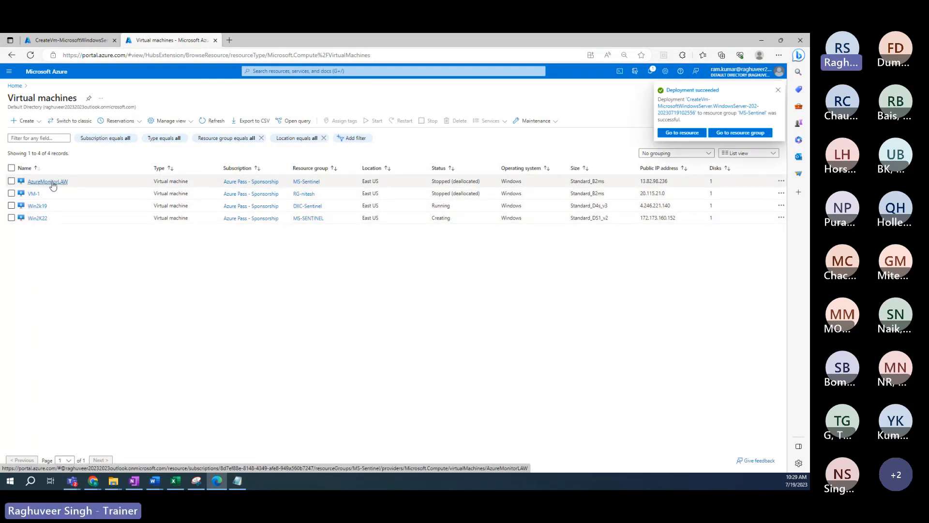
pyautogui.click(25, 120)
# Step: Start a new Azure virtual machine in the MS-Sentinel resource group
pyautogui.click(35, 141)
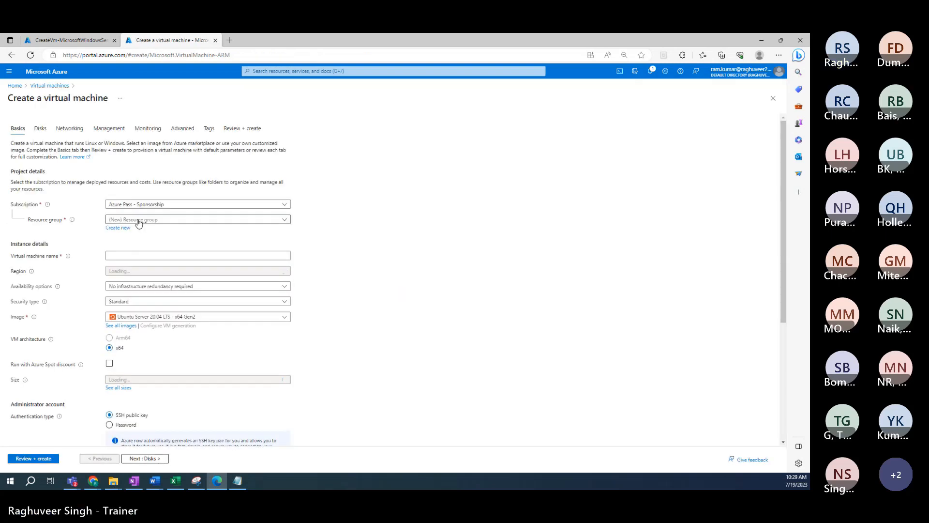
pyautogui.click(145, 220)
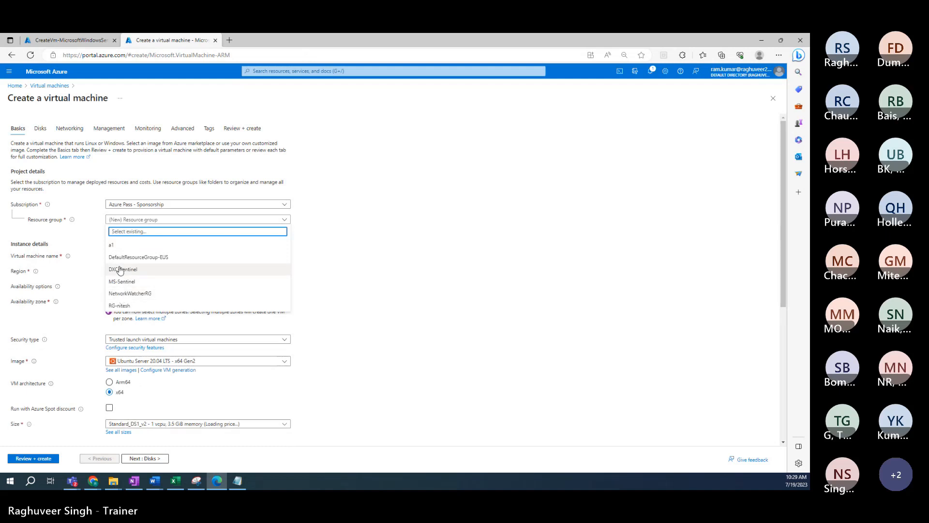
pyautogui.click(122, 282)
# Step: Name the virtual machine Ubuntu-VM, replacing the invalid underscore with a hyphen
pyautogui.click(130, 255)
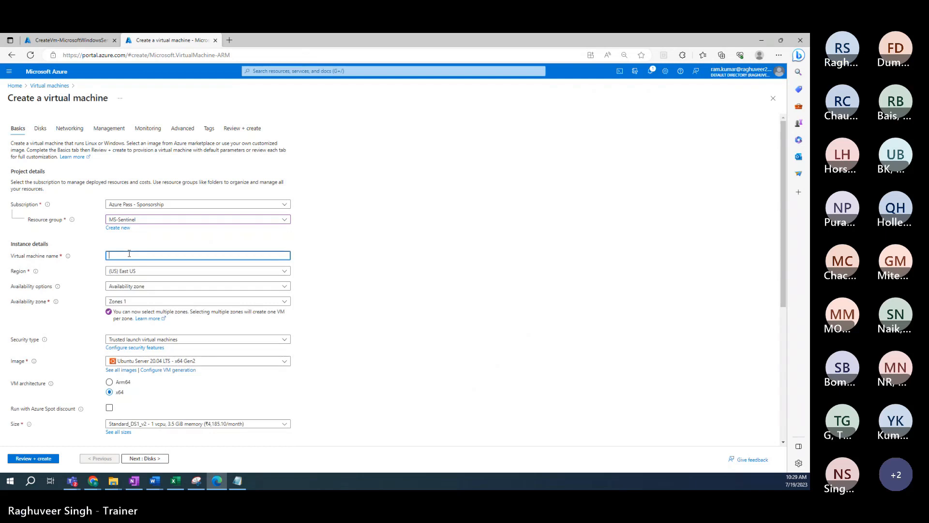
pyautogui.write('Ur')
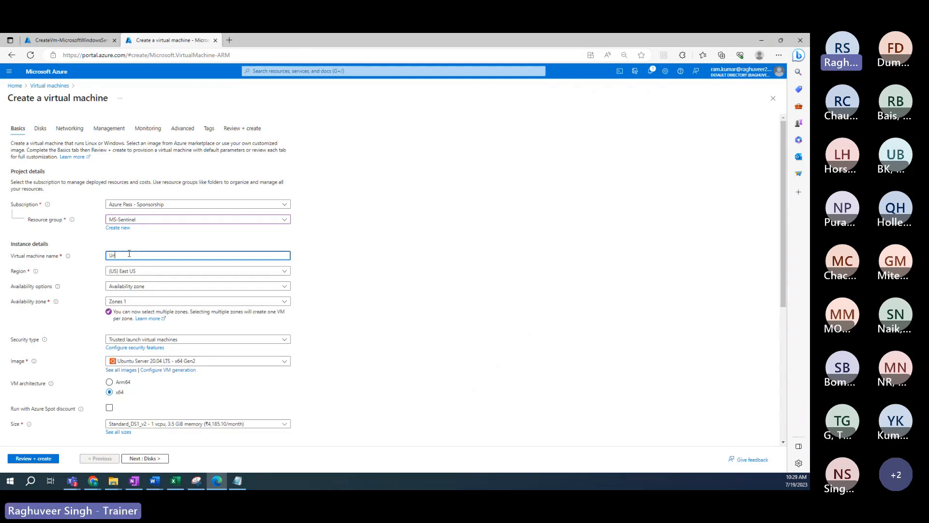
pyautogui.write('buntu')
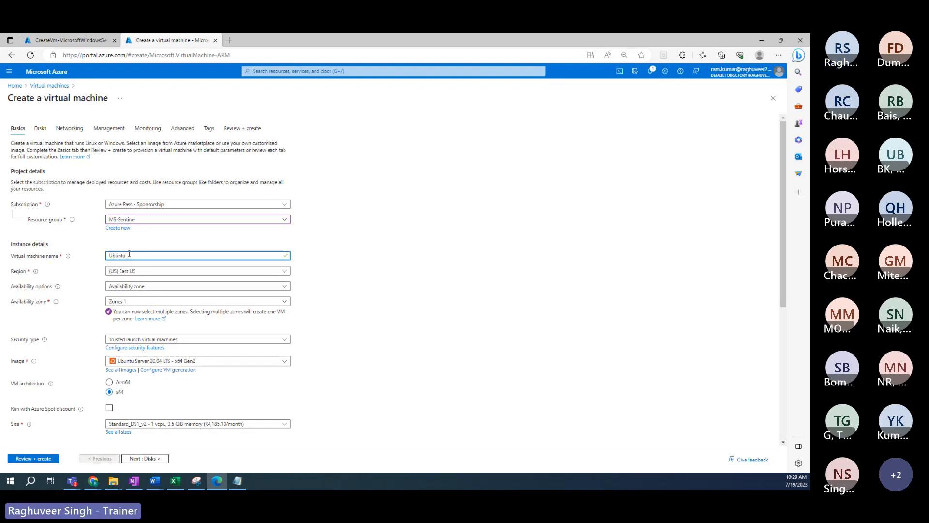
pyautogui.write('_vm')
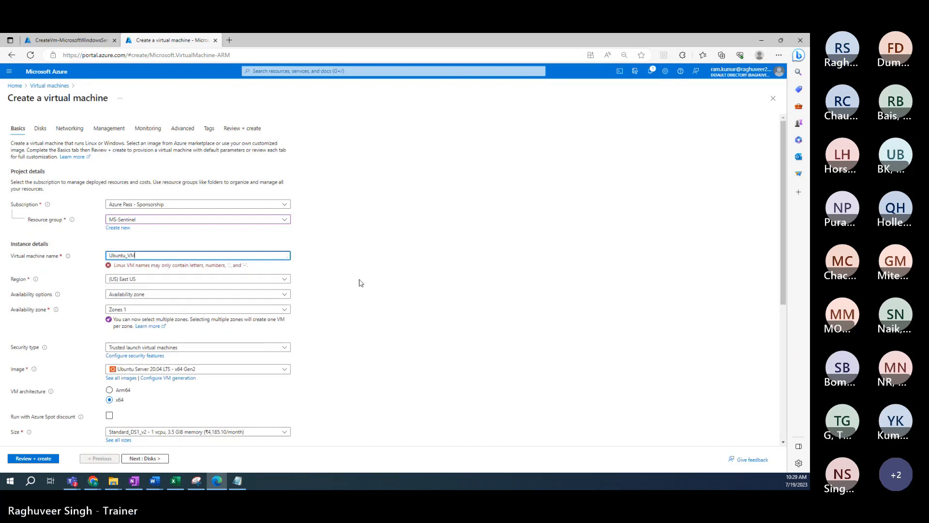
pyautogui.click(129, 256)
pyautogui.press('BackSpace')
pyautogui.write('-')
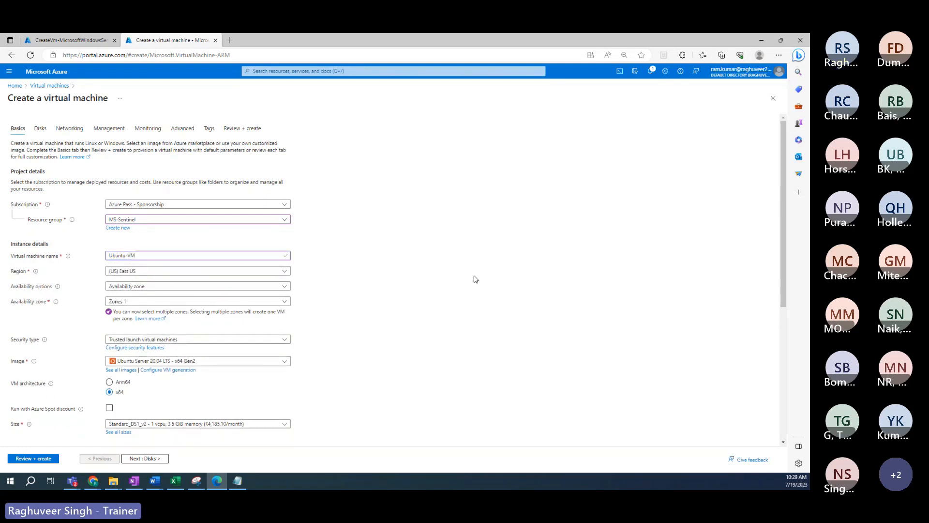
# Step: Set availability to No infrastructure redundancy required and security type to Standard
pyautogui.click(119, 286)
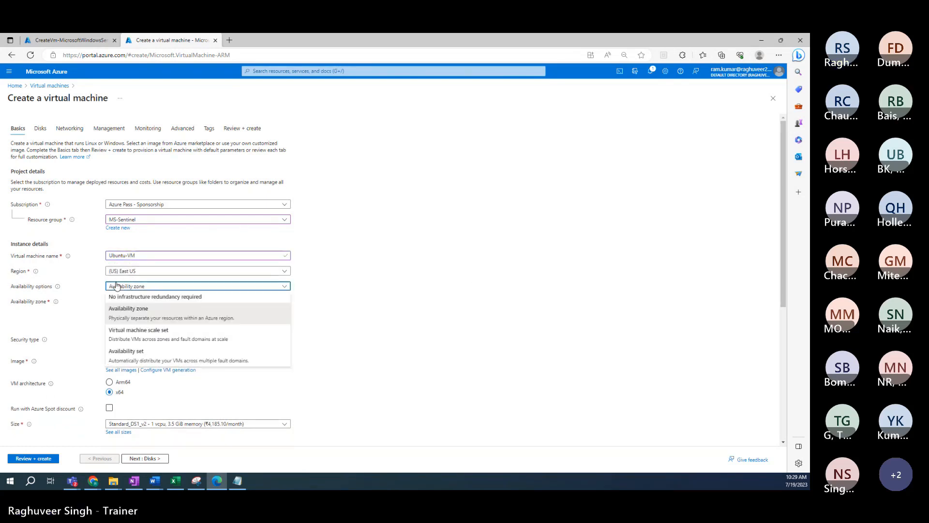
pyautogui.click(122, 296)
pyautogui.click(121, 303)
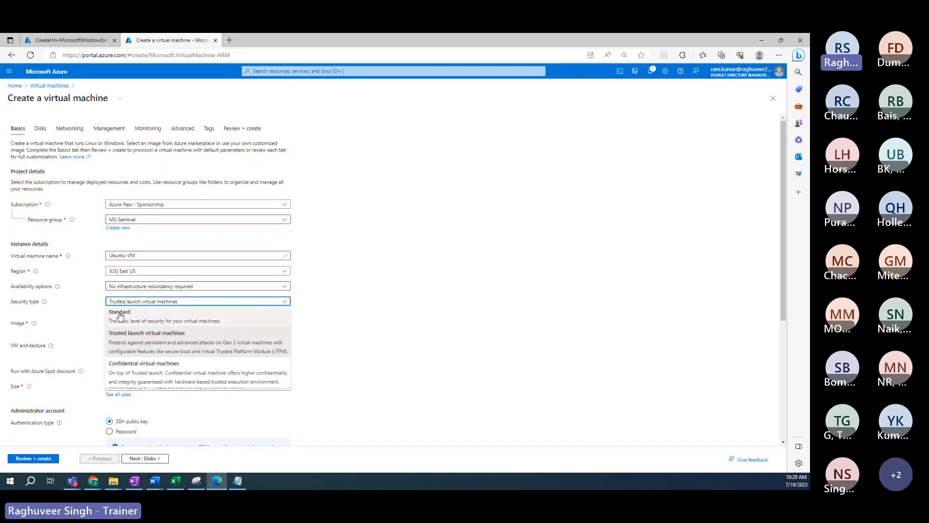
pyautogui.click(121, 311)
# Step: Keep the Ubuntu Server 20.04 LTS image and reapply the Standard security type
pyautogui.click(150, 317)
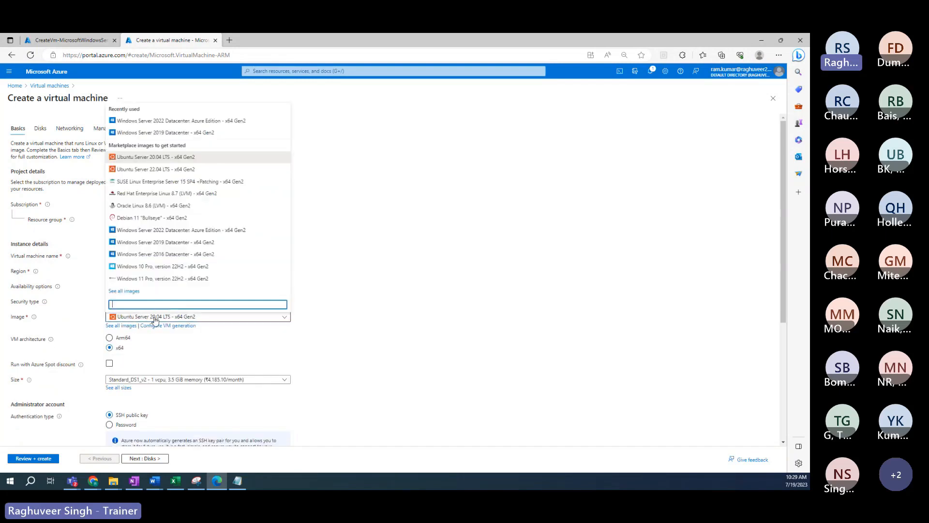
pyautogui.click(154, 159)
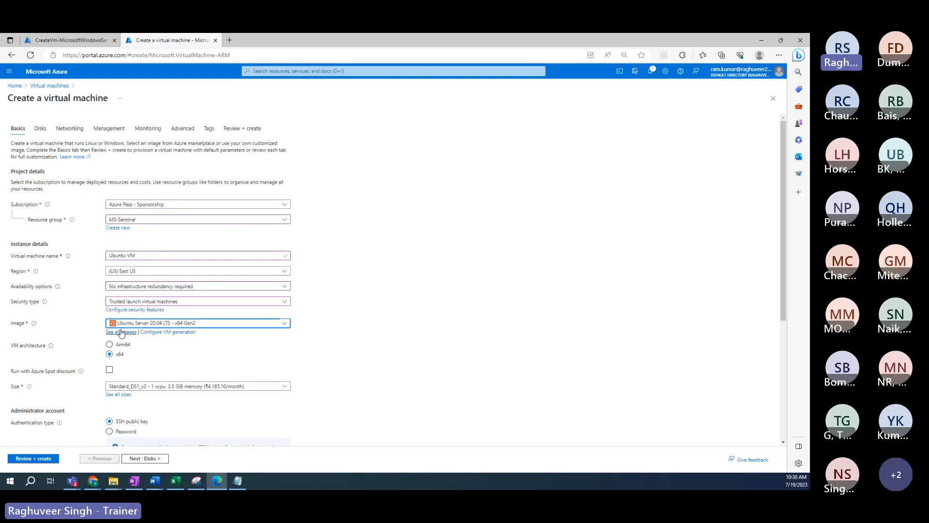
pyautogui.click(128, 303)
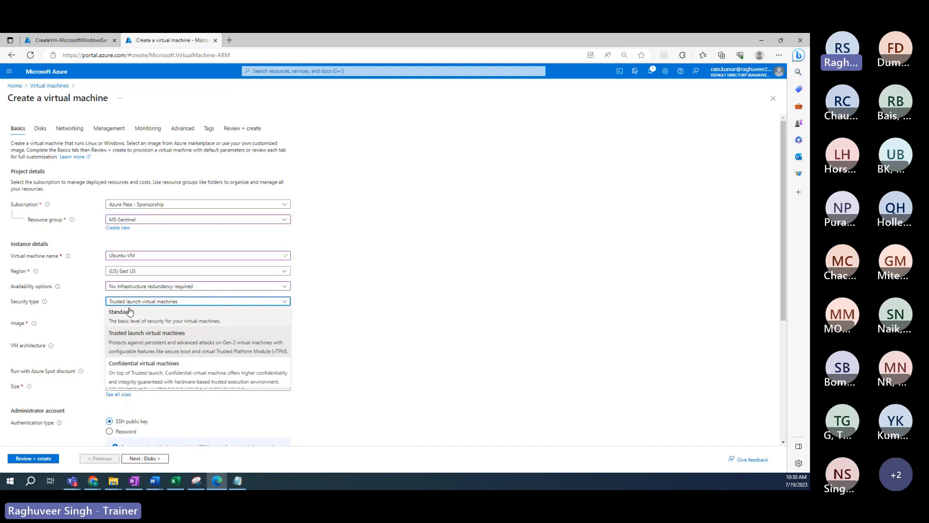
pyautogui.click(129, 312)
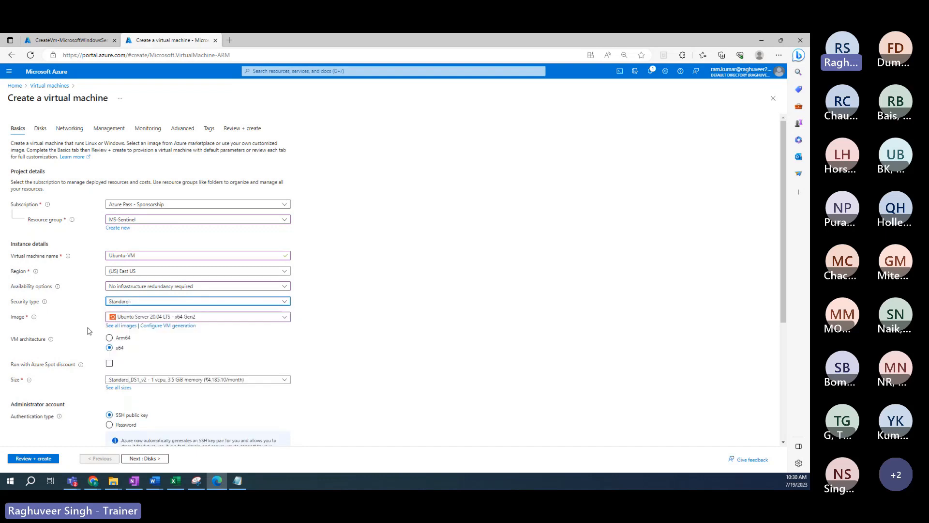
pyautogui.scroll(-3, 103, 341)
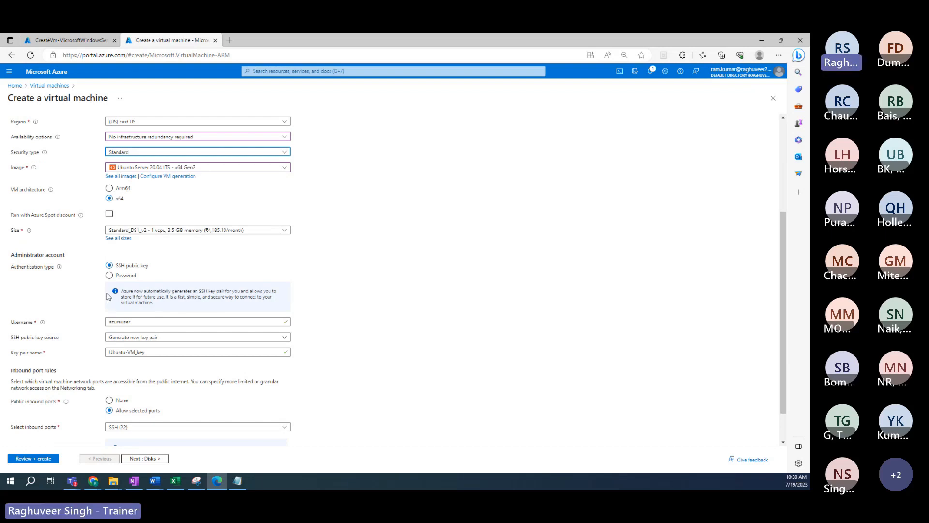
# Step: Switch to password authentication with administrator username AzureUser
pyautogui.click(109, 276)
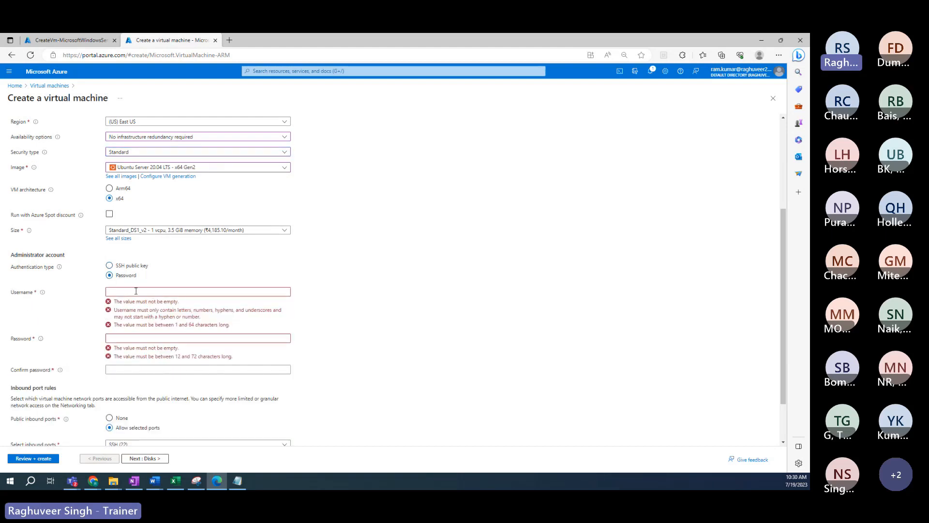
pyautogui.click(136, 291)
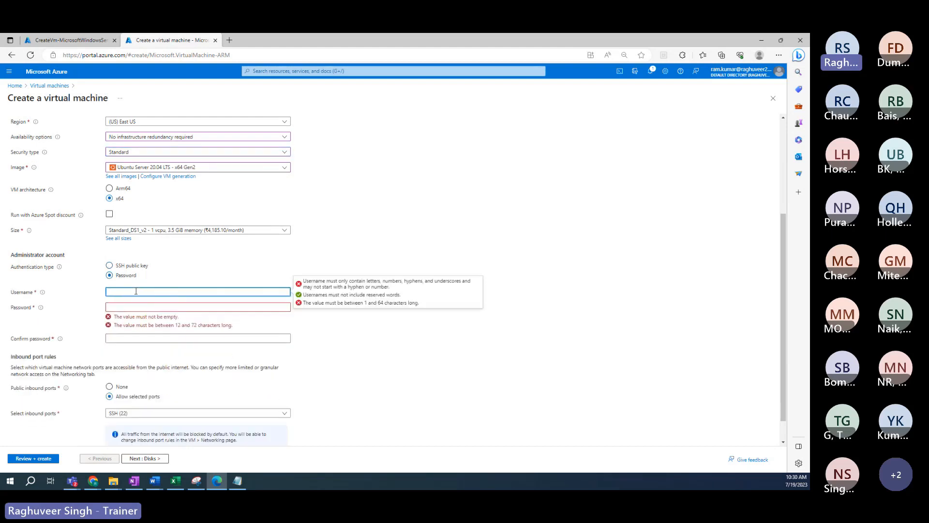
pyautogui.write('Azure')
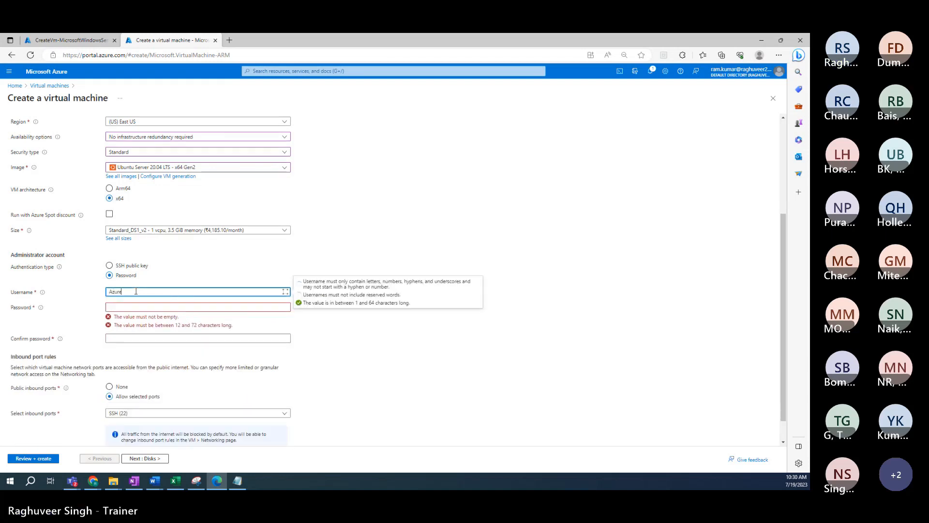
pyautogui.write('User')
# Step: Enter and confirm the administrator password
pyautogui.click(130, 306)
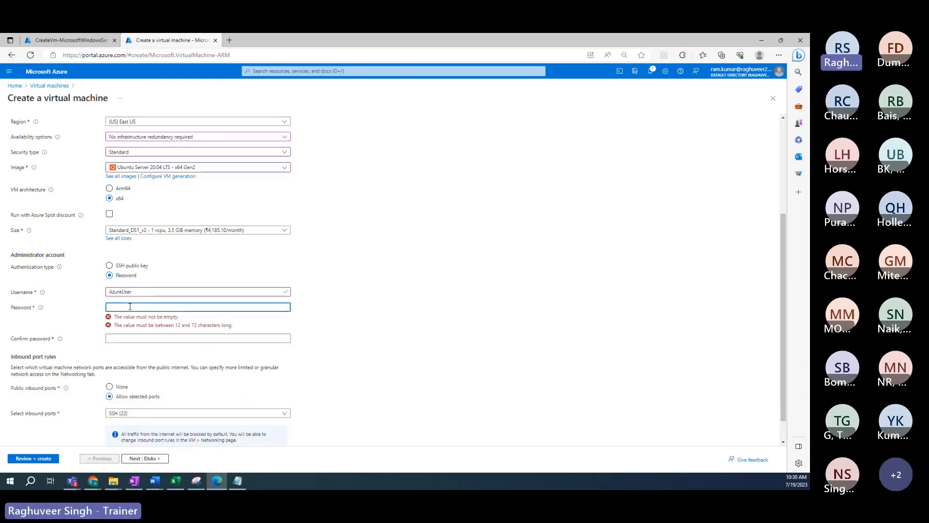
pyautogui.write('P')
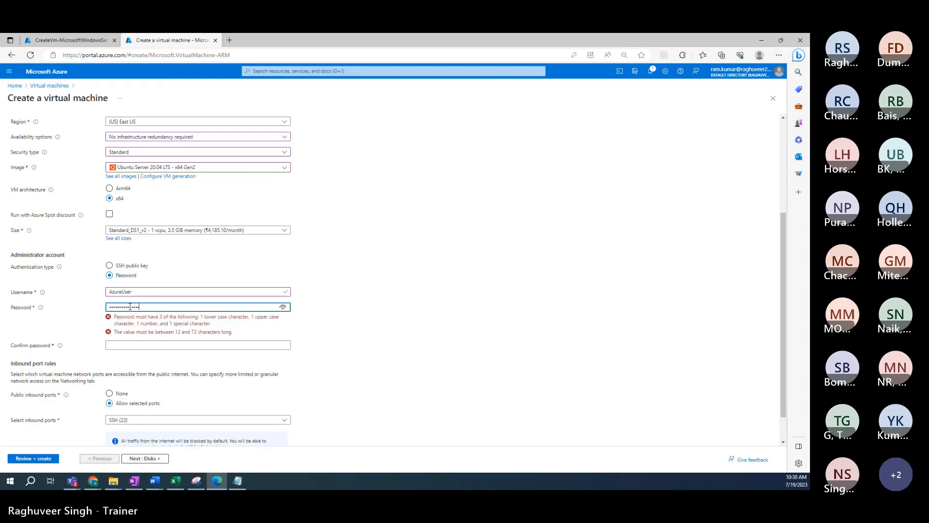
pyautogui.click(154, 319)
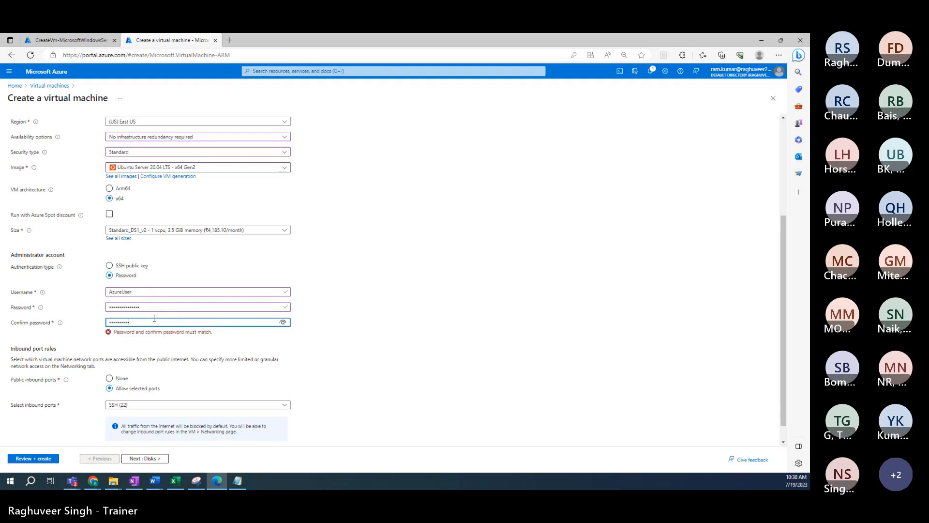
pyautogui.write('•')
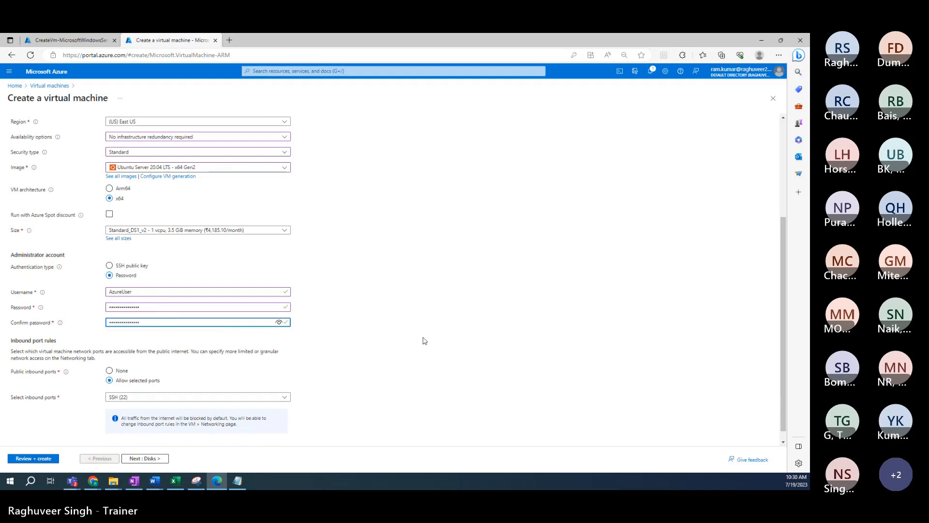
pyautogui.click(435, 334)
pyautogui.scroll(-1, 213, 349)
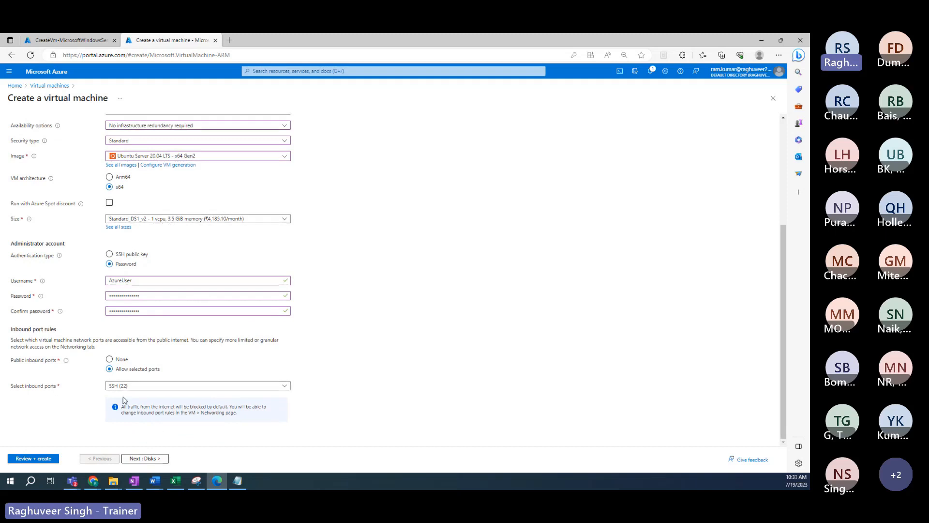
pyautogui.click(144, 459)
# Step: Set the OS disk type to Standard SSD
pyautogui.click(126, 241)
pyautogui.click(121, 280)
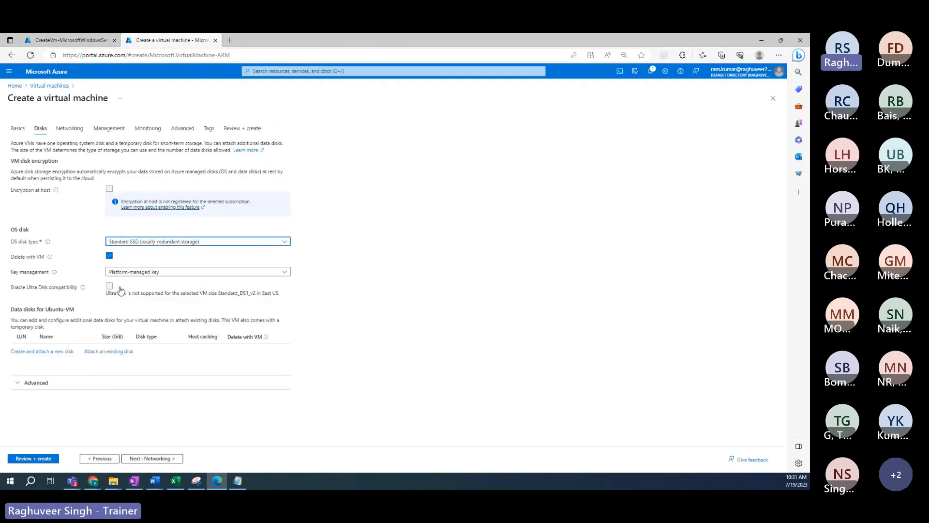
pyautogui.click(144, 459)
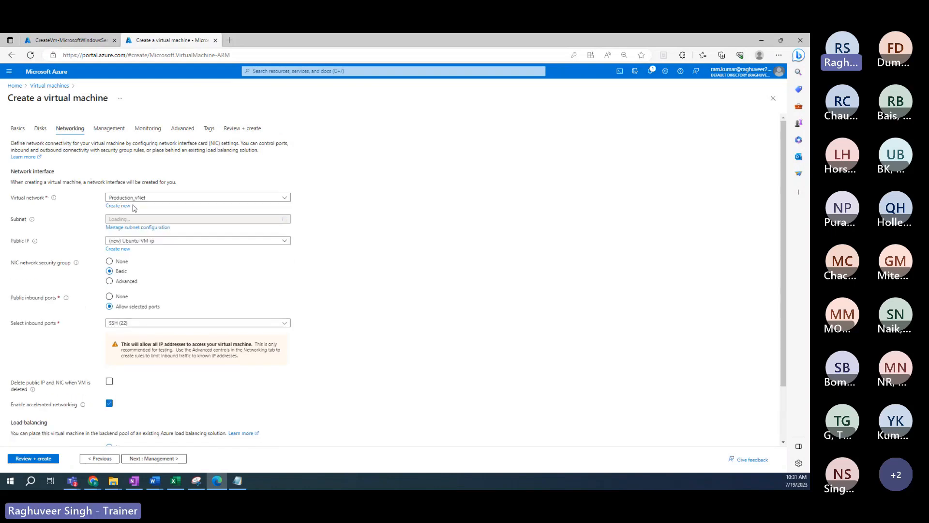
# Step: Put the VM on Web-Subnet and delete its public IP and NIC with the VM
pyautogui.click(128, 220)
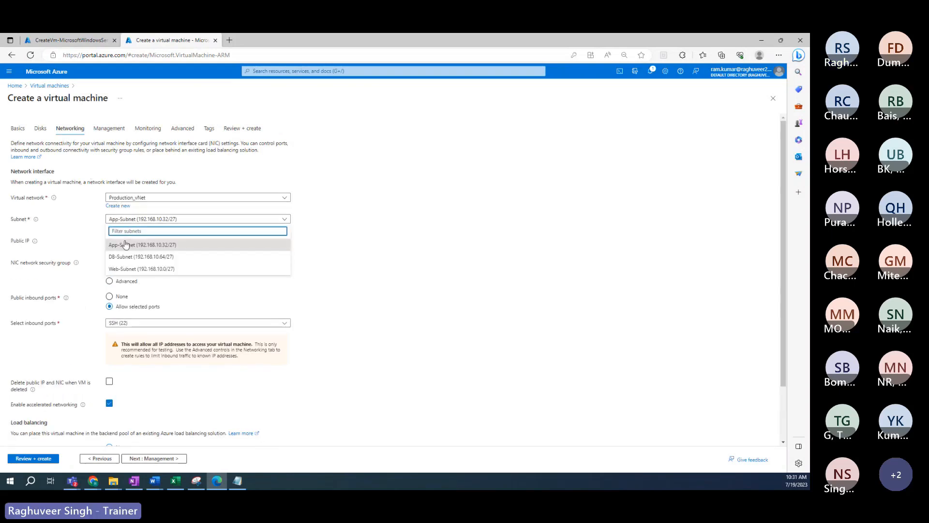
pyautogui.click(120, 269)
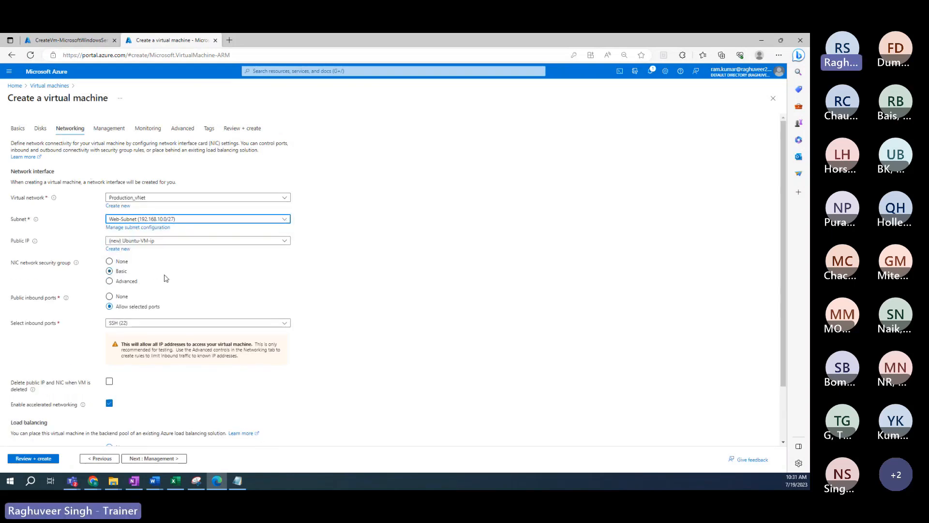
pyautogui.scroll(-2, 155, 371)
pyautogui.moveTo(83, 339)
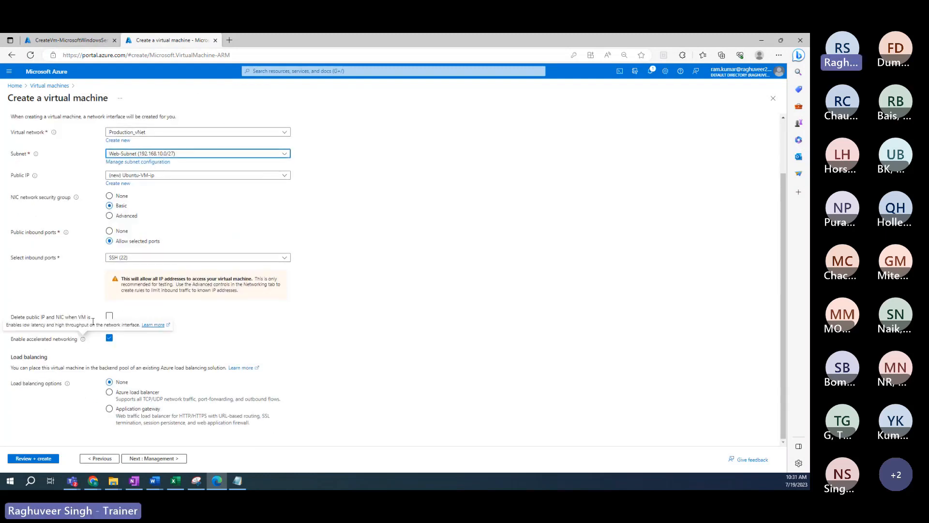
pyautogui.click(110, 316)
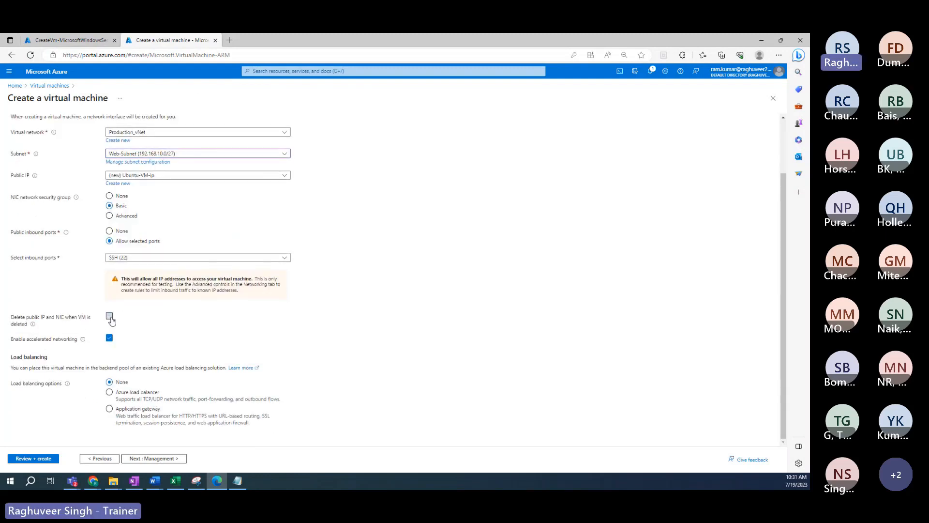
# Step: Skip through the Management, Monitoring and Advanced tabs to Tags
pyautogui.click(162, 460)
pyautogui.click(162, 460)
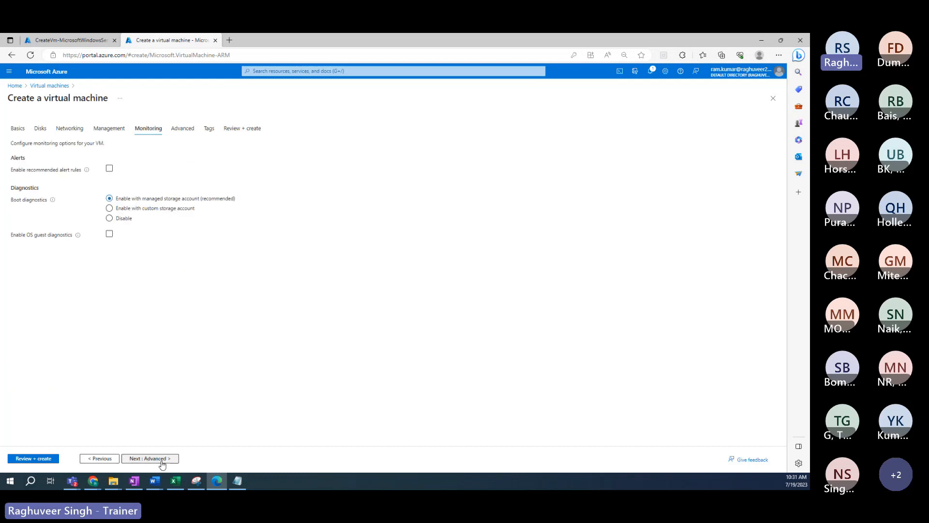
pyautogui.click(161, 461)
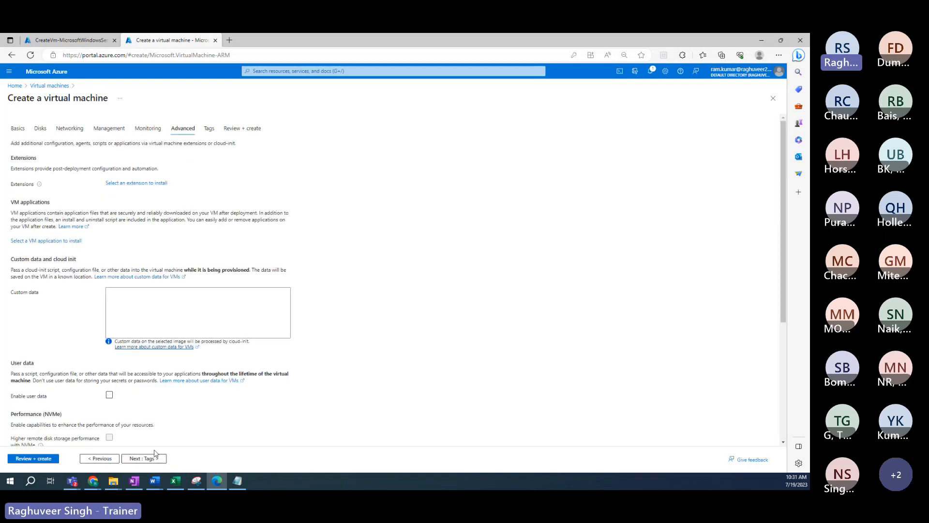
pyautogui.click(155, 457)
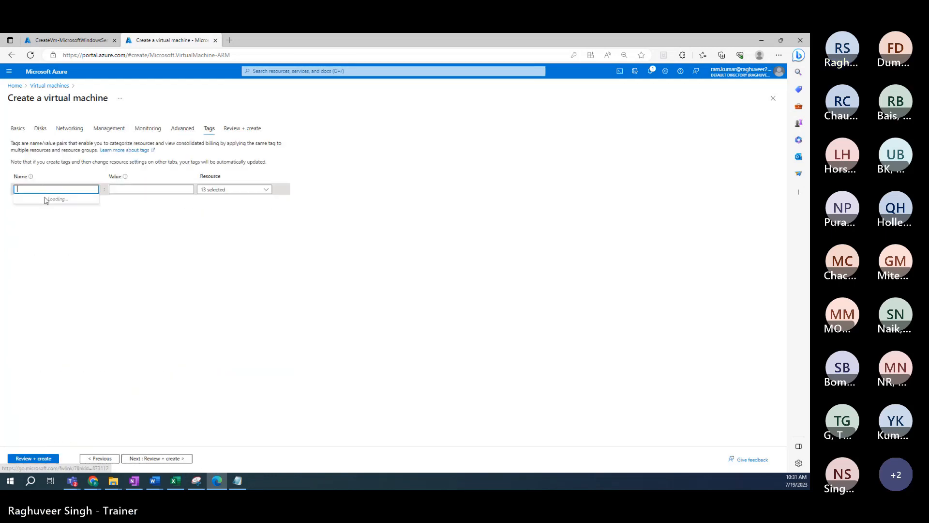
# Step: Add an Owner tag with the owner's name and Purpose 'Microsoft Sentinel Training', then review
pyautogui.click(32, 201)
pyautogui.click(141, 191)
pyautogui.click(138, 202)
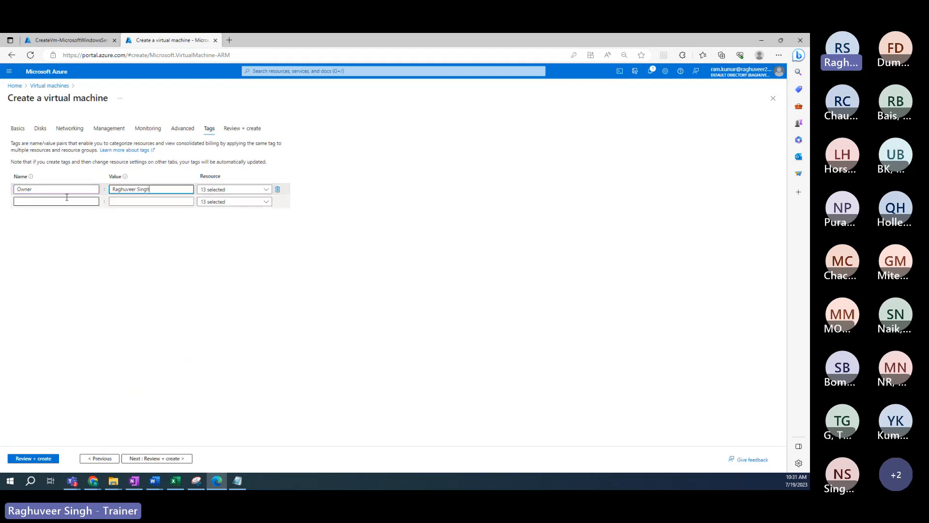
pyautogui.click(67, 201)
pyautogui.click(27, 224)
pyautogui.click(133, 201)
pyautogui.click(120, 214)
pyautogui.click(148, 461)
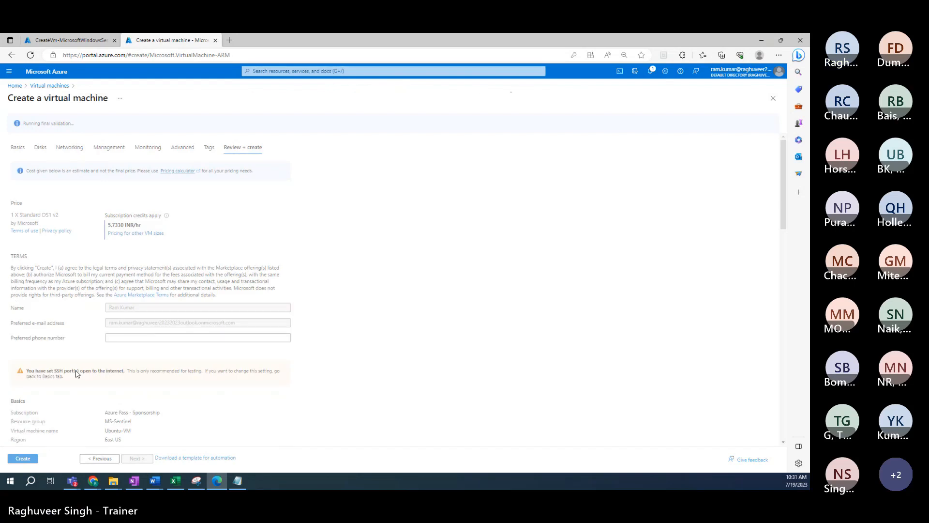
# Step: Create Ubuntu-VM and watch its deployment progress on the Overview page
pyautogui.click(22, 459)
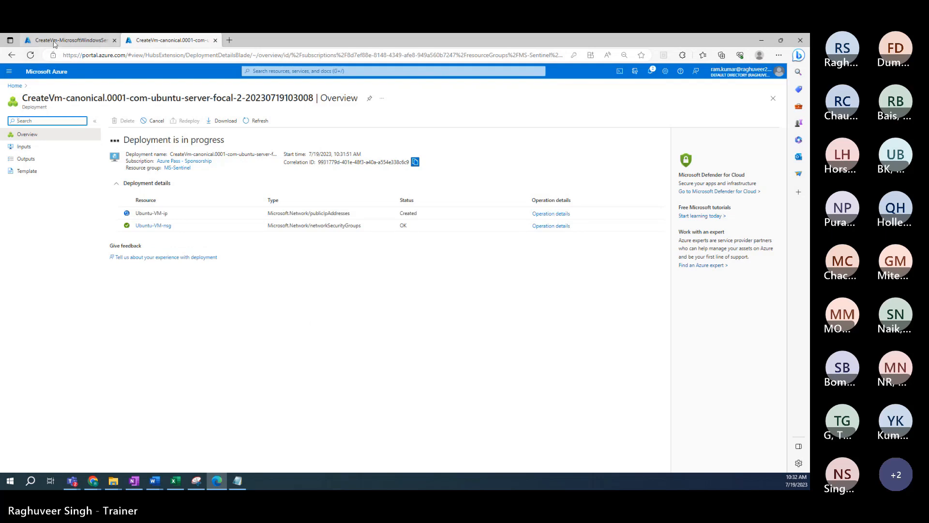
pyautogui.moveTo(58, 41)
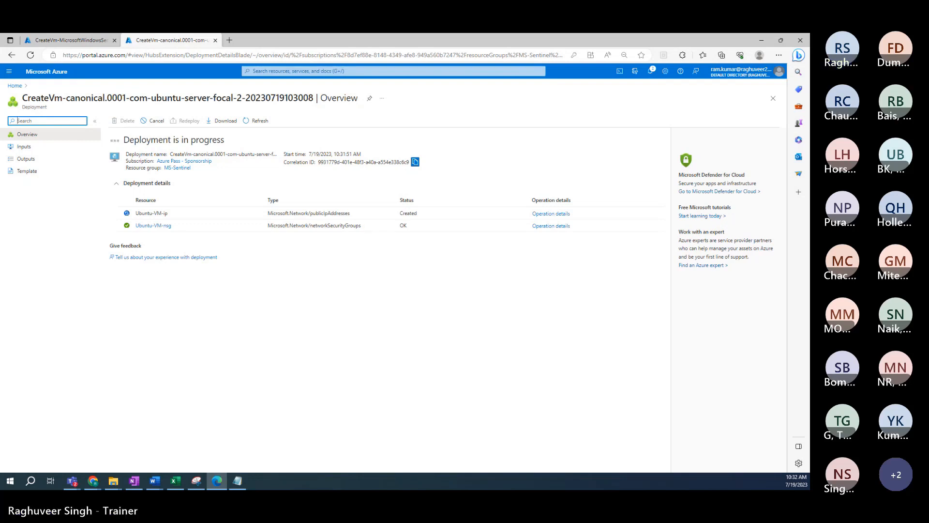
pyautogui.hotkey('alt', 'Tab')
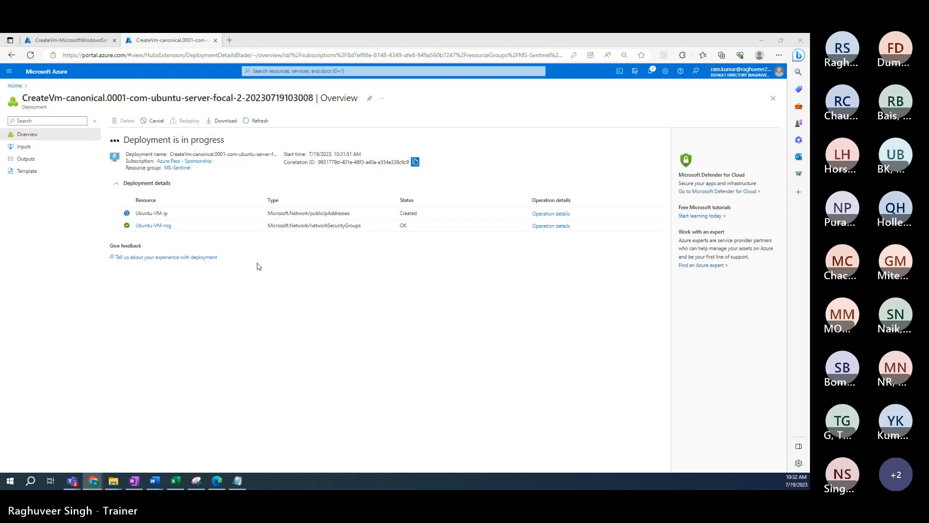
# Step: Close the completed Windows Server deployment tab in Edge
pyautogui.click(91, 40)
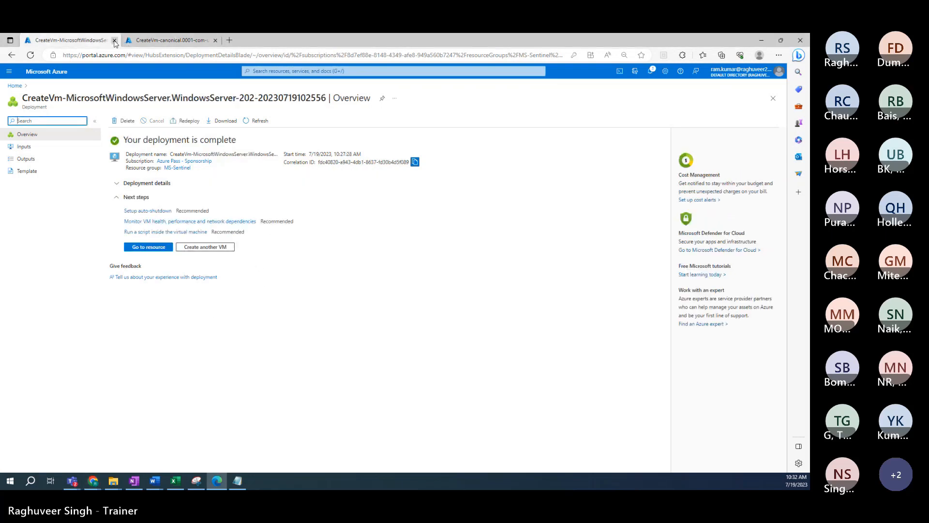
pyautogui.click(115, 40)
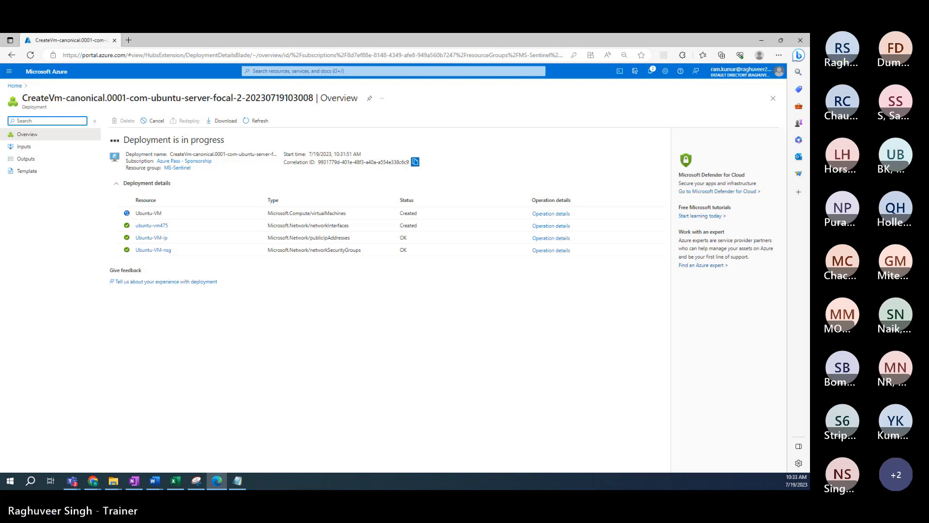
# Step: List virtual machines, dismiss the success notice, and note AzureMonitorLAW is Stopped (deallocated)
pyautogui.click(293, 71)
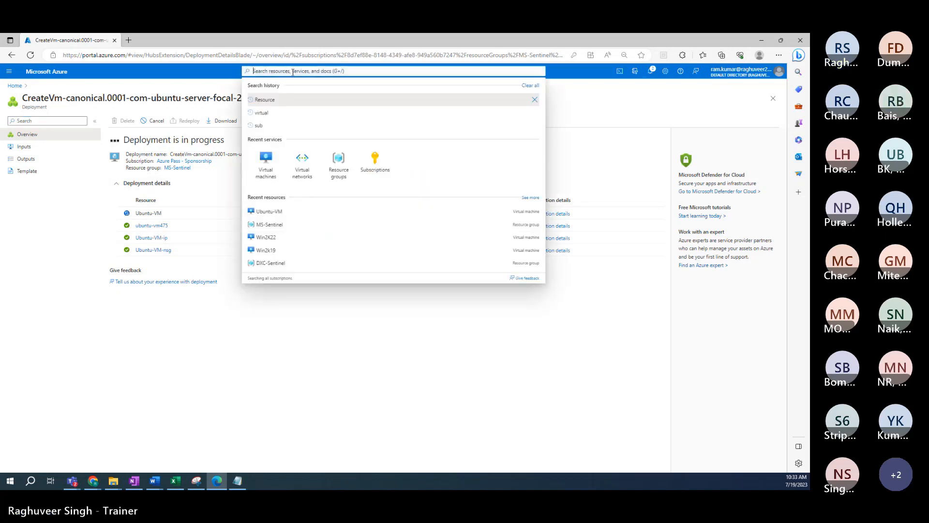
pyautogui.click(266, 162)
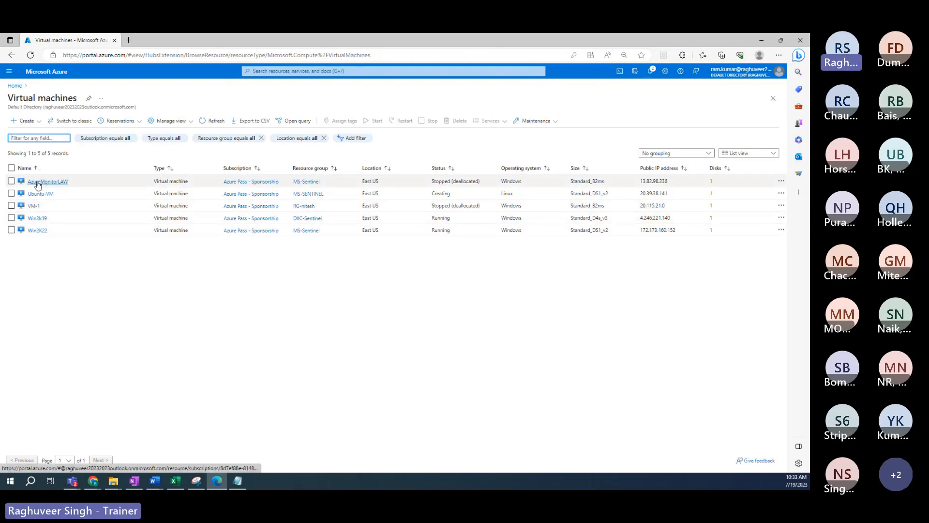
pyautogui.moveTo(38, 184)
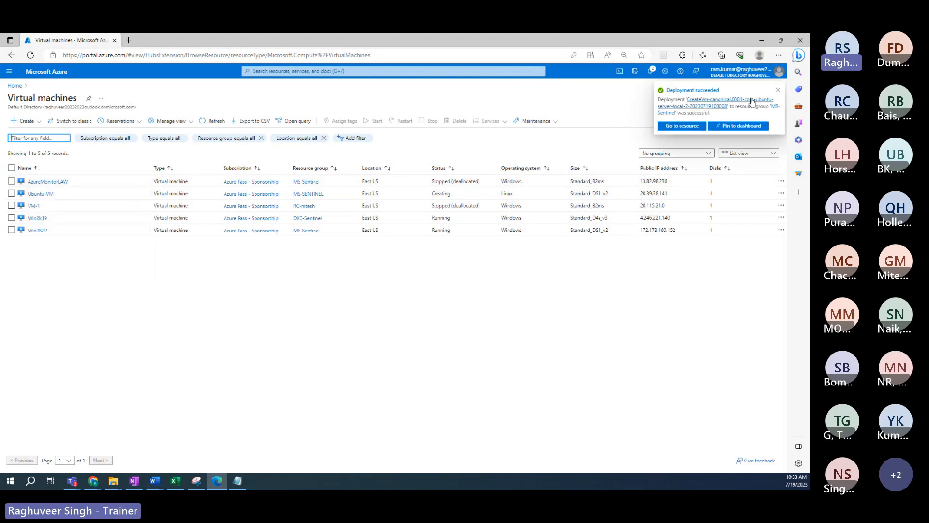
pyautogui.click(777, 90)
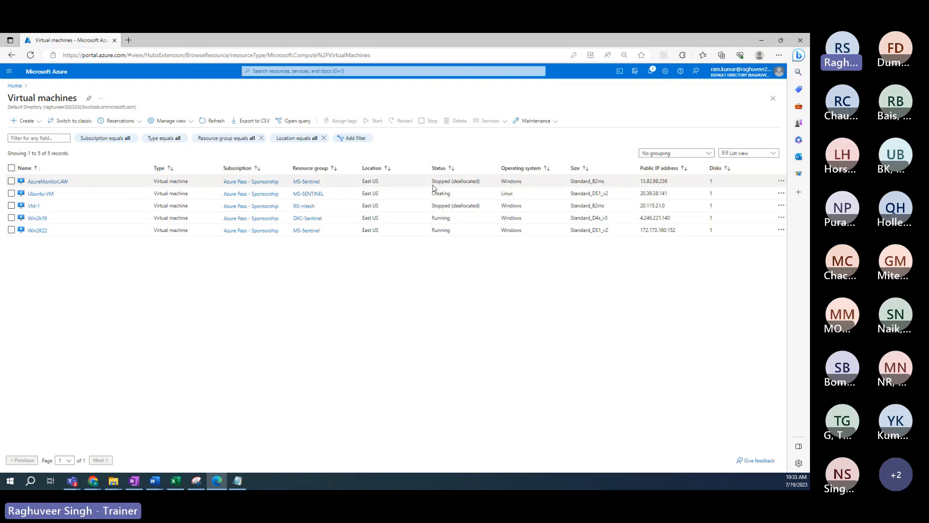
pyautogui.moveTo(432, 181); pyautogui.dragTo(481, 182)
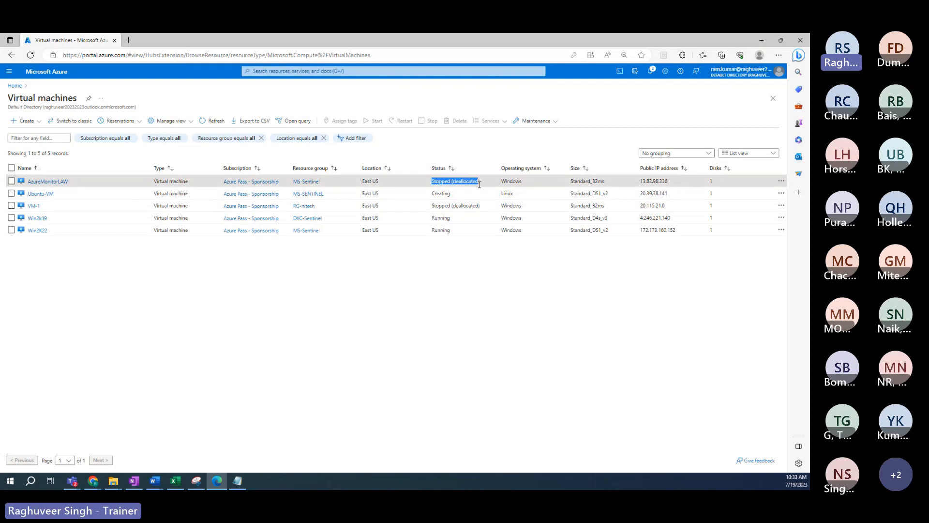
pyautogui.click(47, 182)
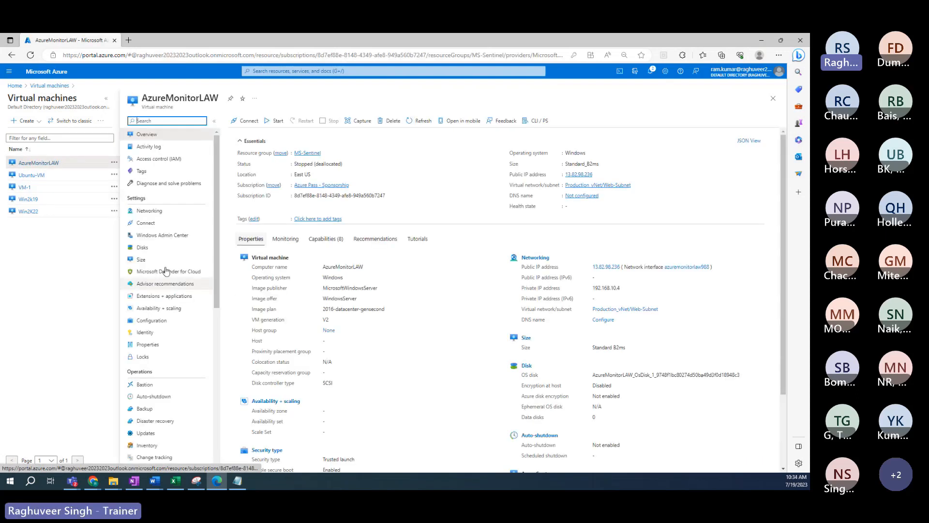
# Step: Open AzureMonitorLAW's Disks page and view its 127 GiB Standard SSD LRS OS disk
pyautogui.moveTo(127, 200); pyautogui.dragTo(149, 201)
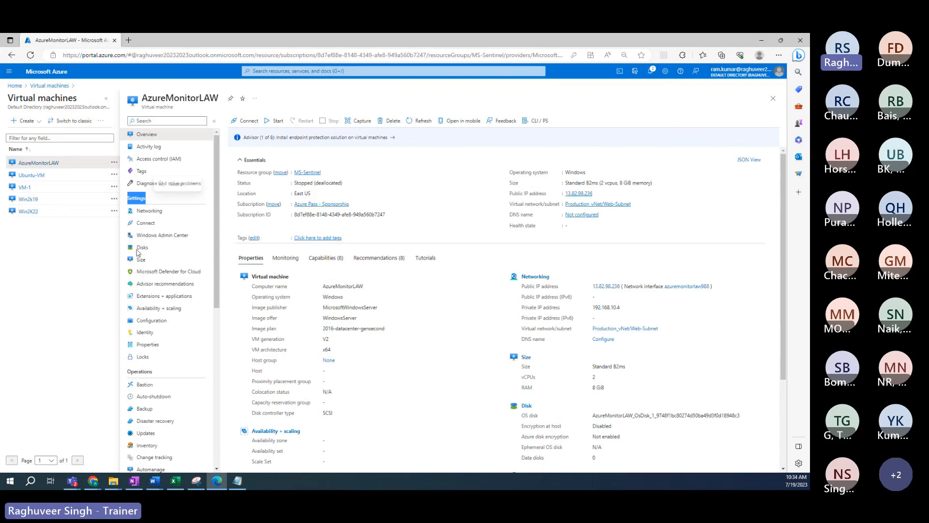
pyautogui.click(142, 248)
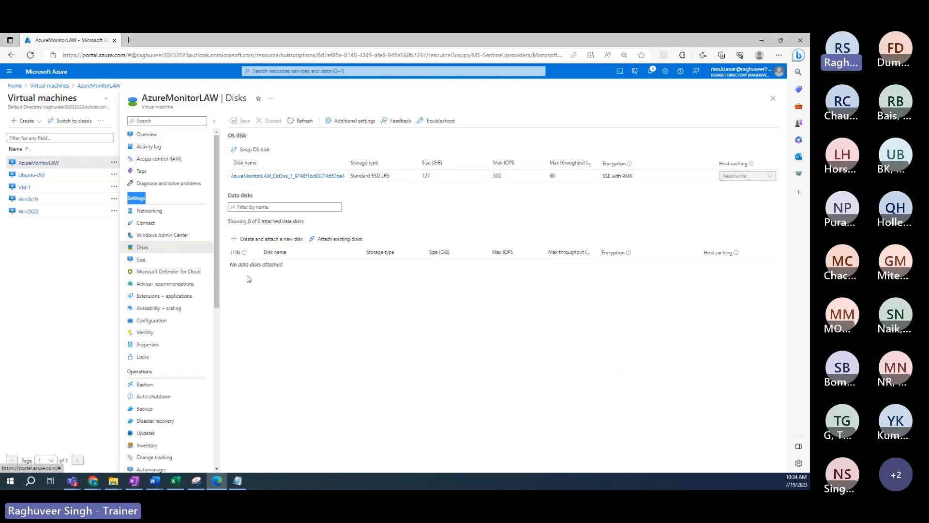
pyautogui.moveTo(227, 195); pyautogui.dragTo(253, 195)
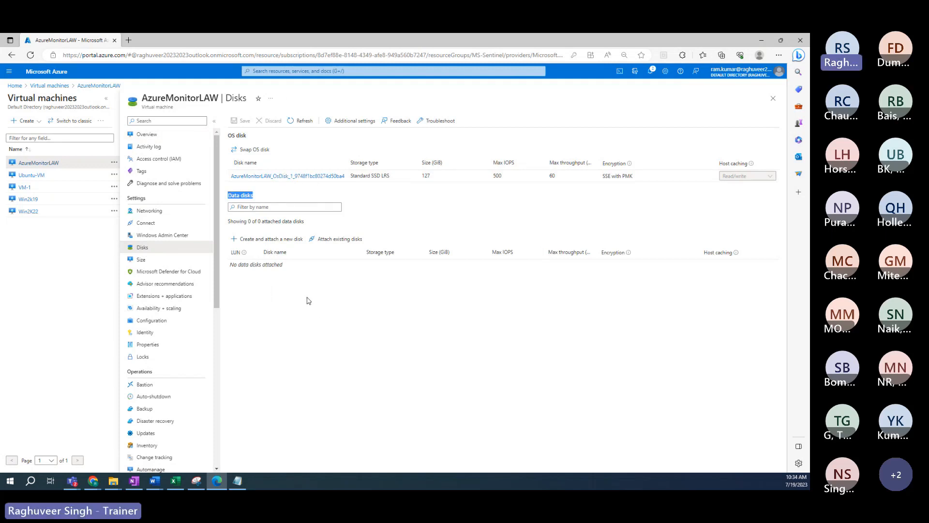
pyautogui.doubleClick(347, 164)
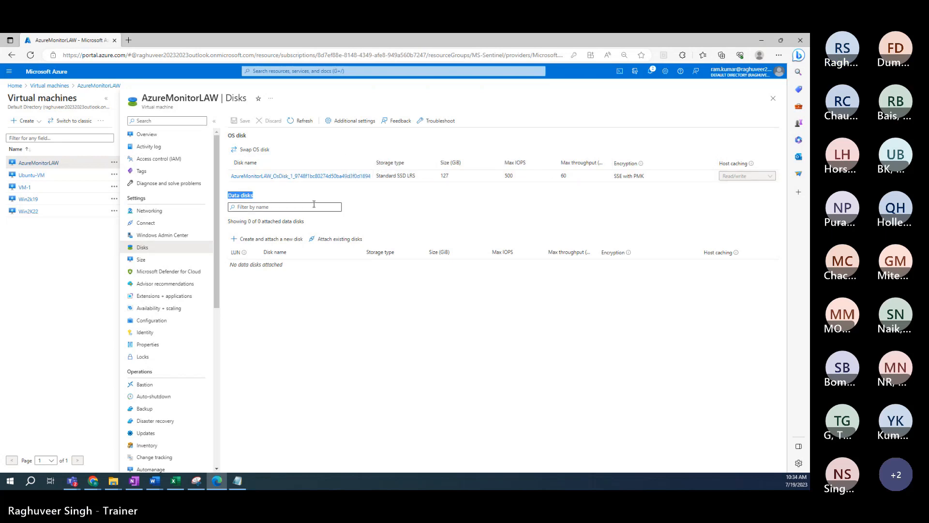
pyautogui.click(281, 177)
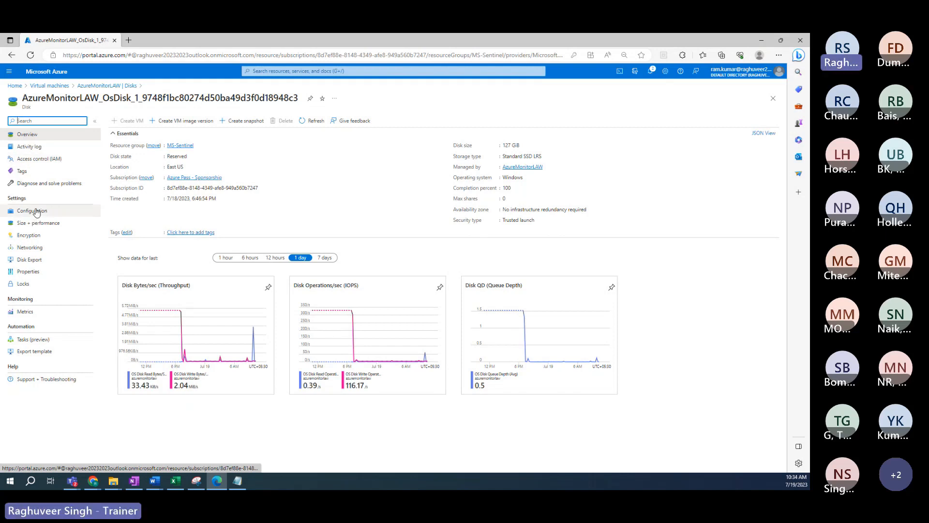
# Step: In Size + performance, switch the OS disk storage type from Premium SSD to Standard HDD (LRS)
pyautogui.click(47, 224)
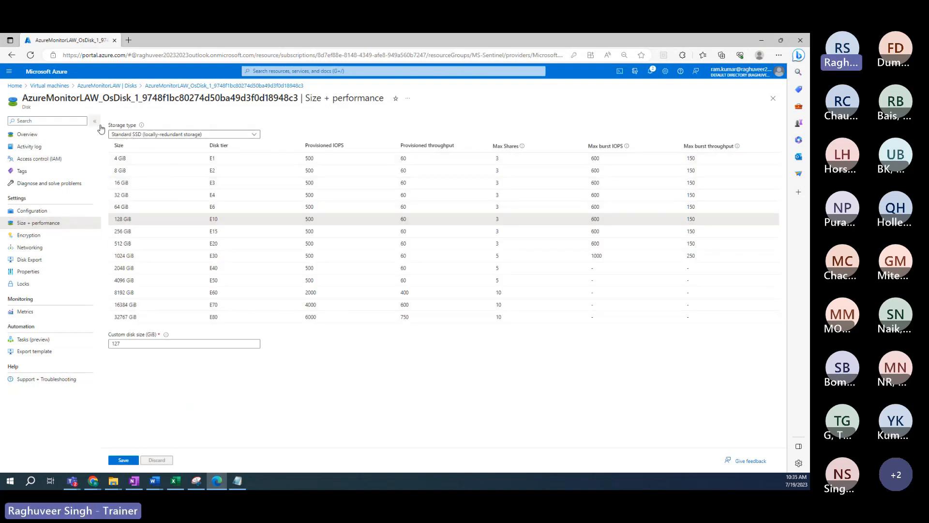
pyautogui.moveTo(141, 126)
pyautogui.click(156, 137)
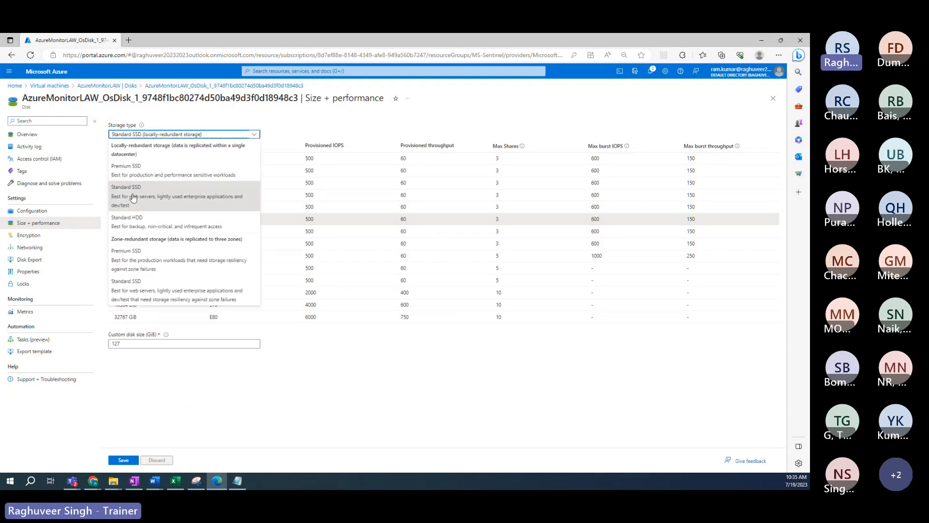
pyautogui.click(140, 169)
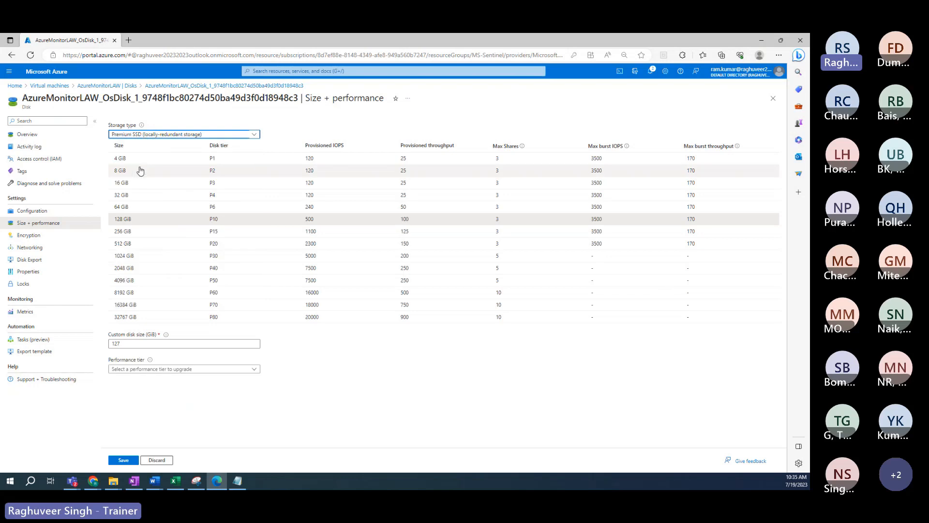
pyautogui.click(141, 138)
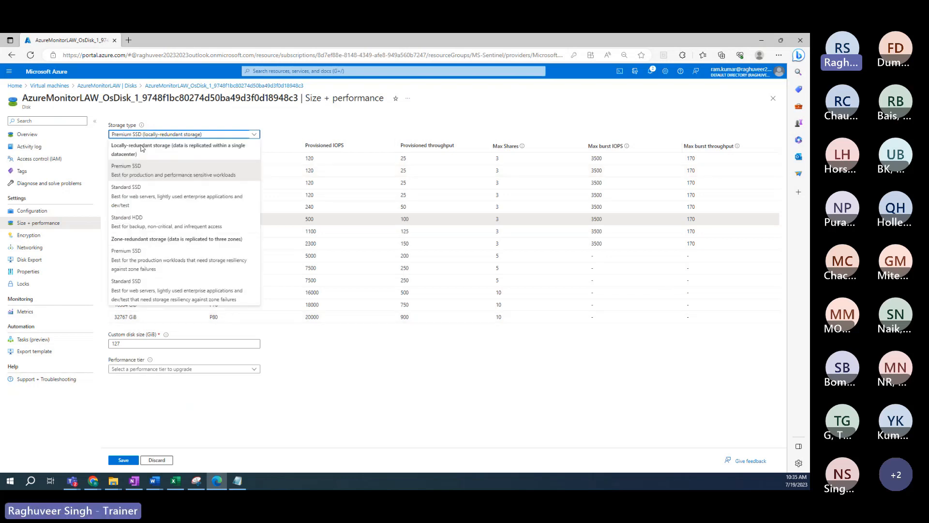
pyautogui.click(134, 222)
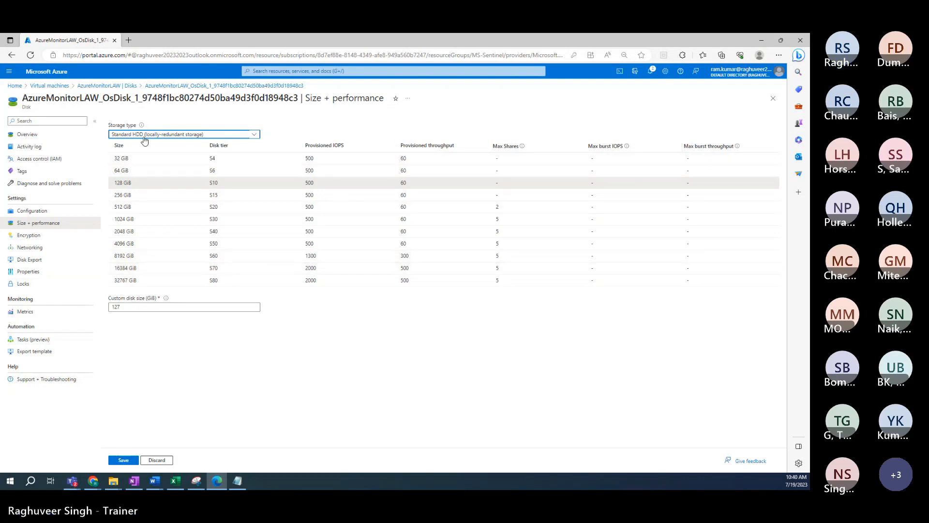
# Step: Change the custom disk size to 126 GiB and note the size-reduction warning
pyautogui.click(125, 307)
pyautogui.press('BackSpace')
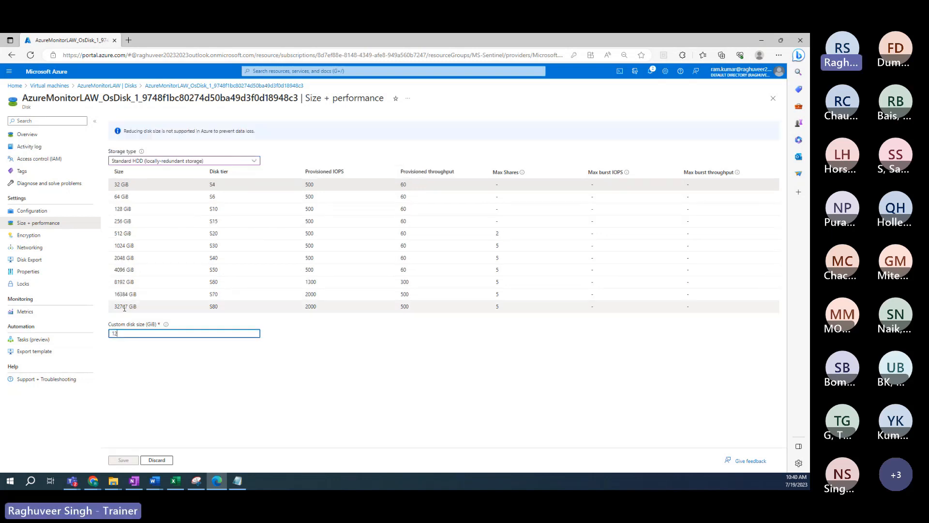
pyautogui.write('6')
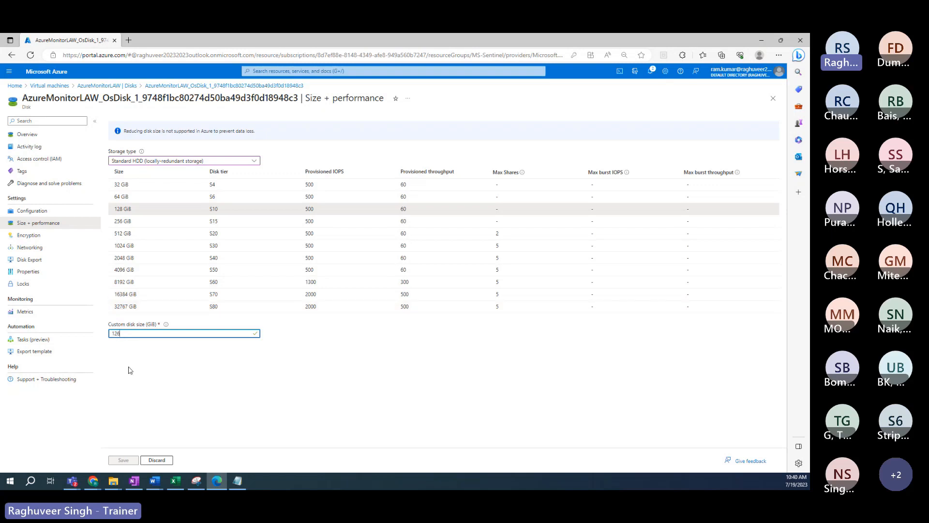
pyautogui.moveTo(125, 131); pyautogui.dragTo(266, 145)
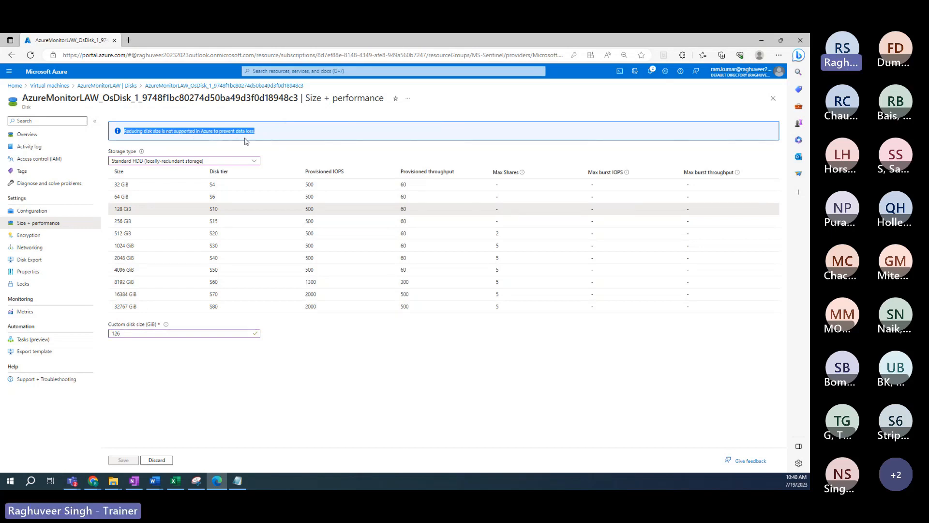
# Step: Change the size to 128 GiB, then discard all disk edits and return to AzureMonitorLAW's Disks
pyautogui.click(122, 333)
pyautogui.press('BackSpace')
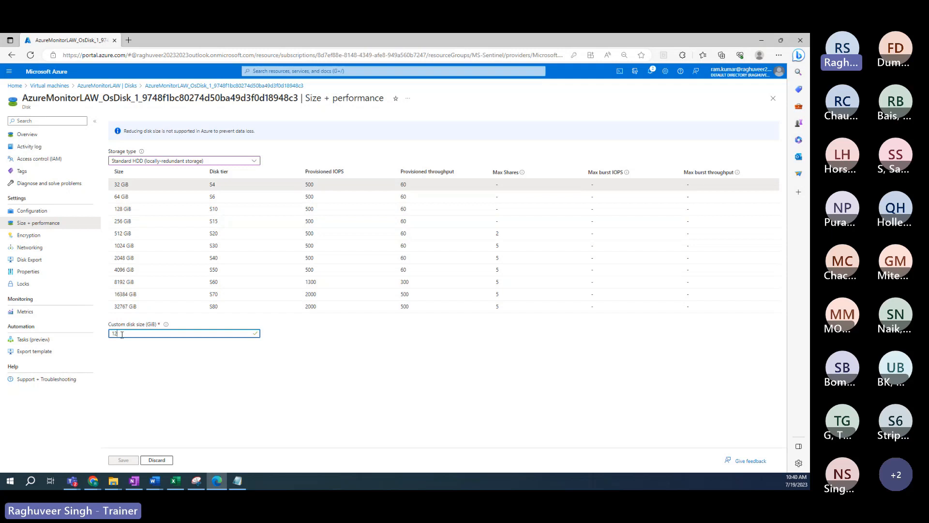
pyautogui.write('8')
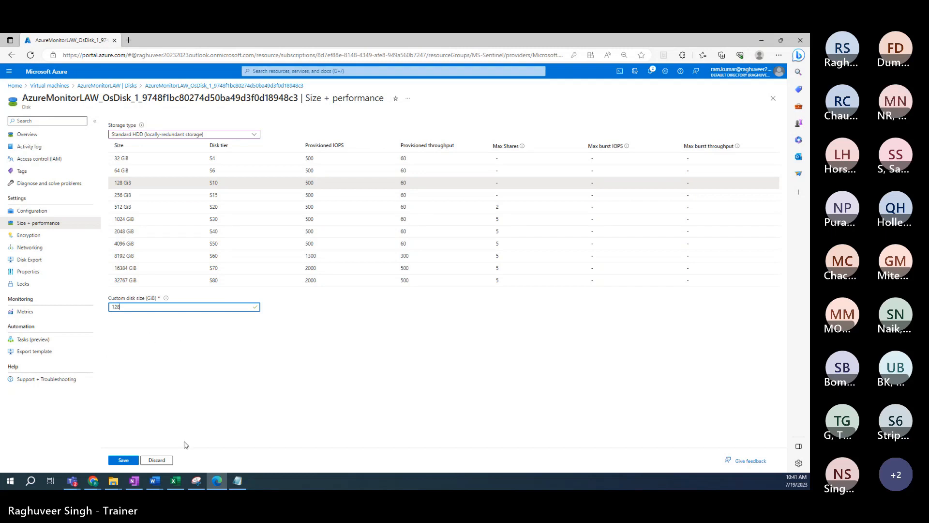
pyautogui.click(162, 461)
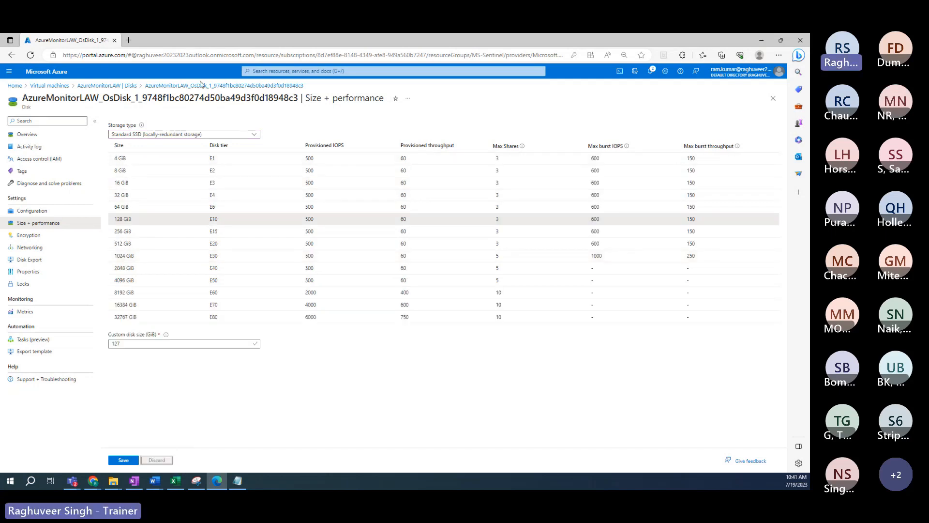
pyautogui.click(125, 86)
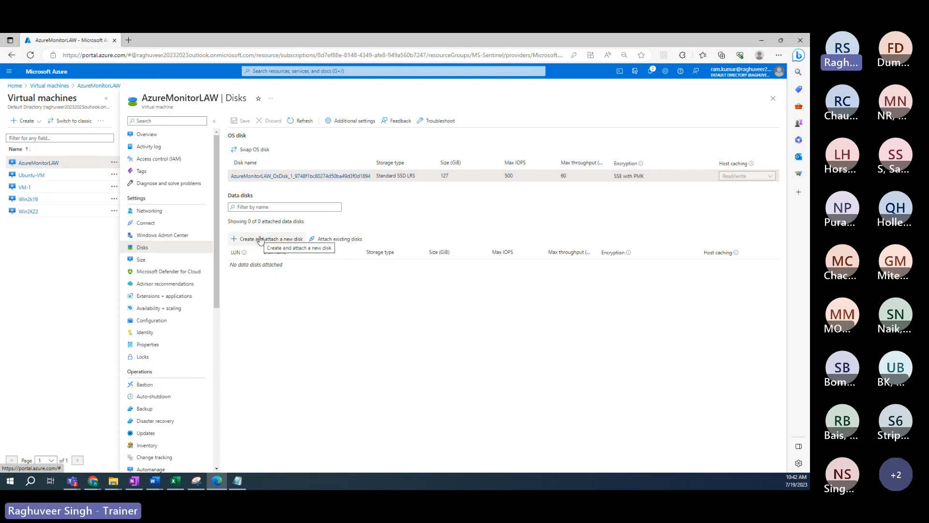
# Step: Add an 'Attach existing disk' row, finding its disk list empty
pyautogui.click(334, 242)
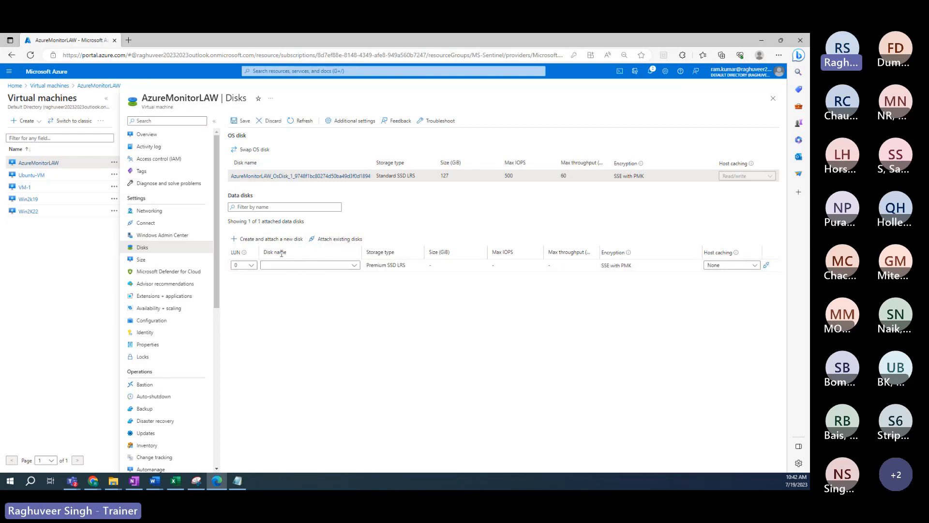
pyautogui.click(345, 267)
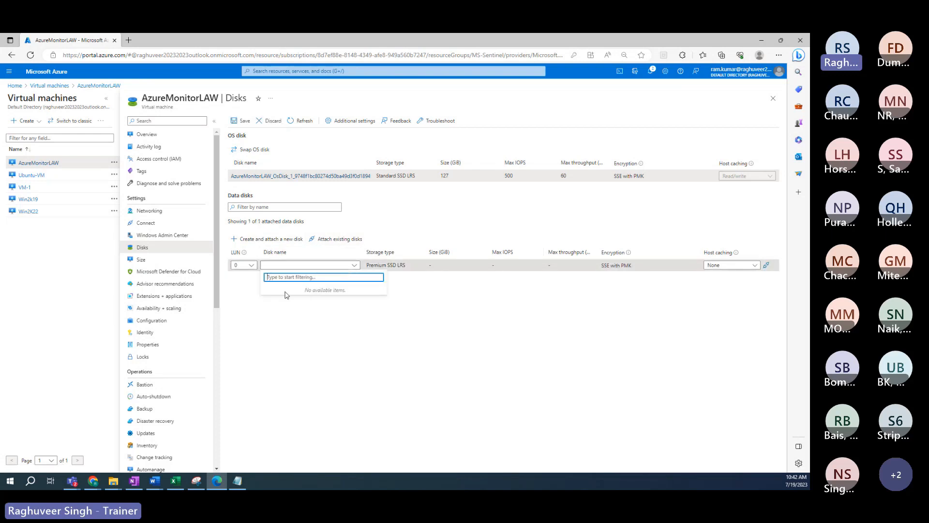
pyautogui.click(320, 308)
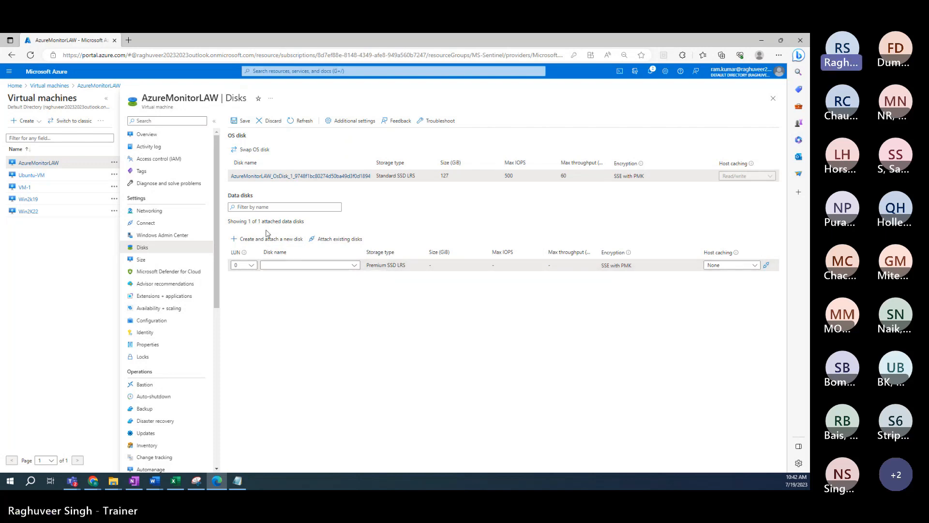
# Step: Add a new data disk named 's' with Standard SSD storage type
pyautogui.click(256, 239)
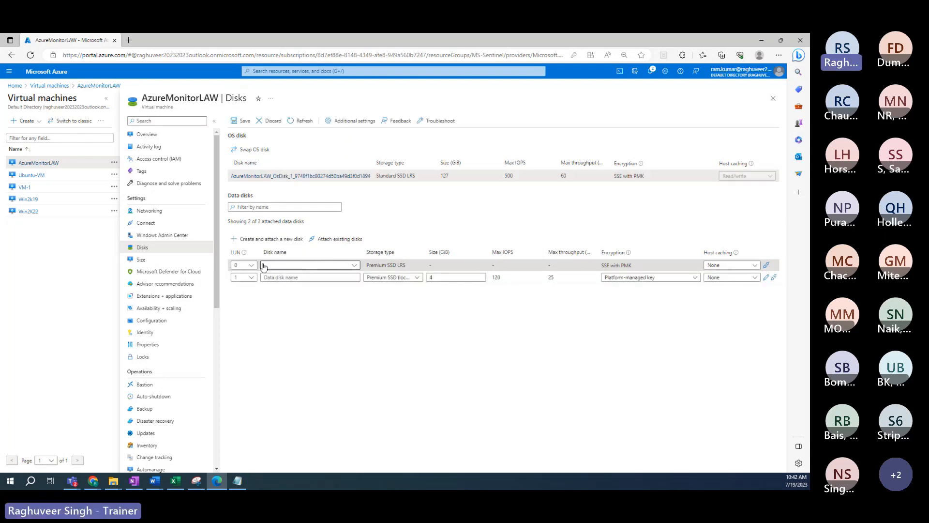
pyautogui.click(311, 278)
pyautogui.write('sfddf')
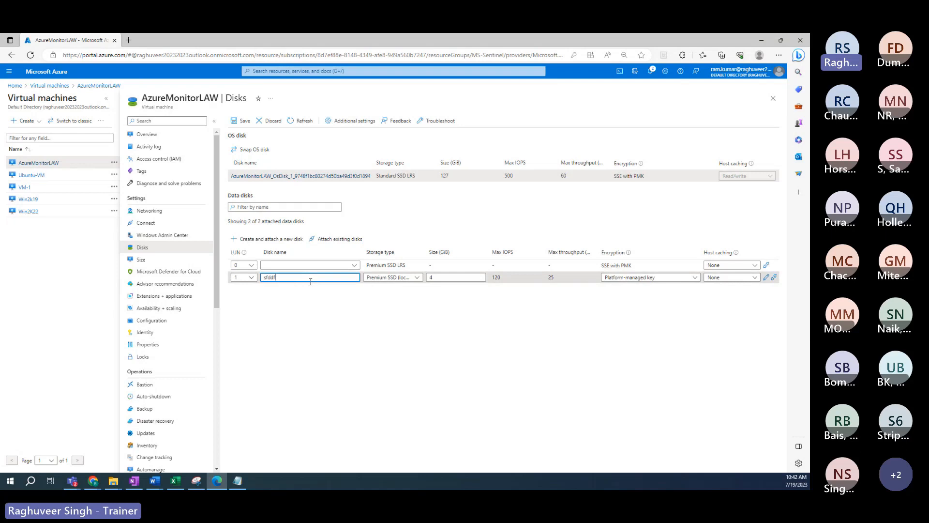
pyautogui.click(390, 278)
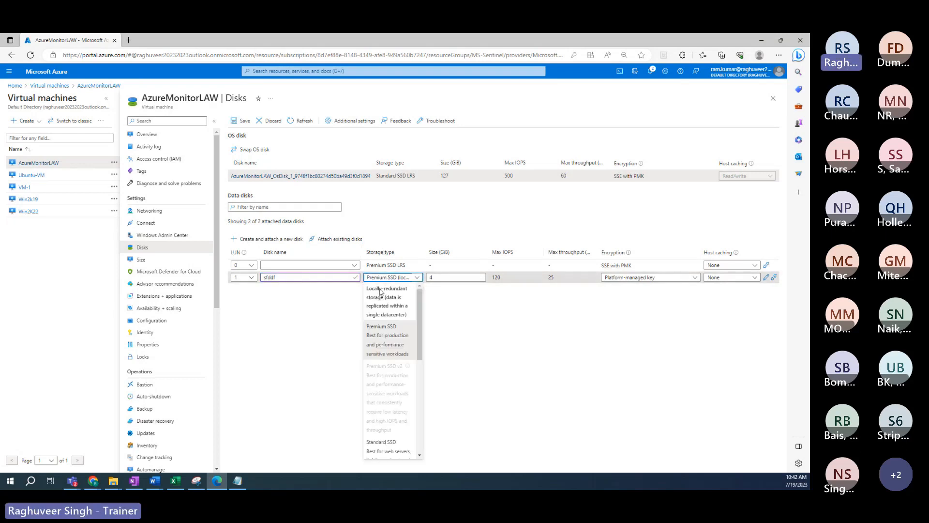
pyautogui.scroll(-2, 387, 377)
pyautogui.click(387, 379)
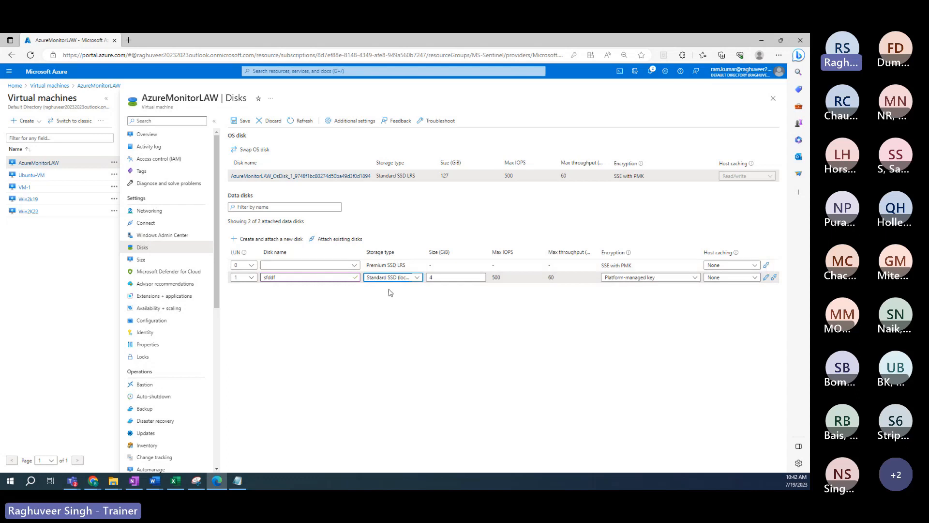
pyautogui.click(440, 278)
# Step: Close the Disks page, confirm discarding edits, and open AzureMonitorLAW from Virtual machines
pyautogui.click(774, 99)
pyautogui.click(434, 96)
pyautogui.click(46, 72)
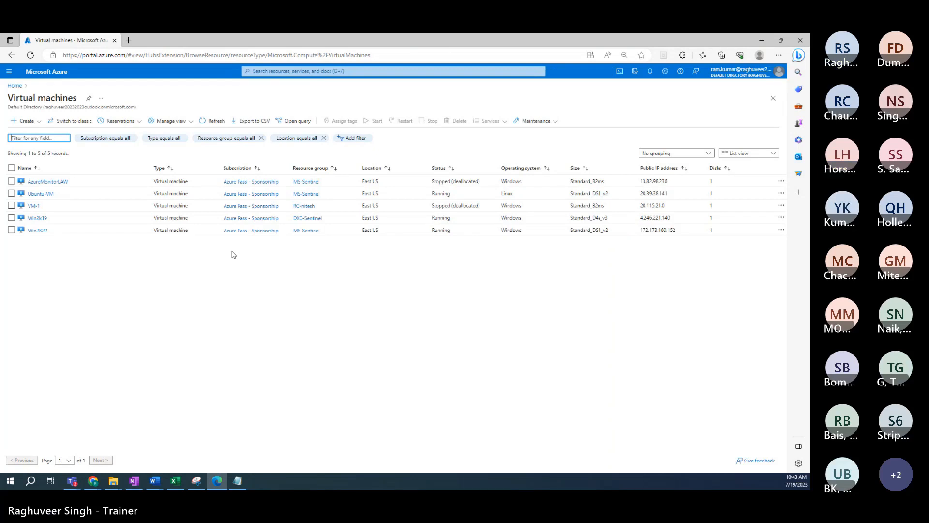
pyautogui.click(37, 185)
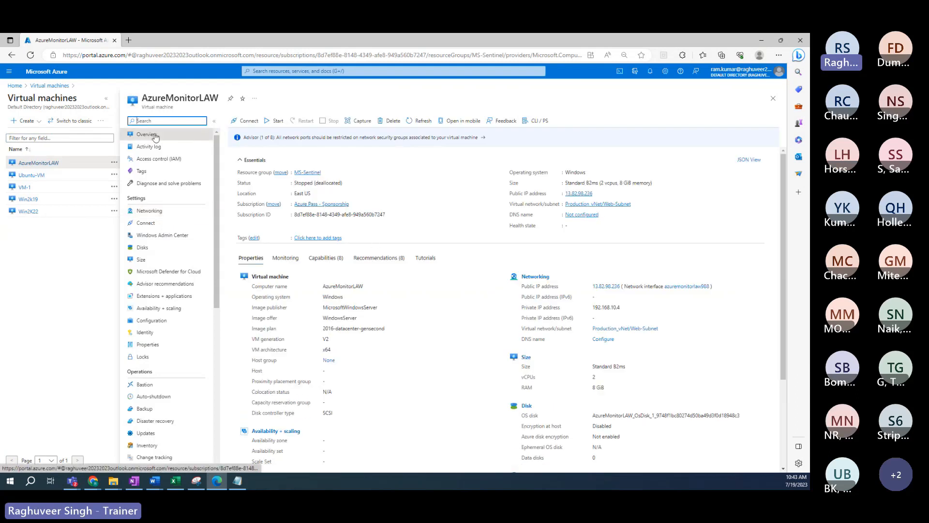
# Step: Review AzureMonitorLAW's disks (127 GiB OS disk, no data disks), then close the page
pyautogui.doubleClick(136, 198)
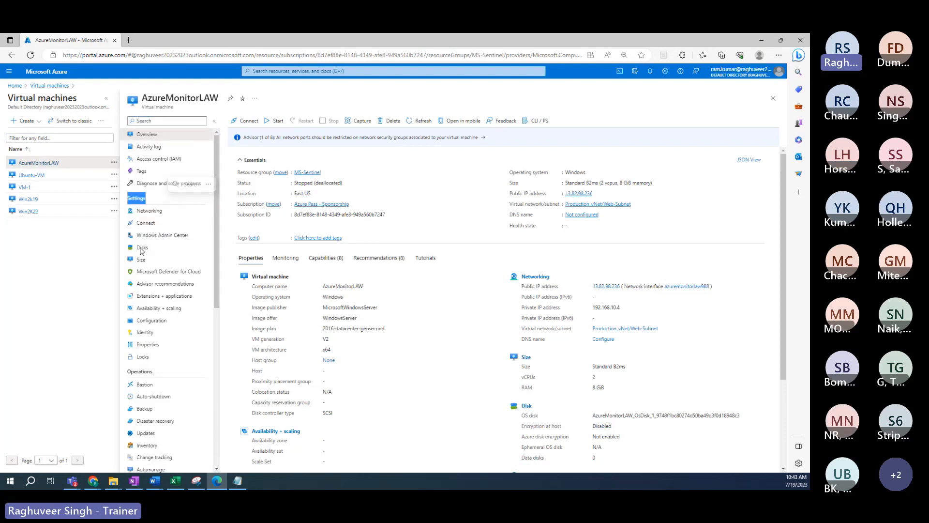
pyautogui.click(142, 249)
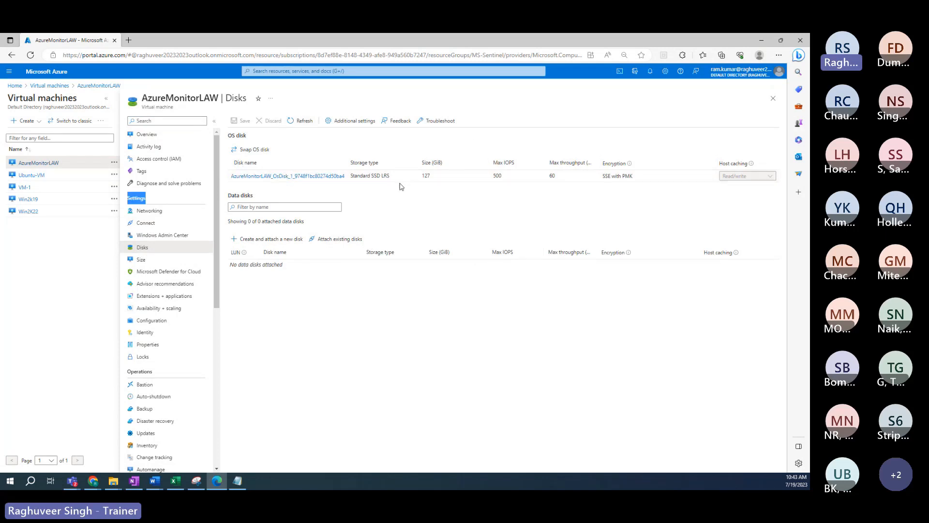
pyautogui.doubleClick(424, 176)
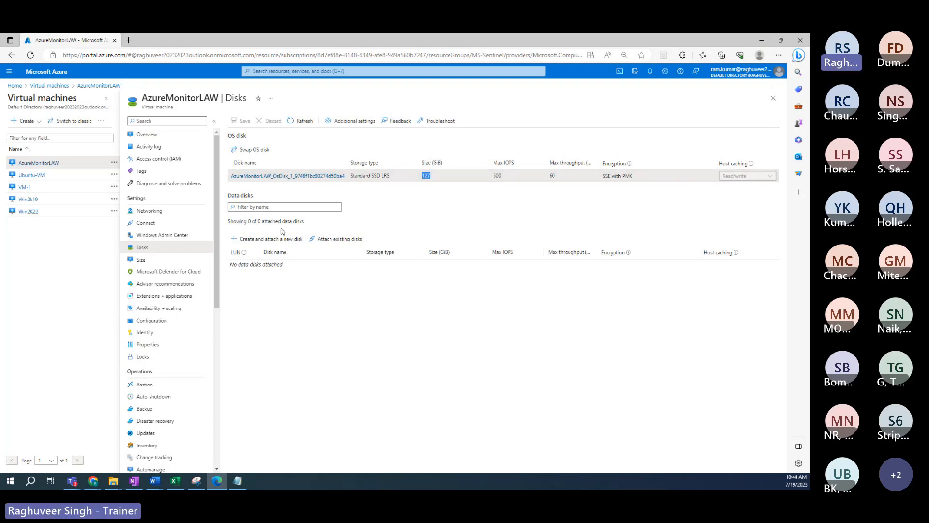
pyautogui.moveTo(229, 197); pyautogui.dragTo(253, 197)
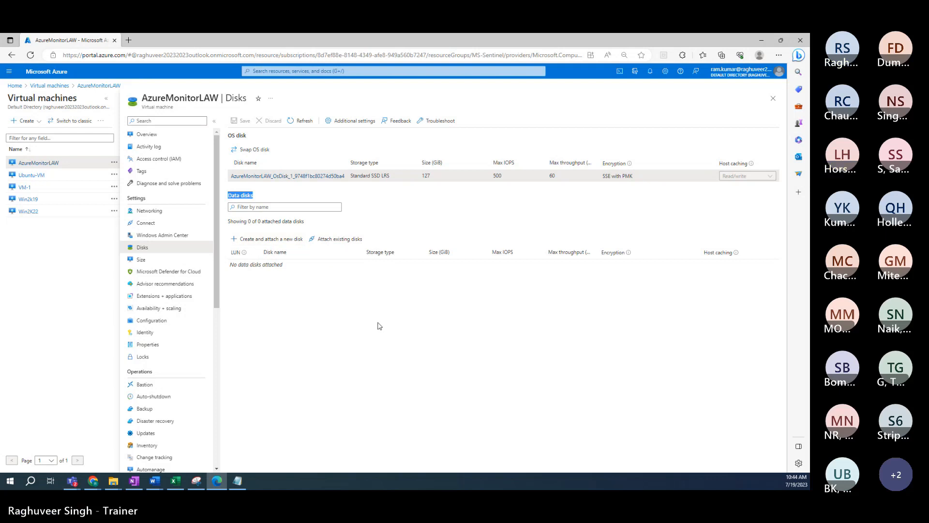
pyautogui.click(773, 98)
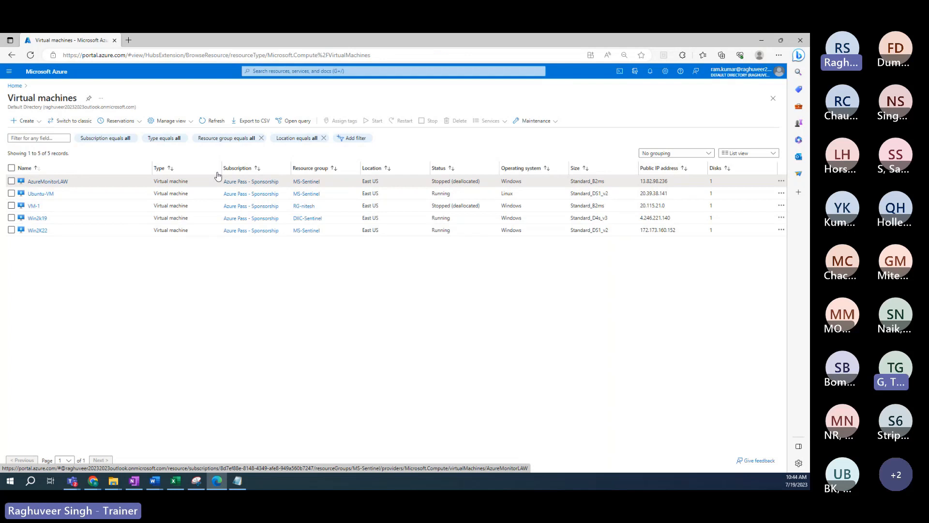
# Step: Adjust the Location and Status column widths, then open AzureMonitorLAW and scroll its menu to Help
pyautogui.moveTo(428, 170); pyautogui.dragTo(424, 170)
pyautogui.moveTo(496, 168); pyautogui.dragTo(498, 168)
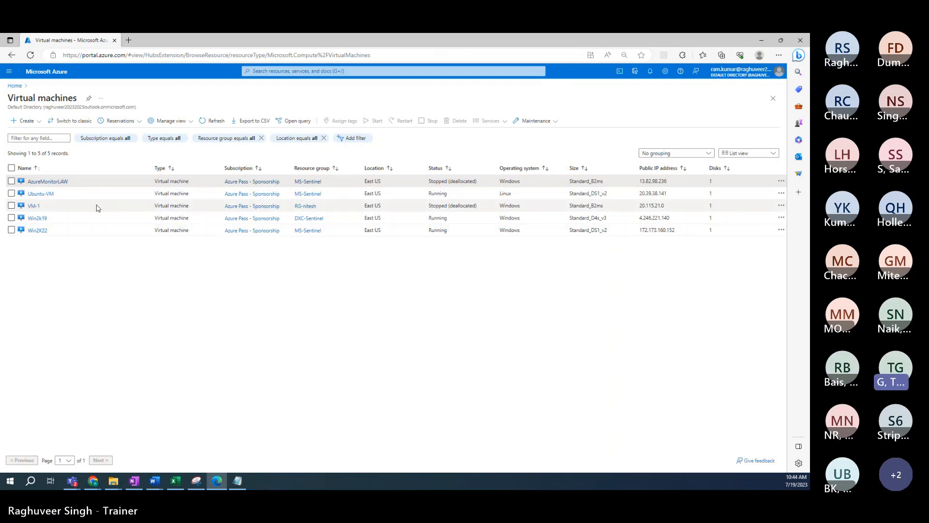
pyautogui.click(48, 183)
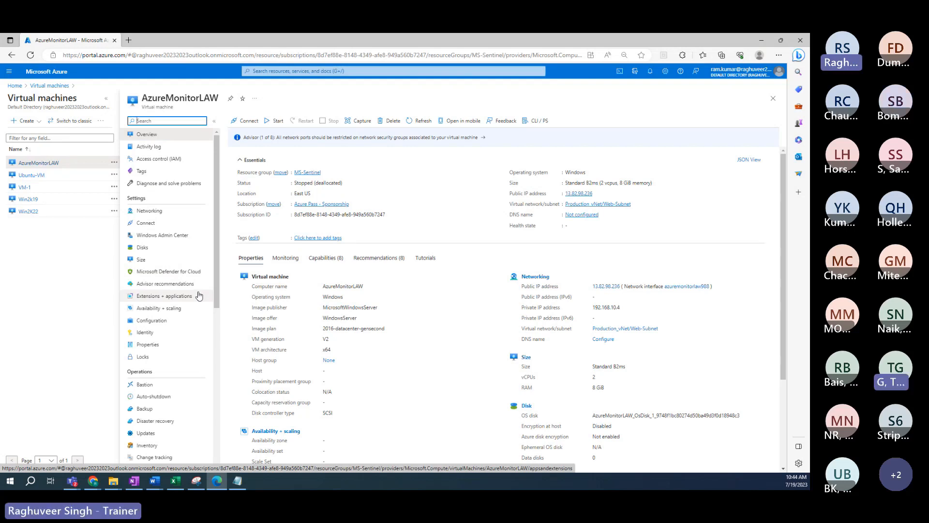
pyautogui.scroll(-3, 169, 337)
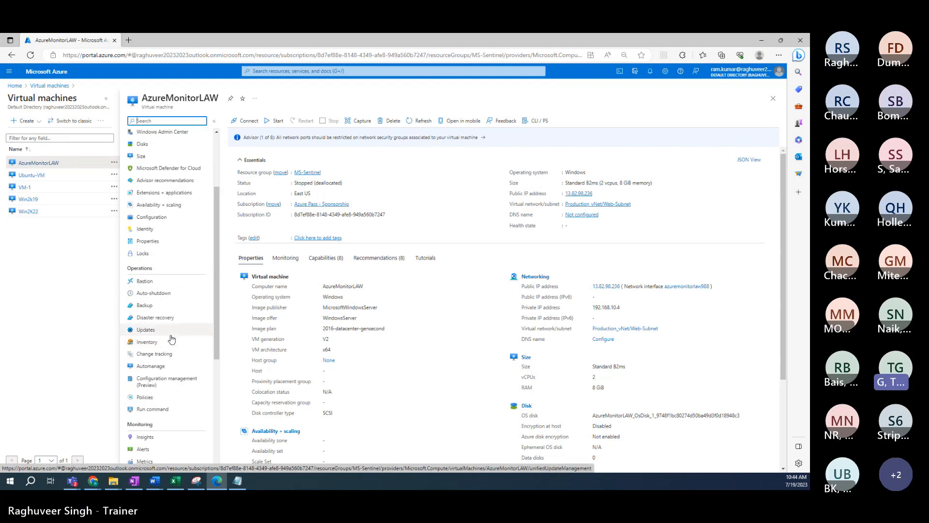
pyautogui.scroll(3, 169, 339)
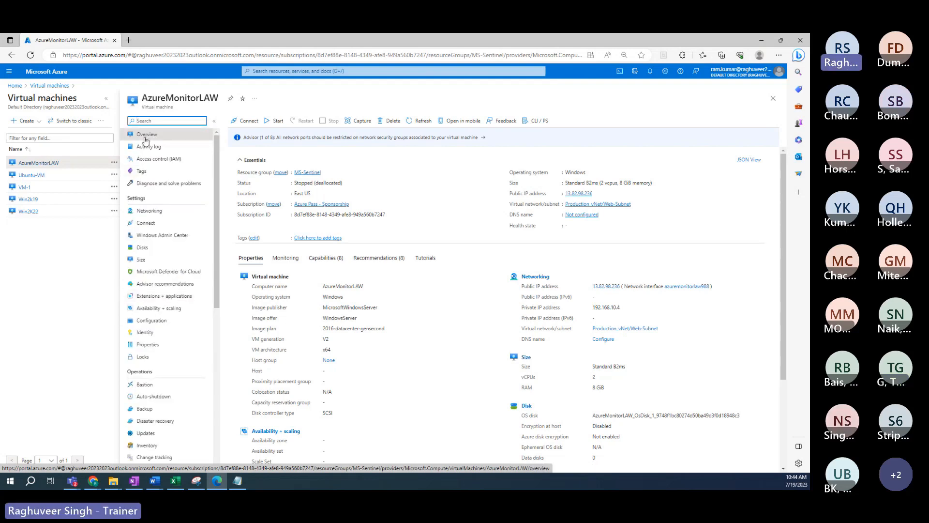
pyautogui.scroll(-5, 145, 290)
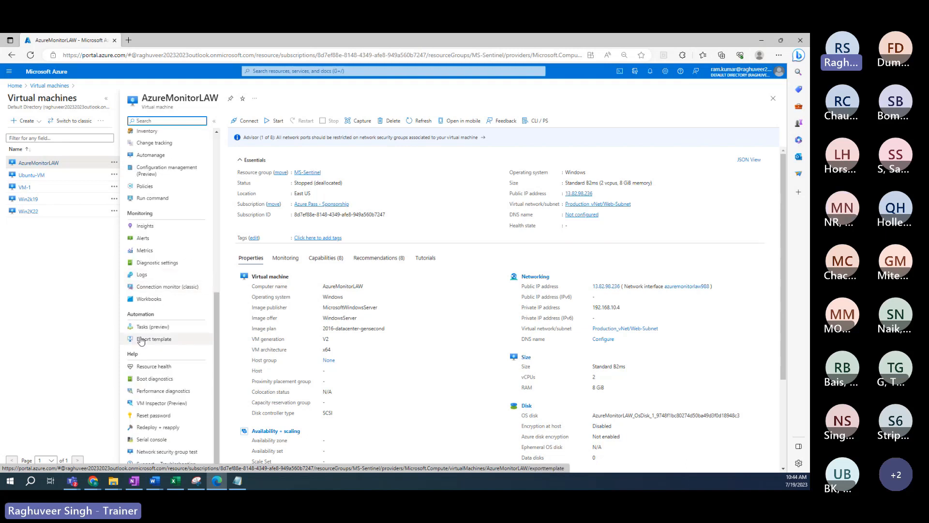
pyautogui.doubleClick(132, 354)
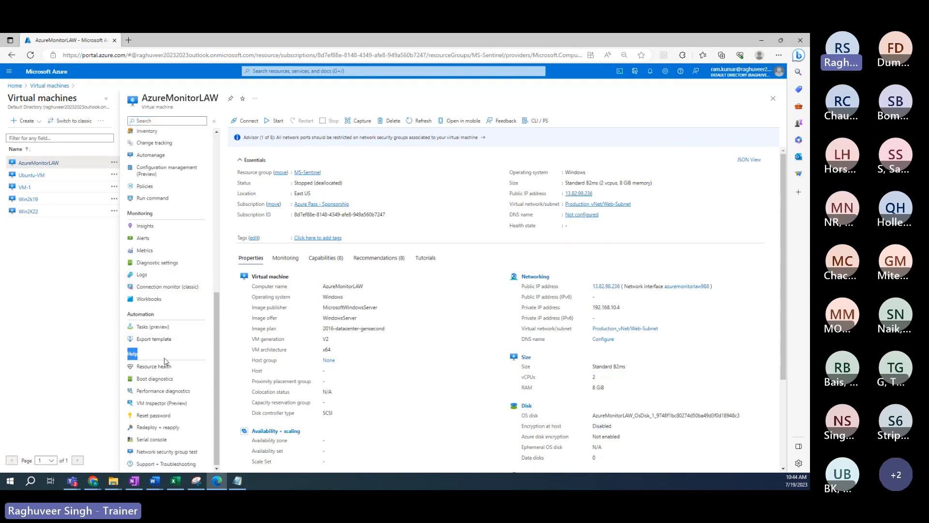
# Step: Open Reset password for AzureMonitorLAW, then switch to Win2k19's form and select Username
pyautogui.click(149, 418)
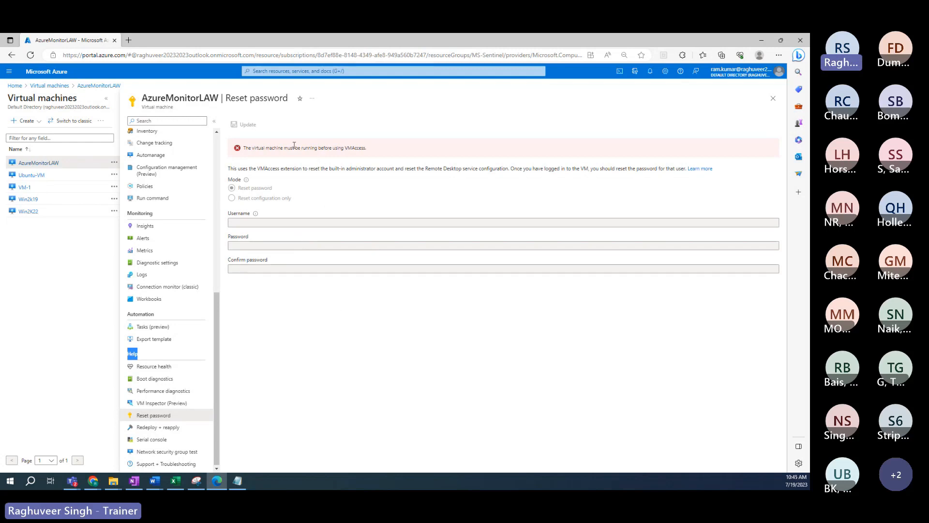
pyautogui.click(40, 197)
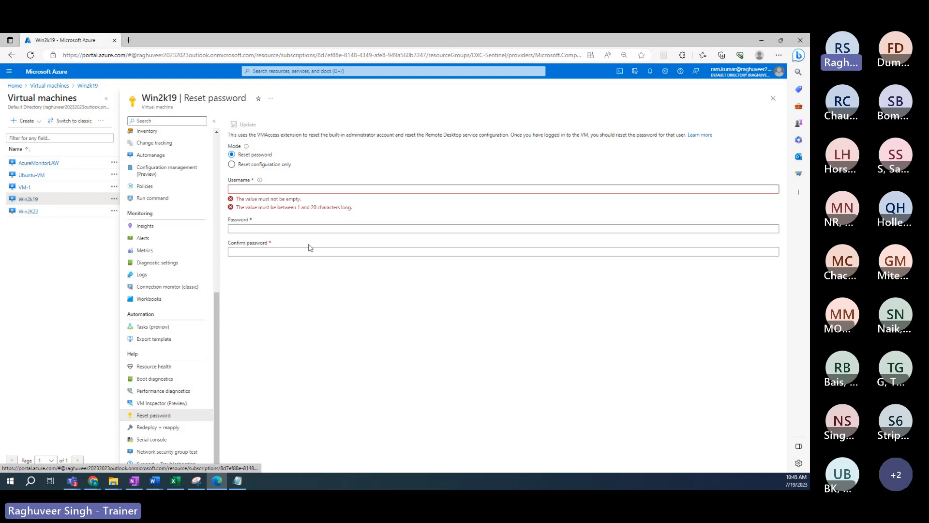
pyautogui.click(242, 186)
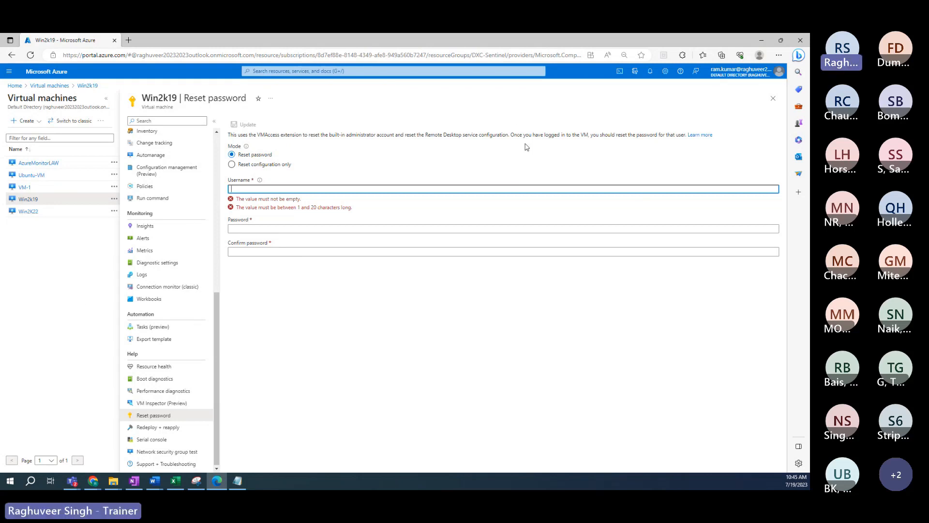
# Step: Check My permissions for the Contributor role on Azure Pass - Sponsorship, then go Home
pyautogui.click(741, 74)
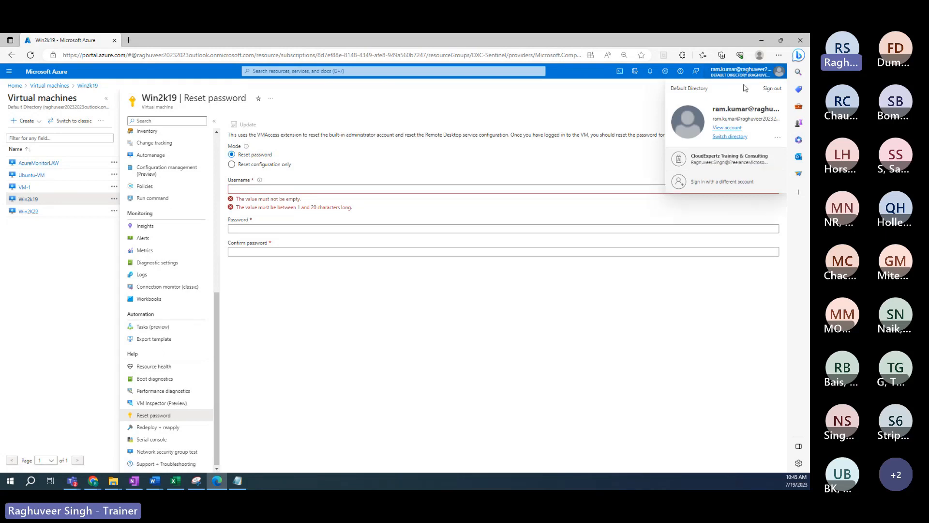
pyautogui.click(774, 139)
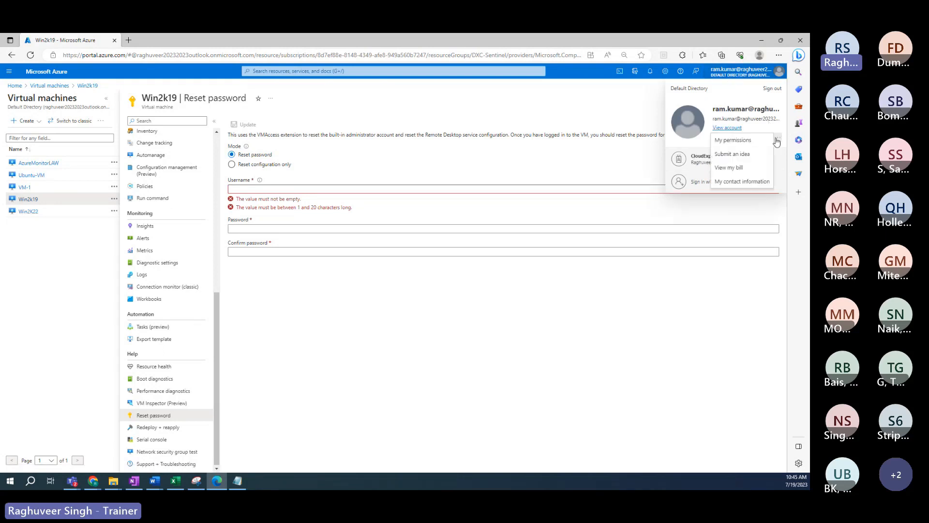
pyautogui.click(733, 141)
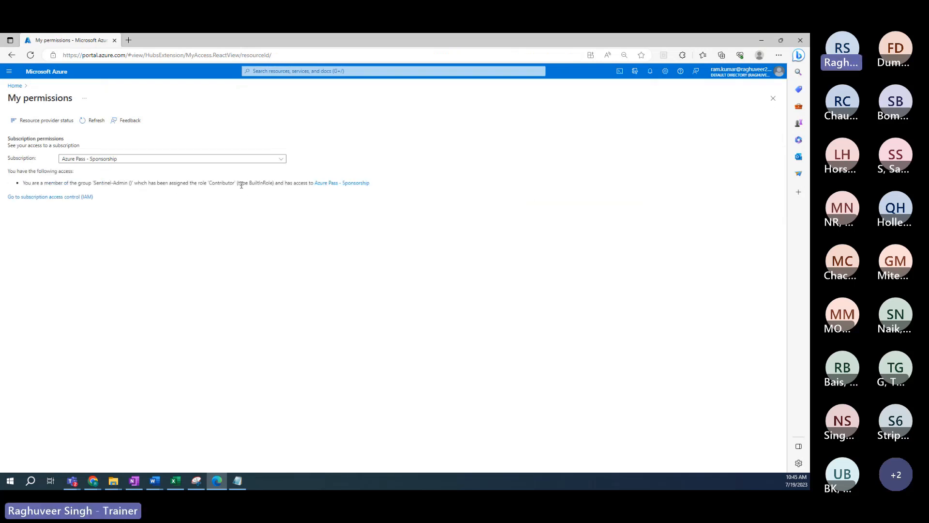
pyautogui.moveTo(209, 184); pyautogui.dragTo(236, 184)
pyautogui.click(15, 85)
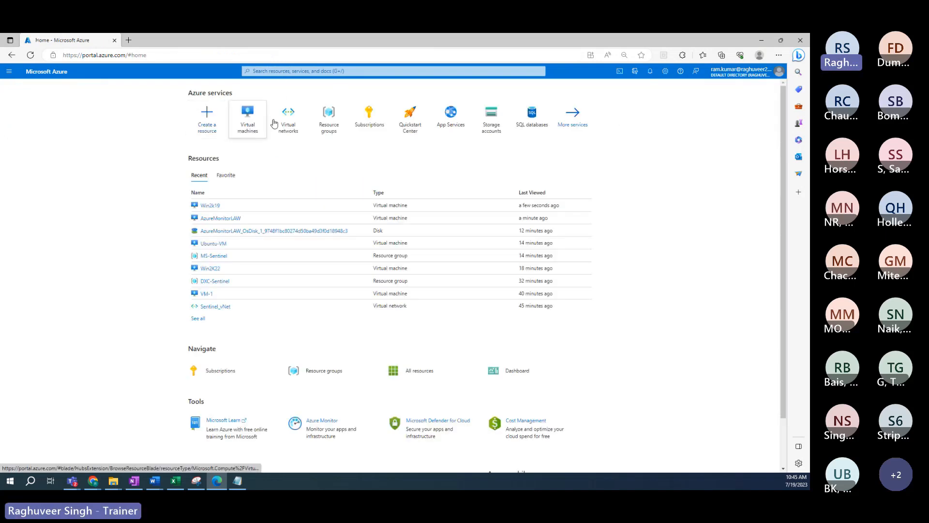
# Step: From Home, go to Virtual machines > Win2k19 and select Reset password
pyautogui.click(248, 110)
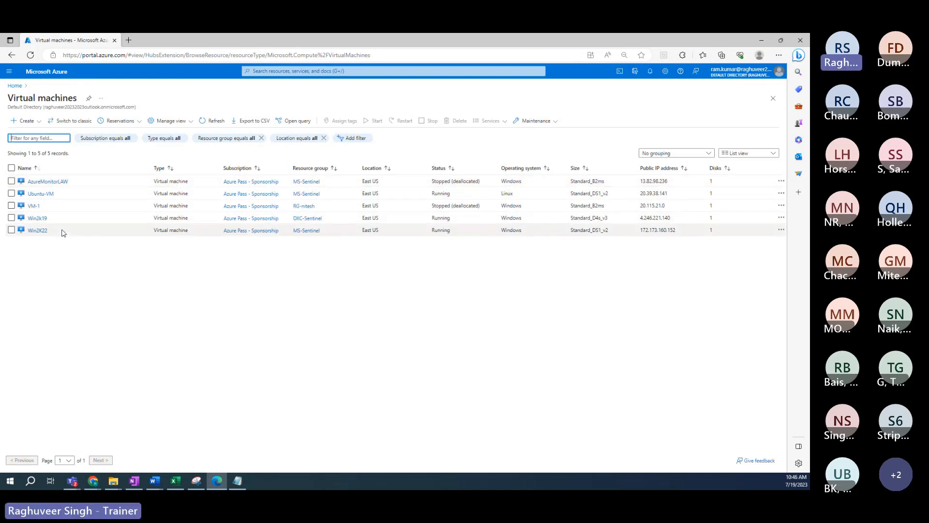
pyautogui.click(37, 221)
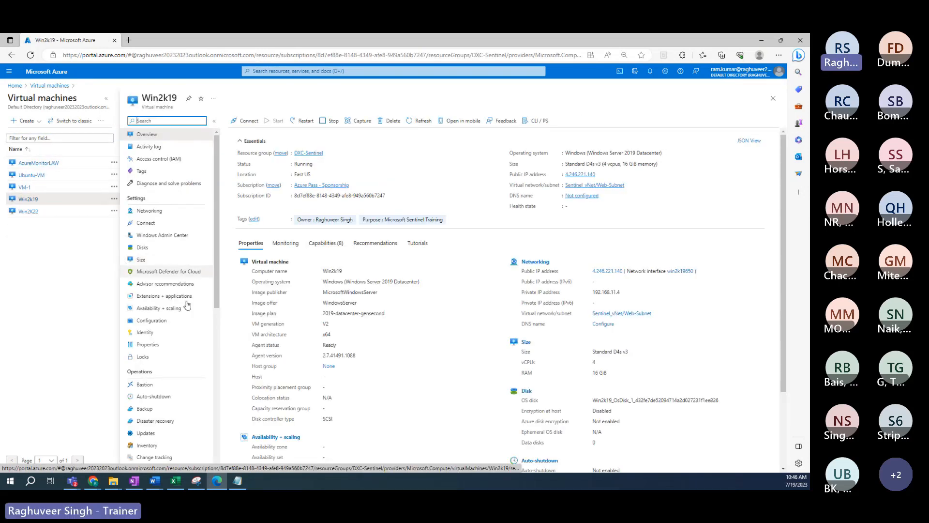
pyautogui.scroll(-5, 167, 384)
pyautogui.click(150, 418)
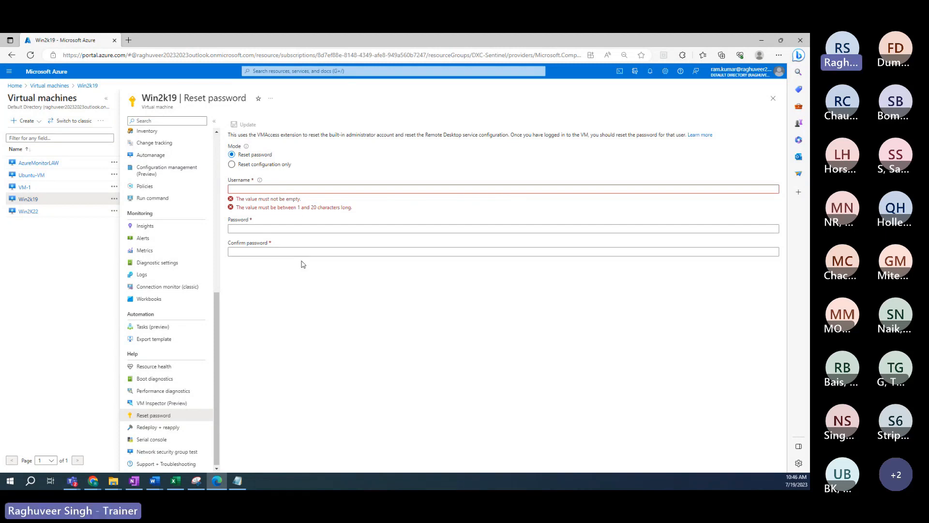
# Step: Leave the Password and Confirm password fields empty and return to the Virtual machines list
pyautogui.click(247, 228)
pyautogui.click(249, 252)
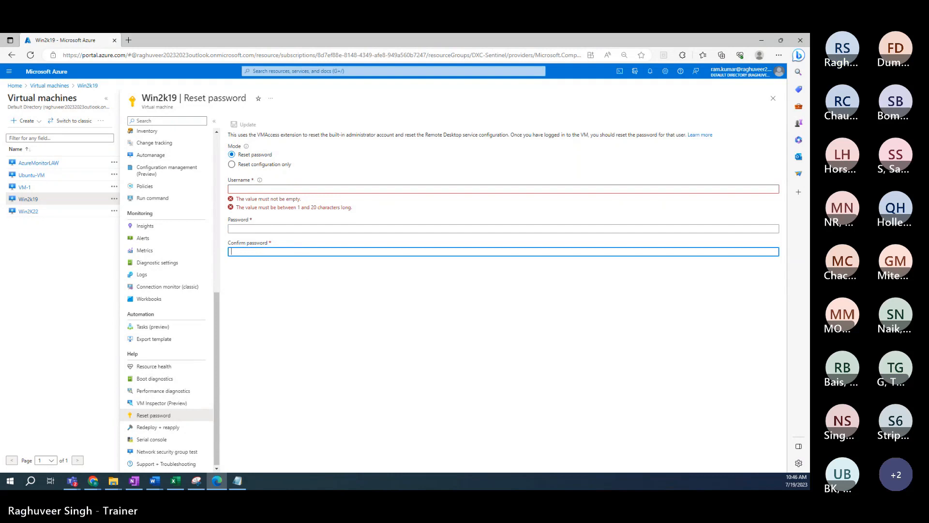
pyautogui.hotkey('alt', 'Tab')
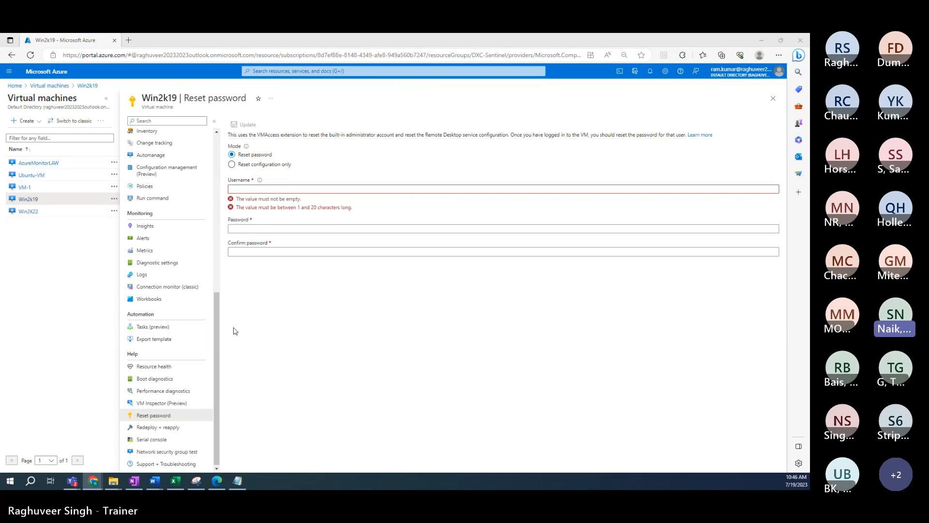
pyautogui.moveTo(220, 312); pyautogui.dragTo(218, 154)
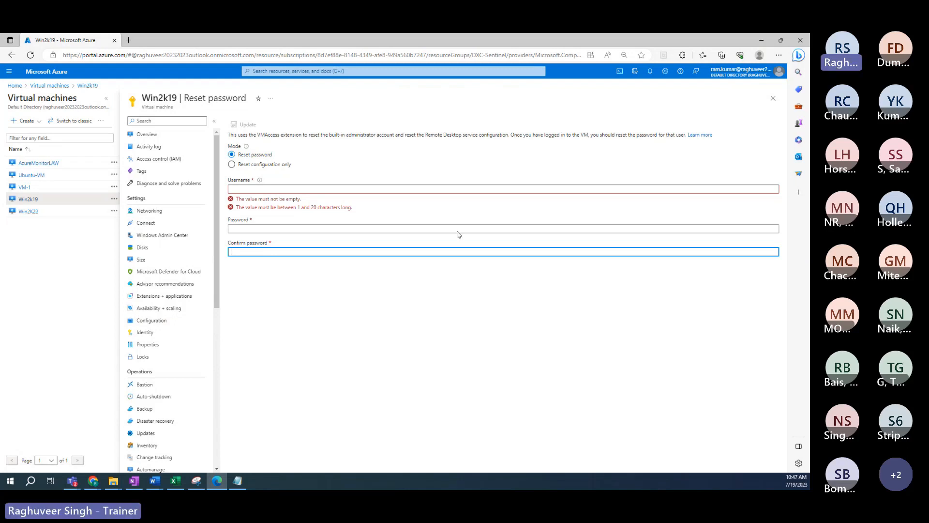
pyautogui.click(43, 88)
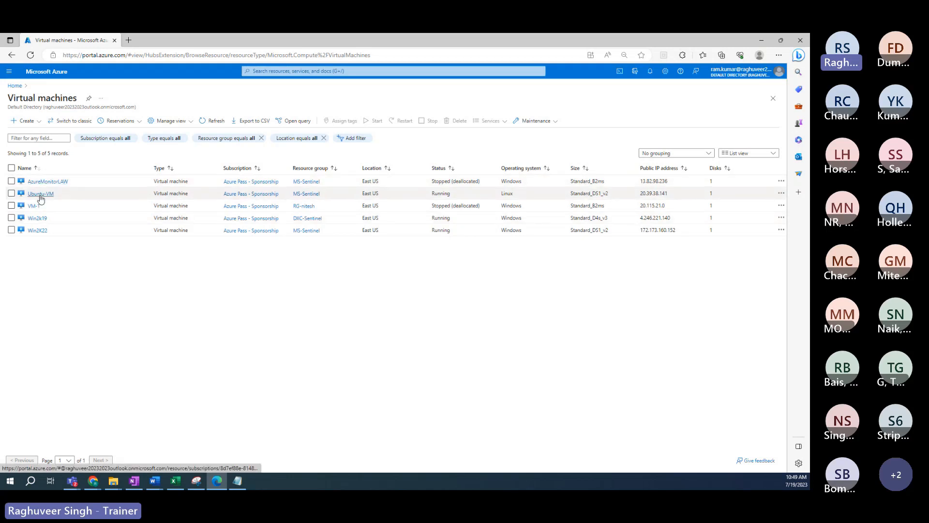
# Step: Open the AzureMonitorLAW virtual machine and view its Properties page
pyautogui.click(42, 182)
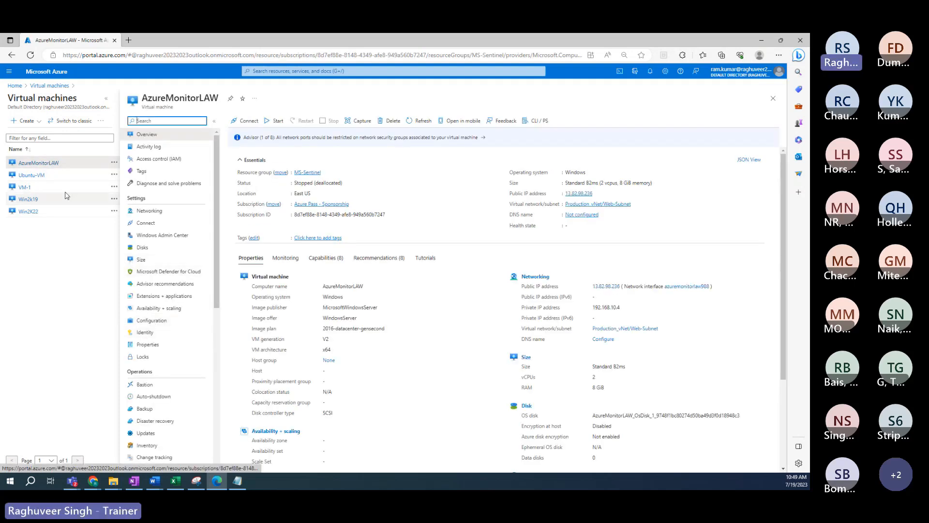
pyautogui.click(142, 347)
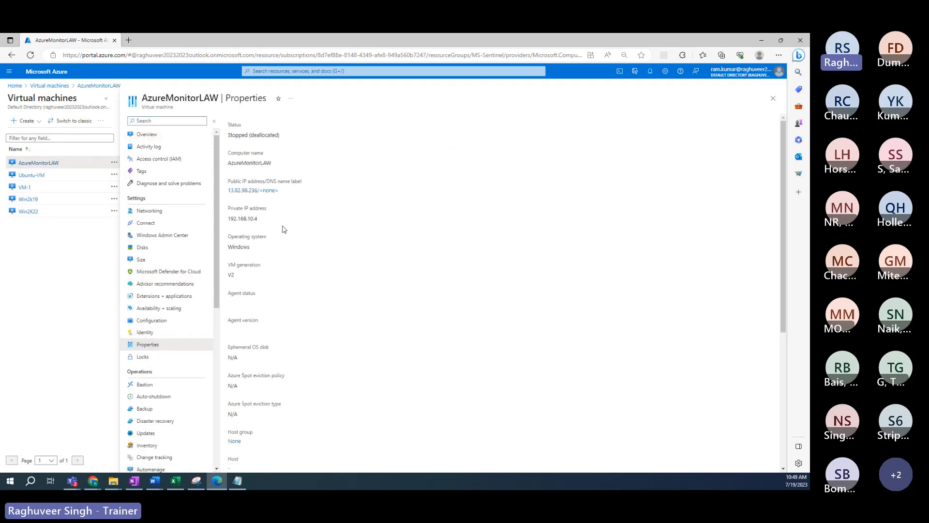
pyautogui.scroll(-5, 299, 315)
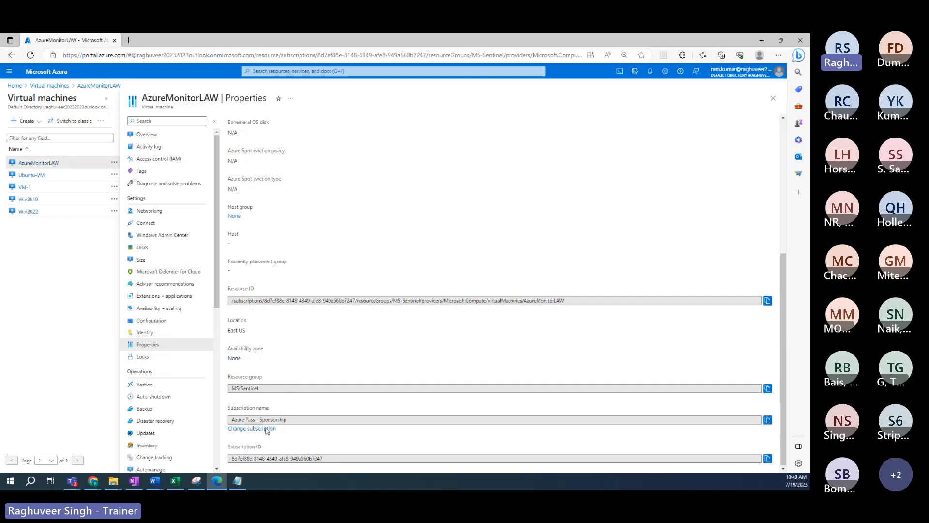
pyautogui.tripleClick(230, 290)
pyautogui.moveTo(231, 300); pyautogui.dragTo(355, 301)
pyautogui.click(266, 300)
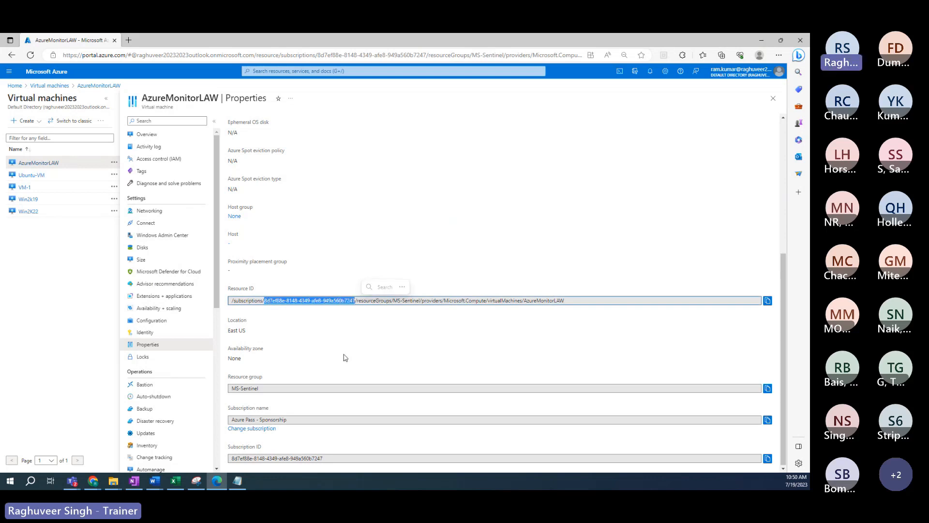
pyautogui.click(358, 301)
pyautogui.moveTo(358, 301); pyautogui.dragTo(396, 303)
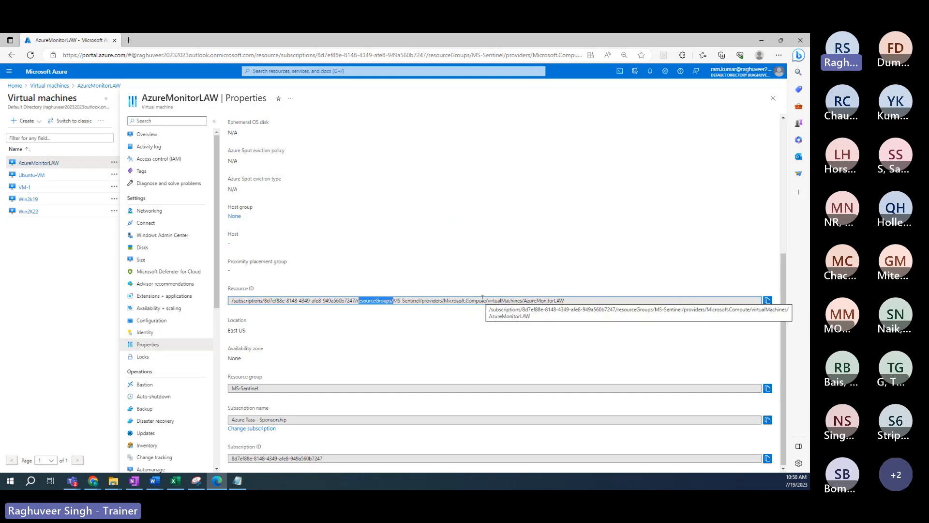
pyautogui.doubleClick(529, 301)
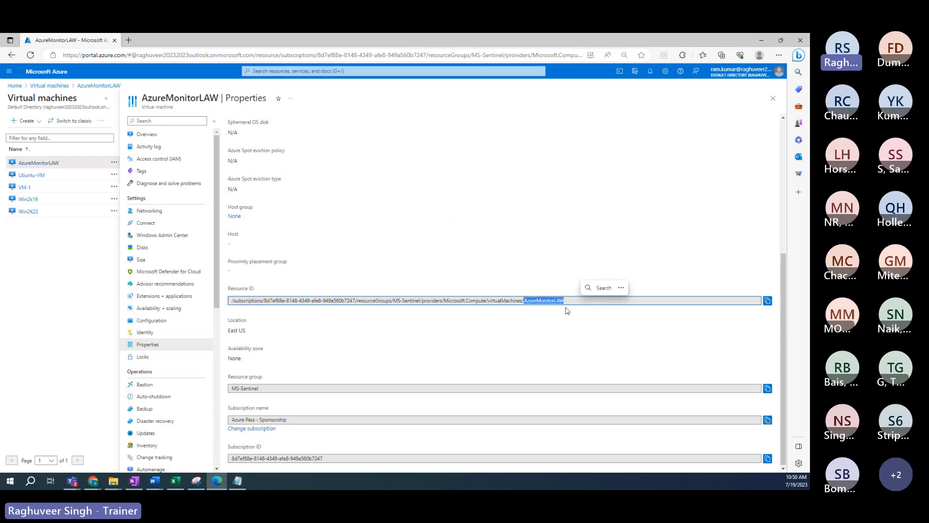
pyautogui.moveTo(572, 303); pyautogui.dragTo(221, 299)
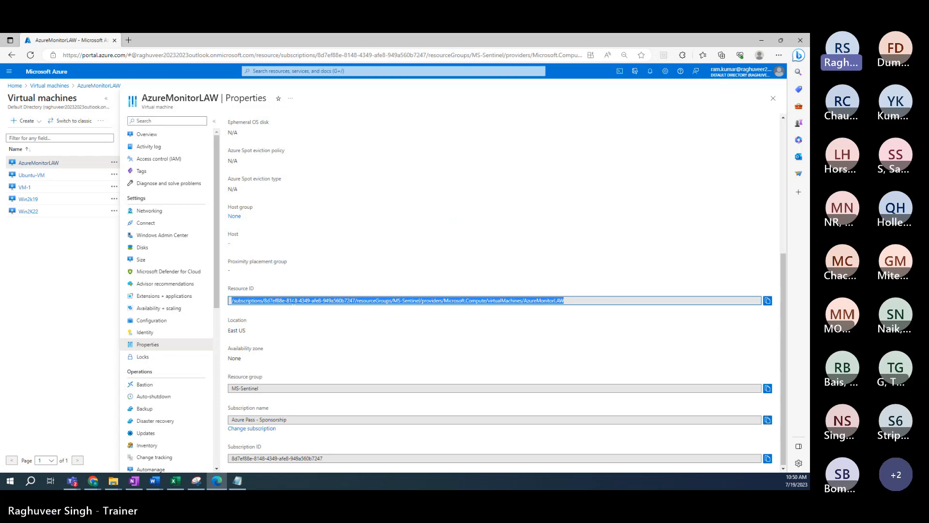
pyautogui.moveTo(524, 300); pyautogui.dragTo(583, 300)
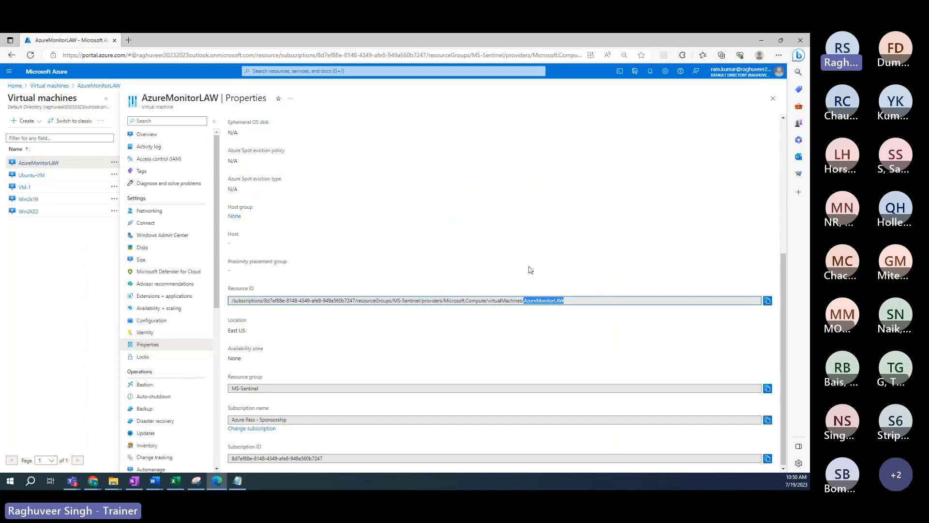
pyautogui.scroll(5, 334, 257)
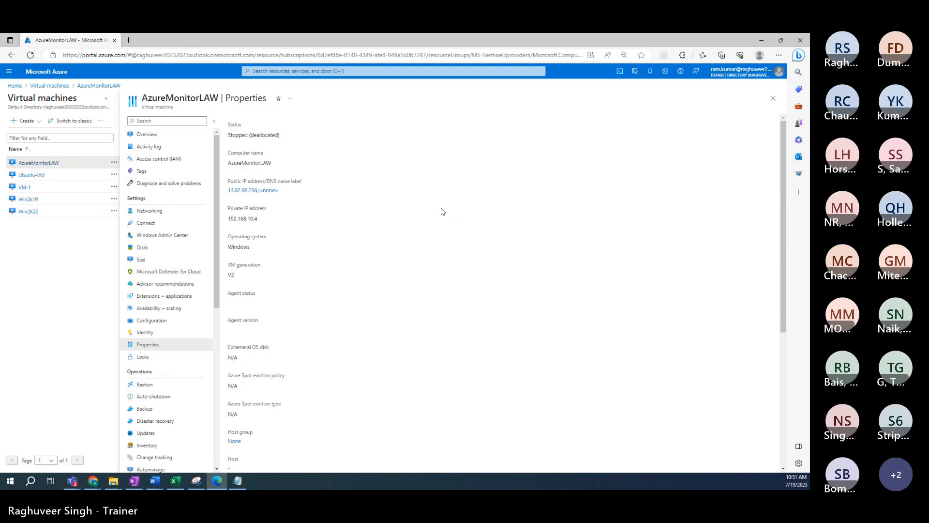
# Step: Close the AzureMonitorLAW Properties blade to get back to the VM list
pyautogui.click(773, 98)
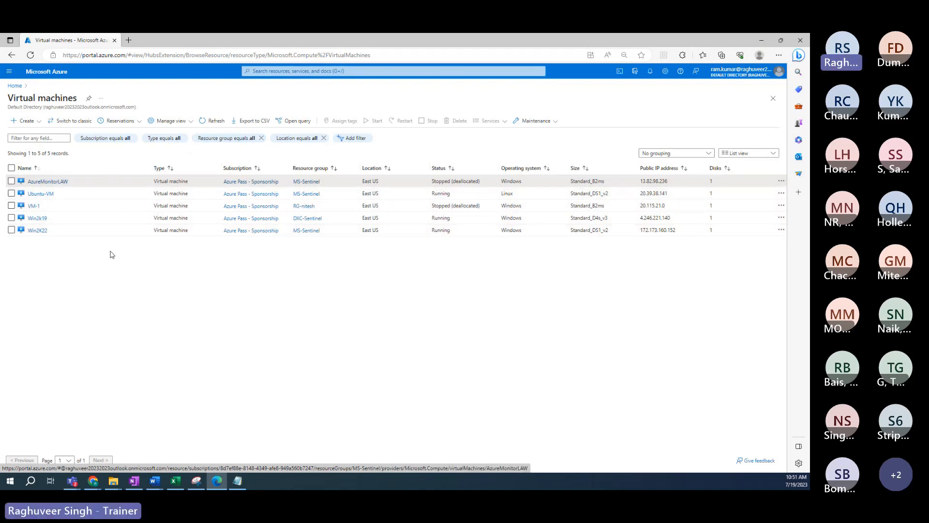
# Step: Select Win2K22, Win2k19, Ubuntu-VM, VM-1 and AzureMonitorLAW, then stop all five and confirm
pyautogui.click(11, 230)
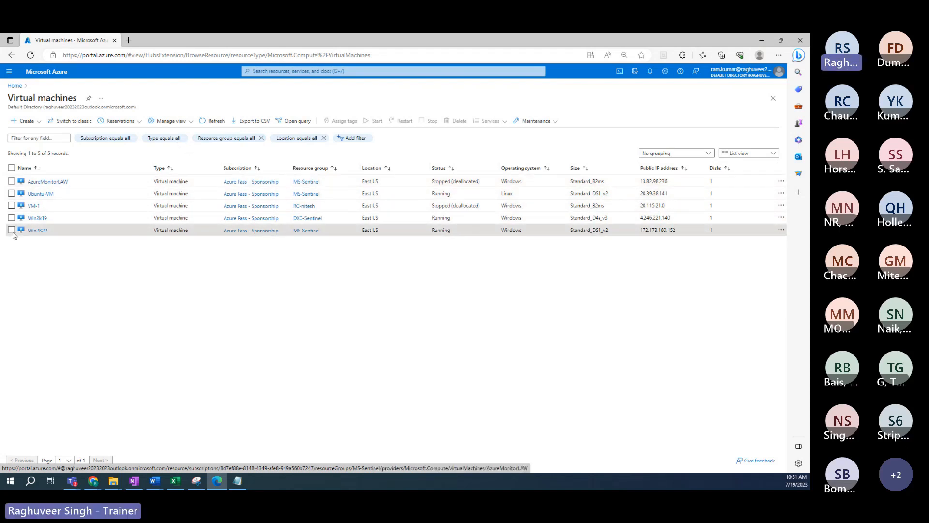
pyautogui.click(11, 218)
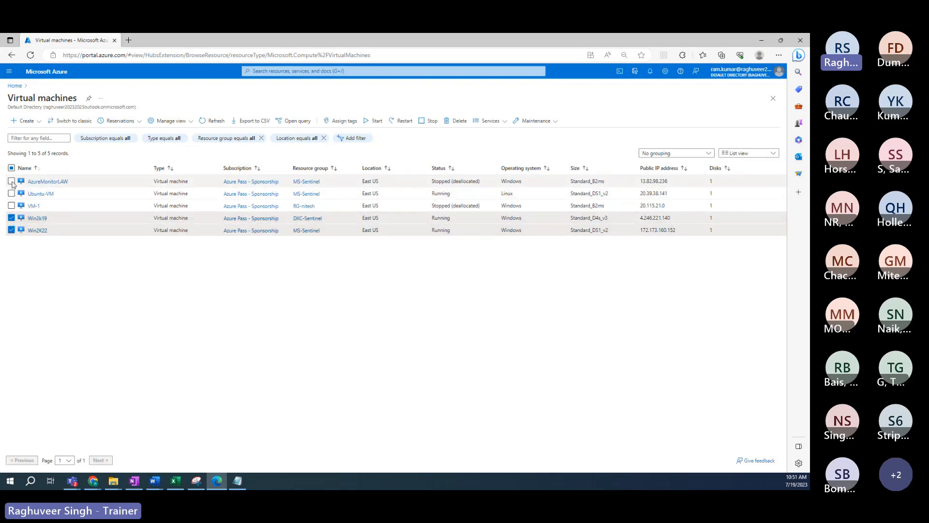
pyautogui.click(11, 194)
pyautogui.click(12, 206)
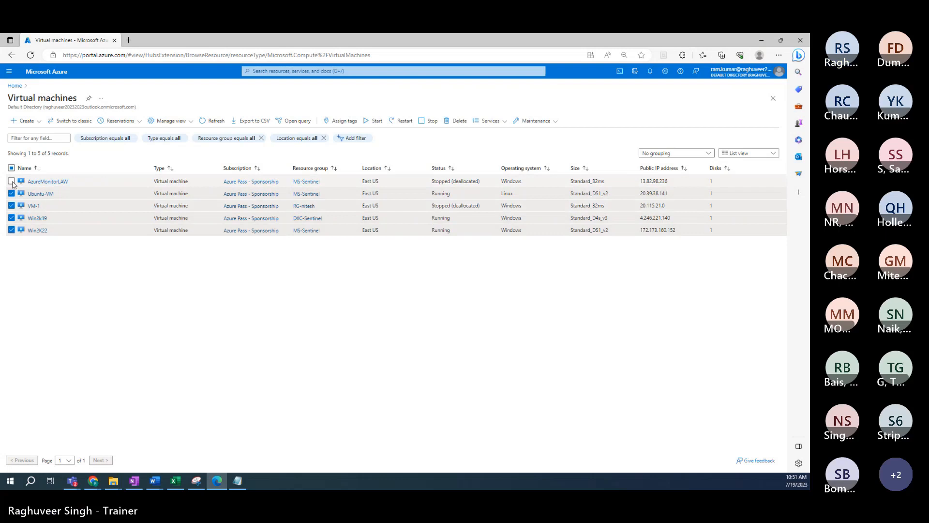
pyautogui.click(11, 181)
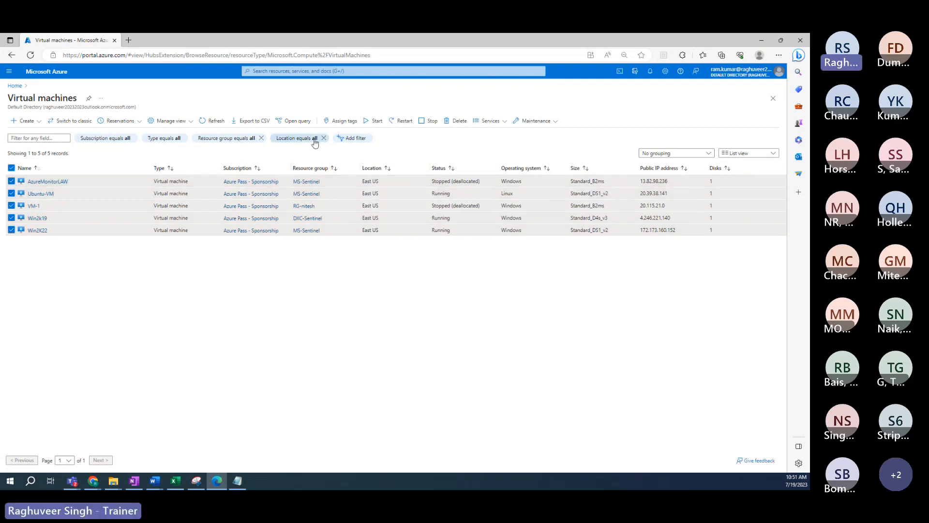
pyautogui.click(428, 123)
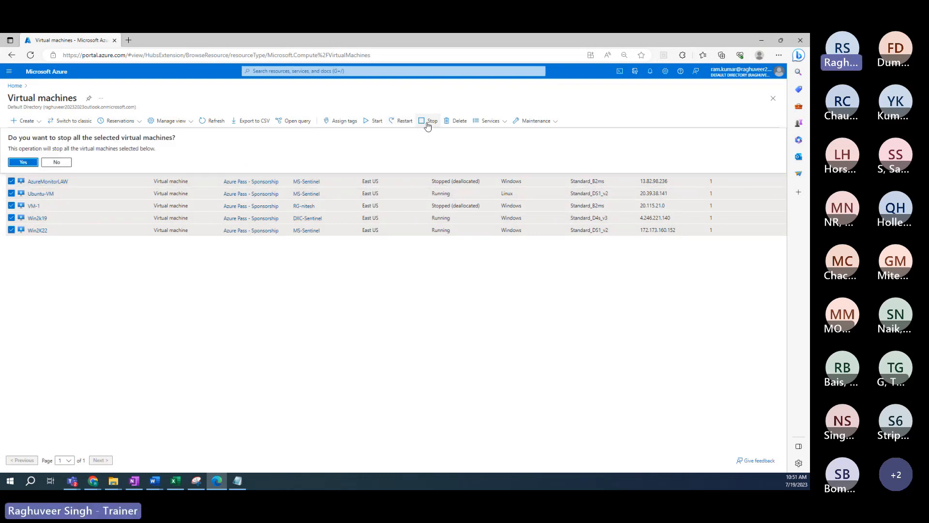
pyautogui.click(23, 162)
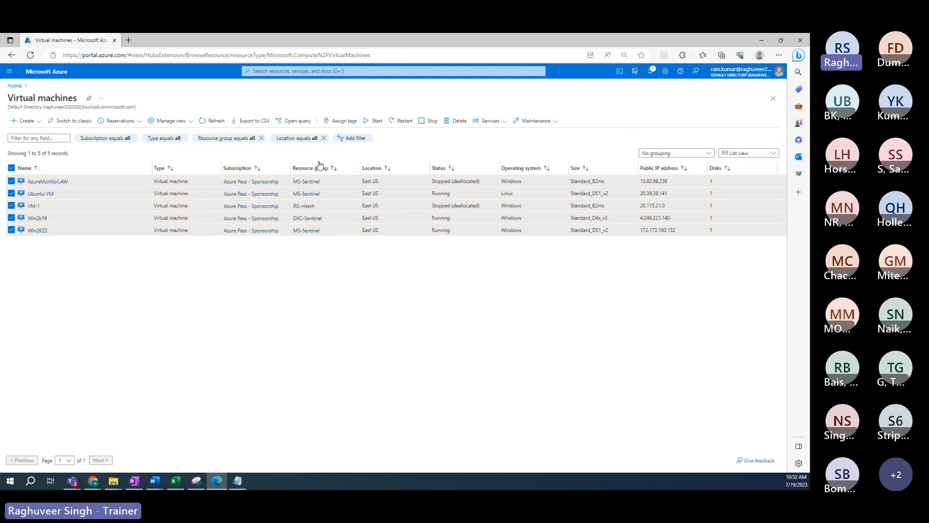
# Step: Reload the Virtual machines page to show Ubuntu-VM, Win2k19 and Win2K22 as deallocated
pyautogui.click(30, 56)
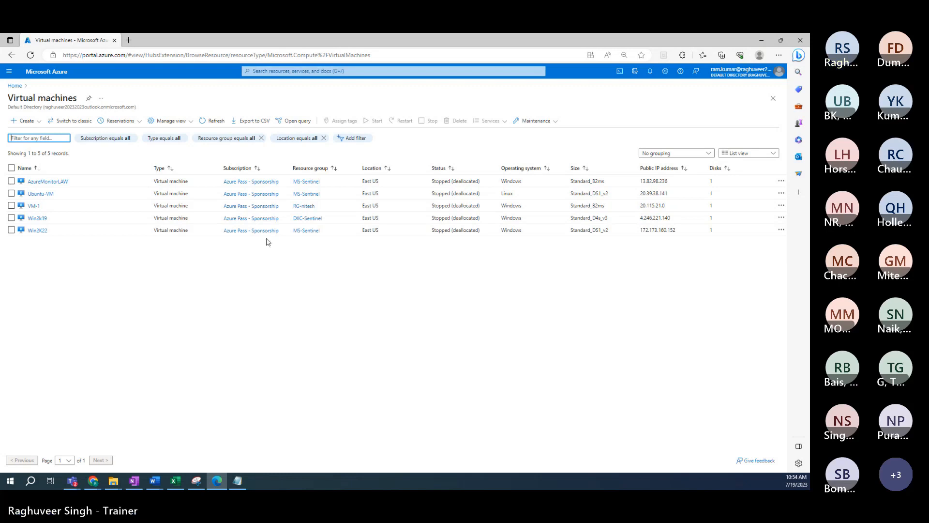
# Step: Search the portal for 'storage' and go to the Storage accounts list
pyautogui.click(262, 71)
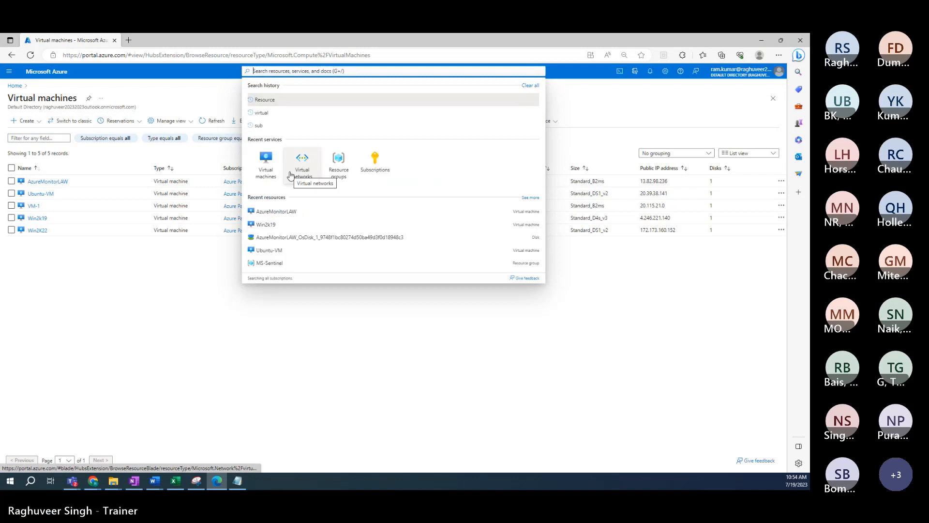
pyautogui.write('storage')
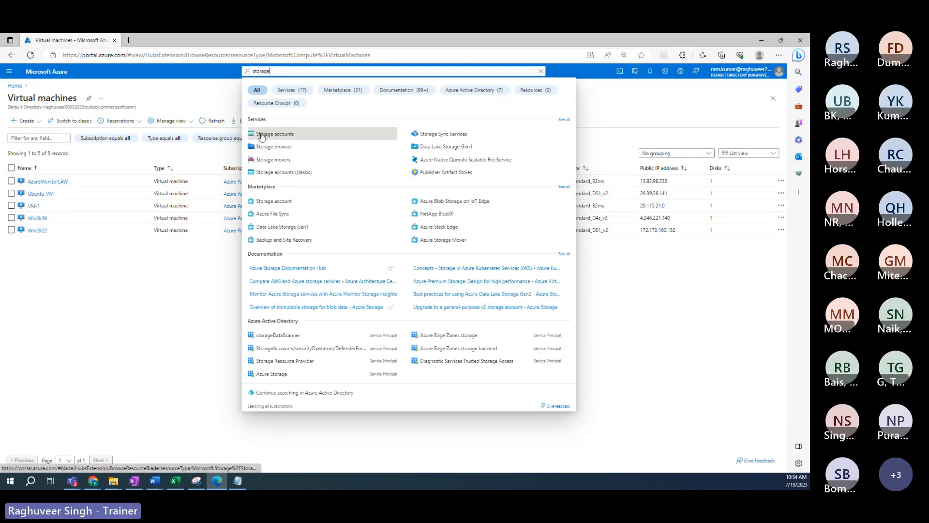
pyautogui.click(282, 139)
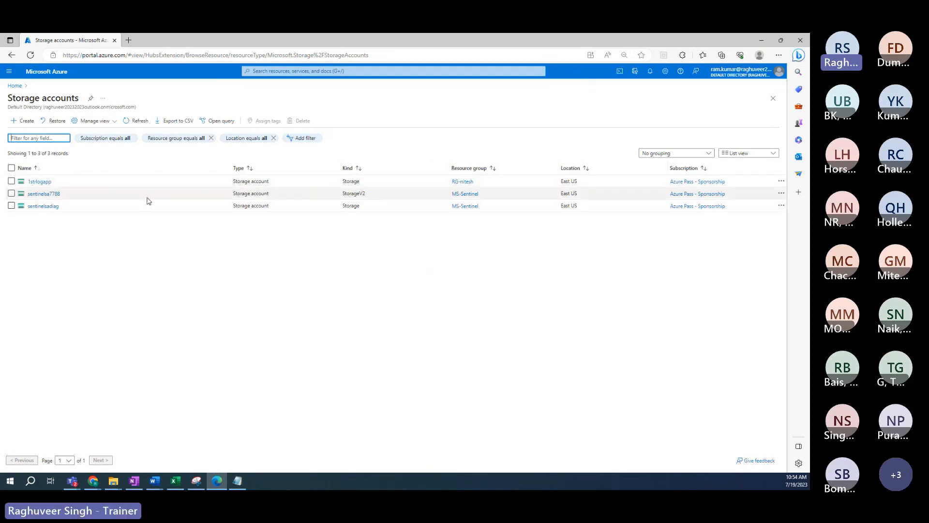
# Step: Begin a new storage account from the Storage accounts page
pyautogui.click(25, 124)
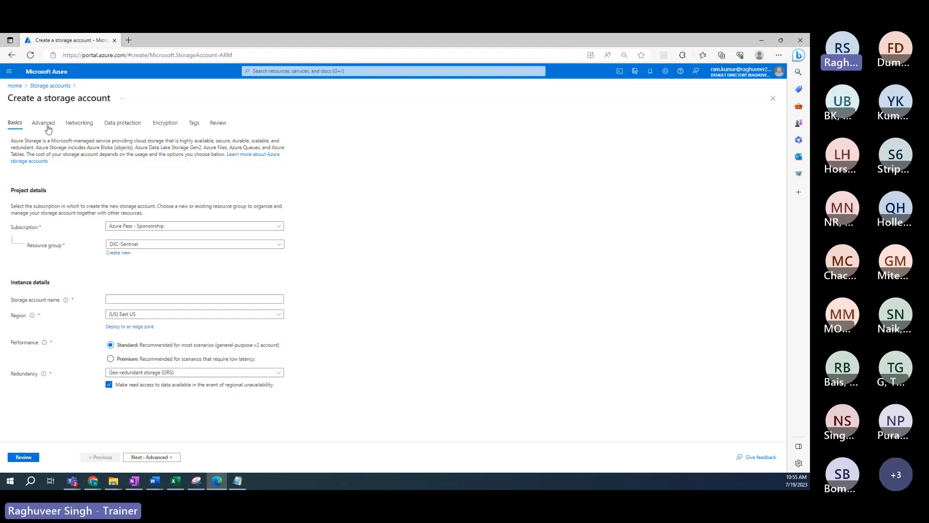
pyautogui.click(139, 245)
pyautogui.click(111, 270)
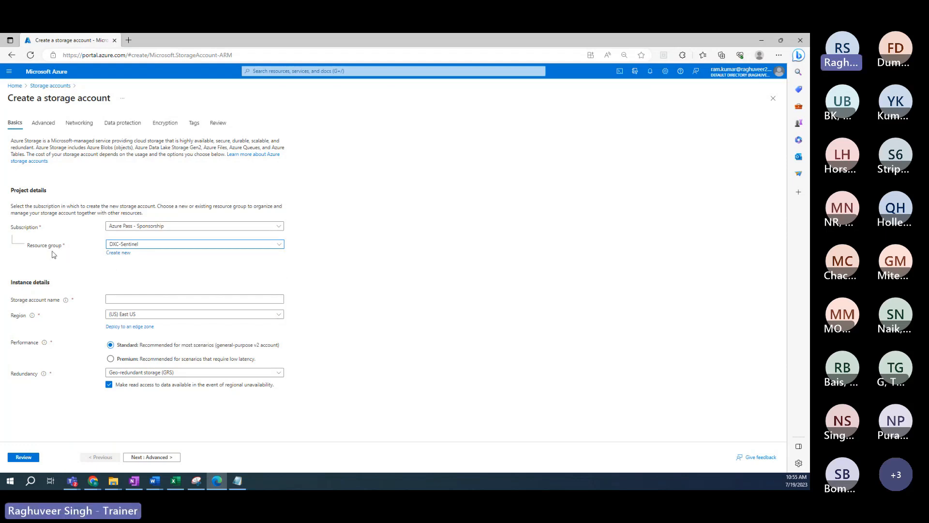
pyautogui.click(129, 300)
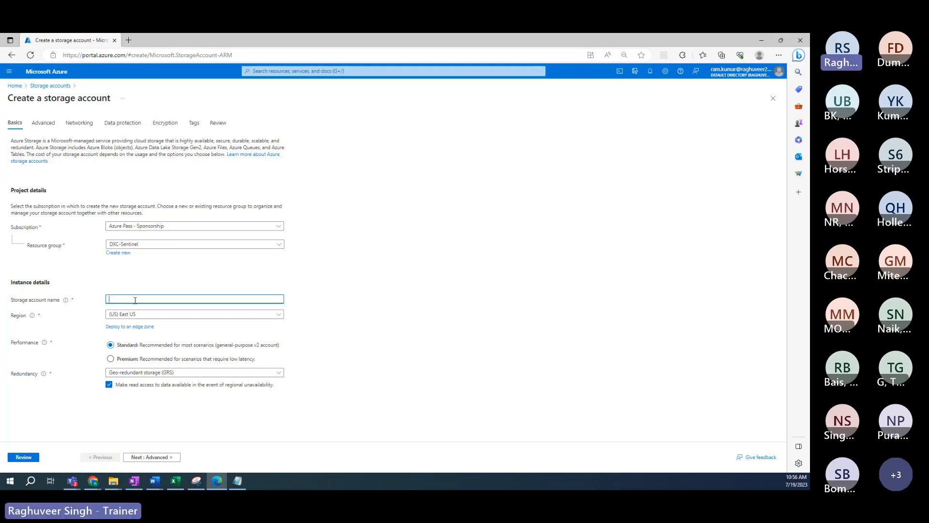
# Step: Replace the storage account name 'testigingsa7788' with samplesa, extending it to samplesa7788 to pass validation
pyautogui.write('testigingsa7788')
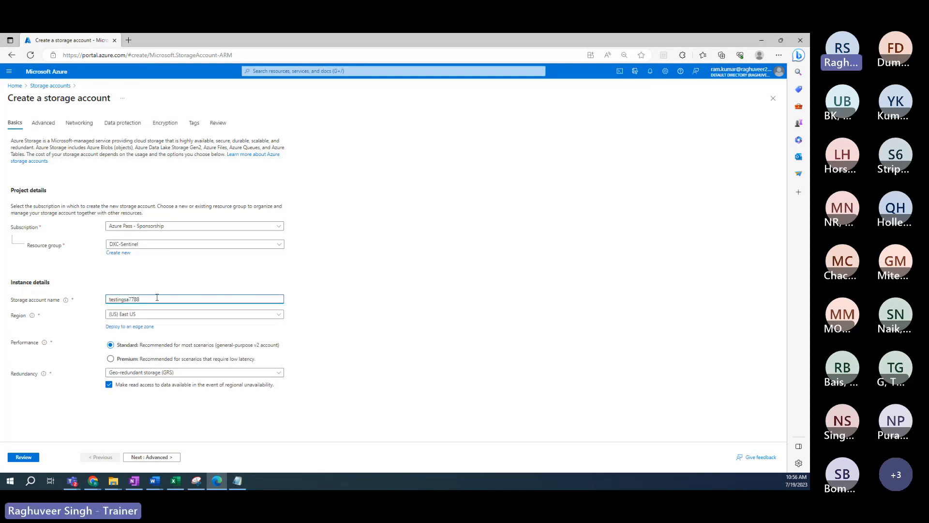
pyautogui.click(426, 294)
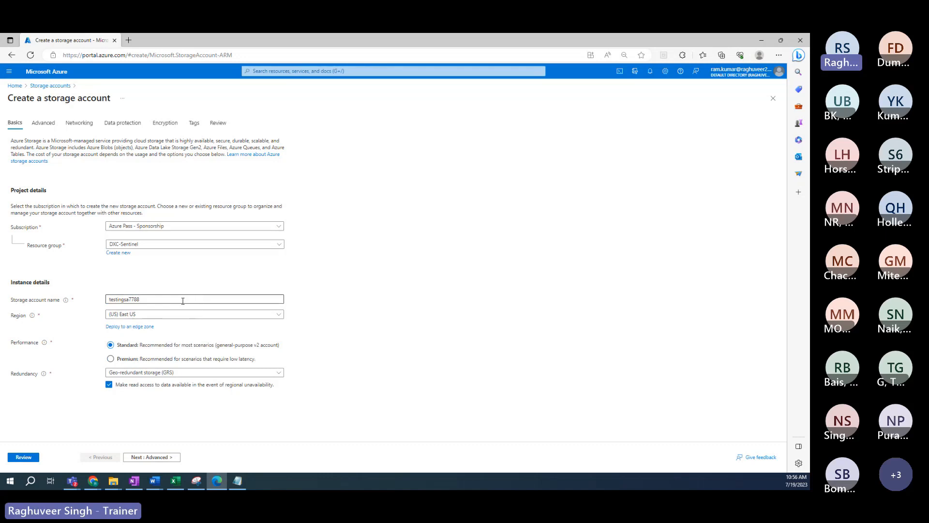
pyautogui.click(174, 301)
pyautogui.press('BackSpace')
pyautogui.press('BackSpace')
pyautogui.press('BackSpace')
pyautogui.press('BackSpace')
pyautogui.press('BackSpace')
pyautogui.press('BackSpace')
pyautogui.press('BackSpace')
pyautogui.press('BackSpace')
pyautogui.press('BackSpace')
pyautogui.press('BackSpace')
pyautogui.press('BackSpace')
pyautogui.press('BackSpace')
pyautogui.press('BackSpace')
pyautogui.write('s')
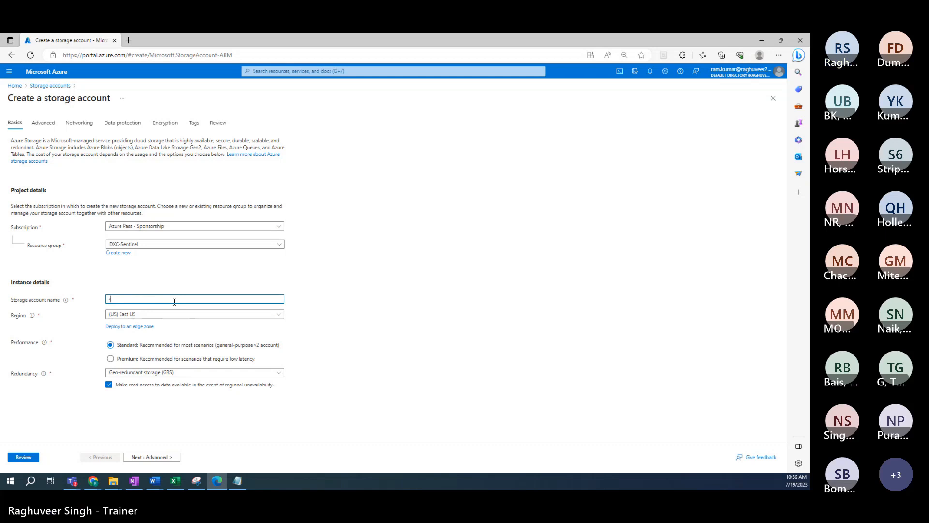
pyautogui.write('amplesa')
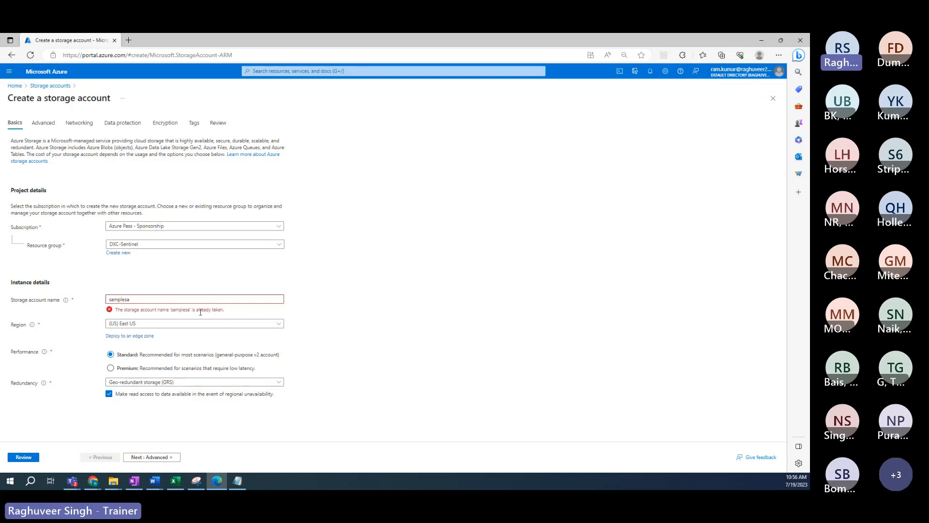
pyautogui.click(141, 301)
pyautogui.write('7788')
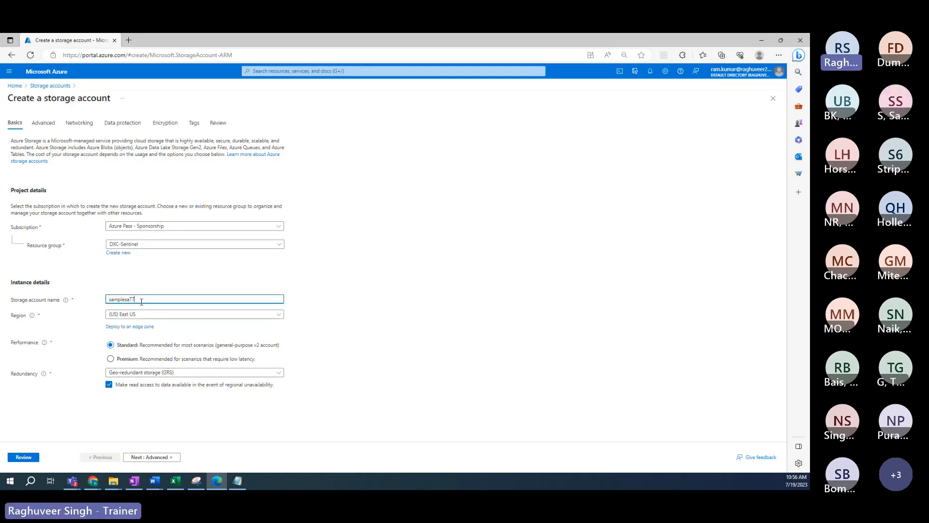
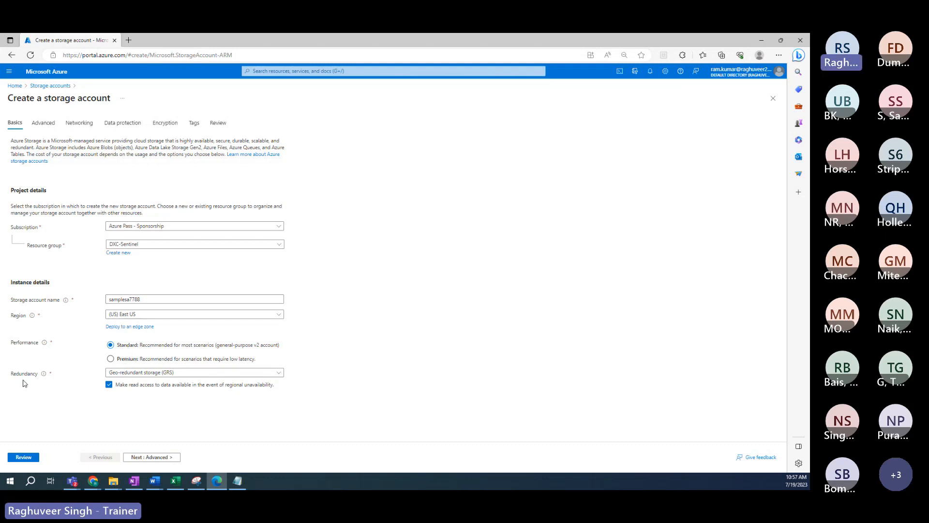
# Step: Choose Locally-redundant storage (LRS) as the samplesa7788 account's redundancy
pyautogui.click(126, 373)
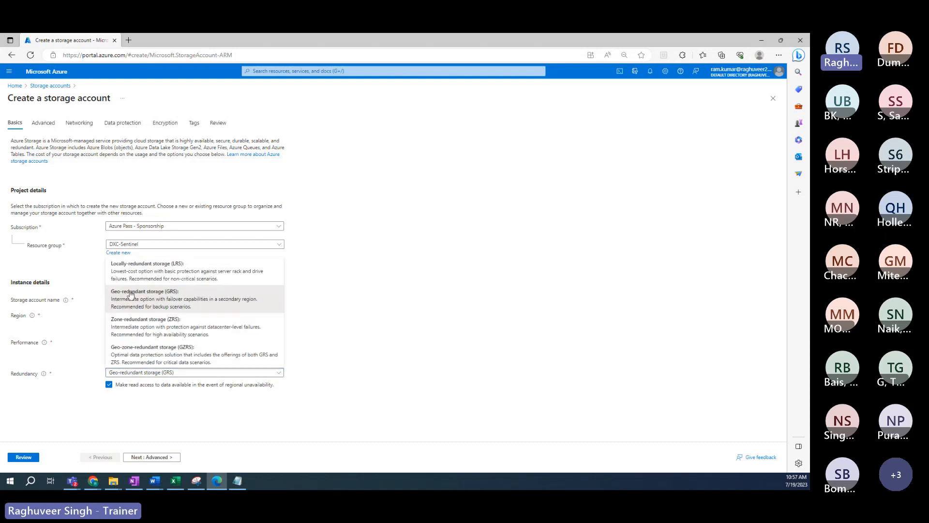
pyautogui.click(119, 270)
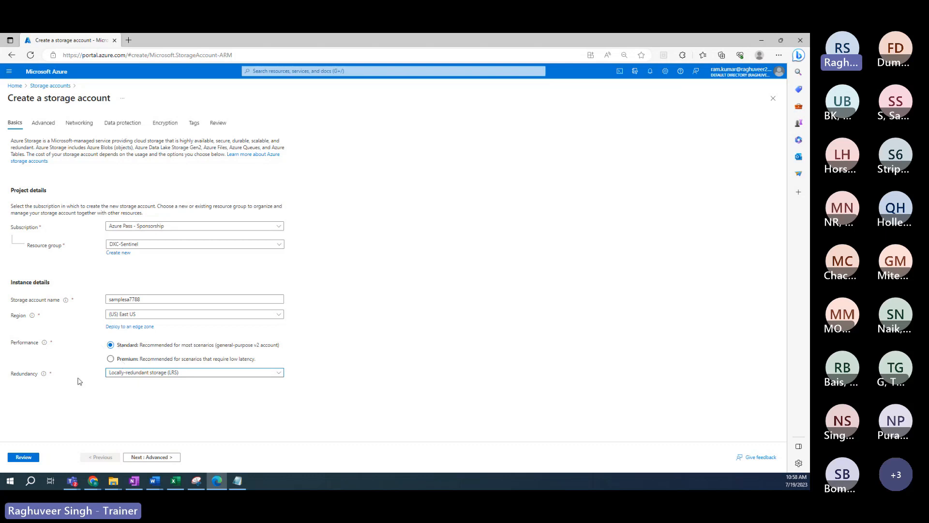
# Step: Advance past the Advanced and Networking tabs to Data protection
pyautogui.click(151, 457)
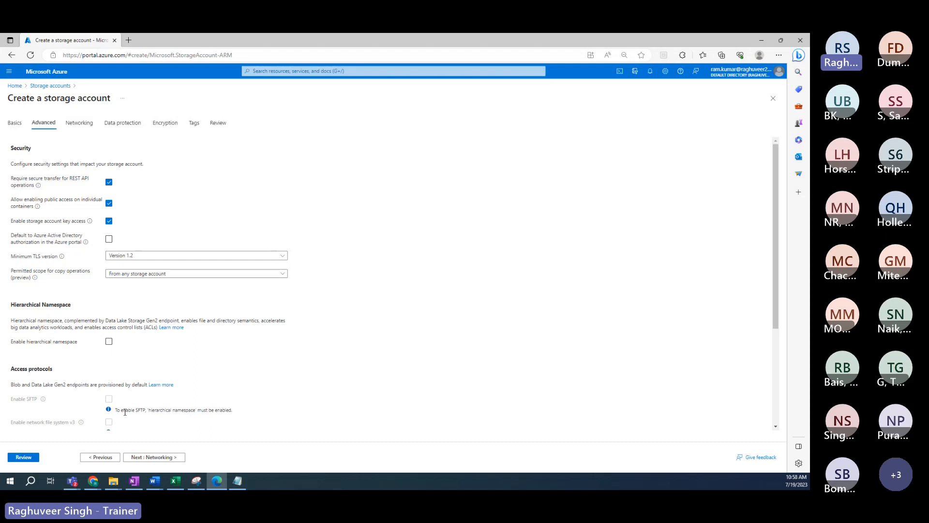
pyautogui.click(154, 457)
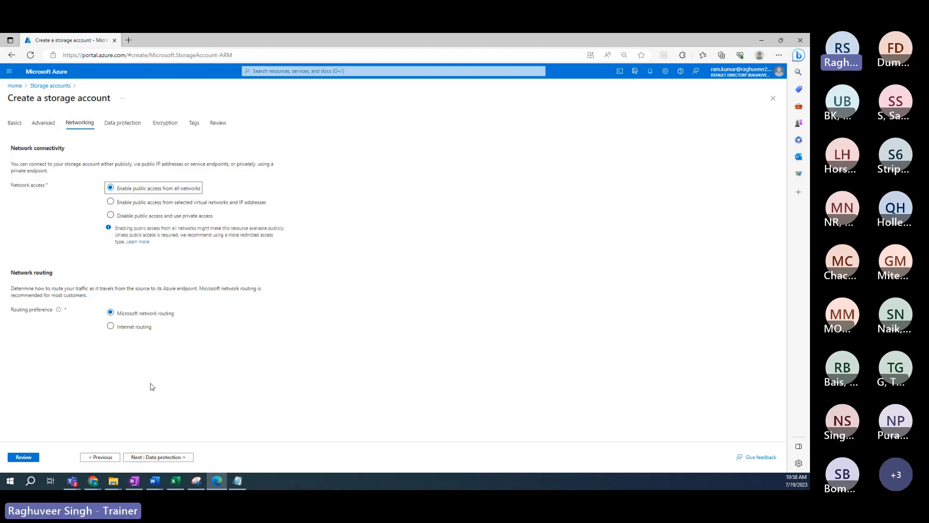
pyautogui.click(159, 456)
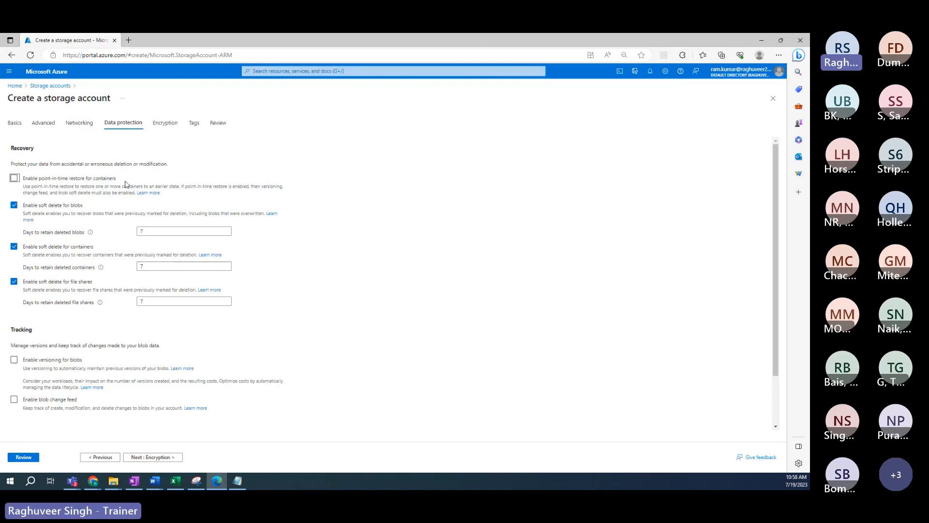
# Step: Turn off soft delete for blobs, containers and file shares, then continue to Encryption
pyautogui.click(14, 205)
pyautogui.click(14, 232)
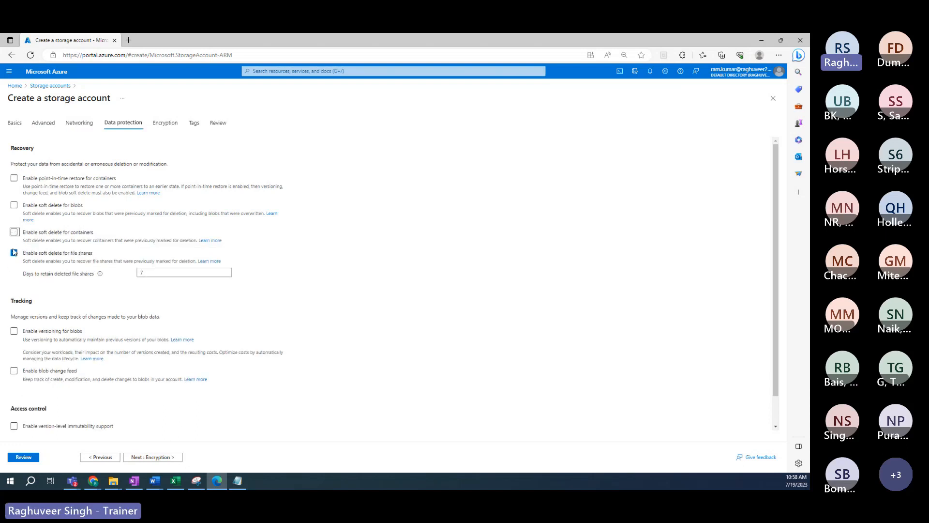
pyautogui.click(14, 253)
pyautogui.moveTo(25, 207); pyautogui.dragTo(57, 254)
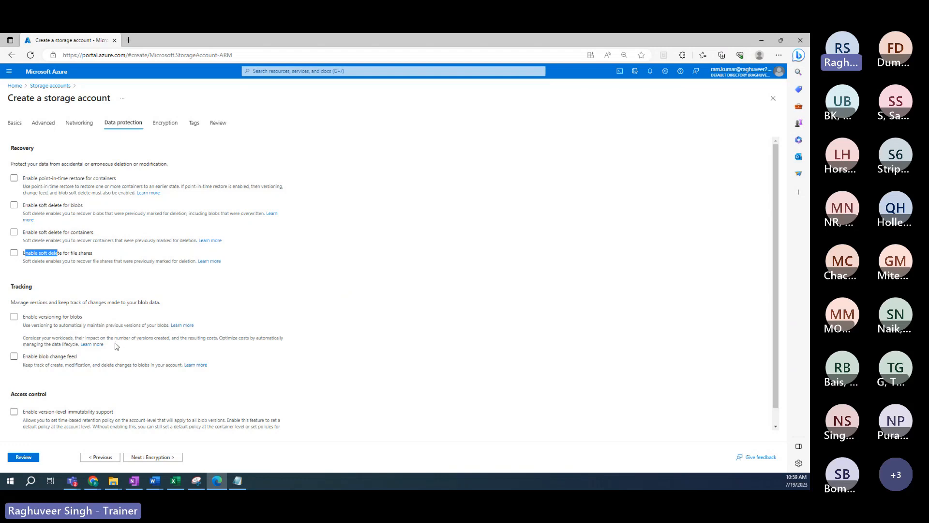
pyautogui.scroll(-1, 116, 347)
pyautogui.click(152, 458)
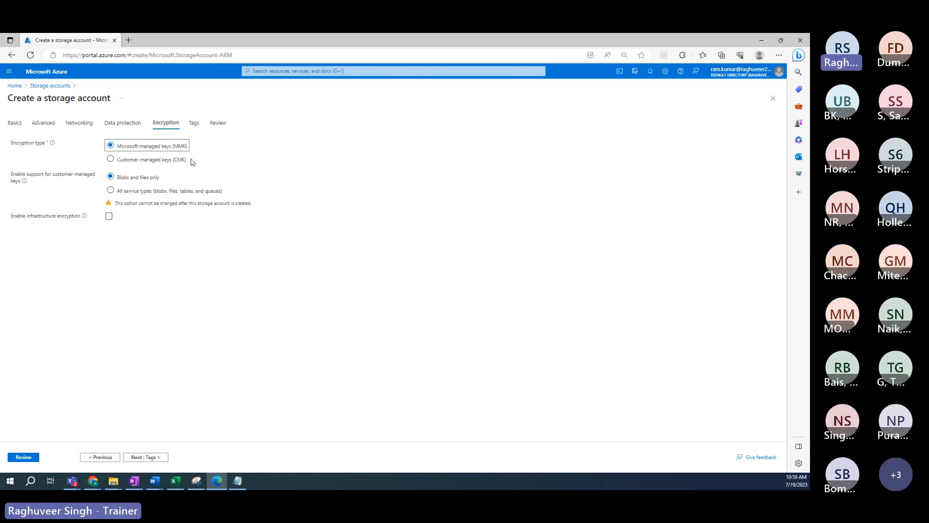
# Step: On the Tags tab, add an Owner tag with the trainer's name as value
pyautogui.click(142, 457)
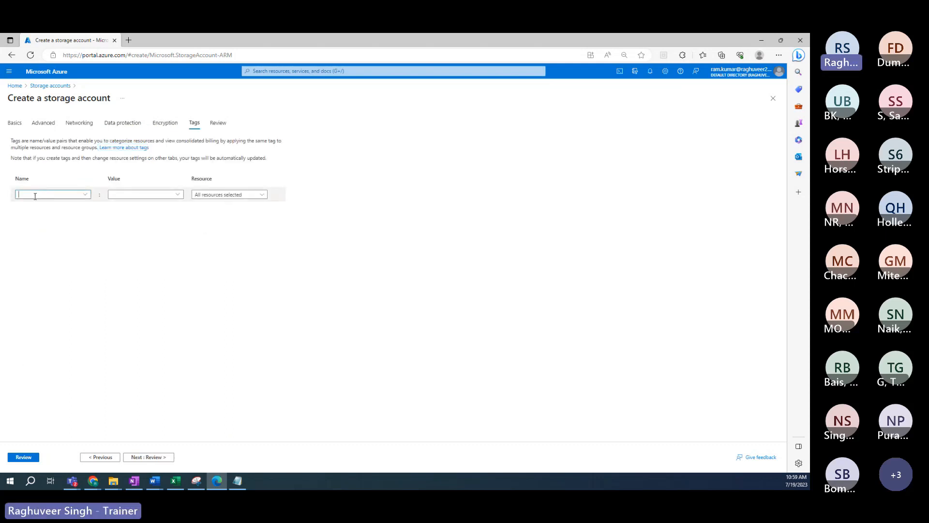
pyautogui.click(85, 195)
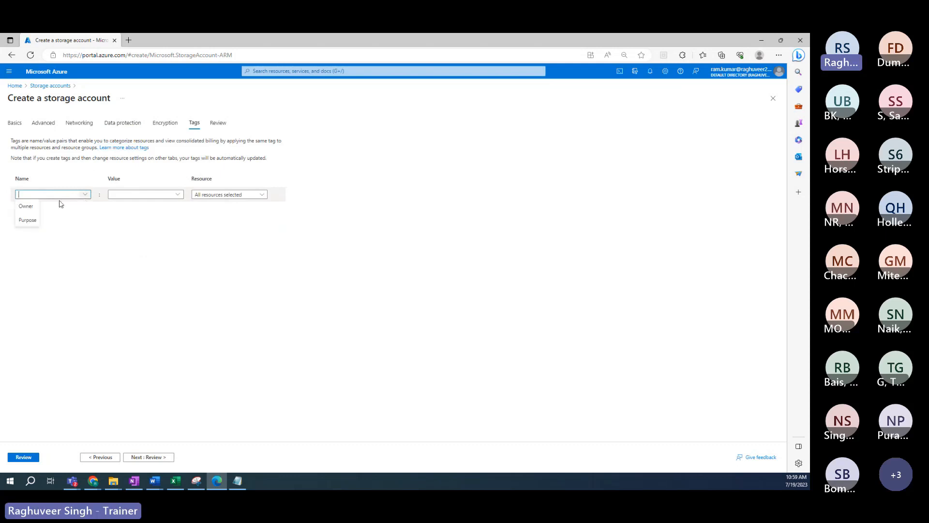
pyautogui.click(21, 209)
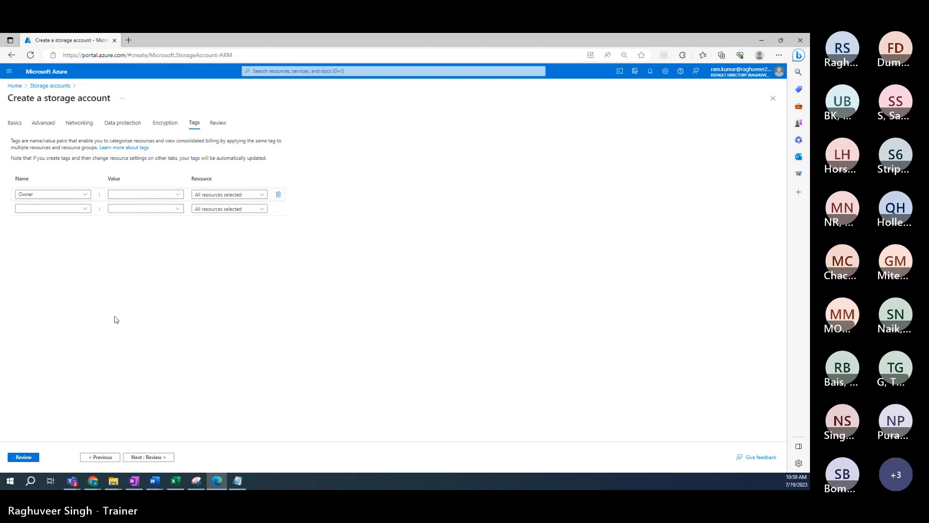
pyautogui.click(178, 194)
pyautogui.click(136, 204)
# Step: Add a Purpose tag set to Microsoft Sentinel Training and go to Review
pyautogui.click(86, 208)
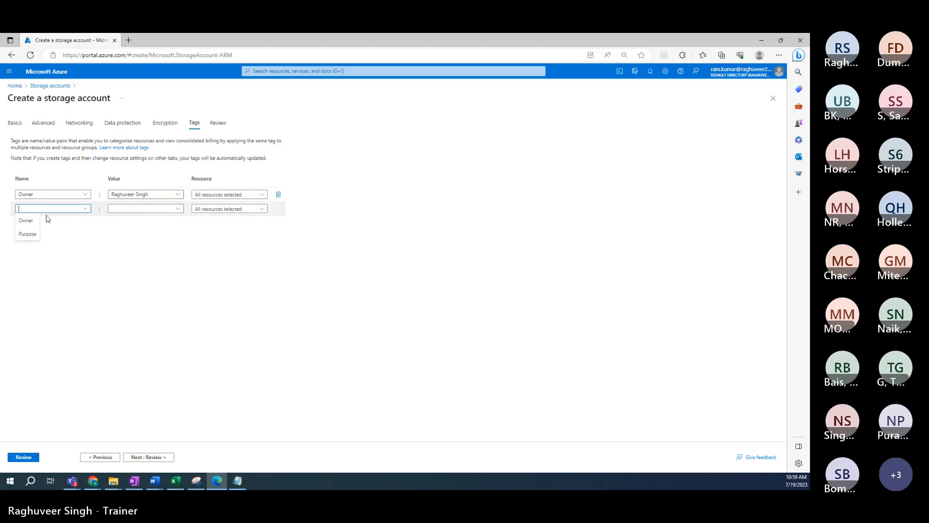
pyautogui.click(27, 234)
pyautogui.click(178, 209)
pyautogui.click(140, 223)
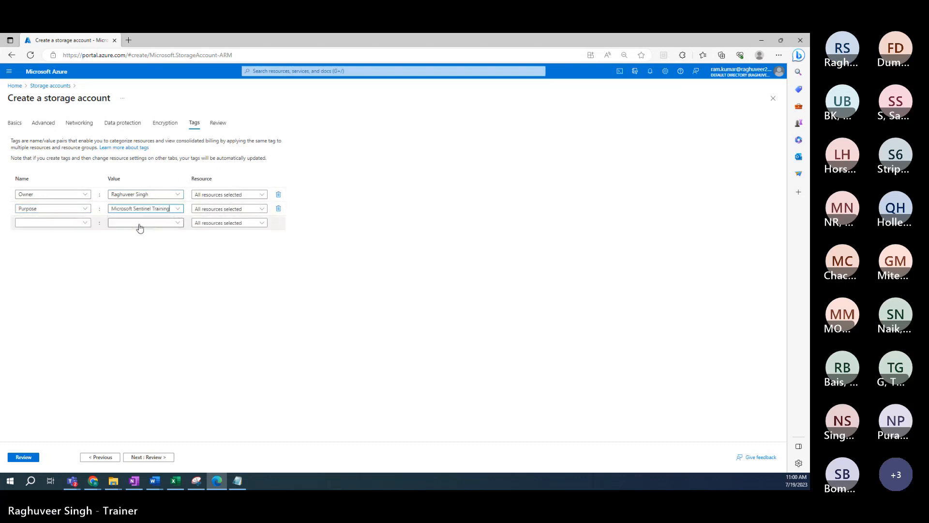
pyautogui.click(20, 458)
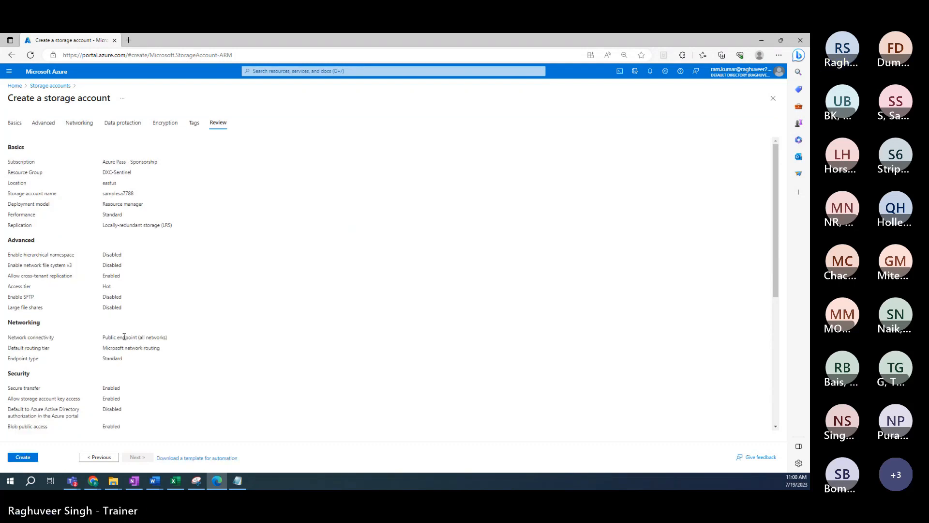
# Step: Create the samplesa7788 account and open the resource once deployment succeeds
pyautogui.click(21, 458)
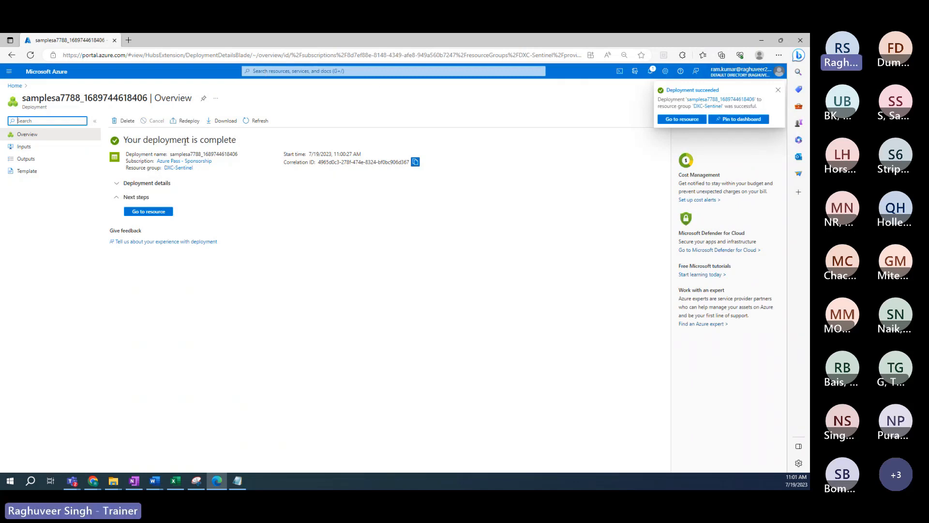
pyautogui.click(137, 213)
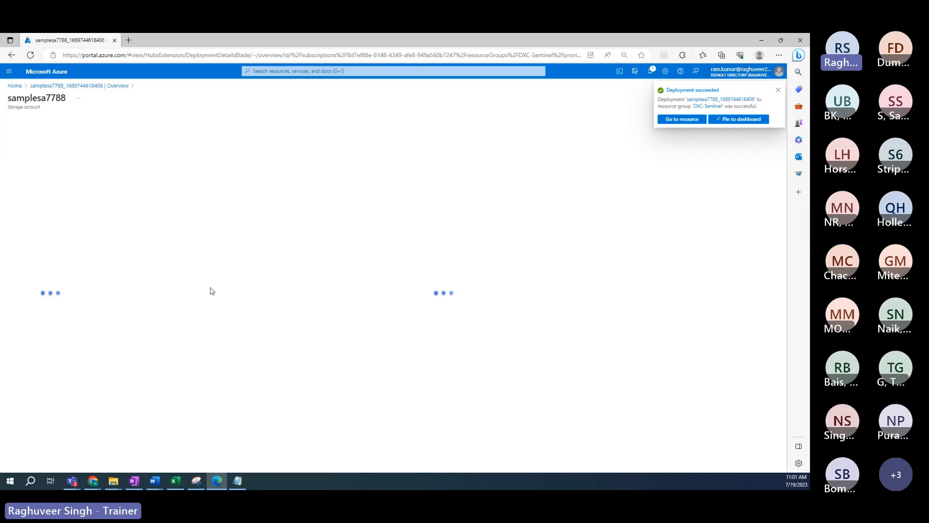
# Step: Go back via Home to the Storage accounts list and begin another storage account
pyautogui.moveTo(21, 102); pyautogui.dragTo(92, 103)
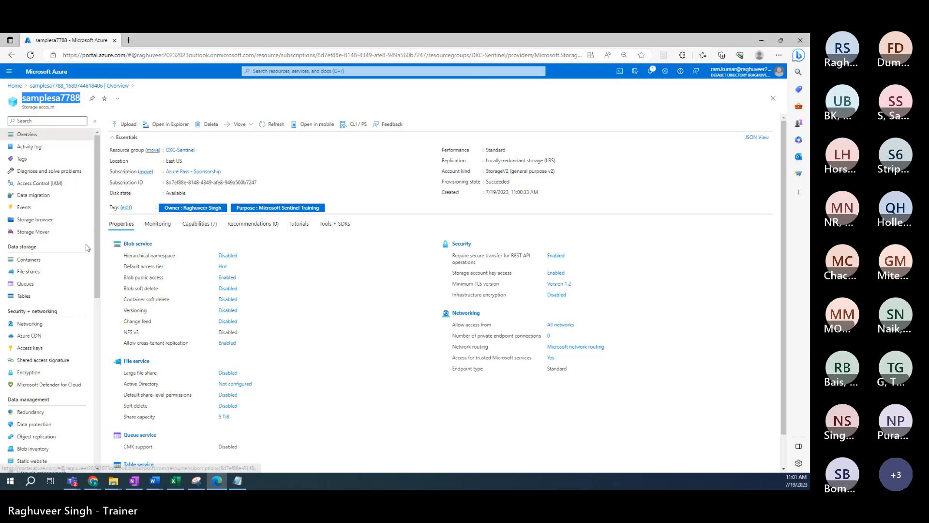
pyautogui.click(81, 86)
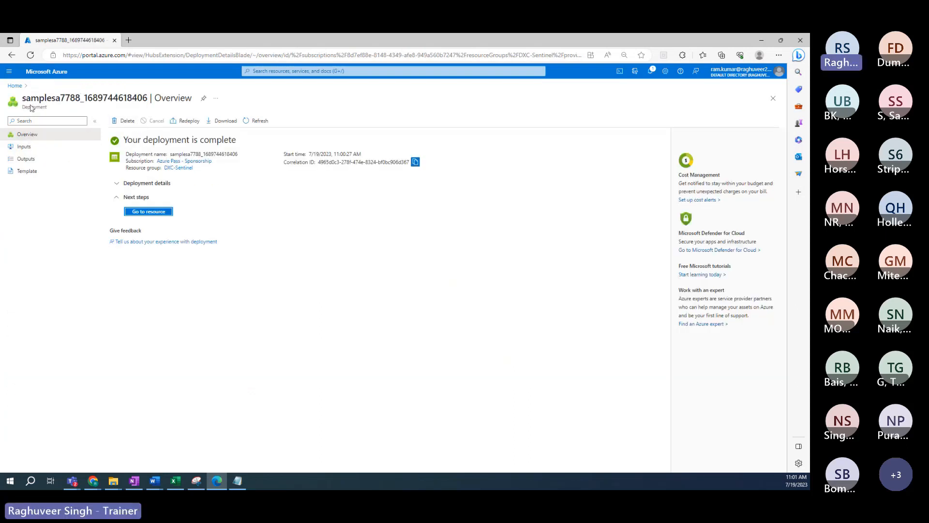
pyautogui.click(15, 86)
pyautogui.click(249, 115)
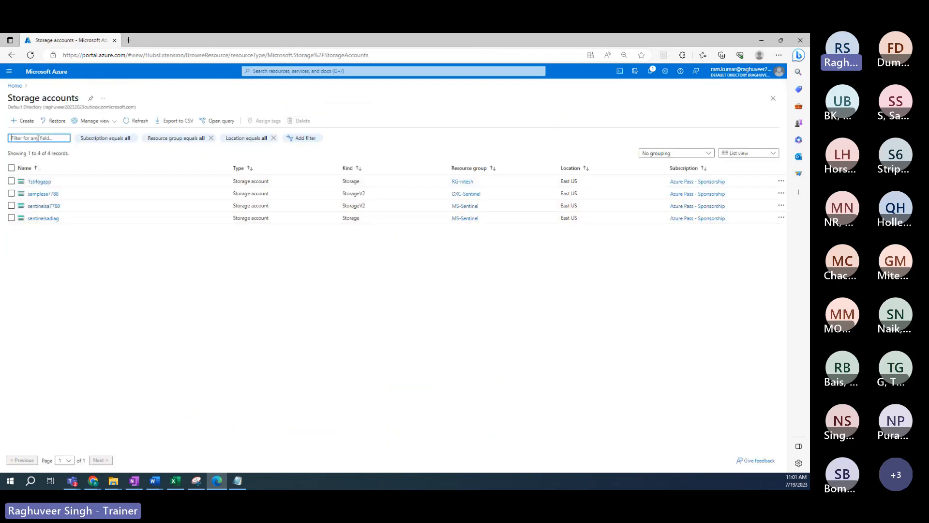
pyautogui.moveTo(67, 195); pyautogui.dragTo(26, 198)
pyautogui.hotkey('ctrl', 'c')
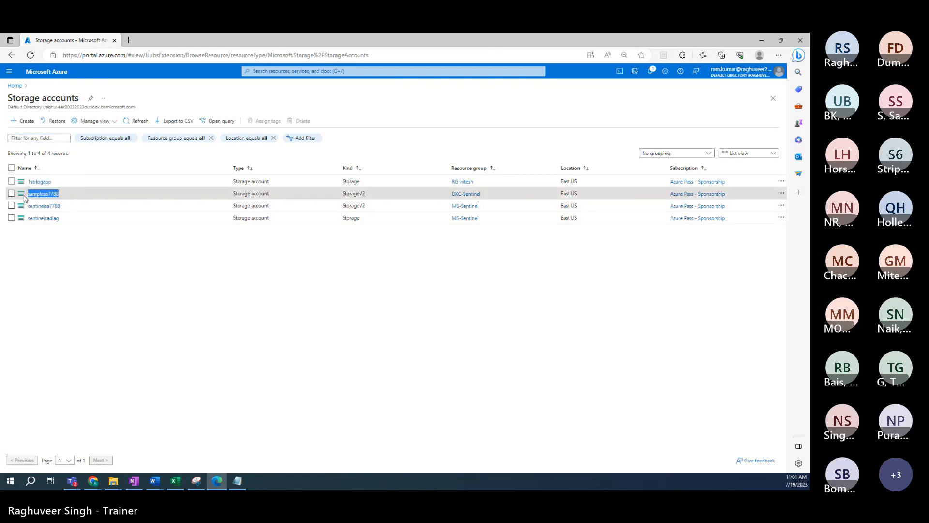
pyautogui.click(19, 124)
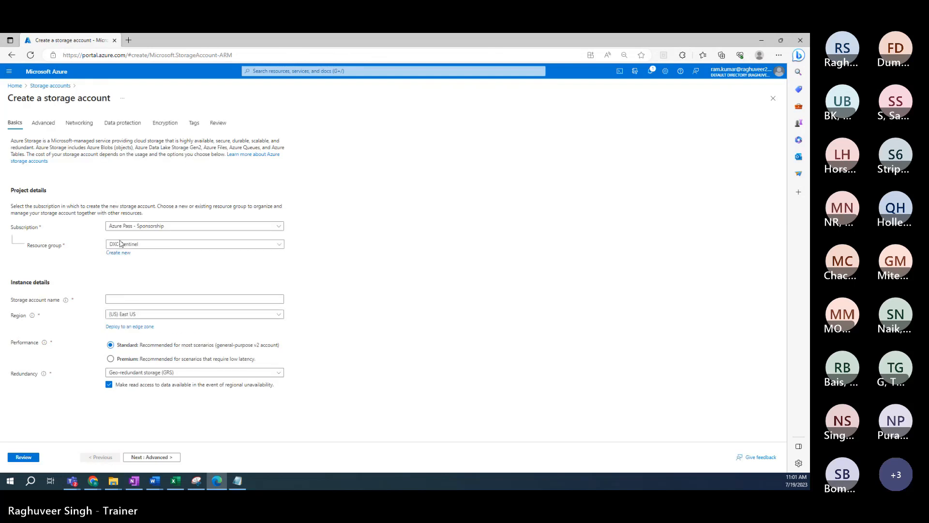
# Step: Set resource group MS-Sentinel, name samplesa7789 and LRS redundancy for the new account
pyautogui.click(121, 244)
pyautogui.click(124, 267)
pyautogui.click(135, 299)
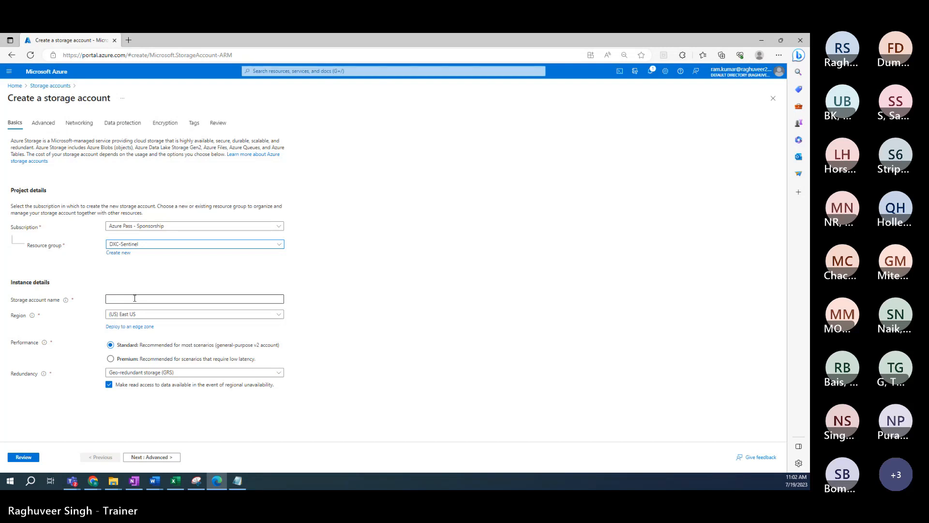
pyautogui.click(129, 244)
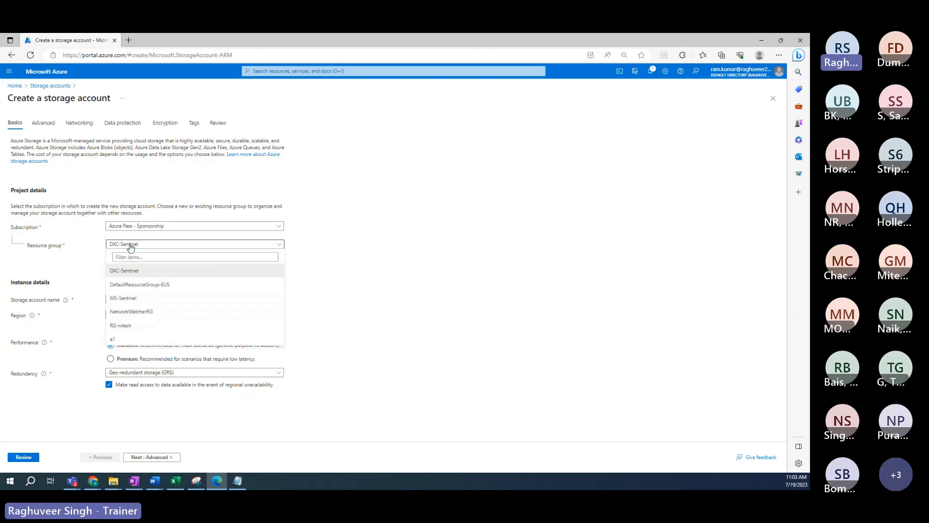
pyautogui.click(123, 301)
pyautogui.click(125, 299)
pyautogui.hotkey('ctrl', 'v')
pyautogui.write('9')
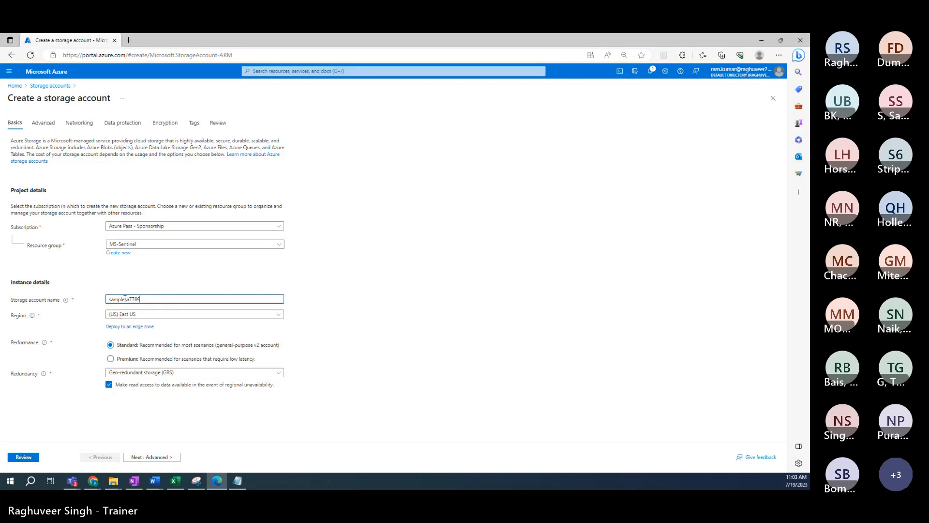
pyautogui.click(513, 288)
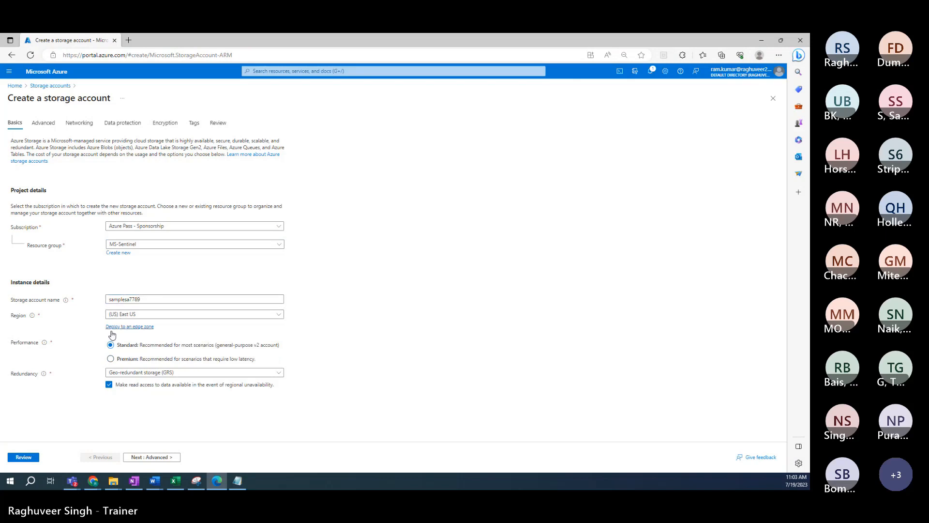
pyautogui.click(130, 373)
pyautogui.click(123, 271)
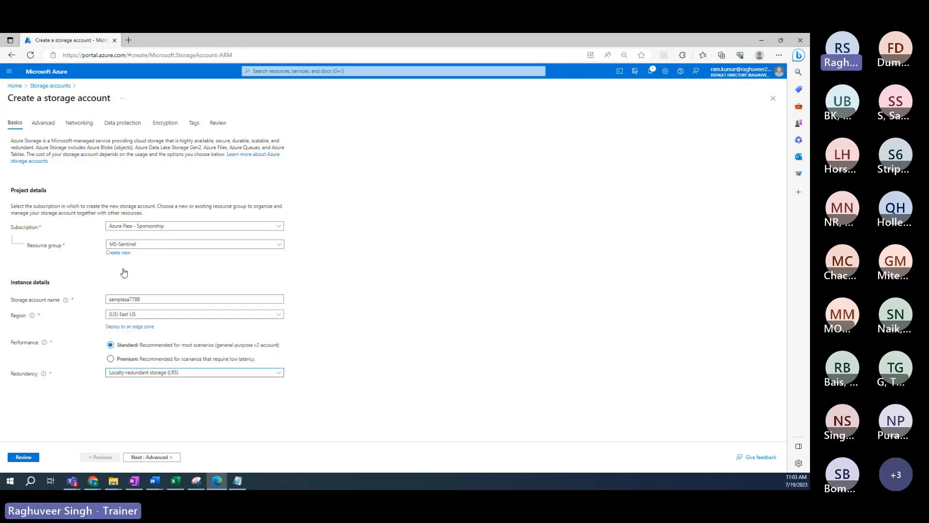
# Step: Turn off soft delete for blobs, containers and file shares, then create from Review
pyautogui.click(132, 457)
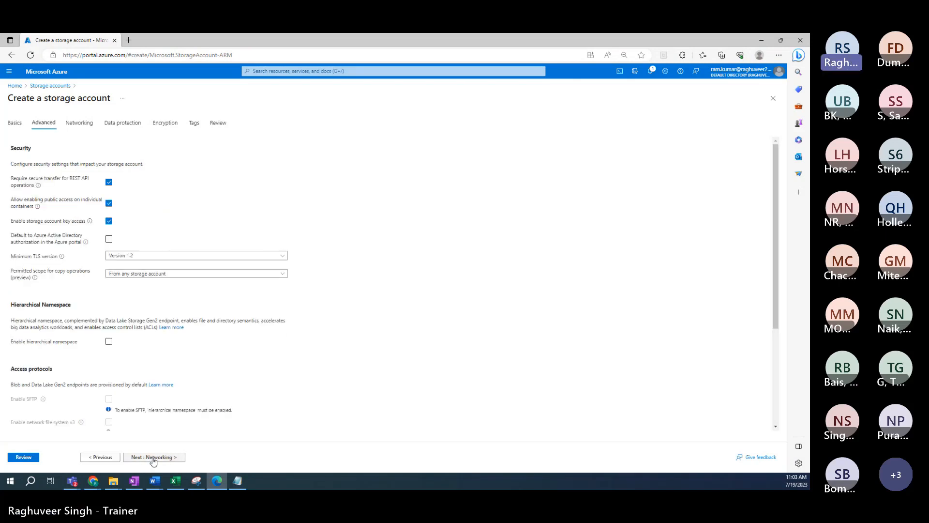
pyautogui.click(153, 457)
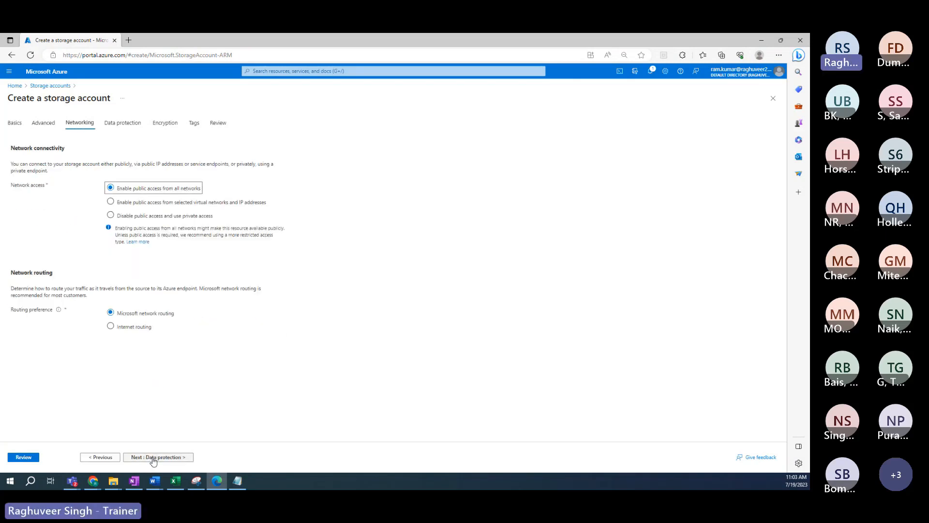
pyautogui.click(153, 457)
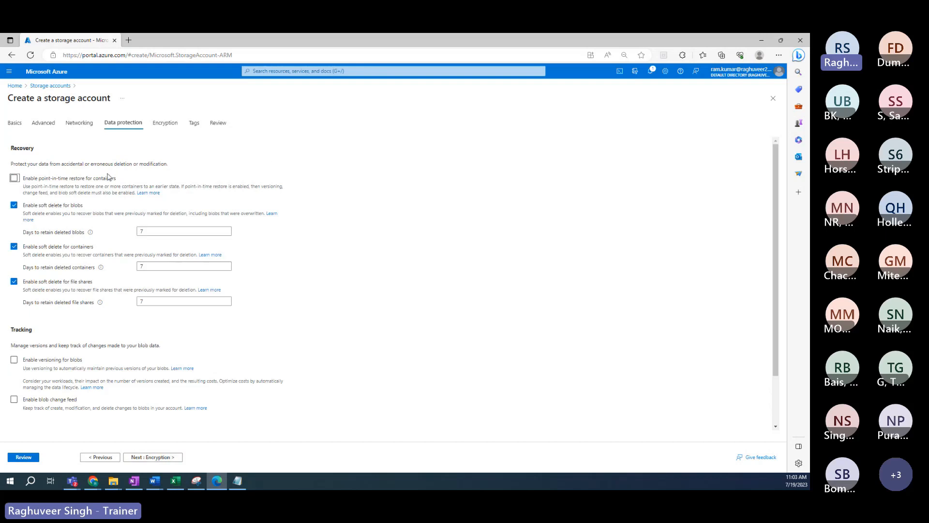
pyautogui.click(14, 204)
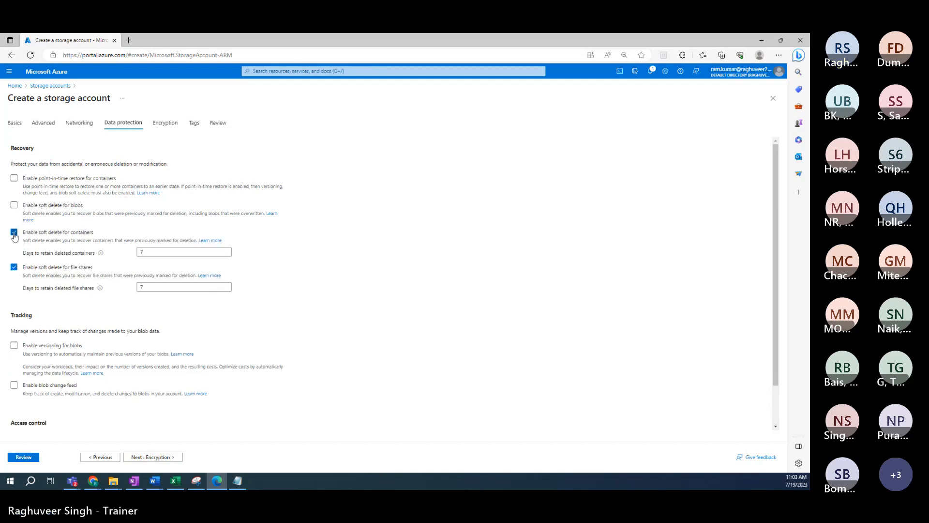
pyautogui.click(14, 232)
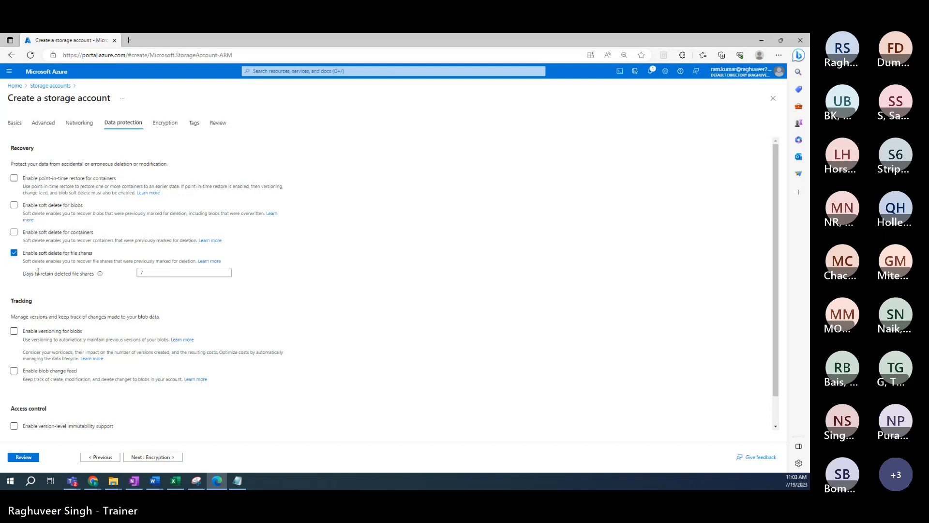
pyautogui.click(14, 253)
pyautogui.click(155, 459)
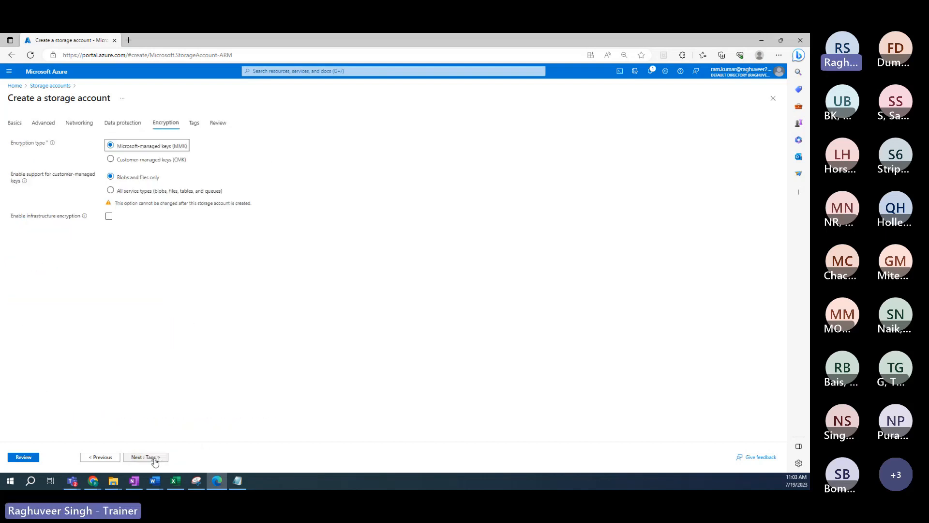
pyautogui.click(153, 458)
pyautogui.click(153, 458)
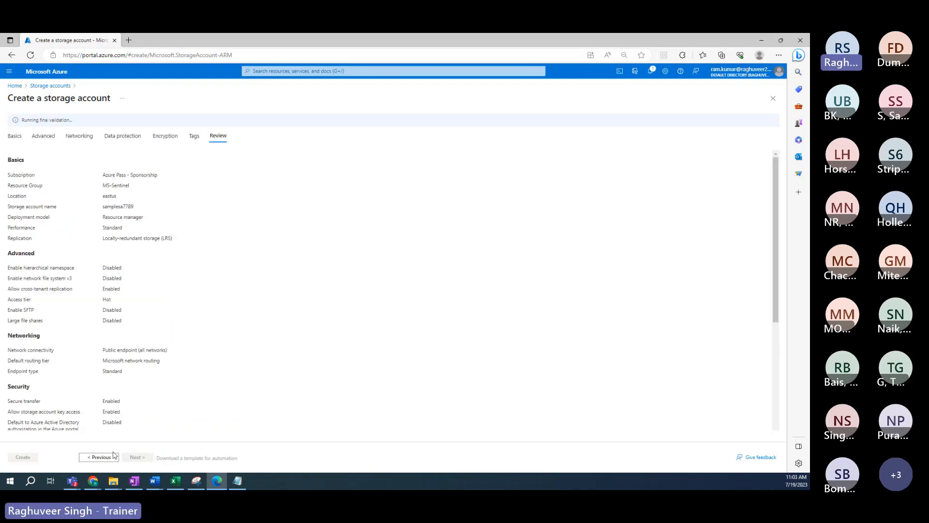
pyautogui.click(23, 458)
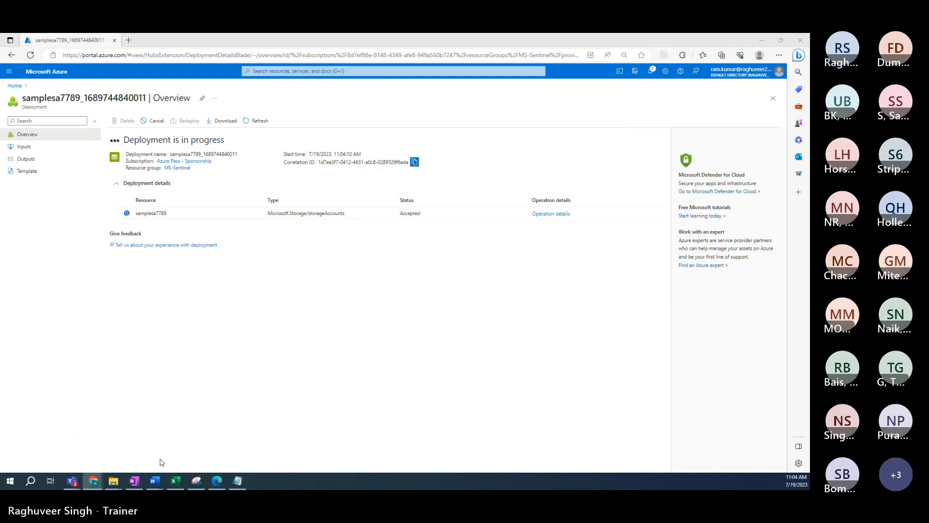
# Step: Switch to the Session Transcript document in Word
pyautogui.click(155, 481)
pyautogui.click(234, 445)
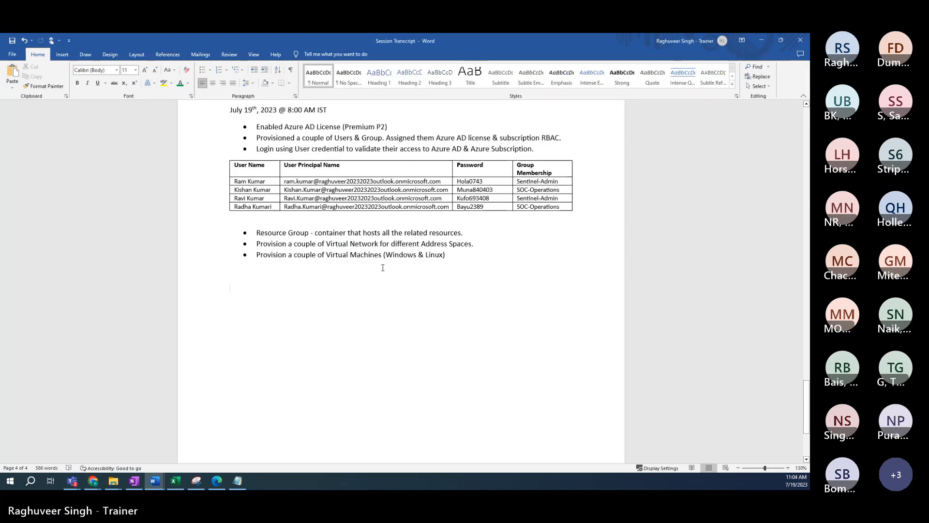
# Step: Add a closing bullet 'Provision a couple of Storage Accounts.' and go back to Azure
pyautogui.click(465, 260)
pyautogui.press('Return')
pyautogui.write('Provi')
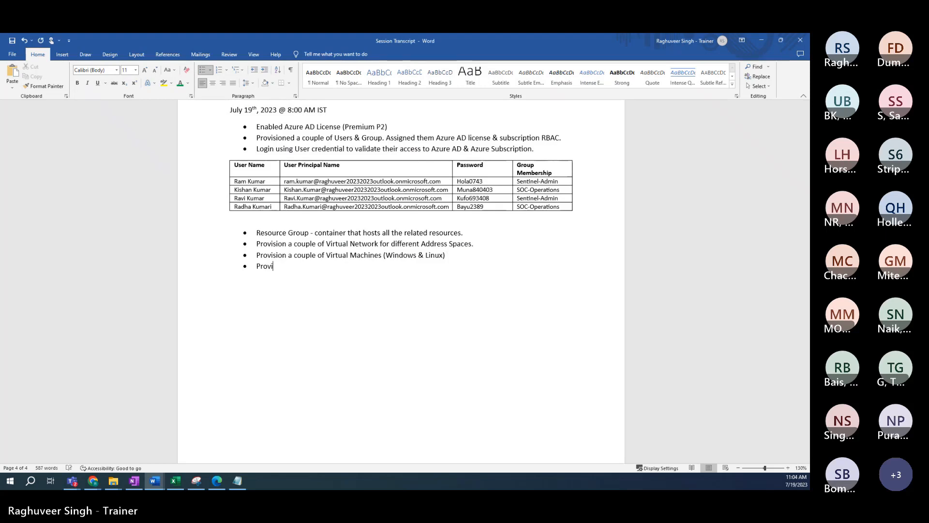
pyautogui.write('sion a couple of Storage Accounts.')
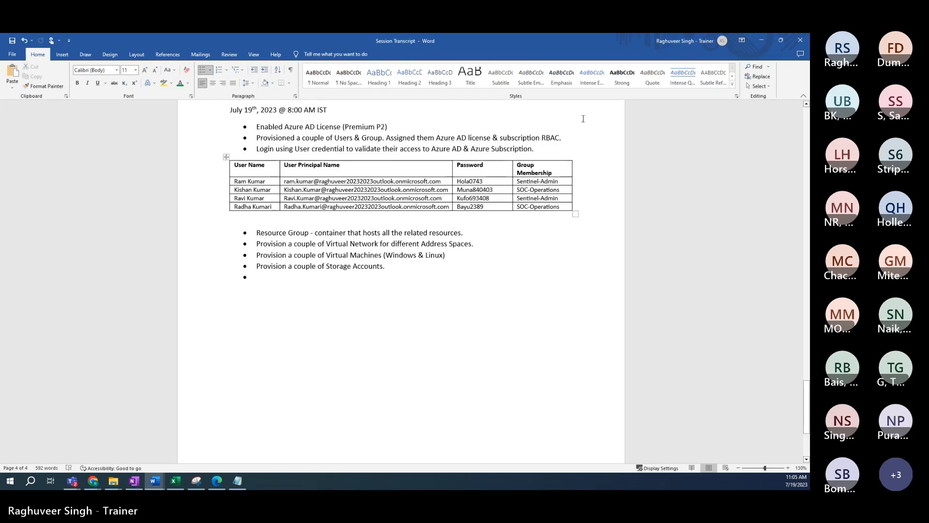
pyautogui.click(761, 41)
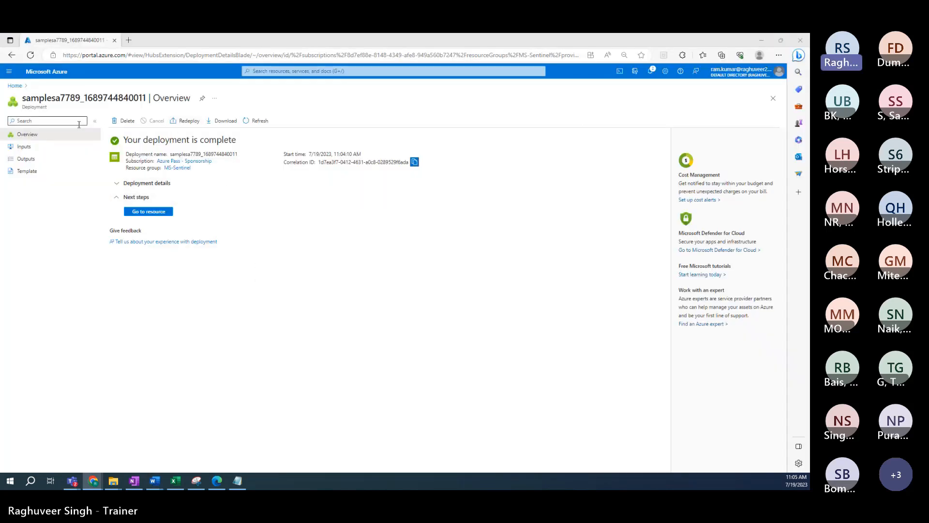
# Step: Open Storage accounts from Home and refresh to show samplesa7789 among five accounts
pyautogui.click(18, 88)
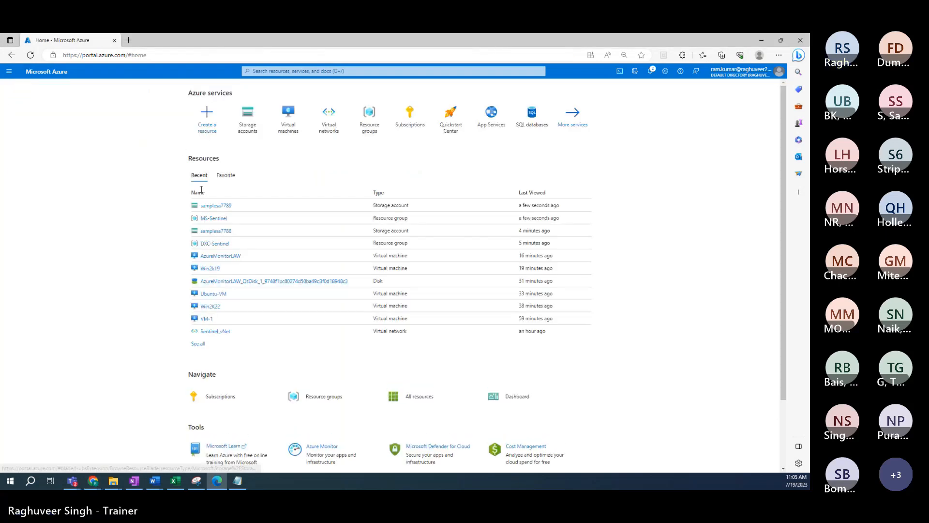
pyautogui.click(248, 116)
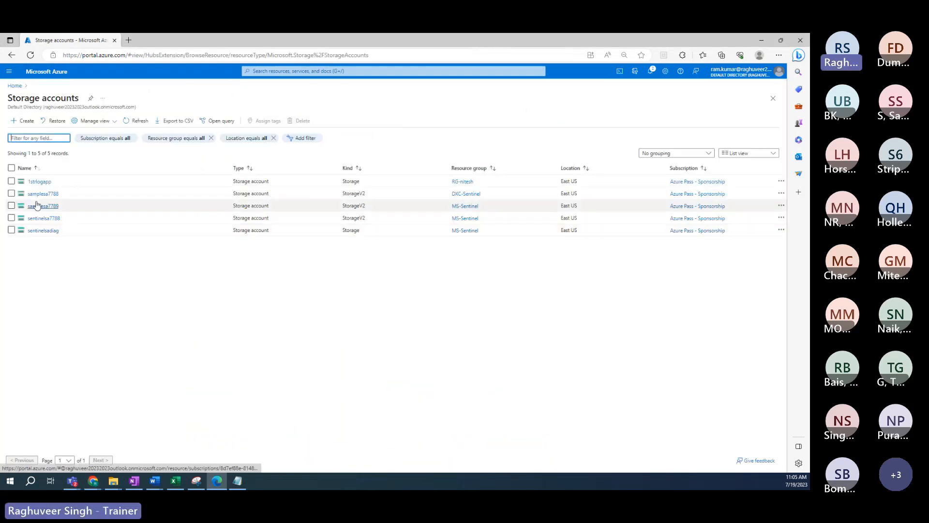
pyautogui.click(135, 122)
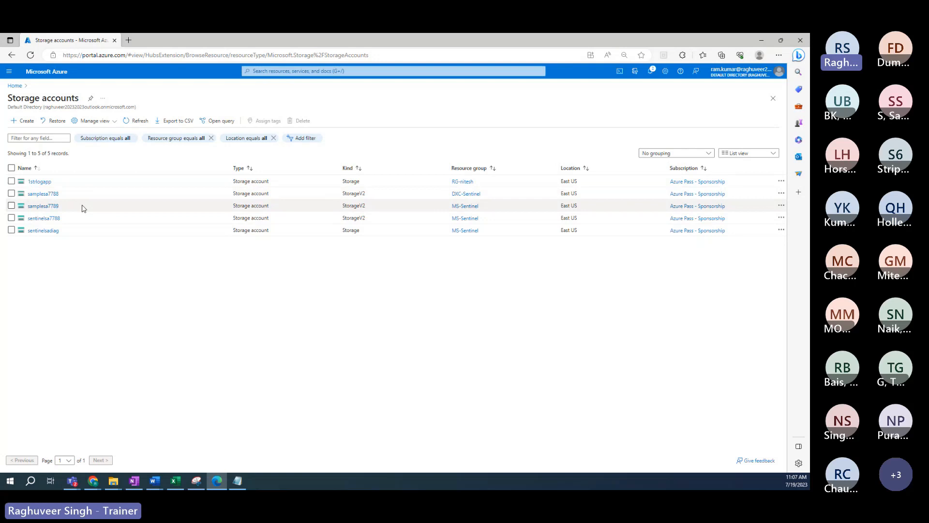
# Step: Open samplesa7788 and view its Containers page, listing only $logs
pyautogui.click(46, 196)
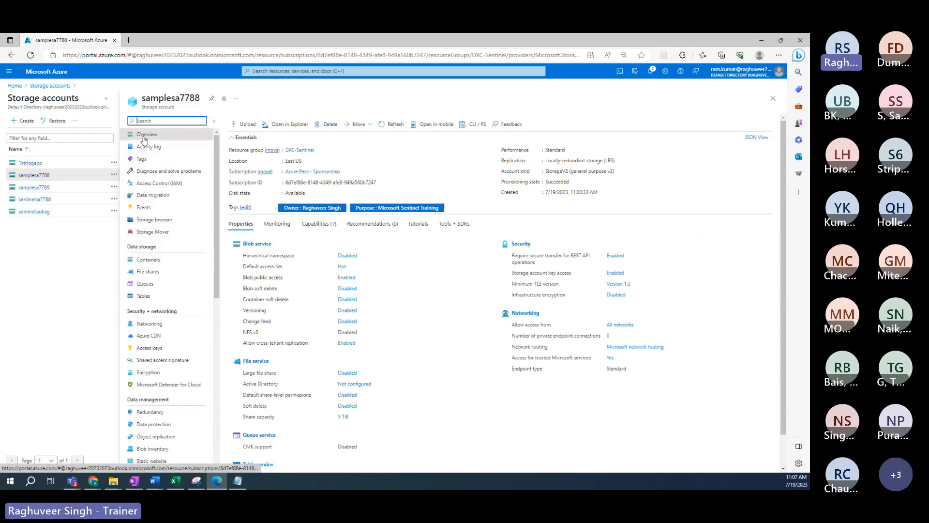
pyautogui.moveTo(124, 252); pyautogui.dragTo(162, 251)
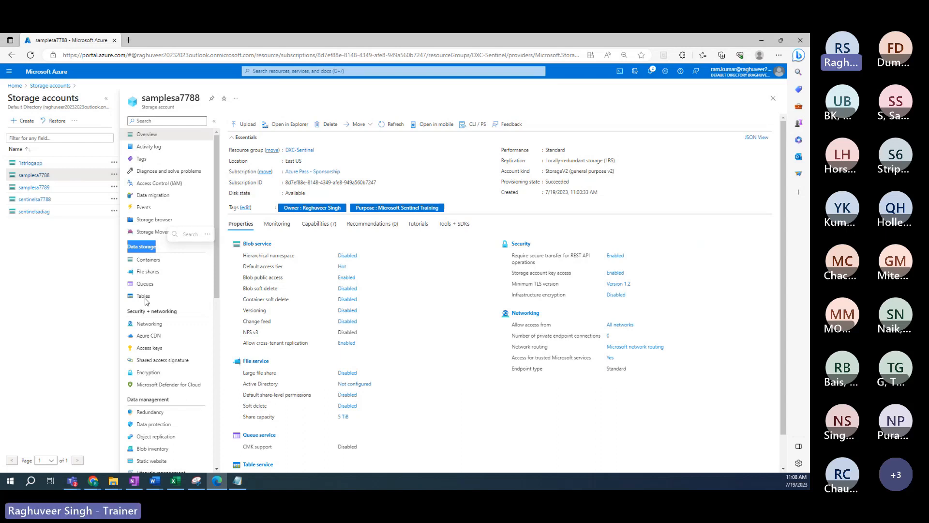
pyautogui.click(149, 260)
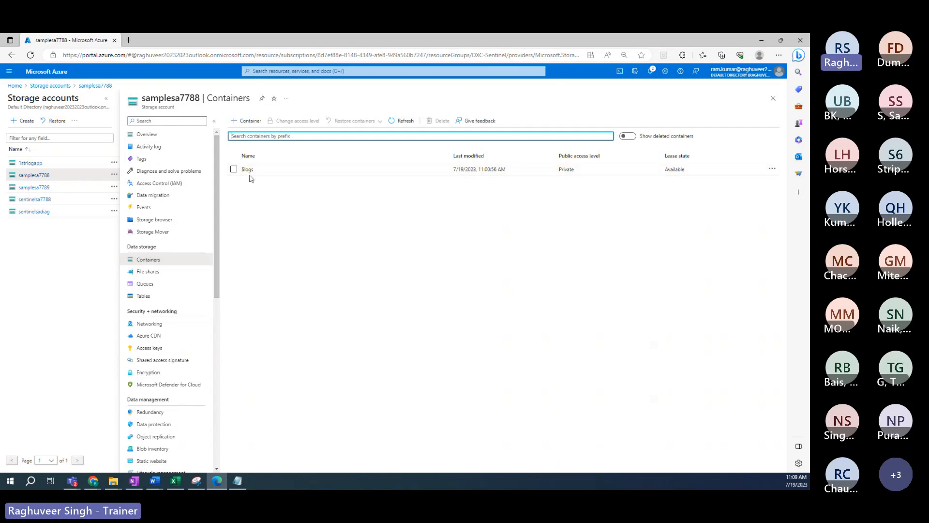
# Step: Start a new container and name it samplesa7788container
pyautogui.moveTo(260, 172); pyautogui.dragTo(242, 170)
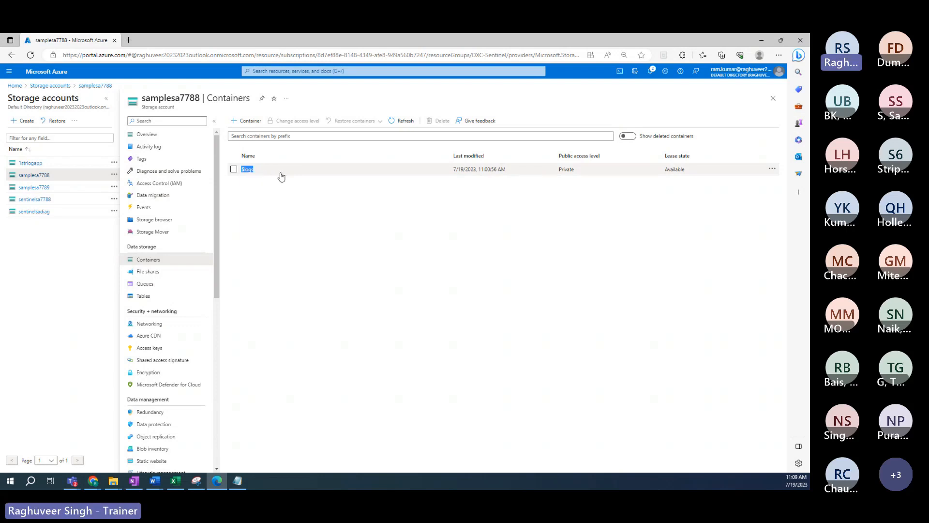
pyautogui.click(238, 125)
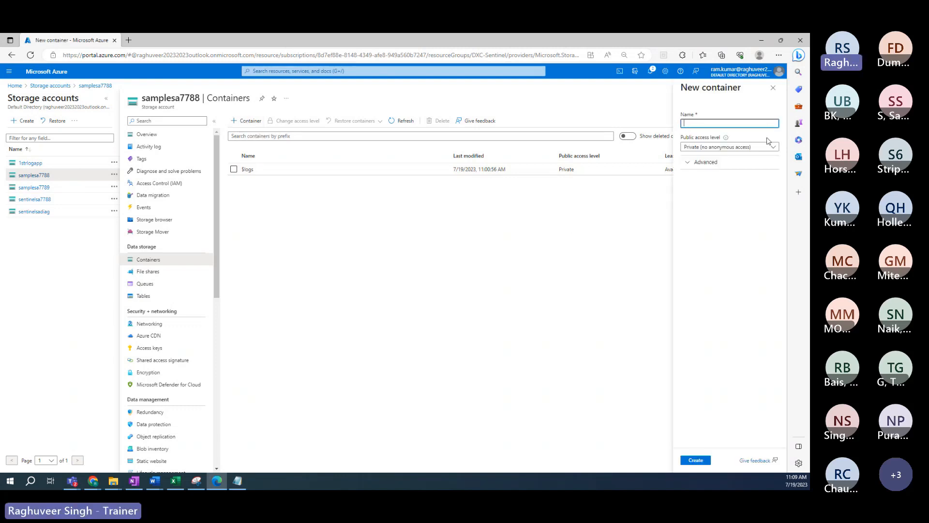
pyautogui.write('raghuvee')
pyautogui.press('BackSpace')
pyautogui.press('BackSpace')
pyautogui.press('BackSpace')
pyautogui.press('BackSpace')
pyautogui.press('BackSpace')
pyautogui.press('BackSpace')
pyautogui.press('BackSpace')
pyautogui.press('BackSpace')
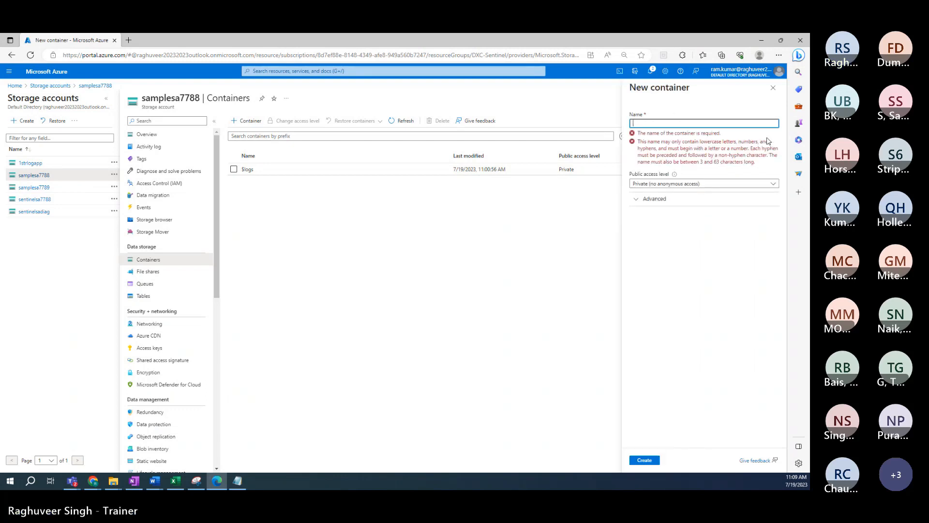
pyautogui.write('samplesa7788container')
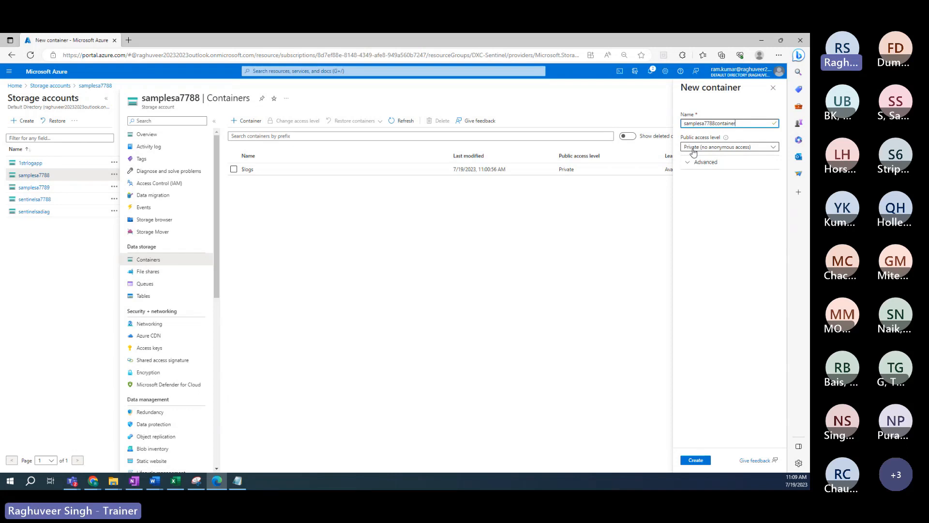
# Step: Keep public access Private, create the container, and open its empty blob listing
pyautogui.click(695, 148)
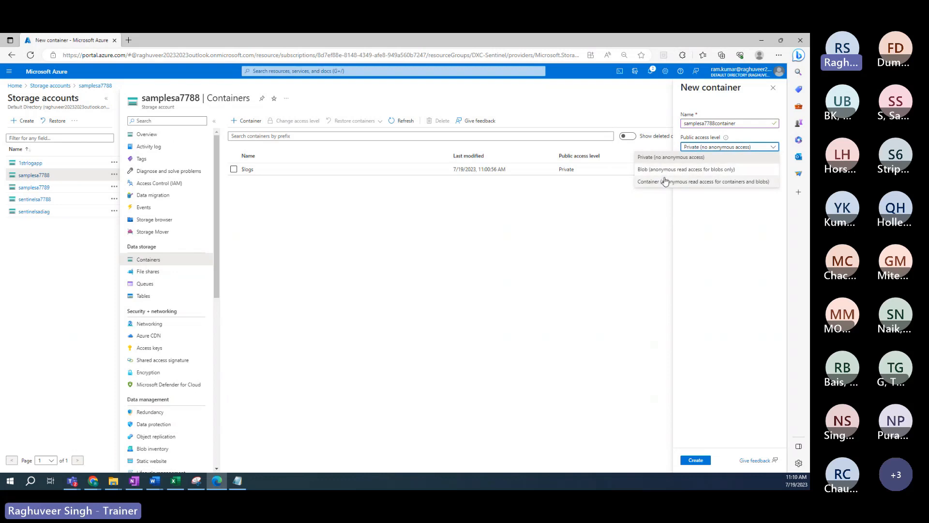
pyautogui.click(720, 217)
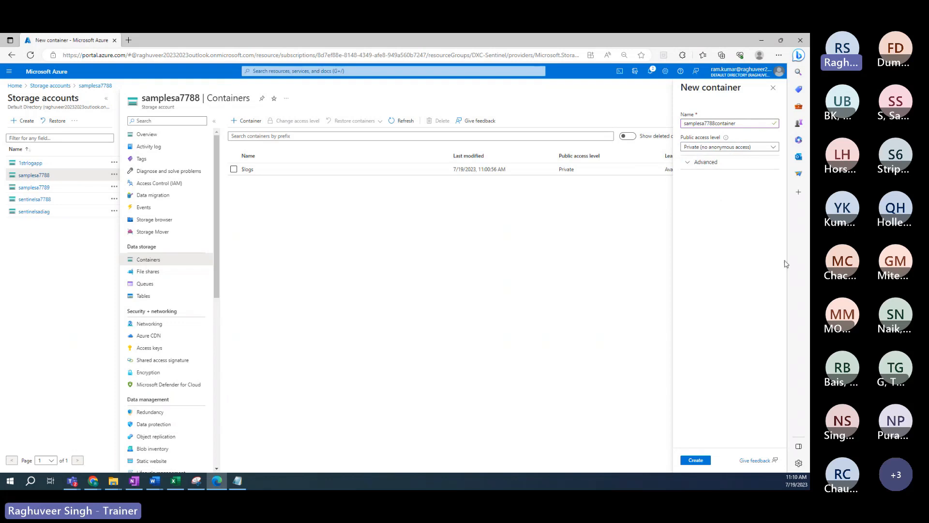
pyautogui.click(692, 462)
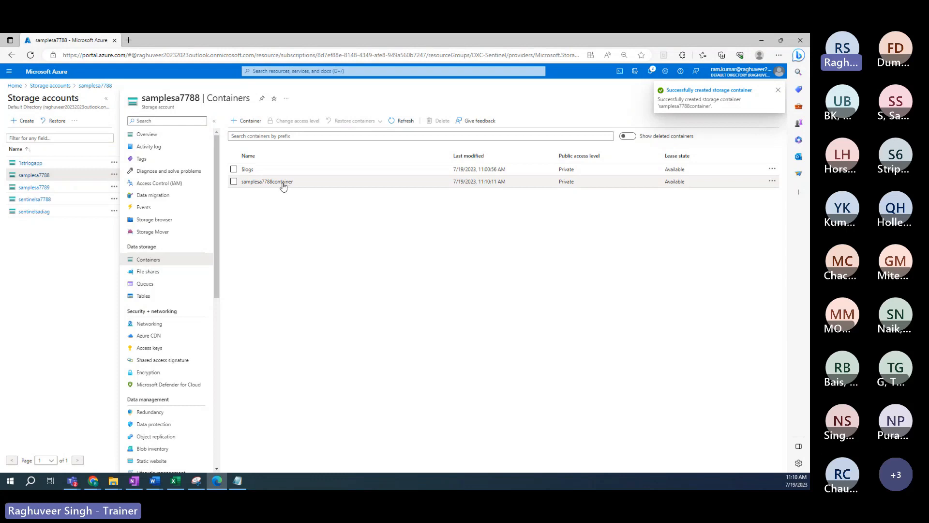
pyautogui.click(256, 186)
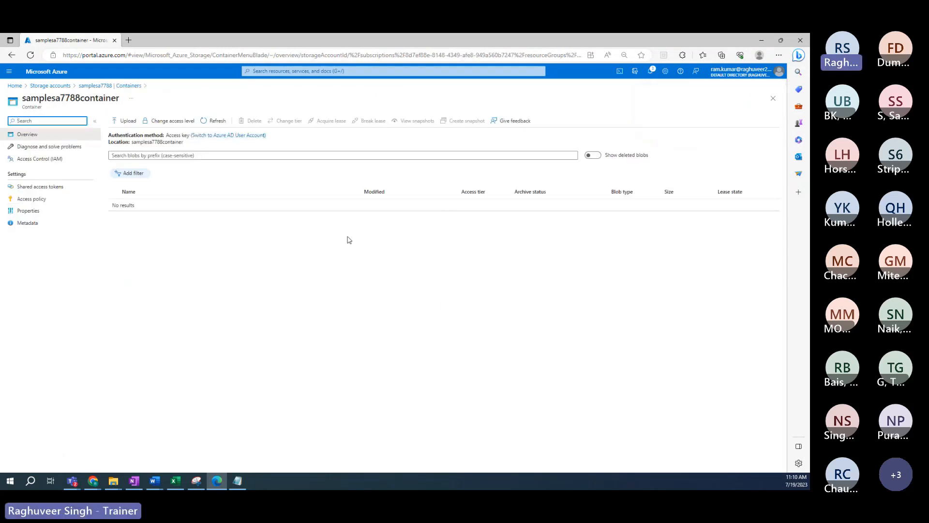
# Step: Open the Upload blob file chooser and browse to D:\CloudExpertz Training
pyautogui.click(127, 122)
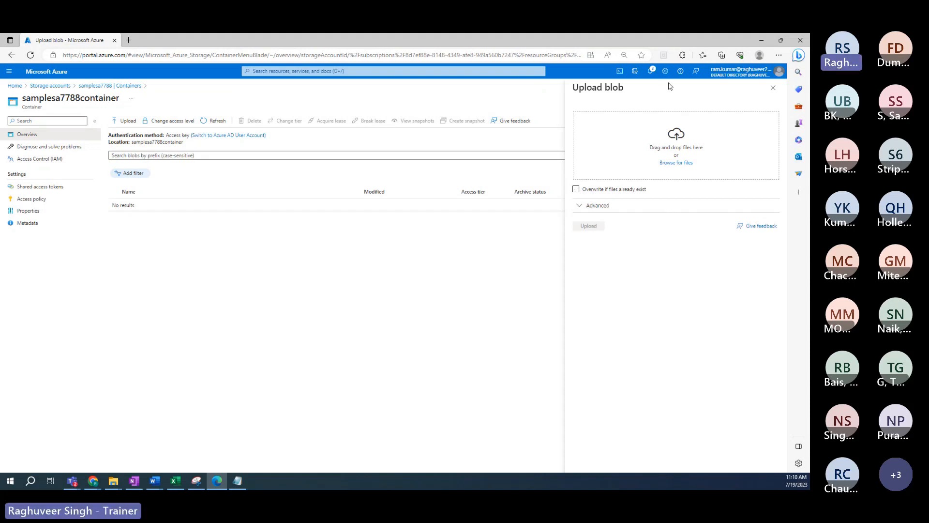
pyautogui.click(672, 164)
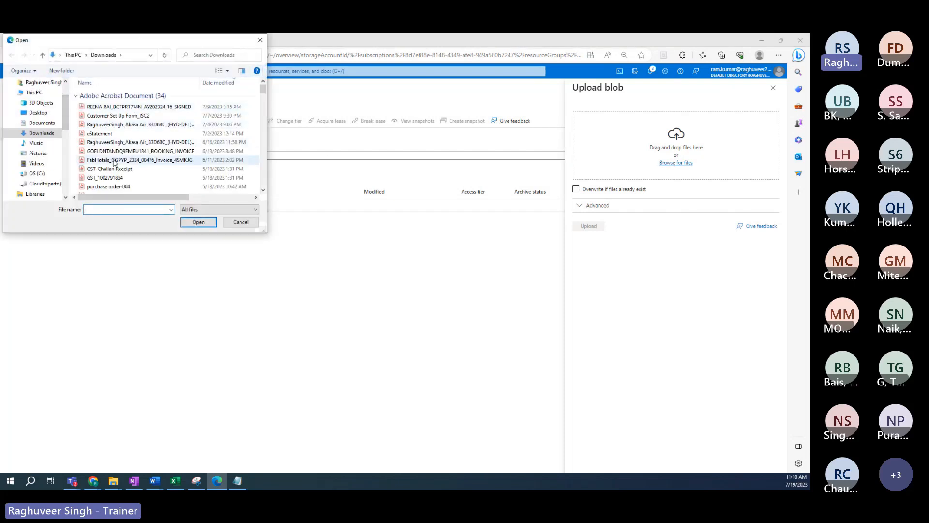
pyautogui.scroll(-2, 114, 159)
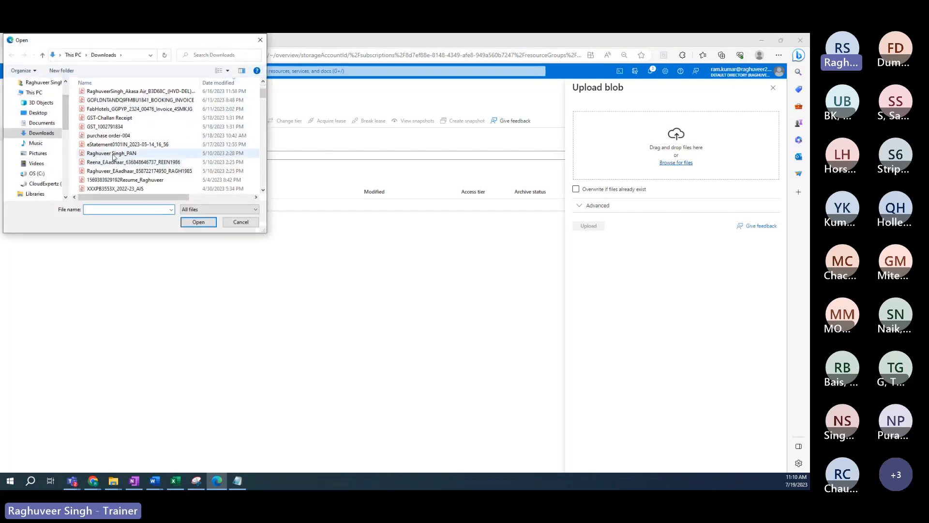
pyautogui.click(42, 123)
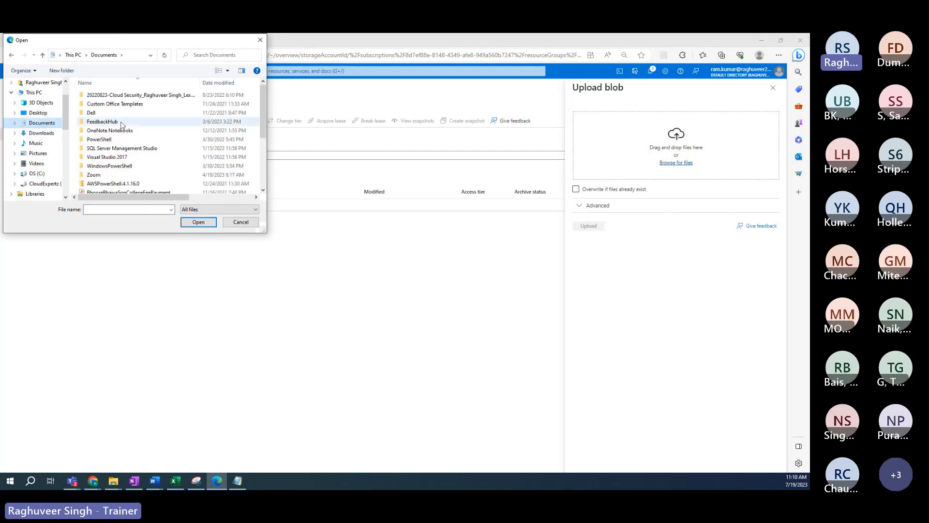
pyautogui.scroll(-4, 94, 169)
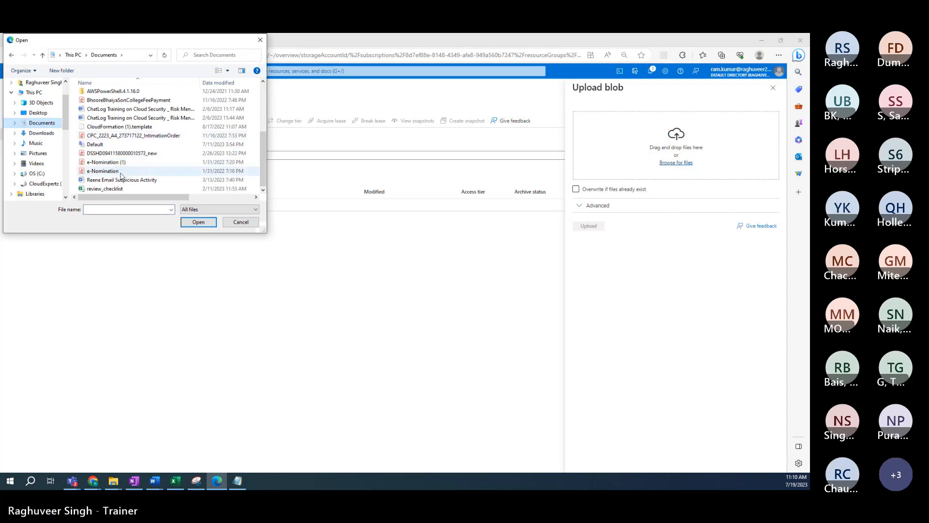
pyautogui.click(43, 183)
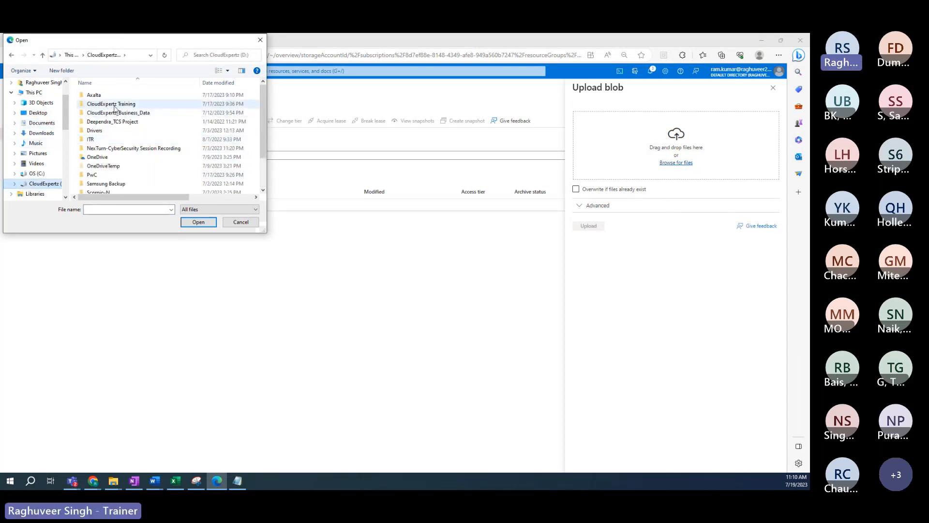
pyautogui.doubleClick(111, 104)
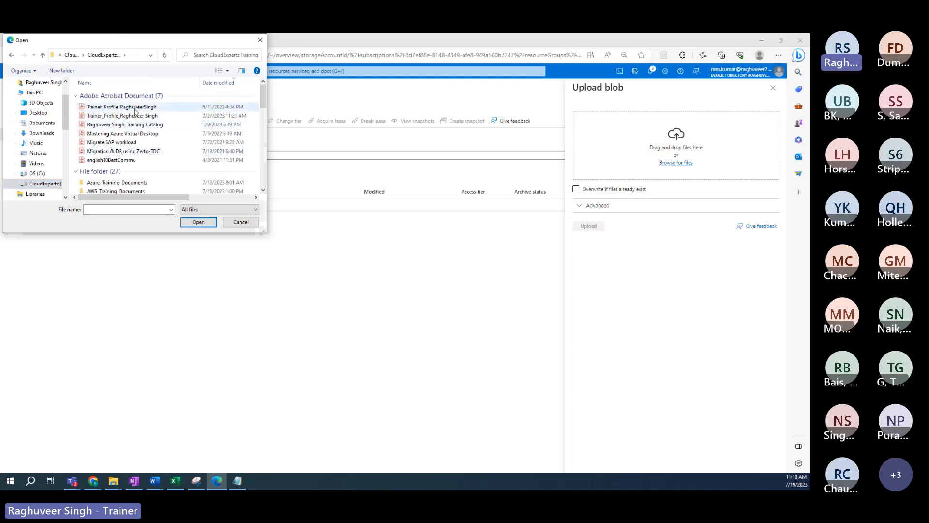
# Step: Select the trainer profile, Mastering Azure Virtual Desktop and english10BestCommu PDFs
pyautogui.click(116, 107)
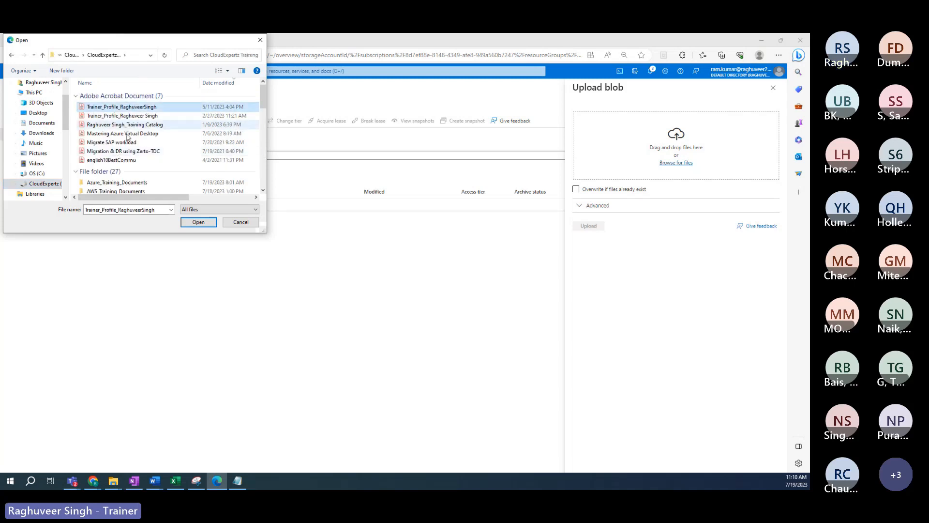
pyautogui.keyDown('ctrl'); pyautogui.click(123, 134); pyautogui.keyUp('ctrl')
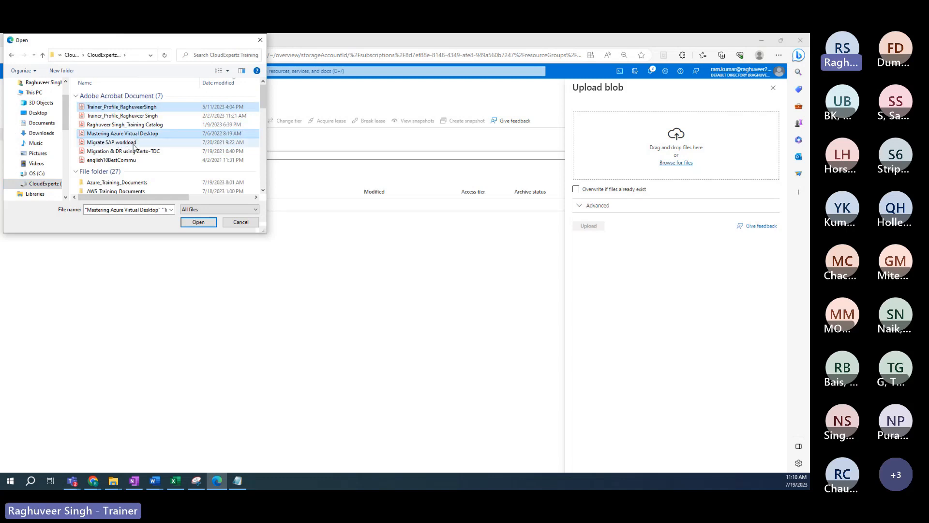
pyautogui.keyDown('ctrl'); pyautogui.click(112, 161); pyautogui.keyUp('ctrl')
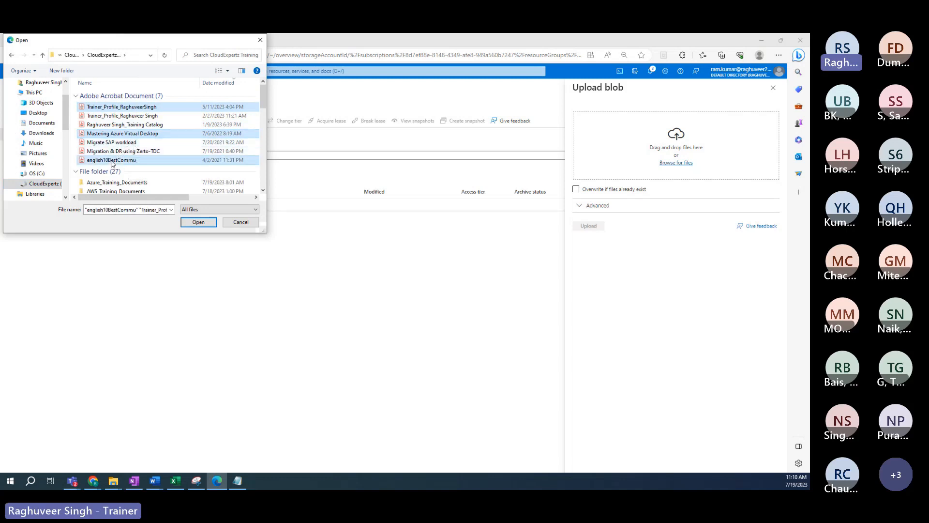
pyautogui.click(199, 221)
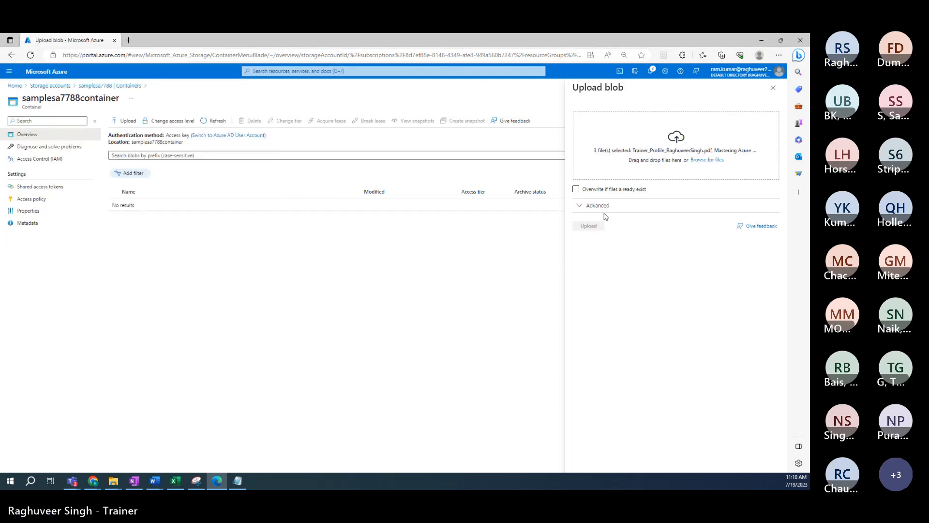
# Step: Upload the three PDFs and check the pending 60.98 MiB Mastering Azure Virtual Desktop upload
pyautogui.click(588, 227)
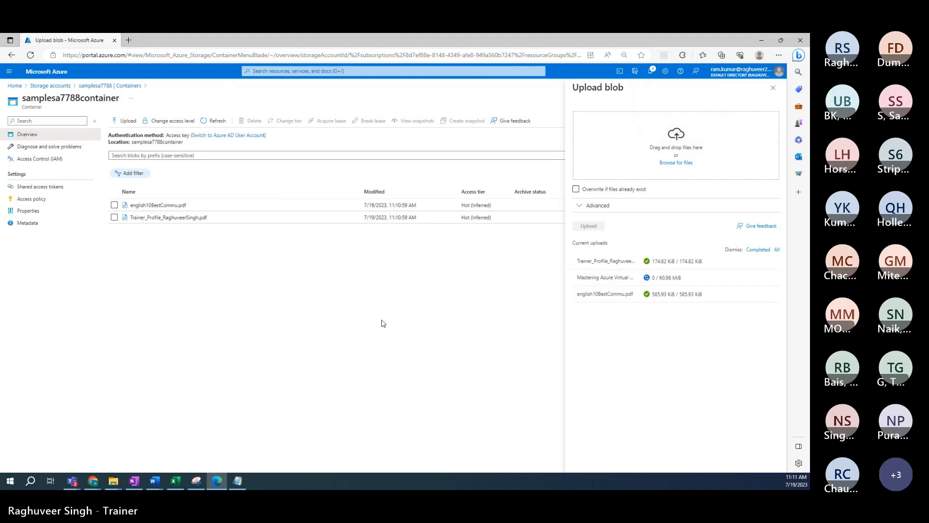
pyautogui.moveTo(661, 278); pyautogui.dragTo(670, 278)
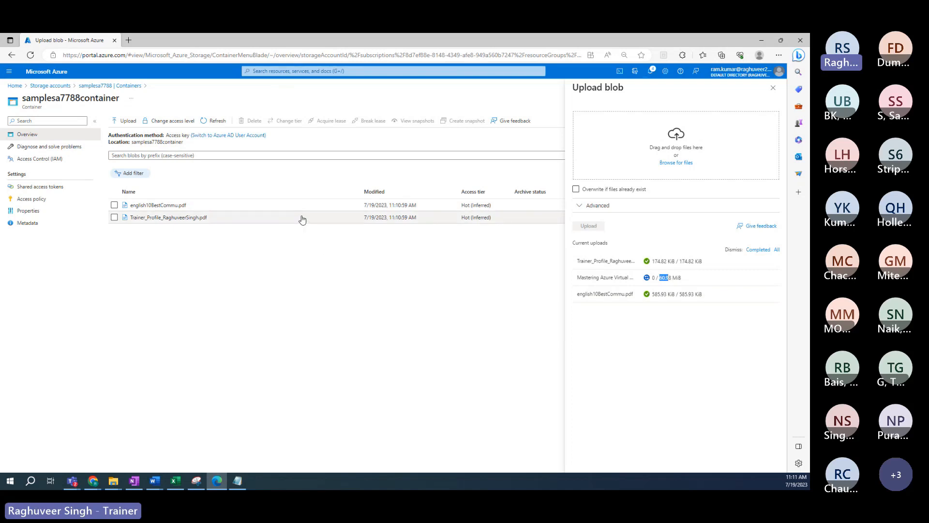
pyautogui.click(689, 317)
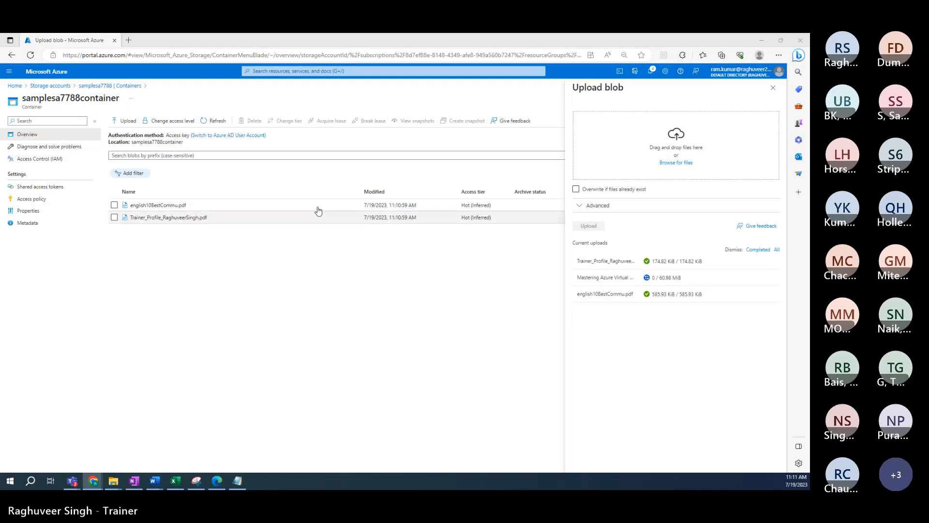
# Step: Close the Upload blob pane, refresh the container's blob list, and return to Storage accounts
pyautogui.click(773, 88)
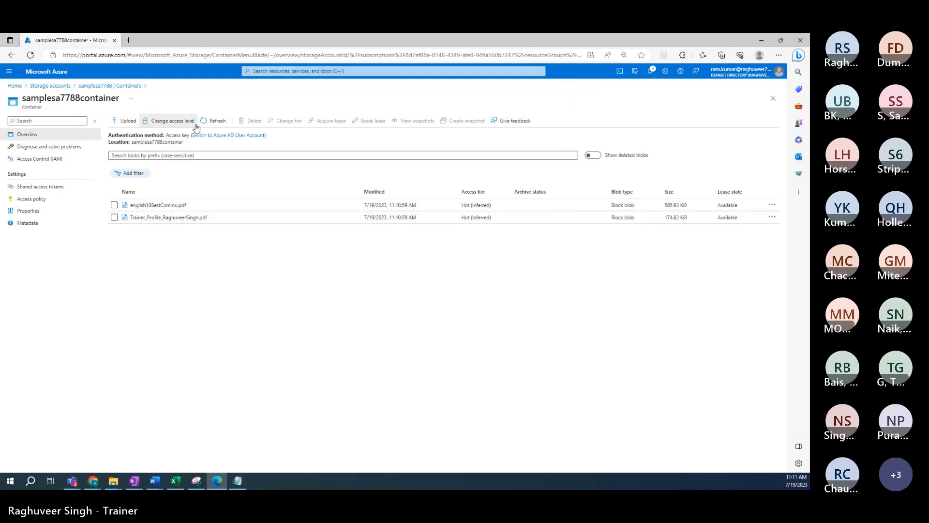
pyautogui.click(213, 122)
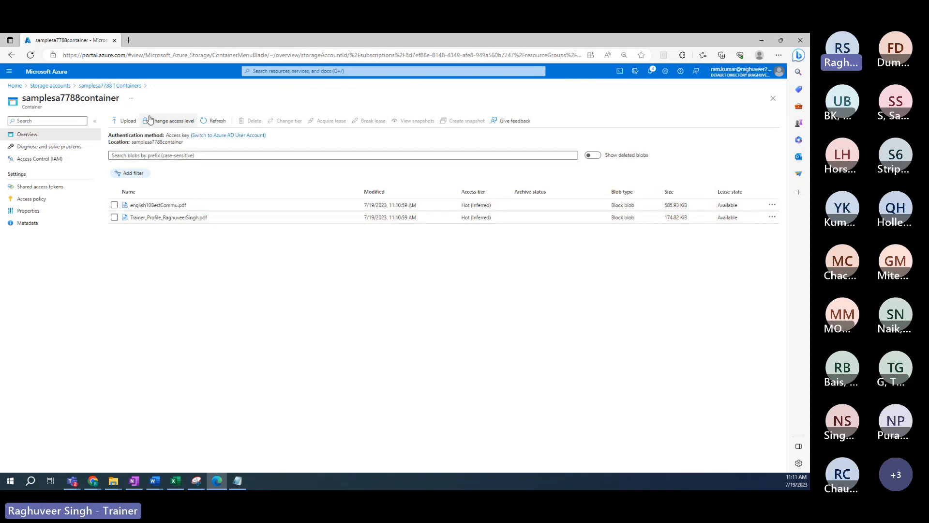
pyautogui.click(50, 86)
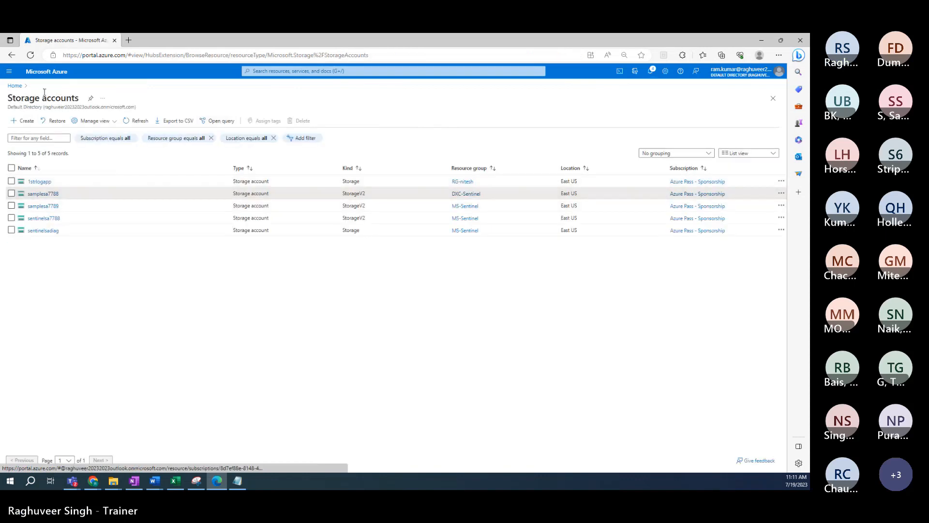
# Step: Reload Storage accounts, then minimize Edge to reveal the Chrome window showing SOC-Operations membership
pyautogui.click(30, 54)
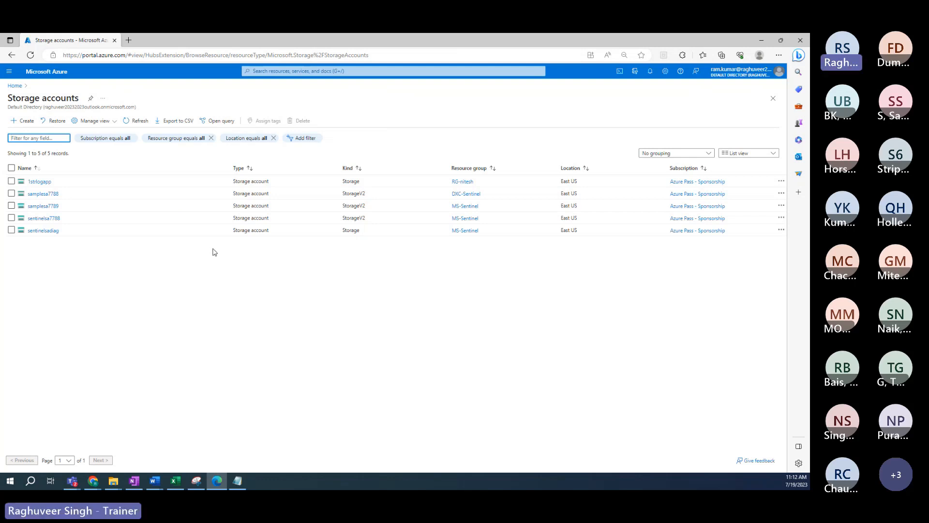
pyautogui.click(309, 316)
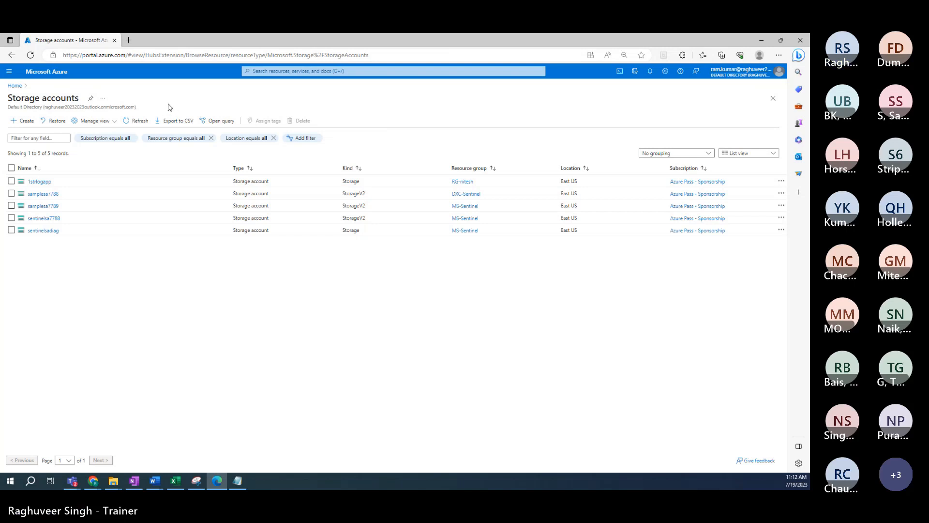
pyautogui.click(211, 483)
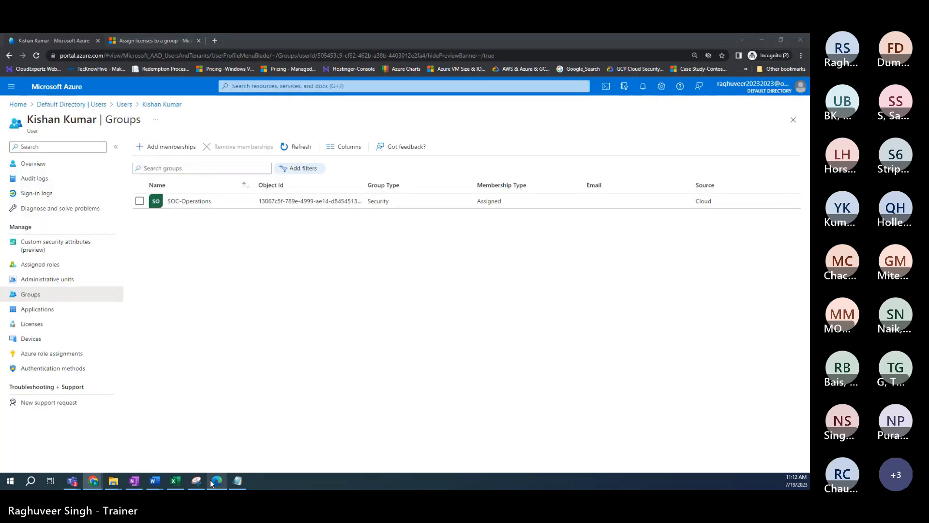
# Step: Restore the Edge window showing the five storage accounts, including samplesa7788 and samplesa7789
pyautogui.click(212, 483)
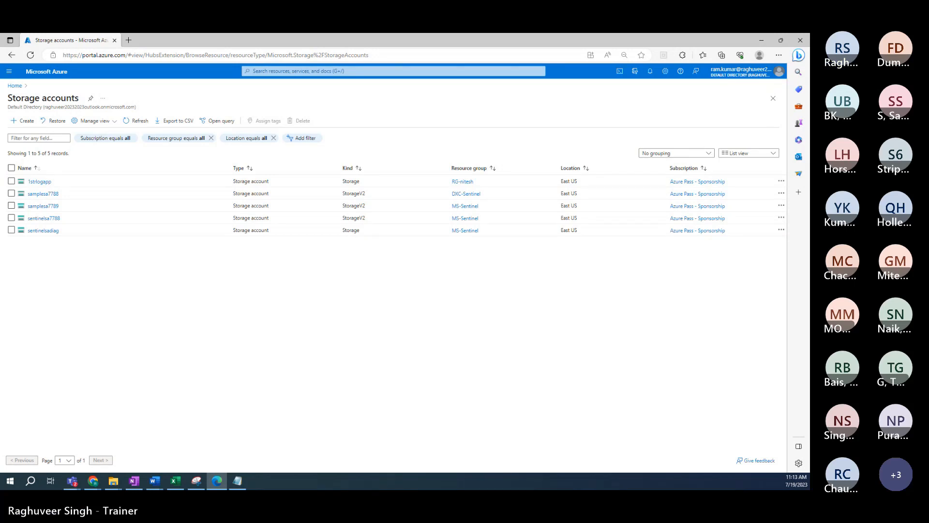
# Step: Bring the Word Session Transcript document to the front from the taskbar
pyautogui.hotkey('alt', 'Tab')
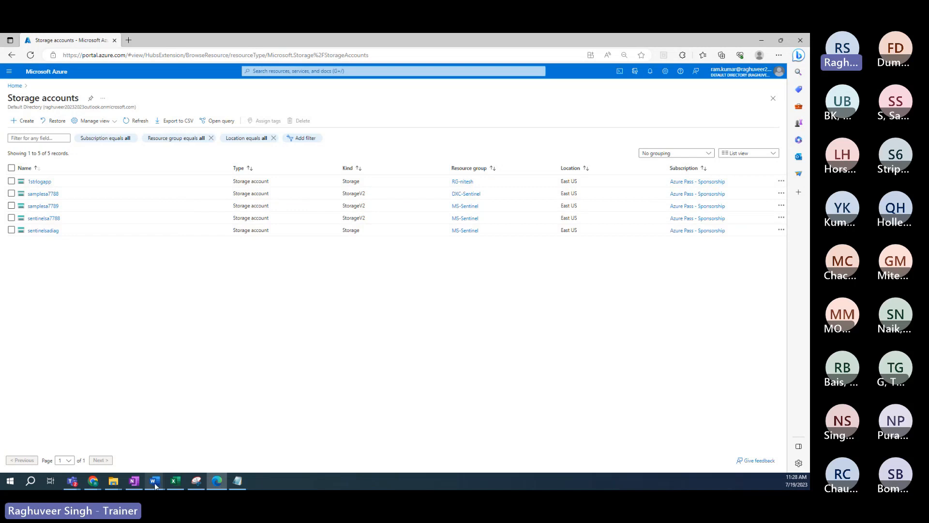
pyautogui.moveTo(154, 480)
pyautogui.click(255, 457)
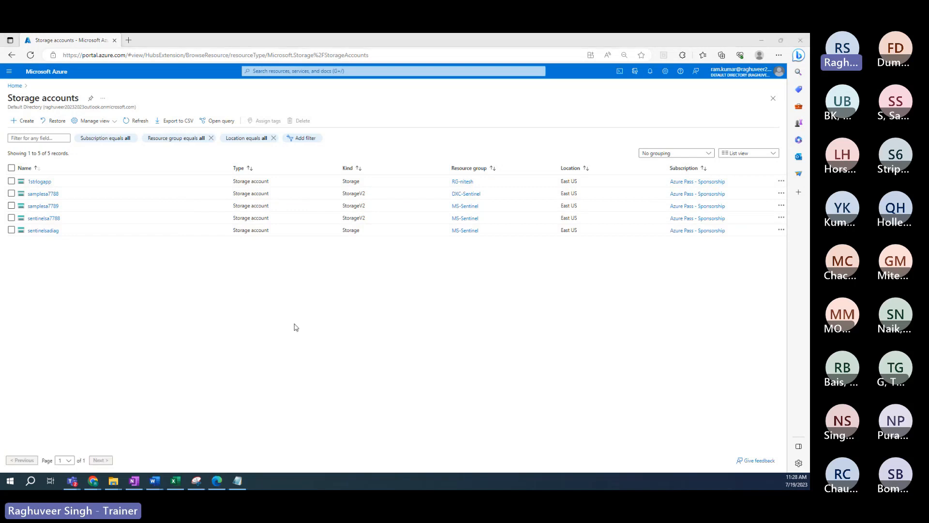
# Step: Delete the empty bullet and type '(' after 'Provision a couple of Storage Accounts.'
pyautogui.press('BackSpace')
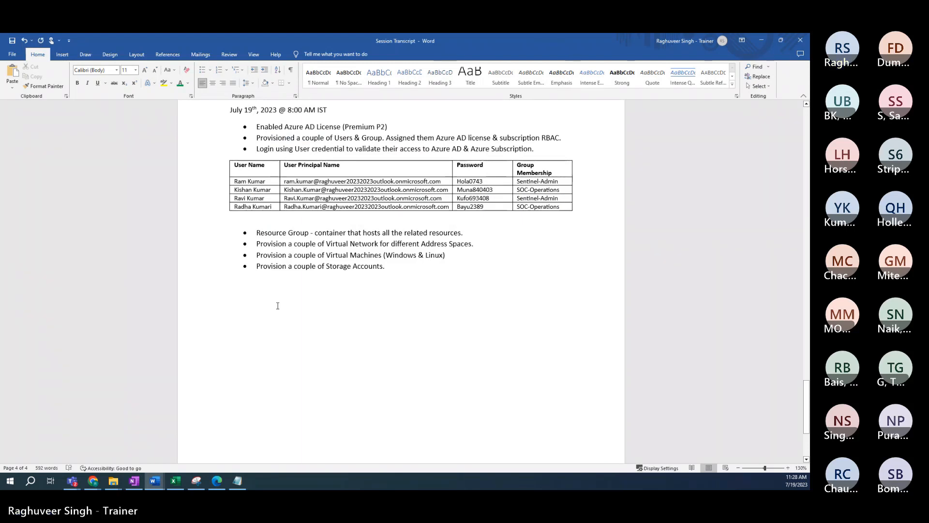
pyautogui.click(395, 267)
pyautogui.write('(')
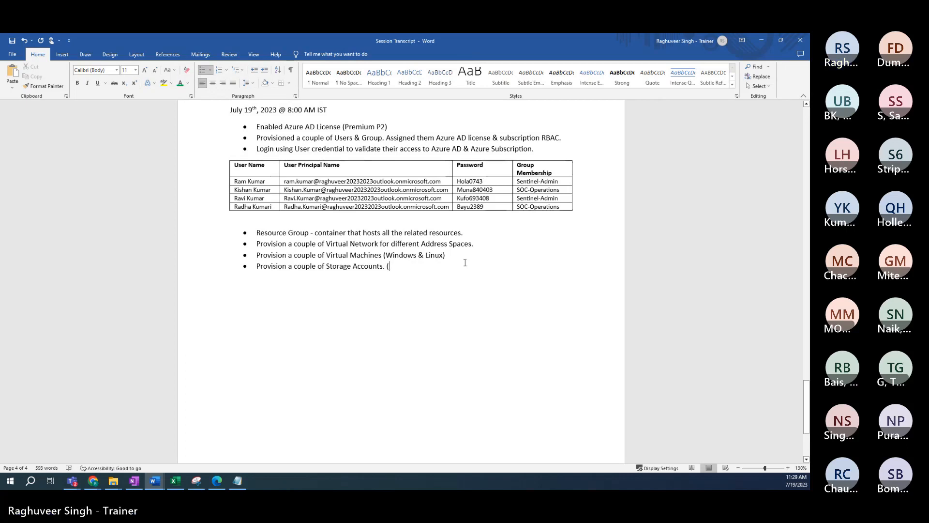
# Step: Finish the note with 'Standard & LRS)', start a new bullet, and minimize Word
pyautogui.write('Stand')
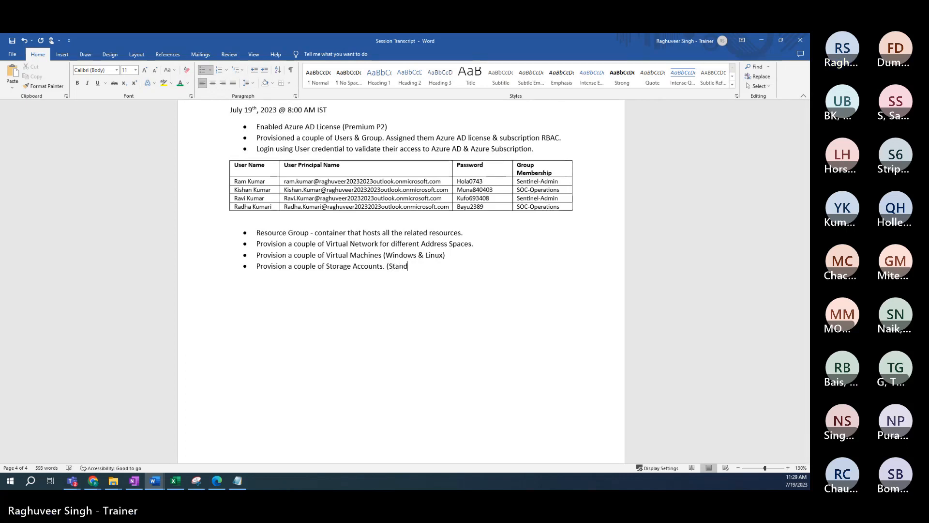
pyautogui.write('ard & LRS)')
pyautogui.press('Return')
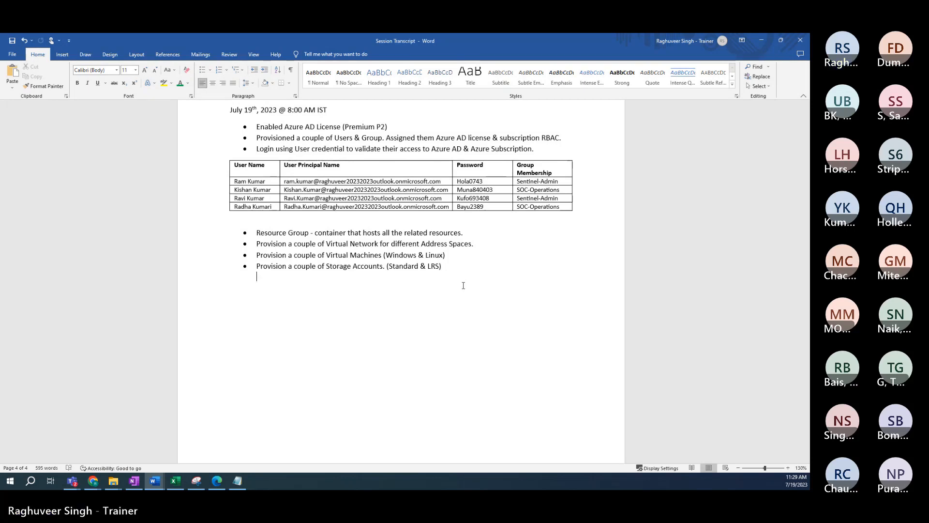
pyautogui.click(769, 40)
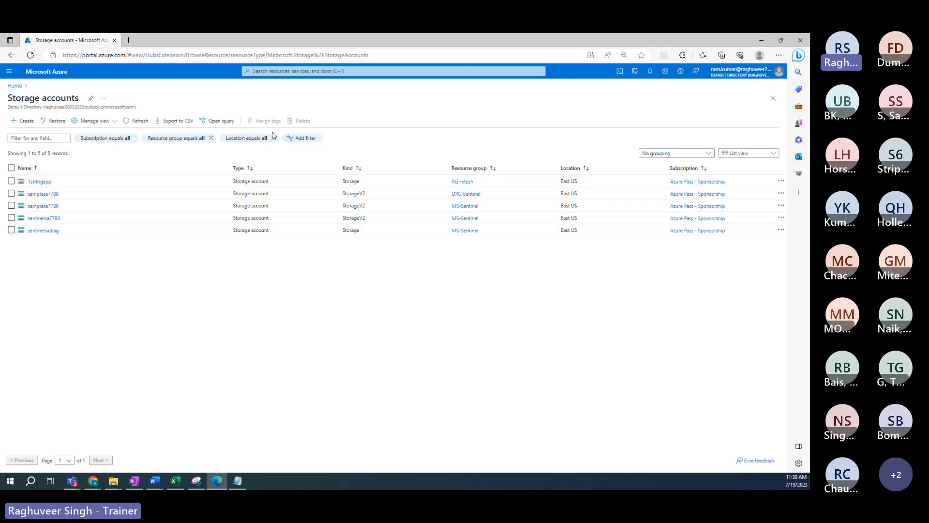
# Step: Open and dismiss the Azure resource search, then show the open Word windows
pyautogui.click(286, 71)
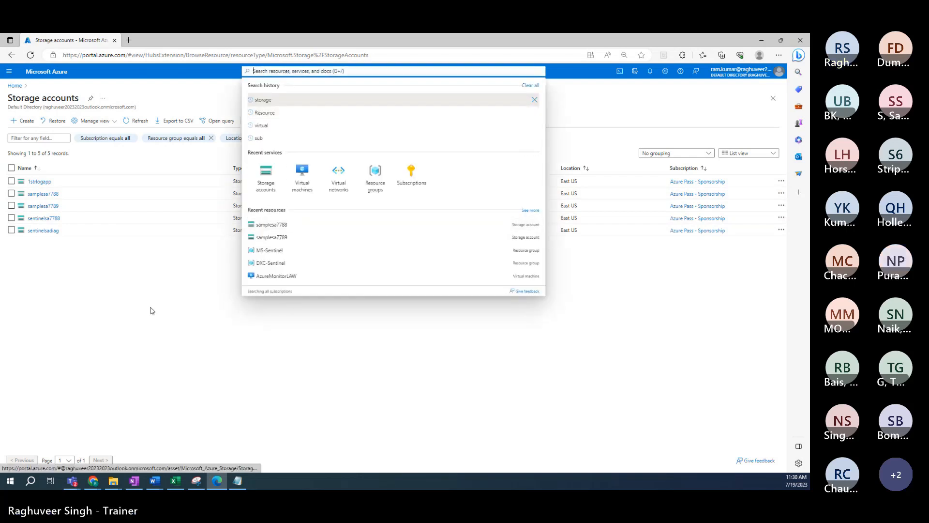
pyautogui.click(164, 278)
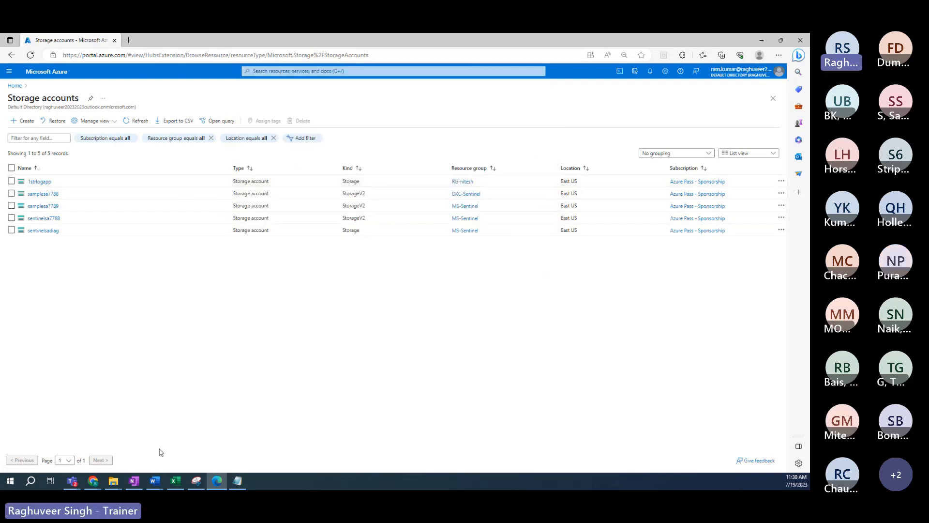
pyautogui.click(147, 486)
pyautogui.click(63, 438)
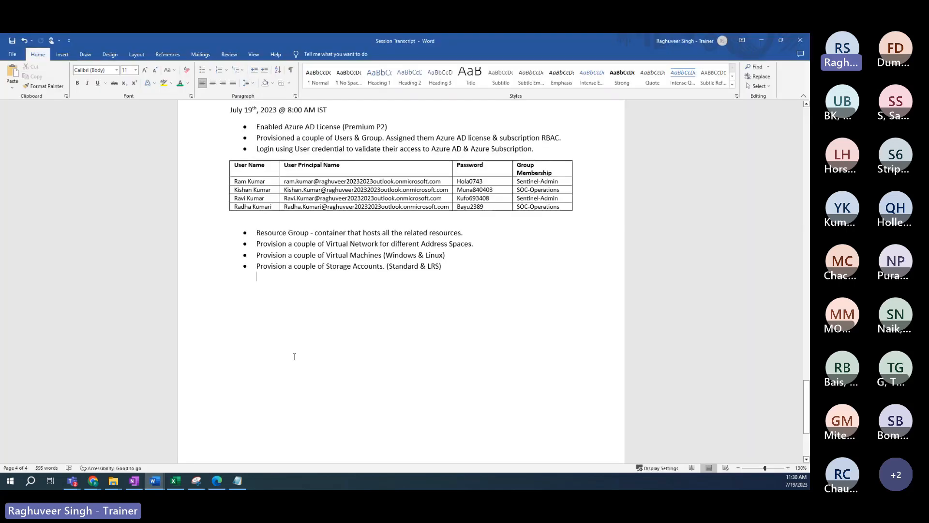
pyautogui.scroll(1, 316, 195)
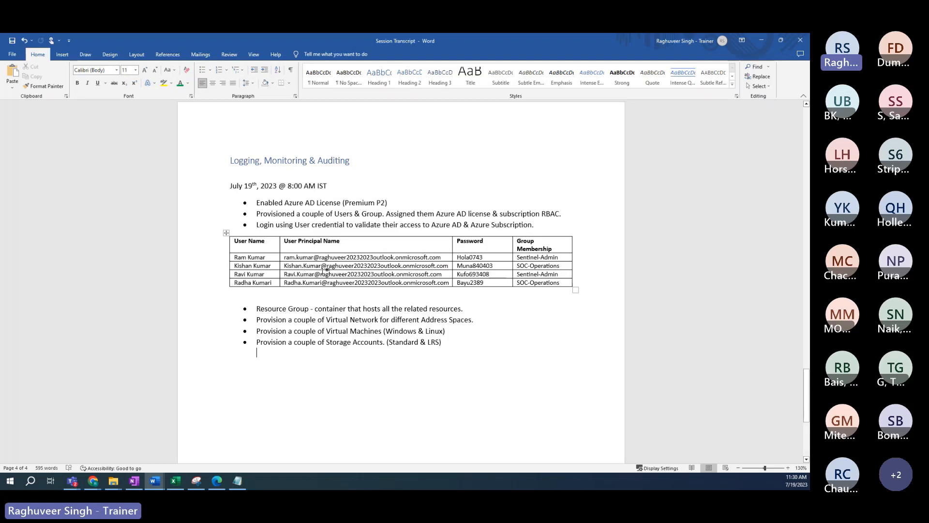
pyautogui.scroll(2, 323, 270)
pyautogui.moveTo(231, 212); pyautogui.dragTo(292, 215)
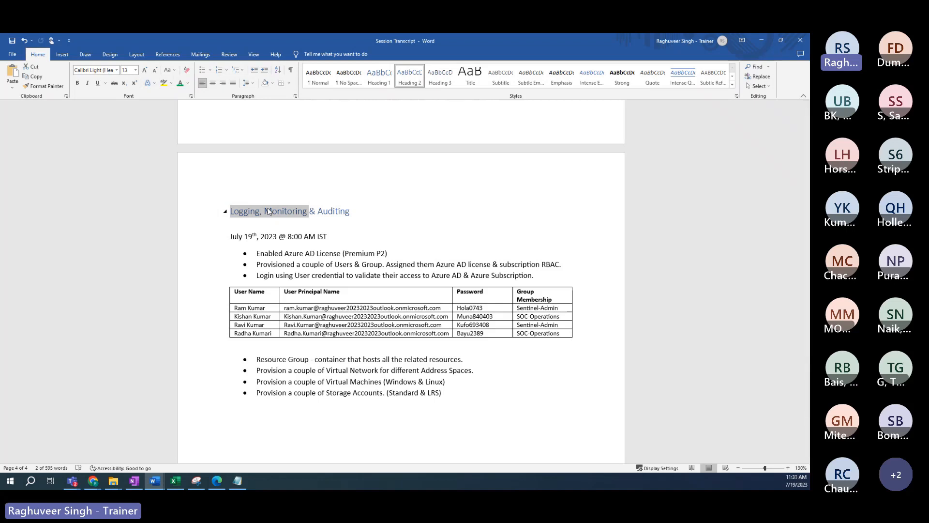
pyautogui.scroll(-3, 290, 291)
pyautogui.click(229, 354)
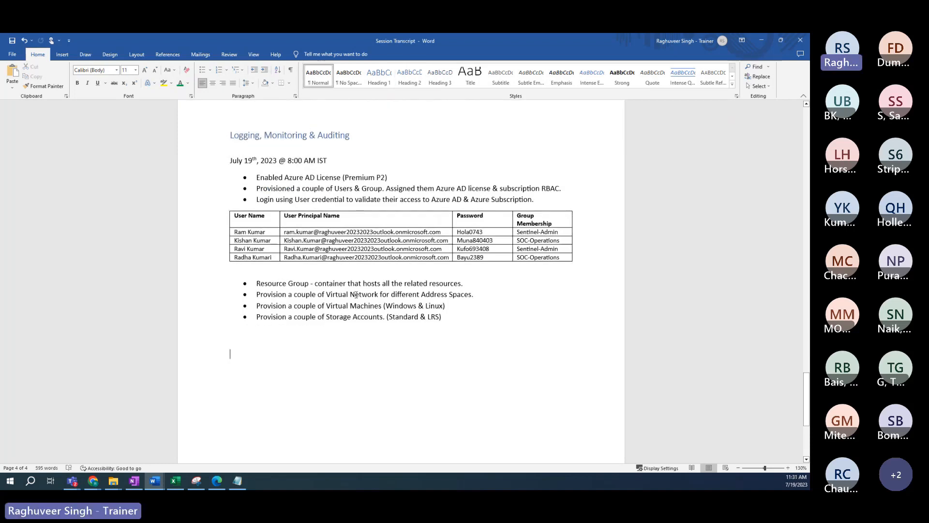
pyautogui.scroll(-1, 257, 333)
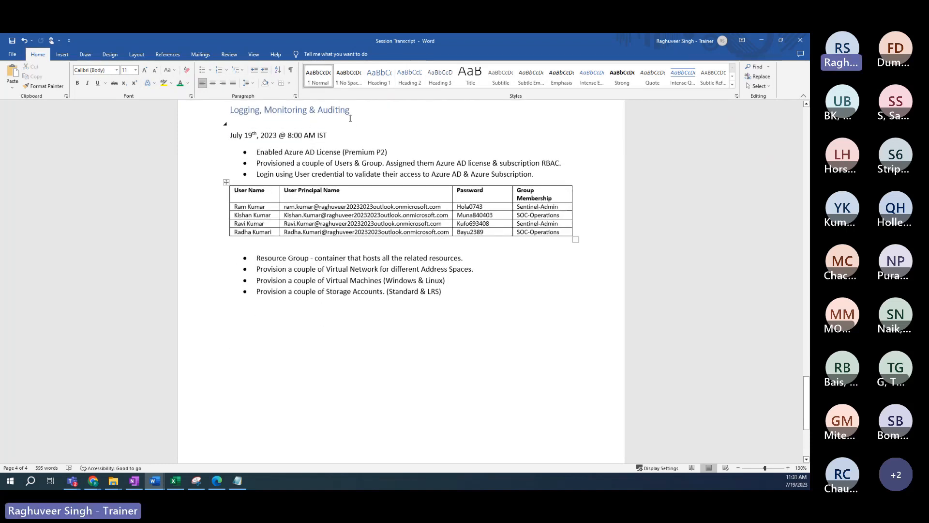
# Step: Type 'Monitoring Service in Azure' on a new line below the storage bullet
pyautogui.write('Monitoring Service in Azure')
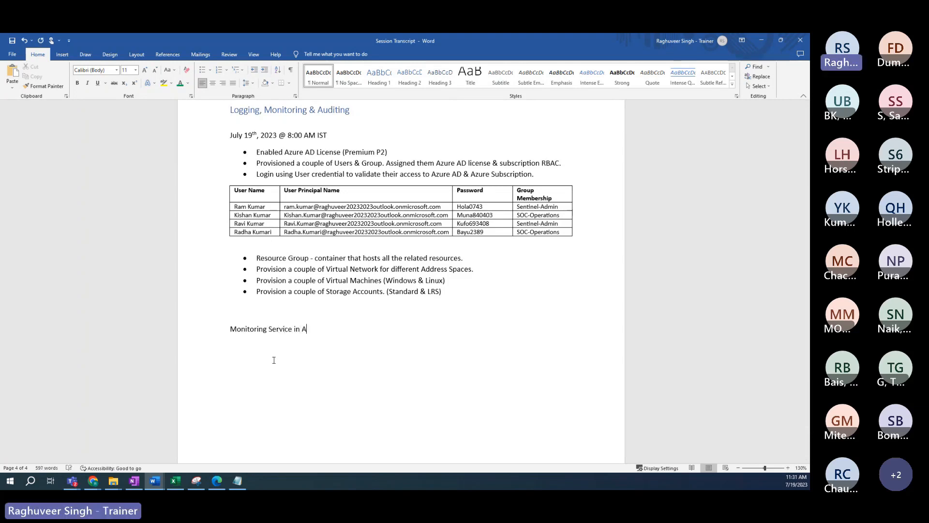
pyautogui.press('Return')
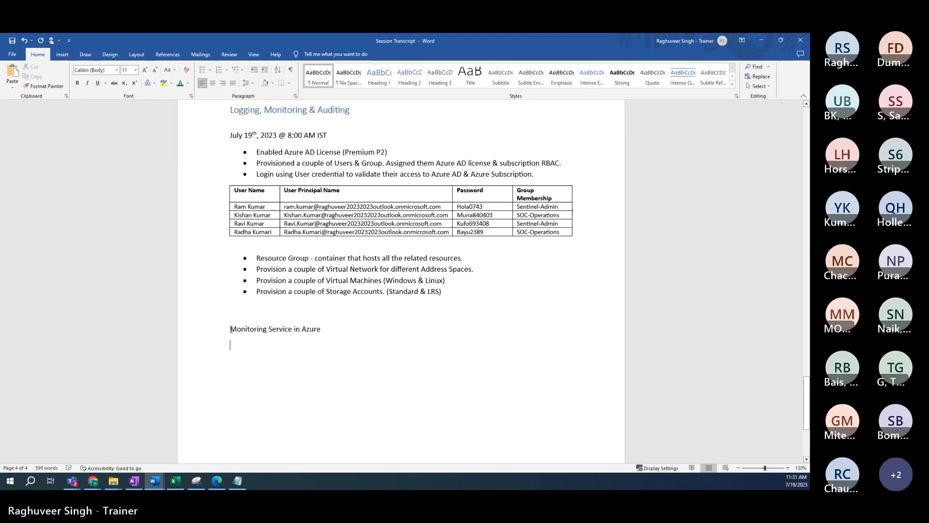
# Step: Style the line as Heading 2, then Heading 3, and tidy the blank lines above it
pyautogui.moveTo(230, 329); pyautogui.dragTo(398, 333)
pyautogui.click(417, 78)
pyautogui.click(300, 302)
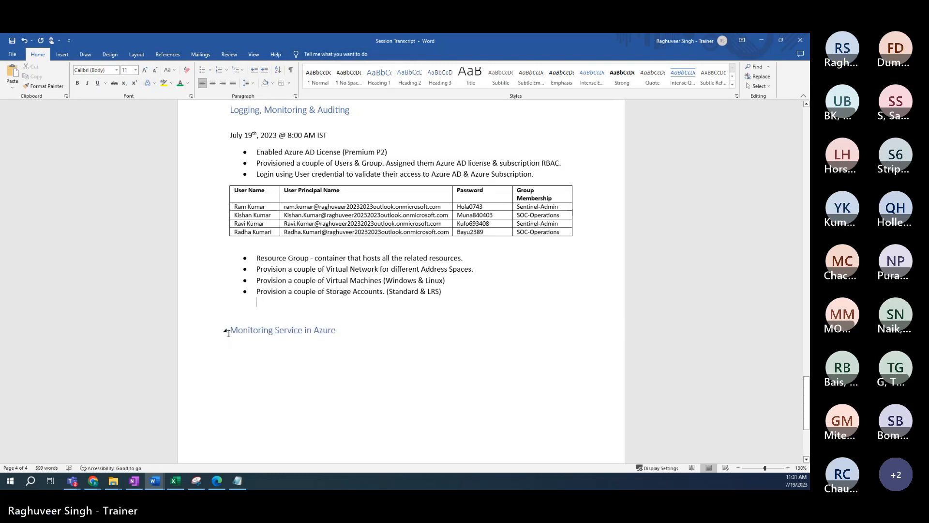
pyautogui.moveTo(229, 333); pyautogui.dragTo(379, 333)
pyautogui.click(440, 77)
pyautogui.click(258, 311)
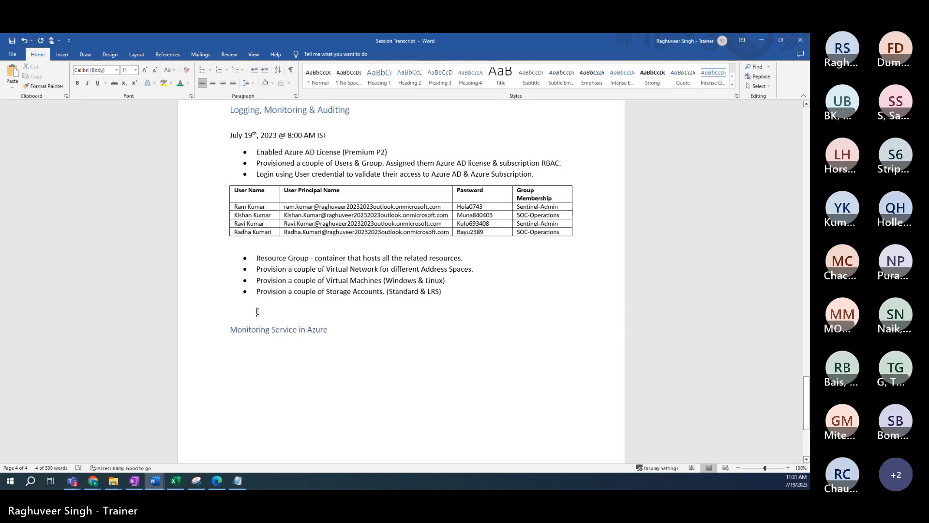
pyautogui.press('BackSpace')
pyautogui.press('BackSpace')
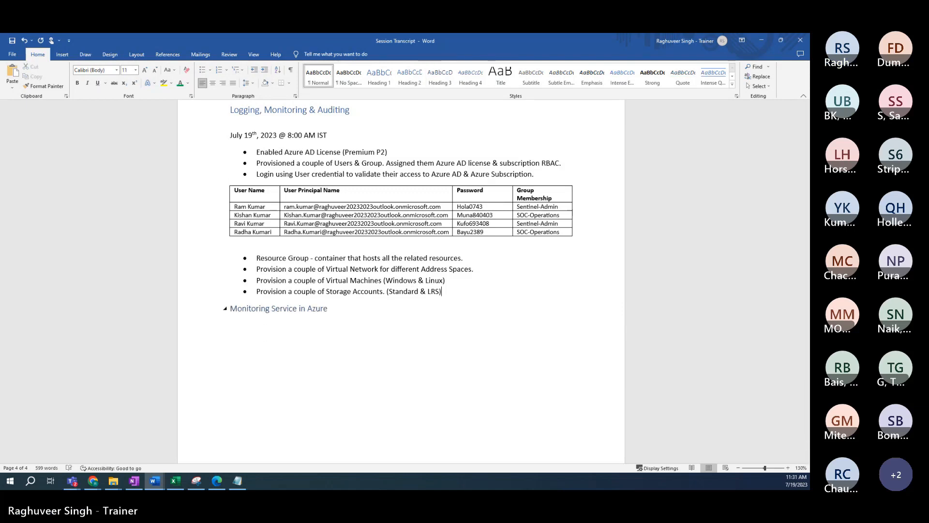
pyautogui.click(248, 329)
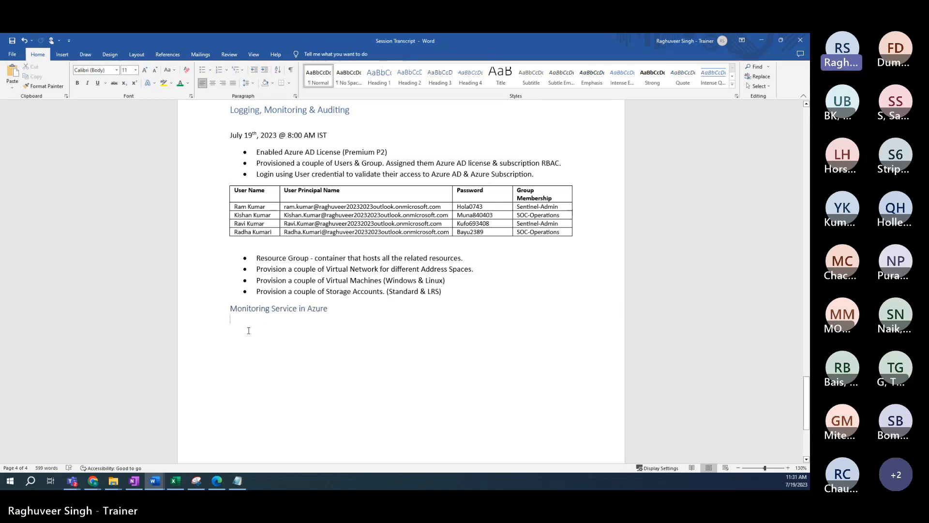
pyautogui.hotkey('ctrl', 'z')
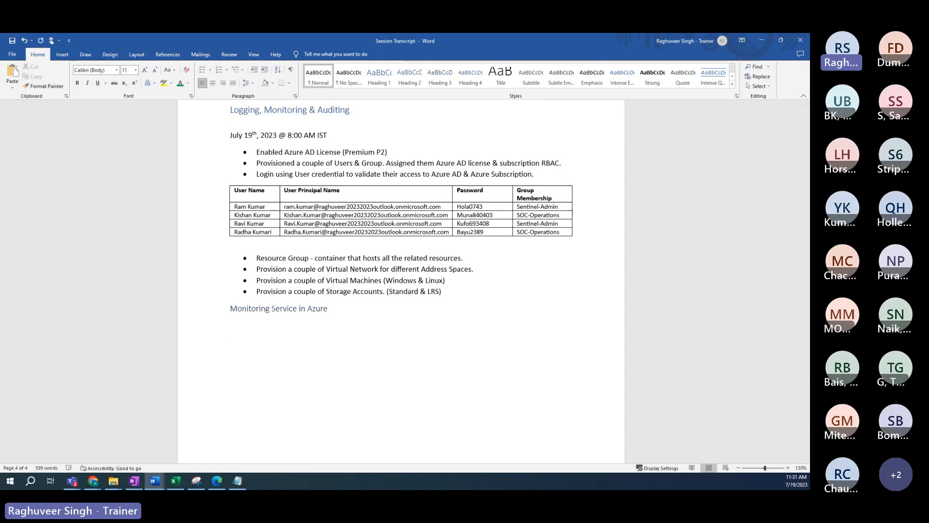
# Step: Type 'Azure Monitor' below the heading and give it a bright green text highlight
pyautogui.write('Monitor')
pyautogui.click(232, 335)
pyautogui.write('Az')
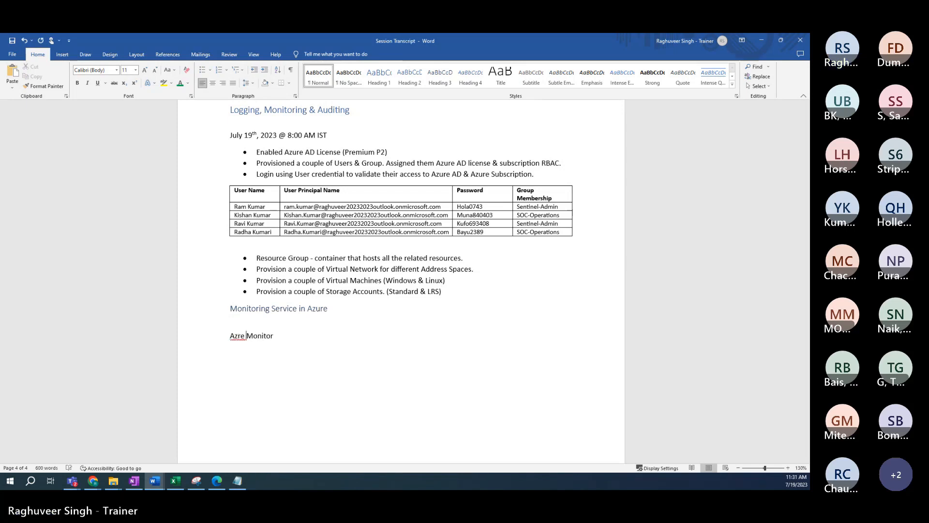
pyautogui.write('ure')
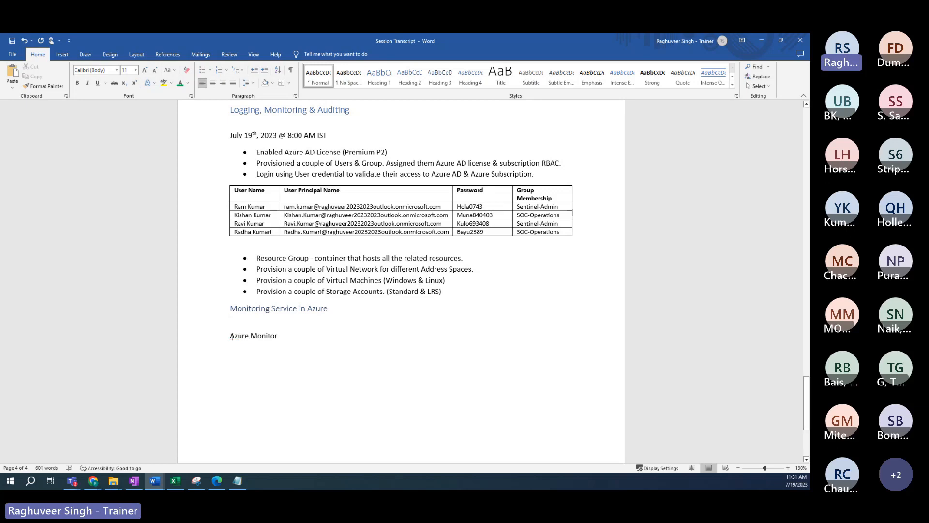
pyautogui.moveTo(231, 336); pyautogui.dragTo(289, 340)
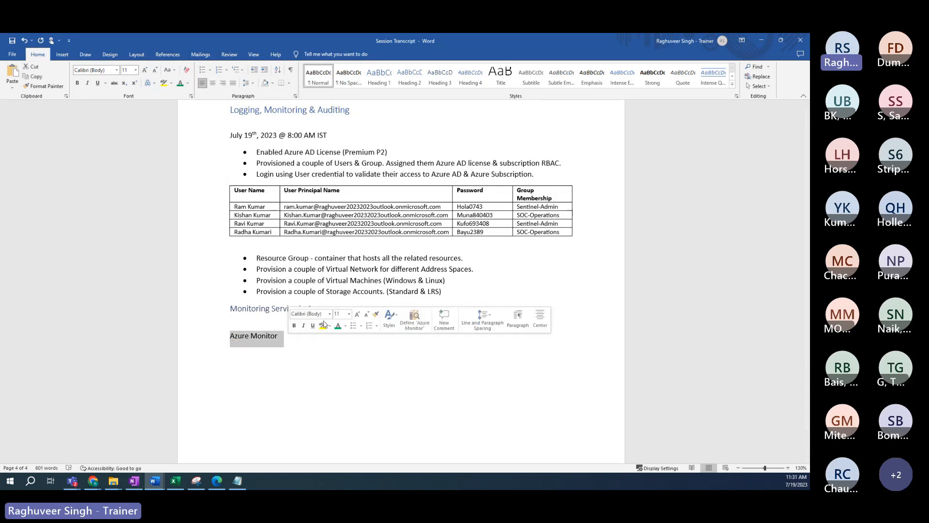
pyautogui.click(329, 328)
pyautogui.click(339, 340)
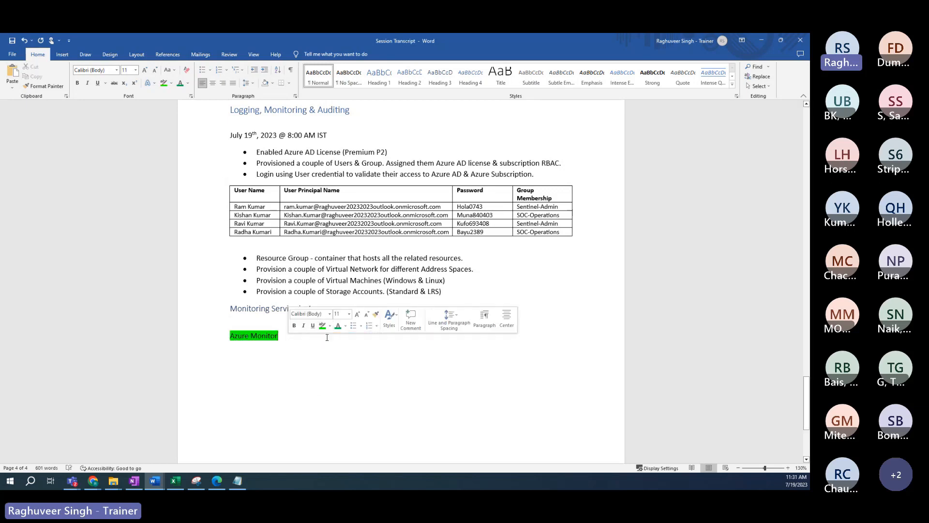
pyautogui.click(285, 342)
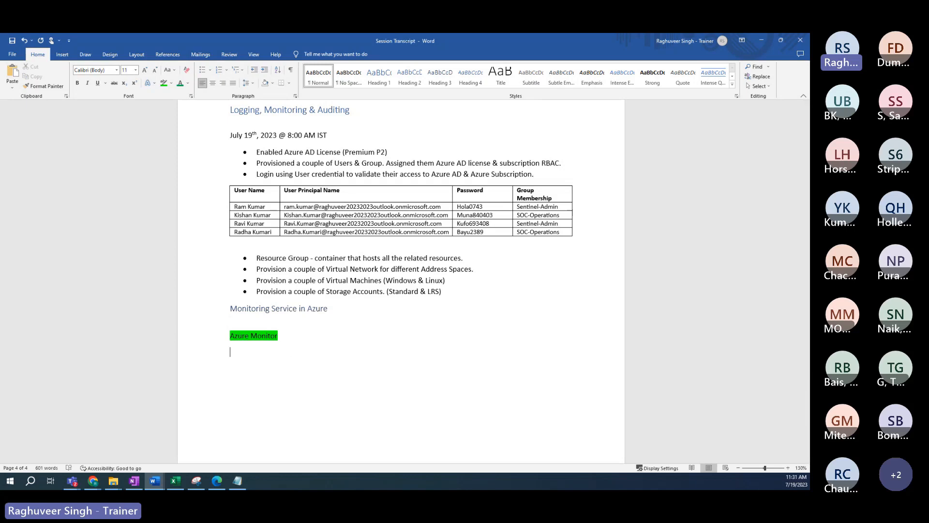
# Step: Switch from the Word notes to the Chrome window running the Azure portal
pyautogui.hotkey('alt', 'Tab')
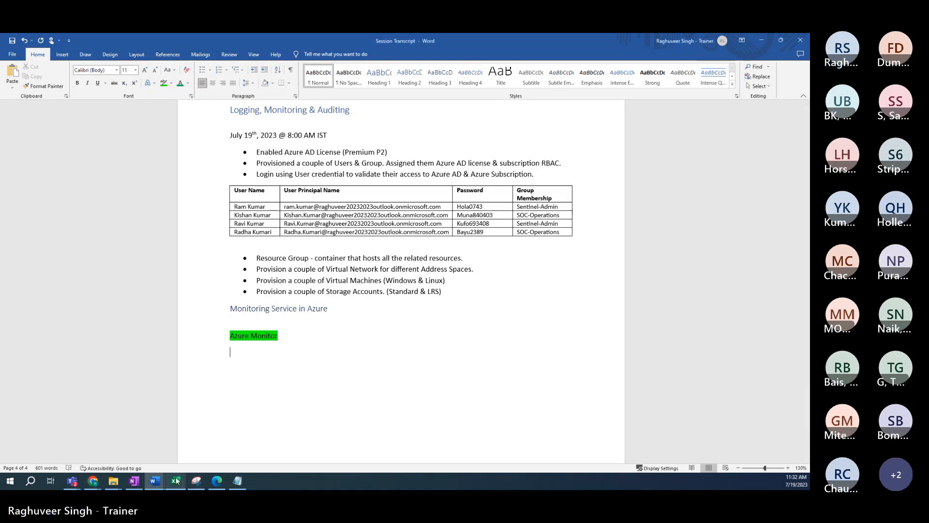
pyautogui.moveTo(93, 481)
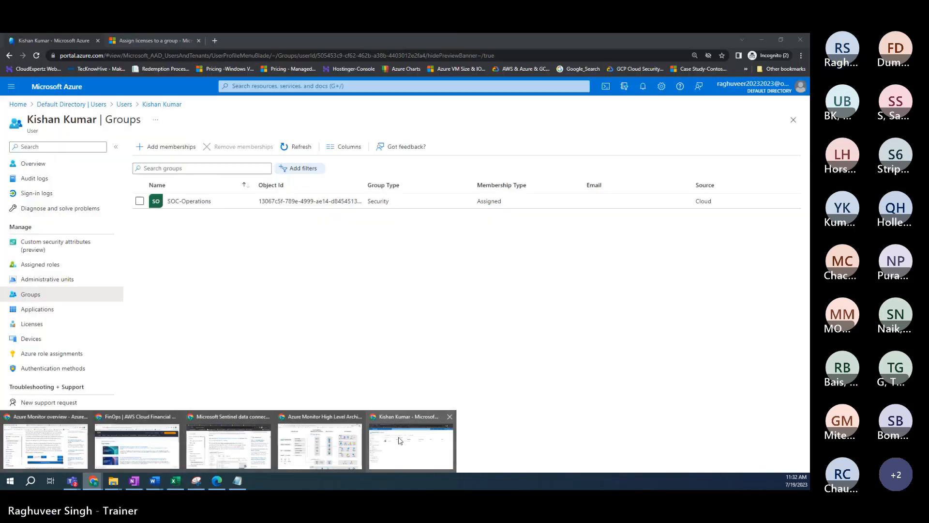
# Step: Search the Azure portal for 'monitor' and choose the Monitor service from the results
pyautogui.click(400, 440)
pyautogui.click(246, 87)
pyautogui.write('monitor')
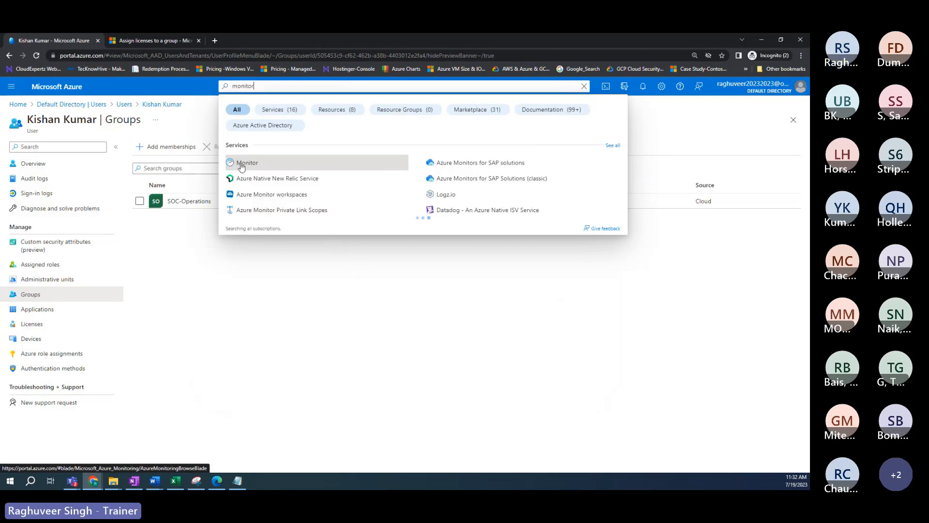
pyautogui.click(241, 166)
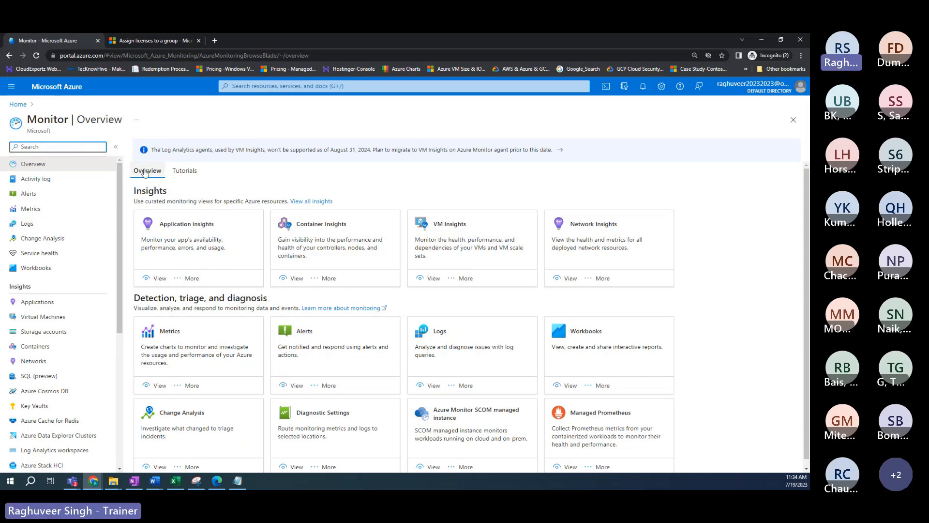
# Step: Return to the Word notes after viewing the Monitor overview
pyautogui.hotkey('alt', 'Tab')
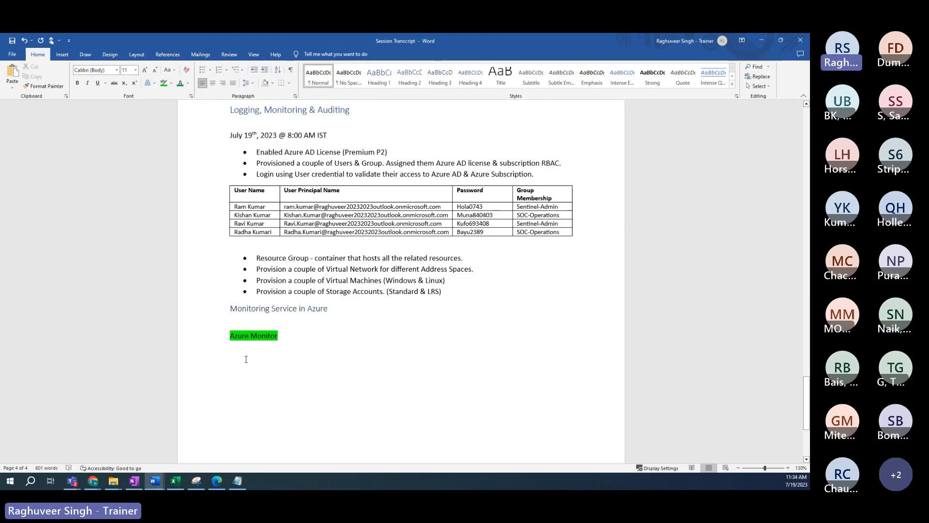
# Step: Type the lines Infrastructure, Applications, Network and Miscellaneous under Azure Monitor
pyautogui.write('Infrastrcut')
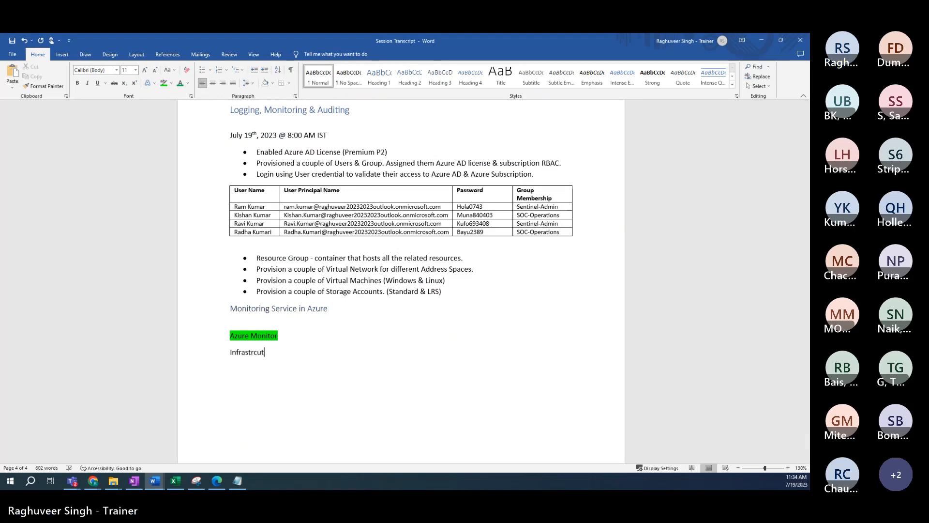
pyautogui.write('ure Applications')
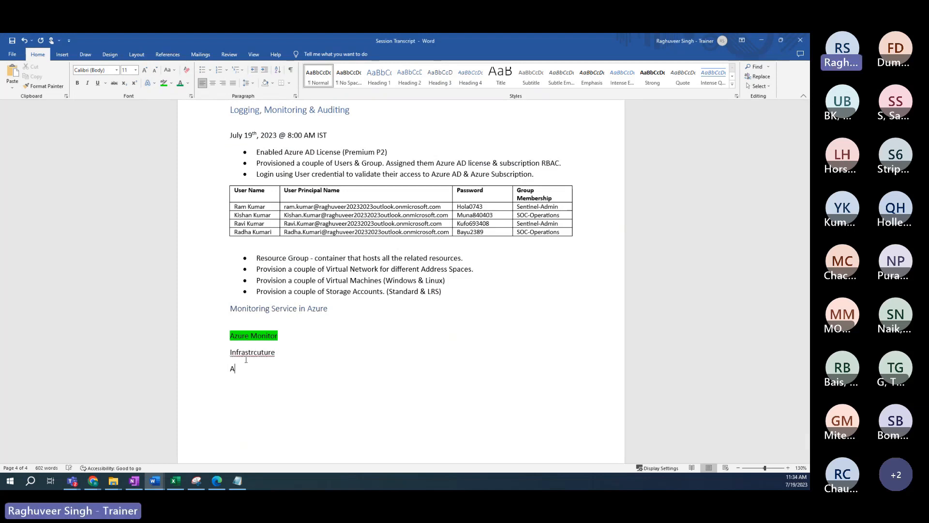
pyautogui.press('Return')
pyautogui.write('Network')
pyautogui.press('Return')
pyautogui.write('Miscellensource')
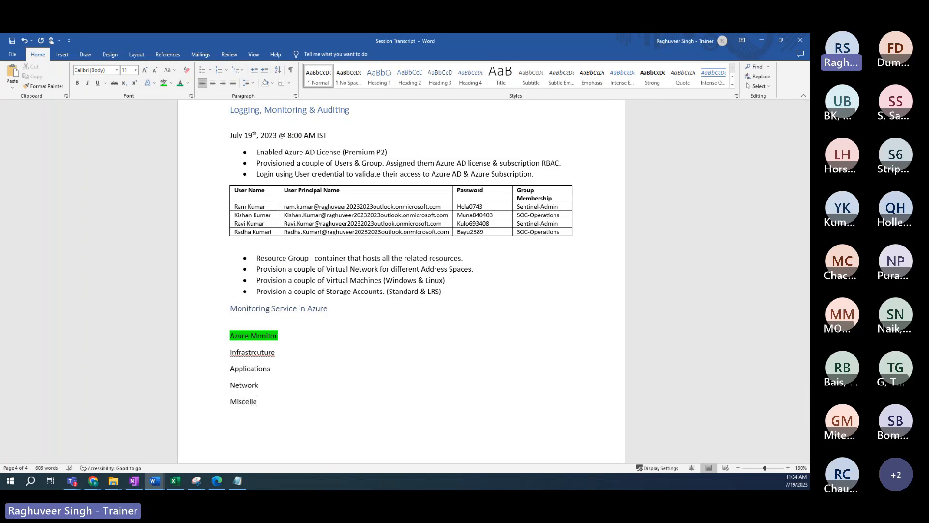
# Step: Correct the spellings to Miscellaneous and Infrastructure, then select the four category lines
pyautogui.rightClick(280, 401)
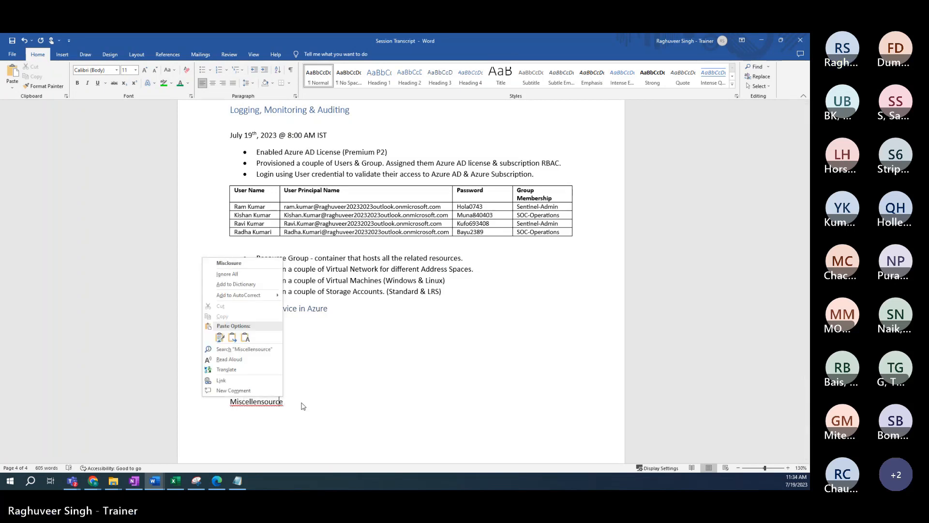
pyautogui.press('Escape')
pyautogui.press('BackSpace')
pyautogui.press('BackSpace')
pyautogui.press('BackSpace')
pyautogui.press('BackSpace')
pyautogui.press('BackSpace')
pyautogui.press('BackSpace')
pyautogui.write('ous')
pyautogui.rightClick(258, 402)
pyautogui.click(232, 255)
pyautogui.rightClick(242, 353)
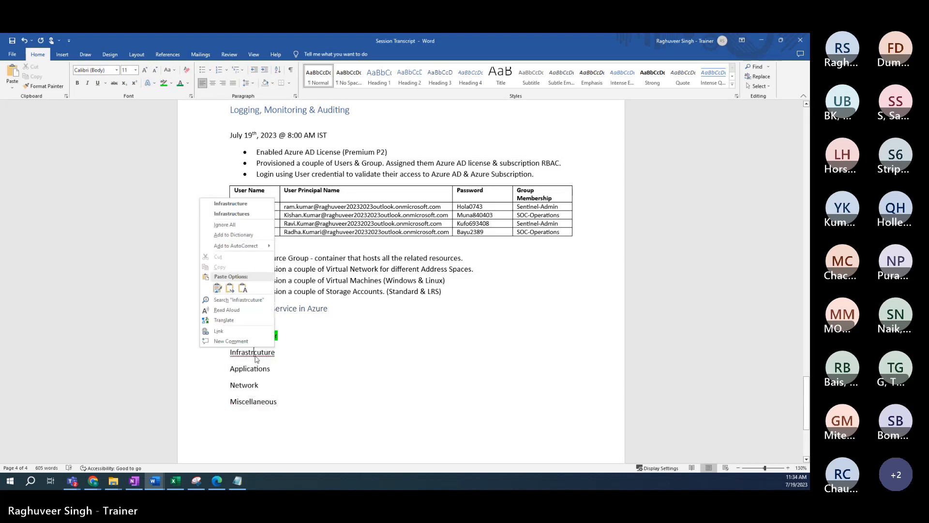
pyautogui.click(232, 215)
pyautogui.moveTo(230, 349); pyautogui.dragTo(297, 403)
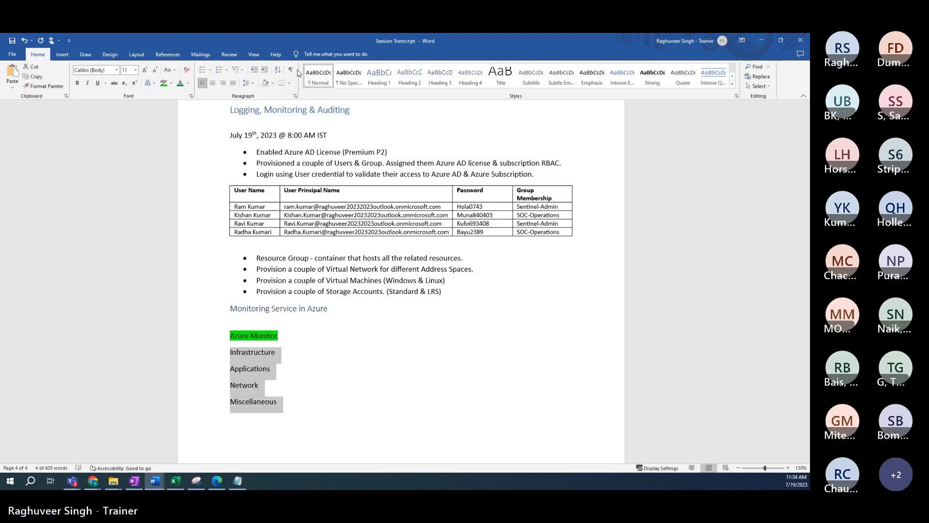
# Step: Bullet the four lines and add '(Servers/Desktop/Laptops/Devices/Endpoints)' and '- Internal/Public Facing Application'
pyautogui.click(203, 70)
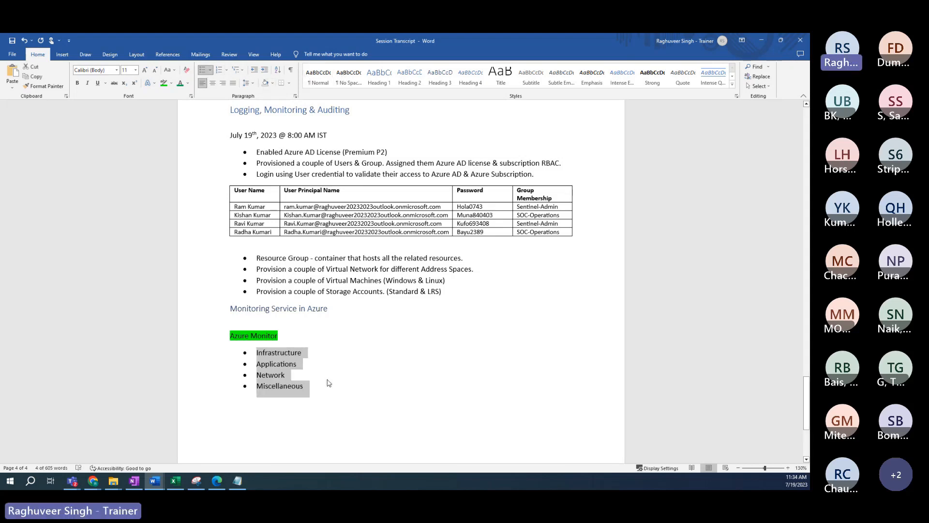
pyautogui.click(308, 385)
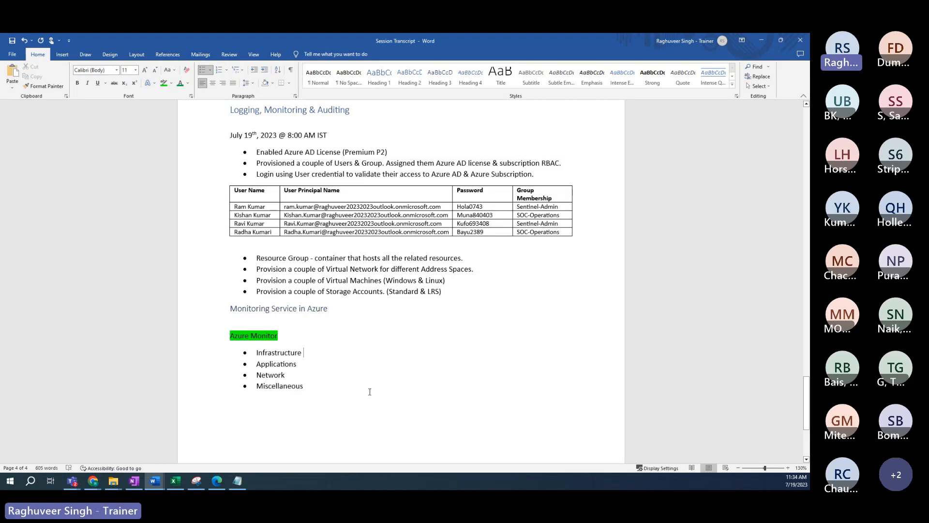
pyautogui.write('(Servers/Desktop/Laptop')
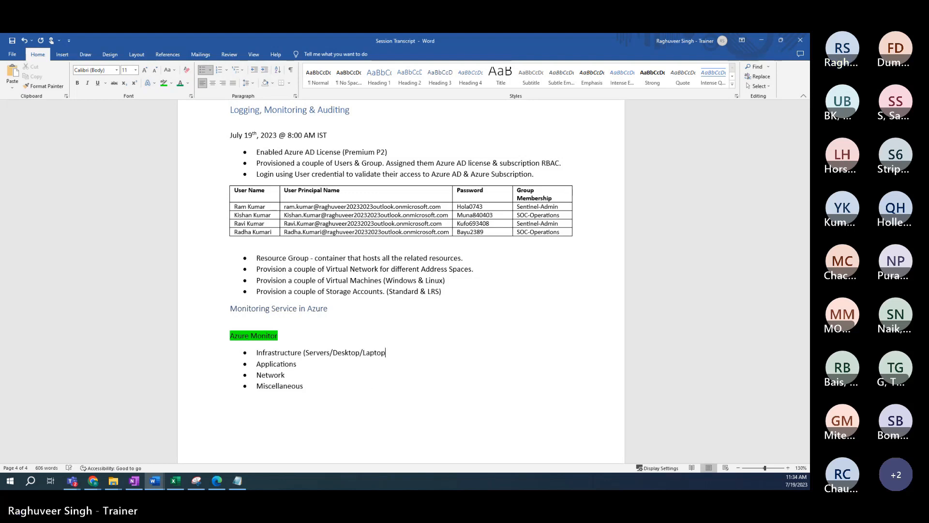
pyautogui.write('/s/Devi')
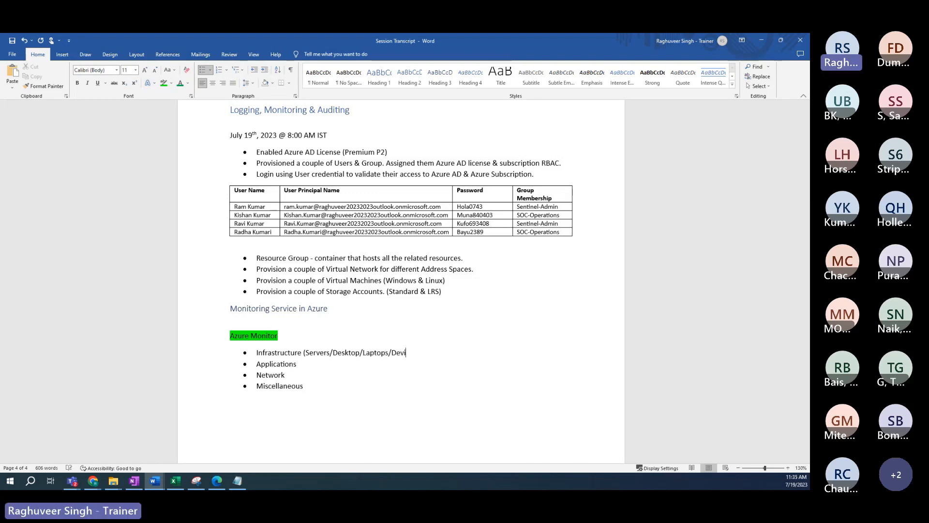
pyautogui.write('ces/Endpoints')
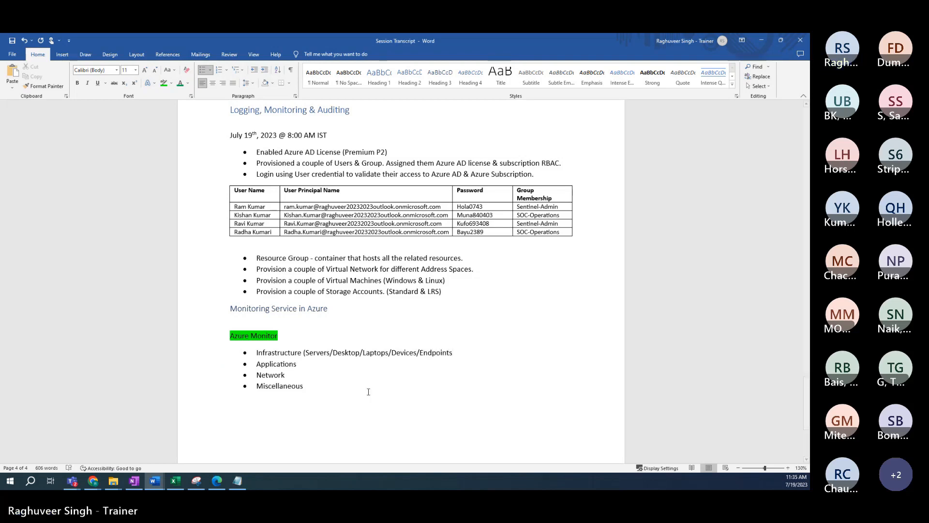
pyautogui.click(321, 366)
pyautogui.write('- ')
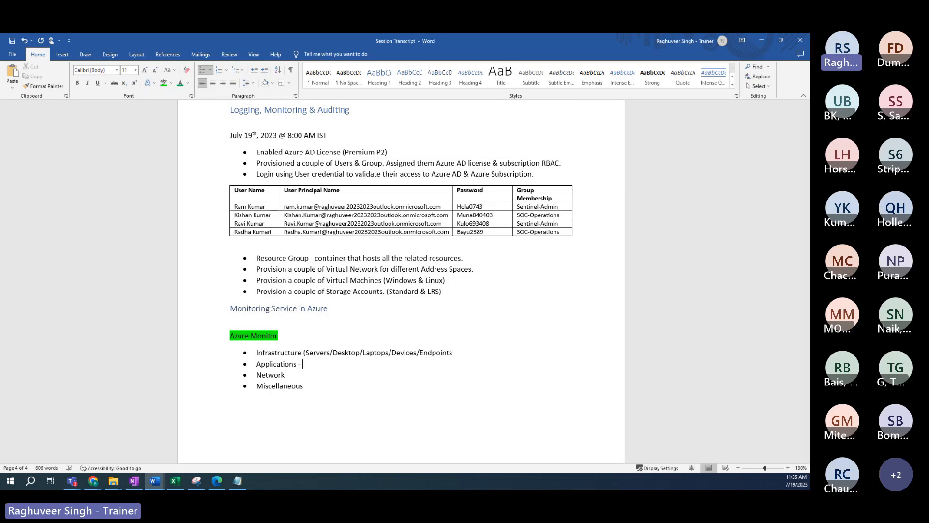
pyautogui.write('Internal/Public Facing ')
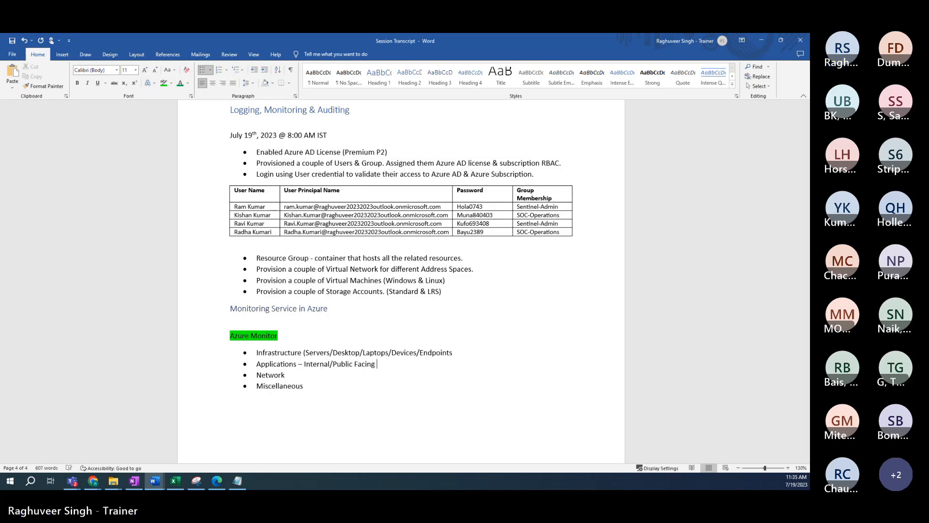
pyautogui.write('Applications')
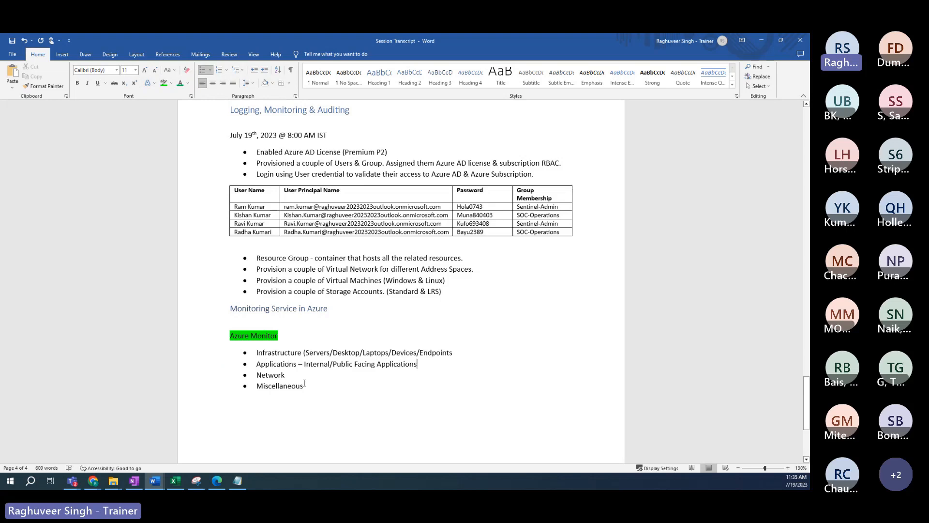
# Step: Describe Network as '- Network Traffic, Switches, Routers, VPN, Firewall, etc.'
pyautogui.write('- ')
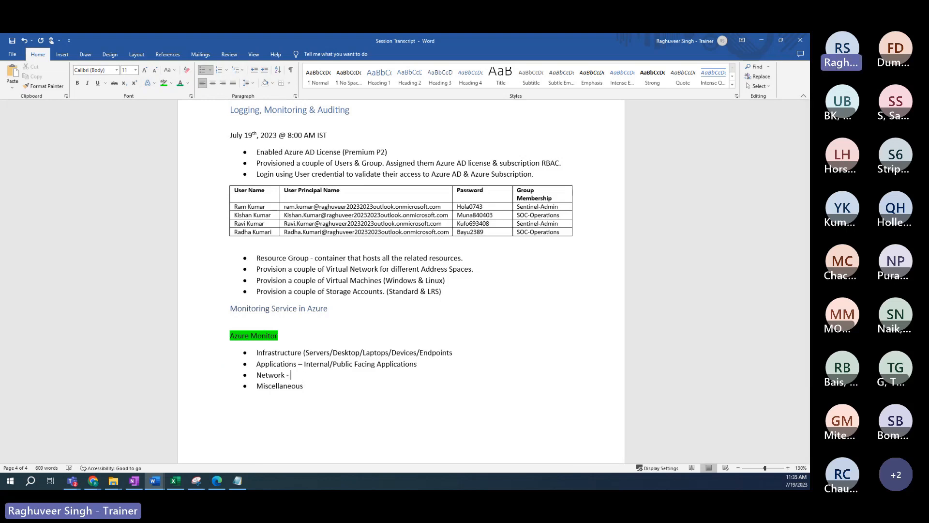
pyautogui.write('Network ')
pyautogui.write('Tra')
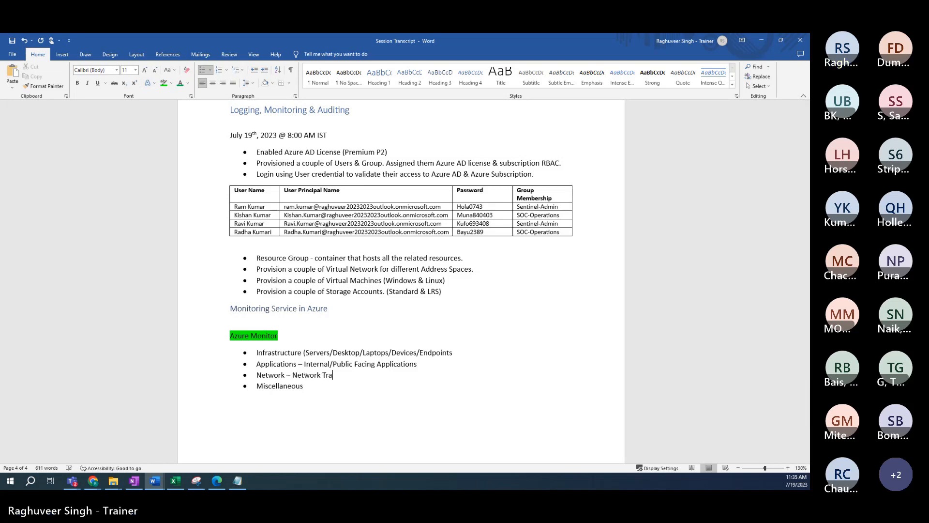
pyautogui.write('ffic, ')
pyautogui.write('Swith')
pyautogui.press('BackSpace')
pyautogui.press('BackSpace')
pyautogui.write('tche')
pyautogui.press('BackSpace')
pyautogui.press('BackSpace')
pyautogui.press('BackSpace')
pyautogui.press('BackSpace')
pyautogui.press('BackSpace')
pyautogui.write('t')
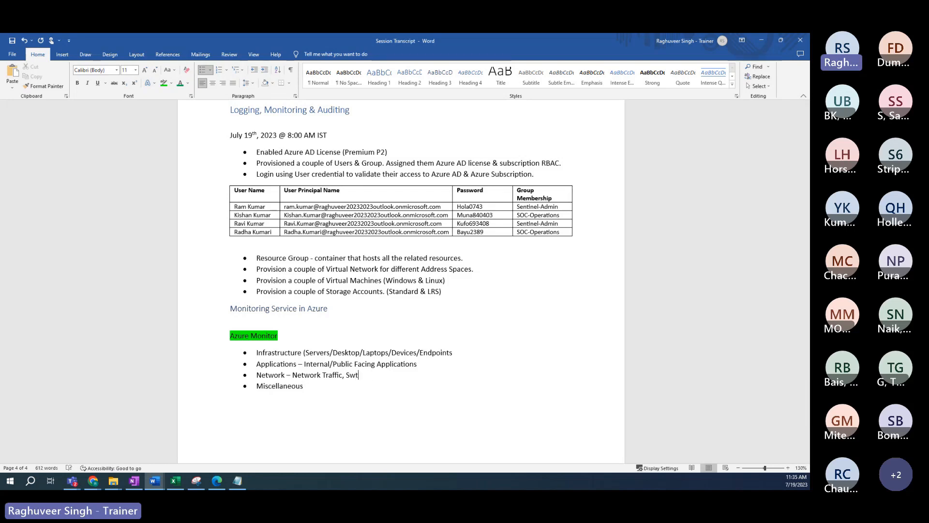
pyautogui.write('c')
pyautogui.press('BackSpace')
pyautogui.press('BackSpace')
pyautogui.write('itch')
pyautogui.press('BackSpace')
pyautogui.press('BackSpace')
pyautogui.press('BackSpace')
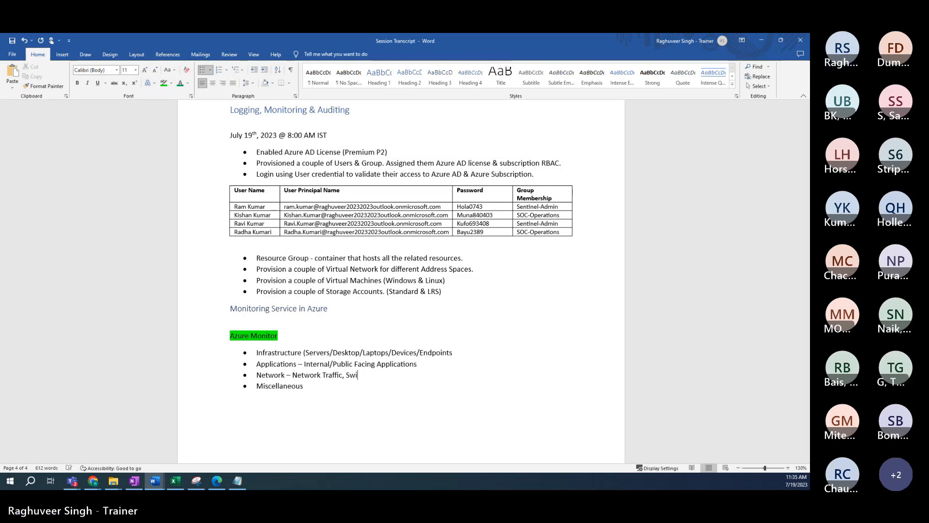
pyautogui.write('th')
pyautogui.write('hes,')
pyautogui.write(' Fi')
pyautogui.press('BackSpace')
pyautogui.press('BackSpace')
pyautogui.write('Rout')
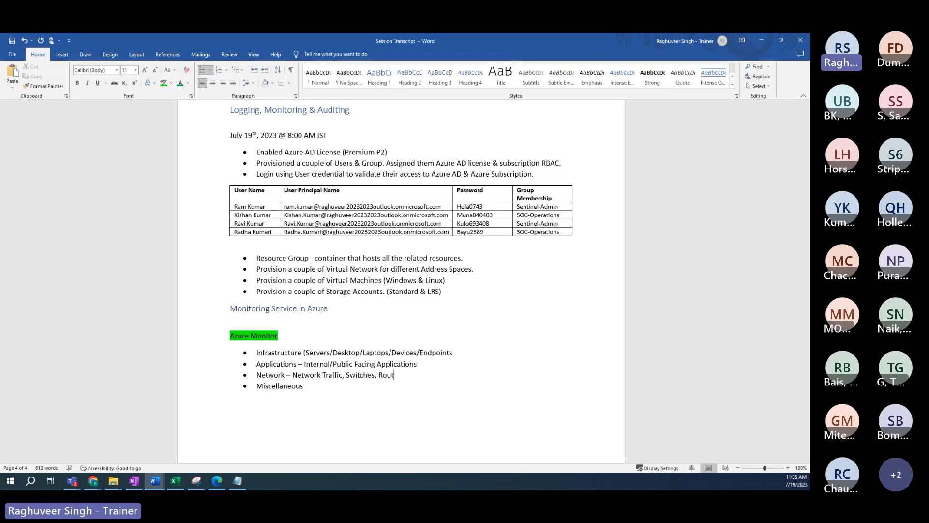
pyautogui.write('ers, Fire')
pyautogui.press('BackSpace')
pyautogui.press('BackSpace')
pyautogui.press('BackSpace')
pyautogui.press('BackSpace')
pyautogui.write('B')
pyautogui.press('BackSpace')
pyautogui.write('VPC')
pyautogui.press('BackSpace')
pyautogui.write('N, Firewall, etc.')
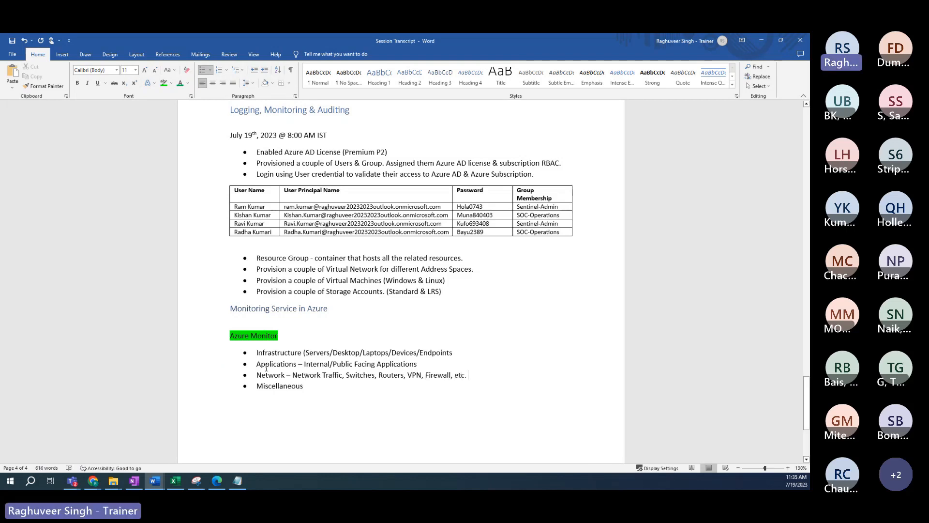
# Step: Add '- any third party service' after the Miscellaneous bullet
pyautogui.scroll(-1, 314, 361)
pyautogui.click(315, 360)
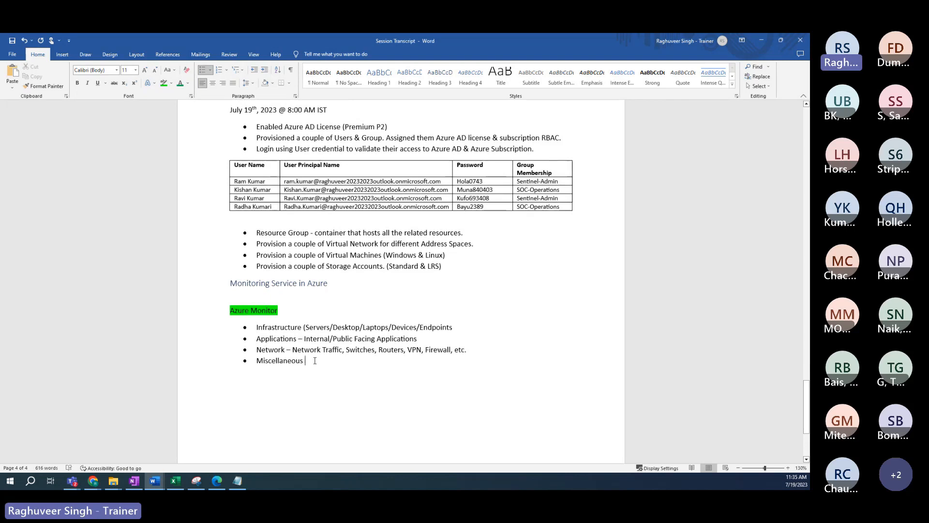
pyautogui.write('- any third party service')
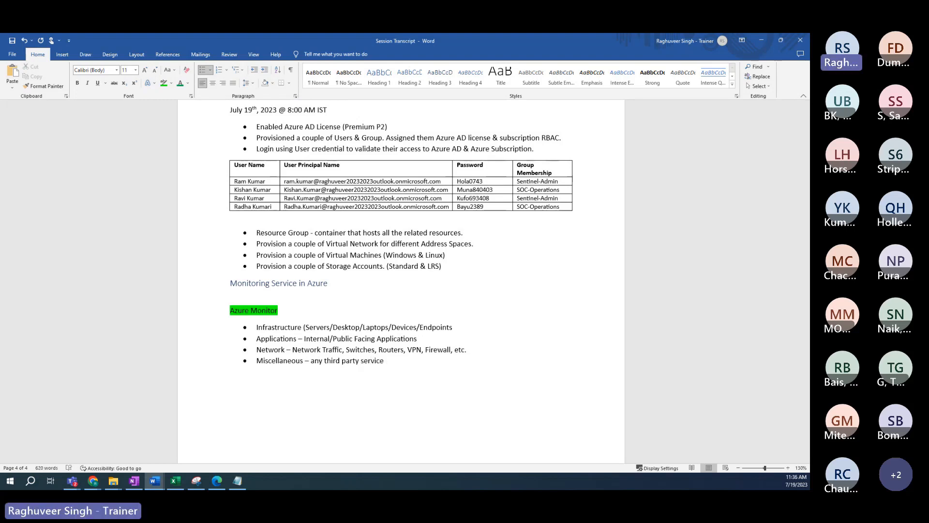
# Step: Fix the Miscellaneous description so it reads 'third-party service'
pyautogui.moveTo(256, 327); pyautogui.dragTo(281, 377)
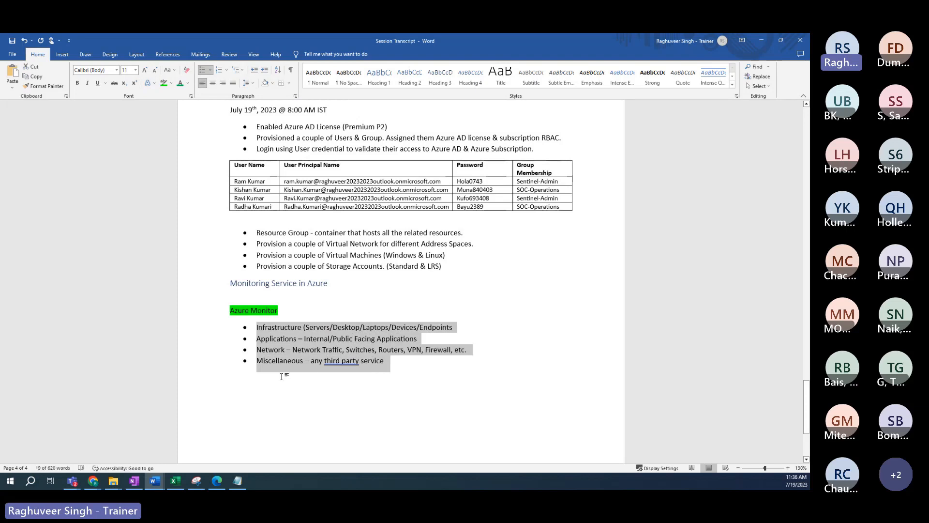
pyautogui.scroll(-1, 283, 376)
pyautogui.rightClick(341, 335)
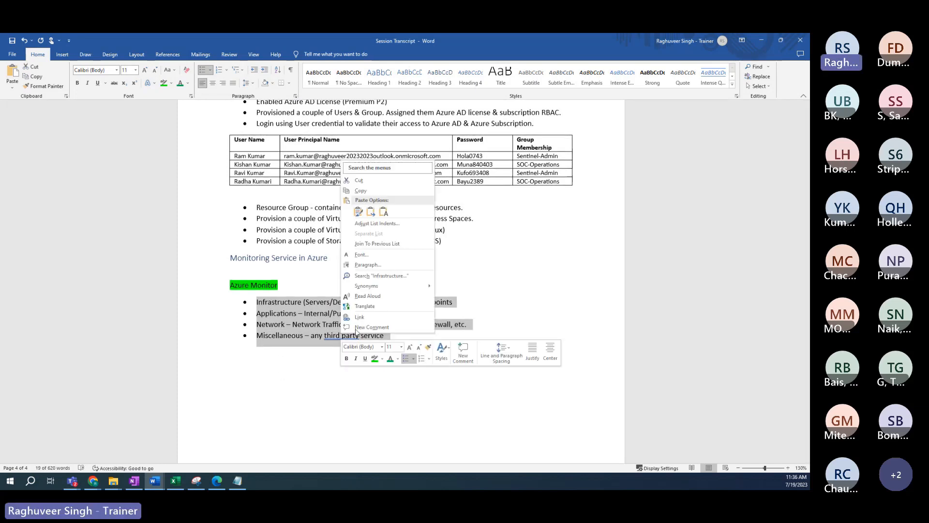
pyautogui.click(368, 180)
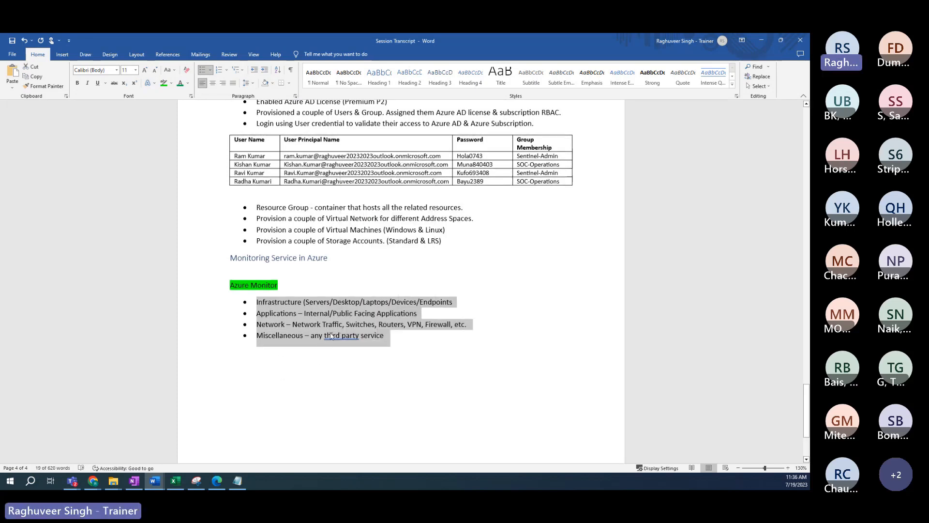
pyautogui.rightClick(331, 336)
pyautogui.click(309, 375)
pyautogui.click(342, 347)
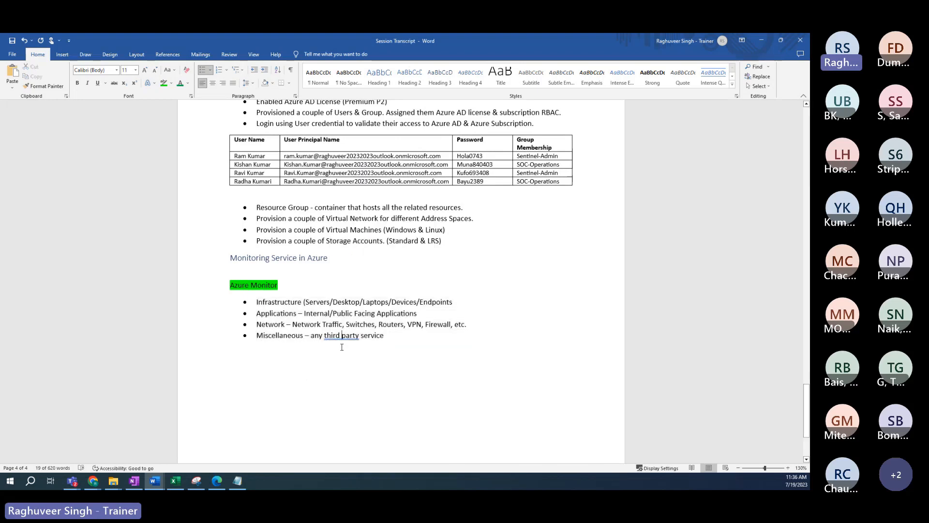
pyautogui.press('BackSpace')
pyautogui.write('-')
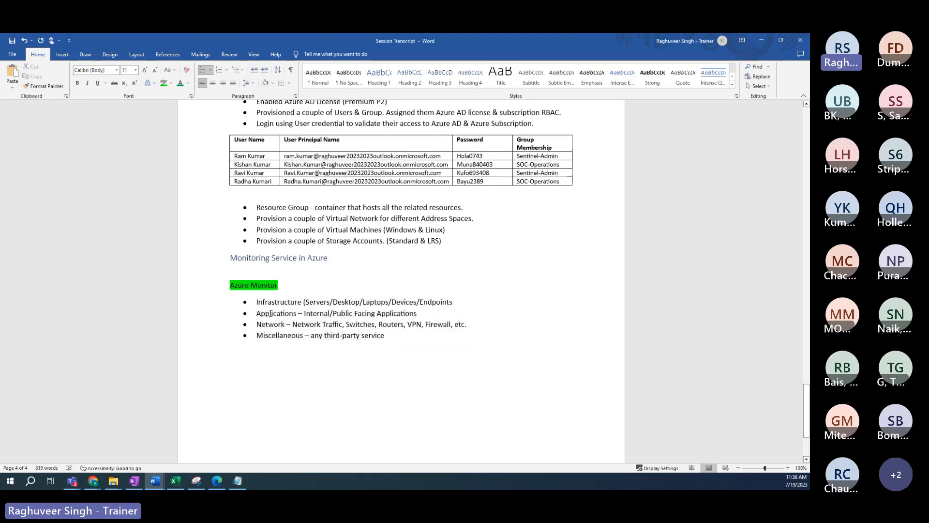
# Step: List AppDynamics, Dynatrace, Datadog, New Relic, AppInsights on Applications and SCOM, ME Ops Manager, Vistara on Infrastructure
pyautogui.scroll(-2, 362, 321)
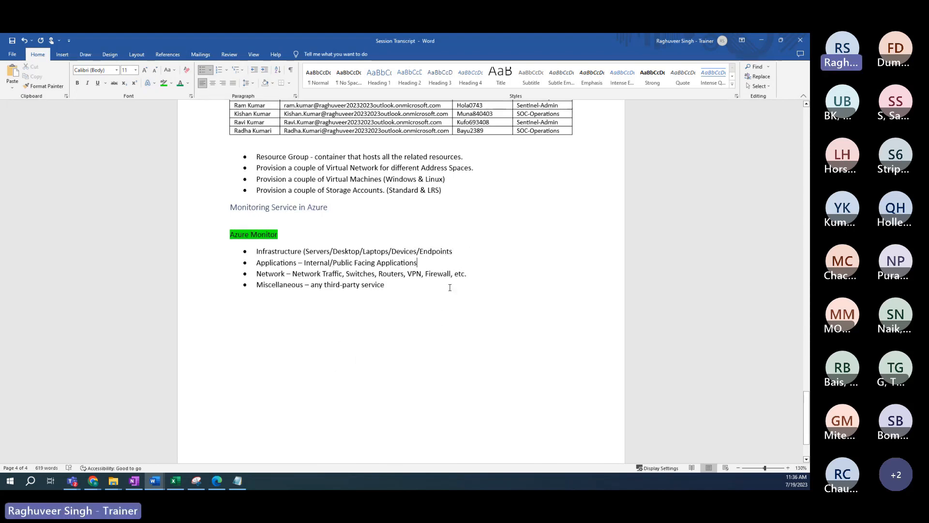
pyautogui.write(')')
pyautogui.press('BackSpace')
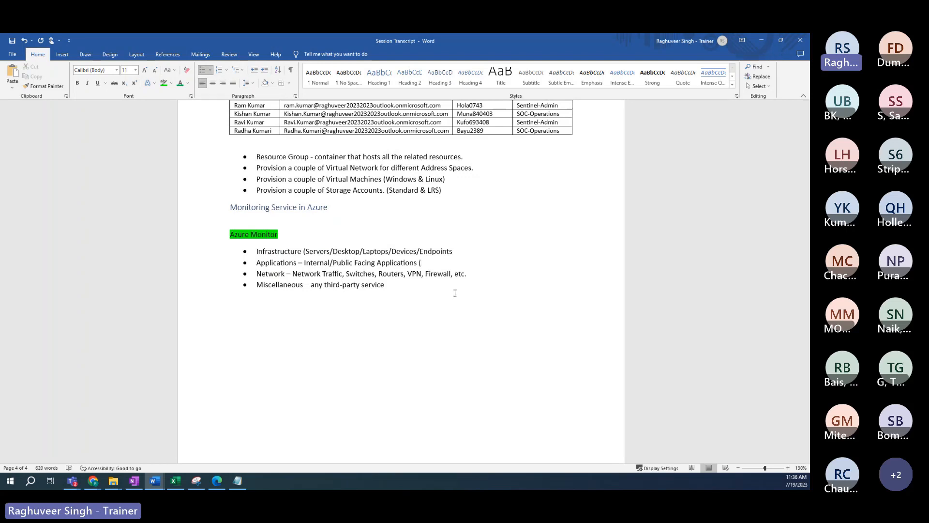
pyautogui.write('(AppDynamics, Dyntrace')
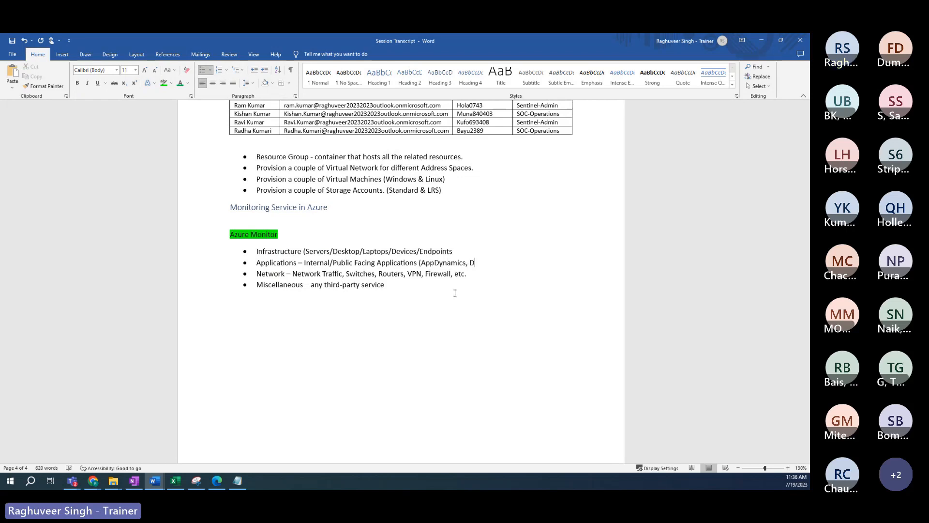
pyautogui.press('BackSpace')
pyautogui.press('BackSpace')
pyautogui.press('BackSpace')
pyautogui.press('BackSpace')
pyautogui.press('BackSpace')
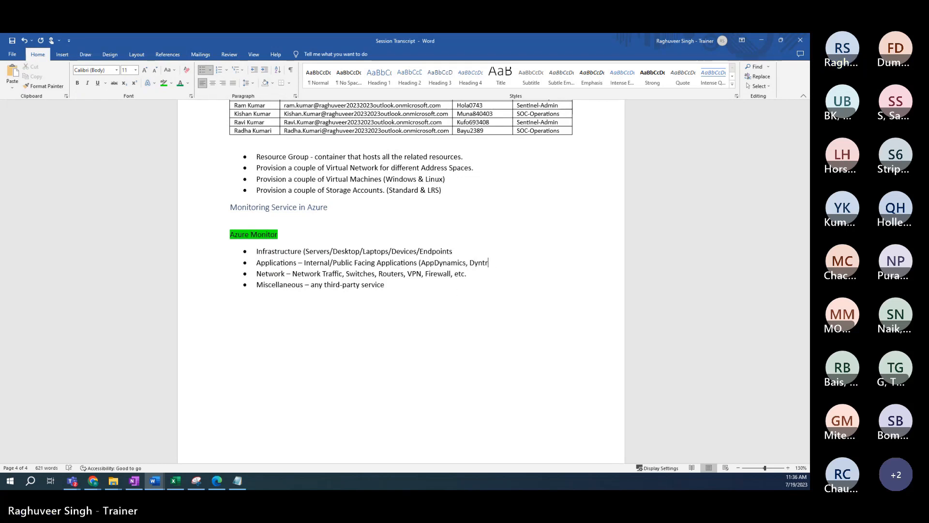
pyautogui.write('atrace, Datadog, NewRelic, Ap')
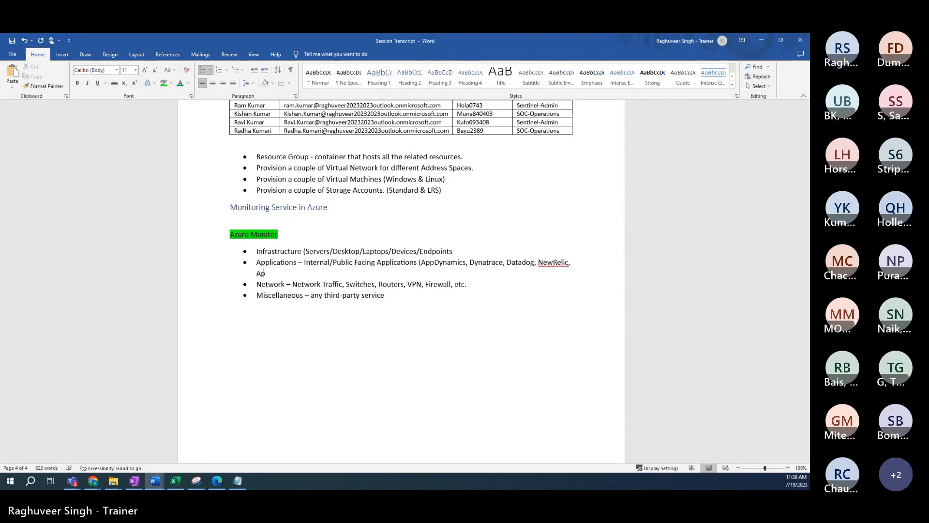
pyautogui.write('pInsights, etc.)')
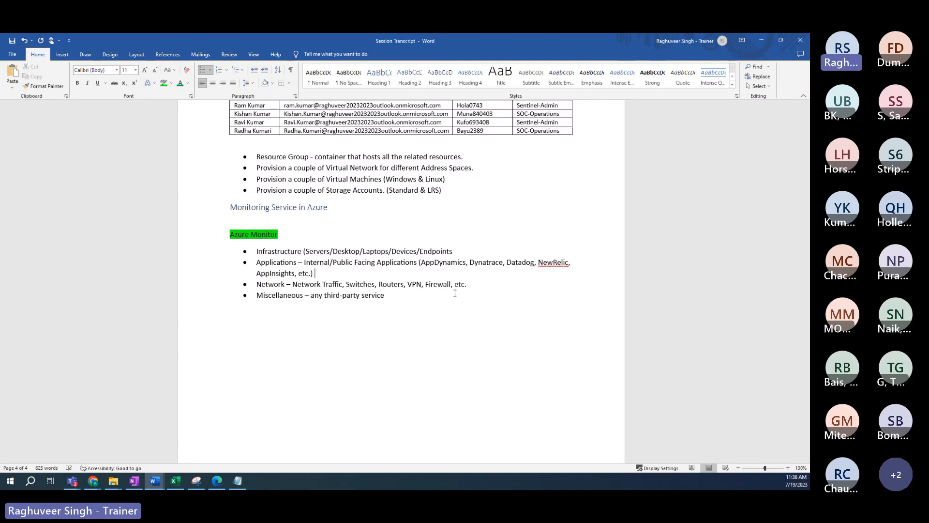
pyautogui.rightClick(555, 262)
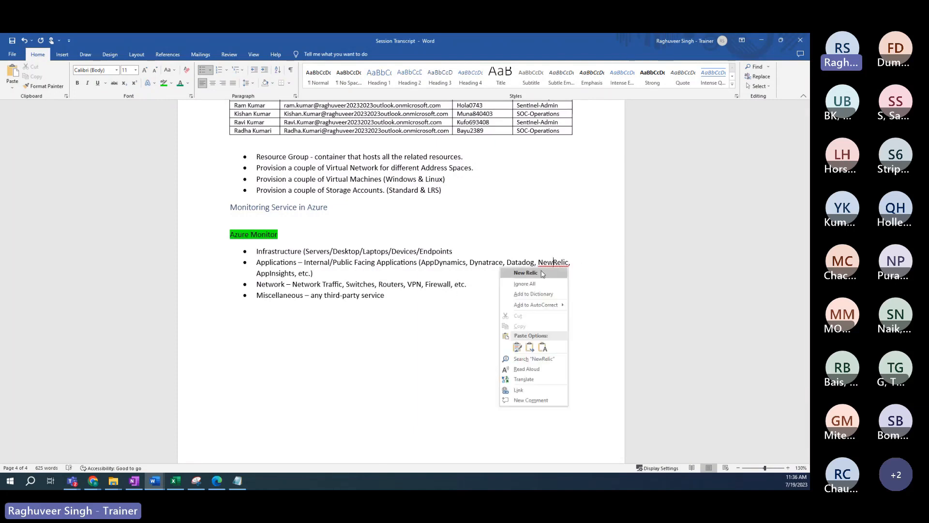
pyautogui.click(562, 271)
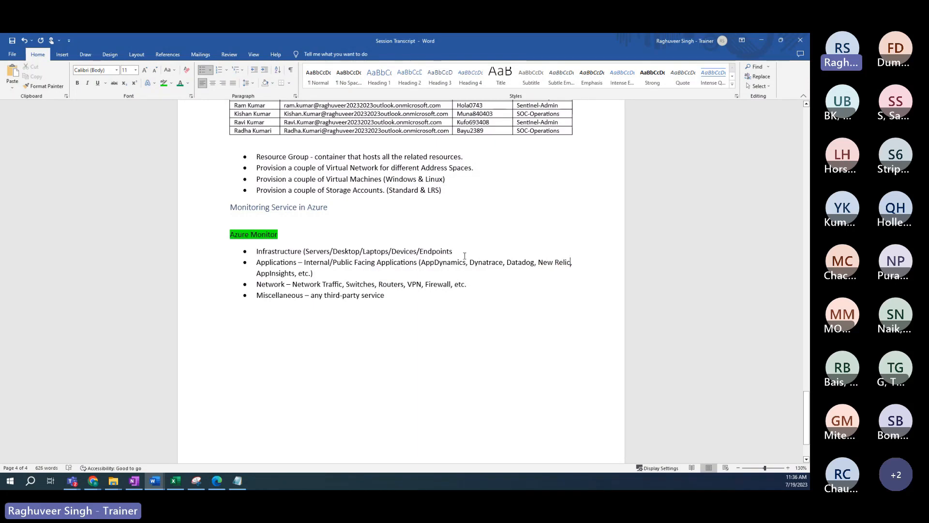
pyautogui.write('- SCOM, M')
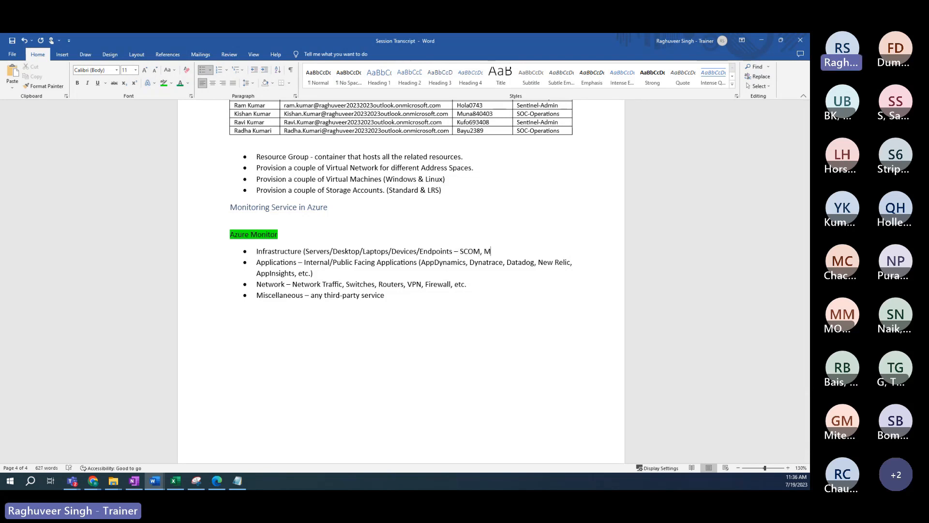
pyautogui.write('E OPs Manager, ')
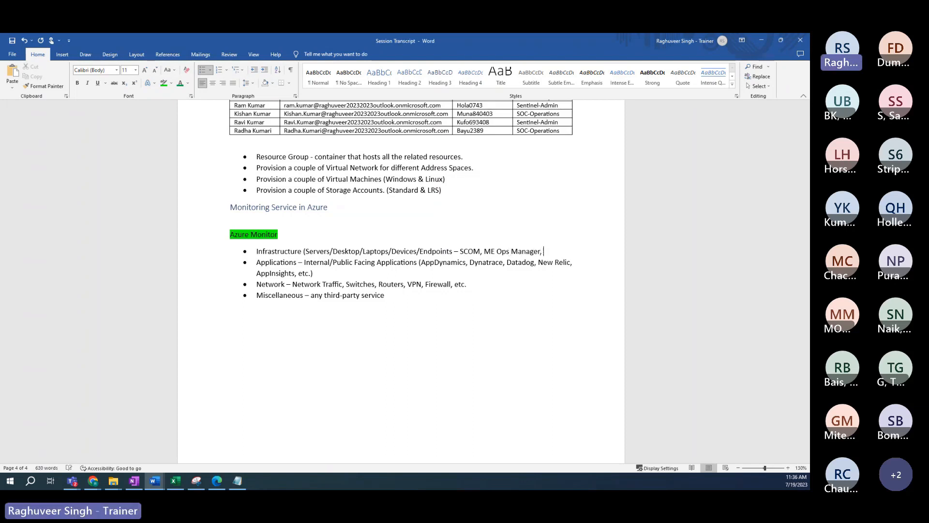
pyautogui.write('Vistara, etc')
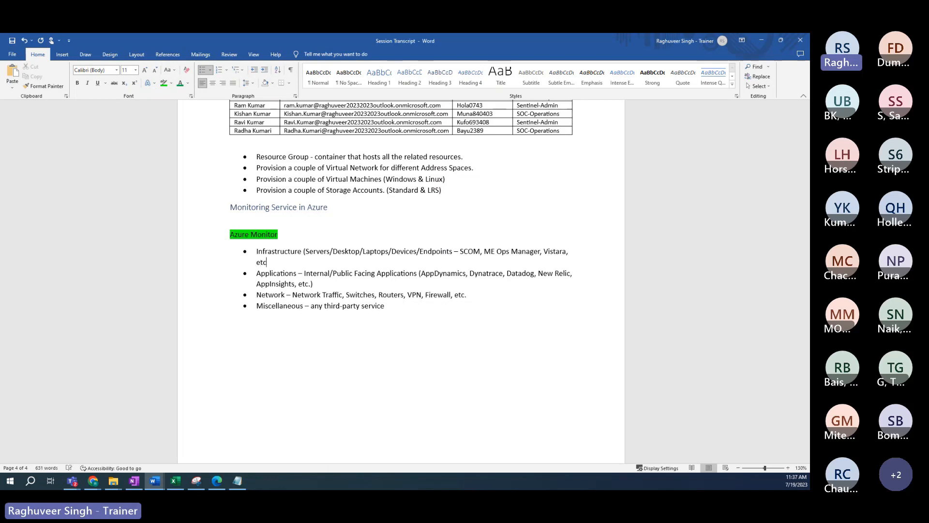
pyautogui.write('.')
# Step: Colour the Infrastructure and Applications example tools green
pyautogui.moveTo(459, 251); pyautogui.dragTo(466, 260)
pyautogui.click(180, 82)
pyautogui.click(467, 285)
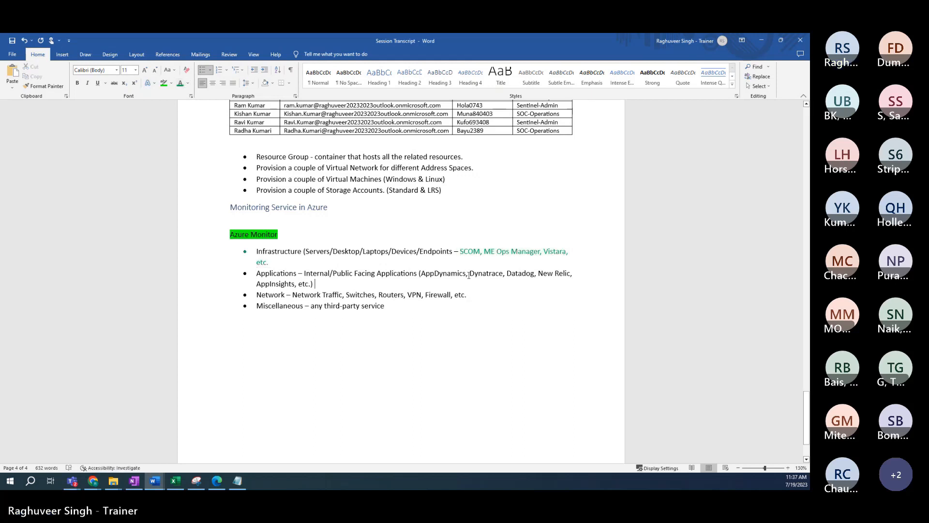
pyautogui.moveTo(421, 273); pyautogui.dragTo(316, 285)
pyautogui.click(180, 82)
# Step: Add '- SolarWinds, PRTG, etc.' to the Network bullet and colour it green
pyautogui.click(484, 297)
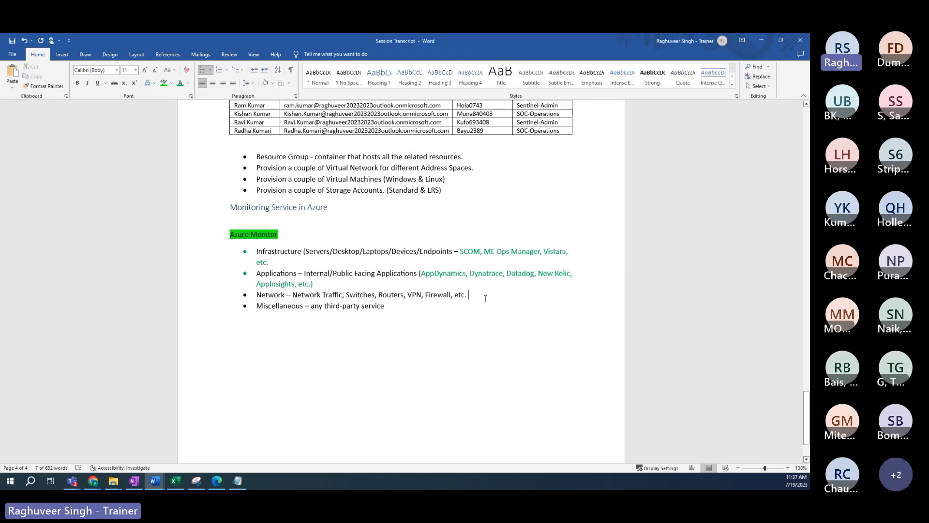
pyautogui.write('- Sol')
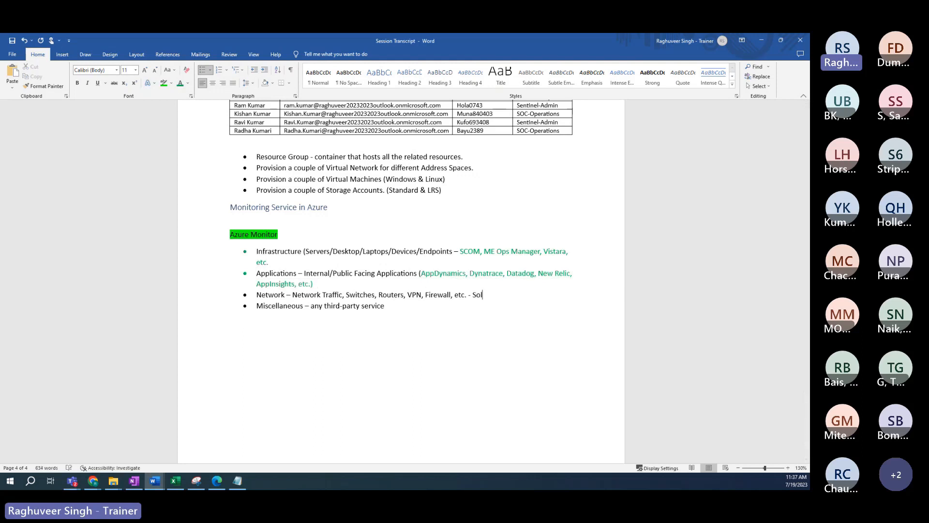
pyautogui.write('arri')
pyautogui.press('BackSpace')
pyautogui.write('winds, ')
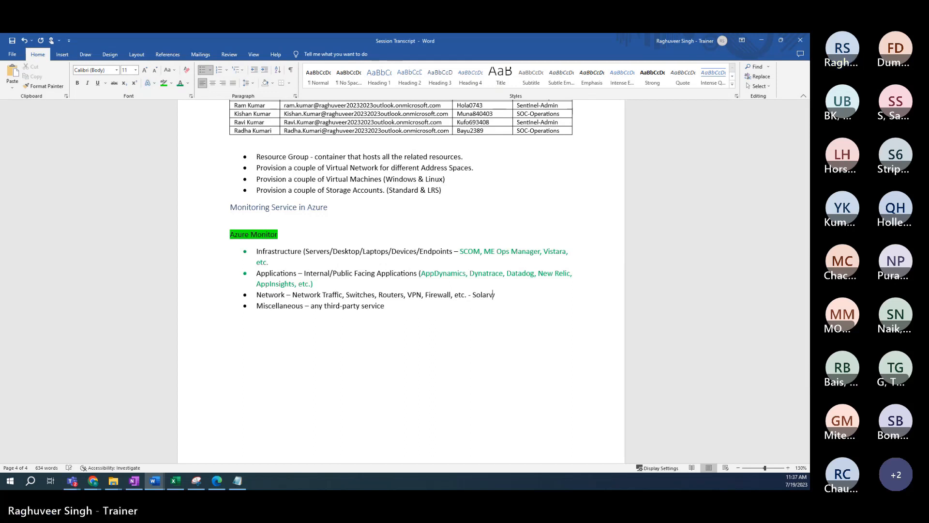
pyautogui.write('PRTG')
pyautogui.press('BackSpace')
pyautogui.press('BackSpace')
pyautogui.write('TG, etc.')
pyautogui.rightClick(490, 295)
pyautogui.click(477, 308)
pyautogui.moveTo(475, 295); pyautogui.dragTo(555, 297)
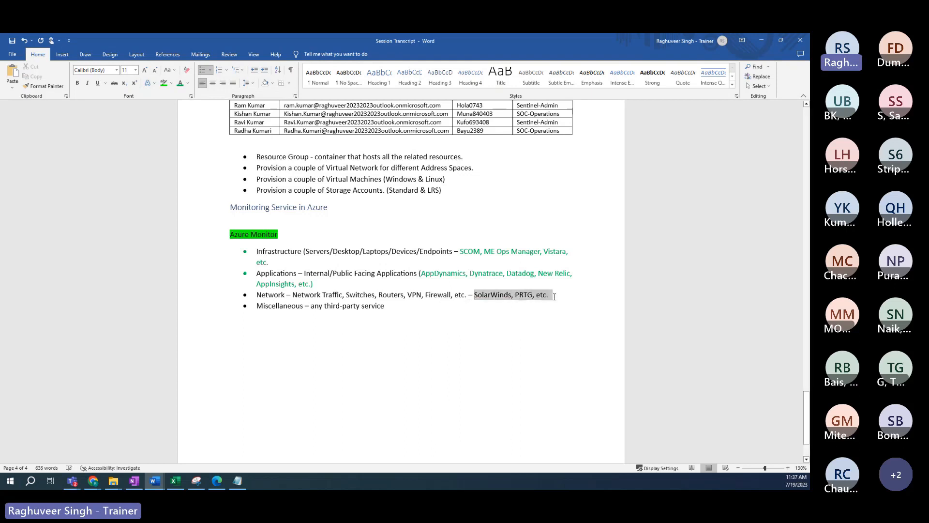
pyautogui.click(180, 84)
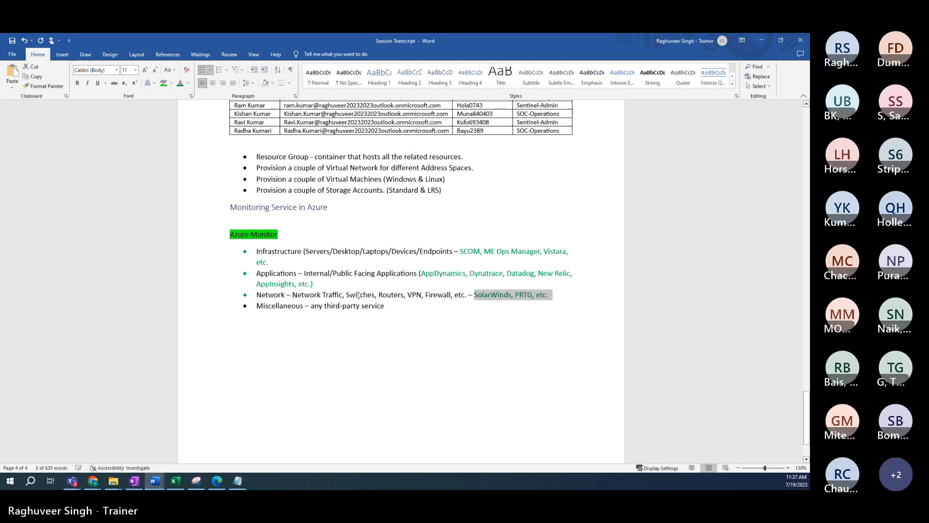
pyautogui.click(390, 306)
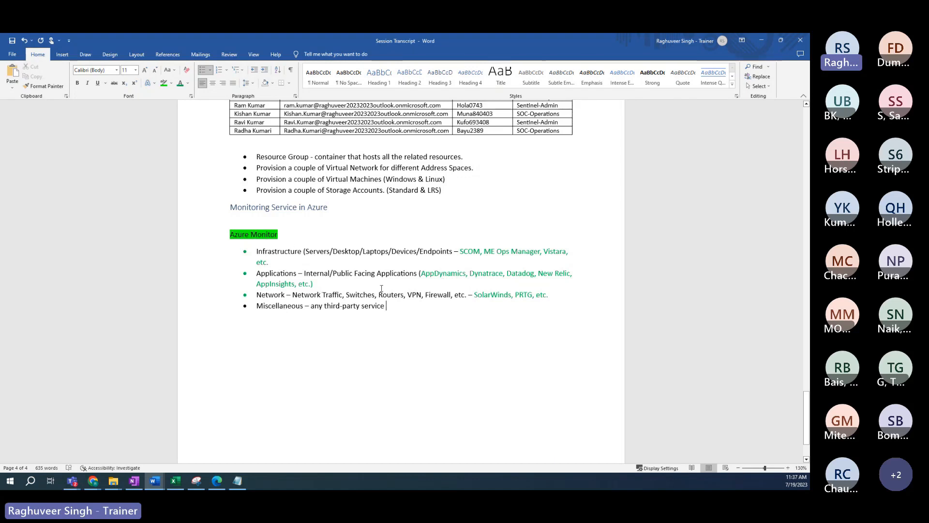
pyautogui.moveTo(256, 251); pyautogui.dragTo(389, 251)
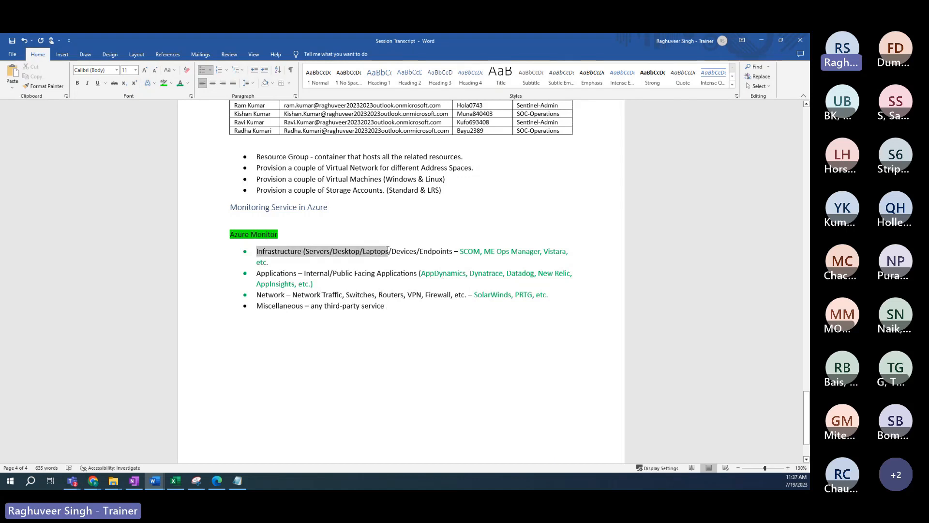
pyautogui.moveTo(258, 274); pyautogui.dragTo(377, 274)
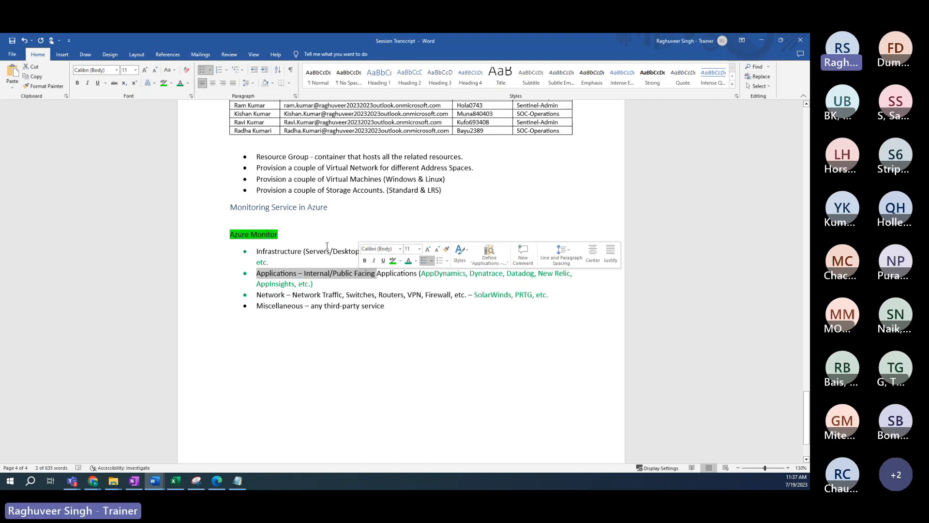
pyautogui.moveTo(267, 296); pyautogui.dragTo(404, 296)
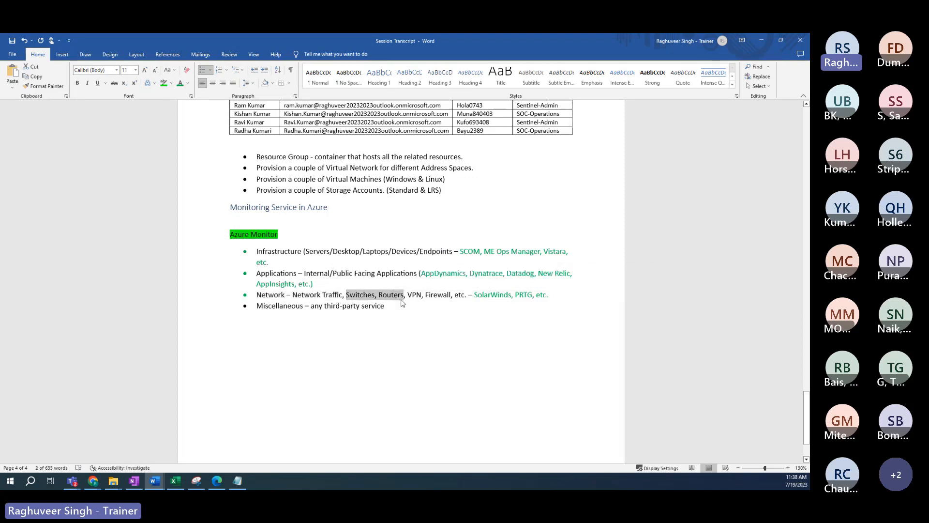
pyautogui.moveTo(405, 295); pyautogui.dragTo(423, 295)
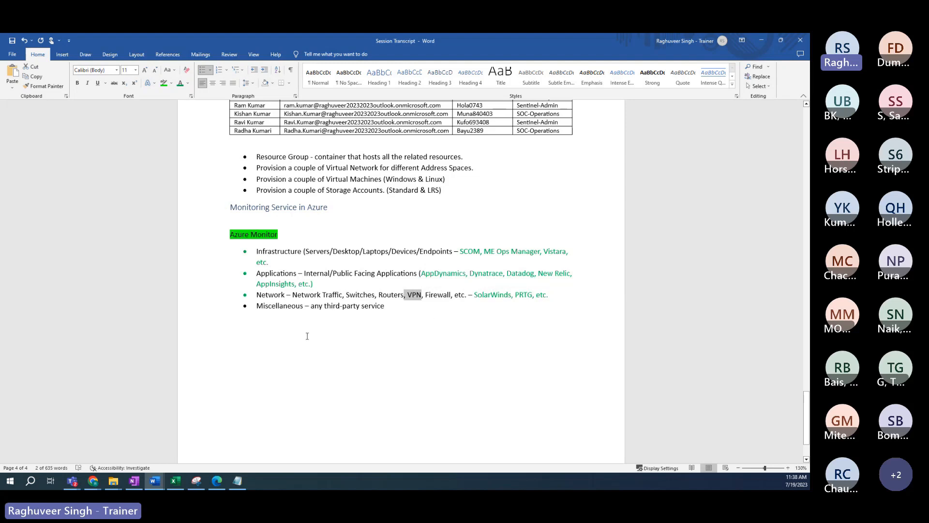
pyautogui.click(272, 329)
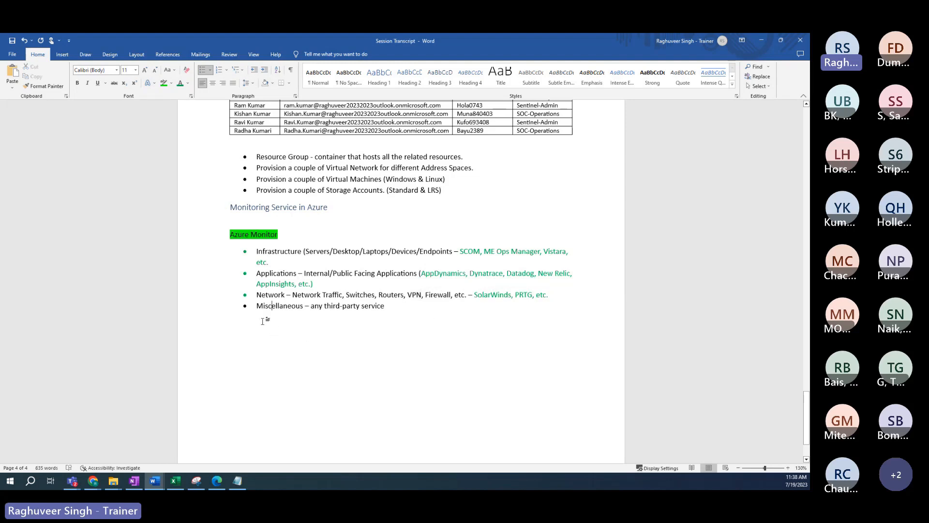
pyautogui.tripleClick(280, 236)
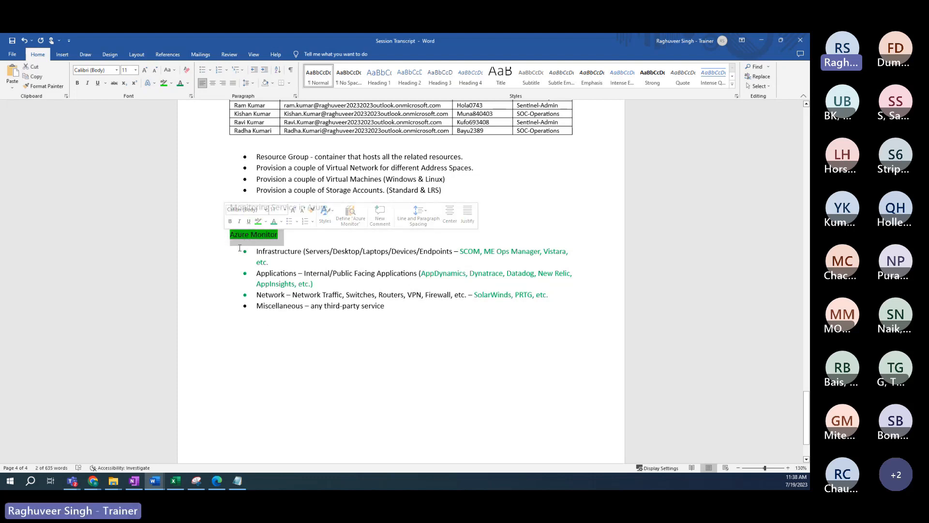
pyautogui.moveTo(256, 251); pyautogui.dragTo(409, 251)
pyautogui.moveTo(257, 274); pyautogui.dragTo(330, 274)
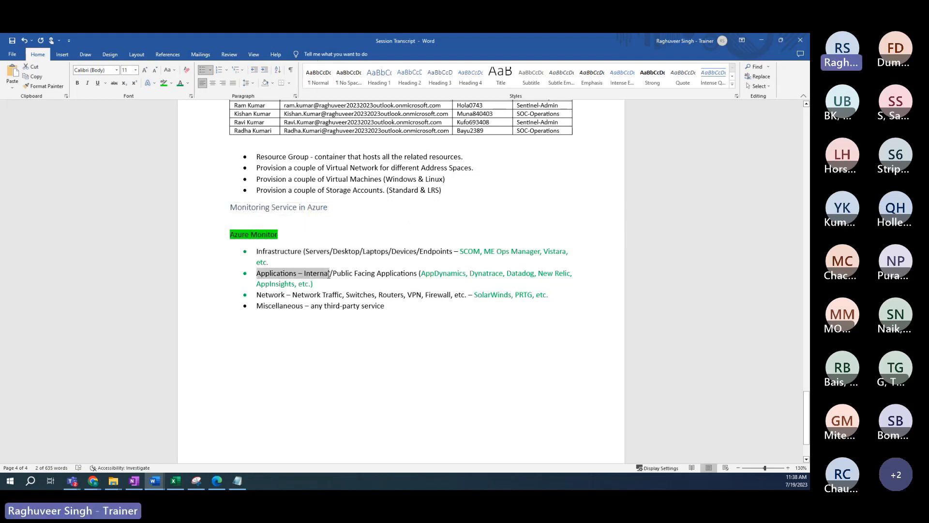
pyautogui.moveTo(257, 295); pyautogui.dragTo(316, 294)
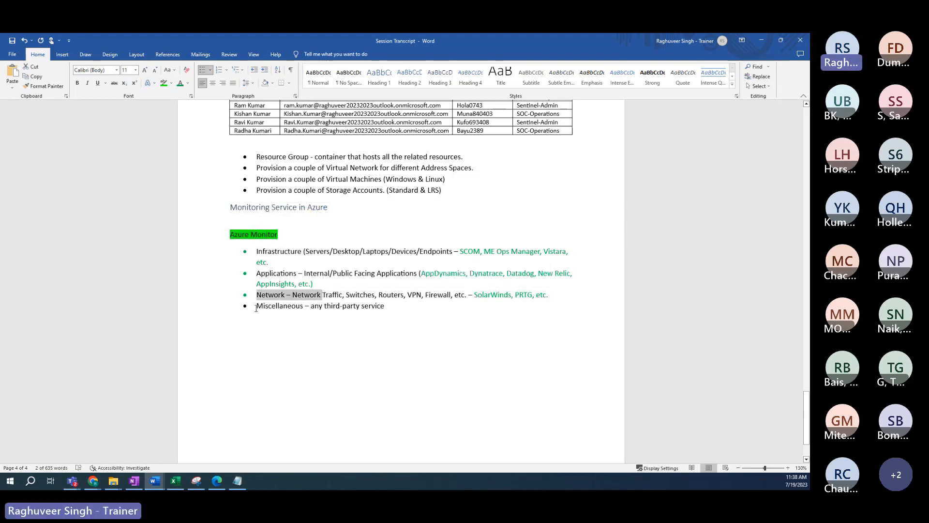
pyautogui.moveTo(257, 306); pyautogui.dragTo(359, 306)
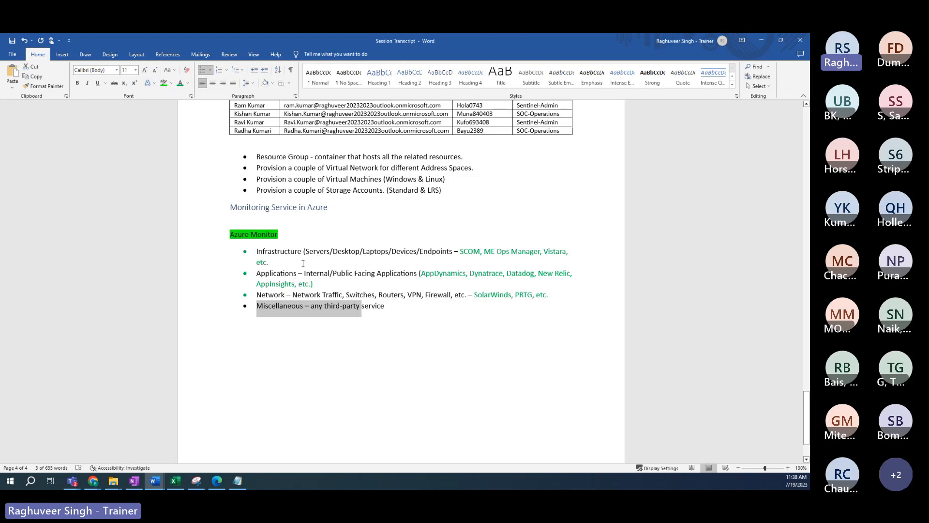
# Step: On the Monitor overview, mark the Insights heading and the Application and Container Insights cards
pyautogui.hotkey('alt', 'Tab')
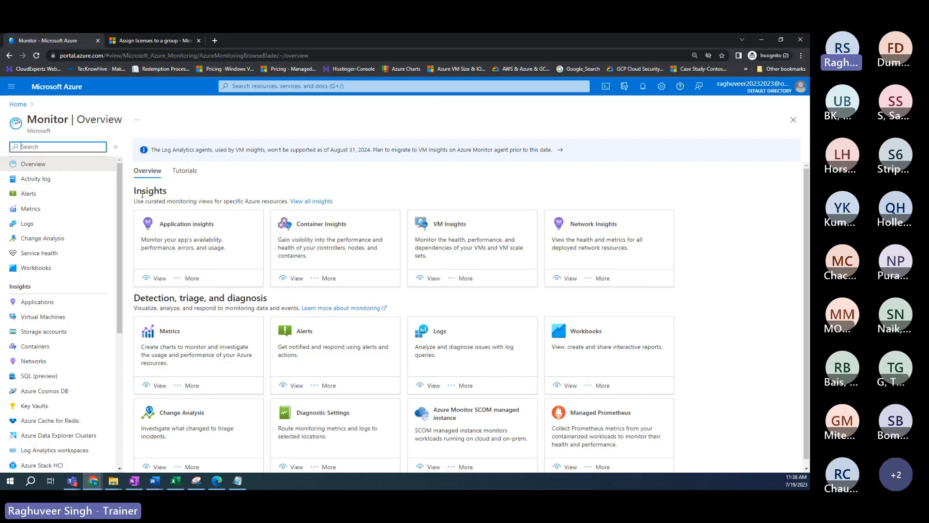
pyautogui.moveTo(134, 192); pyautogui.dragTo(172, 192)
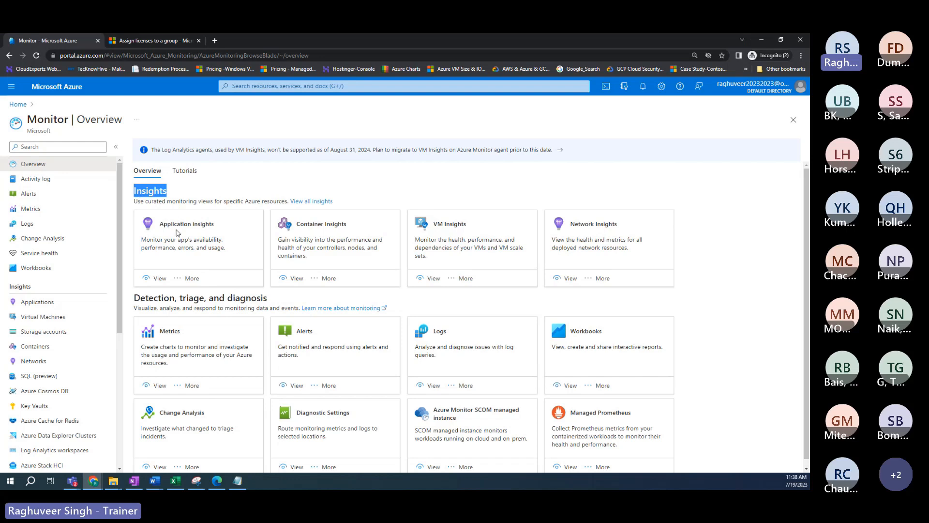
pyautogui.moveTo(141, 240); pyautogui.dragTo(220, 251)
pyautogui.moveTo(298, 224); pyautogui.dragTo(346, 224)
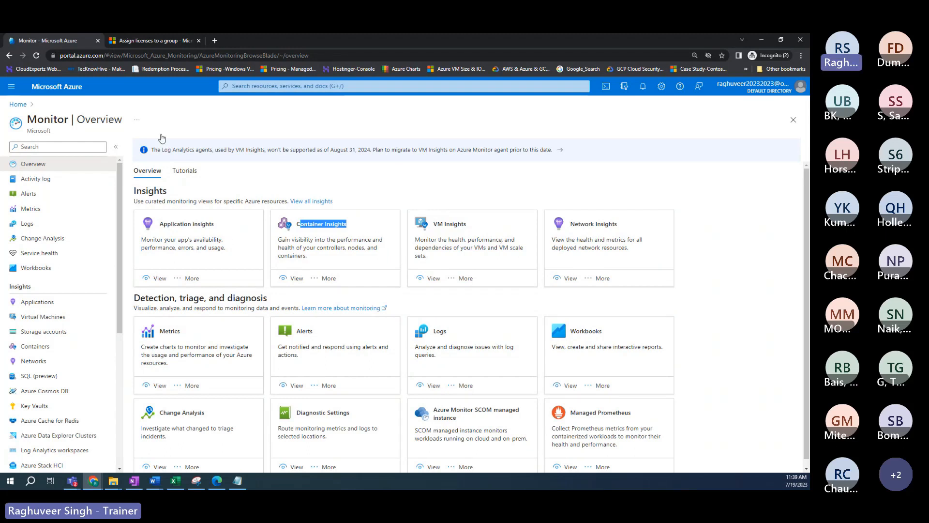
pyautogui.doubleClick(66, 118)
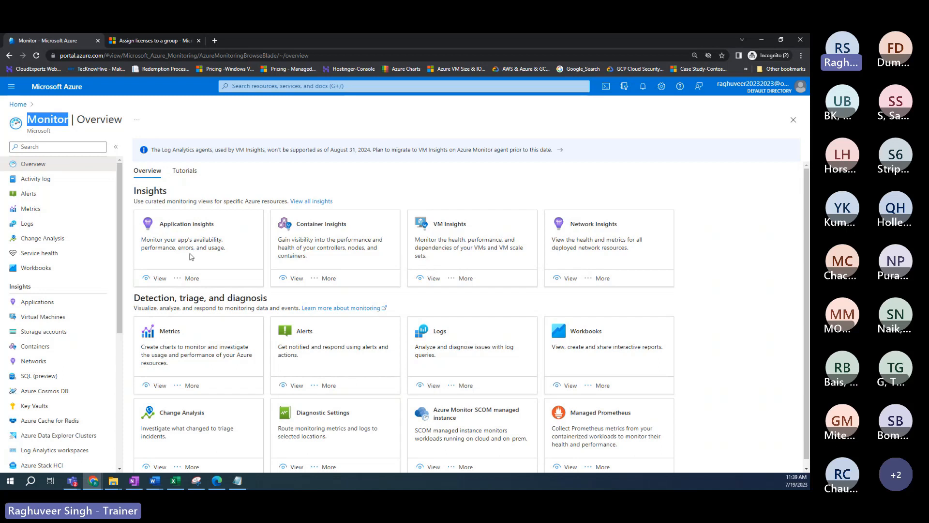
pyautogui.scroll(-1, 262, 268)
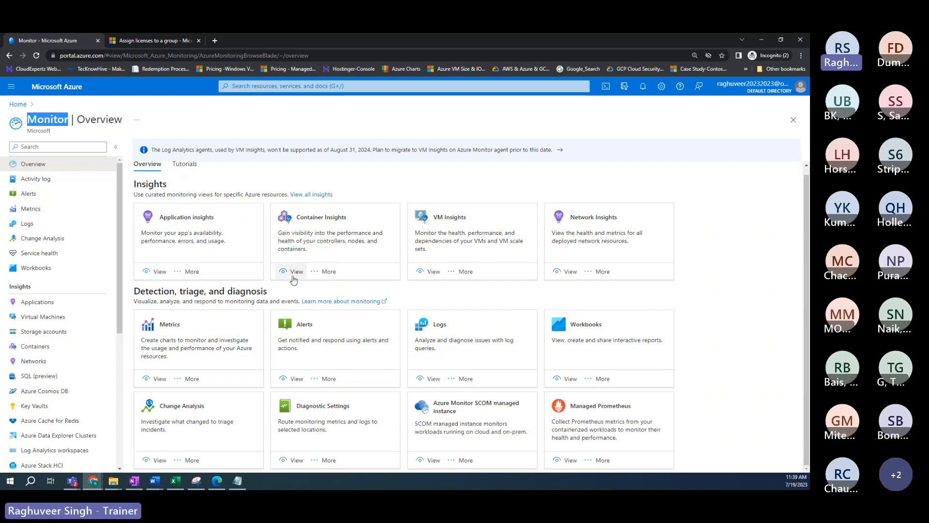
pyautogui.scroll(1, 416, 266)
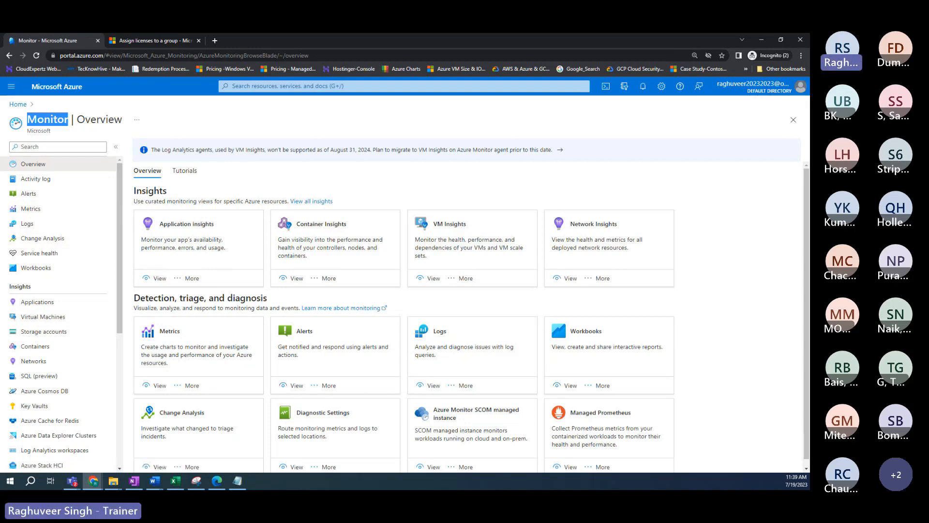
# Step: Switch from Chrome to the Session Transcript document in Word
pyautogui.hotkey('alt', 'Tab')
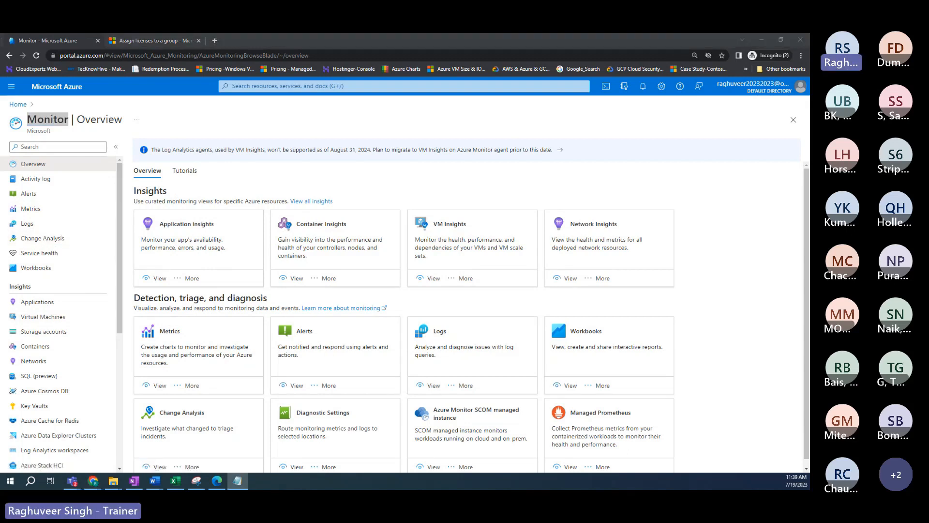
pyautogui.hotkey('alt', 'Tab')
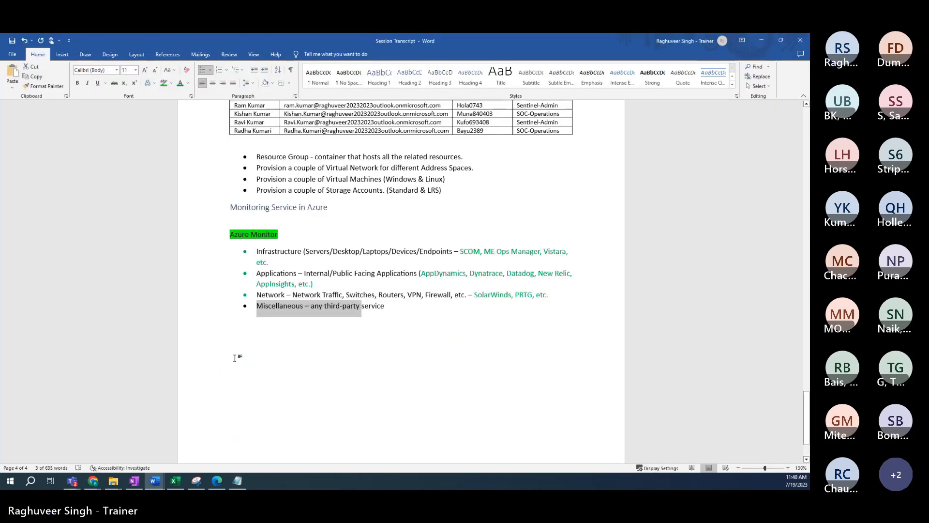
# Step: Add the bold heading 'Azure Monitor & Log Analytics' below the Miscellaneous bullet
pyautogui.click(427, 310)
pyautogui.press('Down')
pyautogui.write('Azure')
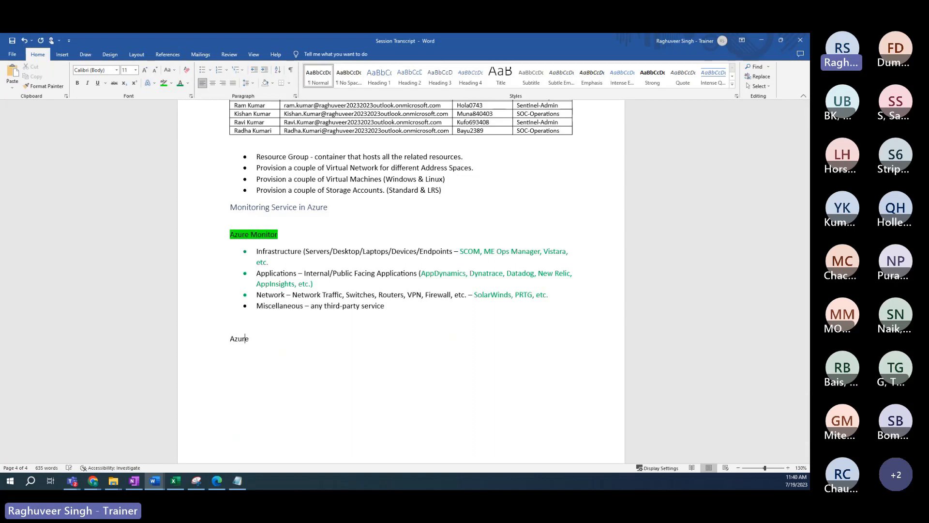
pyautogui.write(' Monitor & Log')
pyautogui.write('Analytics')
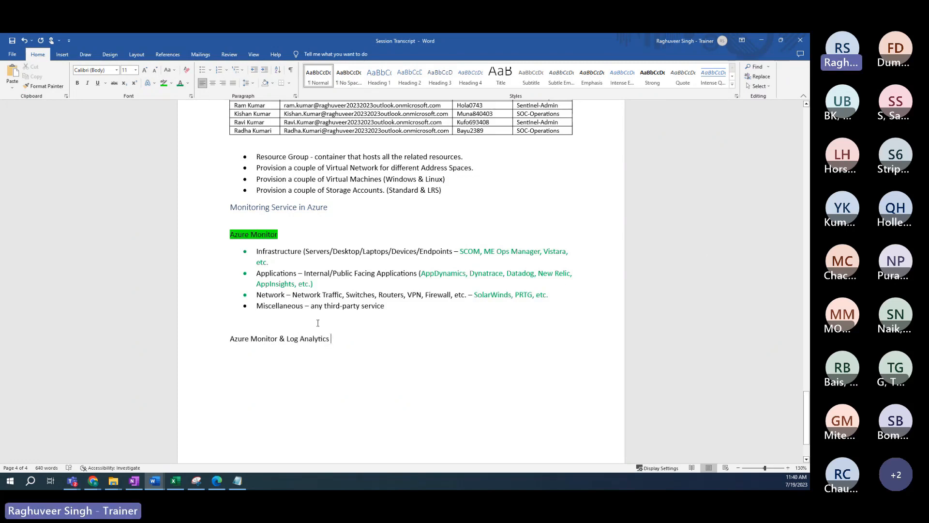
pyautogui.moveTo(229, 341); pyautogui.dragTo(336, 341)
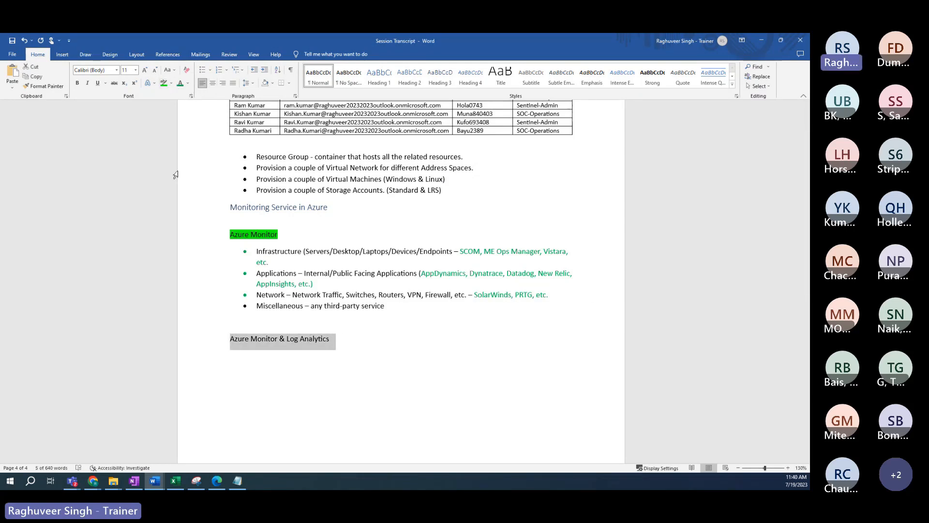
pyautogui.hotkey('ctrl', 'b')
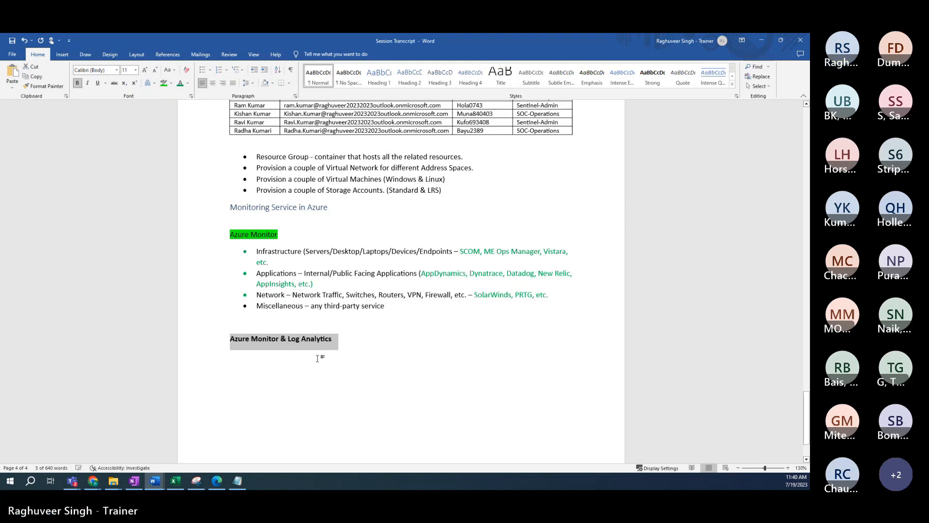
pyautogui.click(305, 351)
pyautogui.scroll(-2, 290, 339)
pyautogui.moveTo(230, 288); pyautogui.dragTo(274, 289)
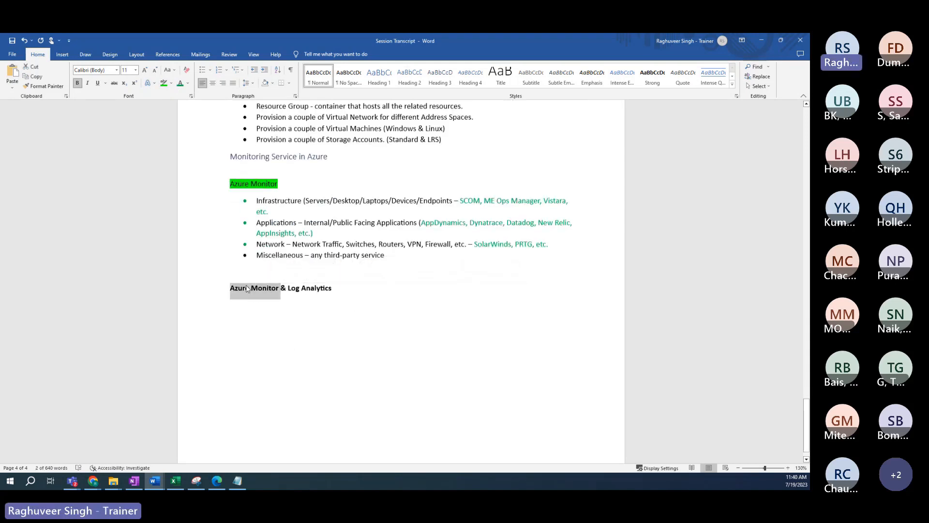
pyautogui.click(356, 295)
# Step: Add a line under the heading reading '(Monitoring)' and '(Logging)', separated by a tab
pyautogui.press('Return')
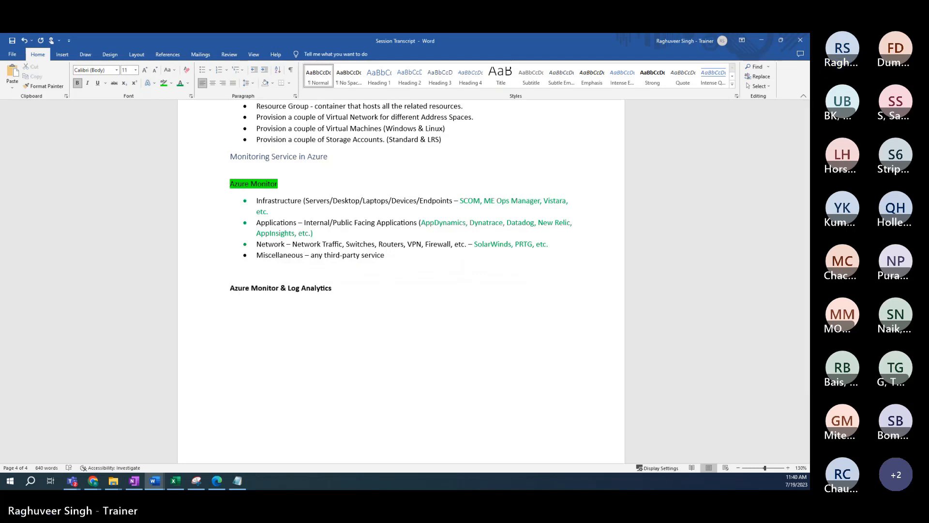
pyautogui.write('Monitoring)')
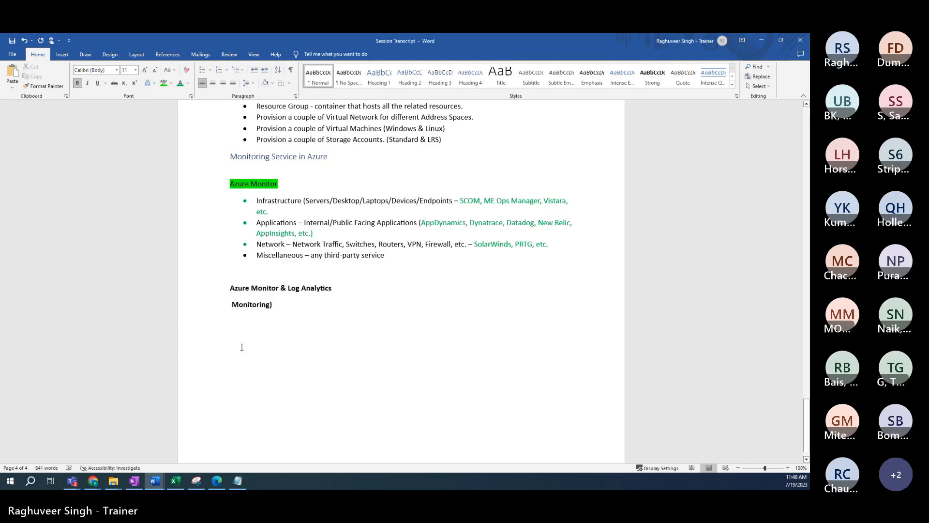
pyautogui.write('(')
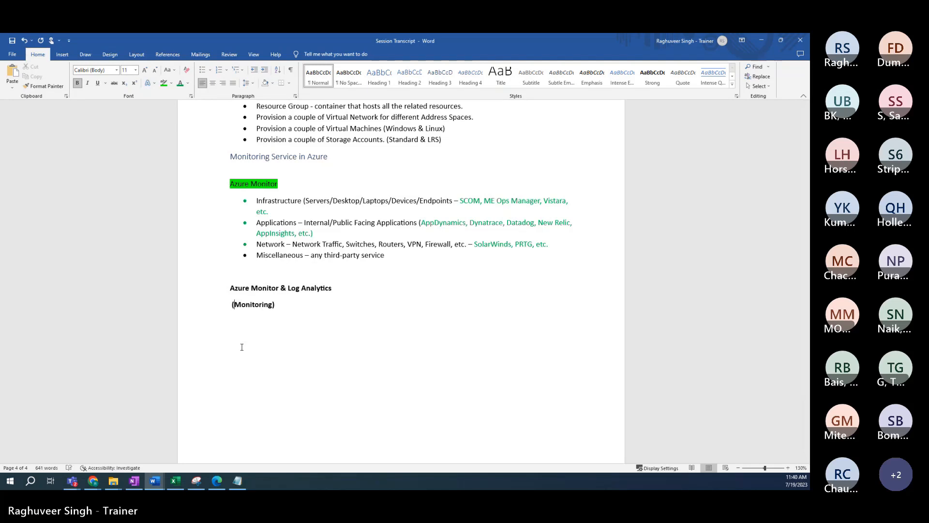
pyautogui.press('Tab')
pyautogui.write('Logging)')
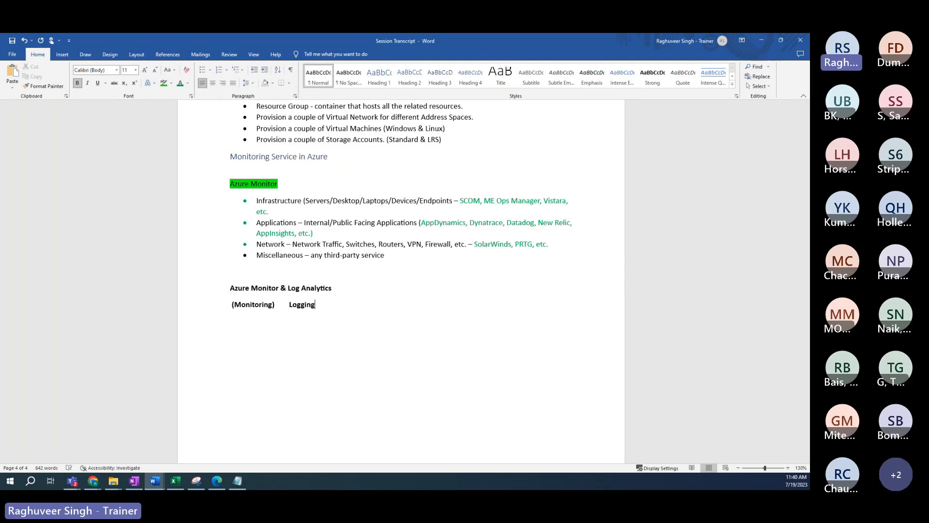
pyautogui.click(289, 305)
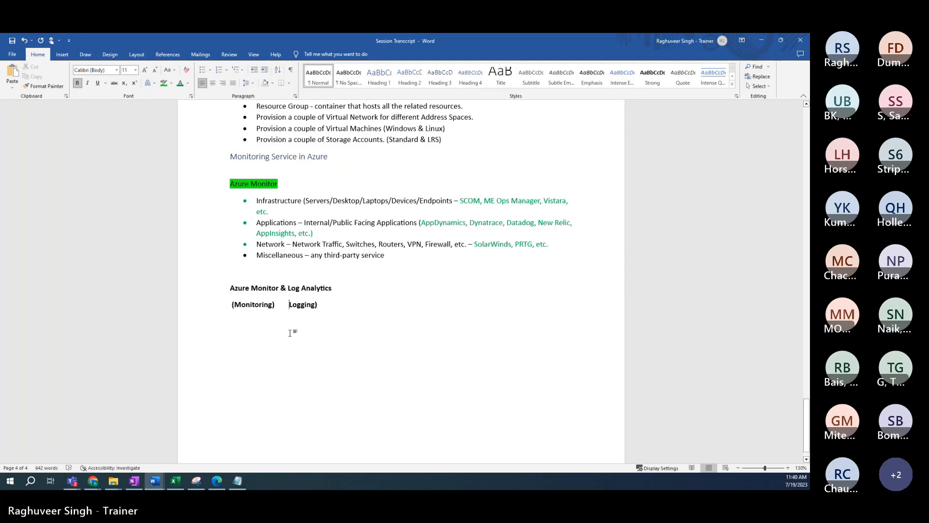
pyautogui.write('(')
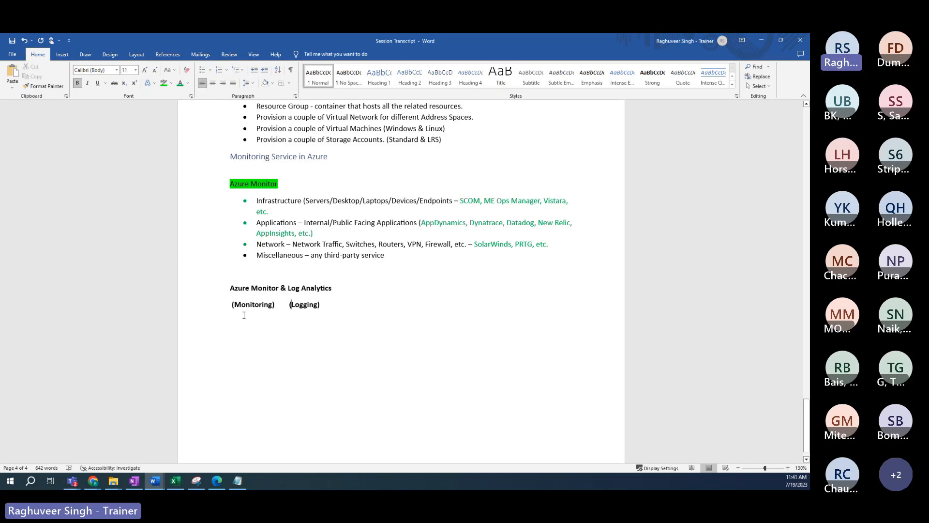
# Step: Point out 'Azure Monitor' and 'Log Analytics' in the heading, then return to the Azure Monitor overview
pyautogui.moveTo(289, 288); pyautogui.dragTo(336, 289)
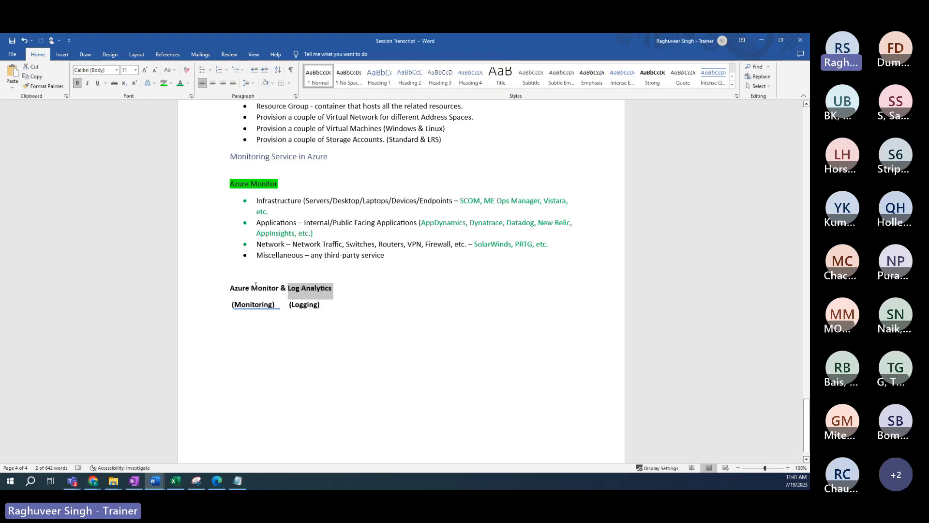
pyautogui.click(318, 305)
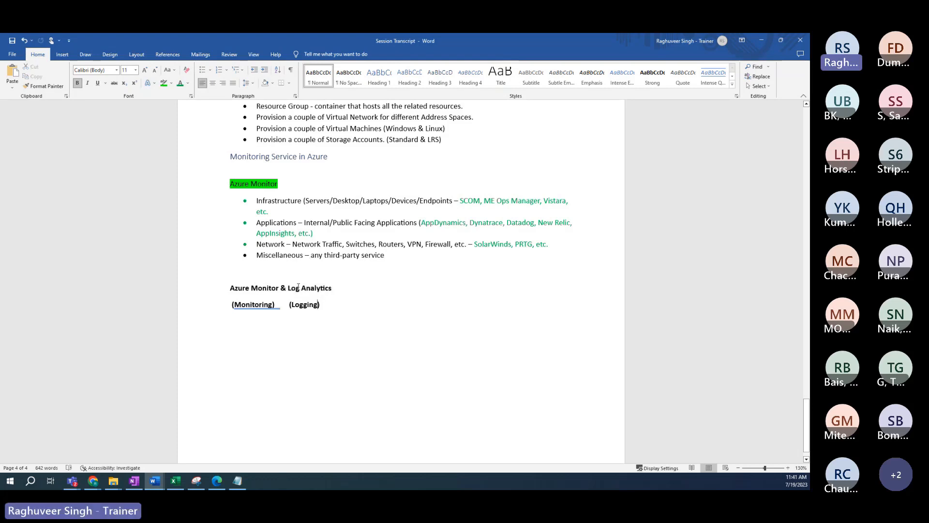
pyautogui.moveTo(288, 288); pyautogui.dragTo(236, 289)
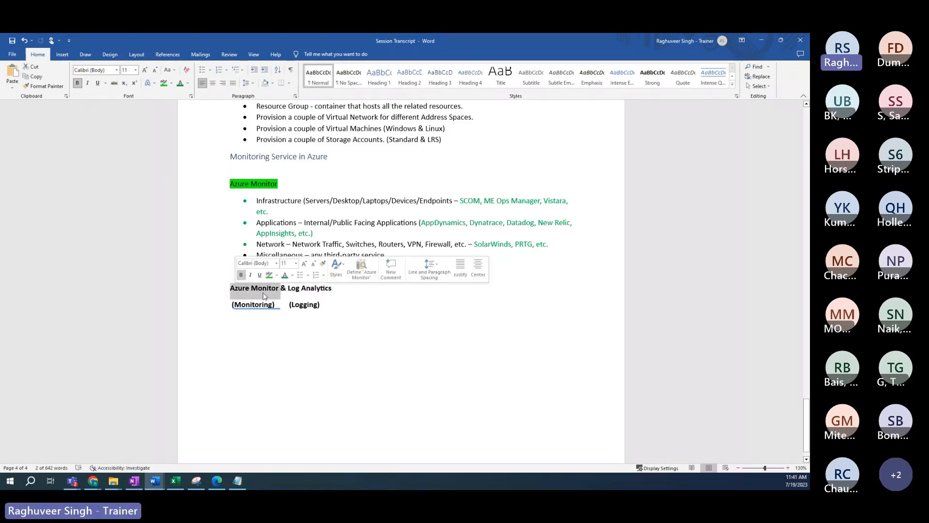
pyautogui.moveTo(288, 289); pyautogui.dragTo(333, 289)
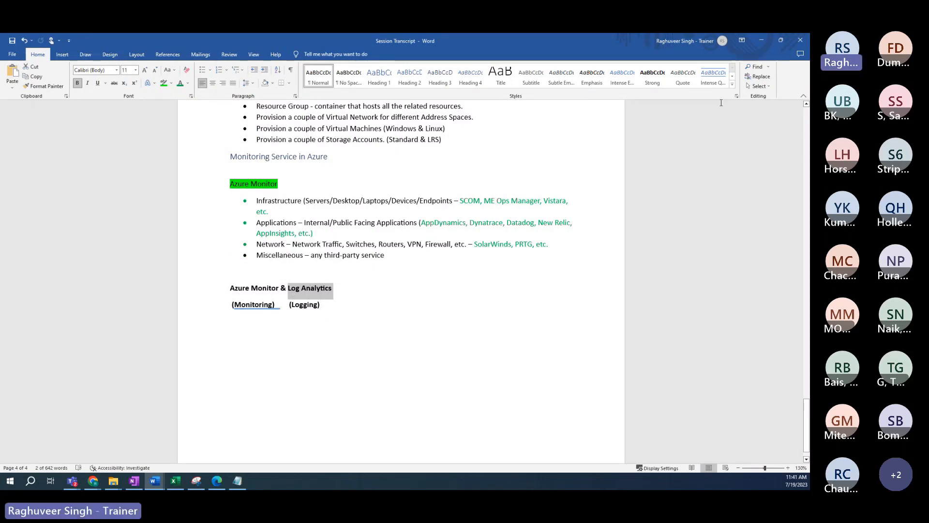
pyautogui.click(762, 39)
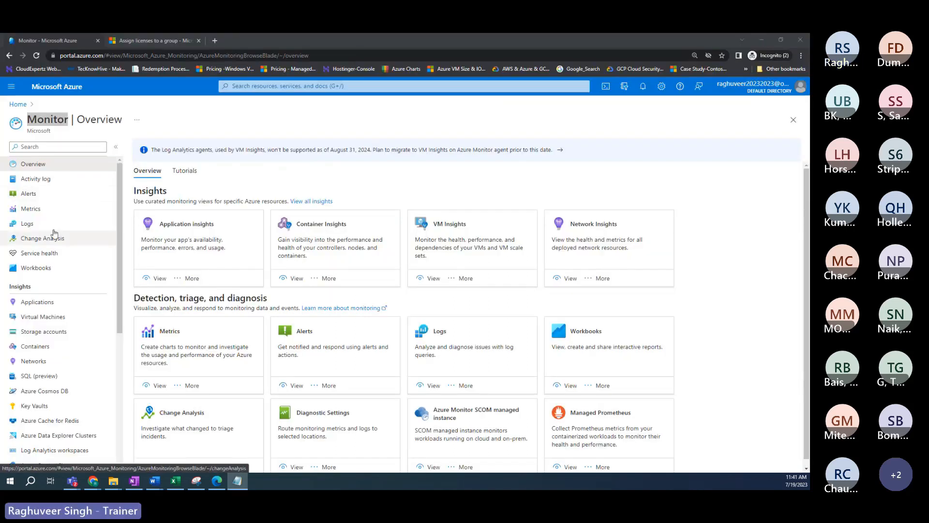
# Step: From the Azure Home page, open the AzureMonitorLAW and then the VM-1 virtual machines
pyautogui.click(18, 104)
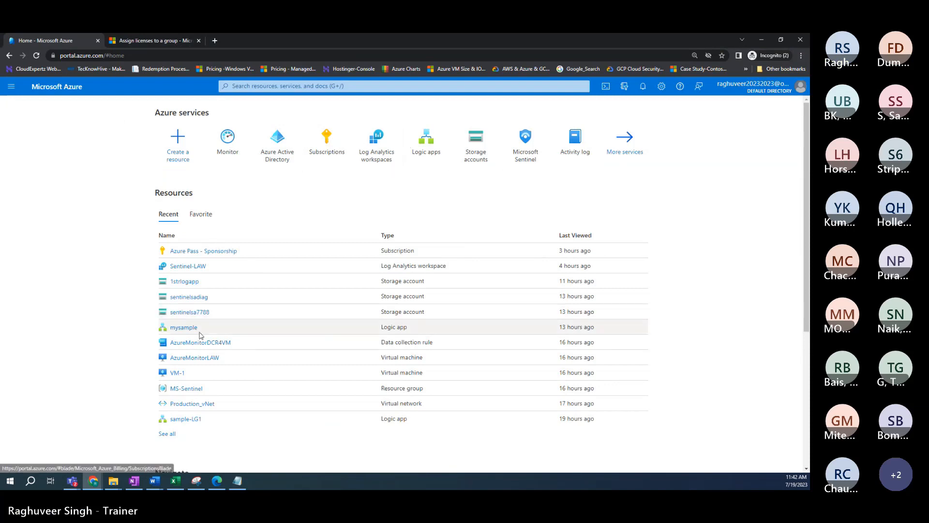
pyautogui.click(186, 357)
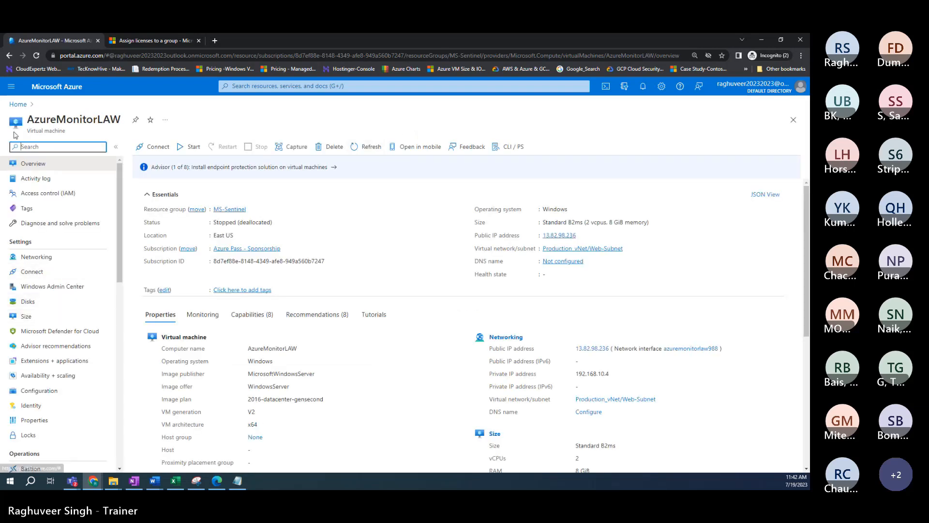
pyautogui.click(18, 104)
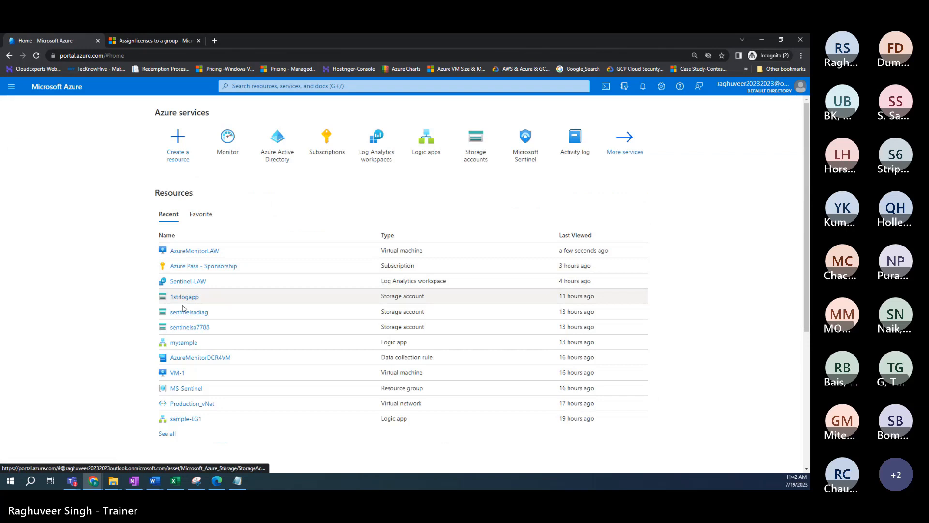
pyautogui.click(180, 373)
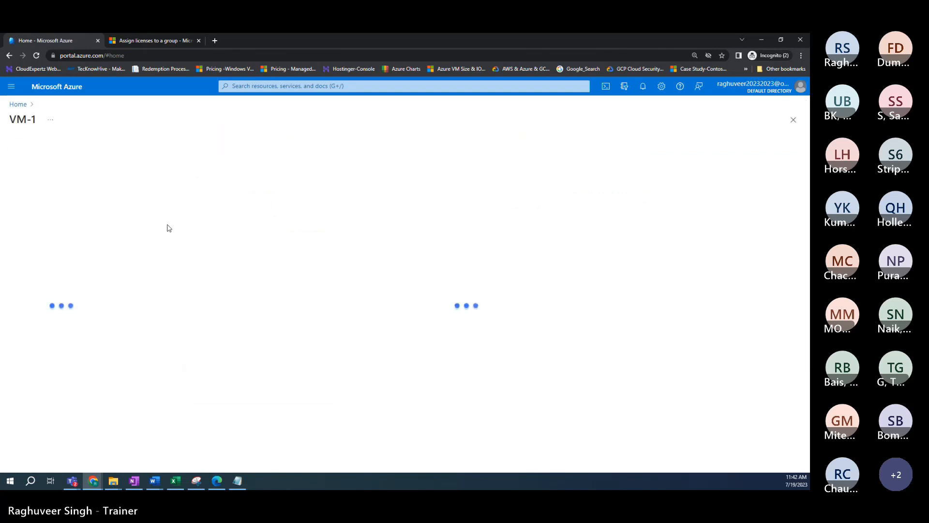
# Step: Search the portal for 'virtul' and open the Virtual machines service list
pyautogui.click(258, 87)
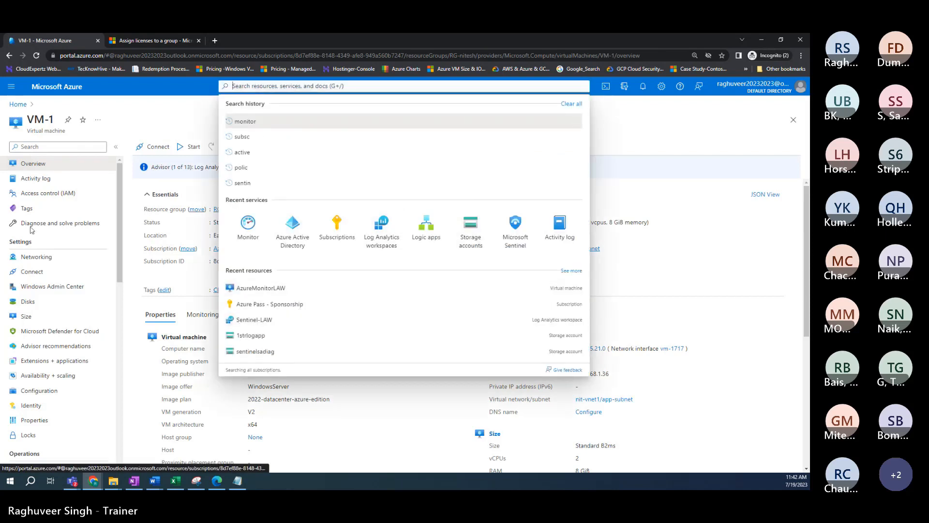
pyautogui.write('v')
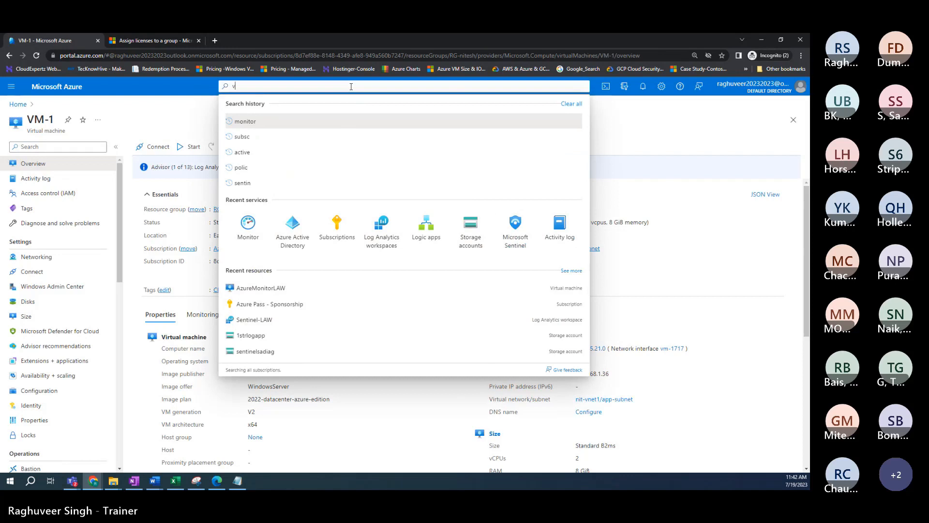
pyautogui.write('irtul')
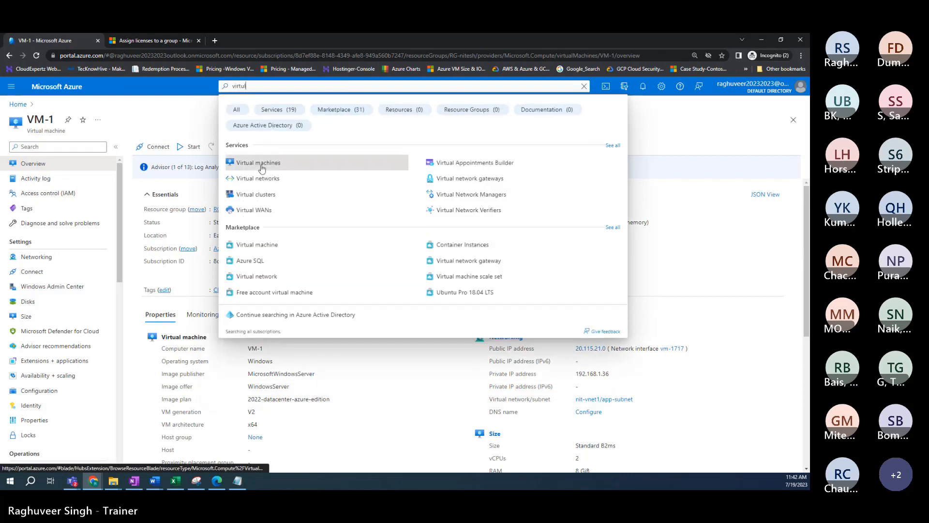
pyautogui.click(261, 165)
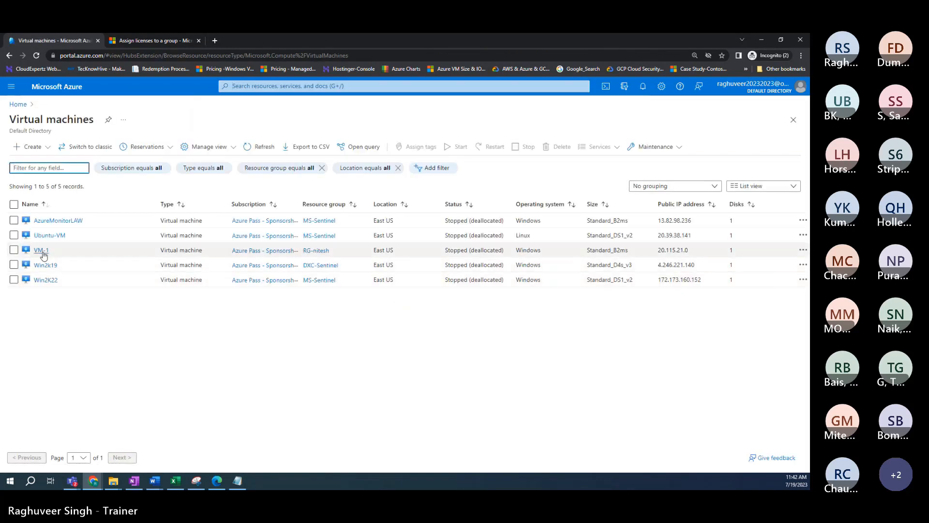
# Step: Start enabling VM insights on Win2k19, trying Log Analytics agent with Sentinel-LAW, then reverting to Azure Monitor agent
pyautogui.click(44, 265)
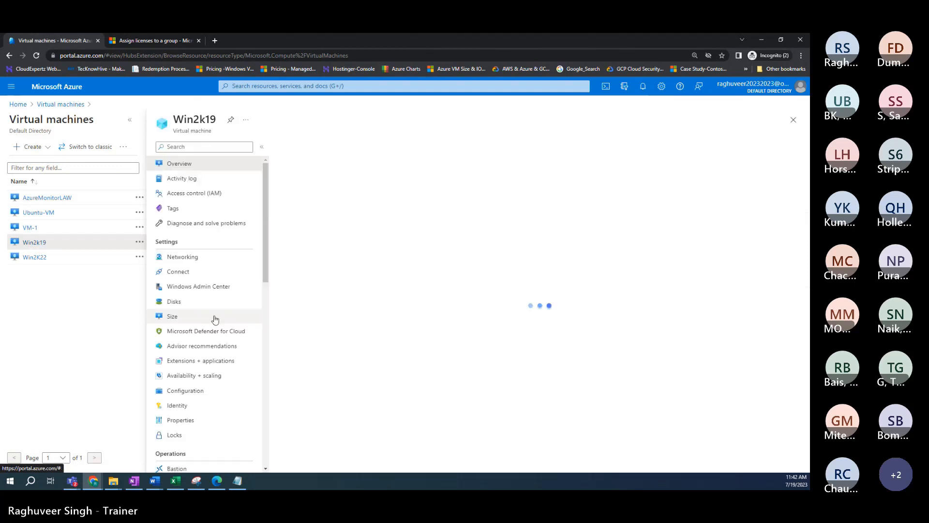
pyautogui.scroll(-6, 213, 324)
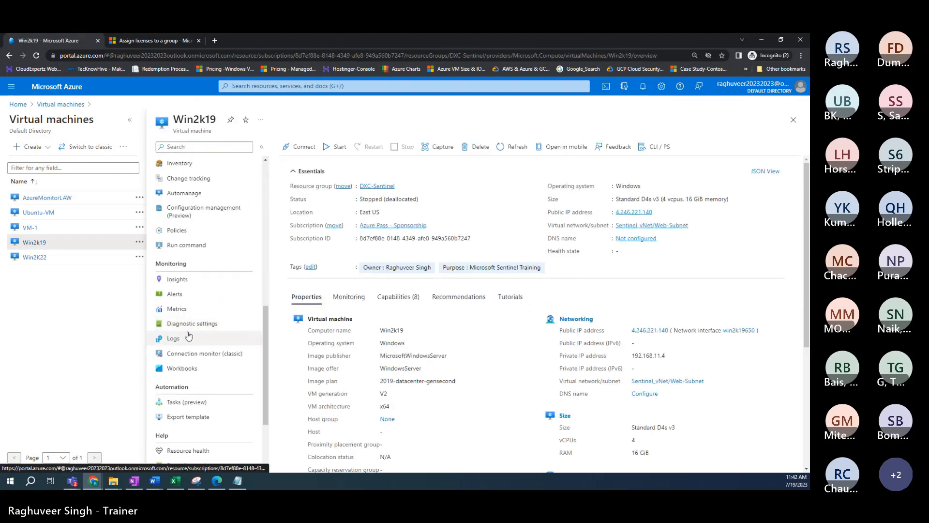
pyautogui.click(178, 279)
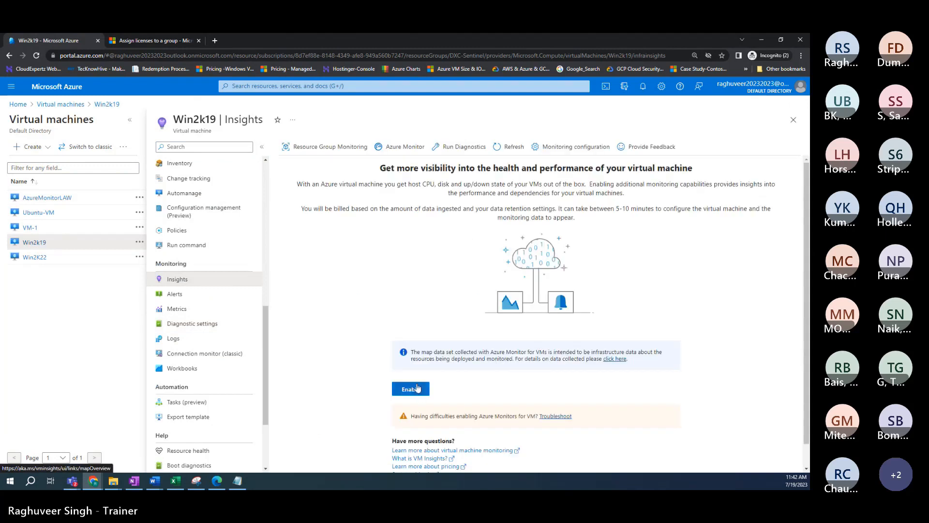
pyautogui.click(417, 388)
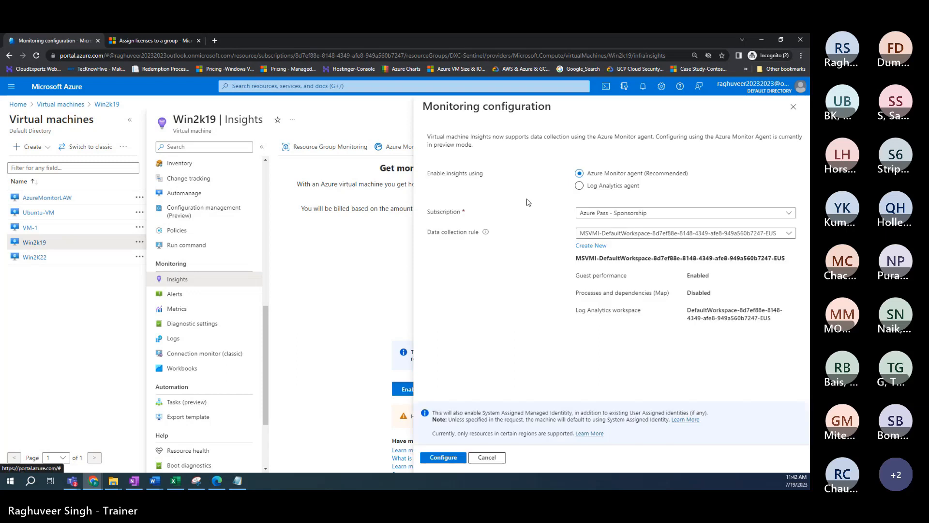
pyautogui.click(593, 187)
pyautogui.click(611, 236)
pyautogui.click(607, 252)
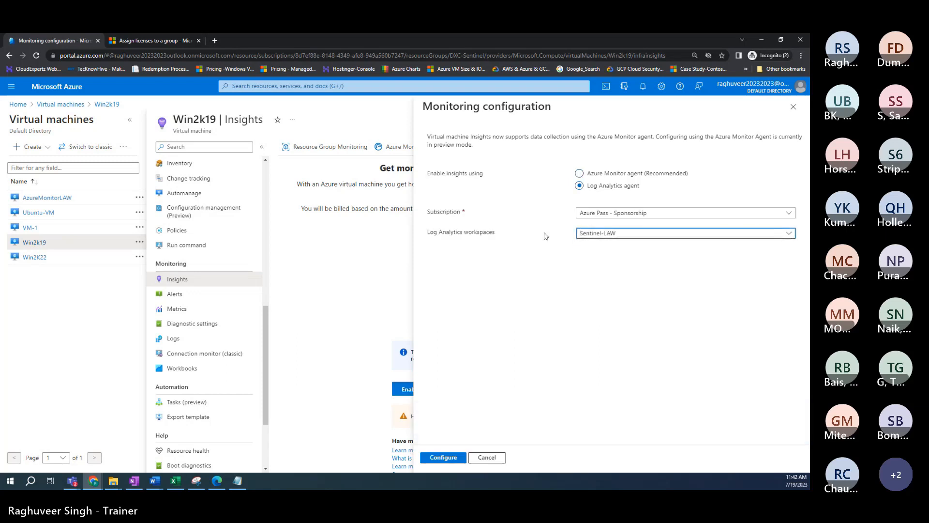
pyautogui.click(587, 175)
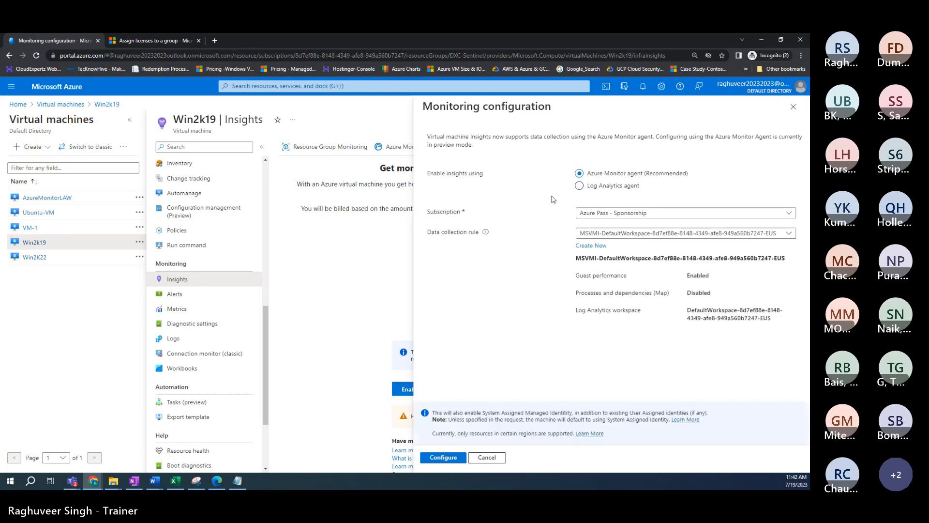
# Step: Go to Log Analytics workspaces and discard the unsaved monitoring edits
pyautogui.click(270, 89)
pyautogui.click(407, 229)
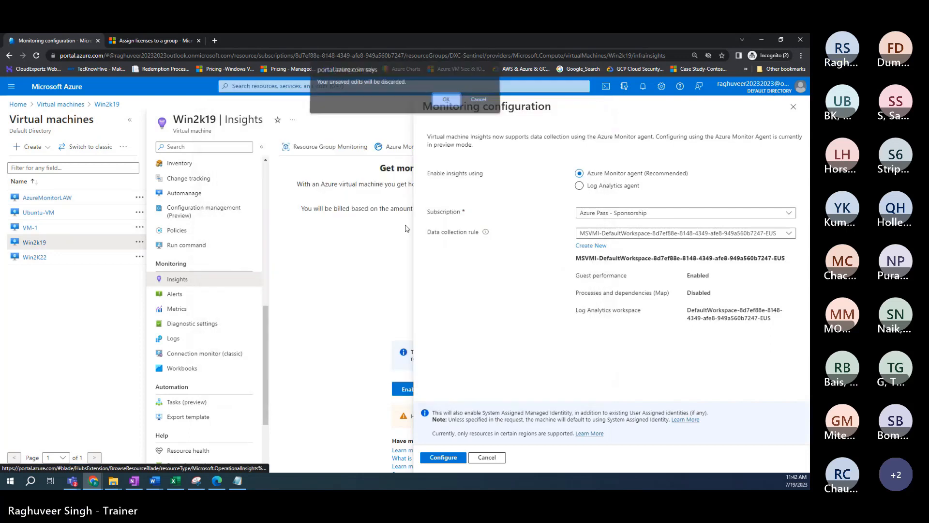
pyautogui.click(448, 99)
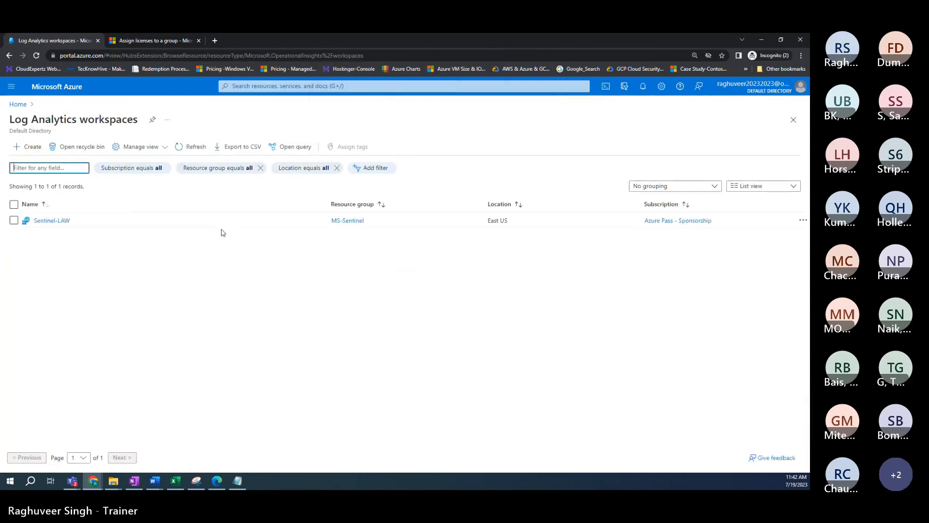
# Step: Open the Sentinel-LAW workspace, check its Agents, and return to Overview
pyautogui.click(53, 221)
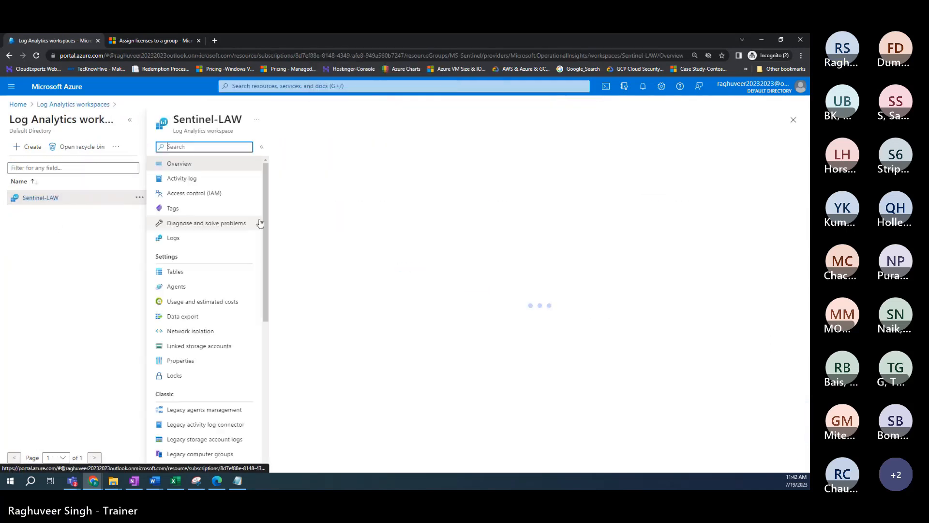
pyautogui.click(183, 290)
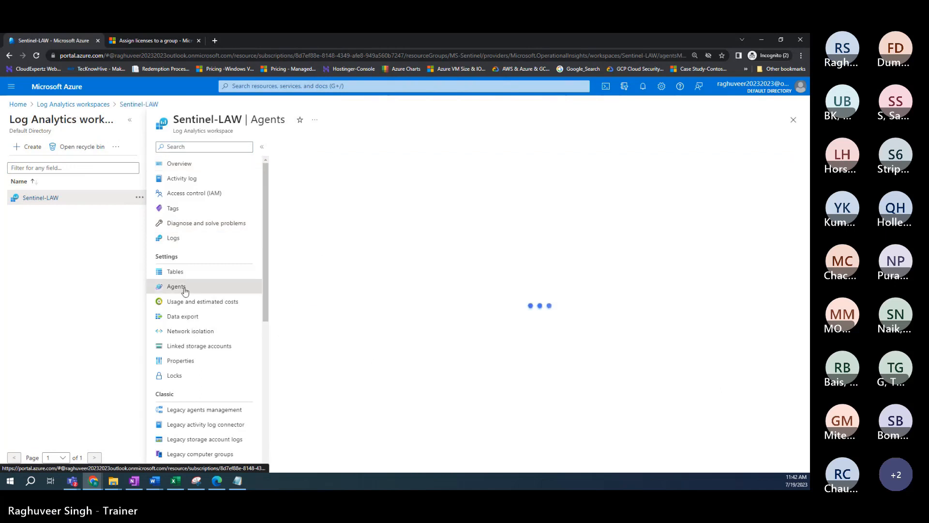
pyautogui.click(180, 164)
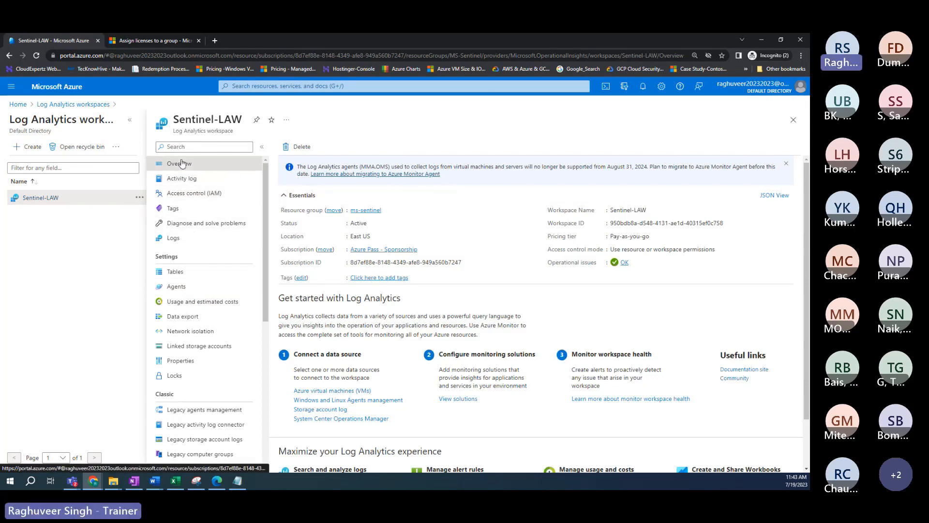
# Step: Highlight the MMA retirement notice: support ending August 31, 2024 and migrating to Azure Monitor Agent
pyautogui.moveTo(297, 166); pyautogui.dragTo(431, 182)
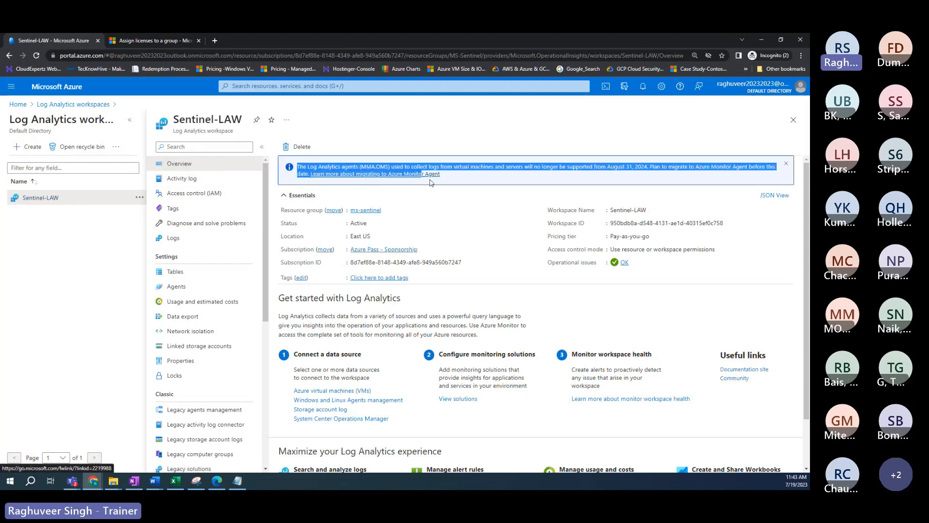
pyautogui.click(458, 186)
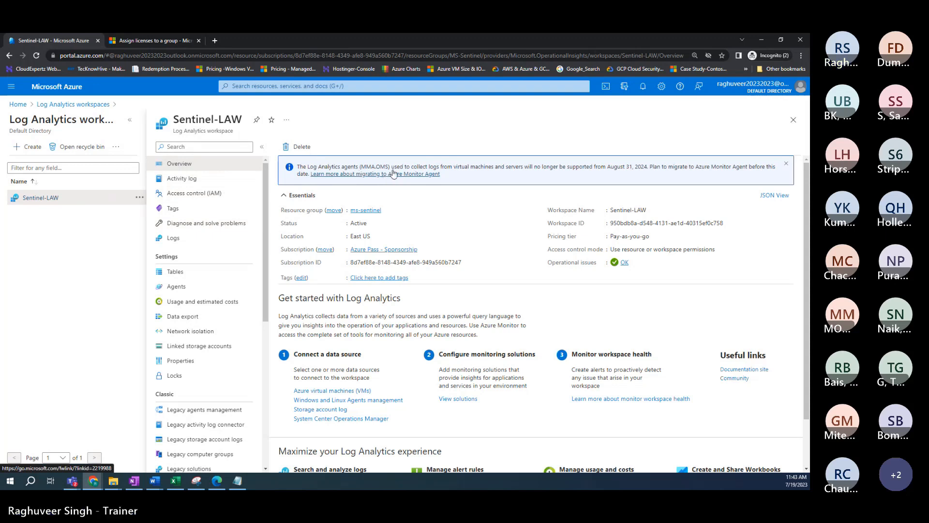
pyautogui.moveTo(429, 166); pyautogui.dragTo(646, 168)
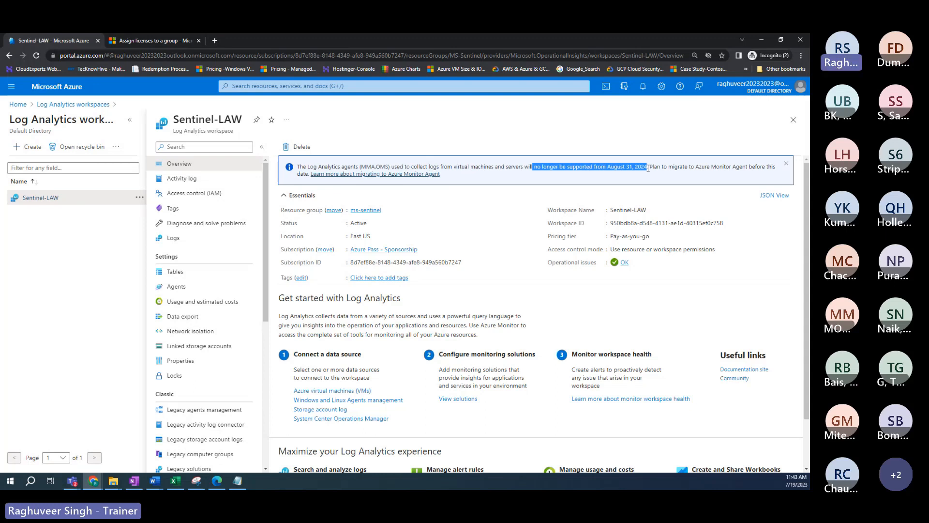
pyautogui.click(657, 177)
pyautogui.moveTo(649, 168); pyautogui.dragTo(749, 169)
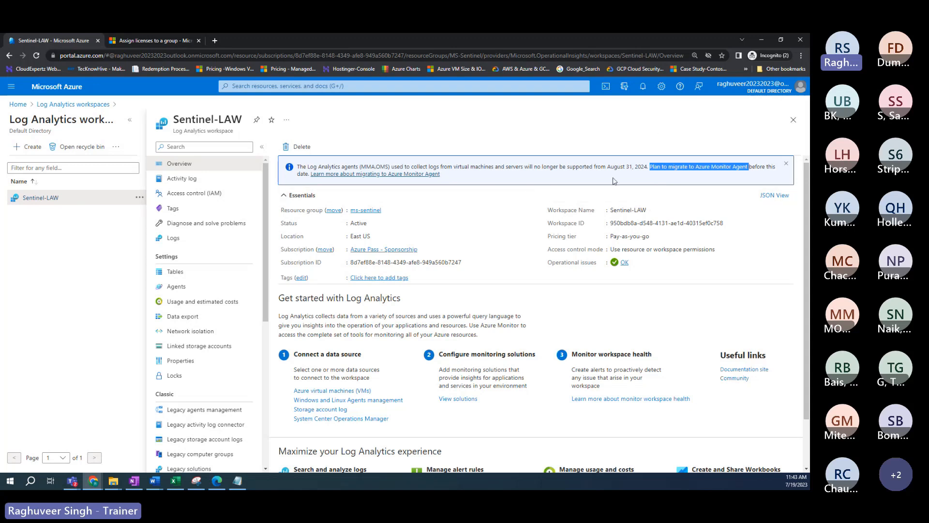
pyautogui.moveTo(608, 167); pyautogui.dragTo(649, 167)
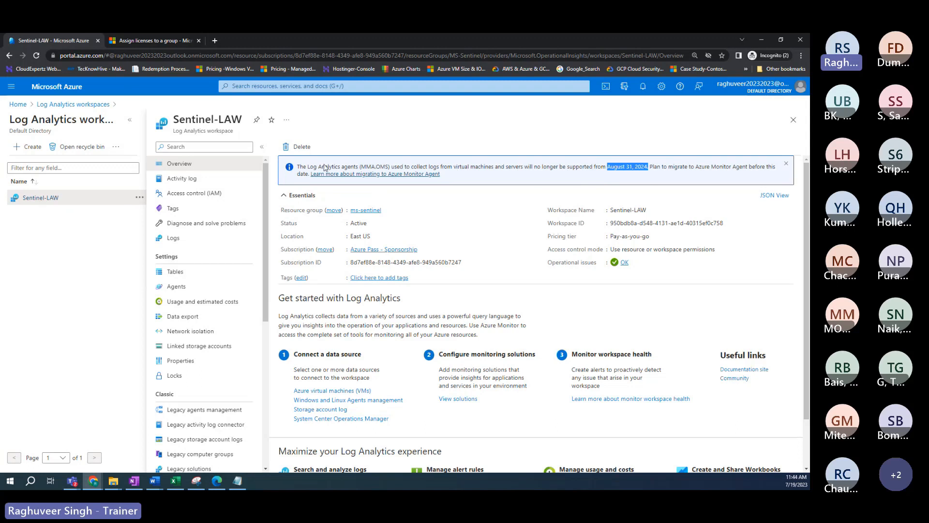
pyautogui.moveTo(319, 167); pyautogui.dragTo(377, 168)
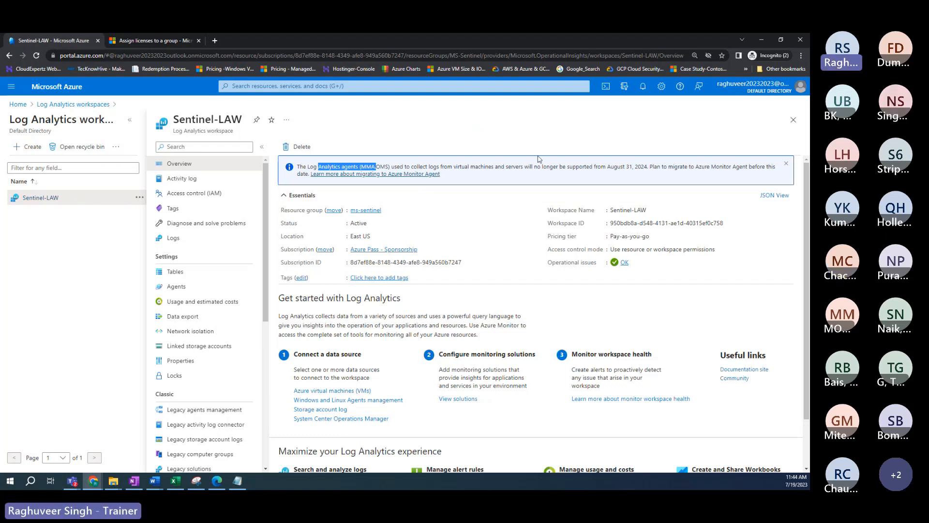
# Step: Minimize Chrome, bring Session Transcript forward, and highlight 'Log Analytics' and 'Azure Monitor' in the heading
pyautogui.click(758, 42)
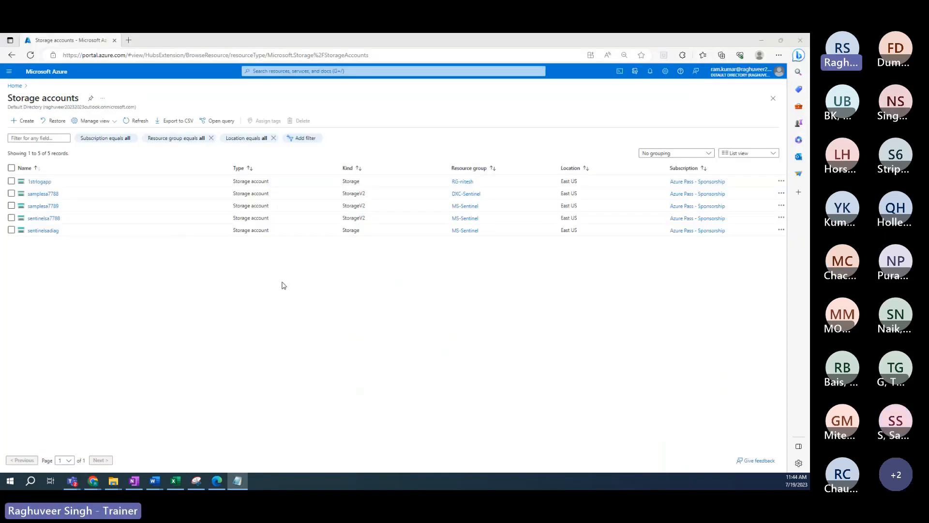
pyautogui.moveTo(156, 481)
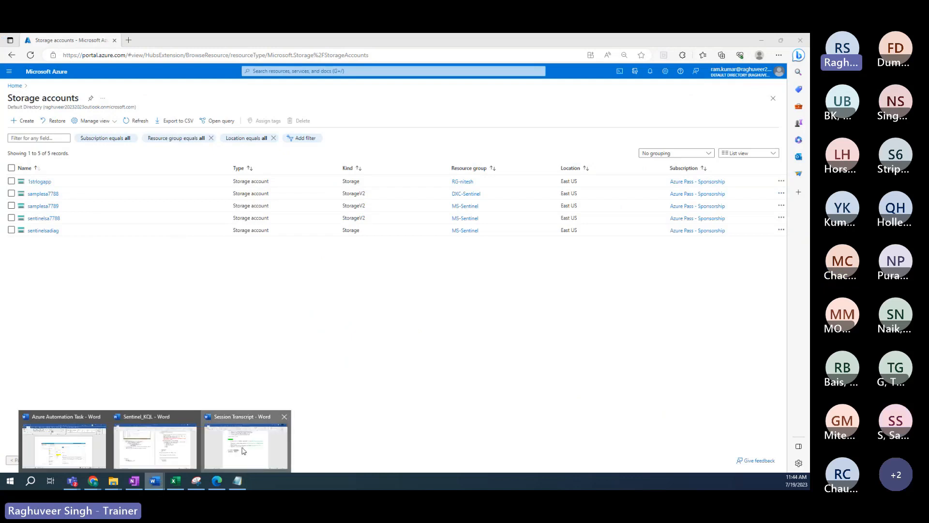
pyautogui.click(216, 455)
pyautogui.click(329, 268)
pyautogui.moveTo(281, 288); pyautogui.dragTo(338, 289)
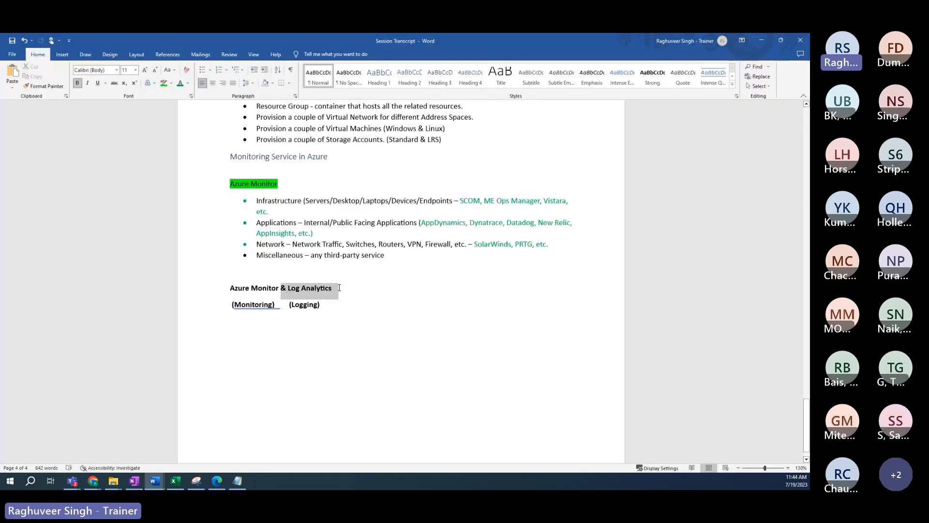
pyautogui.click(273, 288)
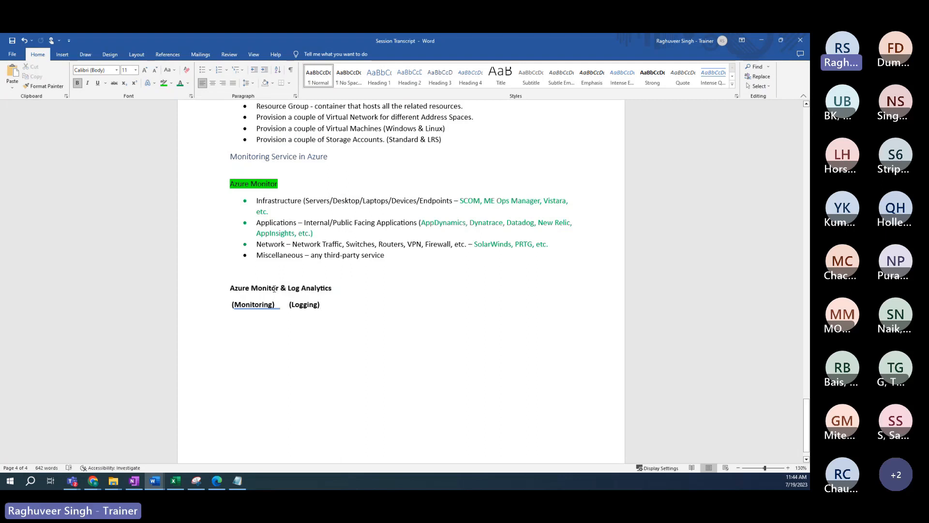
pyautogui.moveTo(279, 288); pyautogui.dragTo(231, 289)
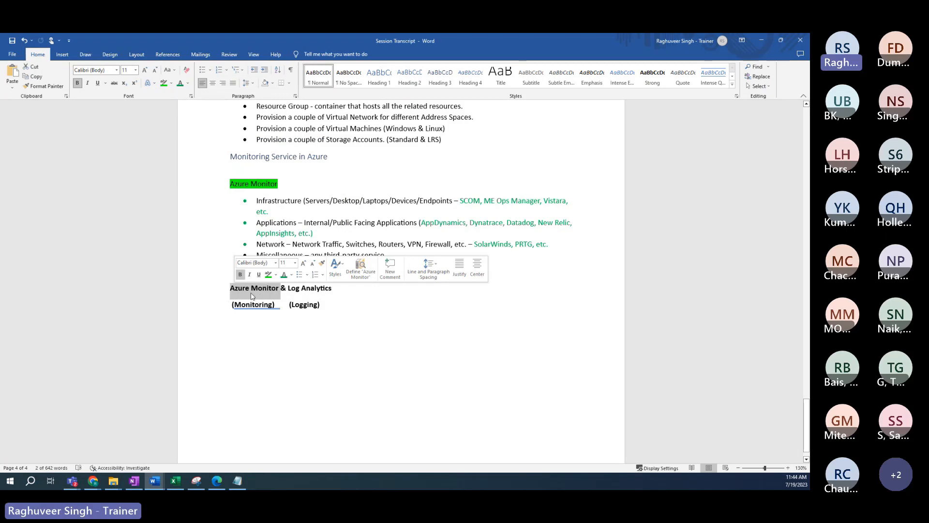
# Step: Accept the proofing corrections on '(Monitoring)' and delete extra spaces before '(Logging)'
pyautogui.click(244, 306)
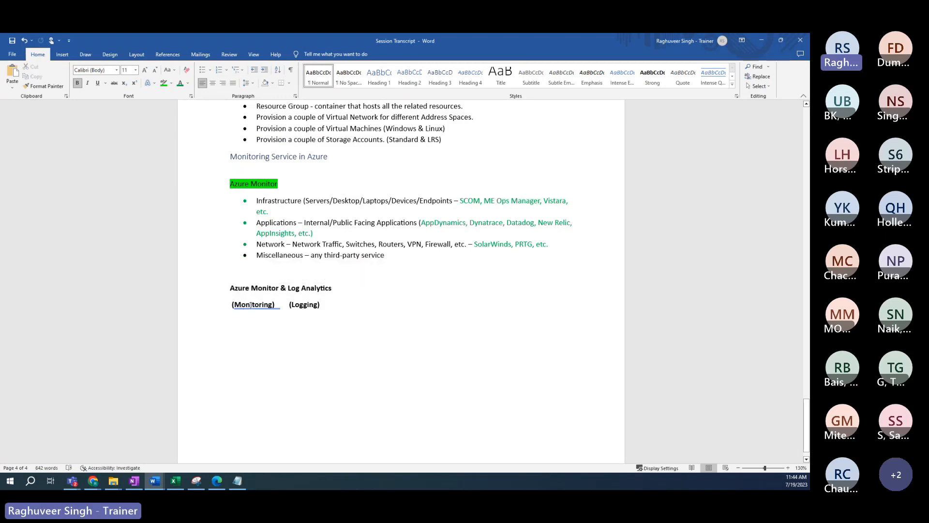
pyautogui.rightClick(251, 305)
pyautogui.click(243, 316)
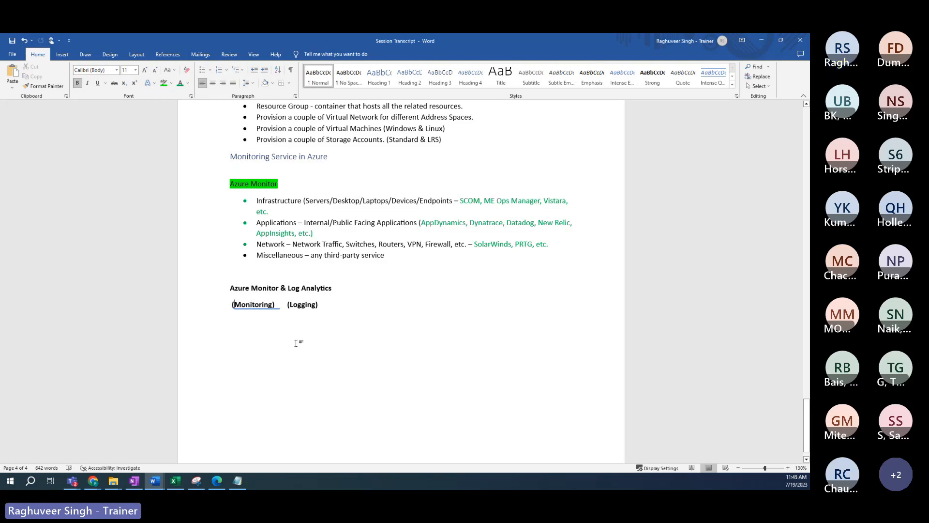
pyautogui.rightClick(256, 305)
pyautogui.click(239, 314)
pyautogui.click(283, 307)
pyautogui.press('BackSpace')
pyautogui.press('BackSpace')
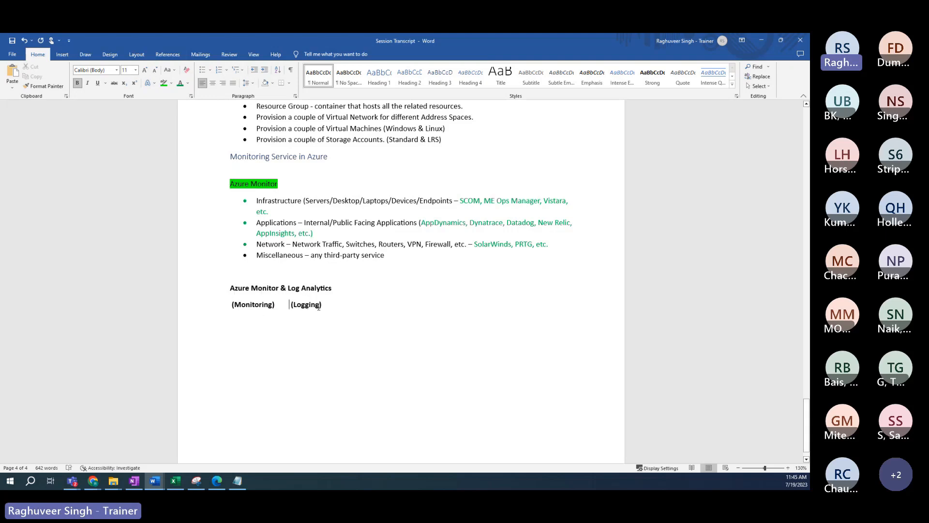
# Step: Change the first label to read '(Monitoring + Logging)'
pyautogui.click(274, 305)
pyautogui.write('+')
pyautogui.press('BackSpace')
pyautogui.write('+ ')
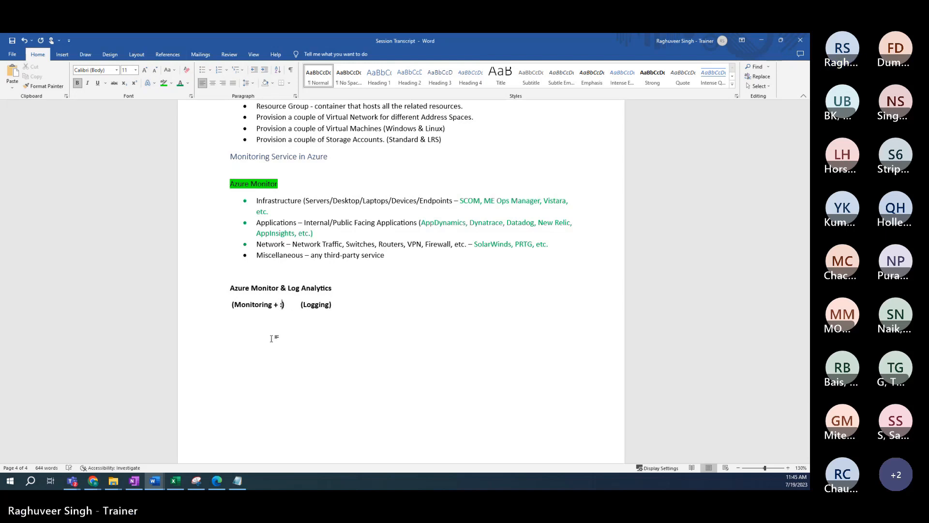
pyautogui.write('Logging')
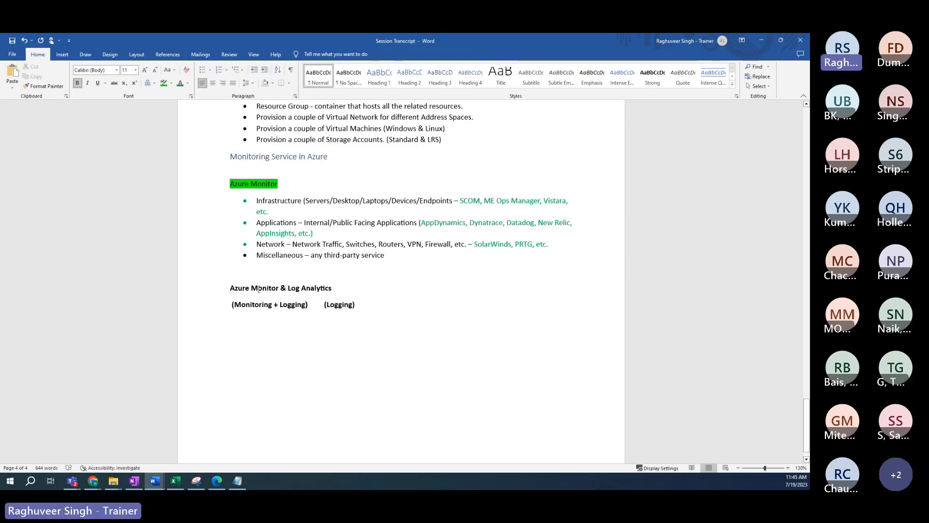
# Step: Remove the extra spaces before '(Logging)' while highlighting 'Azure Monitor' and 'Log Analytics' in the heading
pyautogui.moveTo(232, 288); pyautogui.dragTo(281, 290)
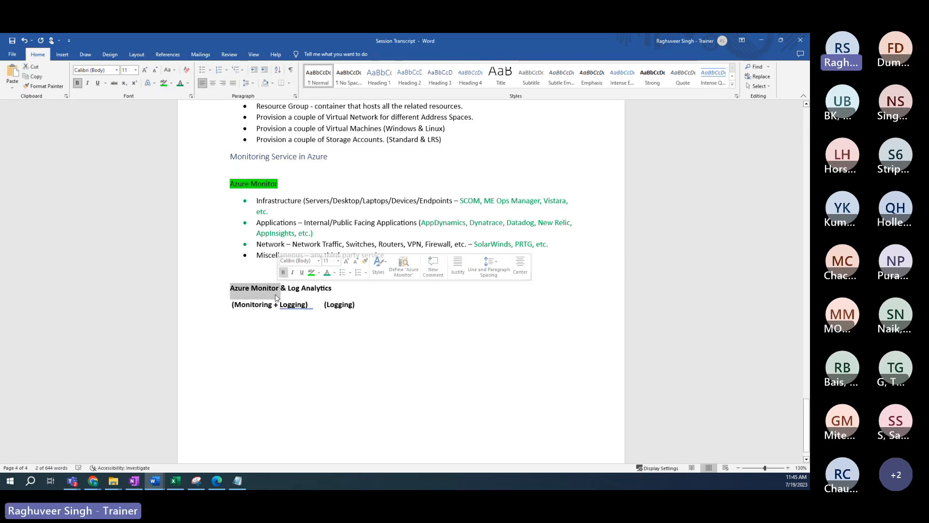
pyautogui.click(314, 304)
pyautogui.press('BackSpace')
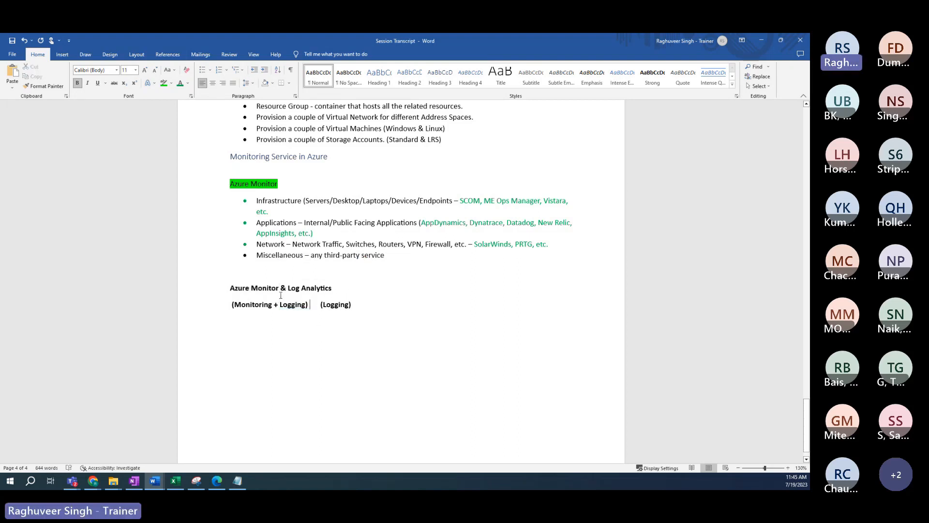
pyautogui.moveTo(288, 289); pyautogui.dragTo(332, 289)
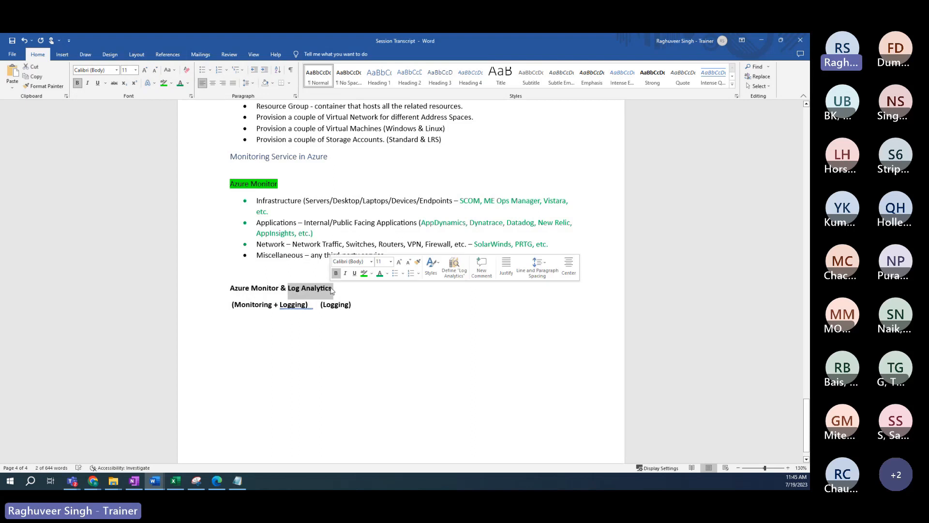
pyautogui.click(312, 305)
pyautogui.press('BackSpace')
pyautogui.press('BackSpace')
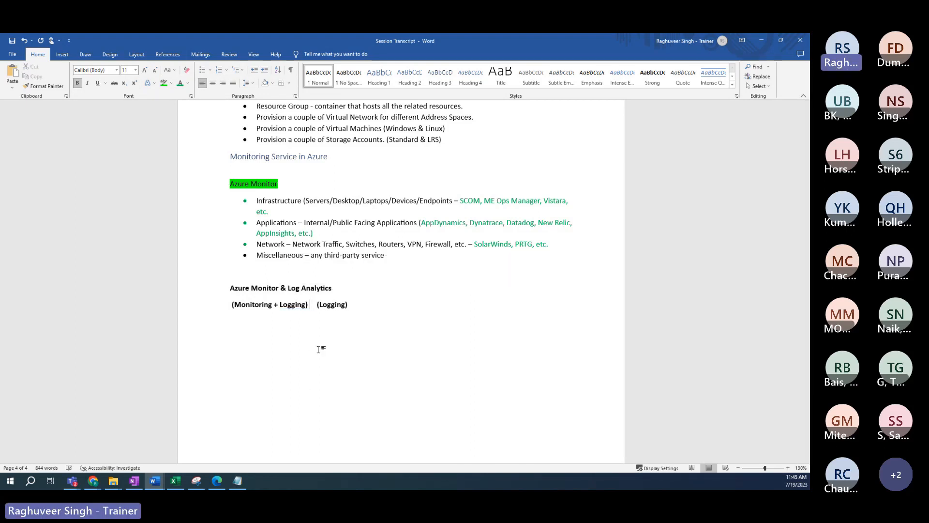
pyautogui.moveTo(290, 288); pyautogui.dragTo(341, 291)
pyautogui.hotkey('ctrl', 'c')
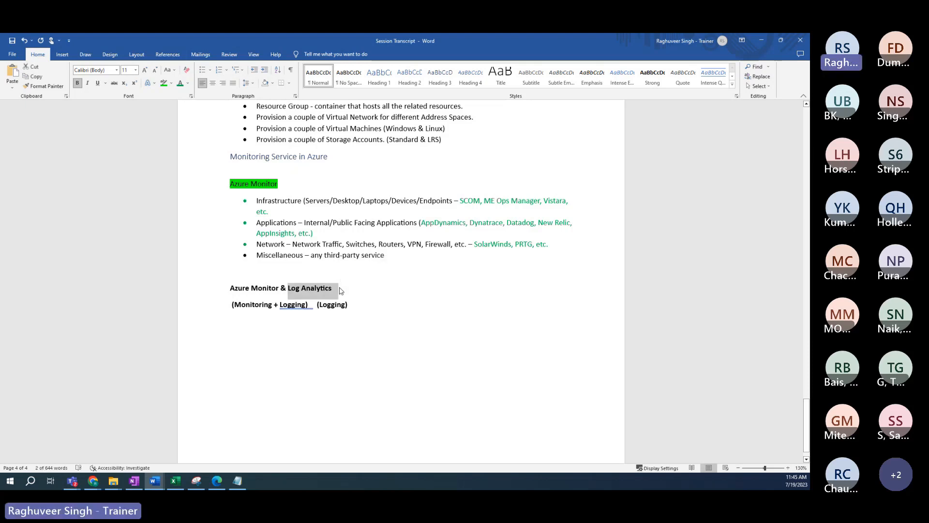
pyautogui.click(243, 350)
pyautogui.click(386, 295)
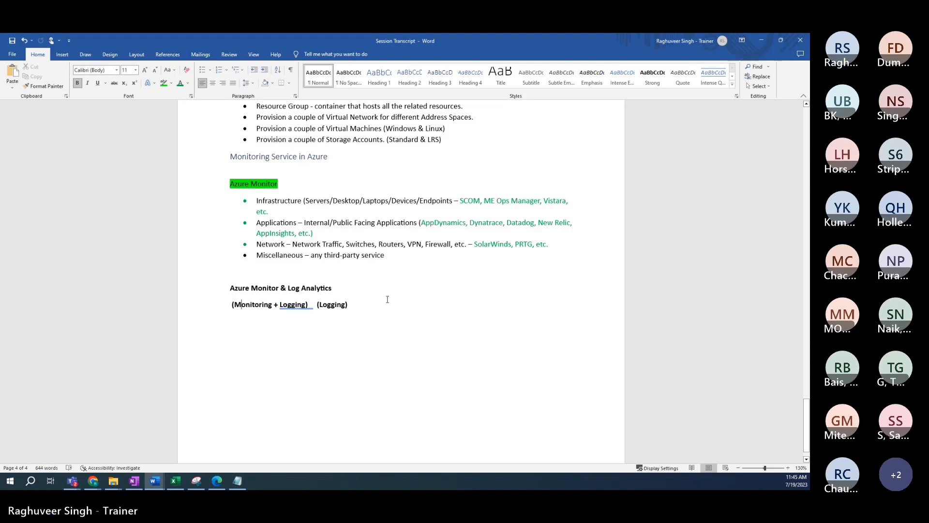
# Step: Paste 'Log Analytics' on a new line followed by ' - it is a Log storage repository'
pyautogui.doubleClick(228, 366)
pyautogui.hotkey('ctrl', 'v')
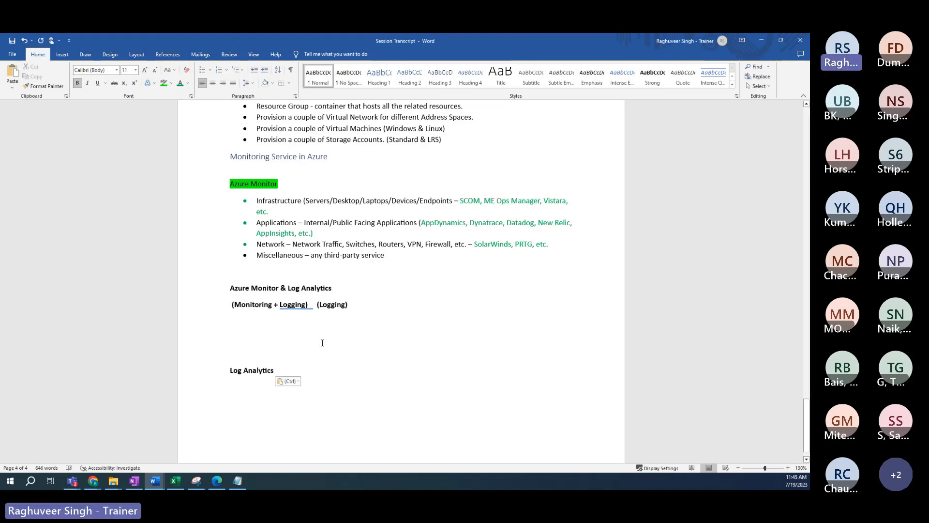
pyautogui.press('BackSpace')
pyautogui.write('-')
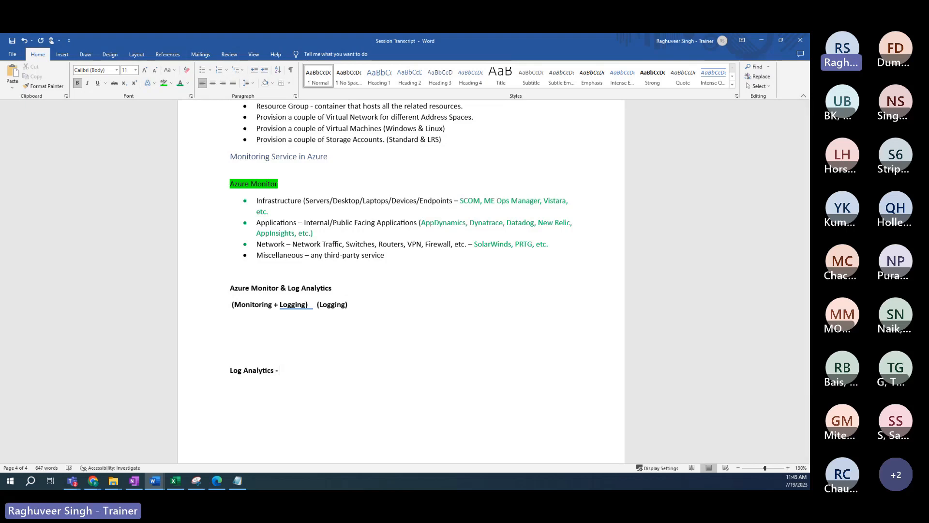
pyautogui.write('  it is a storage repo')
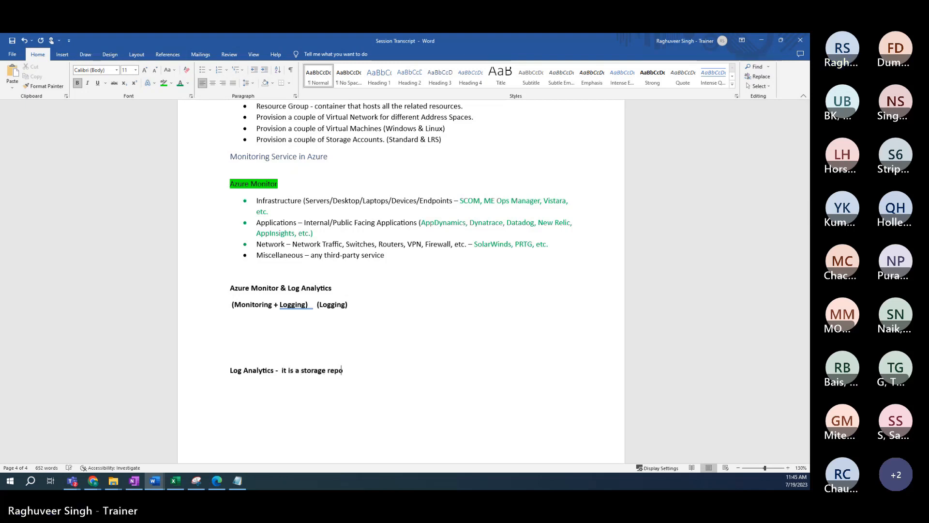
pyautogui.write('sitory')
pyautogui.click(300, 371)
pyautogui.write('Log')
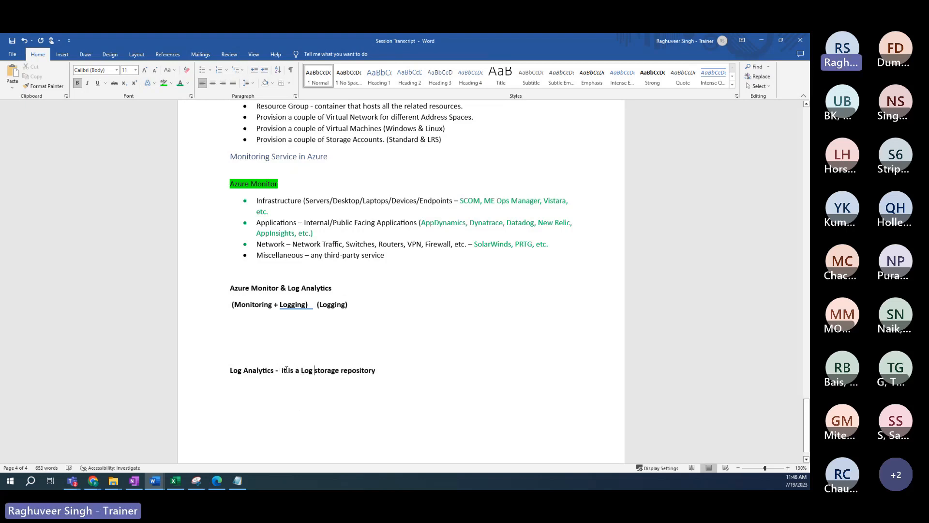
pyautogui.moveTo(279, 370); pyautogui.dragTo(396, 372)
pyautogui.click(361, 402)
pyautogui.click(283, 370)
pyautogui.press('BackSpace')
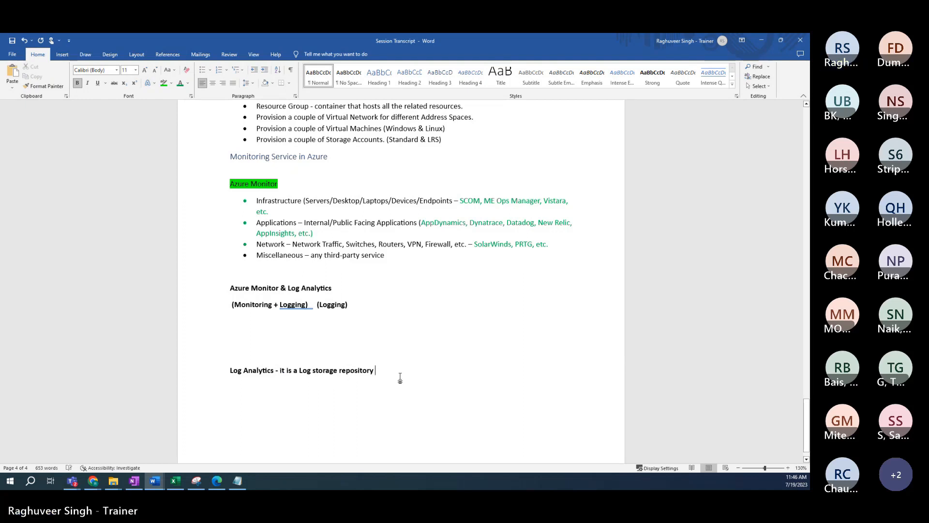
# Step: Append '. It also provides capabilities to query logs for analysis purpose.' to the definition
pyautogui.write('. ')
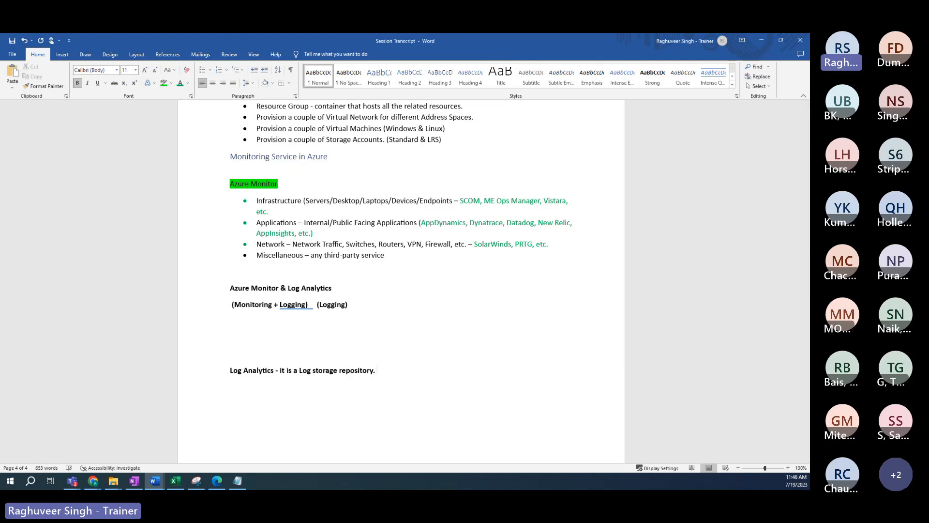
pyautogui.write('It also prov')
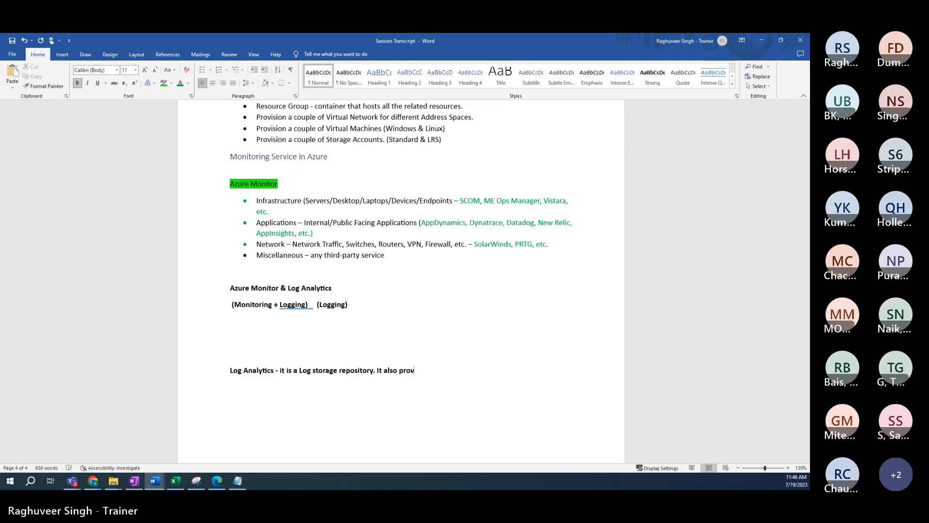
pyautogui.write('ides capab')
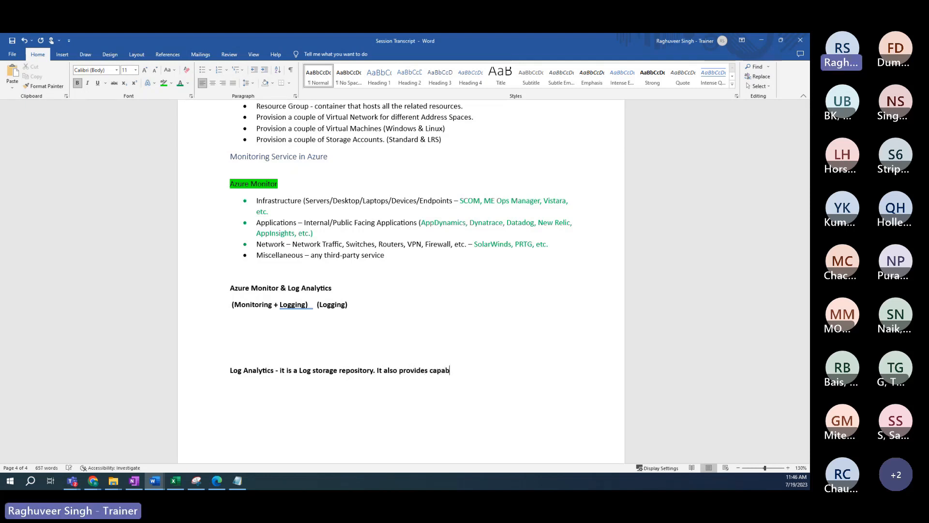
pyautogui.write('ilities to quiery')
pyautogui.press('BackSpace')
pyautogui.press('BackSpace')
pyautogui.press('BackSpace')
pyautogui.press('BackSpace')
pyautogui.write('ery')
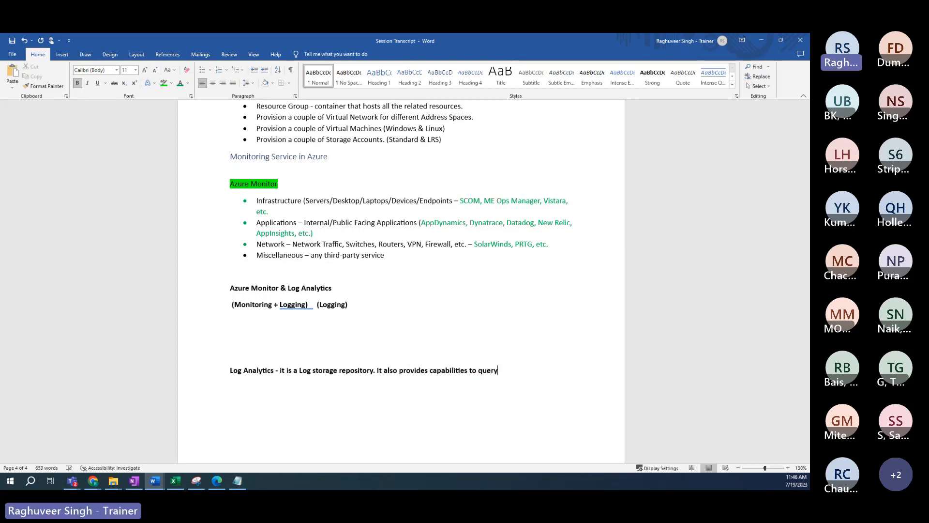
pyautogui.write(' logs for ana')
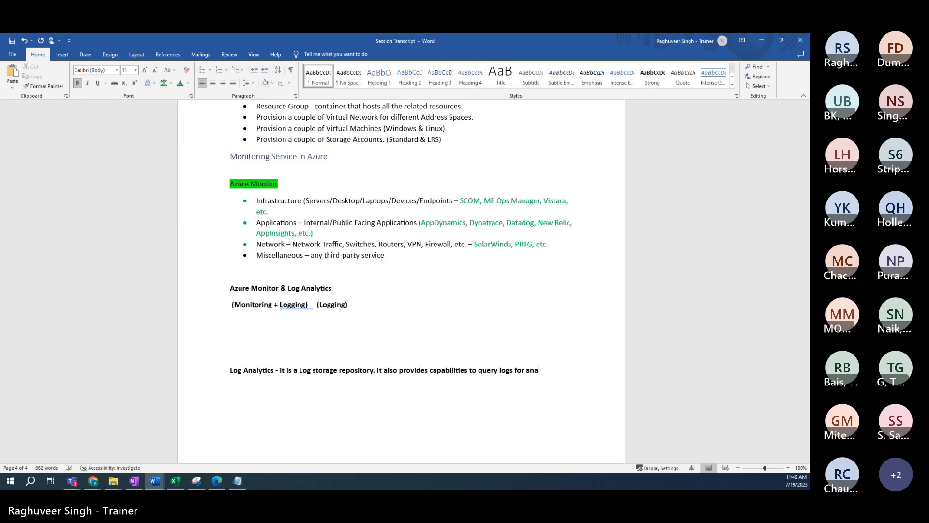
pyautogui.write('lysic')
pyautogui.press('BackSpace')
pyautogui.press('BackSpace')
pyautogui.press('BackSpace')
pyautogui.write('sis')
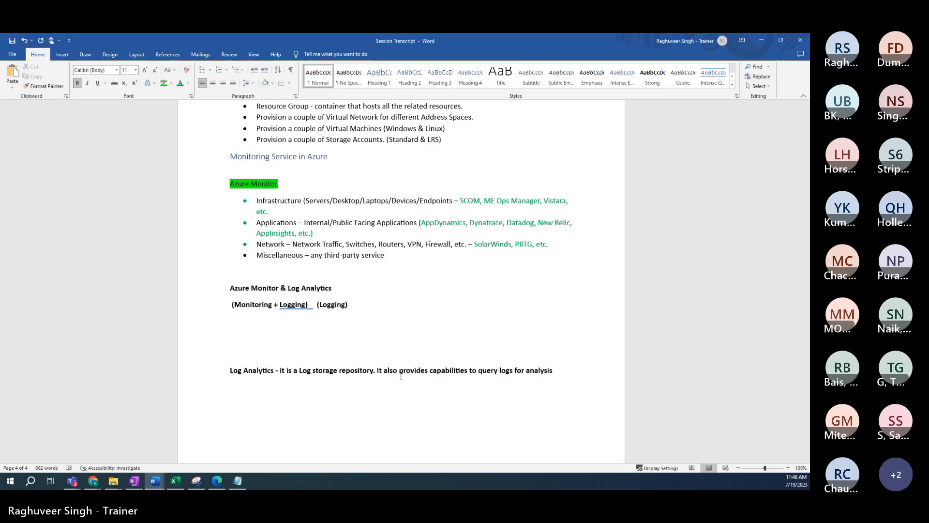
pyautogui.write(' purpose.')
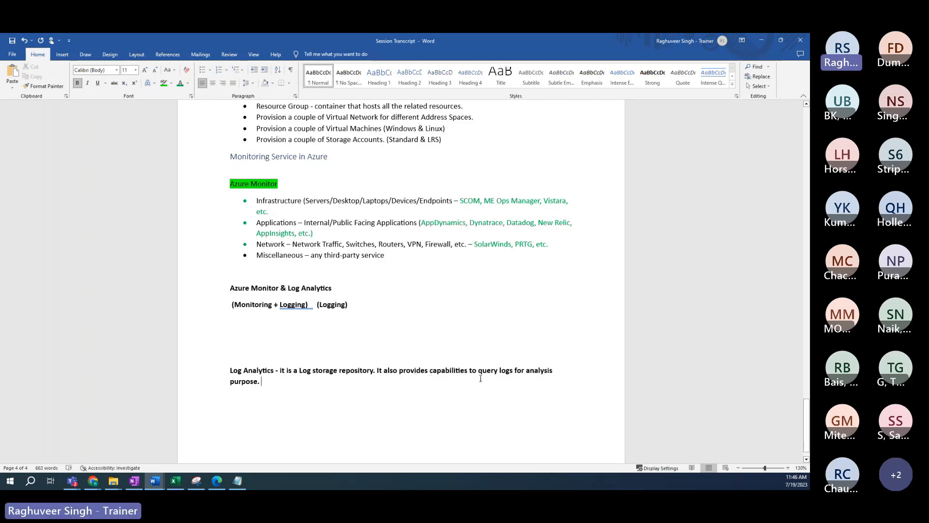
pyautogui.click(497, 371)
# Step: Insert '(KQL)' after 'query', then highlight the definition and 'Azure Monitor' in the heading
pyautogui.write('(KQL)')
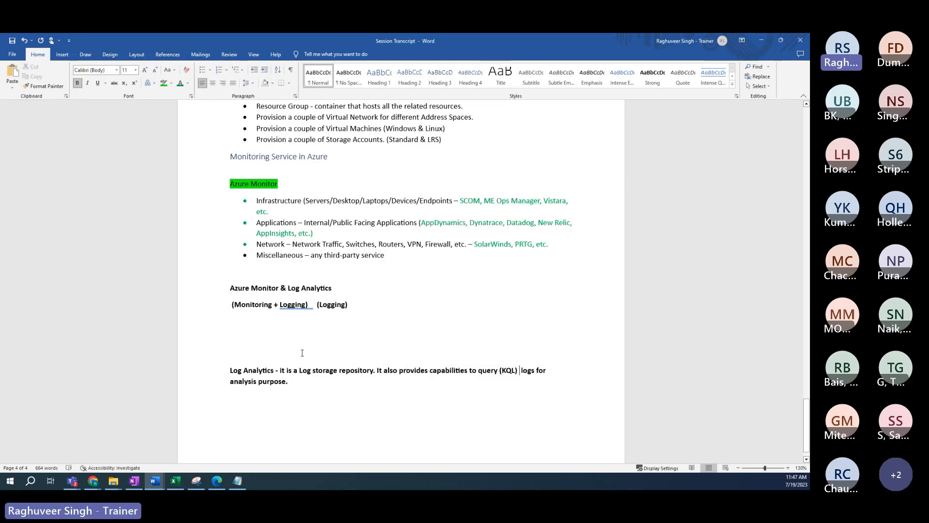
pyautogui.moveTo(233, 368); pyautogui.dragTo(303, 380)
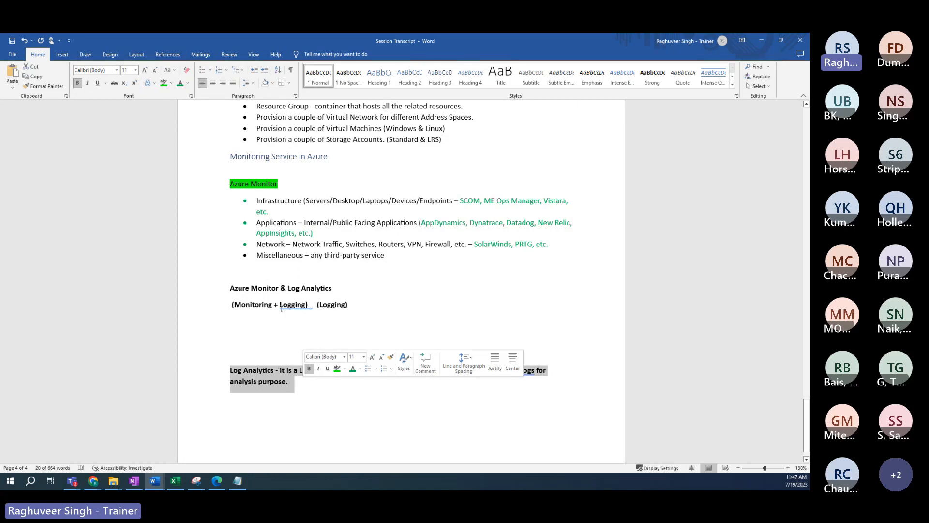
pyautogui.moveTo(237, 286); pyautogui.dragTo(280, 289)
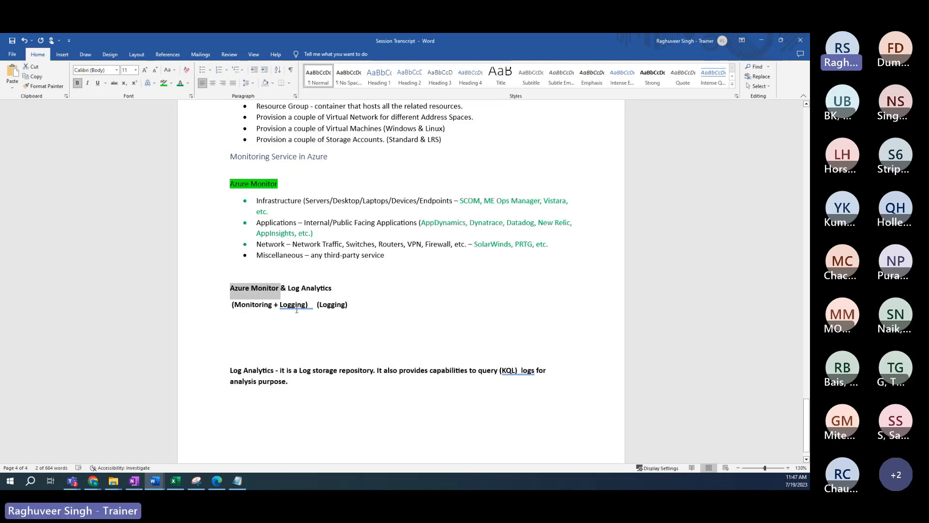
# Step: Highlight the Infrastructure, Applications, Network, Azure Monitor and Log Analytics headings in the notes
pyautogui.scroll(1, 260, 222)
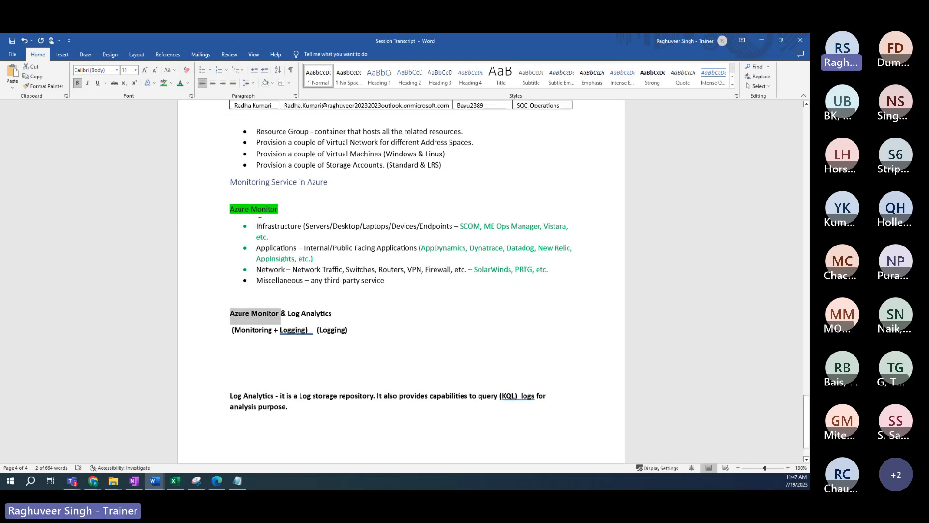
pyautogui.moveTo(257, 225); pyautogui.dragTo(307, 230)
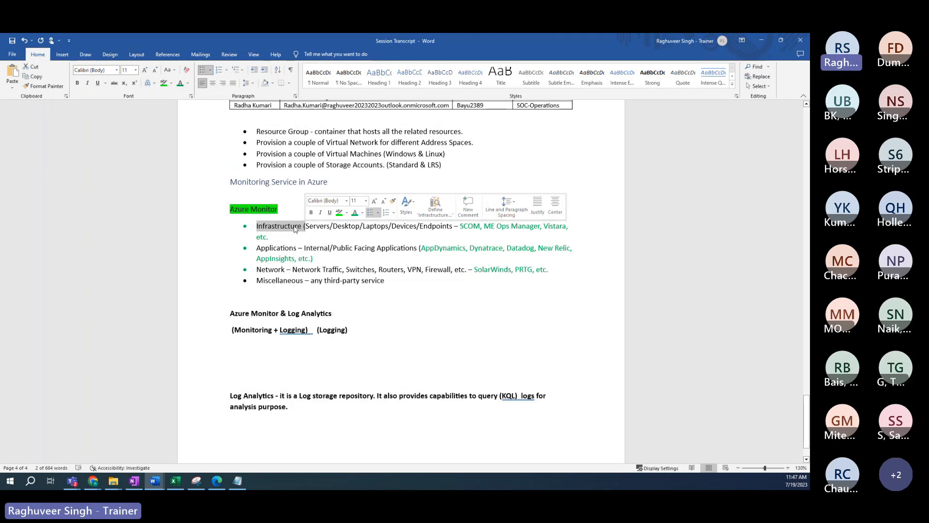
pyautogui.moveTo(257, 248); pyautogui.dragTo(299, 250)
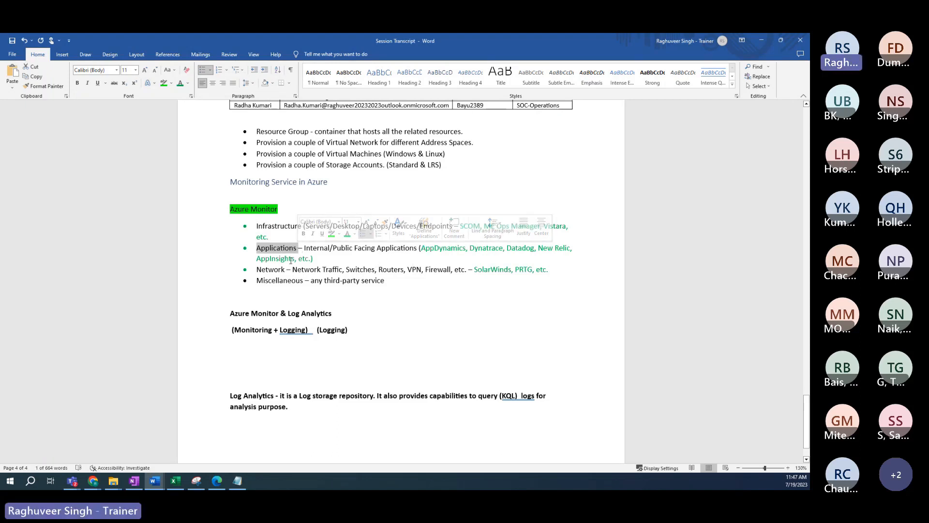
pyautogui.moveTo(257, 259); pyautogui.dragTo(285, 273)
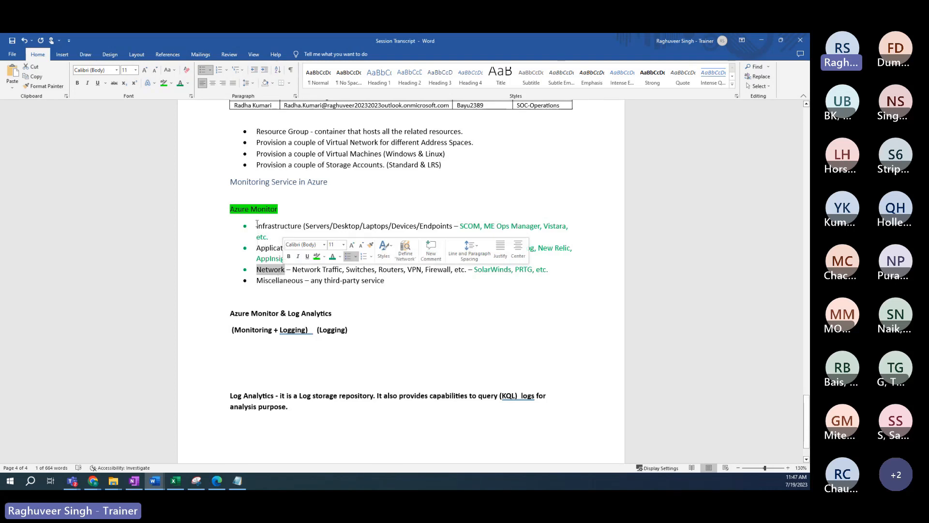
pyautogui.moveTo(280, 210); pyautogui.dragTo(232, 213)
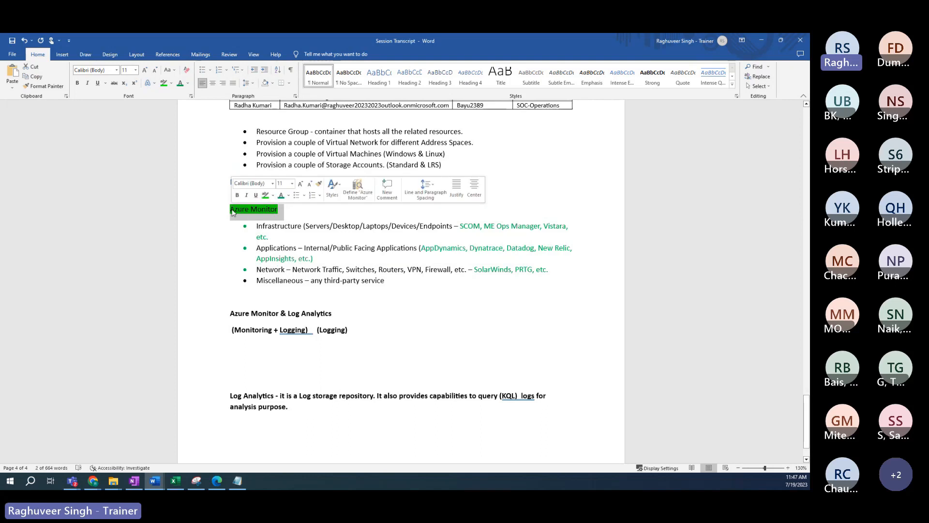
pyautogui.moveTo(288, 313); pyautogui.dragTo(323, 316)
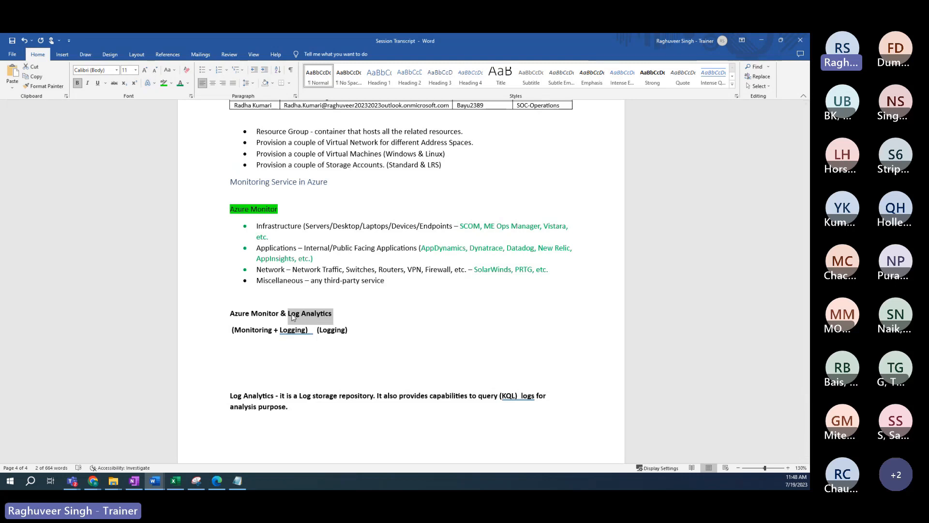
pyautogui.moveTo(231, 313); pyautogui.dragTo(332, 315)
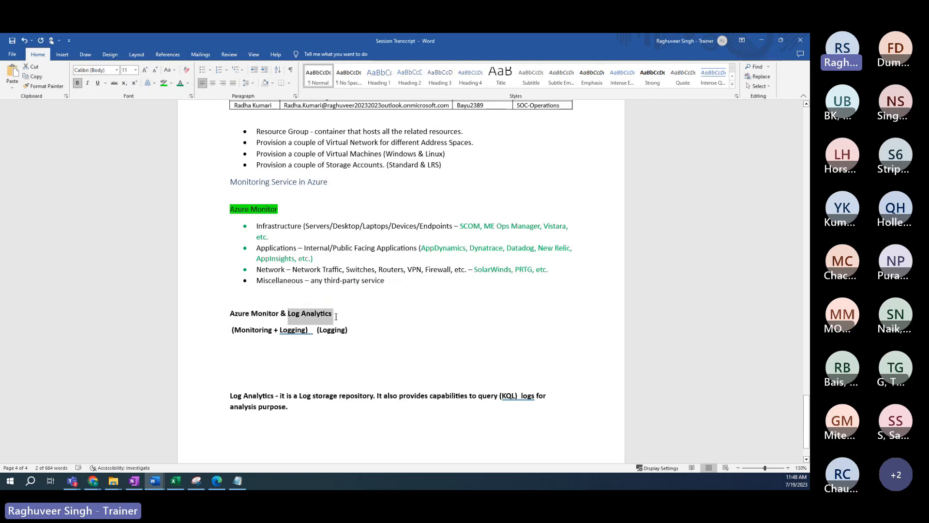
# Step: Remove the extra spaces before (Logging) and the blank lines above the Log Analytics definition
pyautogui.click(315, 331)
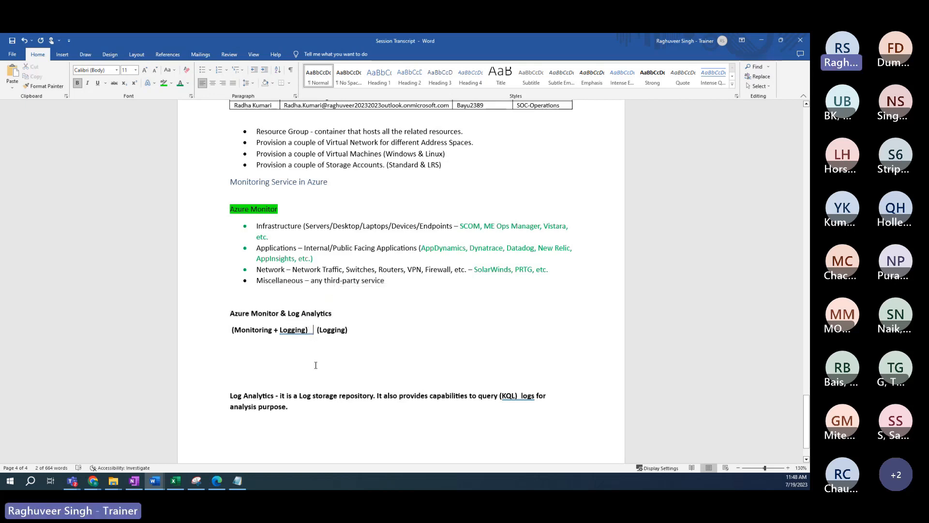
pyautogui.press('BackSpace')
pyautogui.press('BackSpace')
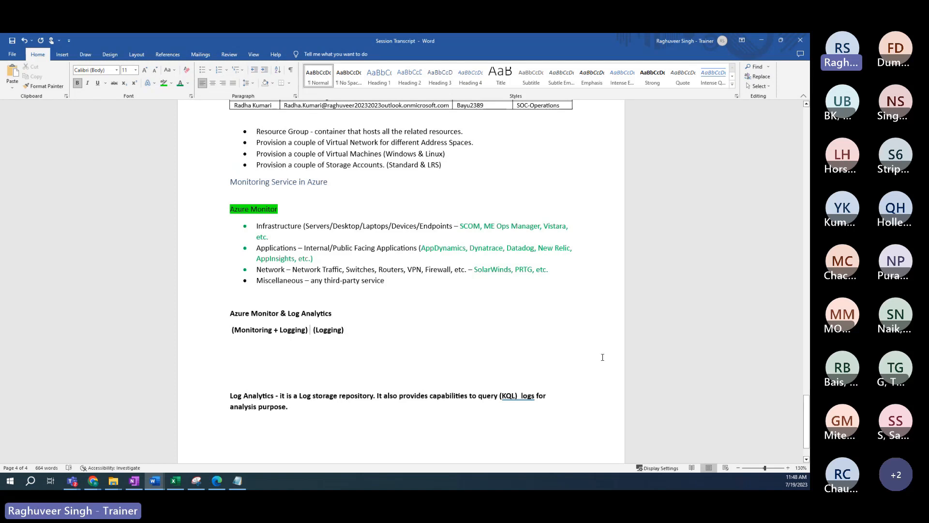
pyautogui.press('Delete')
pyautogui.press('Delete')
pyautogui.press('Delete')
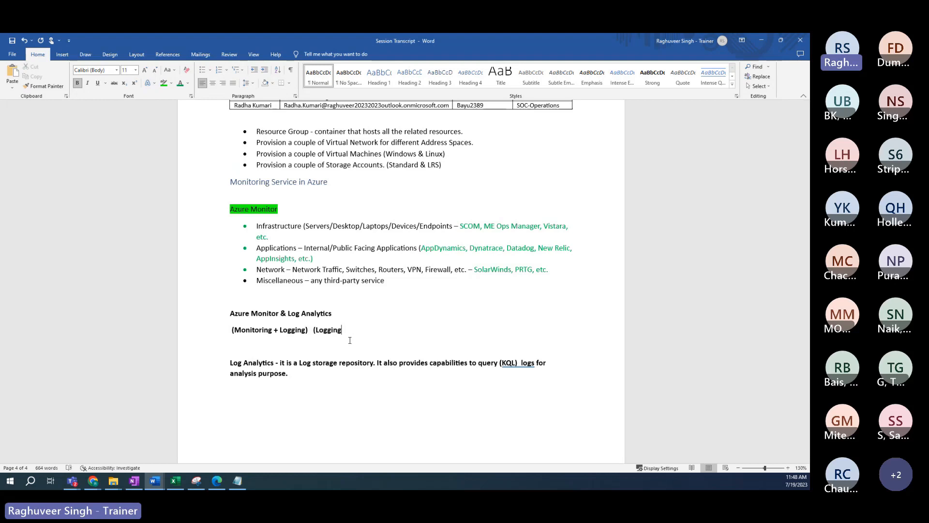
pyautogui.write(')')
# Step: Accept Word's spelling fix that removes the extra space in 'Logging)'
pyautogui.scroll(-2, 328, 289)
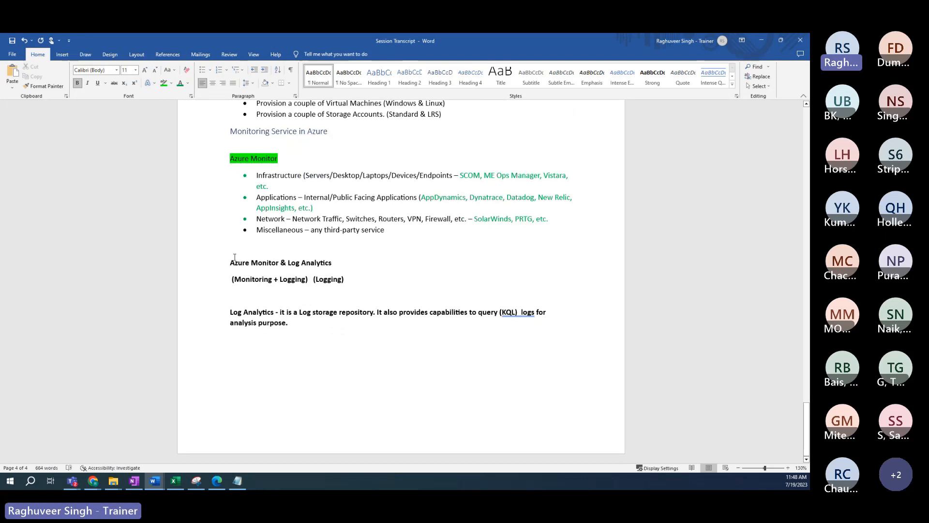
pyautogui.moveTo(230, 262); pyautogui.dragTo(276, 264)
pyautogui.scroll(4, 276, 264)
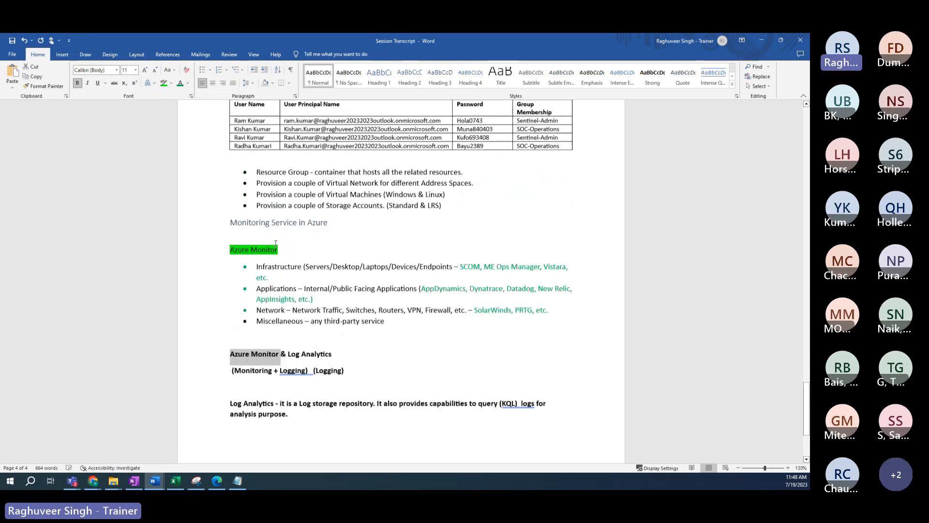
pyautogui.scroll(-2, 284, 244)
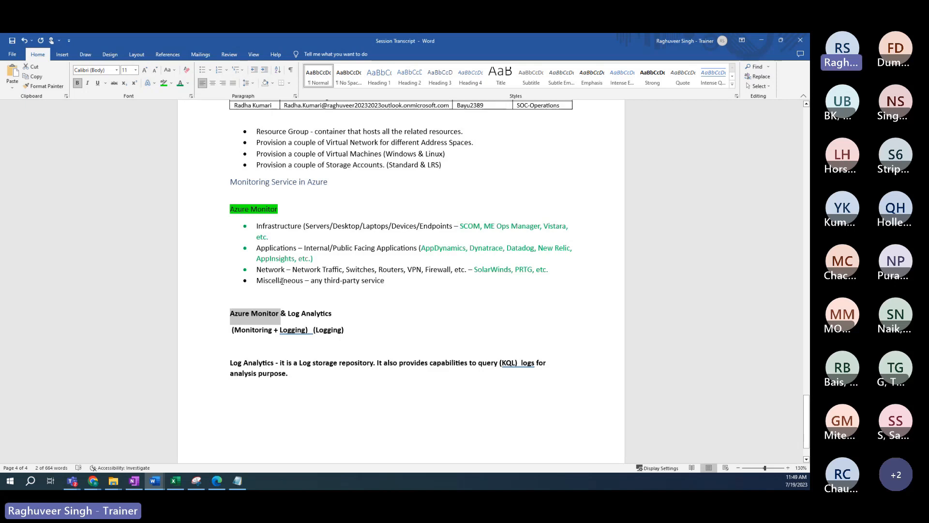
pyautogui.scroll(-1, 299, 310)
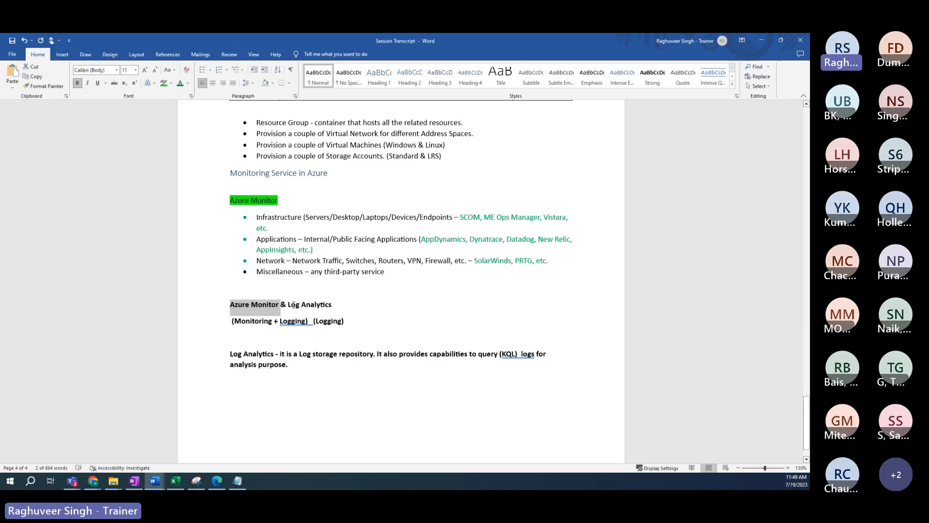
pyautogui.rightClick(298, 309)
pyautogui.click(278, 316)
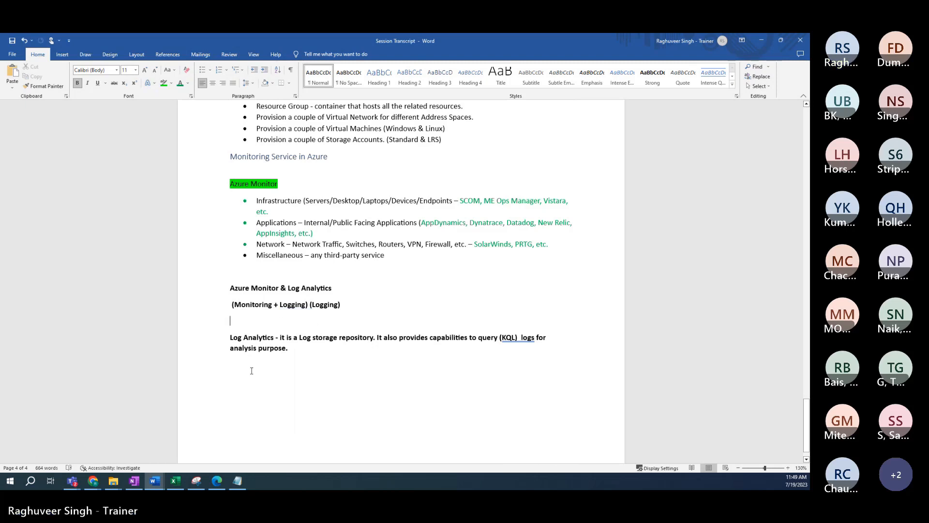
# Step: Change 'it' to 'It' and unbold the Log Analytics description sentence
pyautogui.doubleClick(283, 337)
pyautogui.press('Delete')
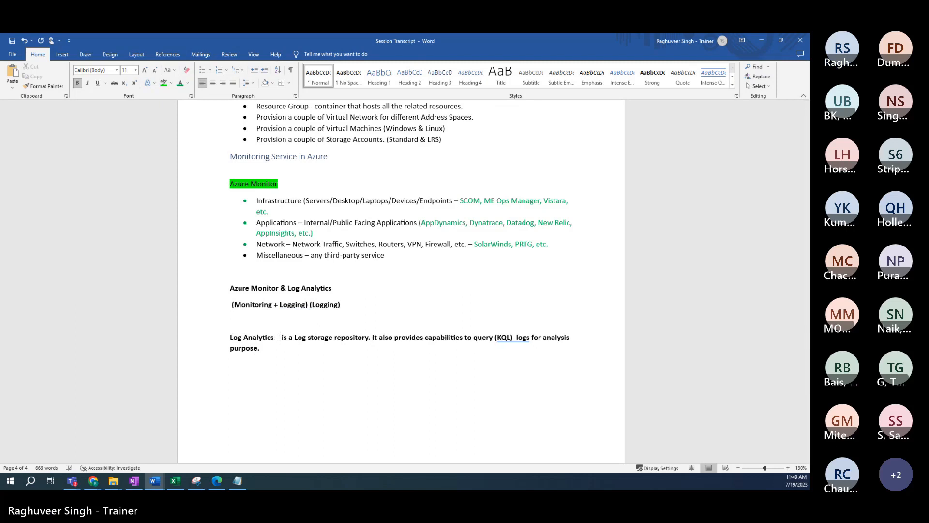
pyautogui.write('It')
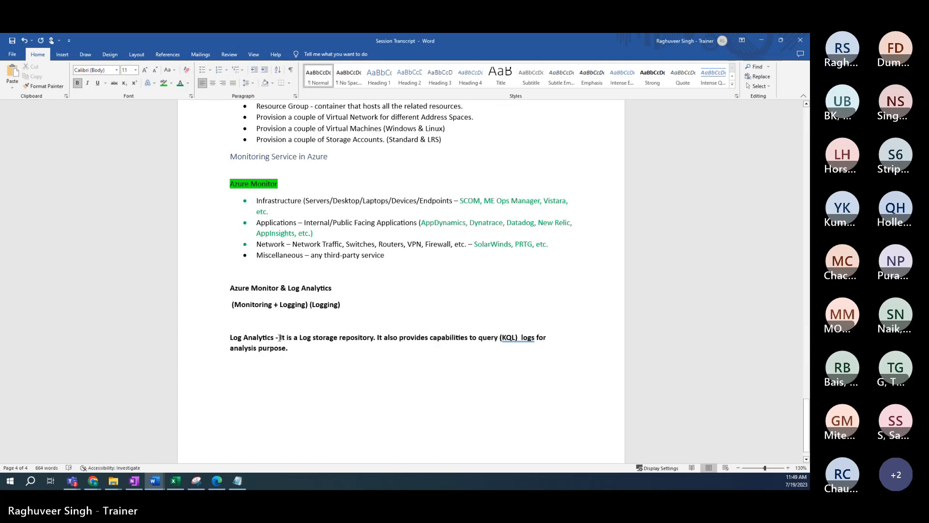
pyautogui.moveTo(276, 338); pyautogui.dragTo(300, 353)
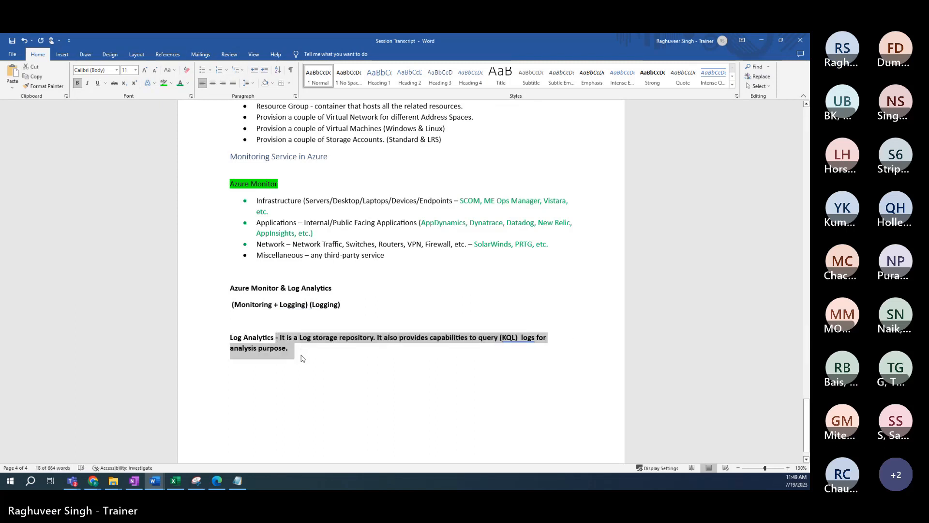
pyautogui.hotkey('ctrl', 'b')
# Step: Delete the blank line above Log Analytics and the extra space before 'logs', then minimize Word
pyautogui.click(247, 327)
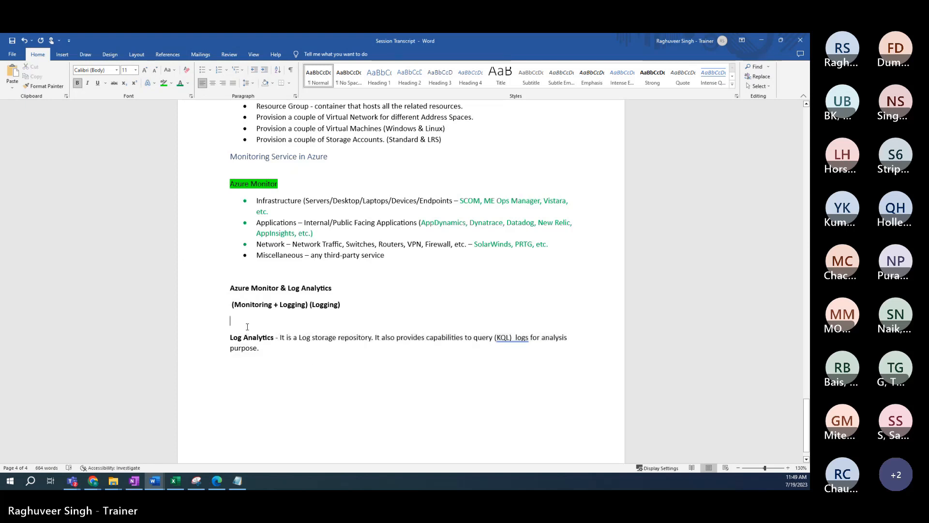
pyautogui.press('Delete')
pyautogui.click(517, 321)
pyautogui.press('BackSpace')
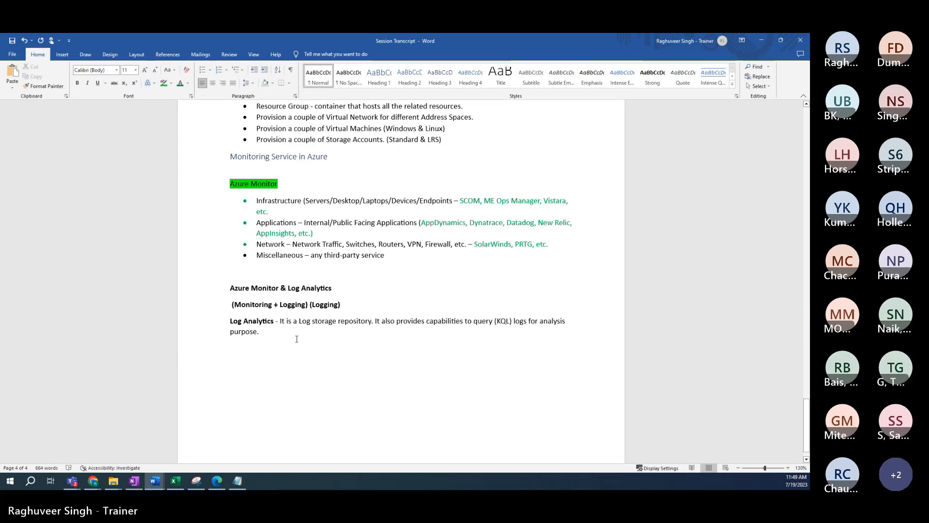
pyautogui.scroll(3, 309, 324)
pyautogui.scroll(2, 309, 324)
pyautogui.scroll(-3, 312, 310)
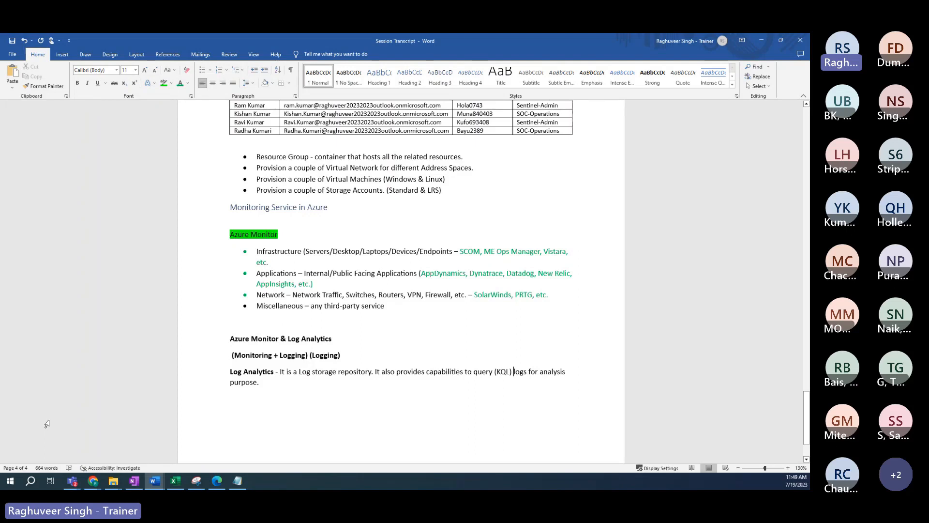
pyautogui.click(757, 40)
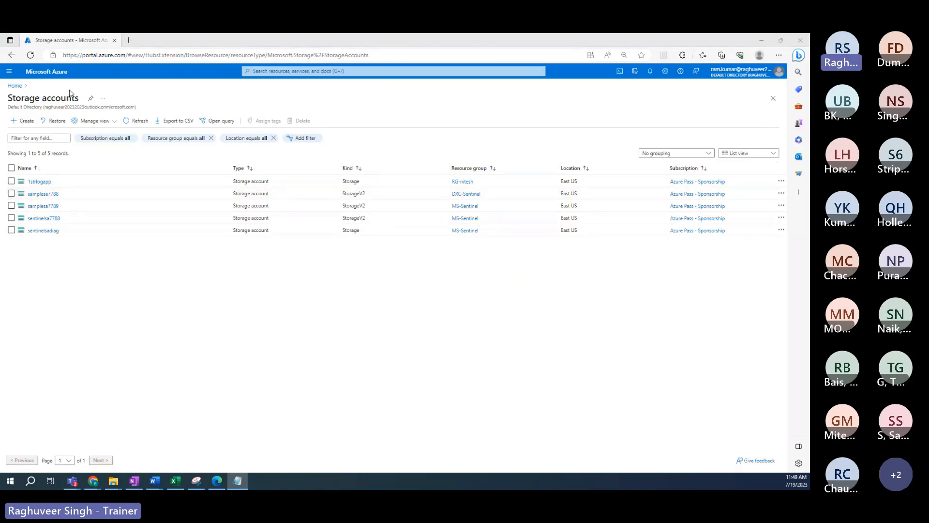
# Step: Search 'log' and open the Sentinel-LAW workspace from Log Analytics workspaces
pyautogui.click(355, 71)
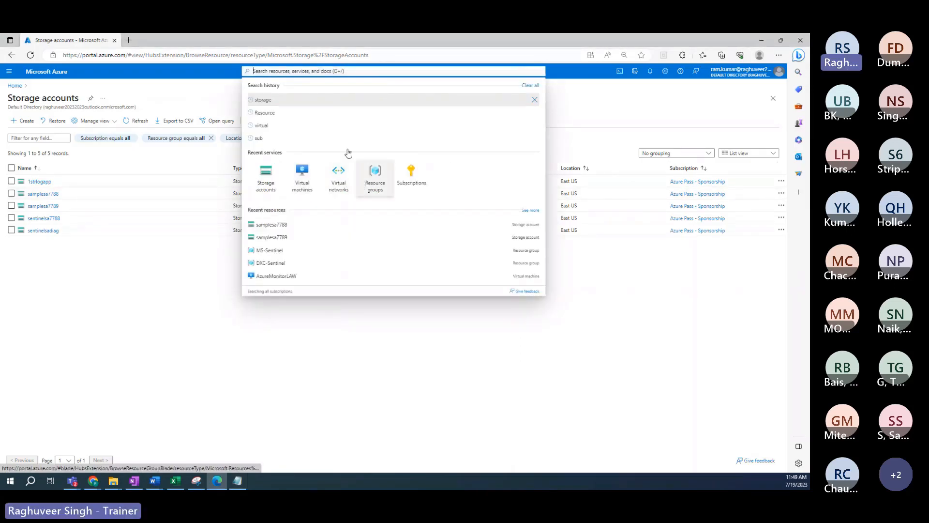
pyautogui.write('log')
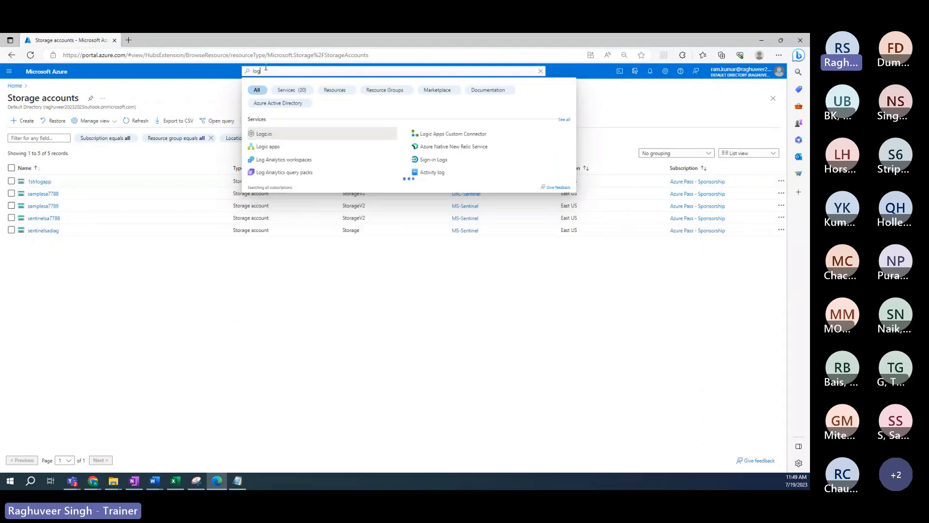
pyautogui.click(320, 162)
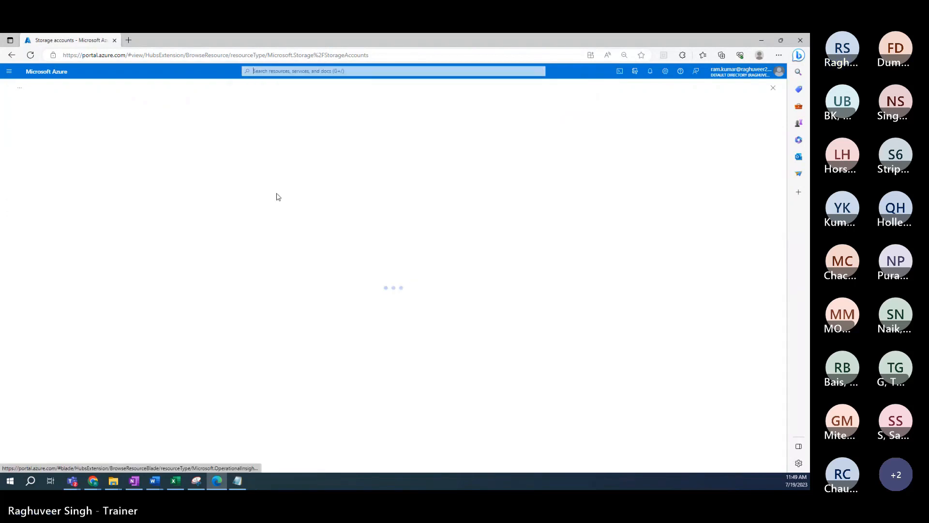
pyautogui.click(30, 183)
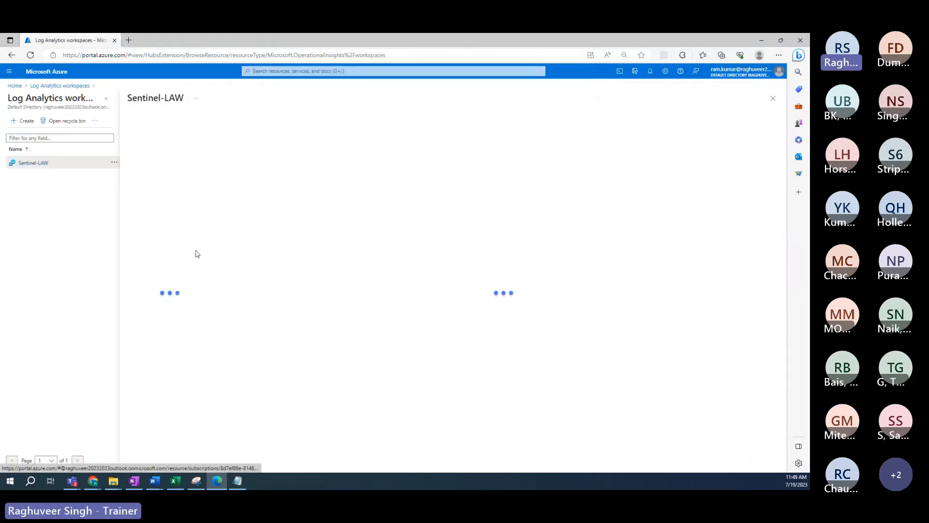
# Step: Review the Sentinel-LAW overview details, dismissing a new search's suggestions
pyautogui.scroll(-2, 186, 306)
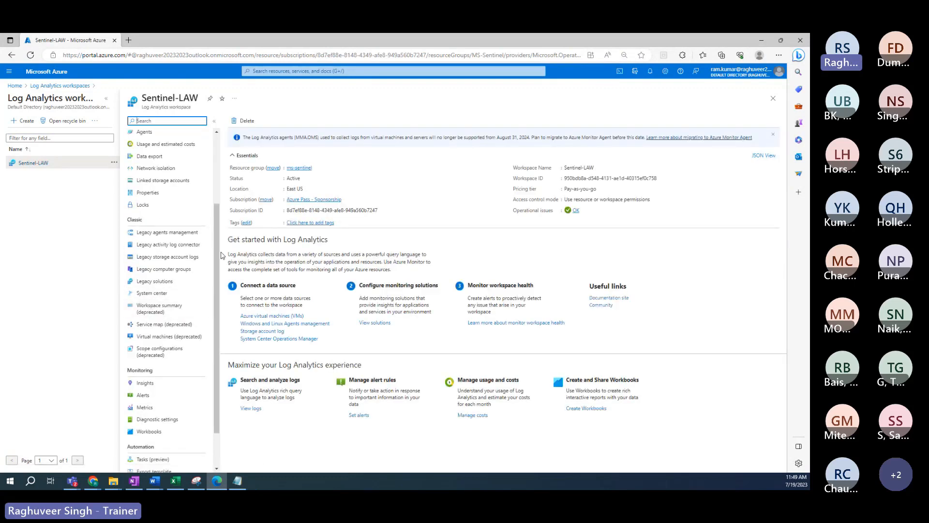
pyautogui.scroll(-2, 155, 256)
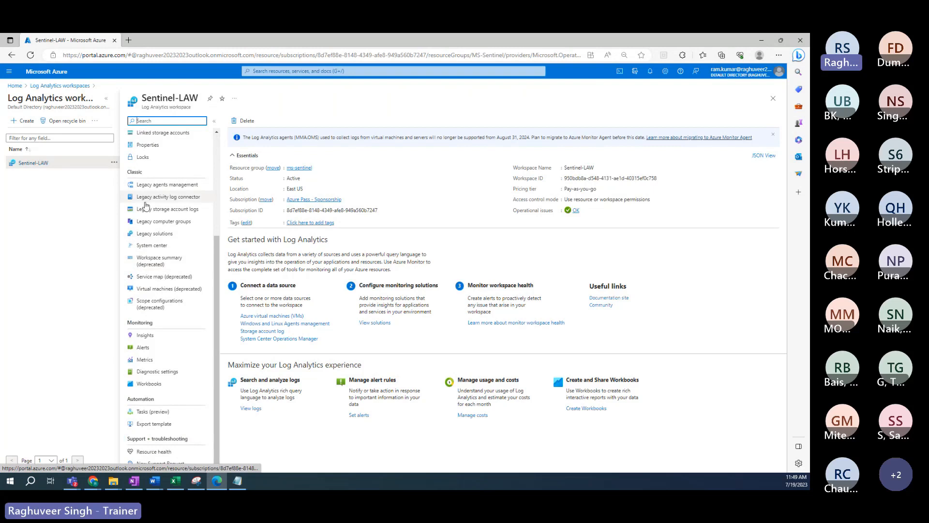
pyautogui.scroll(3, 145, 187)
pyautogui.scroll(-3, 149, 314)
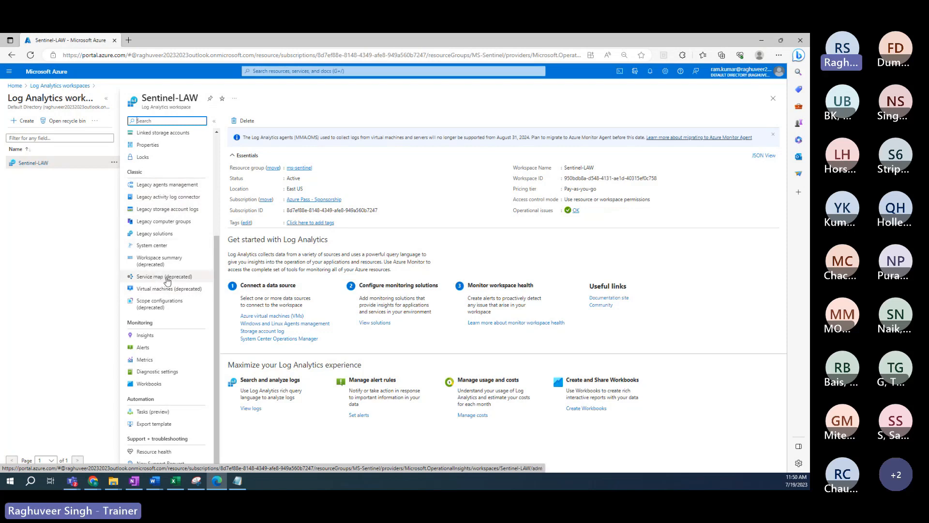
pyautogui.moveTo(167, 279)
pyautogui.mouseDown()
pyautogui.moveTo(184, 277)
pyautogui.moveTo(182, 286)
pyautogui.mouseUp()
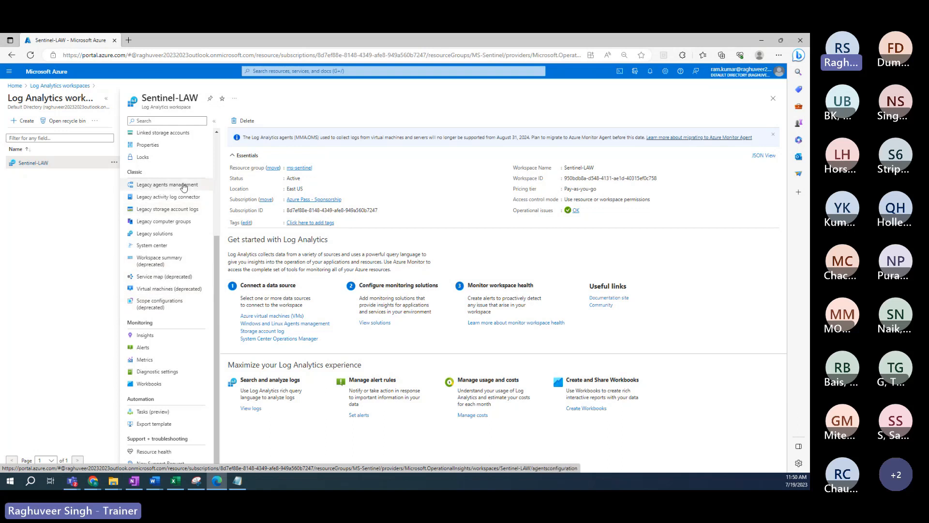
pyautogui.scroll(1, 175, 225)
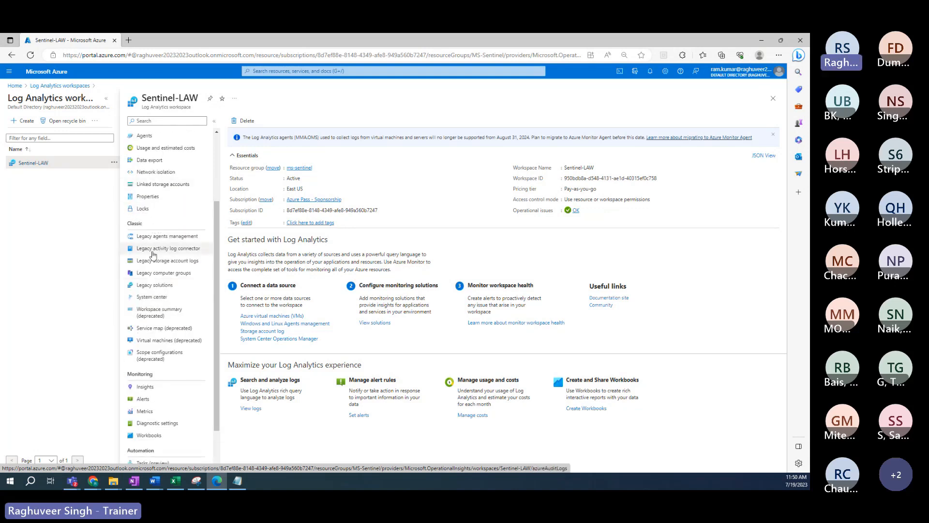
pyautogui.scroll(2, 148, 240)
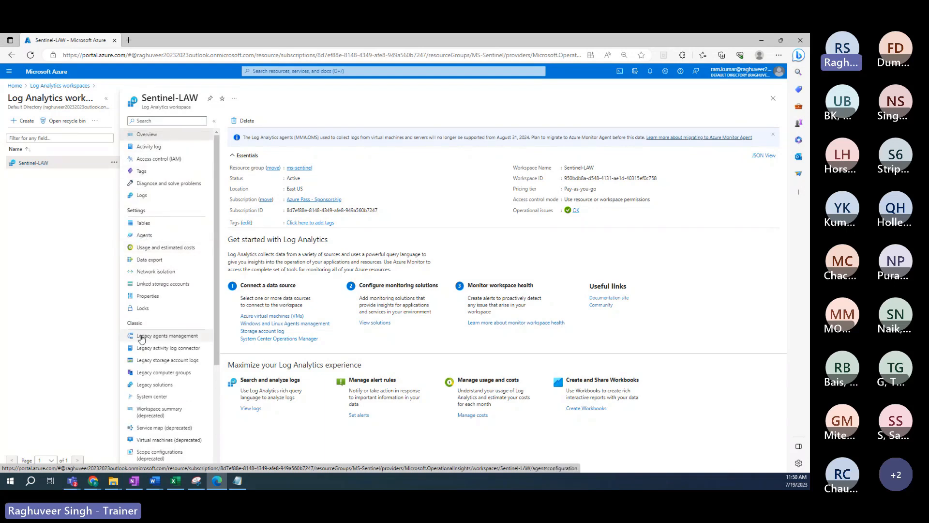
pyautogui.scroll(-1, 142, 333)
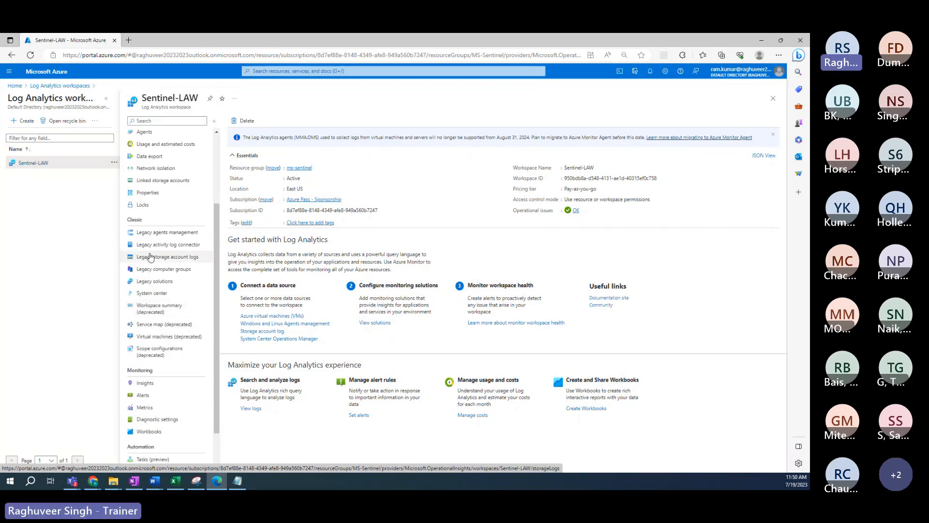
pyautogui.scroll(-1, 149, 306)
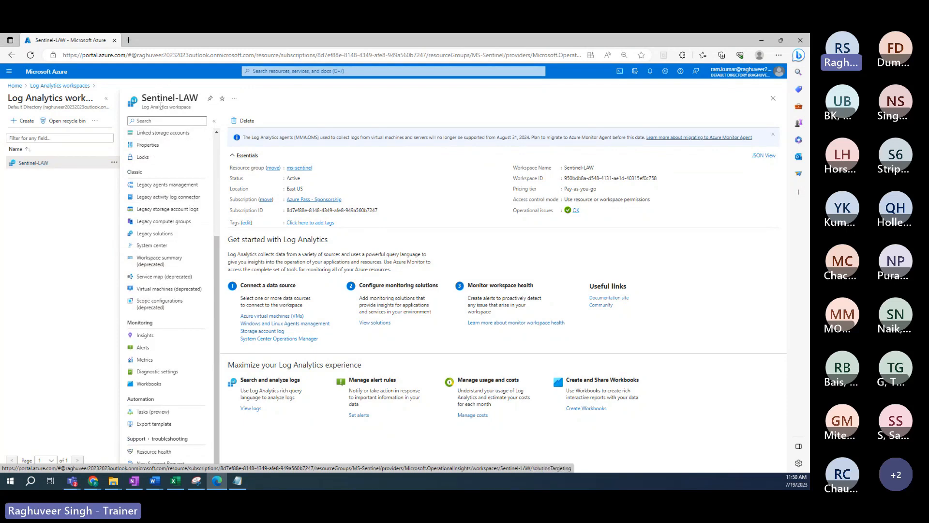
pyautogui.click(265, 71)
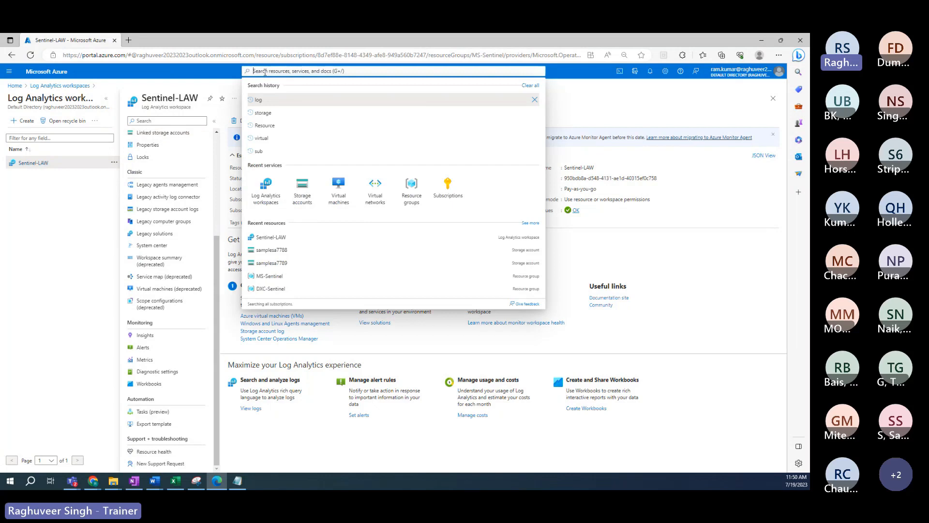
pyautogui.scroll(3, 164, 233)
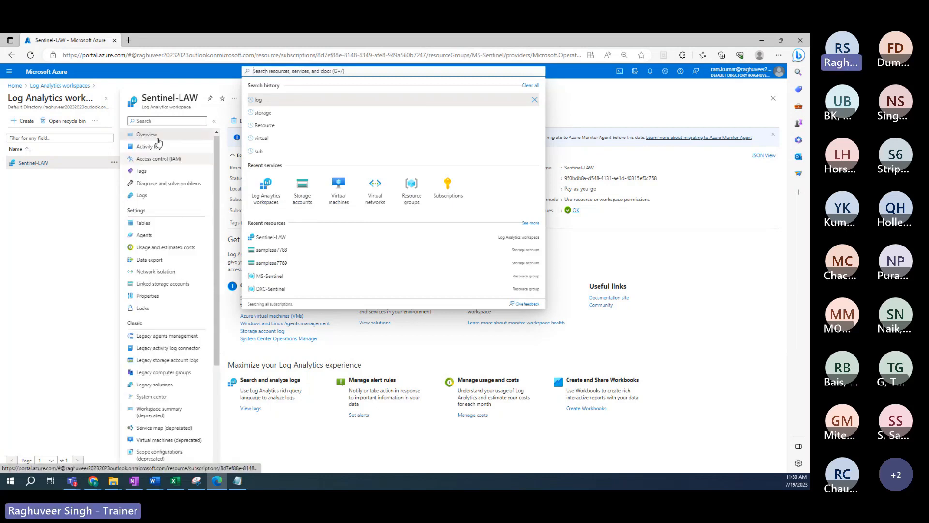
pyautogui.click(64, 243)
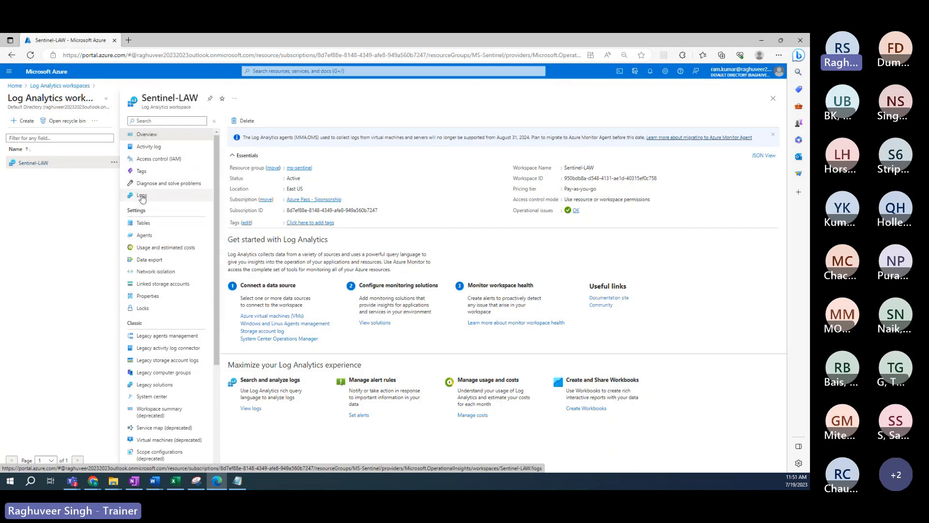
# Step: Duplicate the Sentinel-LAW tab, sign in with the lab account and defer security setup
pyautogui.rightClick(76, 40)
pyautogui.click(107, 89)
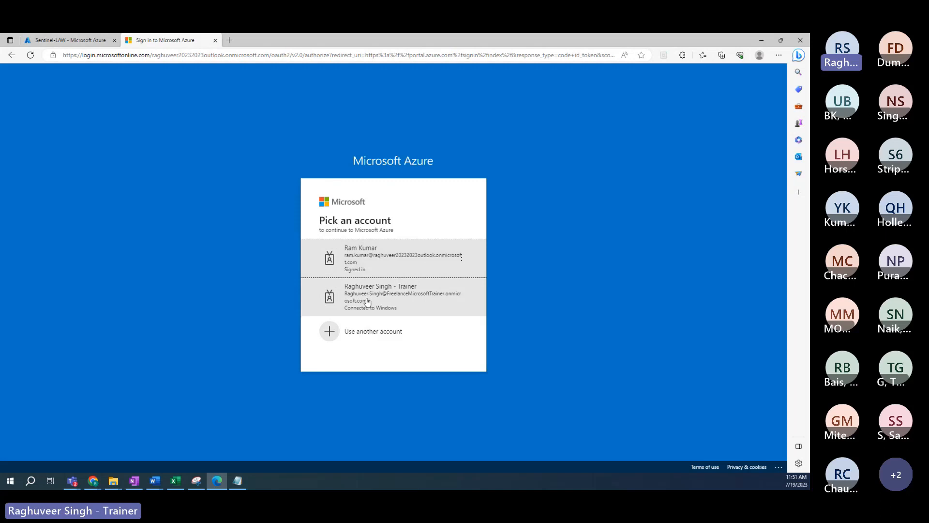
pyautogui.click(368, 256)
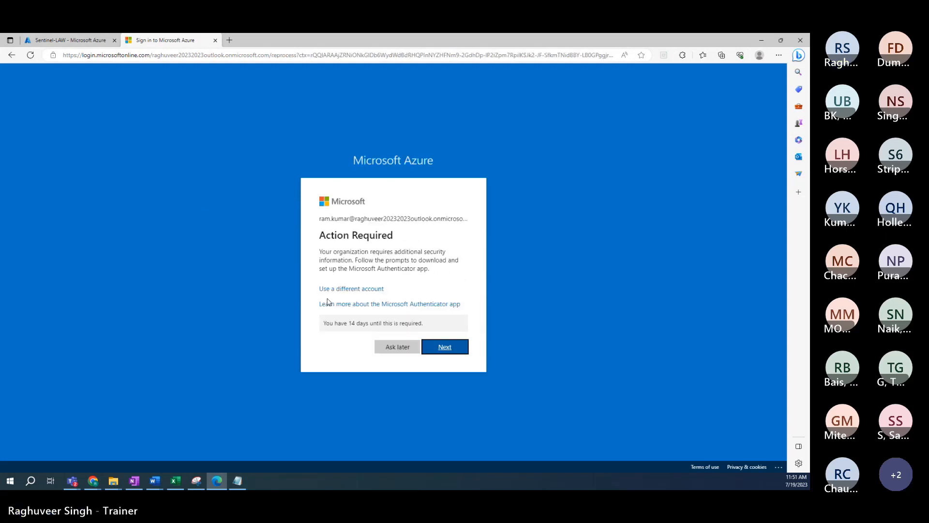
pyautogui.click(397, 347)
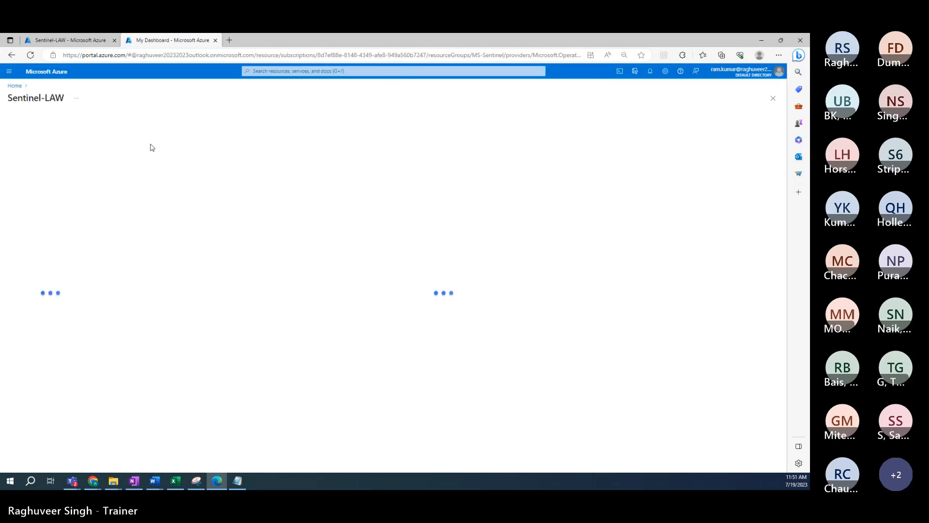
# Step: Search 'monitor' and open Azure Monitor in the new tab
pyautogui.click(274, 71)
pyautogui.write('m')
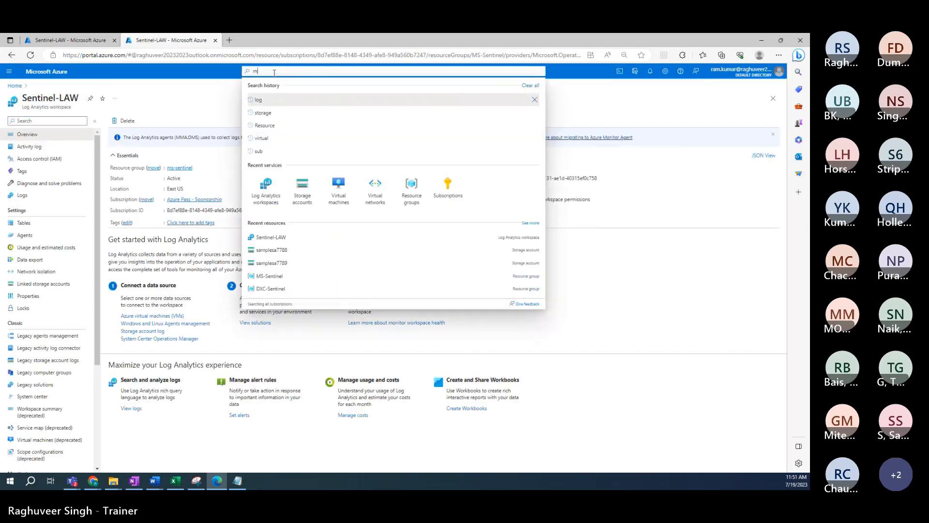
pyautogui.write('onitor')
pyautogui.click(254, 104)
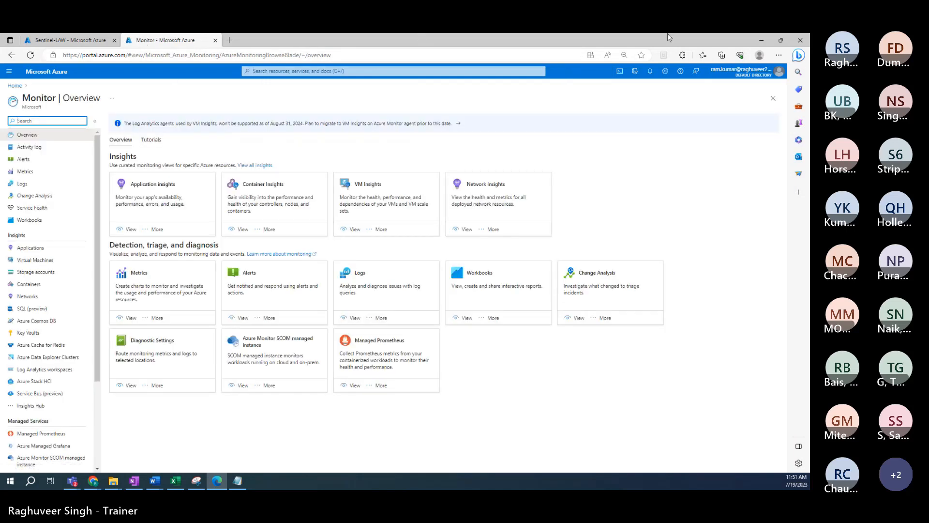
# Step: Restore the browser window and look over the Sentinel-LAW and Azure Monitor overviews
pyautogui.click(780, 40)
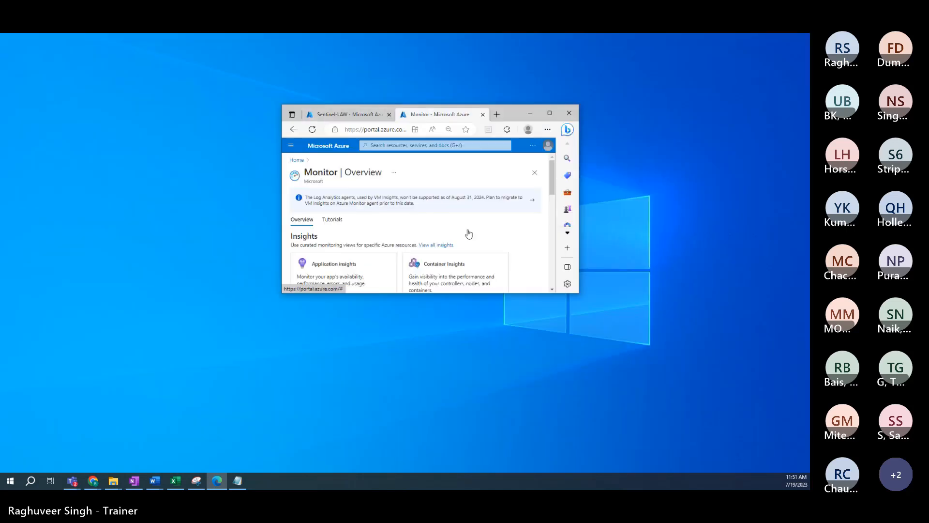
pyautogui.click(550, 114)
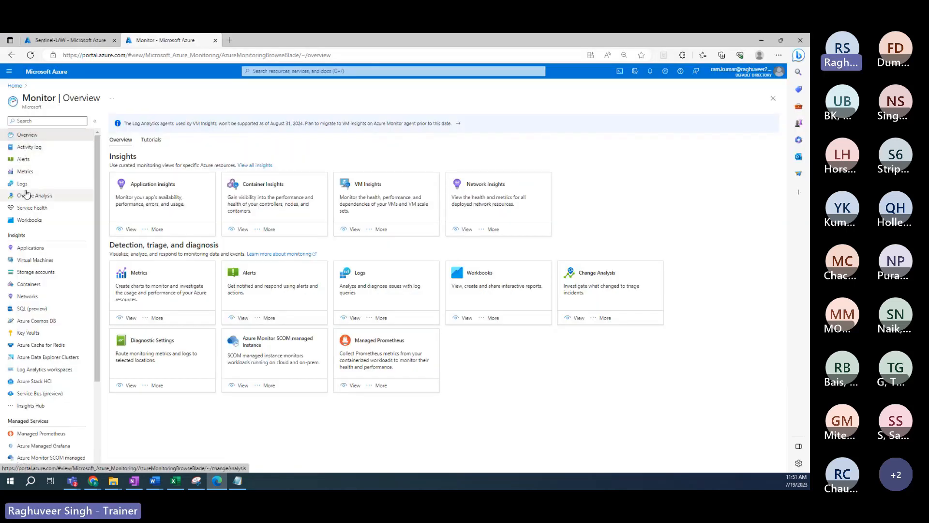
pyautogui.click(70, 41)
pyautogui.scroll(-3, 157, 309)
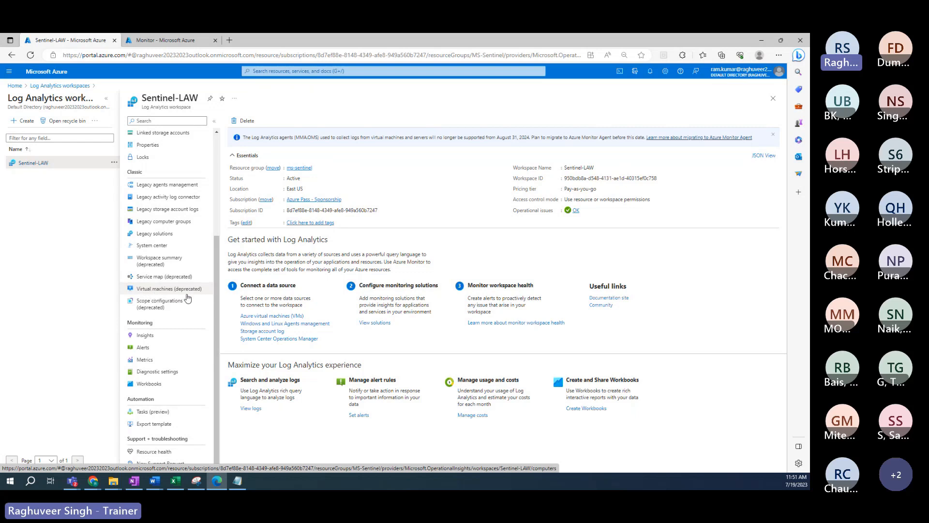
pyautogui.click(147, 44)
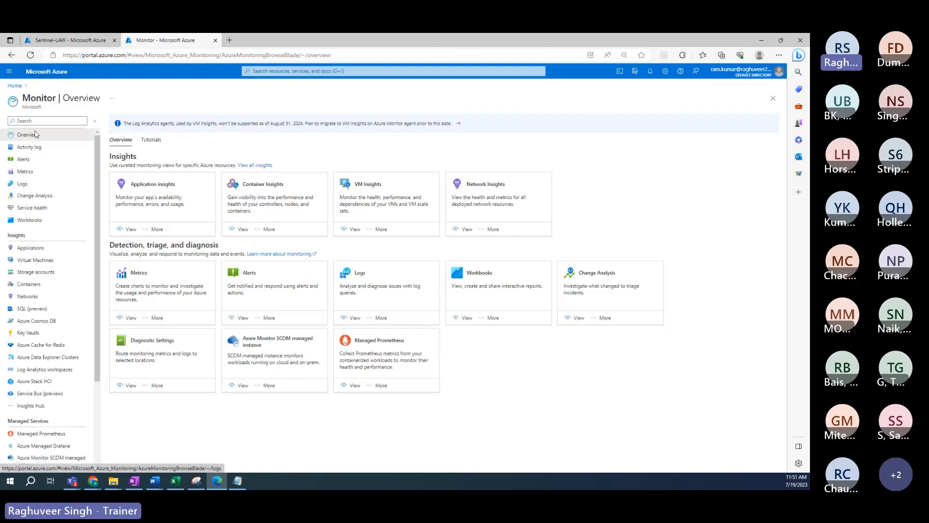
pyautogui.scroll(-3, 38, 305)
pyautogui.scroll(3, 29, 206)
pyautogui.scroll(-2, 16, 238)
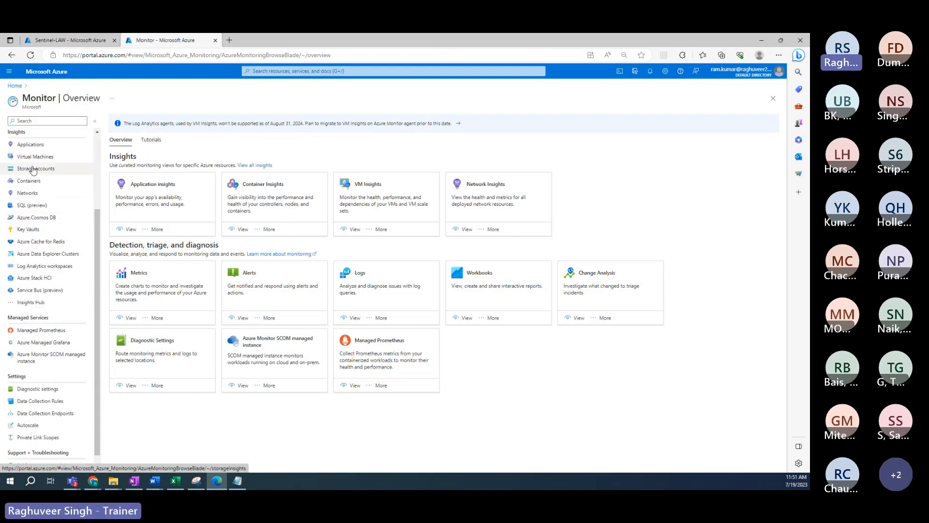
pyautogui.scroll(2, 27, 162)
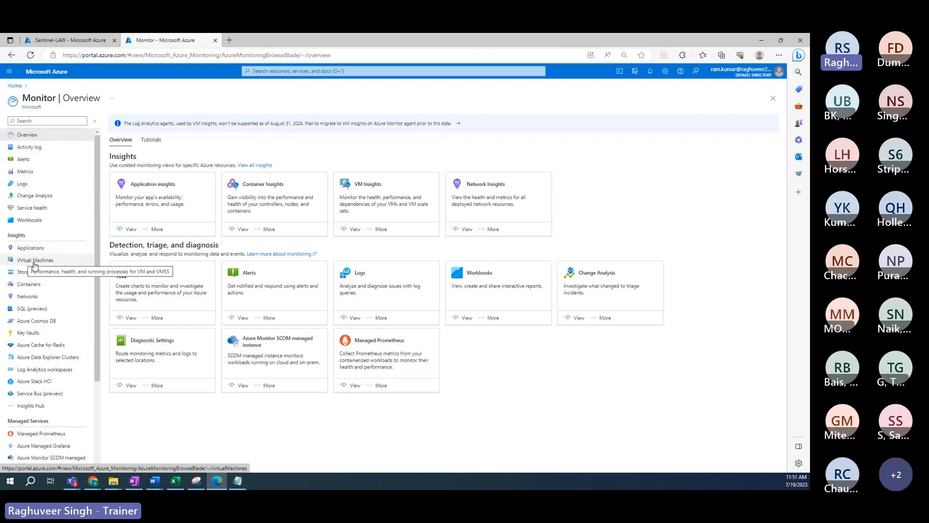
# Step: Open Sentinel-LAW's Legacy agents management, then Azure Monitor's Virtual Machines insights
pyautogui.click(72, 40)
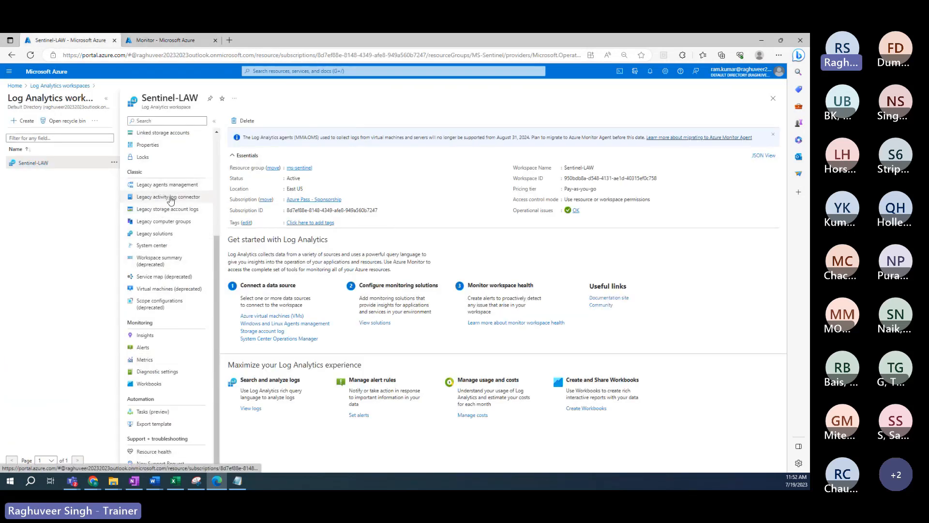
pyautogui.click(159, 186)
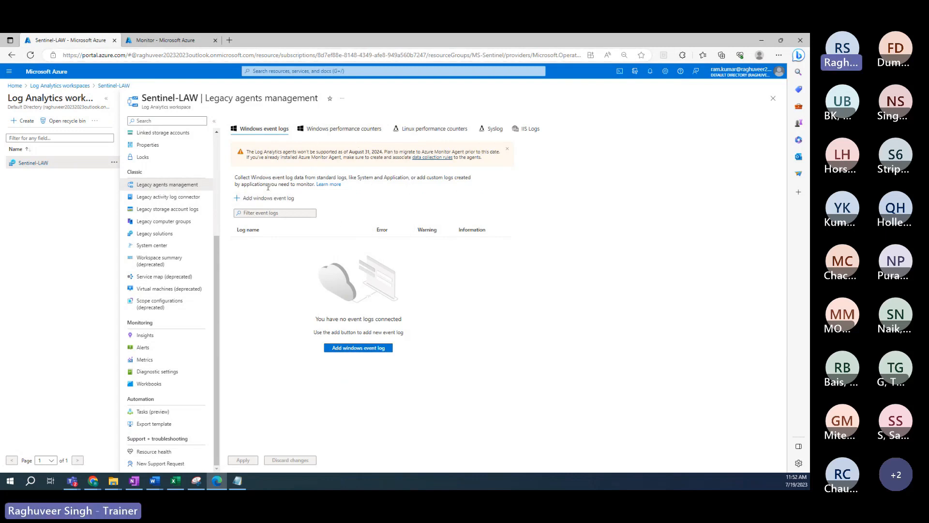
pyautogui.click(156, 41)
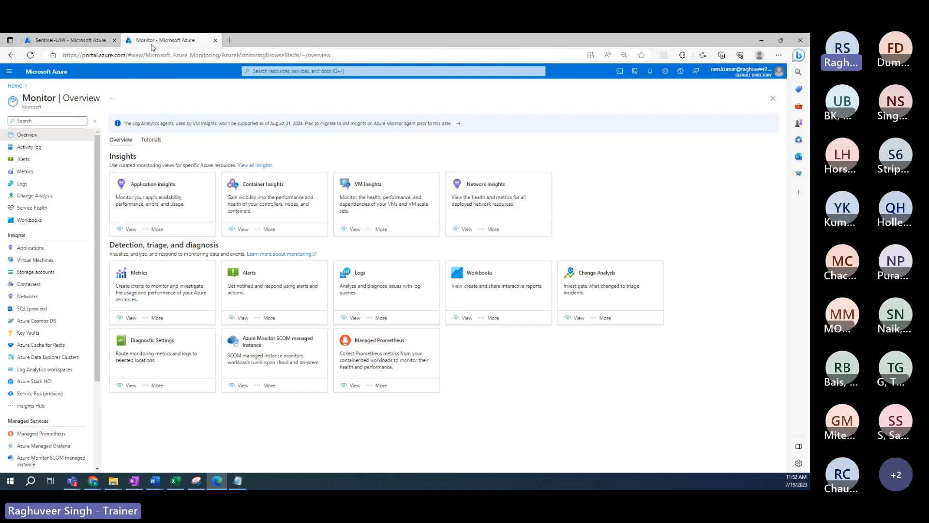
pyautogui.click(35, 262)
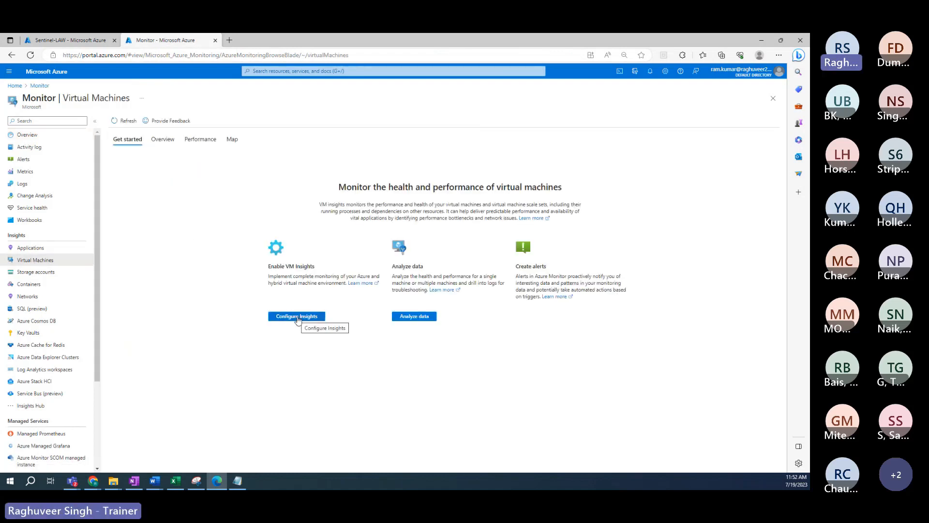
# Step: View the Not monitored virtual machines list, then return to Sentinel-LAW's legacy agents management
pyautogui.click(297, 317)
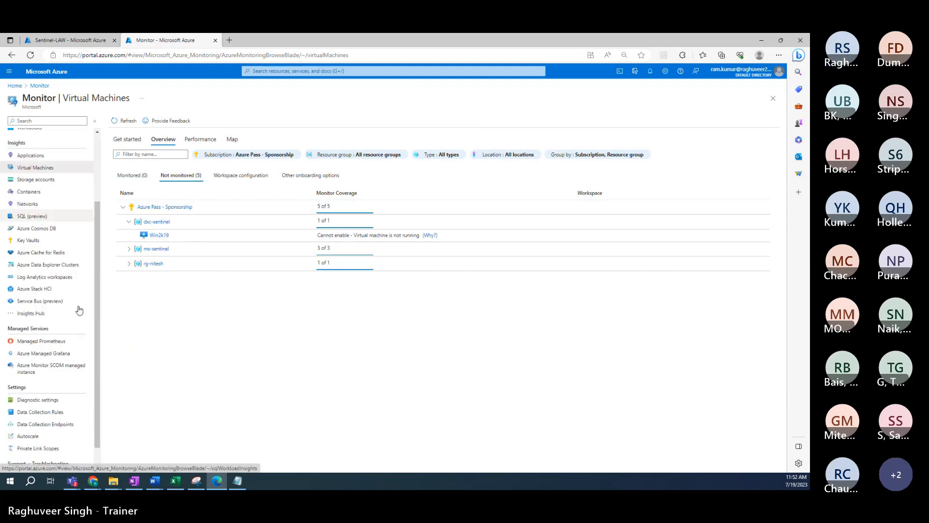
pyautogui.scroll(-2, 72, 305)
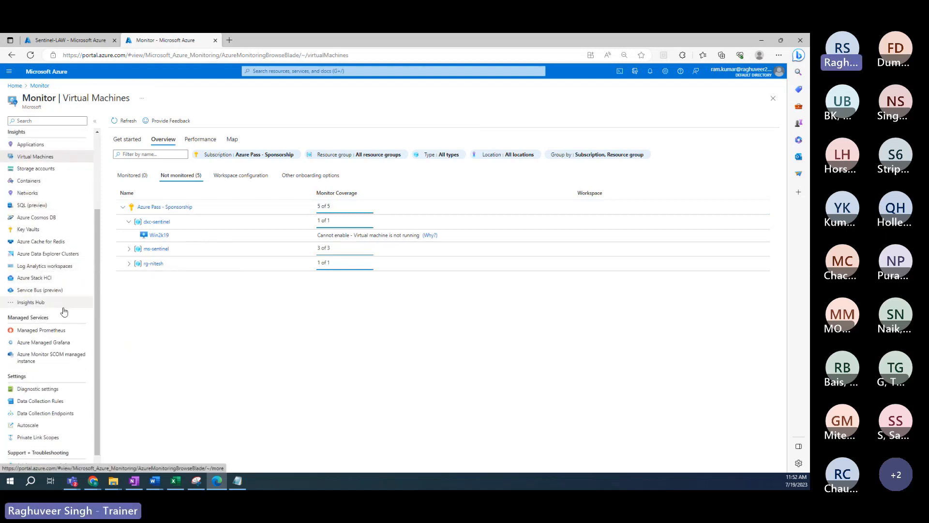
pyautogui.scroll(-1, 61, 295)
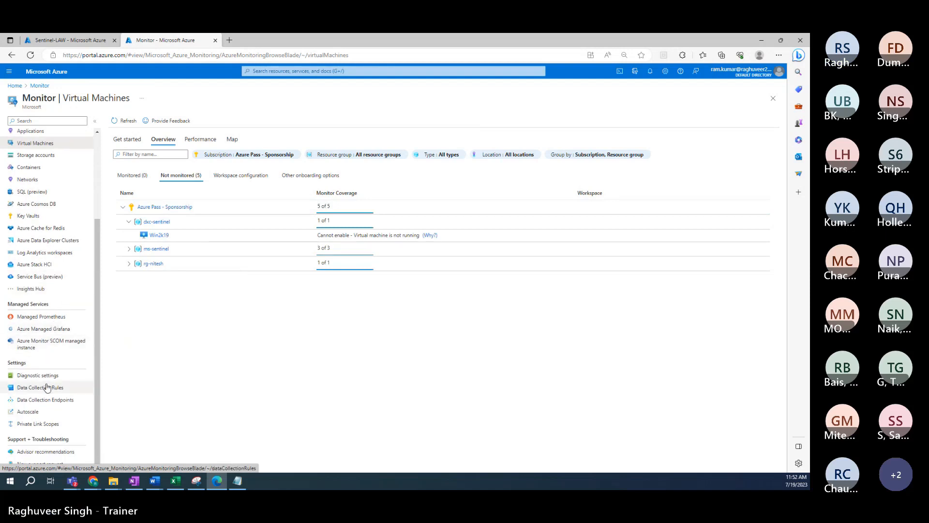
pyautogui.click(86, 42)
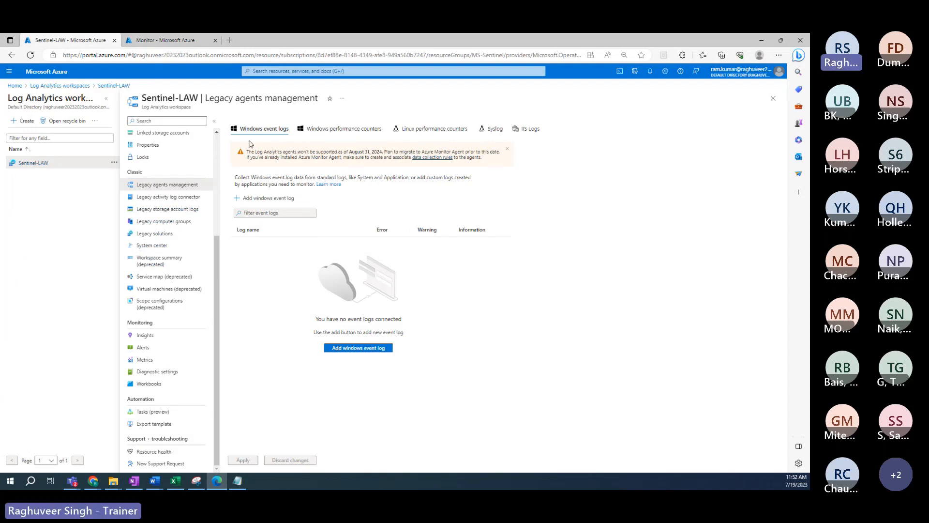
pyautogui.moveTo(247, 151); pyautogui.dragTo(489, 163)
pyautogui.click(493, 163)
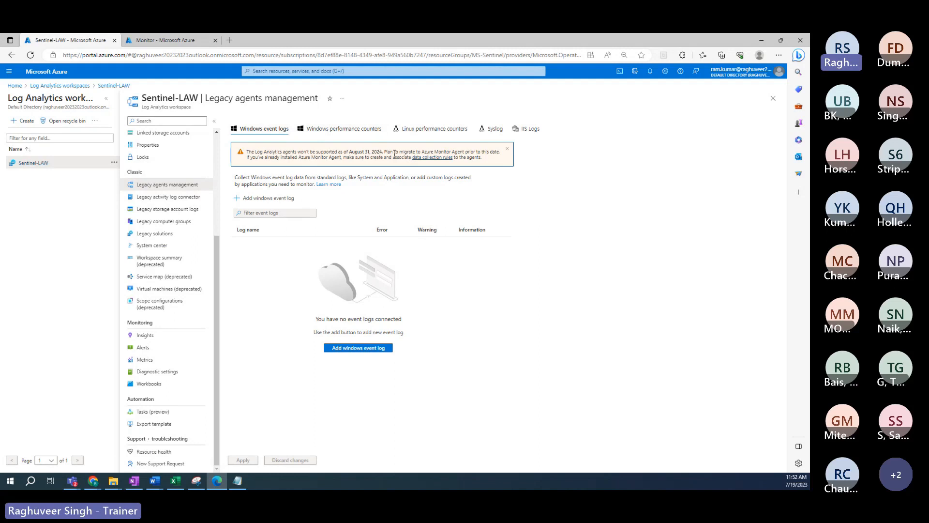
pyautogui.moveTo(426, 152); pyautogui.dragTo(464, 153)
pyautogui.moveTo(250, 157); pyautogui.dragTo(479, 165)
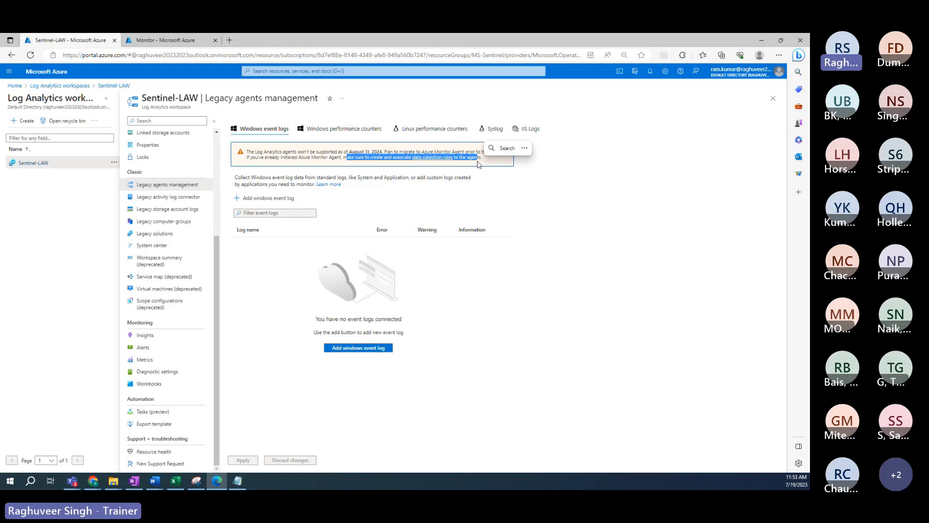
pyautogui.click(424, 172)
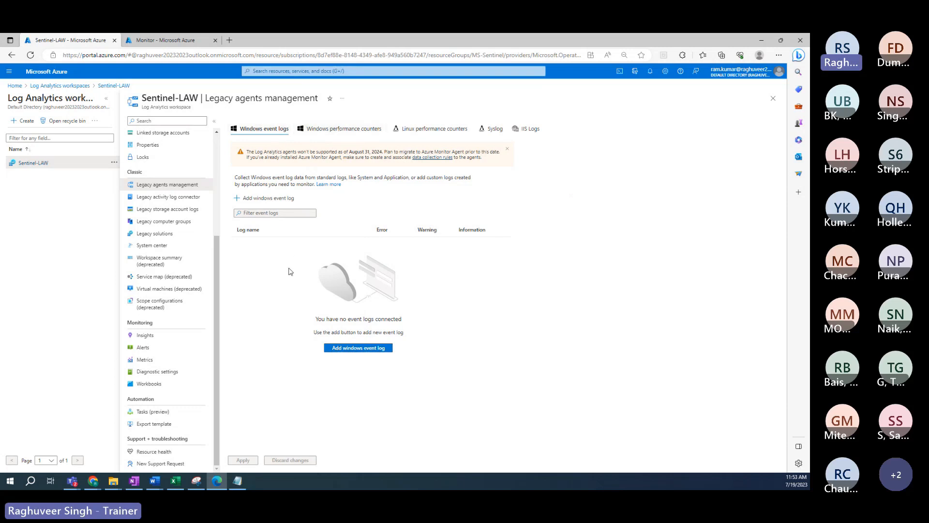
# Step: Add a blank Windows event log row to Sentinel-LAW, then use the Start menu
pyautogui.click(265, 203)
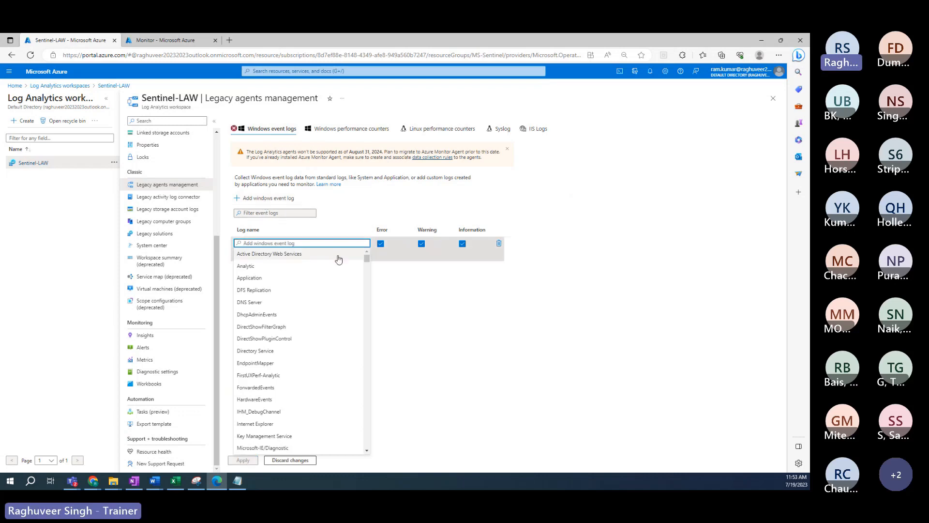
pyautogui.scroll(-2, 279, 330)
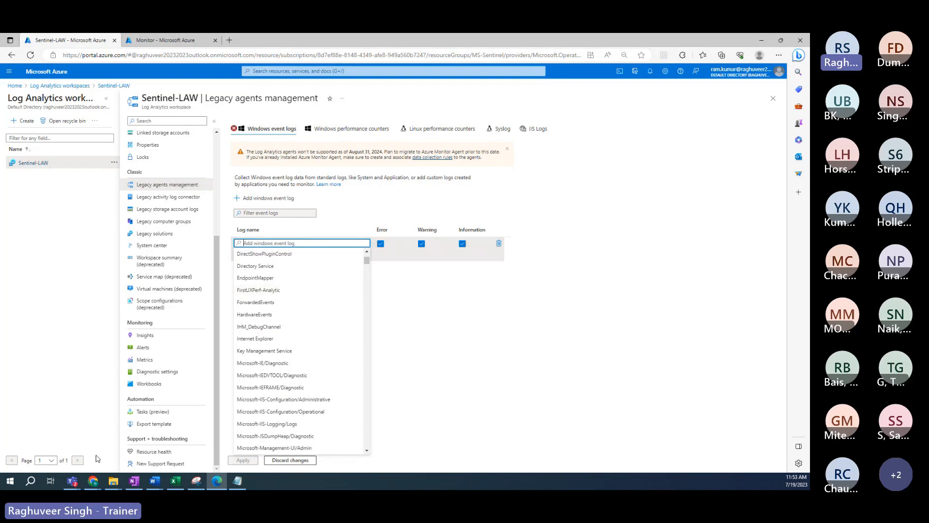
pyautogui.click(14, 481)
pyautogui.click(14, 480)
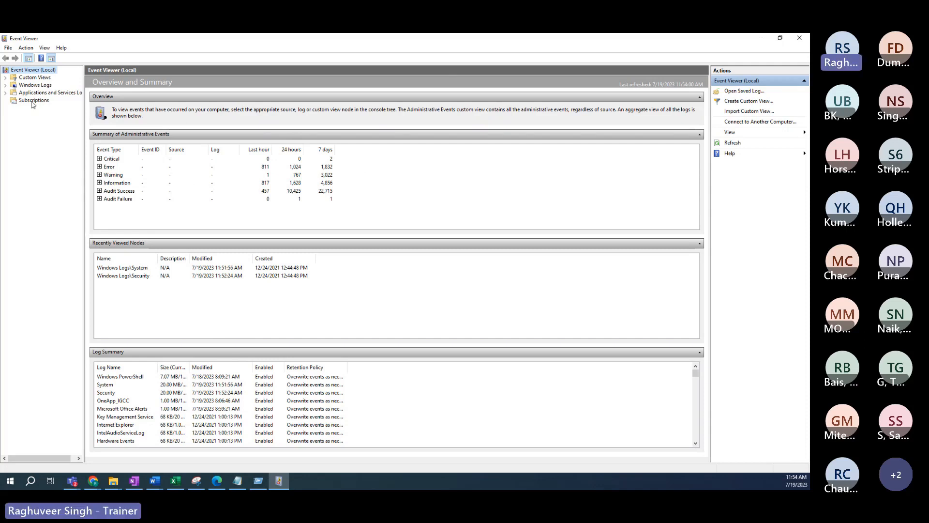
# Step: Expand Windows Logs and browse the Application, System and Security logs
pyautogui.click(6, 86)
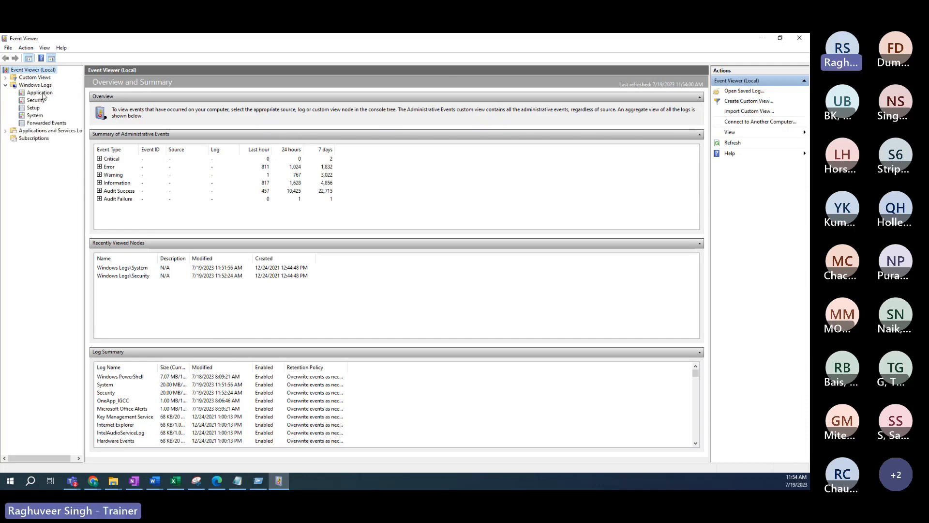
pyautogui.click(41, 93)
pyautogui.click(36, 100)
pyautogui.click(35, 115)
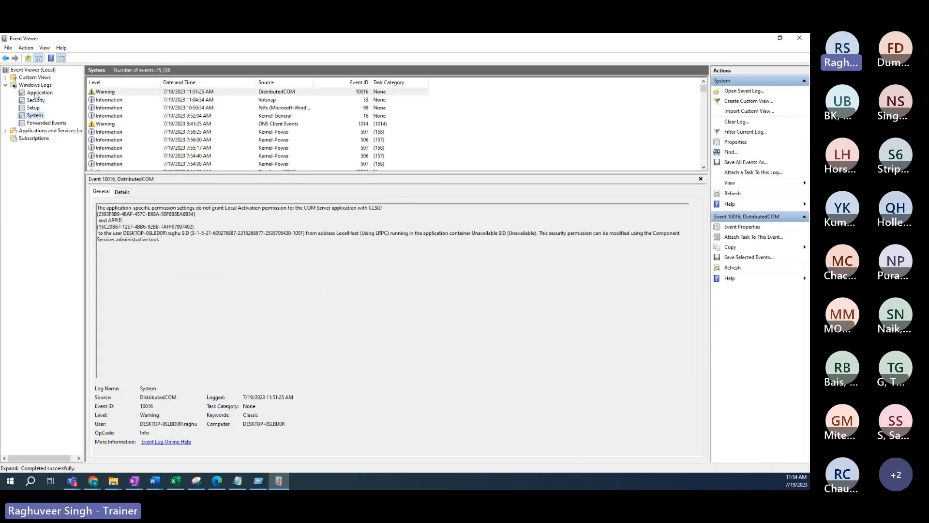
pyautogui.click(37, 99)
pyautogui.click(37, 117)
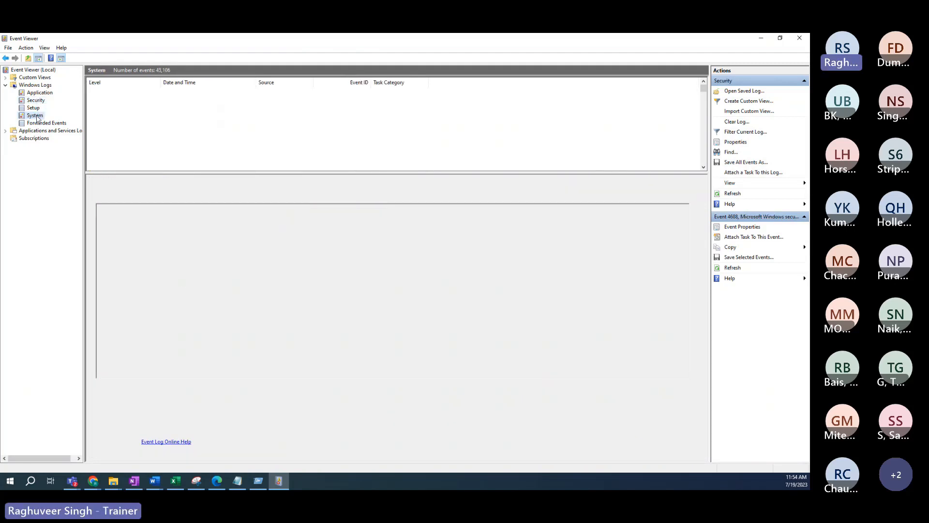
pyautogui.click(37, 101)
# Step: Recheck the Application, Security and System logs, then return to the Sentinel-LAW browser tab
pyautogui.click(36, 108)
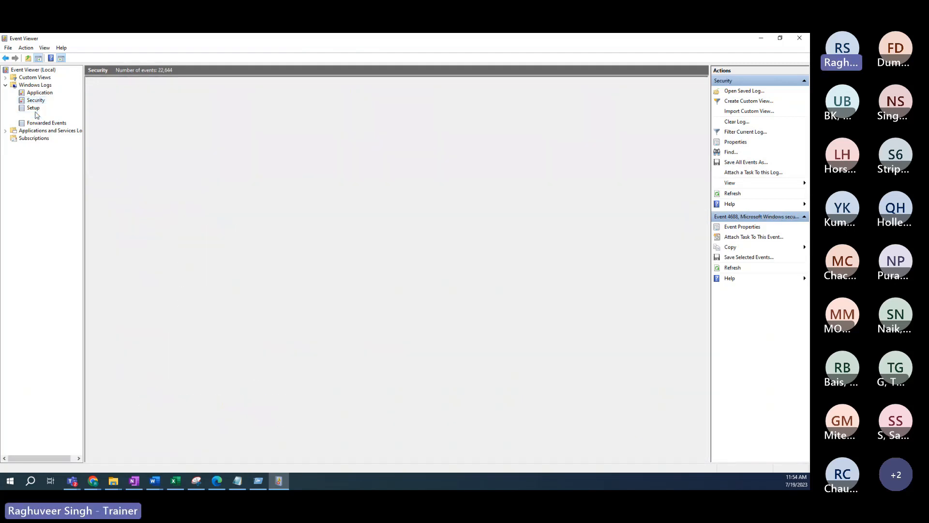
pyautogui.click(43, 95)
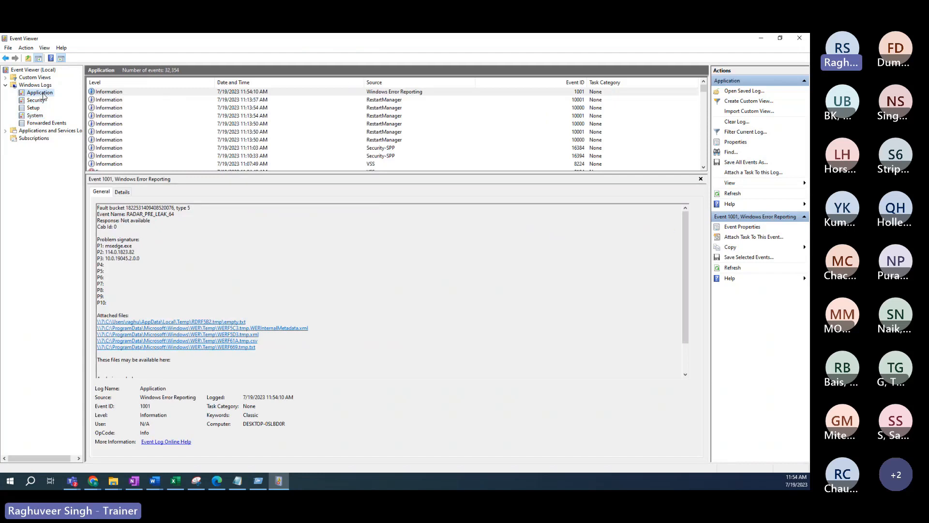
pyautogui.click(37, 100)
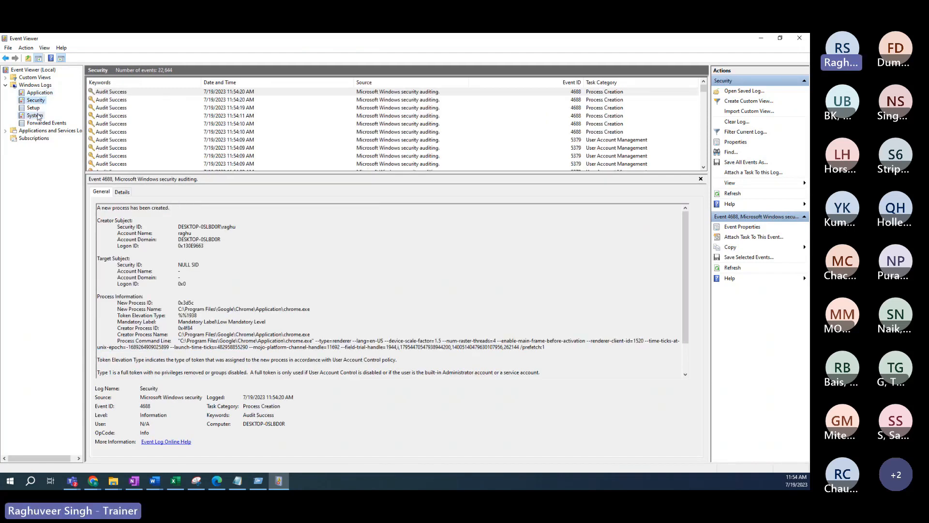
pyautogui.click(38, 117)
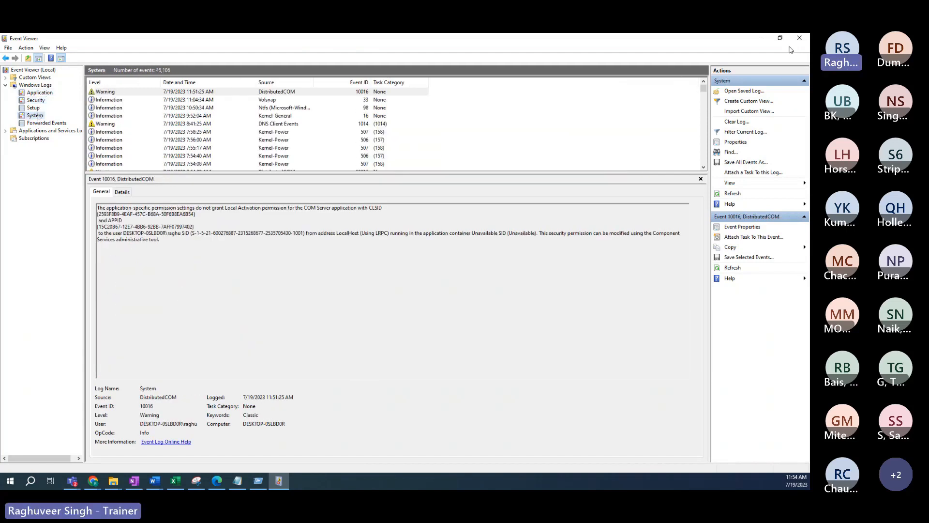
pyautogui.click(762, 40)
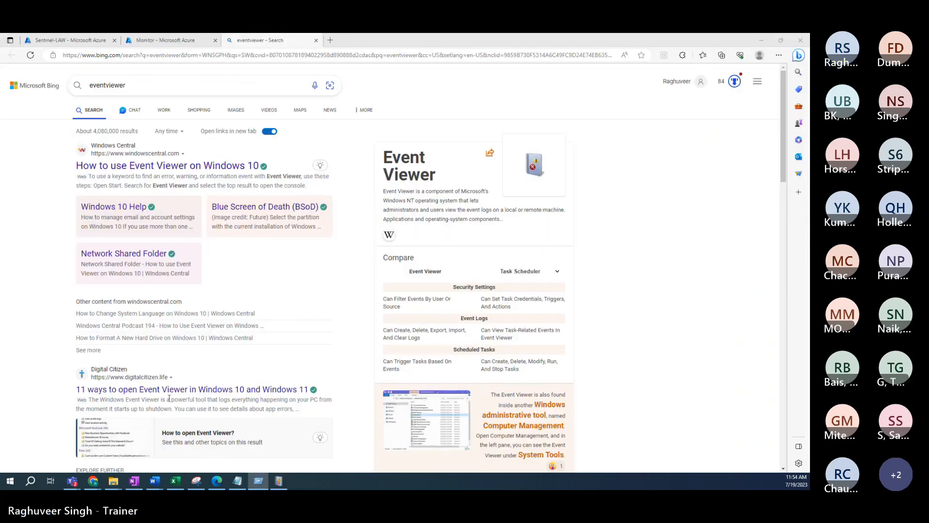
pyautogui.click(82, 41)
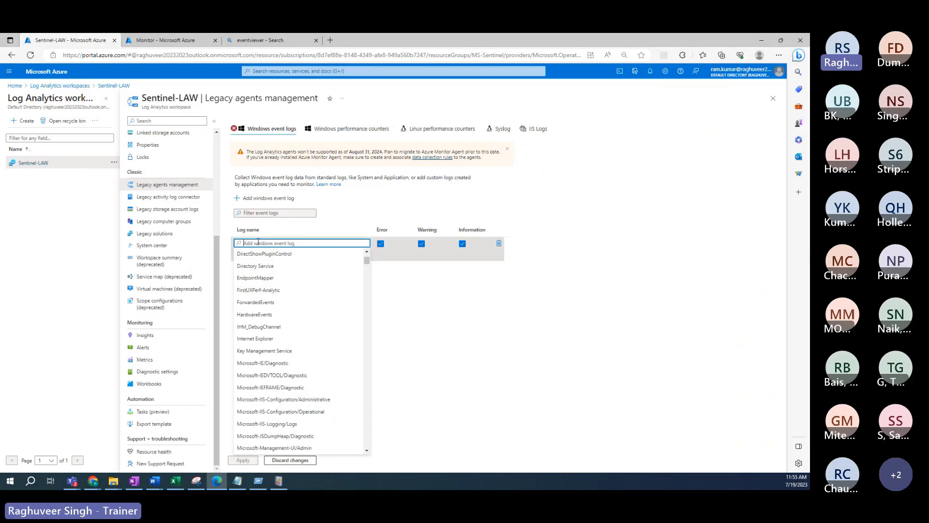
# Step: Add System and Application as Windows event logs to collect
pyautogui.write('sysem')
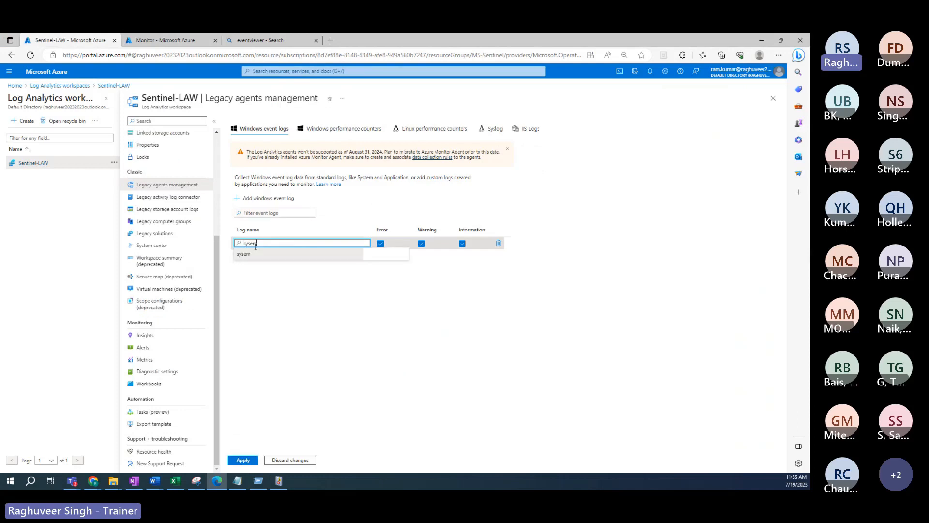
pyautogui.press('BackSpace')
pyautogui.press('BackSpace')
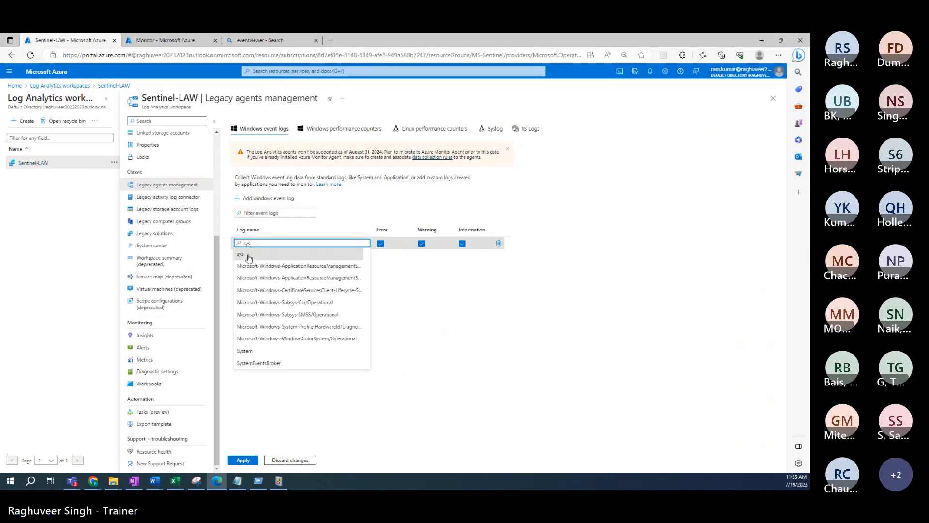
pyautogui.click(244, 351)
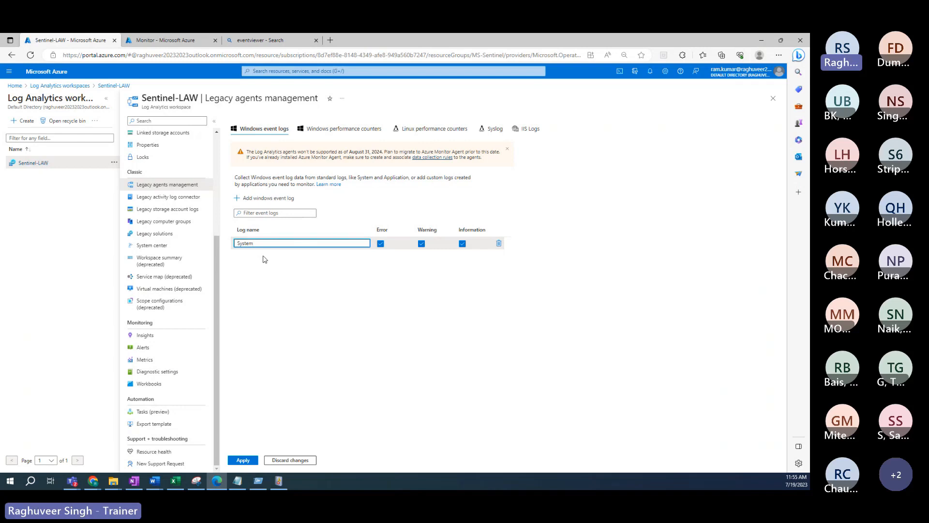
pyautogui.click(266, 198)
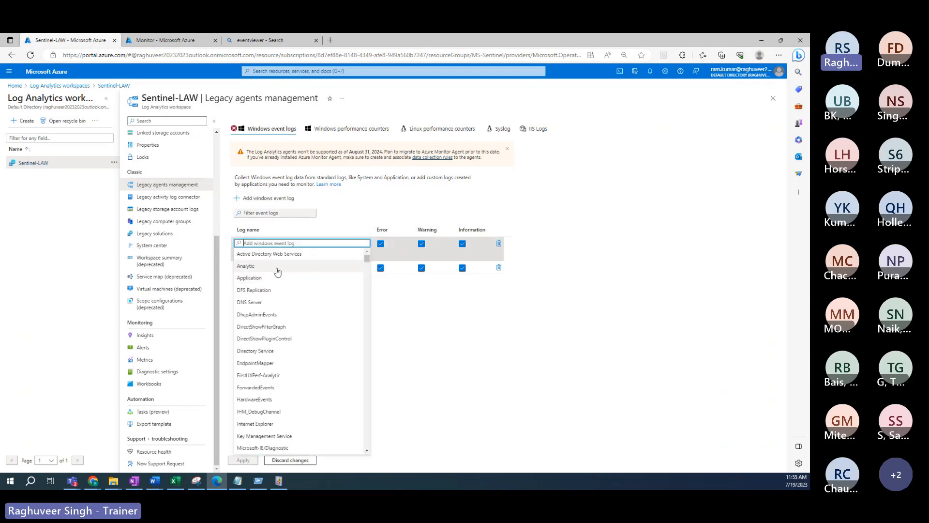
pyautogui.write('App')
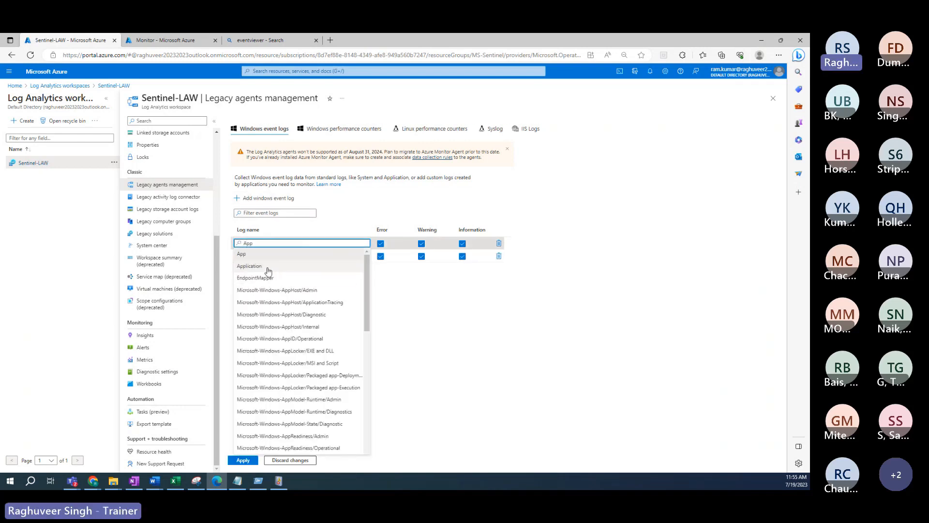
pyautogui.click(268, 270)
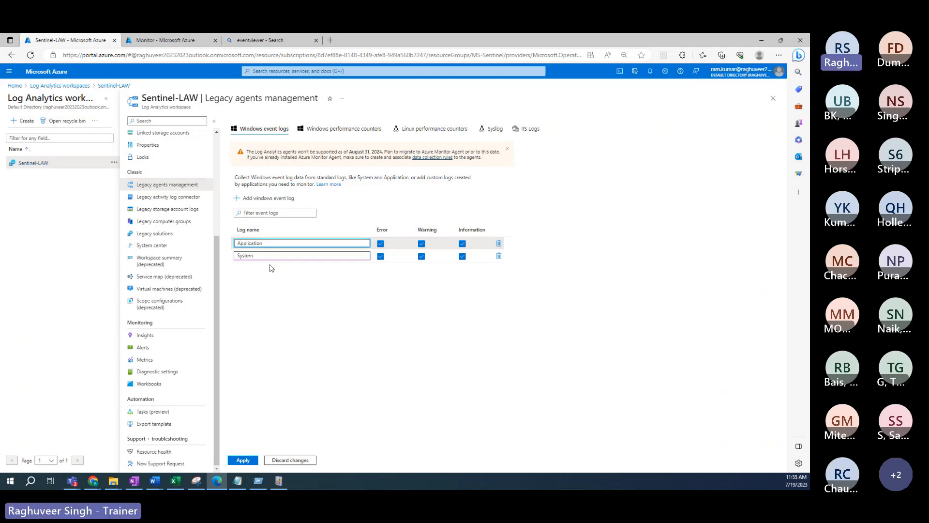
# Step: Add a third event log row for Security, correcting its name to capitalized 'Security'
pyautogui.click(263, 198)
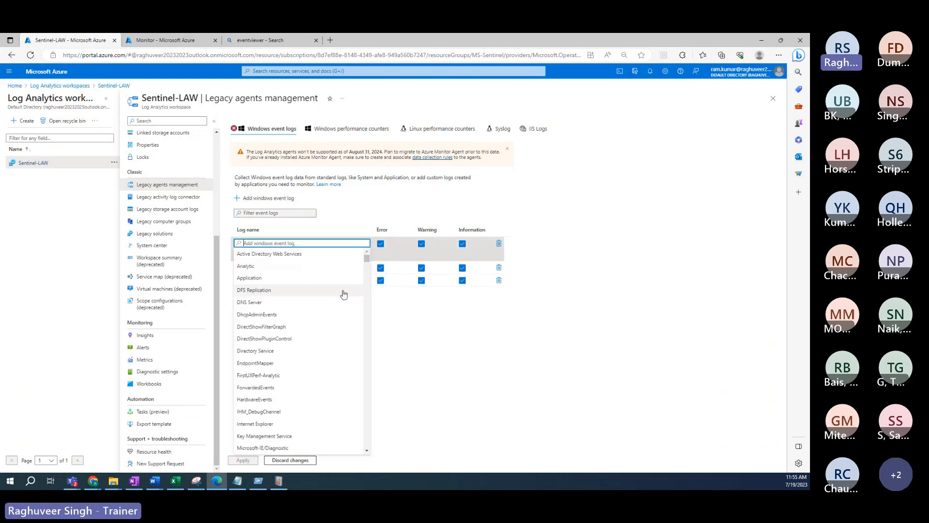
pyautogui.write('asec')
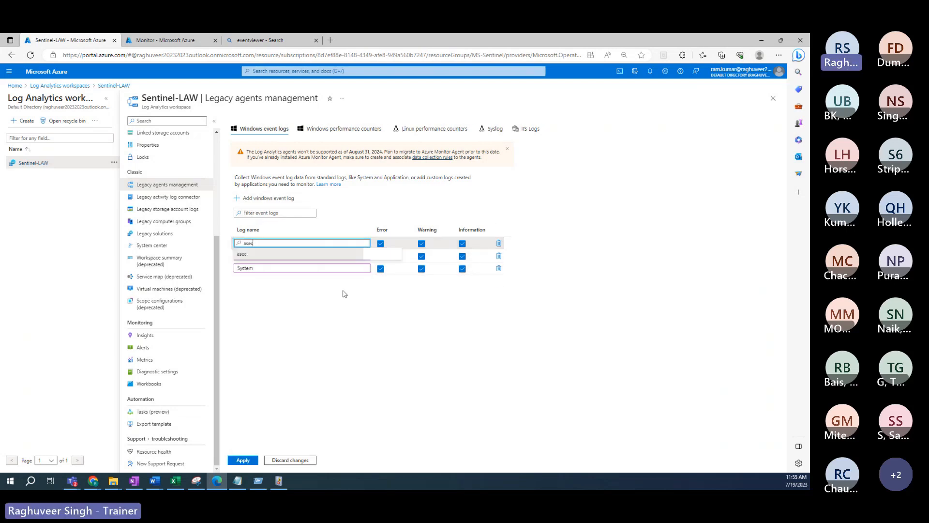
pyautogui.press('BackSpace')
pyautogui.press('BackSpace')
pyautogui.press('BackSpace')
pyautogui.press('BackSpace')
pyautogui.write('security')
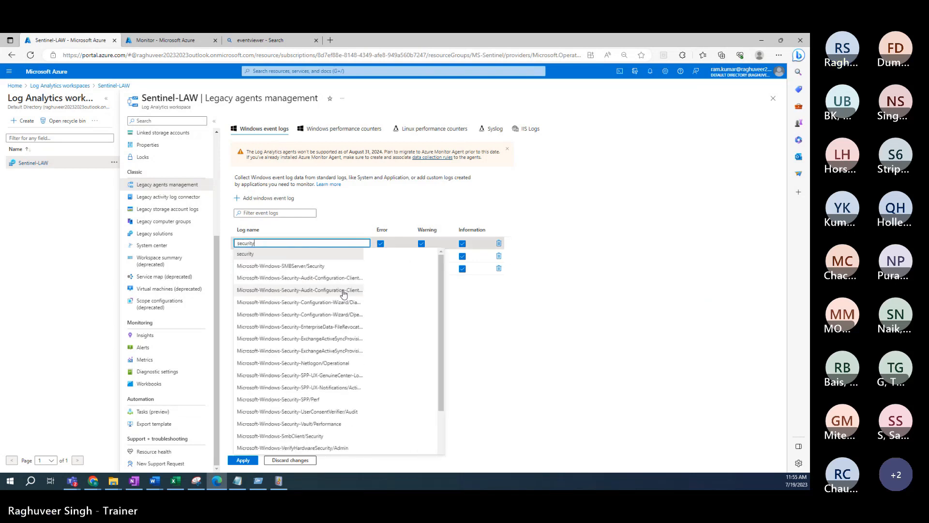
pyautogui.scroll(-1, 300, 401)
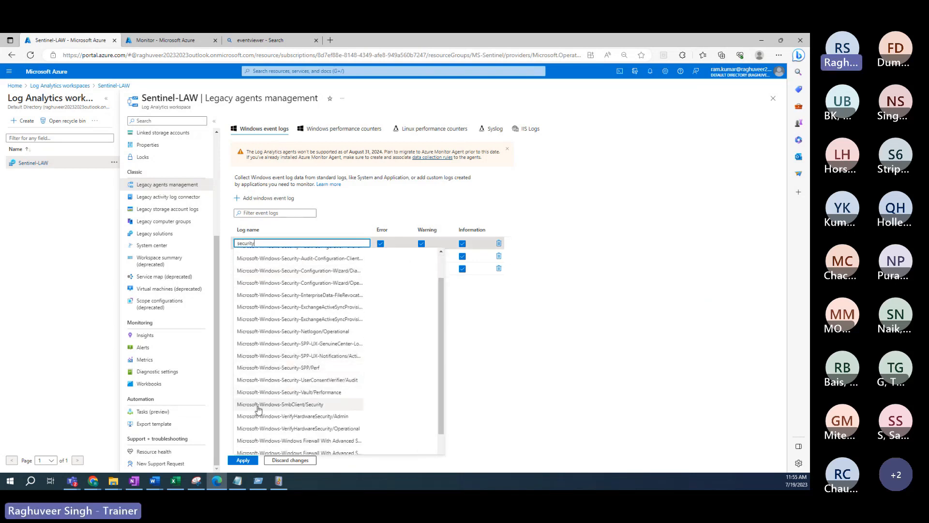
pyautogui.scroll(-1, 298, 409)
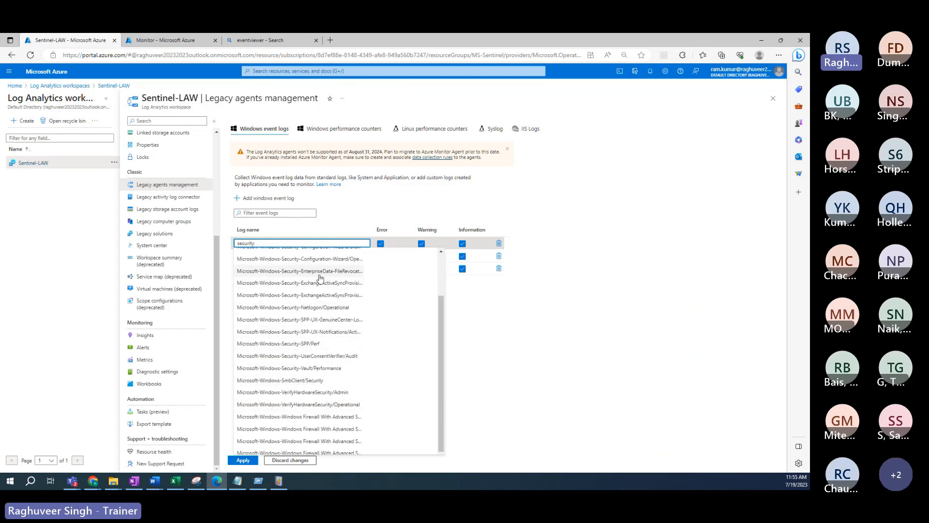
pyautogui.click(528, 392)
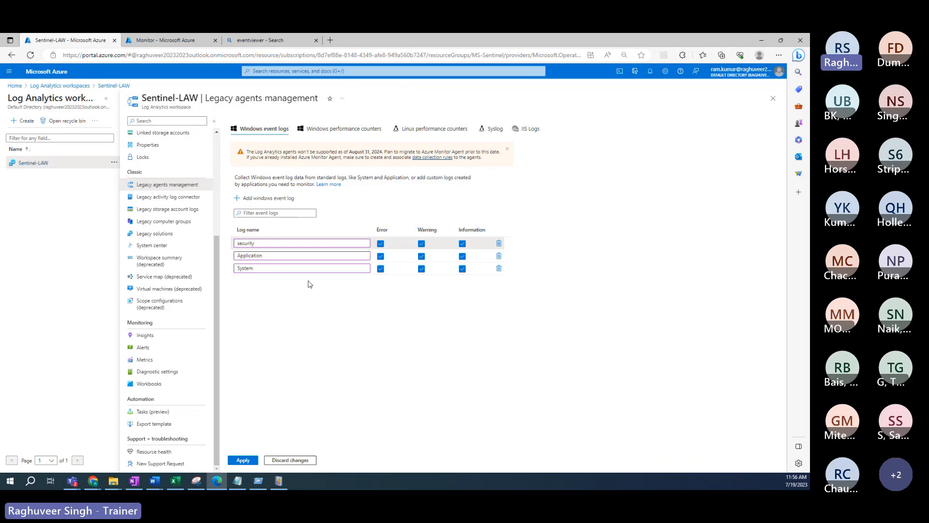
pyautogui.click(241, 243)
pyautogui.press('BackSpace')
pyautogui.write('S')
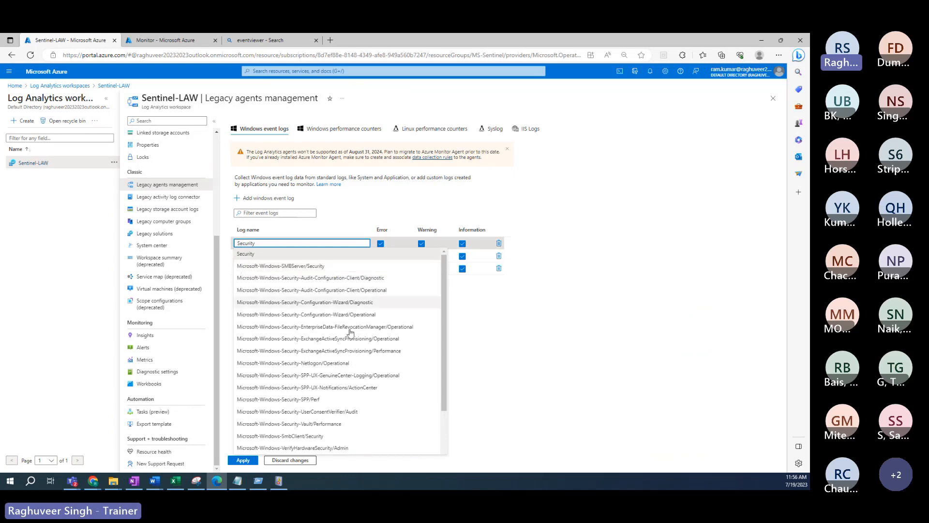
pyautogui.click(368, 315)
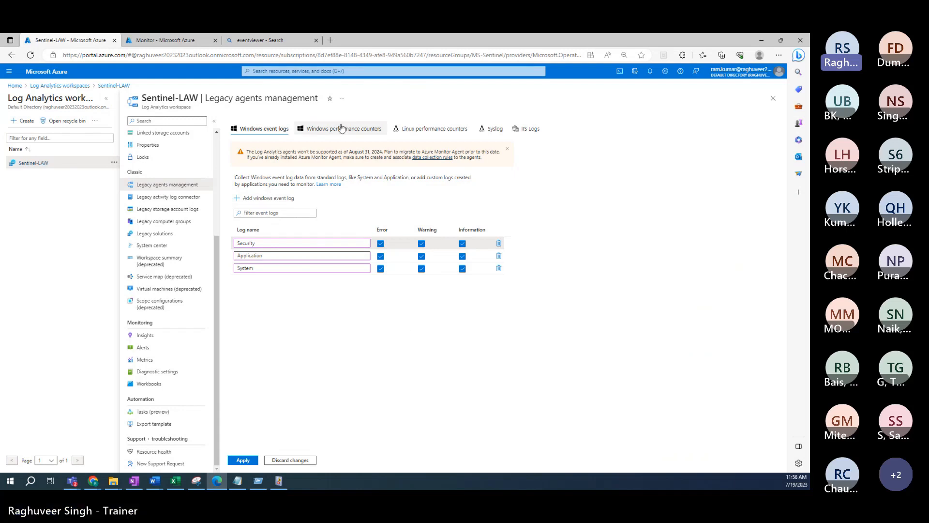
# Step: Review the Linux performance counter, Syslog and IIS Logs settings, then return to Azure Monitor
pyautogui.click(419, 134)
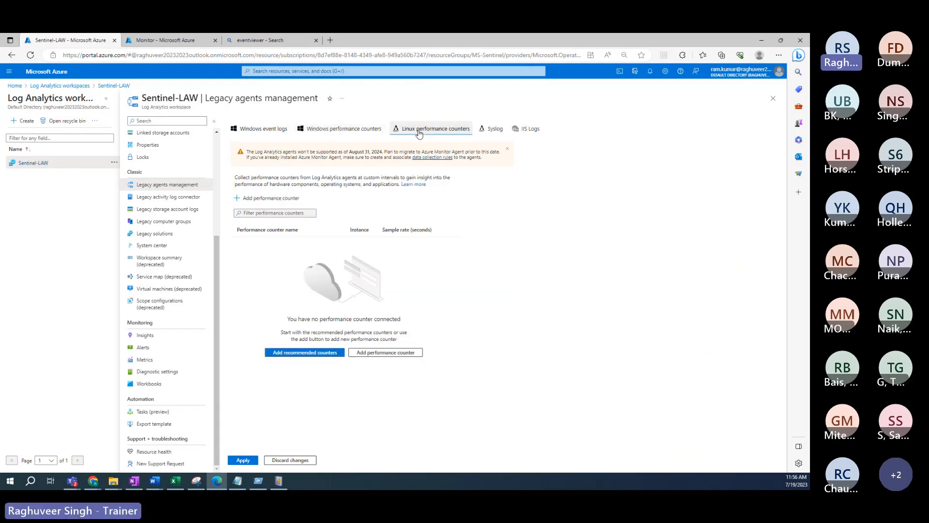
pyautogui.click(269, 198)
pyautogui.click(300, 243)
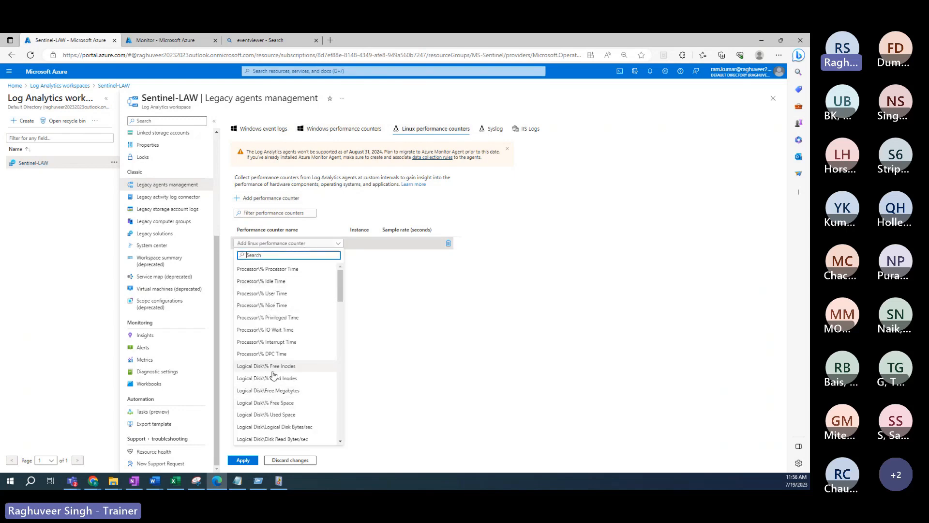
pyautogui.click(492, 128)
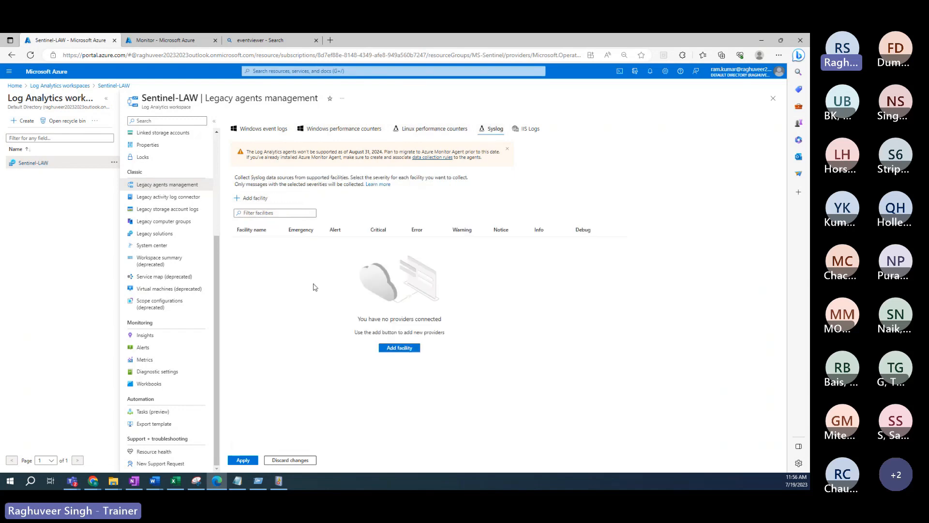
pyautogui.click(525, 131)
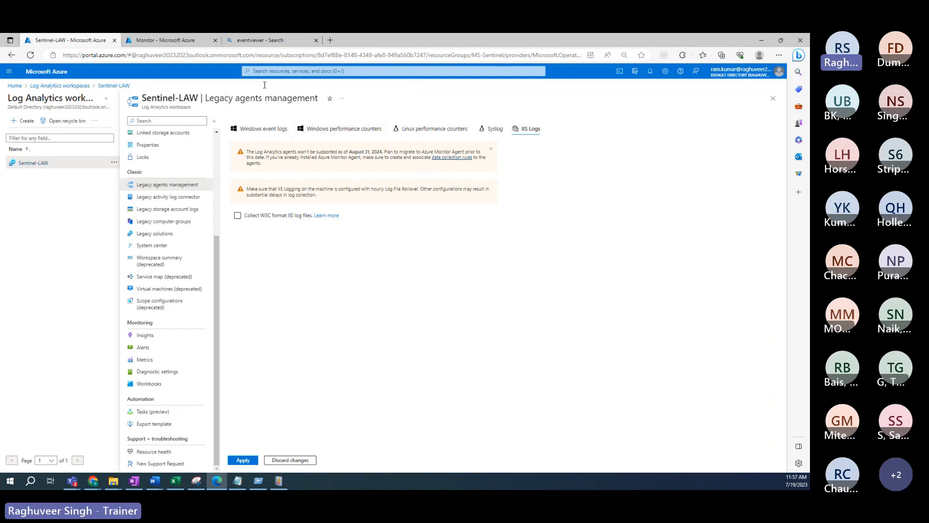
pyautogui.click(164, 40)
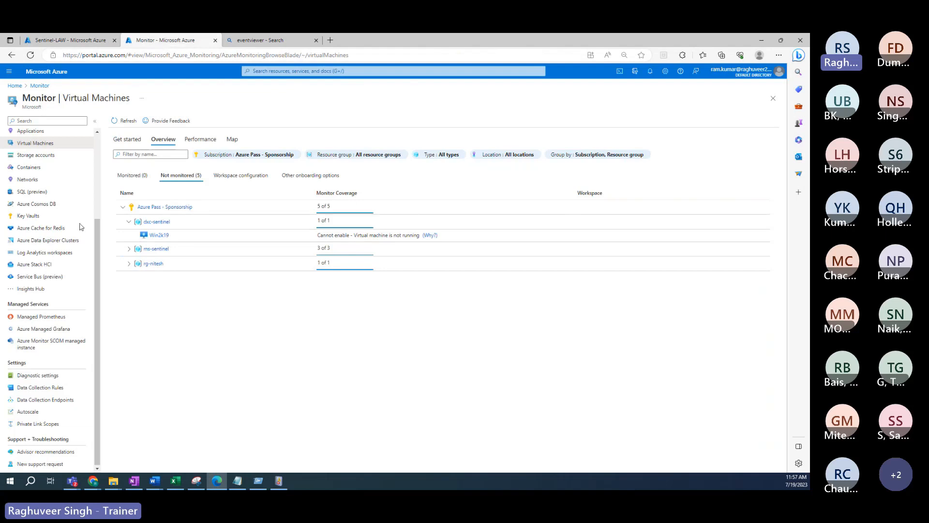
# Step: Create a new data collection rule in resource group MS-Sentinel with platform type All, and continue to Resources
pyautogui.doubleClick(31, 364)
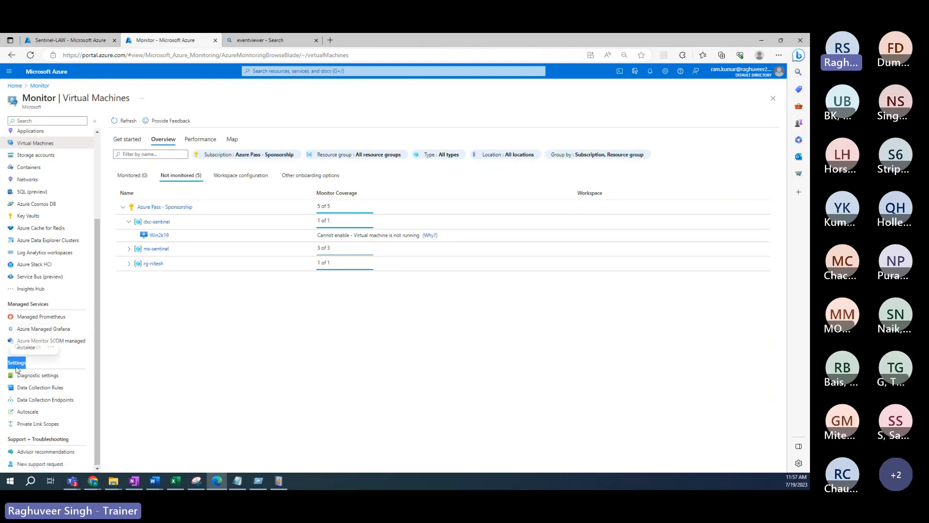
pyautogui.click(31, 388)
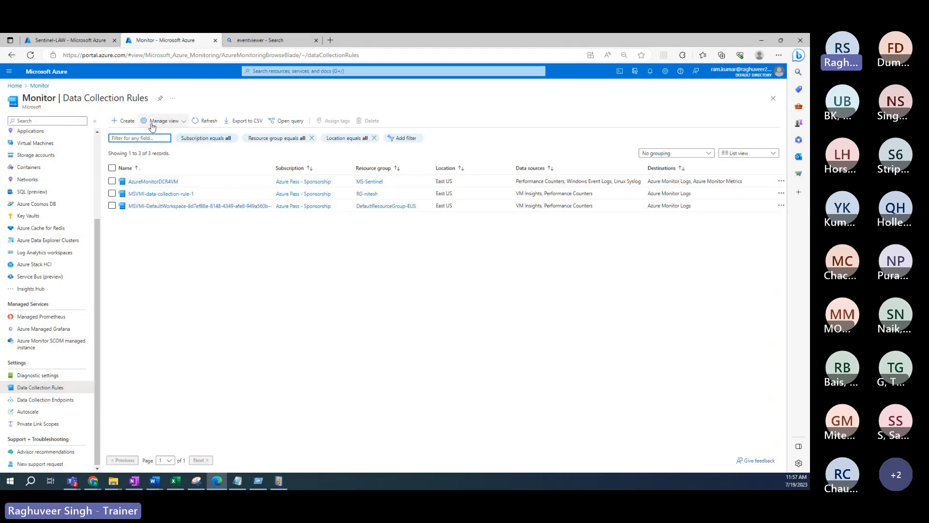
pyautogui.click(124, 120)
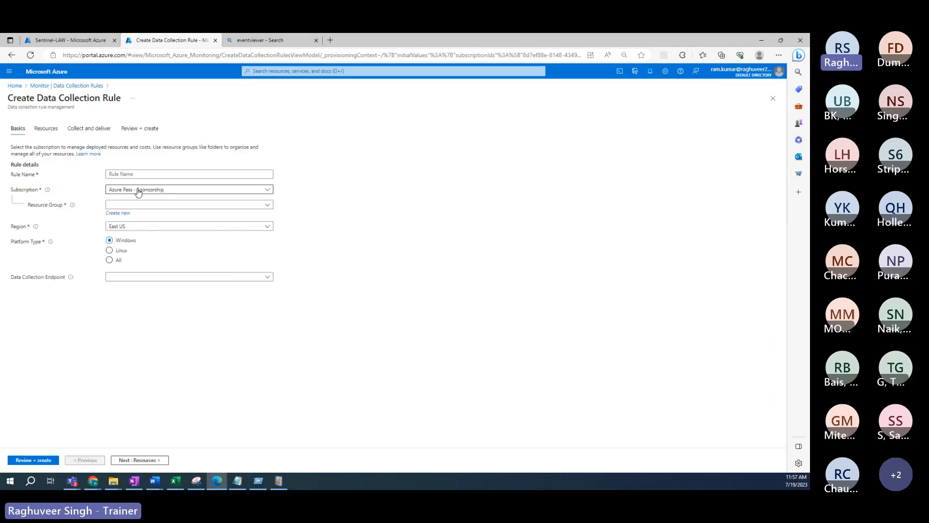
pyautogui.click(114, 206)
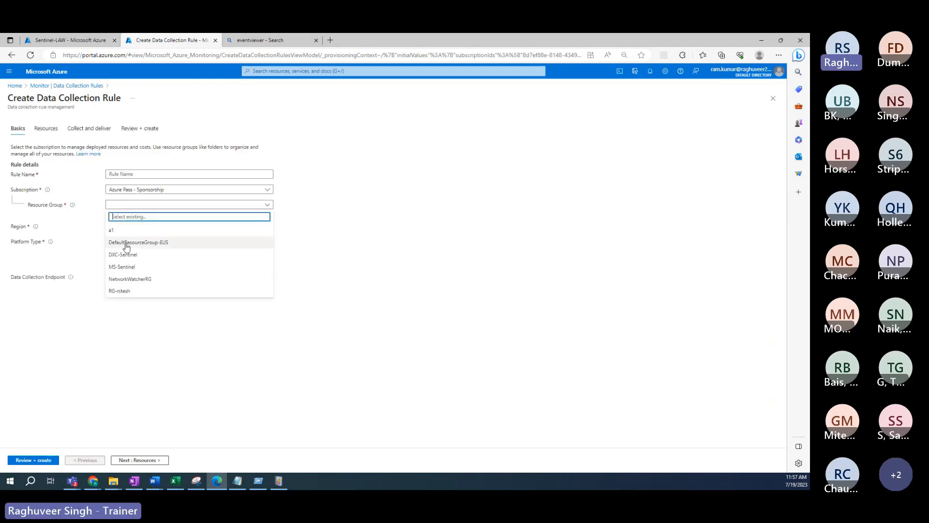
pyautogui.click(125, 276)
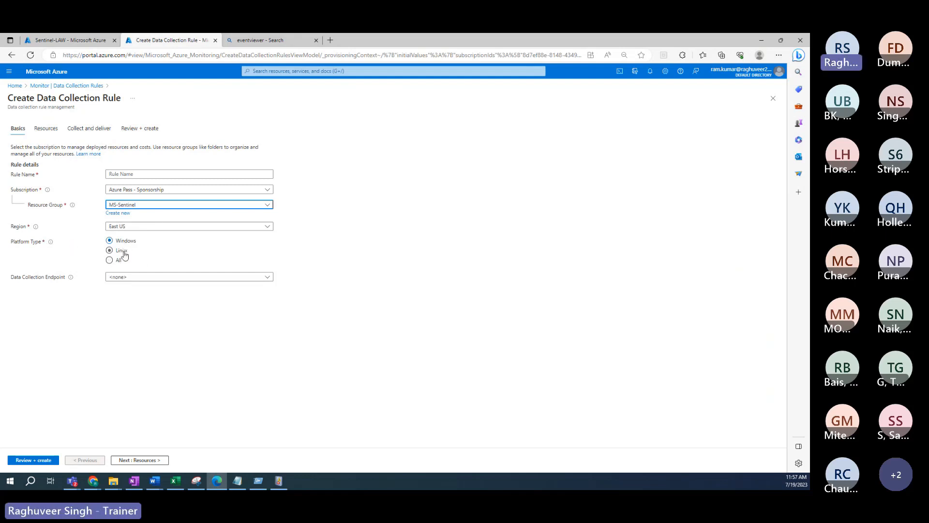
pyautogui.click(110, 260)
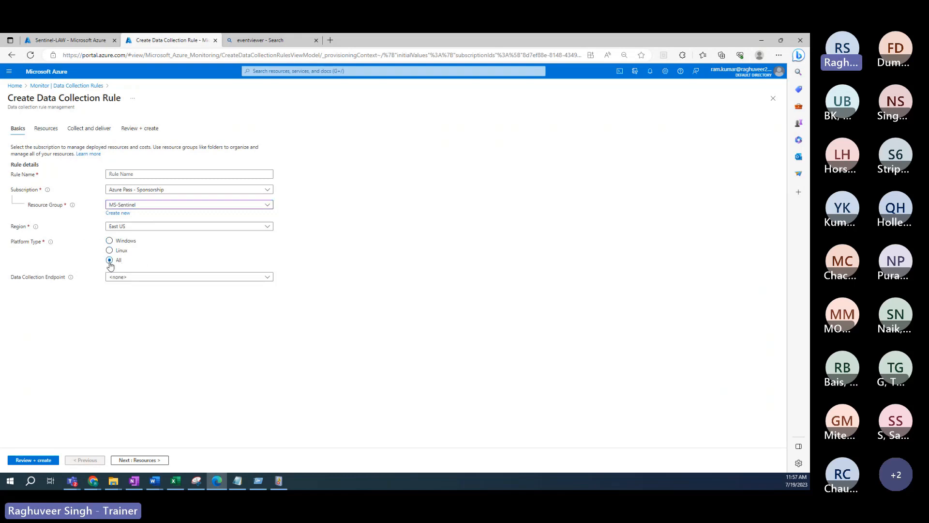
pyautogui.click(140, 460)
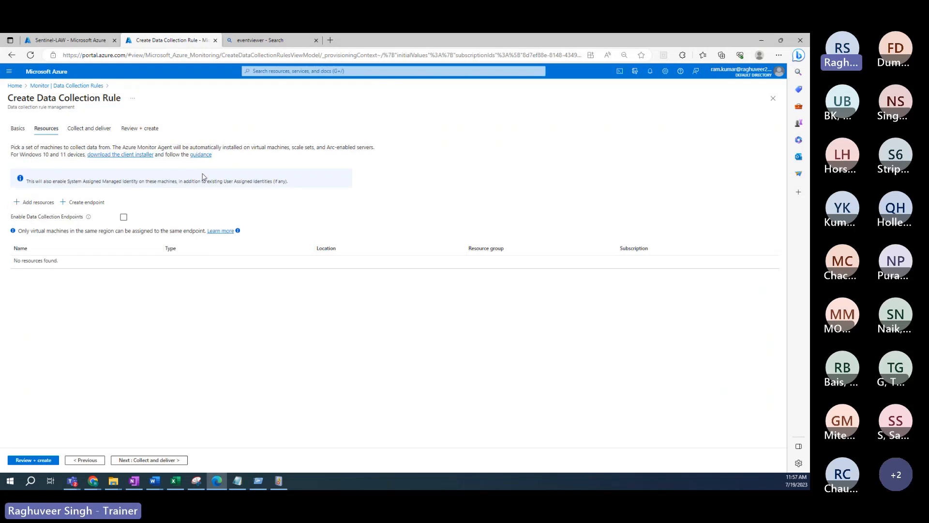
# Step: Start adding resources and expand the DXC-Sentinel, MS-Sentinel and RG-nitesh resource groups
pyautogui.click(34, 205)
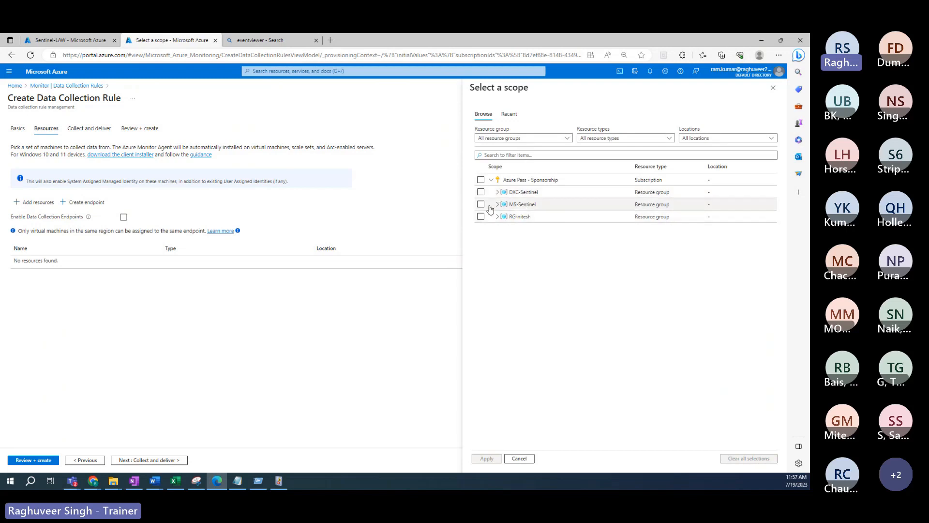
pyautogui.click(497, 193)
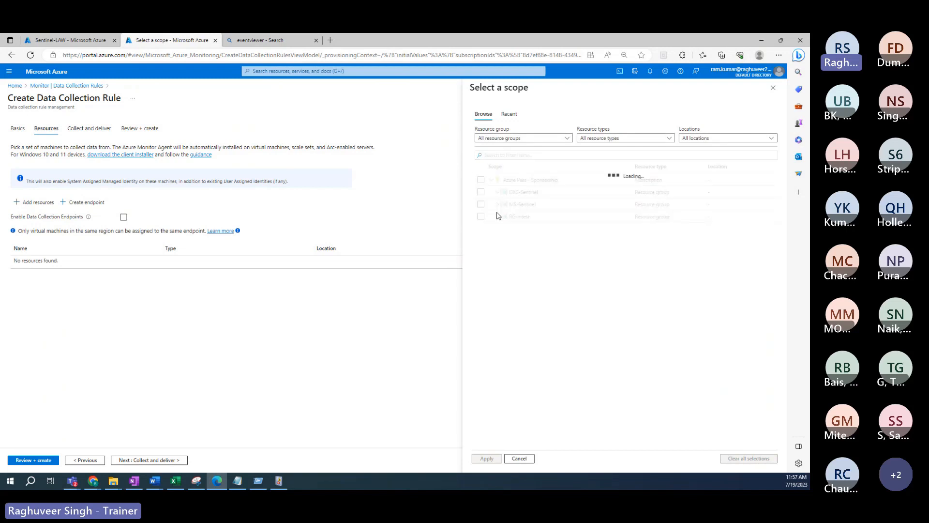
pyautogui.click(498, 217)
pyautogui.click(498, 265)
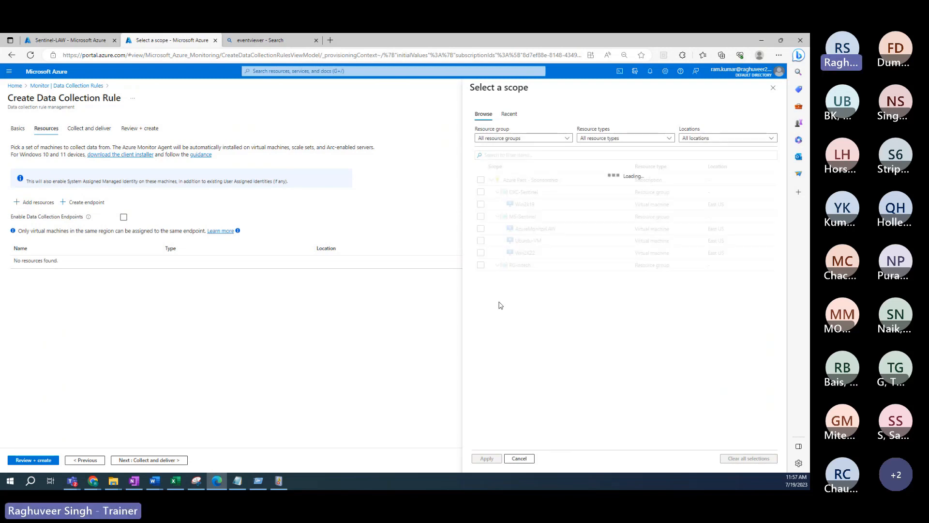
# Step: Select Win2k19, AzureMonitorLAW, Ubuntu-VM, Win2K22 and VM-1, apply them, and proceed to Collect and deliver
pyautogui.click(481, 204)
pyautogui.click(480, 229)
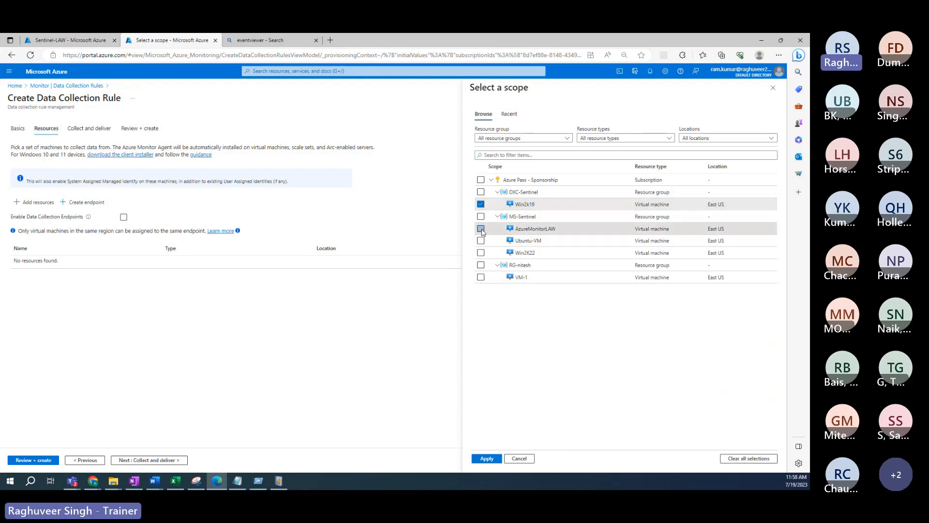
pyautogui.click(481, 240)
pyautogui.click(481, 253)
pyautogui.click(480, 276)
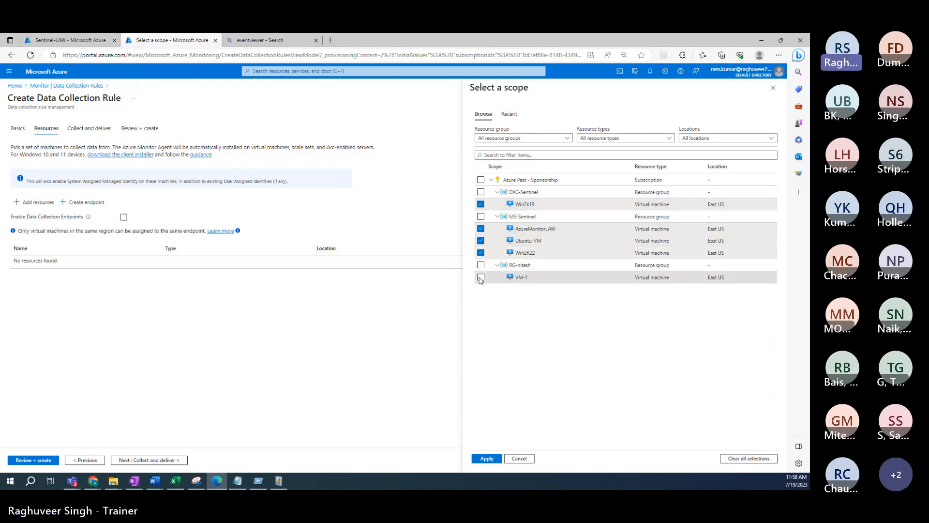
pyautogui.click(486, 458)
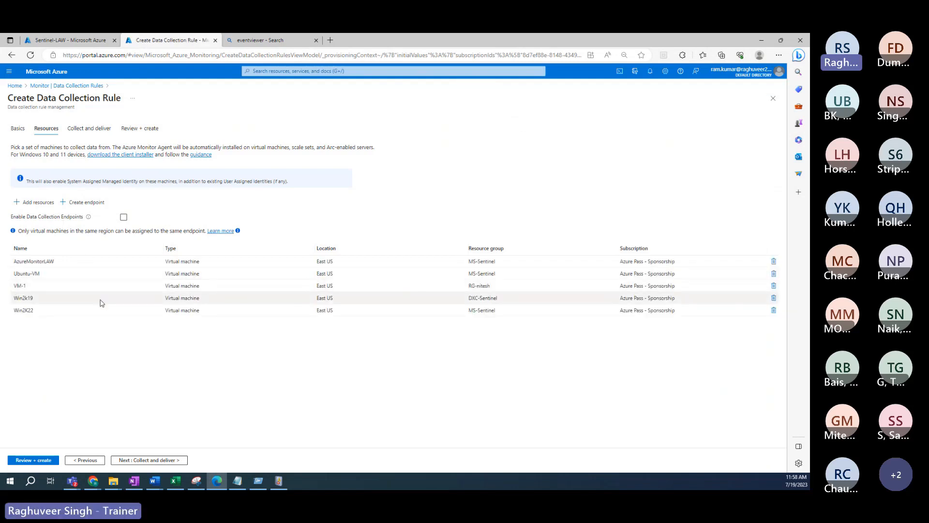
pyautogui.click(145, 460)
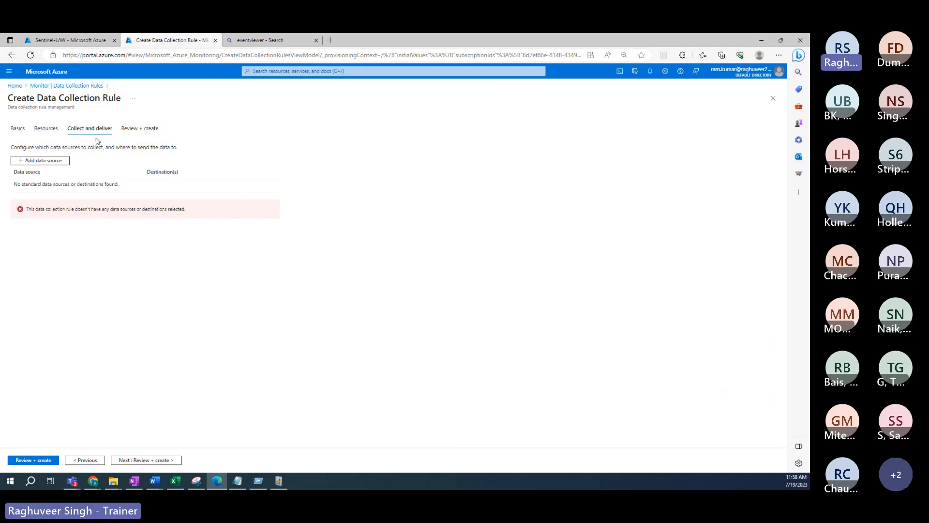
# Step: Try a Performance Counters data source with Custom and Basic counter sets, then cancel and discard it
pyautogui.click(29, 163)
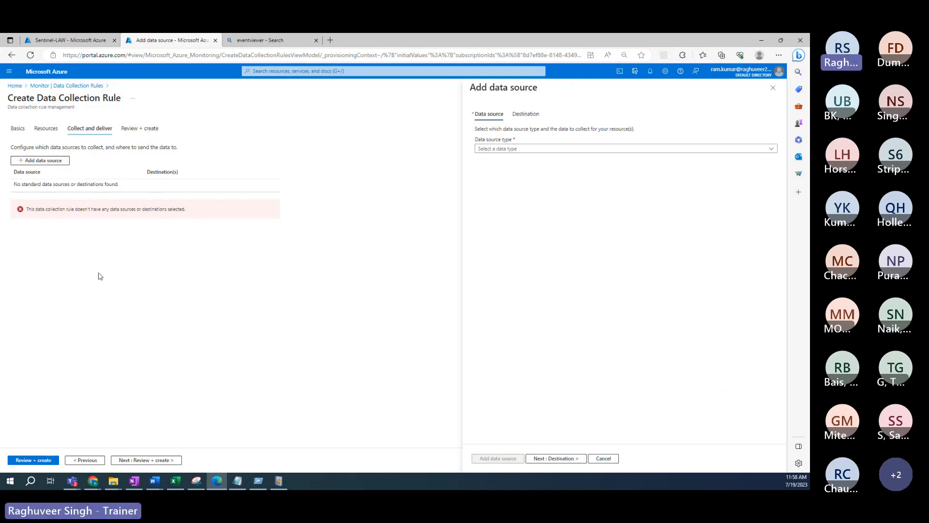
pyautogui.click(494, 149)
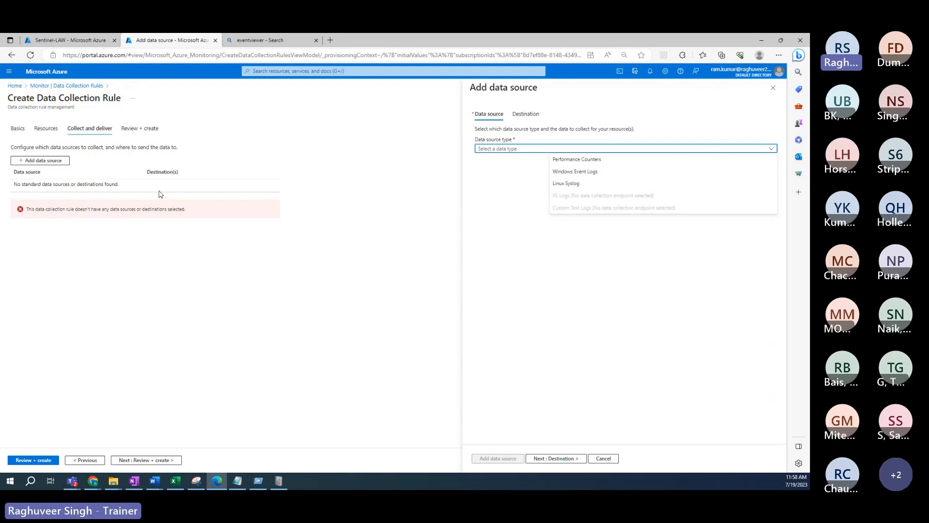
pyautogui.click(584, 159)
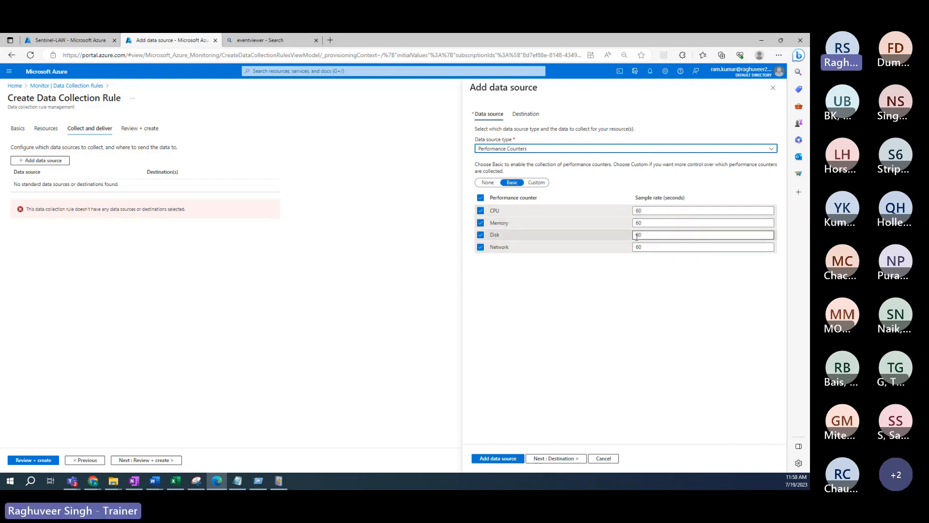
pyautogui.click(537, 184)
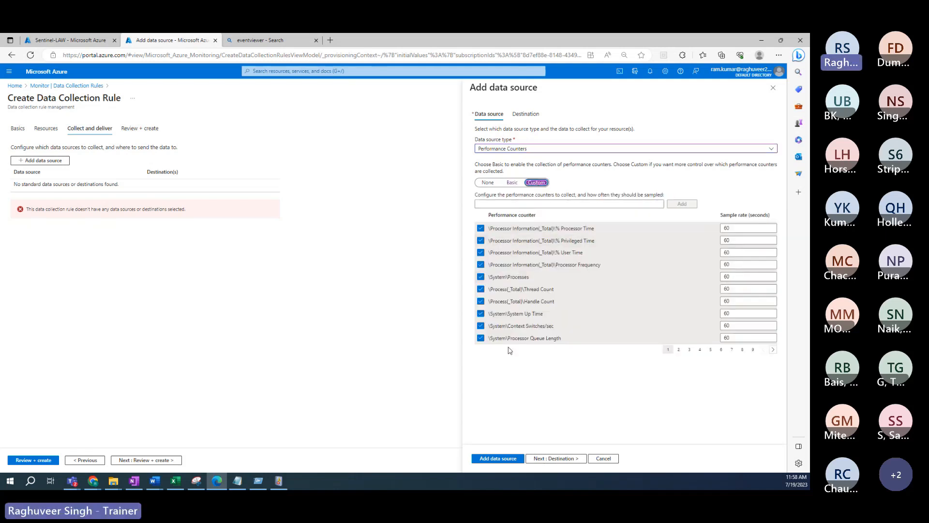
pyautogui.click(774, 351)
pyautogui.click(774, 351)
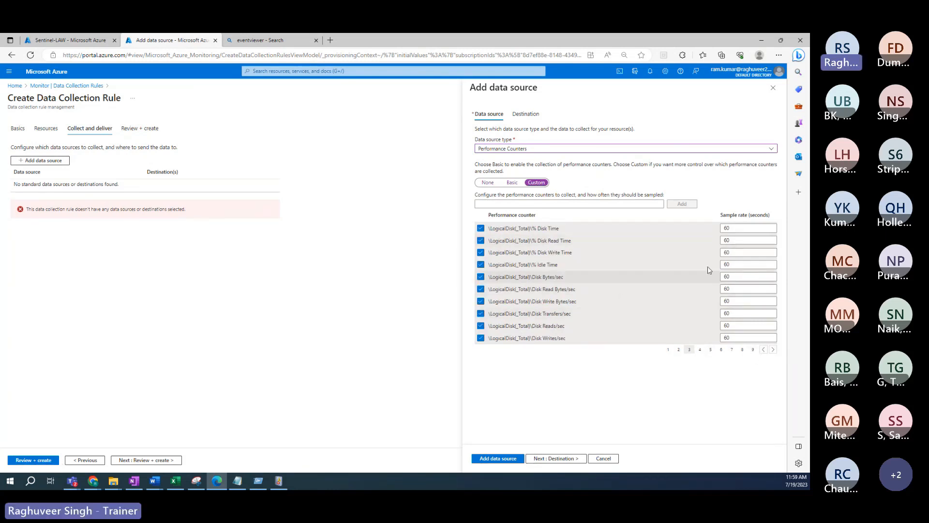
pyautogui.click(512, 182)
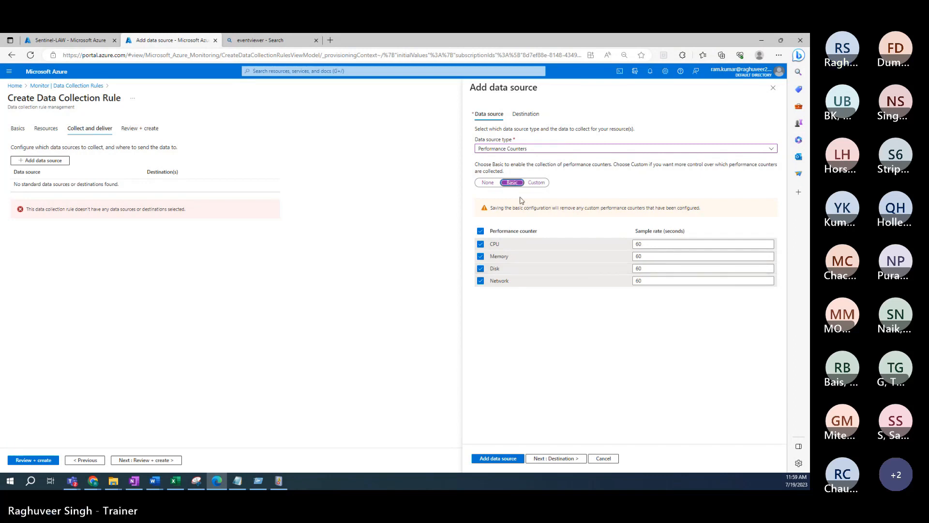
pyautogui.click(603, 459)
pyautogui.click(434, 100)
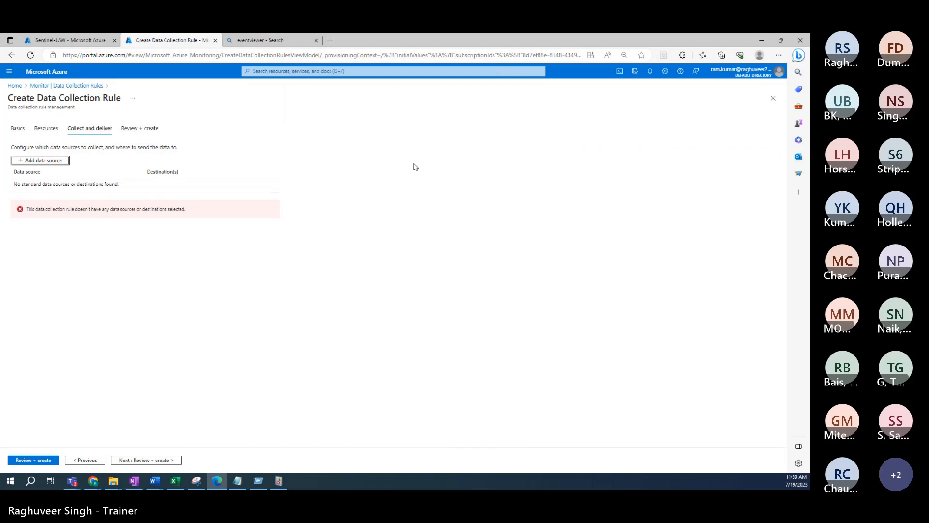
# Step: Add a Windows Event Logs data source collecting Application Critical and Error events
pyautogui.click(42, 160)
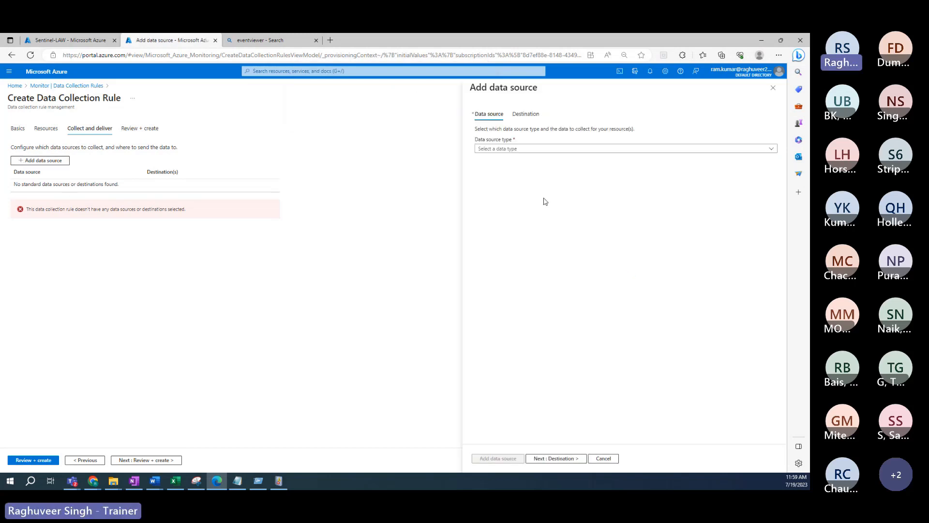
pyautogui.click(498, 150)
pyautogui.click(586, 172)
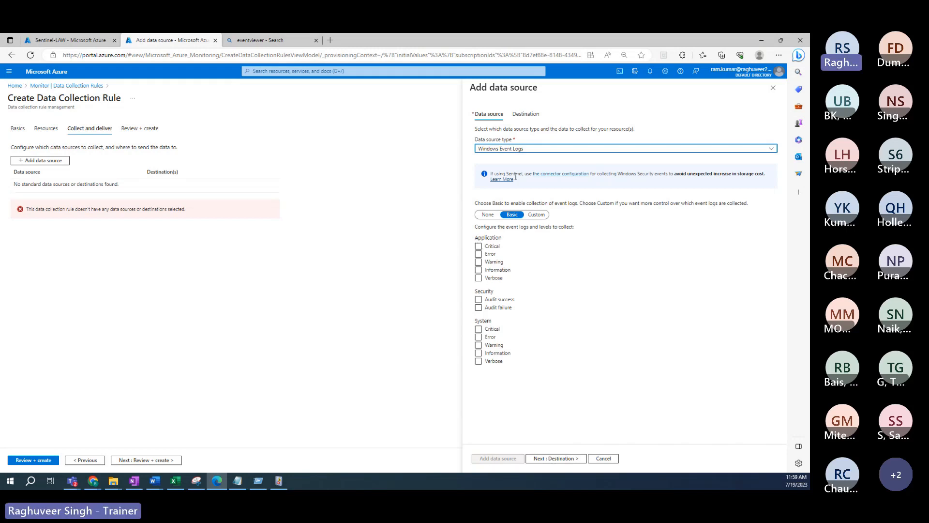
pyautogui.click(479, 246)
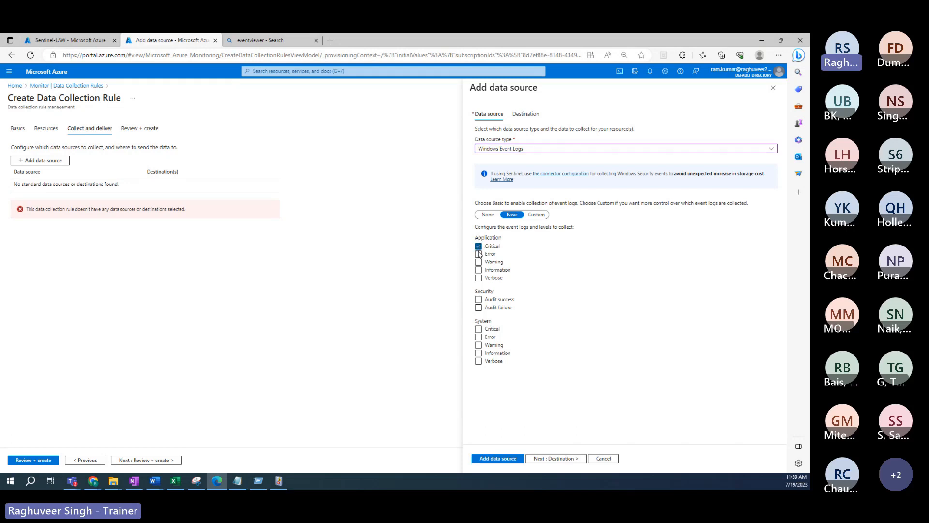
pyautogui.click(478, 255)
# Step: Collect Security audit failures only, plus System Critical, Error and Warning events
pyautogui.click(479, 299)
pyautogui.click(478, 308)
pyautogui.click(479, 301)
pyautogui.click(479, 329)
pyautogui.click(479, 337)
pyautogui.click(479, 345)
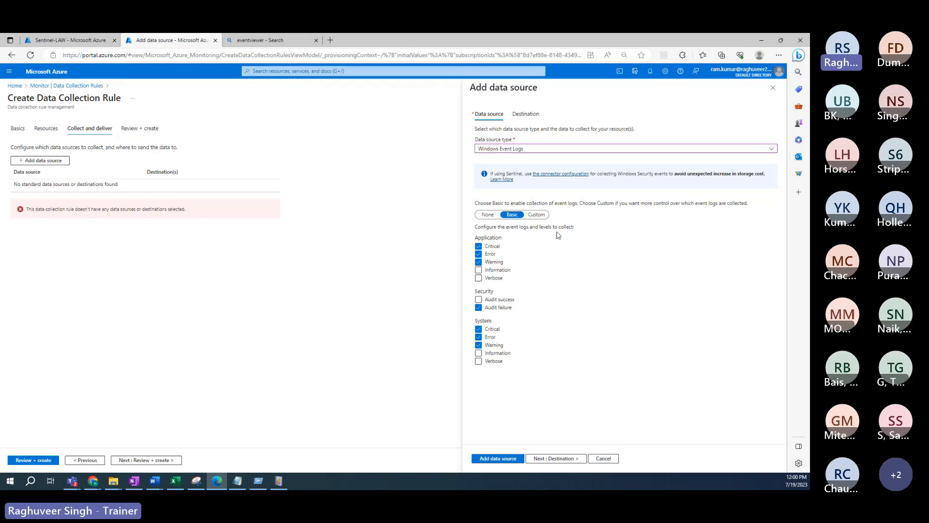
# Step: Set the Windows Event Logs destination to Azure Monitor Logs in the Sentinel-LAW workspace
pyautogui.click(548, 457)
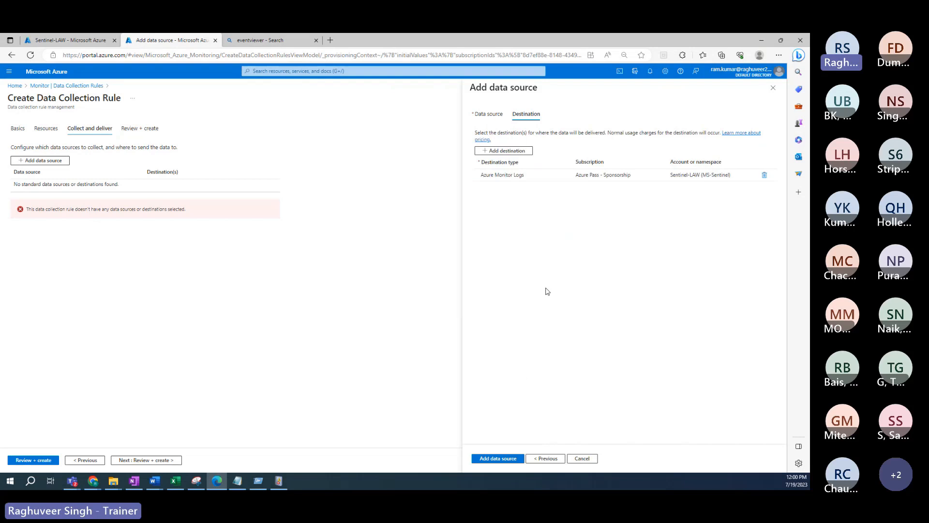
pyautogui.click(548, 176)
pyautogui.click(552, 177)
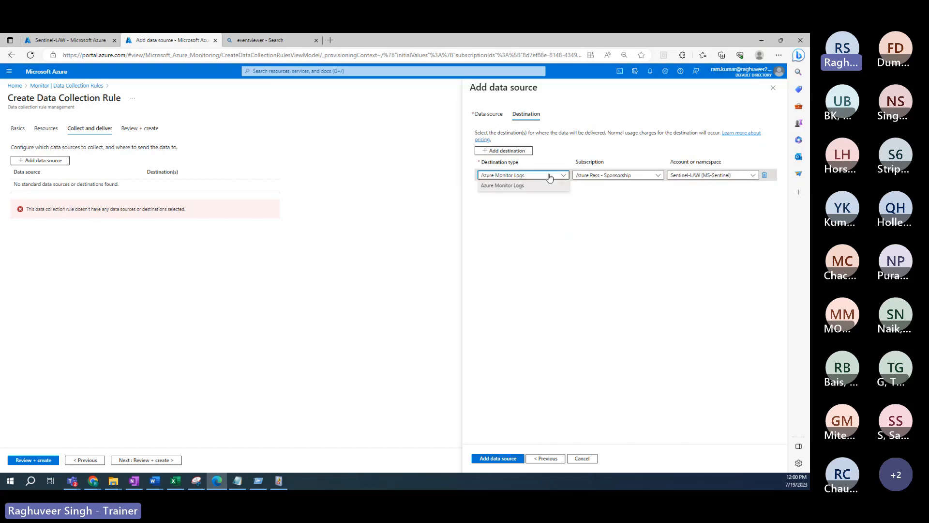
pyautogui.click(501, 188)
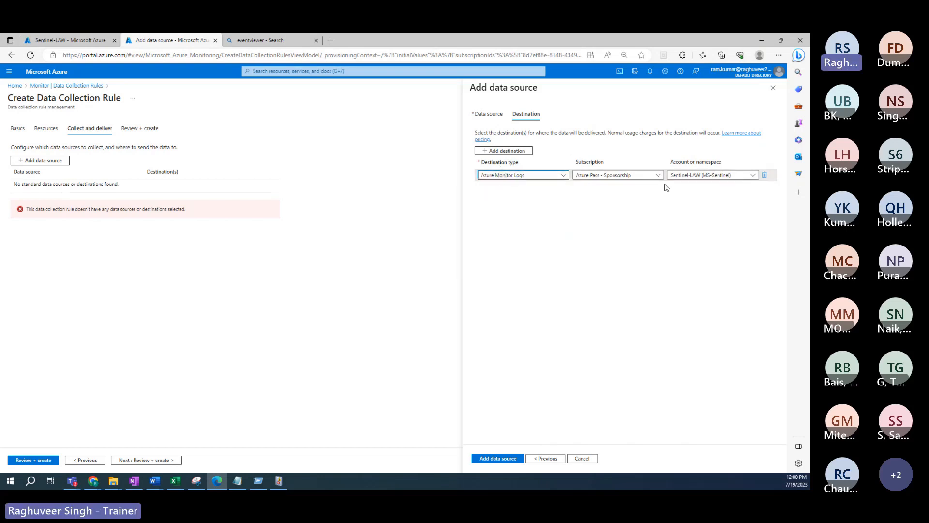
pyautogui.click(693, 175)
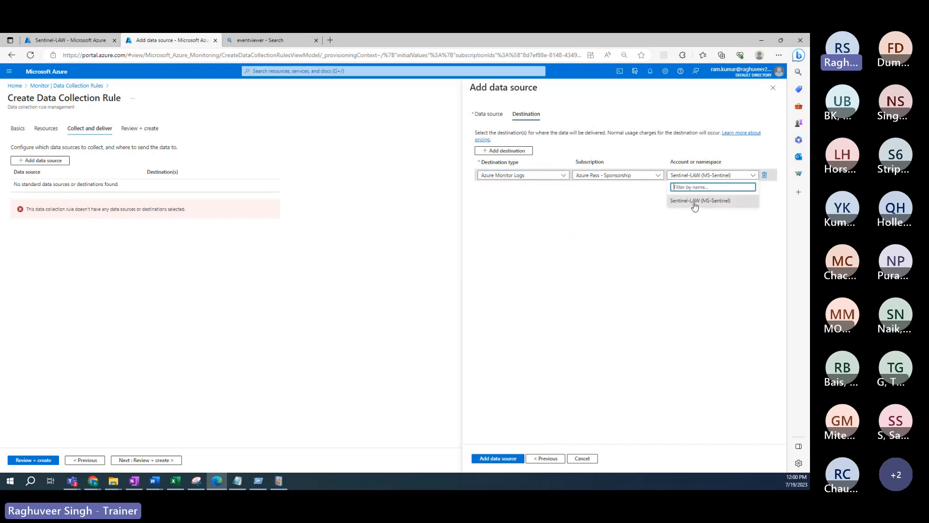
pyautogui.click(695, 201)
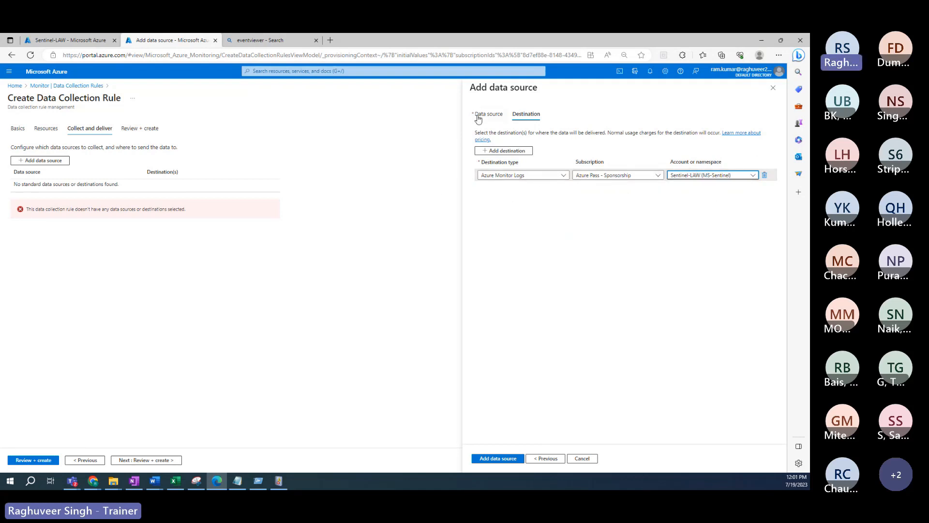
# Step: Check the Sentinel-LAW workspace page, return to the rule, keep Sentinel-LAW, and add the data source
pyautogui.click(83, 42)
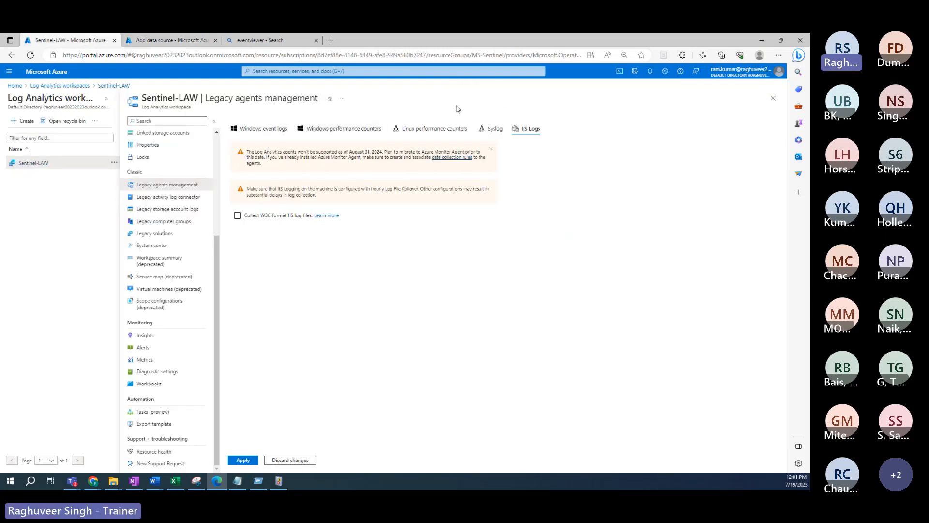
pyautogui.click(174, 40)
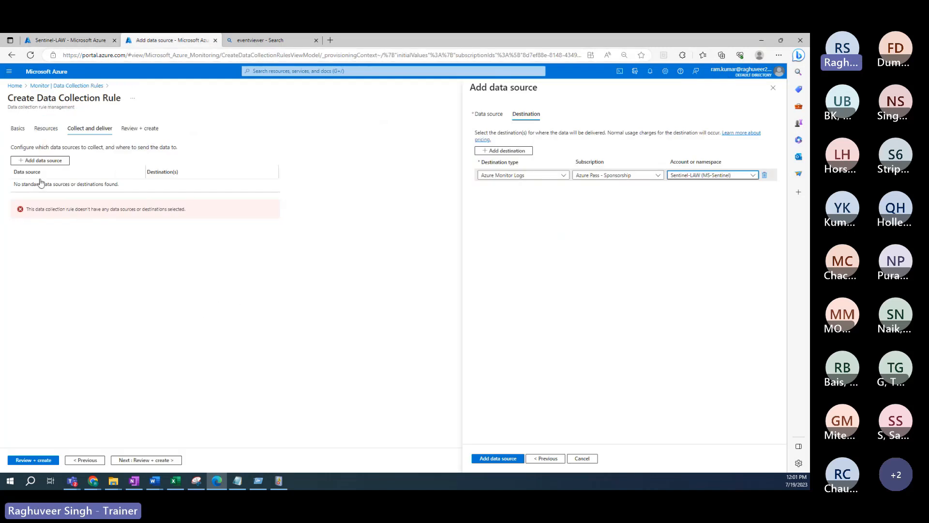
pyautogui.moveTo(34, 98); pyautogui.dragTo(127, 100)
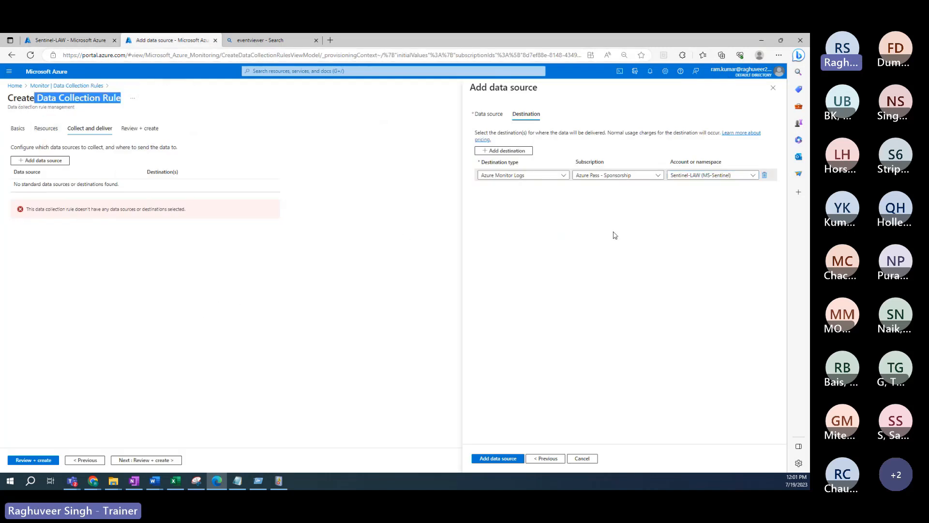
pyautogui.click(706, 179)
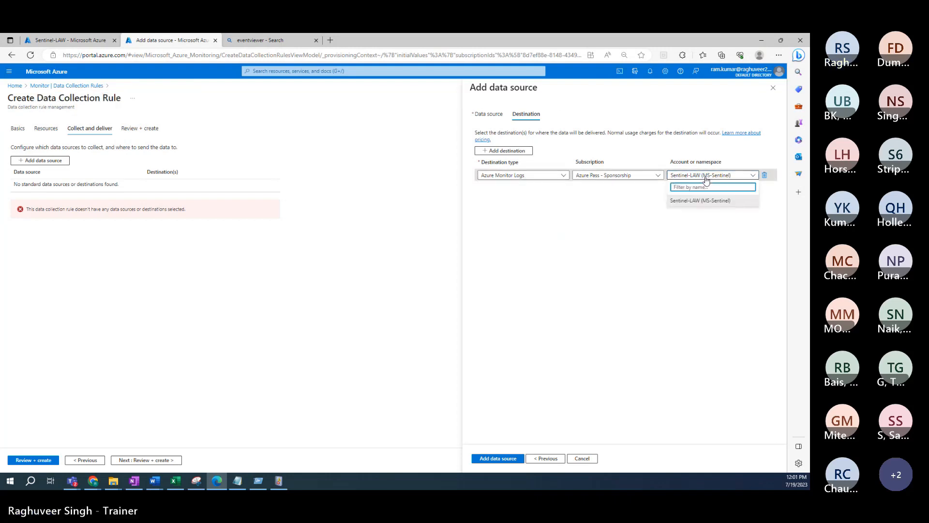
pyautogui.click(697, 200)
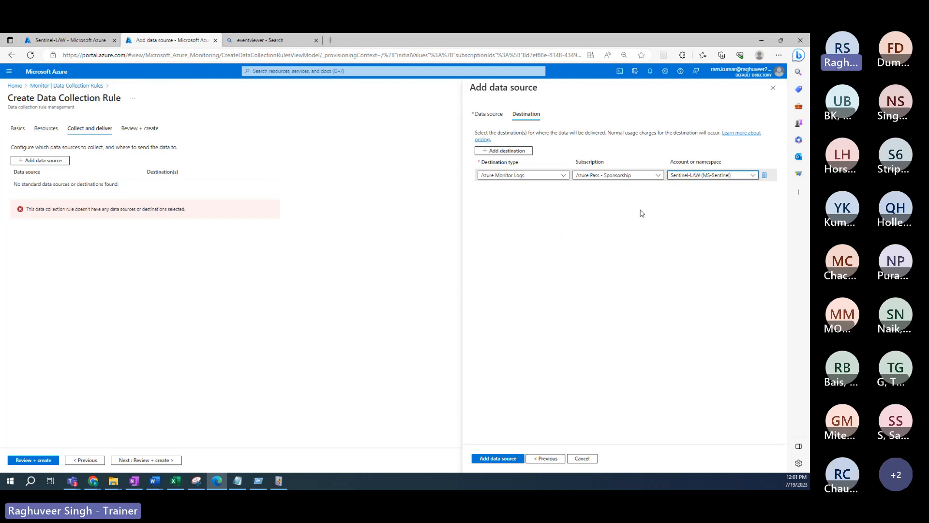
pyautogui.click(498, 459)
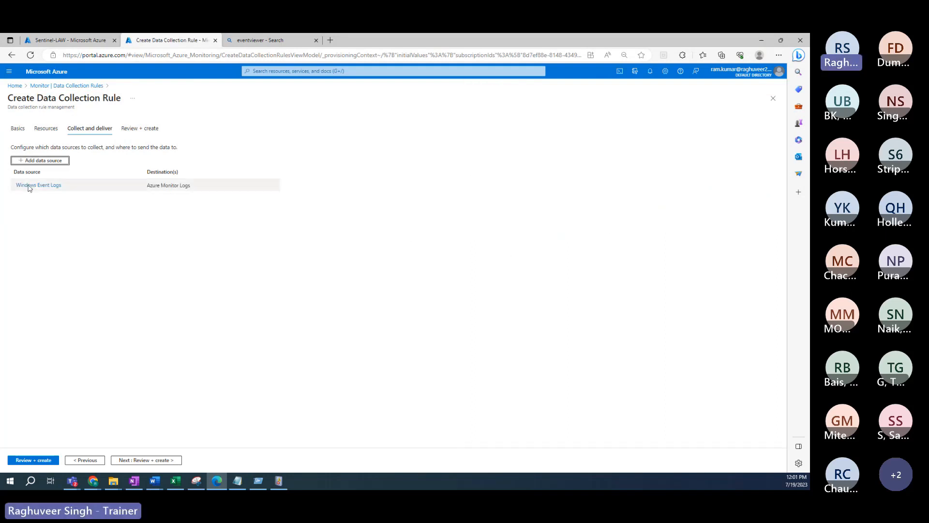
# Step: Add a Linux Syslog data source sent to Azure Monitor Logs in Sentinel-LAW
pyautogui.click(48, 161)
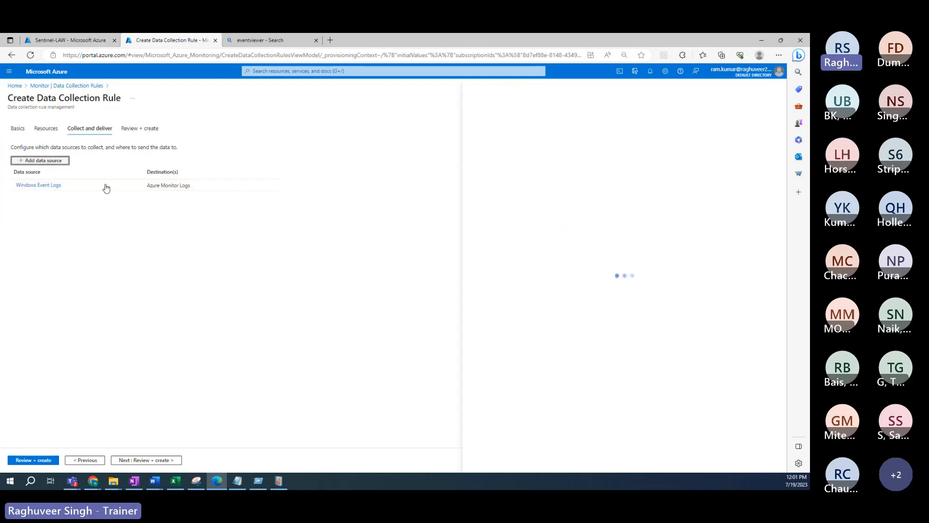
pyautogui.click(503, 150)
pyautogui.click(562, 185)
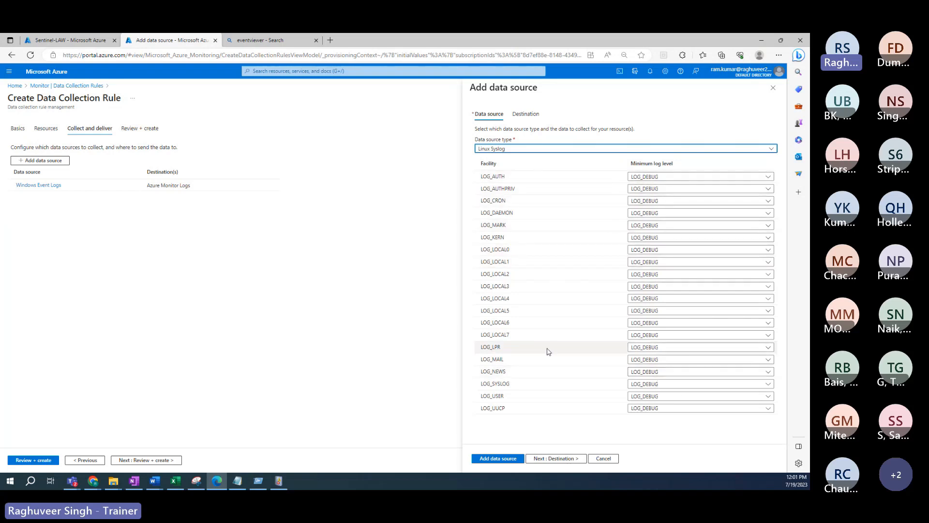
pyautogui.click(546, 459)
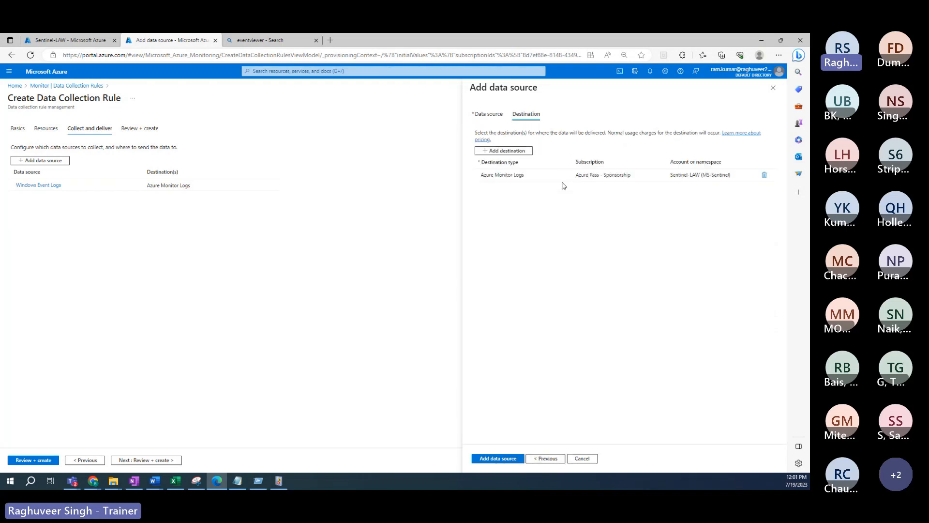
pyautogui.click(631, 176)
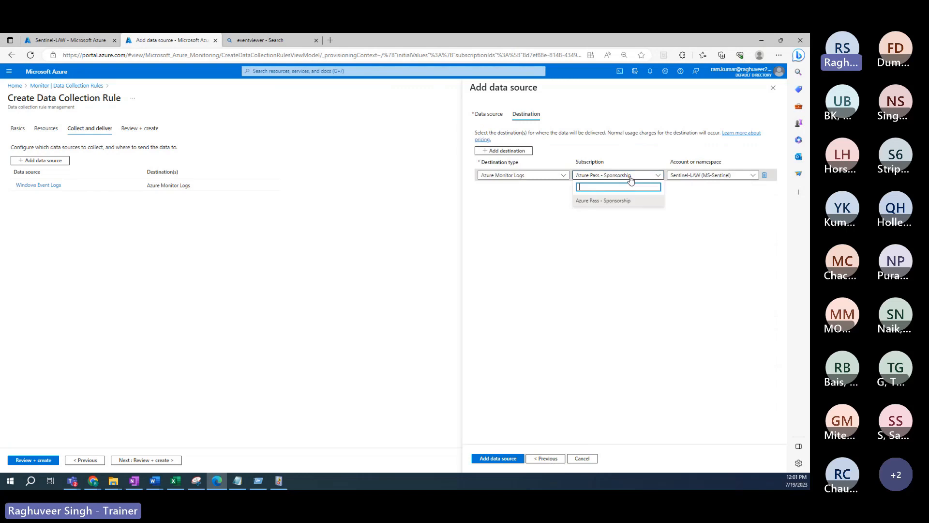
pyautogui.click(705, 194)
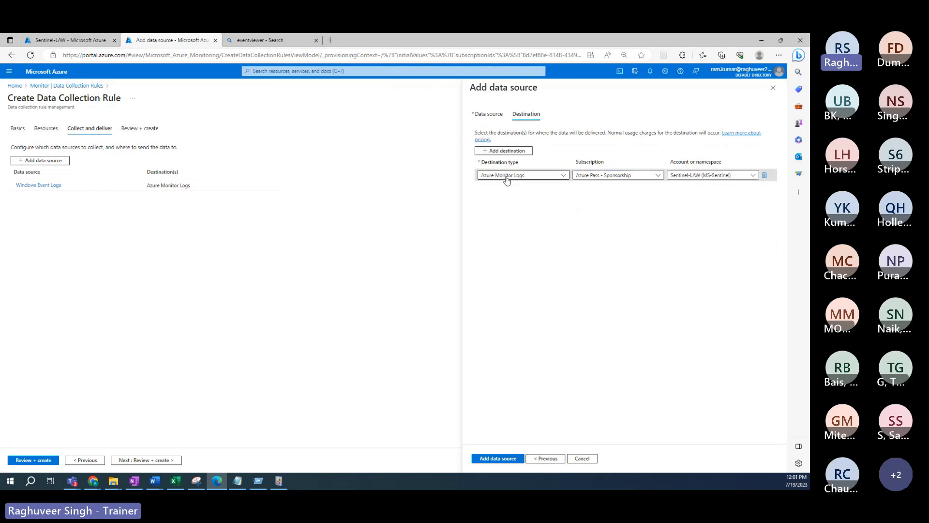
pyautogui.click(498, 459)
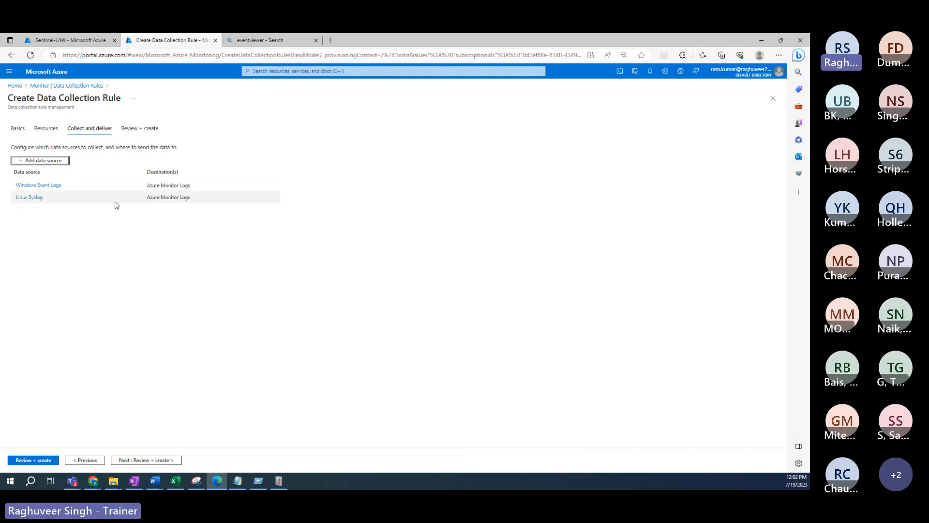
pyautogui.click(59, 43)
pyautogui.click(159, 41)
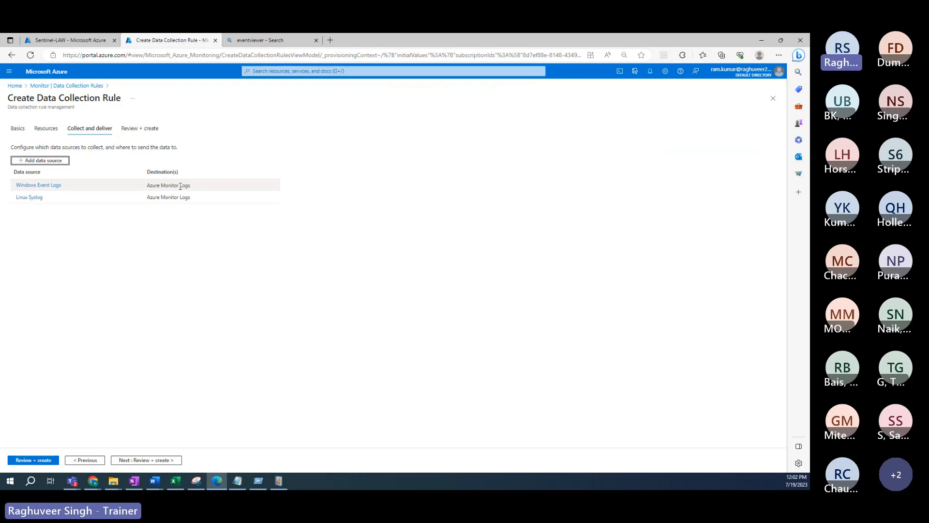
pyautogui.click(68, 40)
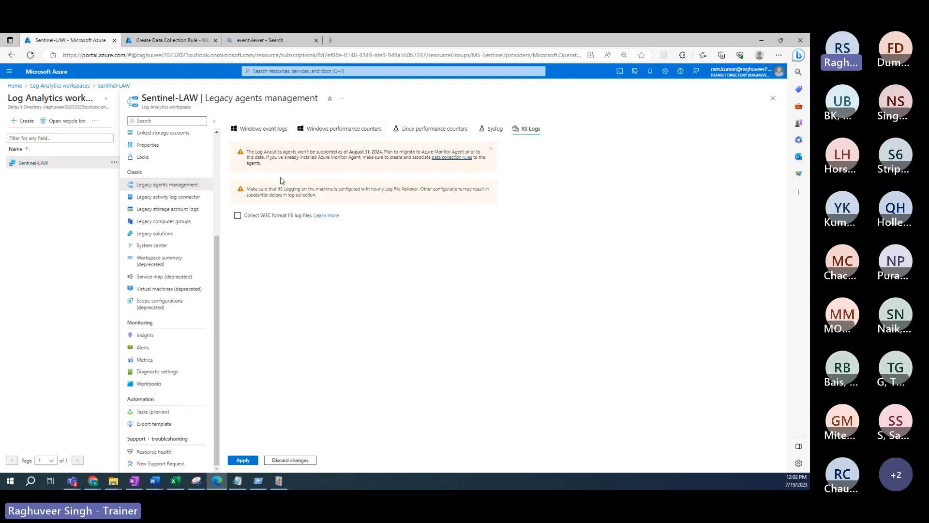
pyautogui.click(165, 41)
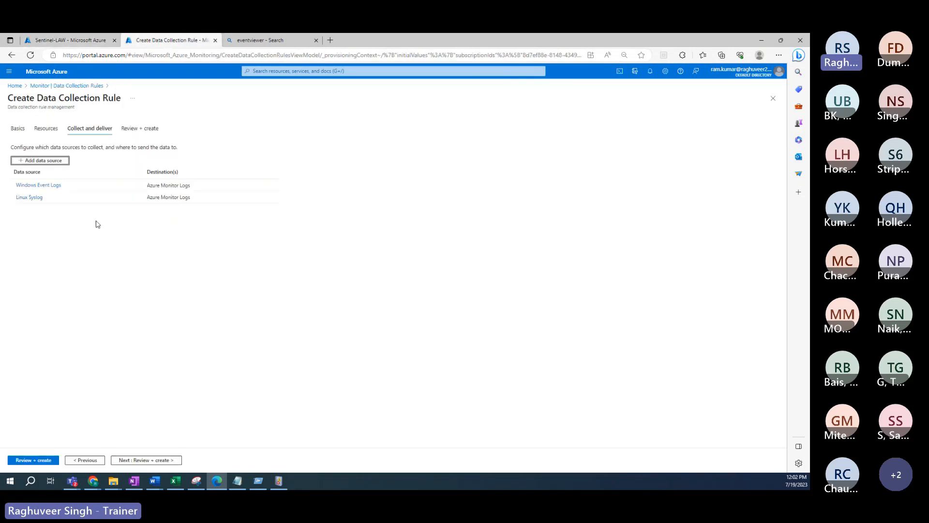